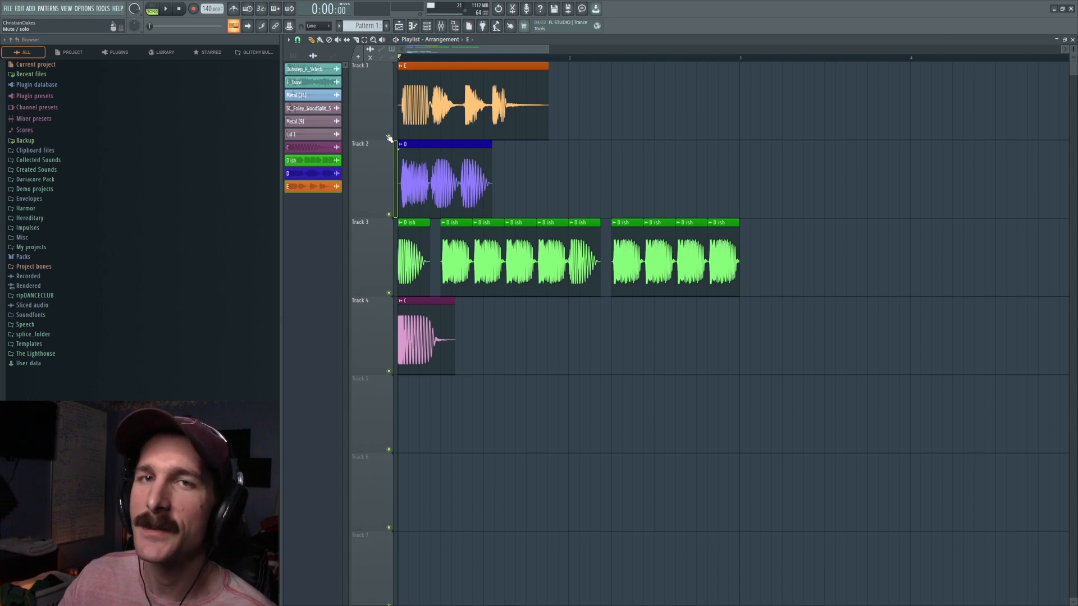
Solo track 1 and play its clip, and do the same for track 2.
{"action": "scroll", "coordinate": [473, 59], "scroll_direction": "up", "scroll_amount": 3}
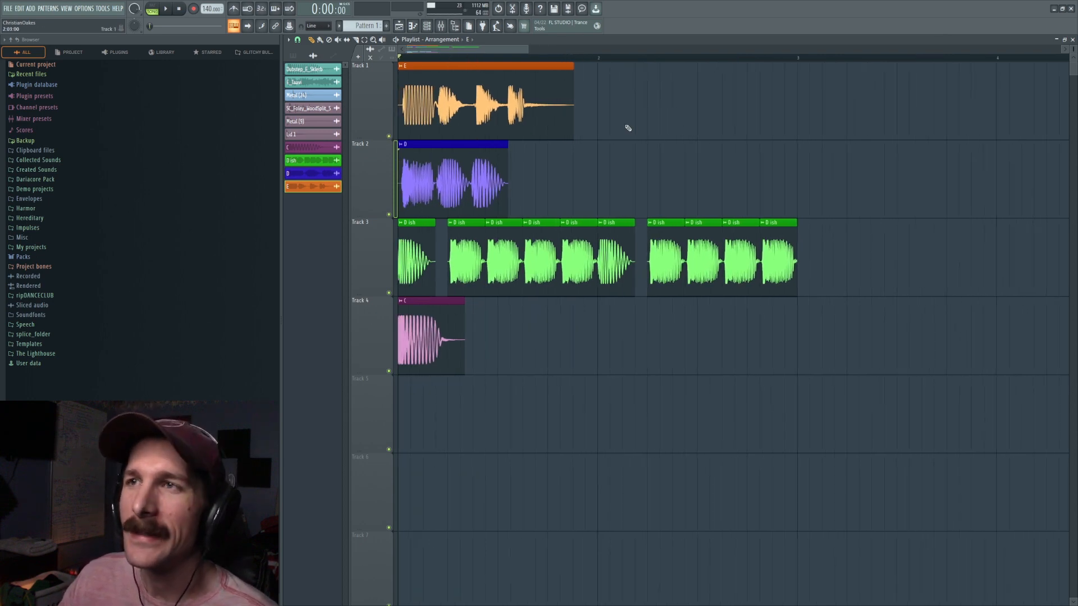
{"action": "right_click", "coordinate": [389, 136]}
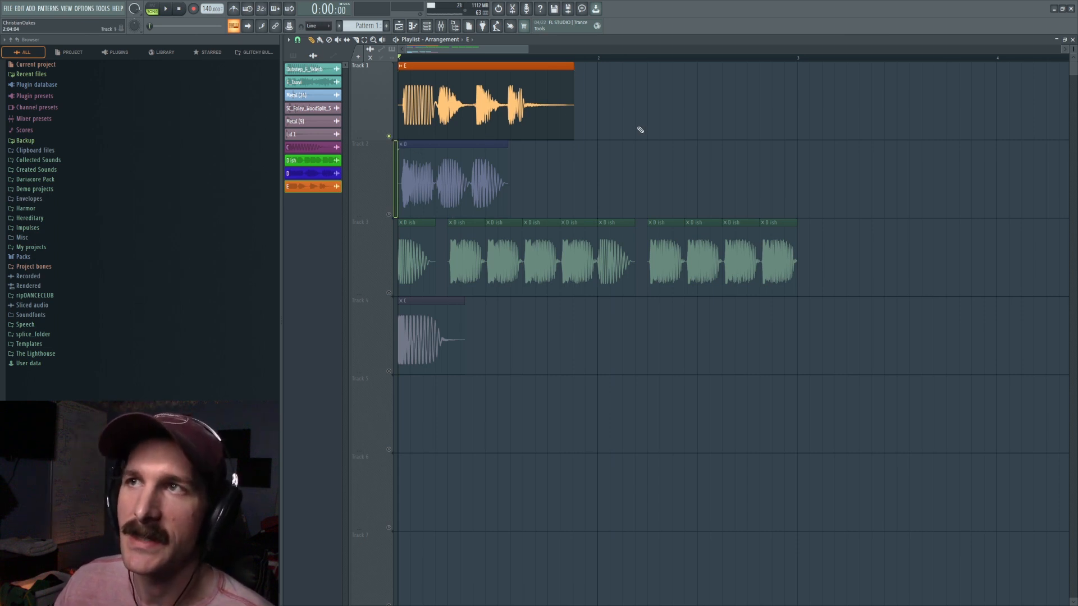
{"action": "key", "text": "space"}
{"action": "key", "text": "space"}
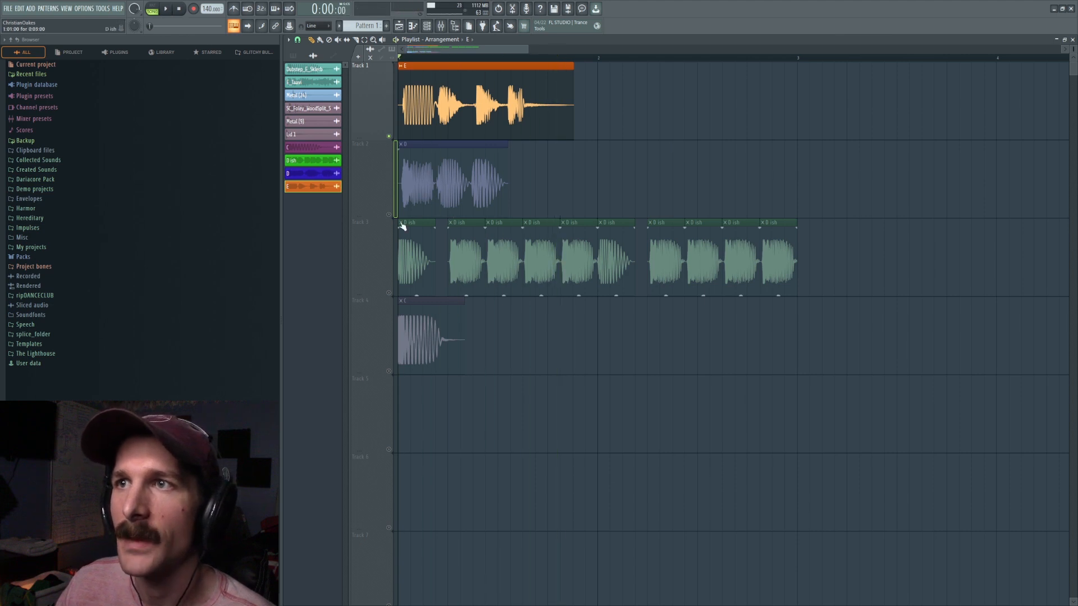
{"action": "right_click", "coordinate": [389, 214]}
{"action": "key", "text": "space"}
{"action": "key", "text": "space"}
Solo and play track 3, and listen to track 4 the same way.
{"action": "right_click", "coordinate": [388, 292]}
{"action": "key", "text": "space"}
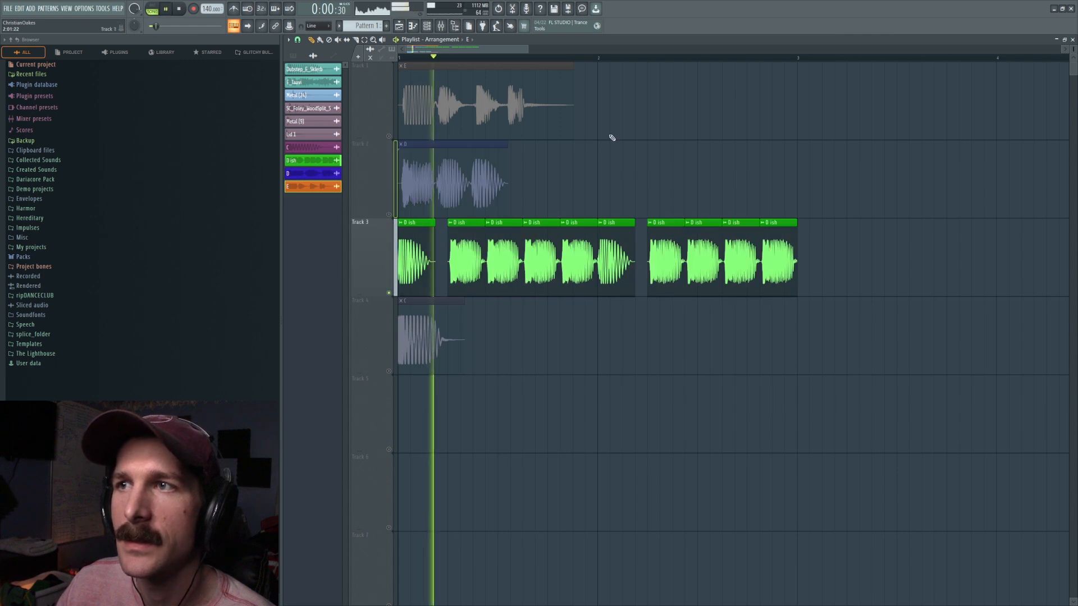
{"action": "key", "text": "space"}
{"action": "right_click", "coordinate": [389, 371]}
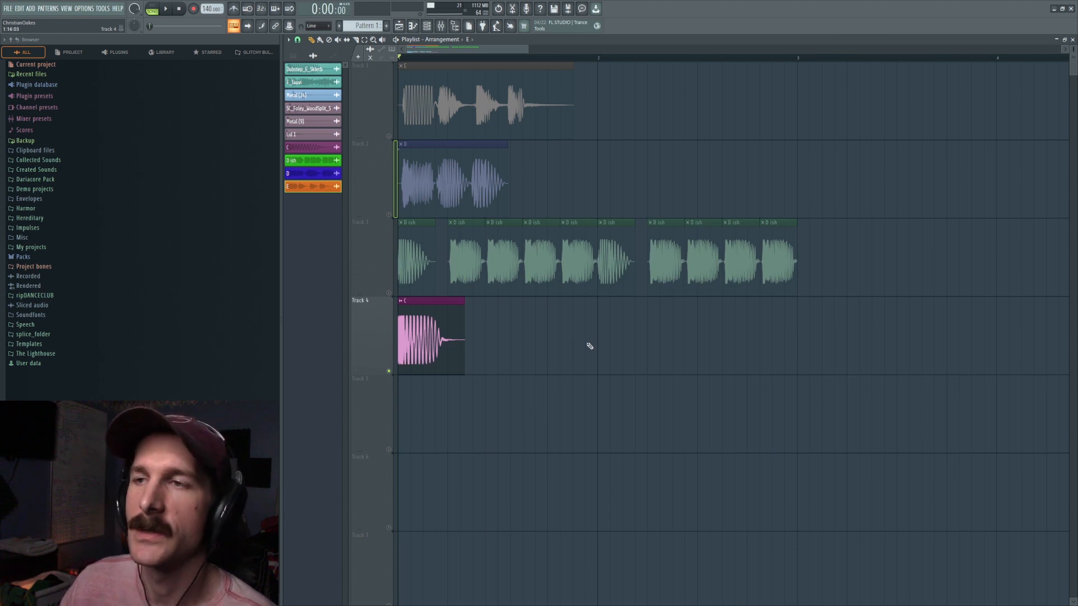
{"action": "key", "text": "space"}
{"action": "key", "text": "space"}
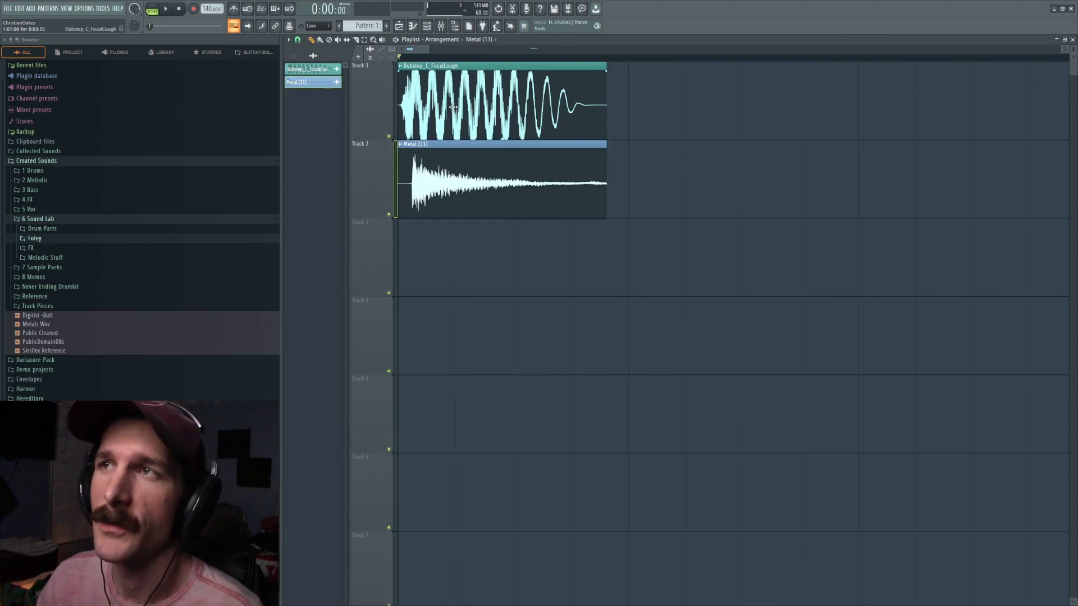
Look at the Dubstep_C_FocalCough clip's channel settings, solo track 1 and play the clip.
{"action": "double_click", "coordinate": [453, 107]}
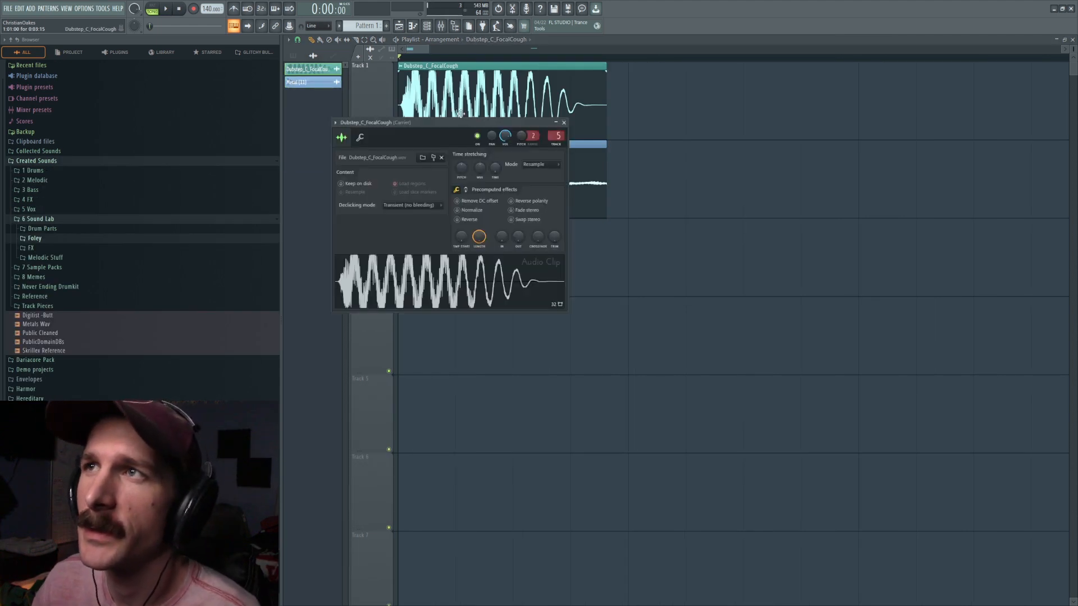
{"action": "key", "text": "Escape"}
{"action": "left_click", "coordinate": [393, 141]}
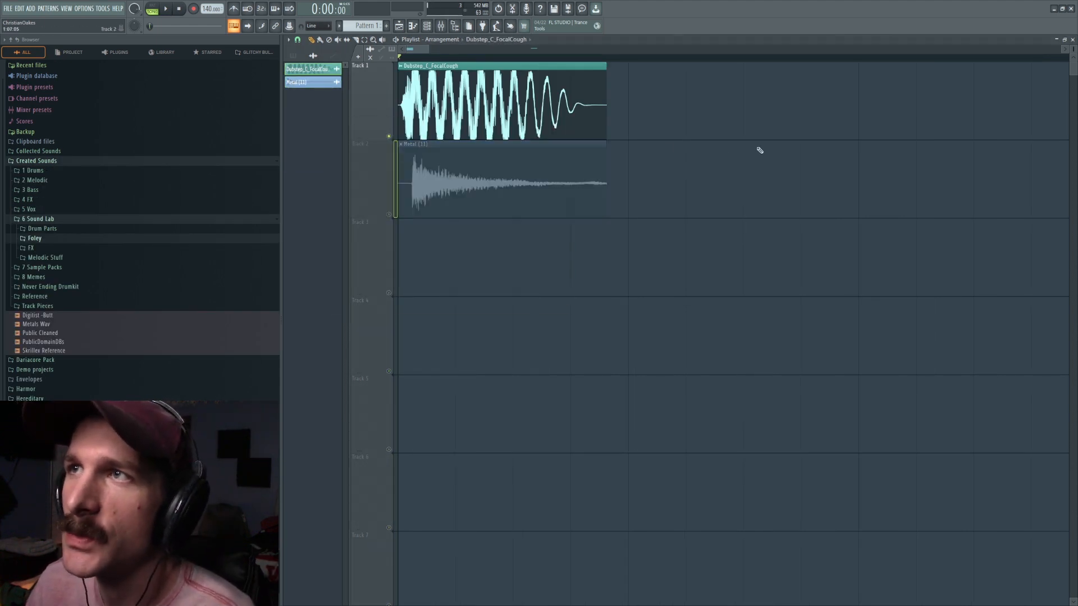
{"action": "key", "text": "space"}
{"action": "key", "text": "space"}
Examine the Carrier mixer track that the Dubstep_C_FocalCough clip is routed to.
{"action": "double_click", "coordinate": [570, 130]}
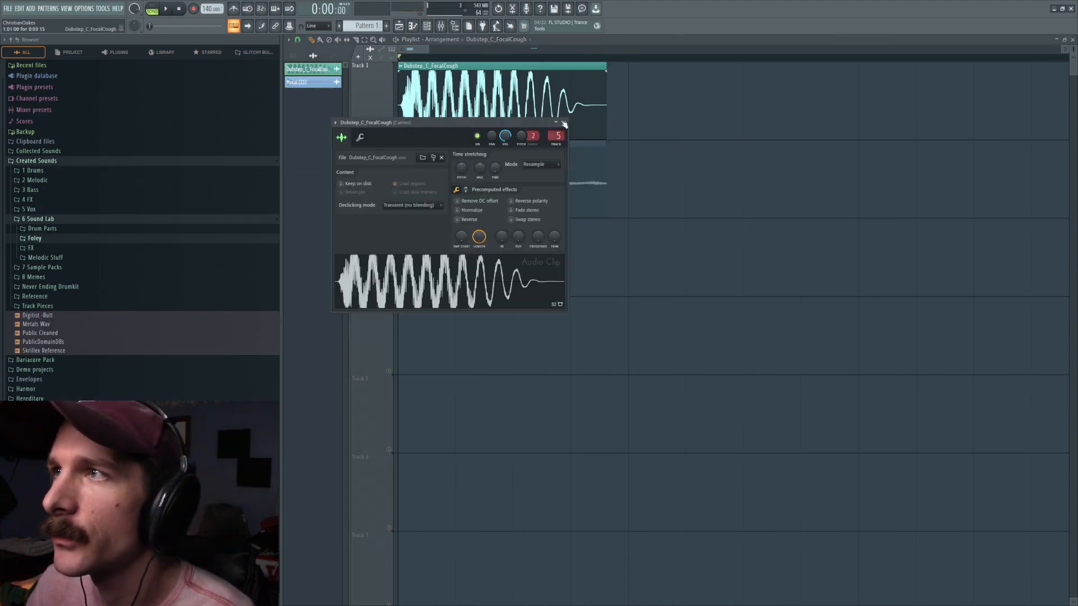
{"action": "double_click", "coordinate": [559, 134]}
{"action": "right_click", "coordinate": [561, 162]}
{"action": "left_click", "coordinate": [559, 210]}
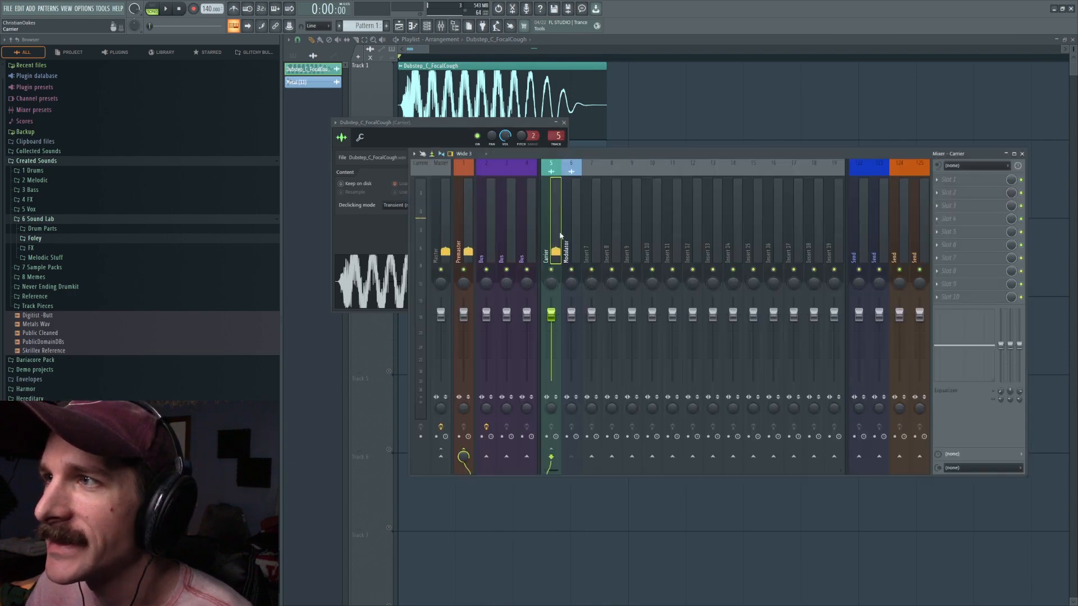
{"action": "key", "text": "F12"}
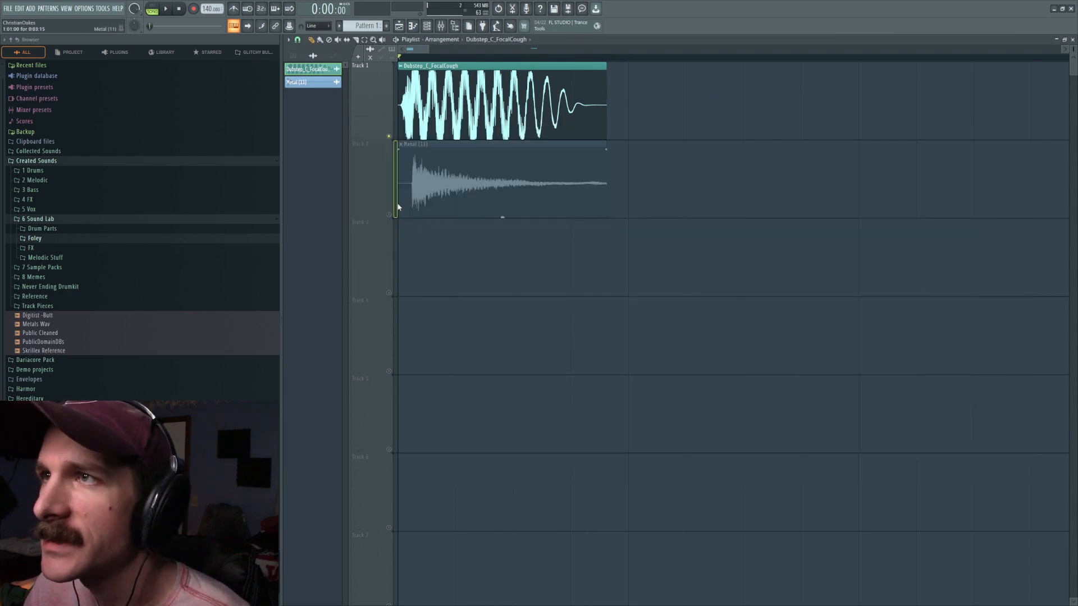
Examine the Metal (11) clip's channel settings and its foley source folders in the browser, and collapse the 6 Sound Lab folder.
{"action": "double_click", "coordinate": [462, 196]}
{"action": "left_click", "coordinate": [448, 169]}
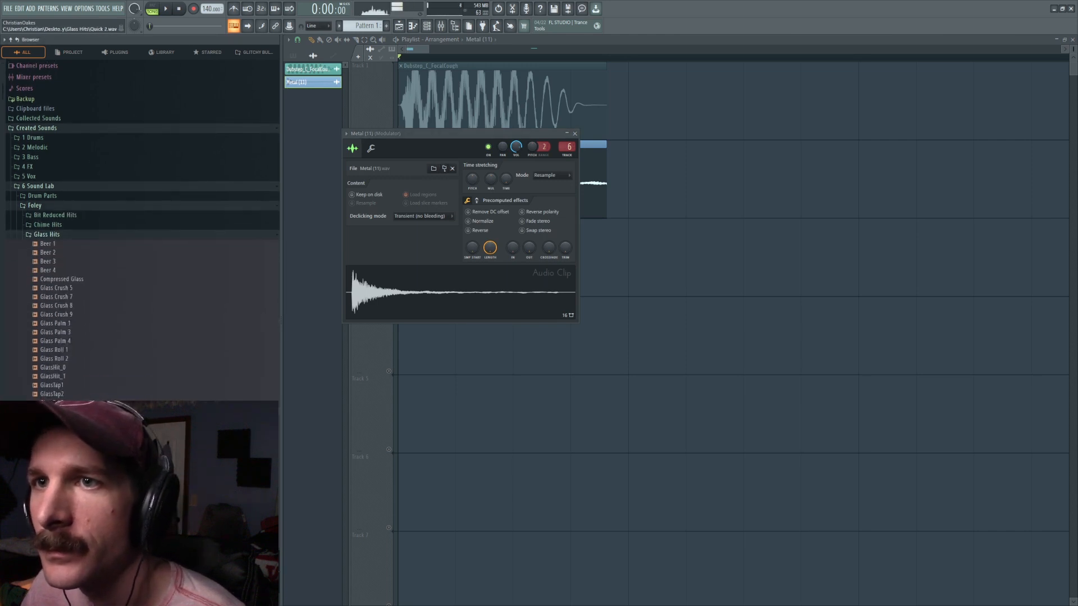
{"action": "left_click", "coordinate": [68, 232]}
{"action": "left_click", "coordinate": [50, 203]}
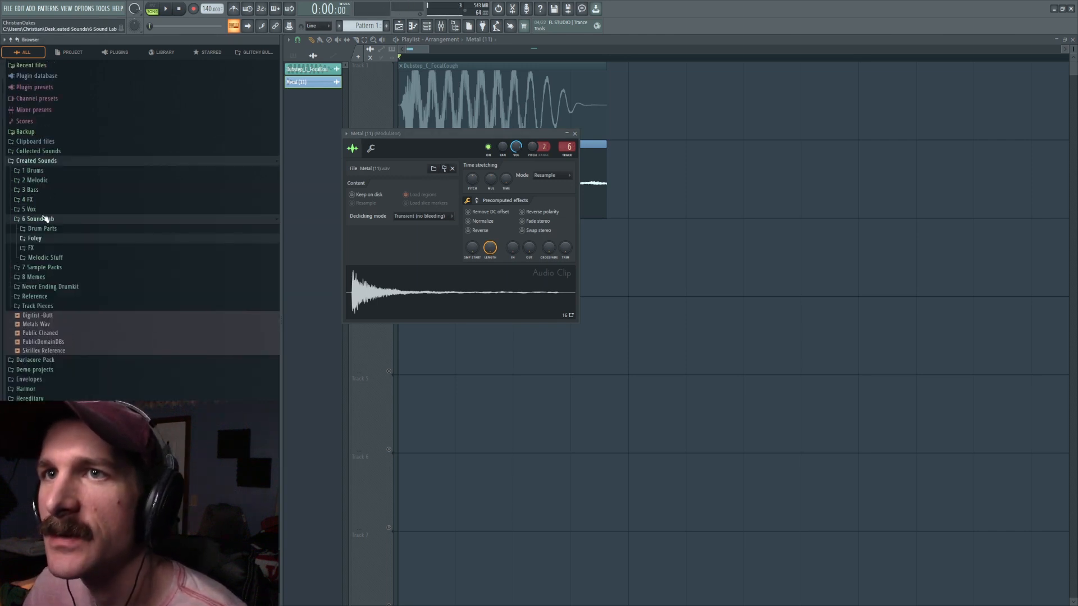
{"action": "left_click", "coordinate": [45, 219]}
{"action": "key", "text": "Escape"}
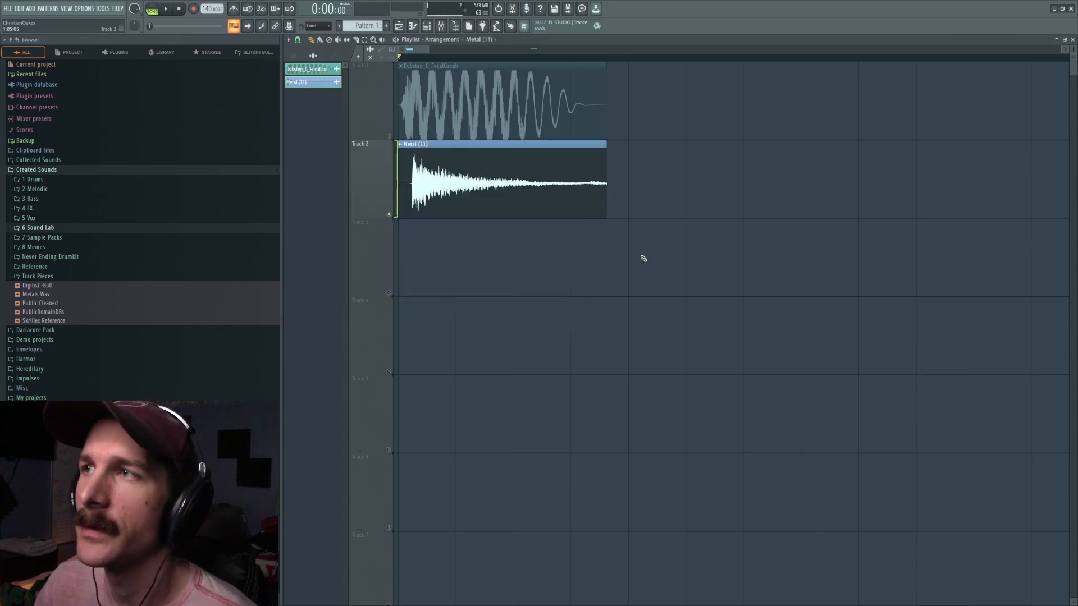
Set the playlist snap to (none), shorten the end of the Metal (11) clip and give it a fade-out.
{"action": "left_click", "coordinate": [298, 40]}
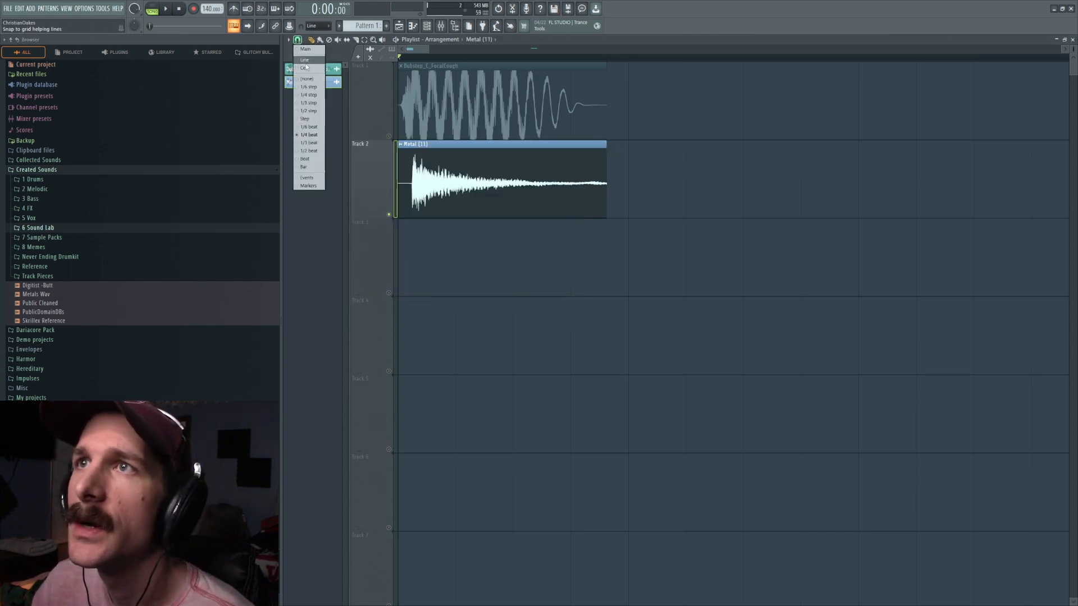
{"action": "left_click", "coordinate": [314, 79]}
{"action": "left_click_drag", "start_coordinate": [607, 149], "coordinate": [494, 150]}
{"action": "left_click_drag", "start_coordinate": [565, 148], "coordinate": [575, 148]}
Check in the Metal (11) clip's channel settings which mixer track it is routed to.
{"action": "left_click", "coordinate": [441, 26]}
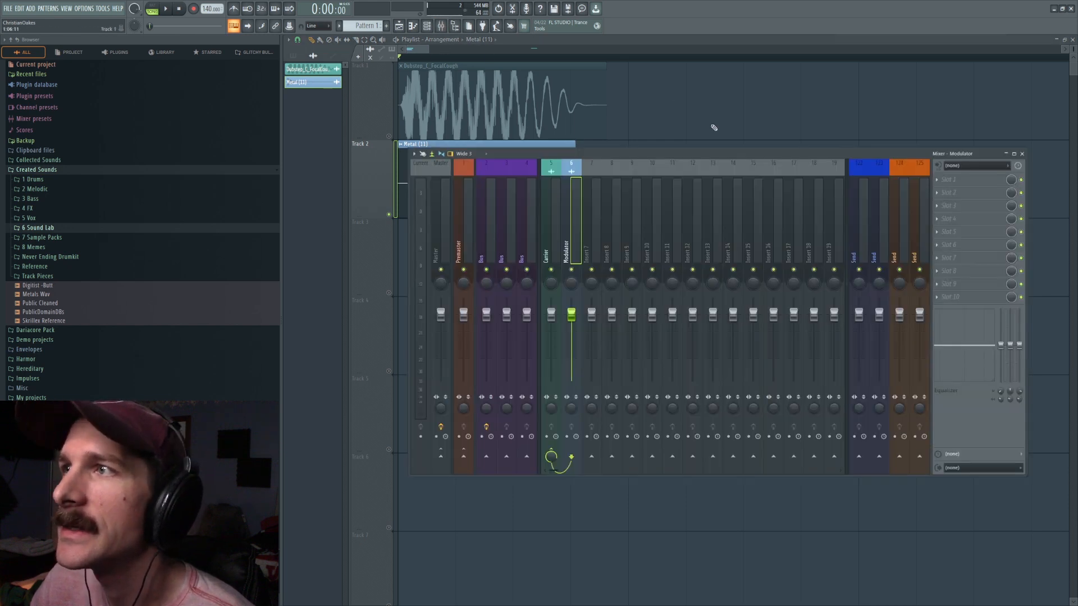
{"action": "key", "text": "F9"}
{"action": "double_click", "coordinate": [498, 162]}
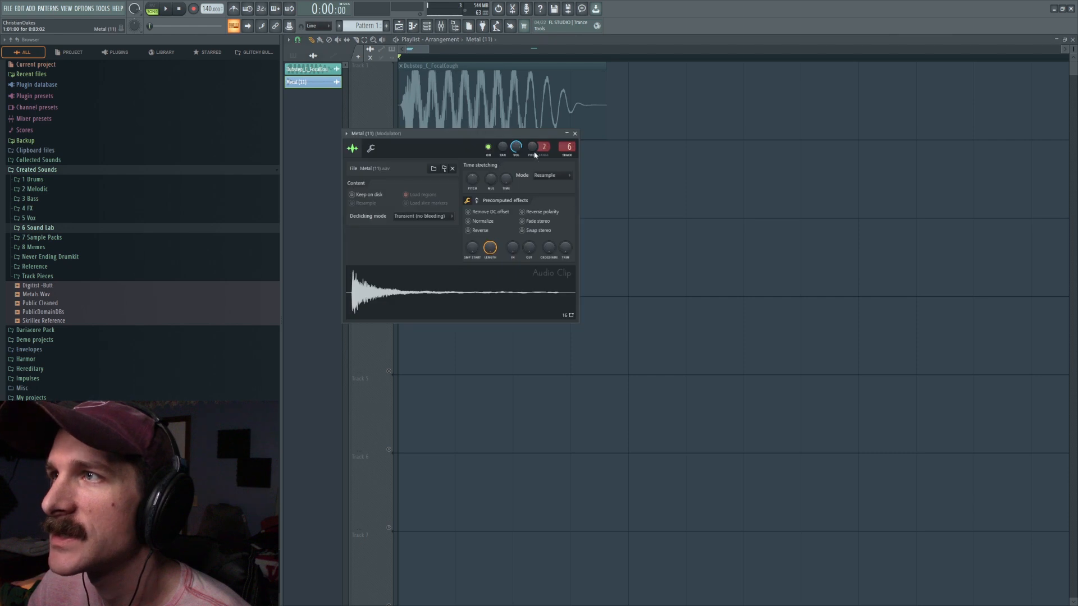
{"action": "double_click", "coordinate": [566, 146]}
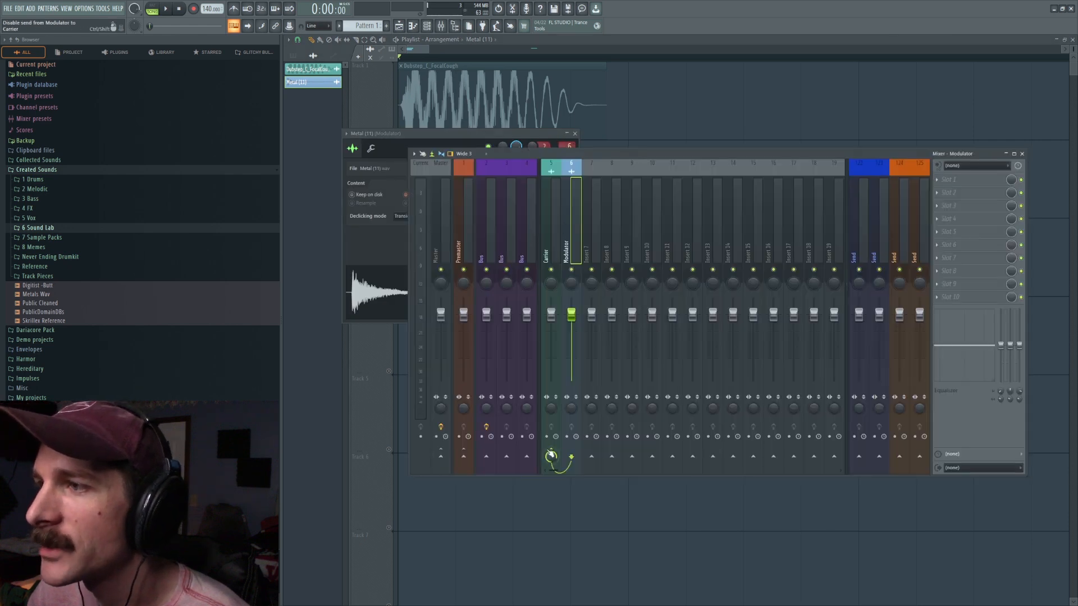
Route the Modulator mixer track to the master, and restore its routing to the Carrier track.
{"action": "left_click", "coordinate": [551, 447]}
{"action": "left_click", "coordinate": [573, 232]}
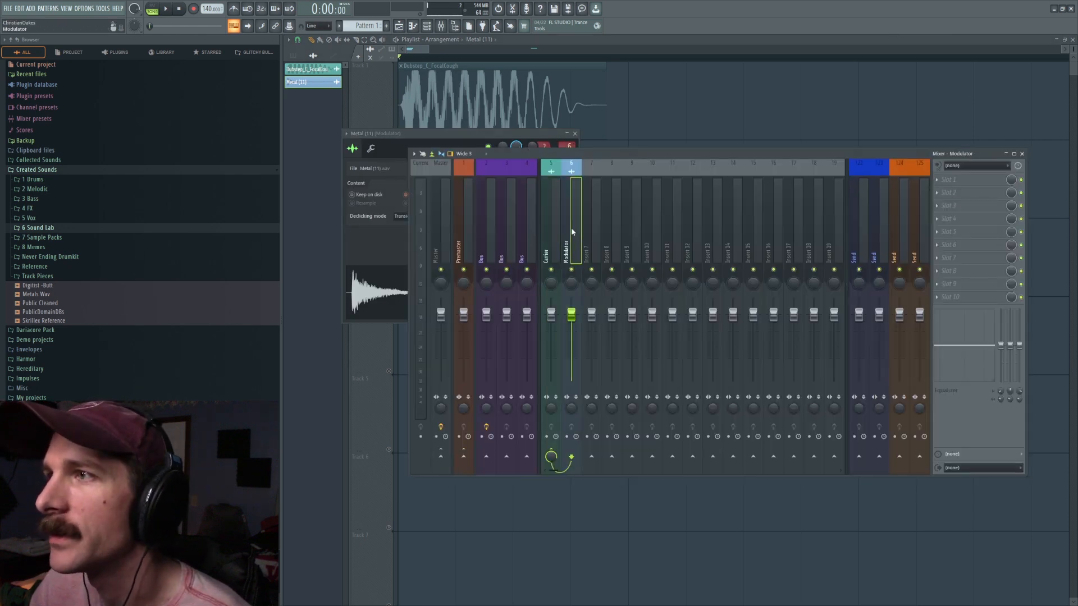
{"action": "left_click", "coordinate": [441, 456]}
{"action": "left_click", "coordinate": [549, 451]}
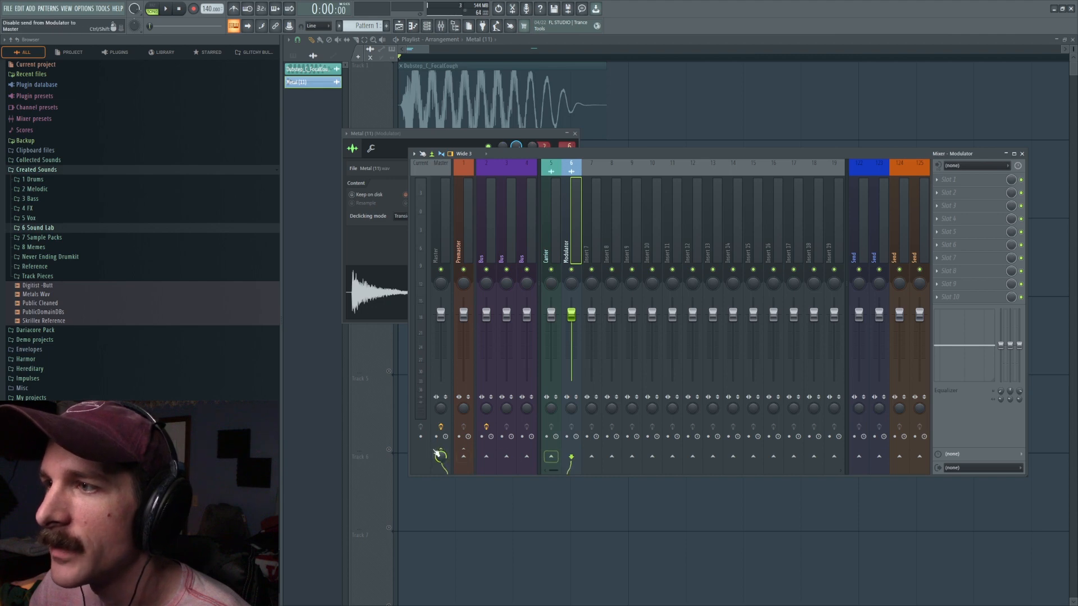
{"action": "left_click", "coordinate": [551, 448]}
Load Vocodex into the first effect slot of the Carrier mixer track.
{"action": "left_click", "coordinate": [941, 180]}
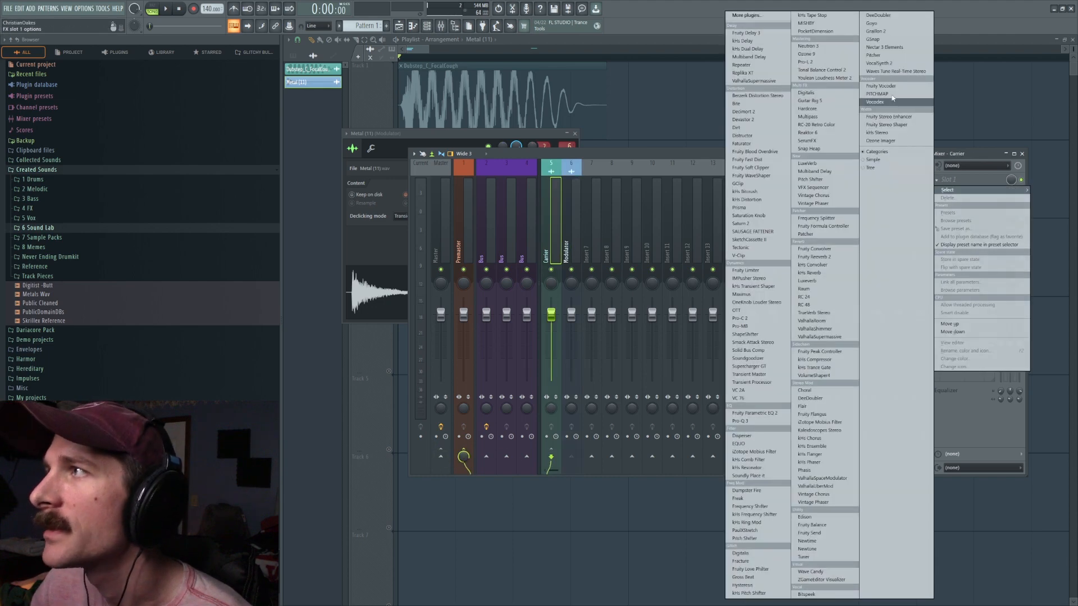
{"action": "left_click", "coordinate": [897, 102]}
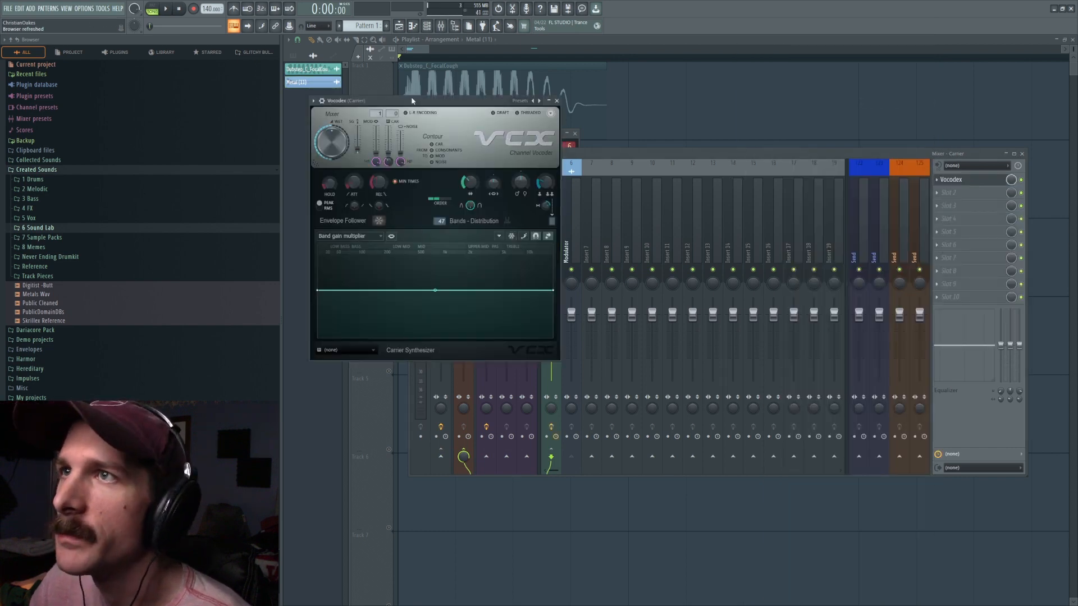
{"action": "left_click_drag", "start_coordinate": [412, 101], "coordinate": [871, 117]}
{"action": "key", "text": "F12"}
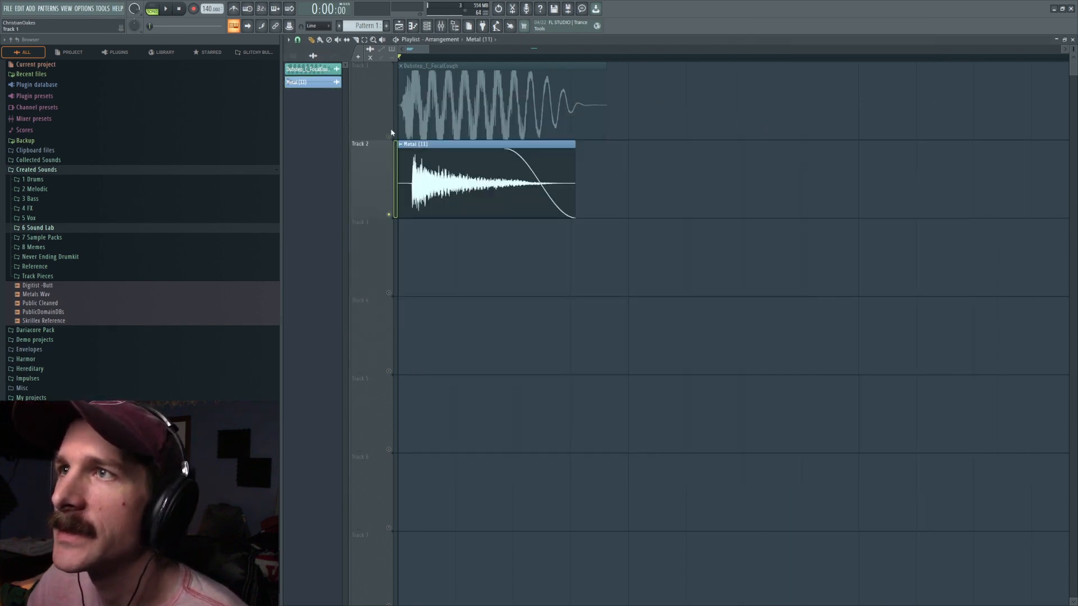
Reopen Vocodex on the Carrier track and set its modulator sidechain input to 1.
{"action": "left_click", "coordinate": [440, 26]}
{"action": "left_click", "coordinate": [976, 184]}
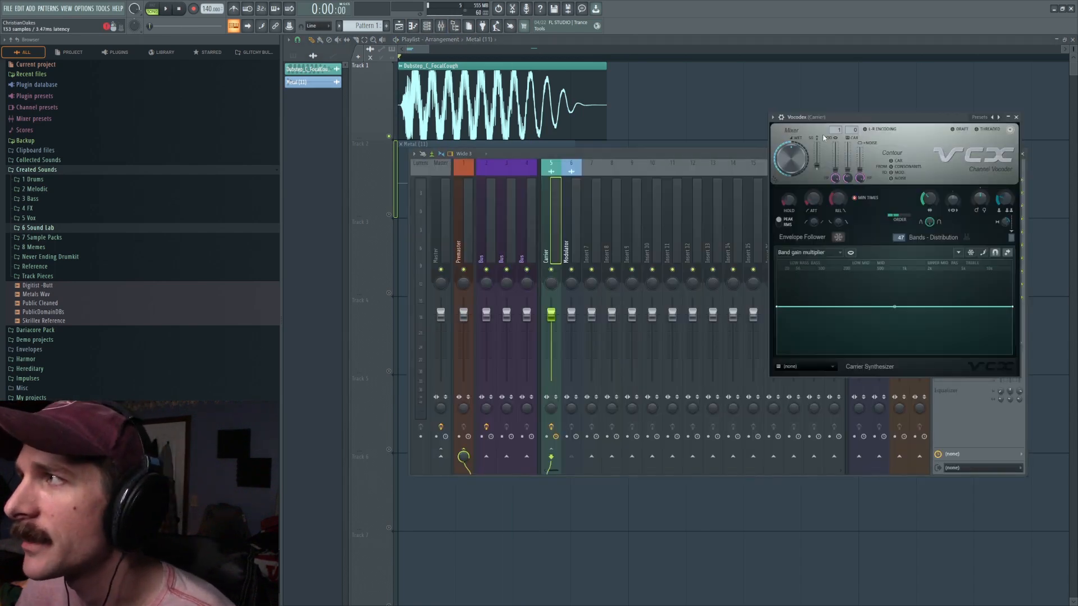
{"action": "right_click", "coordinate": [838, 130]}
{"action": "left_click", "coordinate": [849, 144]}
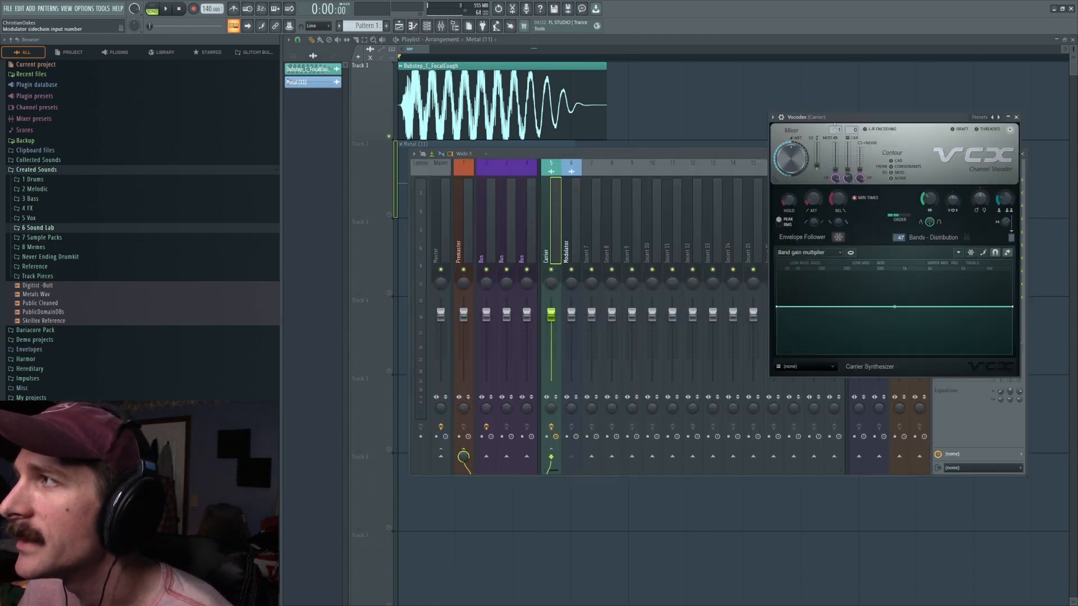
{"action": "left_click_drag", "start_coordinate": [835, 116], "coordinate": [795, 137]}
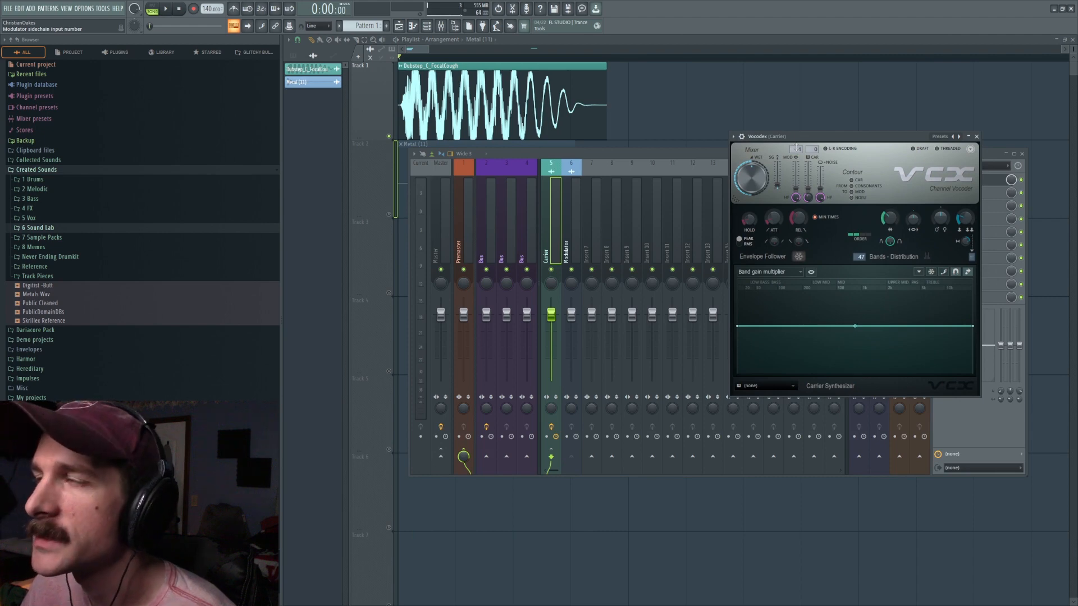
{"action": "right_click", "coordinate": [796, 149]}
{"action": "left_click", "coordinate": [795, 150]}
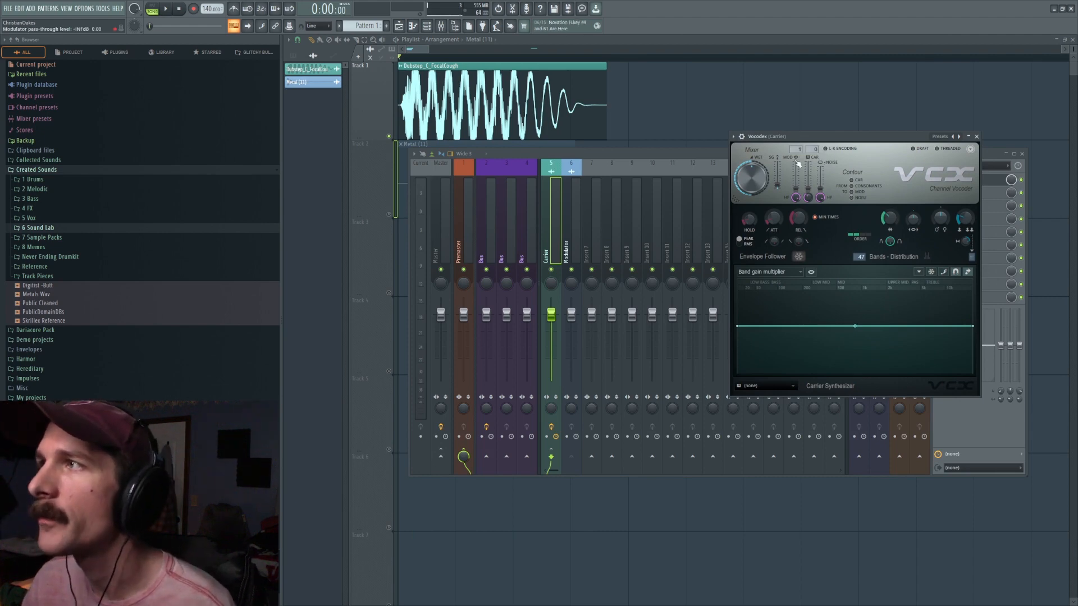
{"action": "right_click", "coordinate": [796, 150]}
{"action": "left_click", "coordinate": [815, 163]}
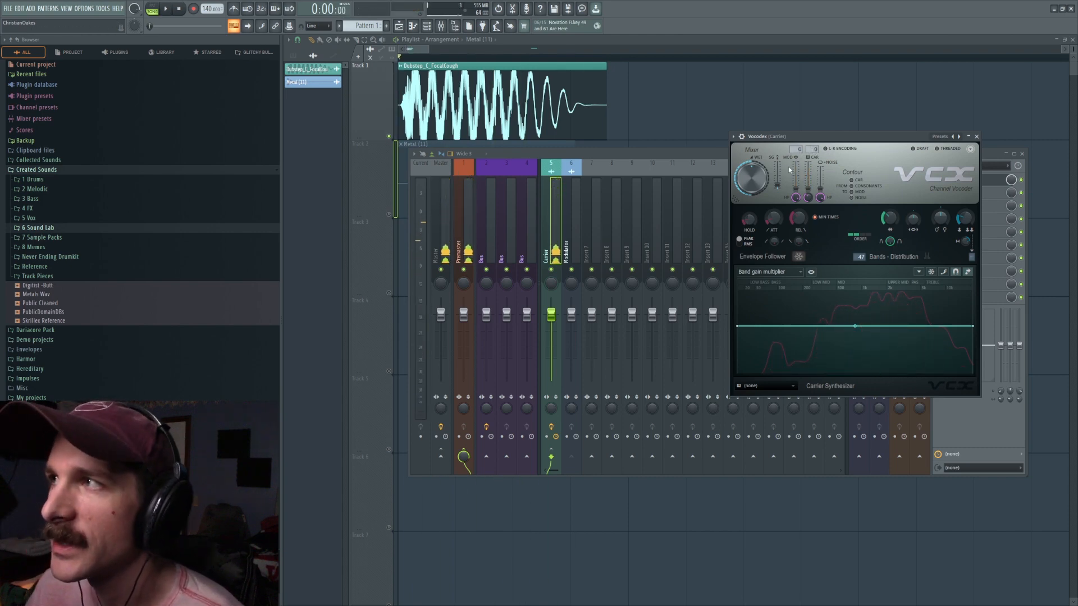
Set Vocodex's carrier sidechain input to 0 and play the soloed Dubstep_C_FocalCough clip.
{"action": "left_click", "coordinate": [812, 150]}
{"action": "left_click", "coordinate": [814, 162]}
{"action": "key", "text": "space"}
{"action": "key", "text": "space"}
{"action": "key", "text": "F12"}
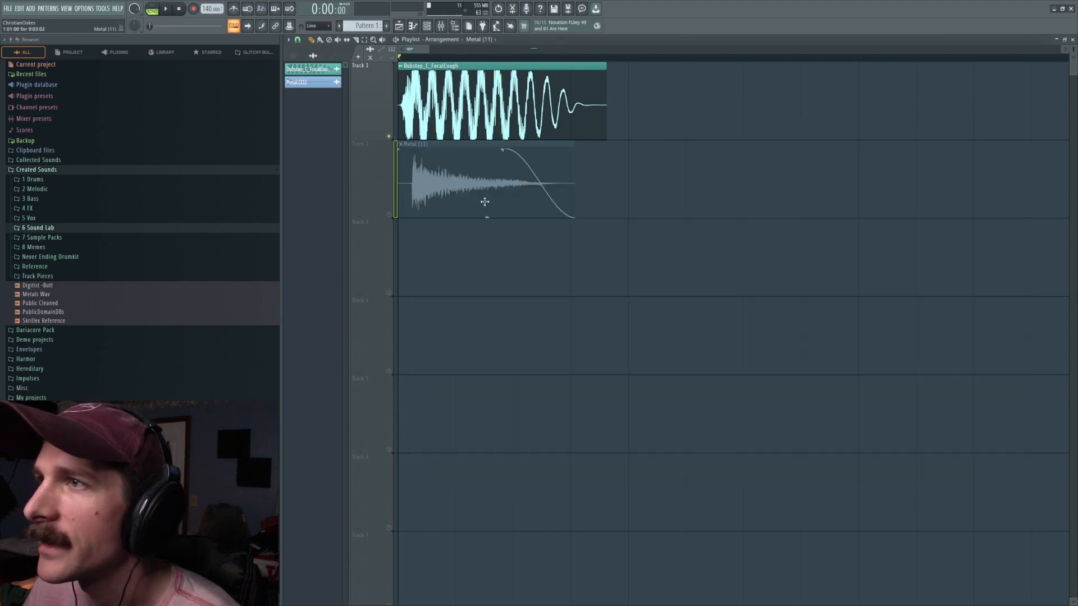
Solo track 2, play the Metal (11) clip while watching Vocodex, and check the Modulator track's routing to Carrier.
{"action": "left_click", "coordinate": [388, 136]}
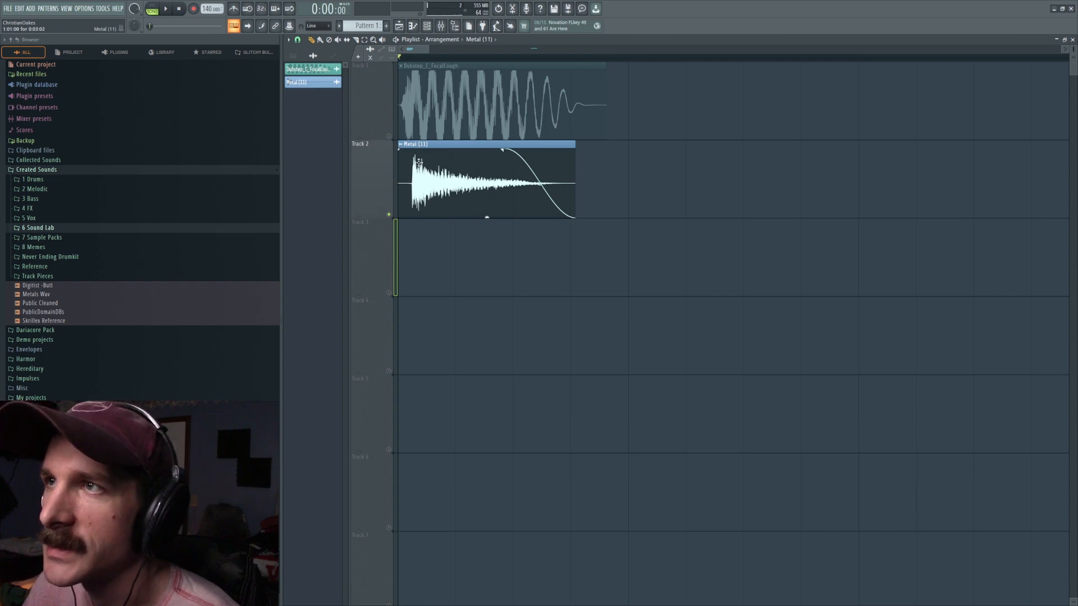
{"action": "left_click", "coordinate": [441, 26]}
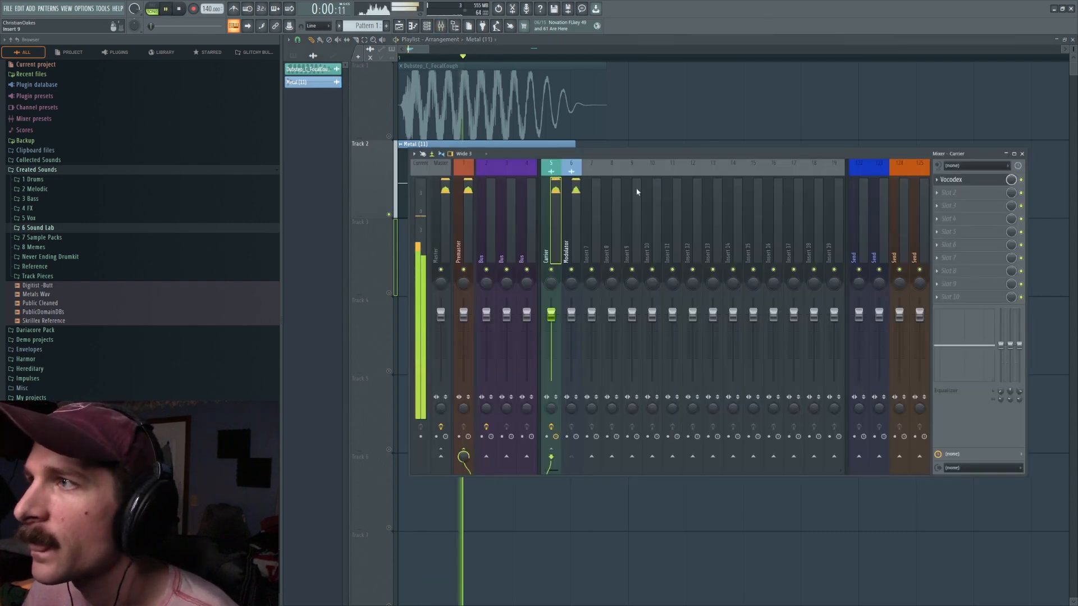
{"action": "left_click", "coordinate": [958, 181]}
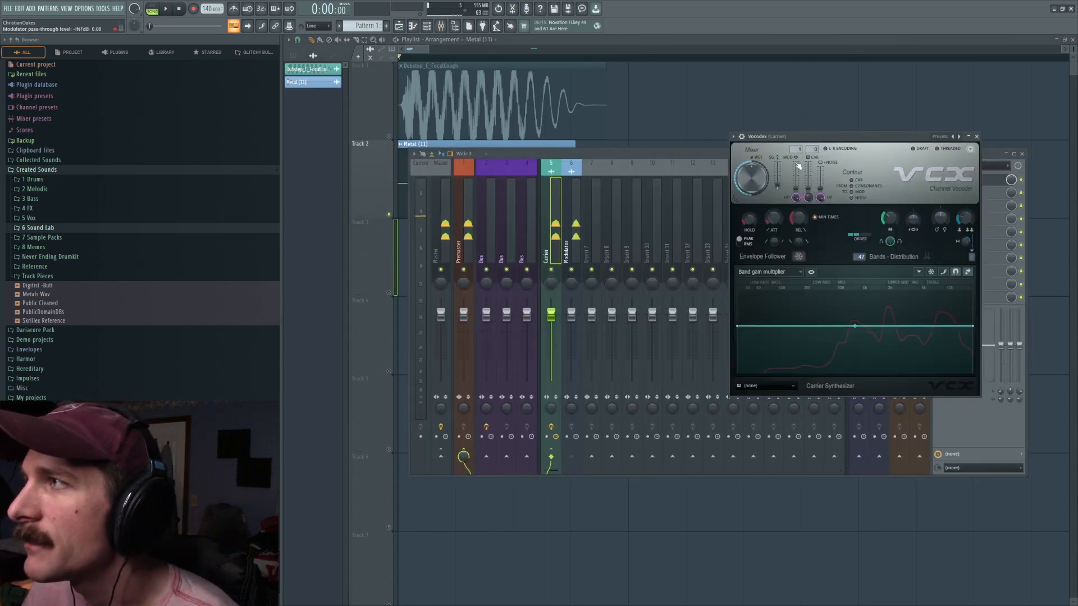
{"action": "key", "text": "space"}
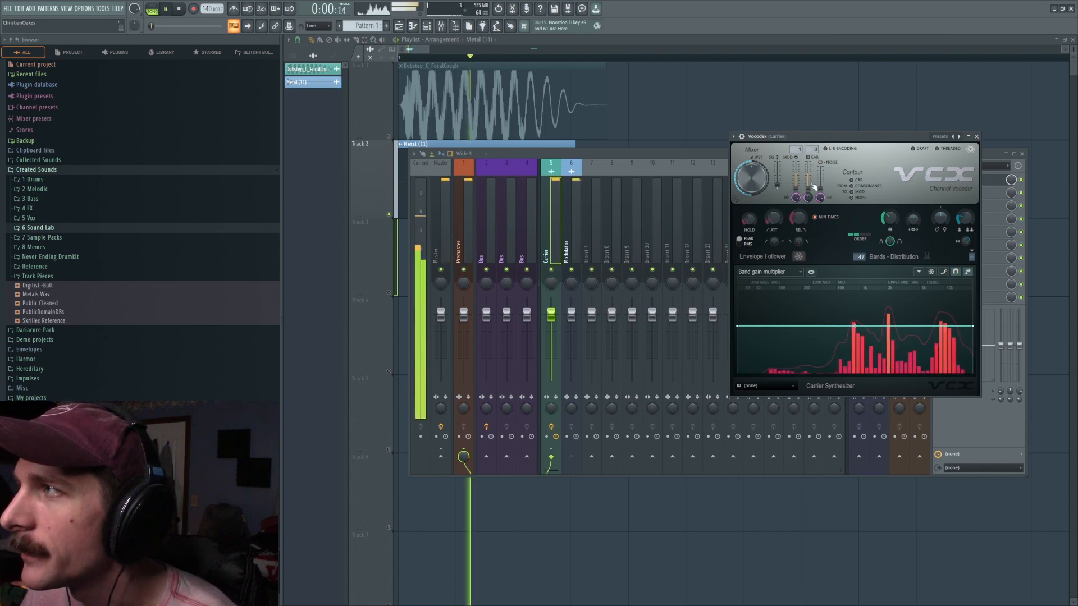
{"action": "key", "text": "space"}
{"action": "left_click", "coordinate": [571, 224]}
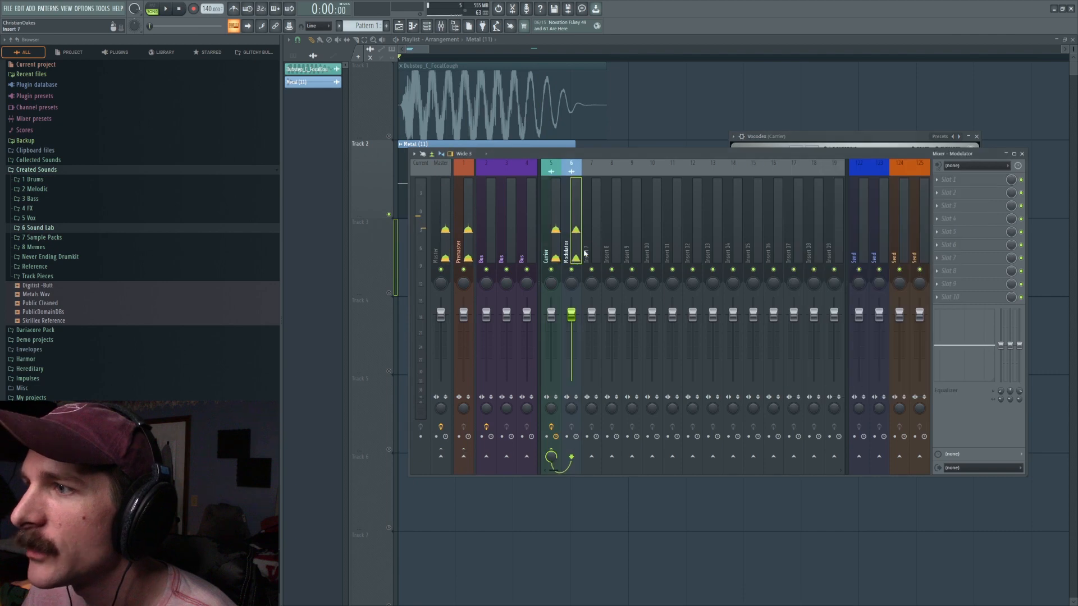
{"action": "left_click", "coordinate": [549, 464]}
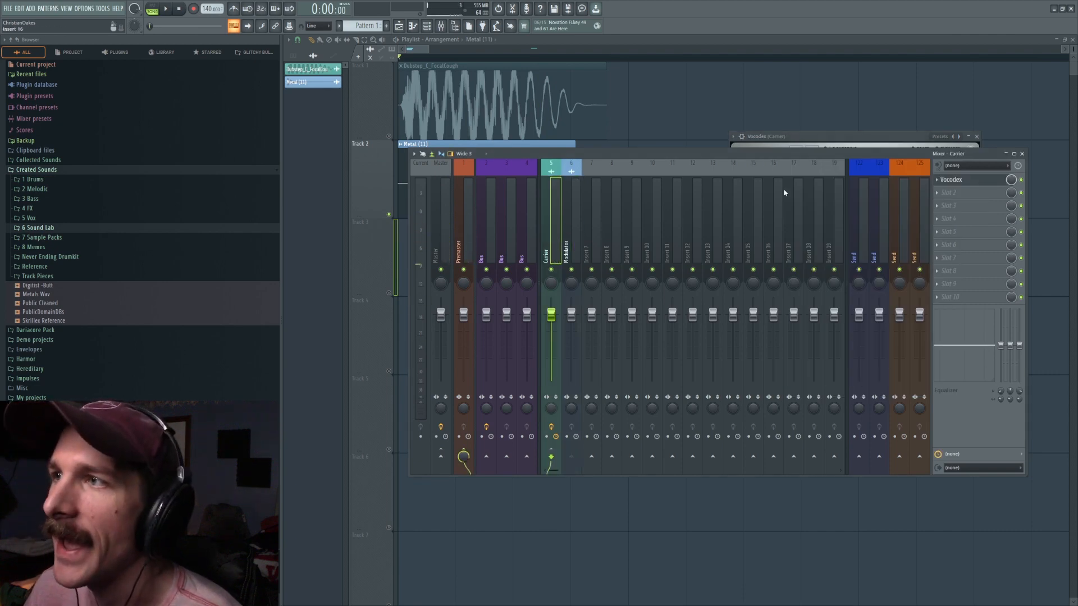
Reopen Vocodex on the Carrier track, raise its modulator pass-through level while playing, and set the modulator pass-through highpass frequency to 434 Hz.
{"action": "left_click", "coordinate": [969, 179]}
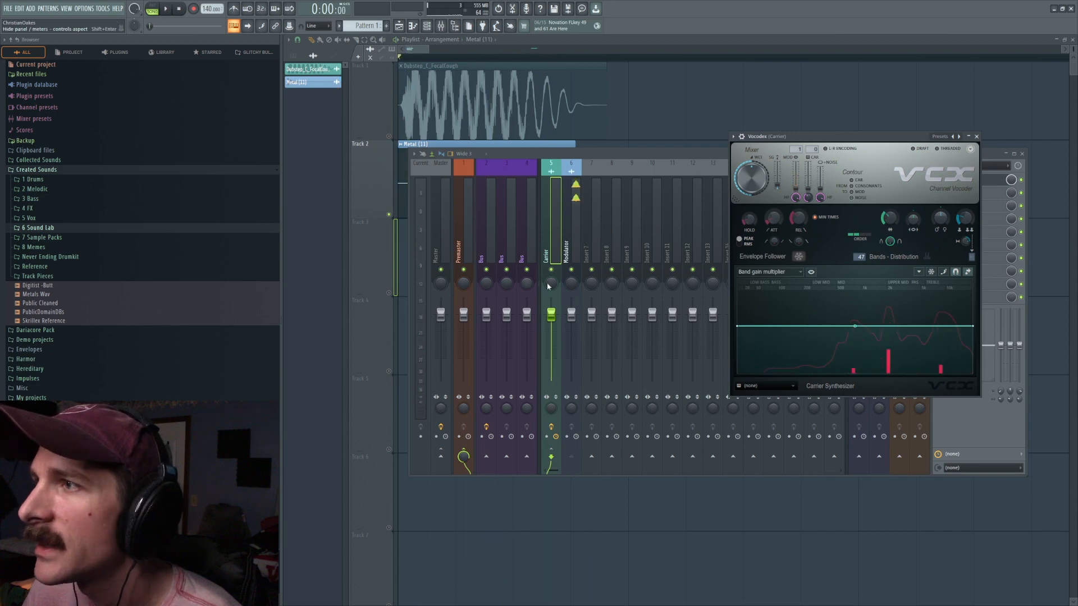
{"action": "left_click", "coordinate": [591, 224]}
{"action": "left_click", "coordinate": [574, 229]}
{"action": "left_click", "coordinate": [552, 242]}
{"action": "left_click", "coordinate": [975, 182]}
{"action": "left_click", "coordinate": [975, 182]}
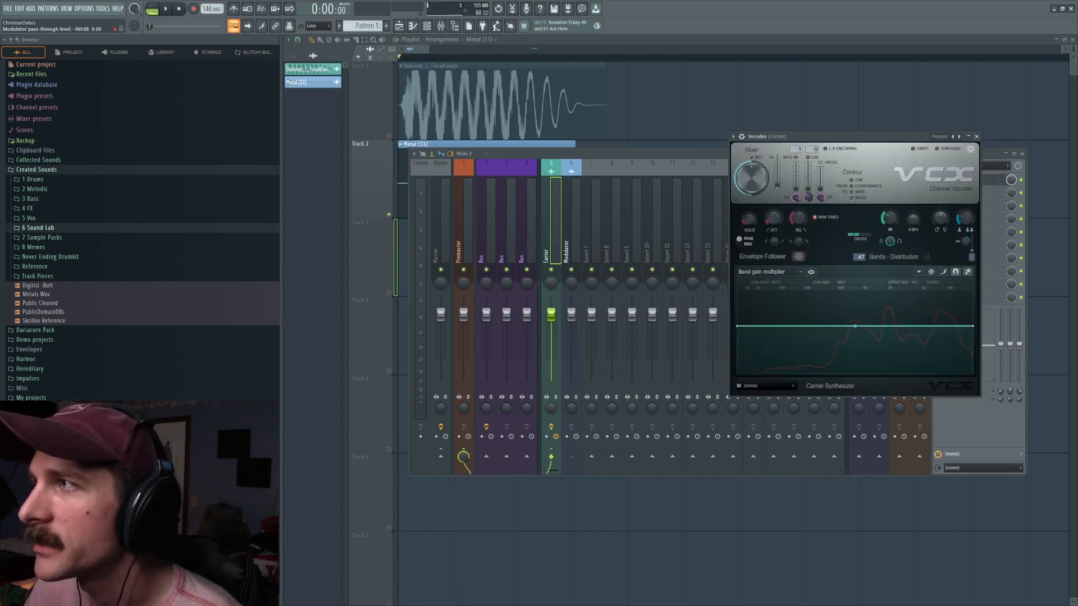
{"action": "key", "text": "space"}
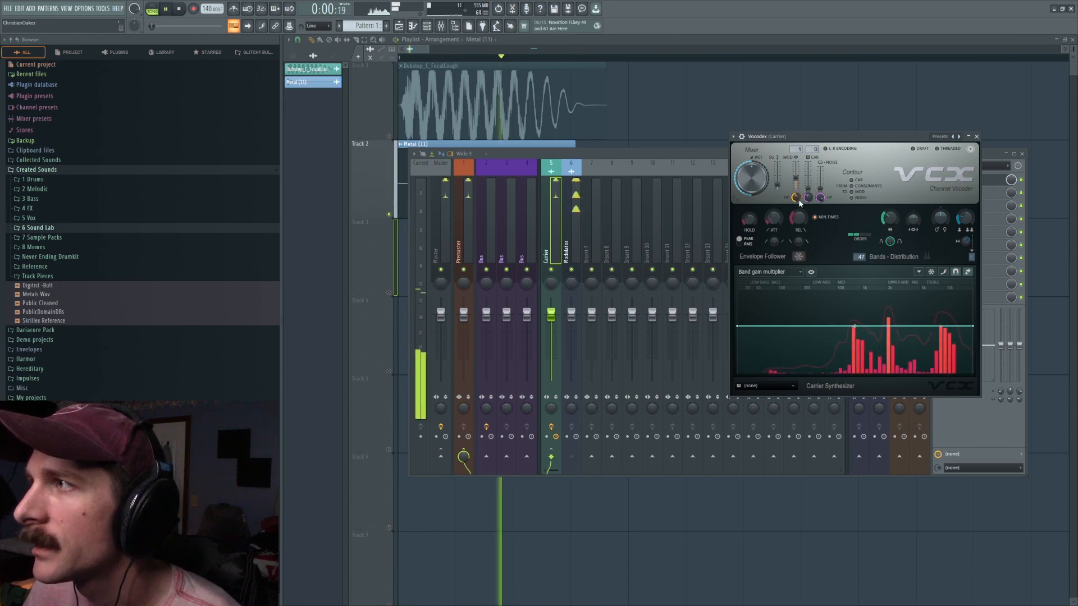
{"action": "key", "text": "space"}
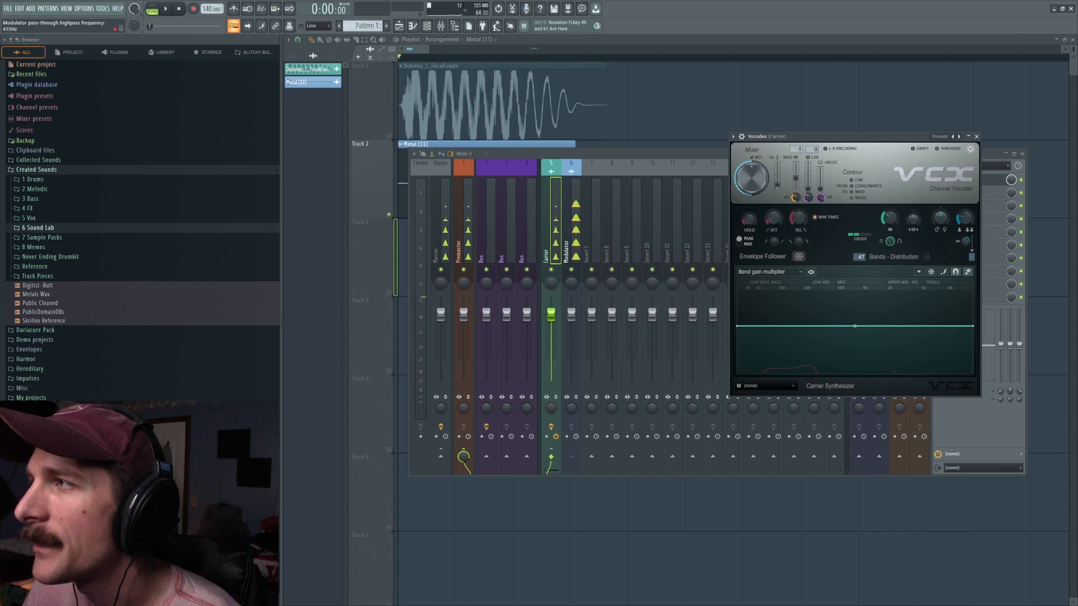
{"action": "left_click_drag", "start_coordinate": [796, 197], "coordinate": [795, 232]}
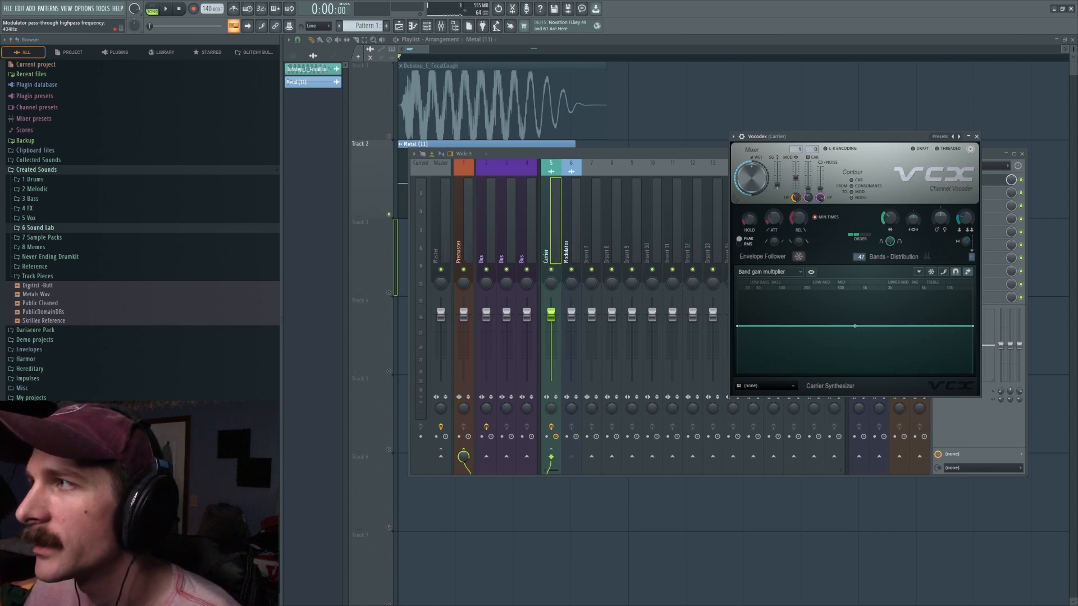
Unmute playlist track 1, play both clips together and bring up the mixer.
{"action": "right_click", "coordinate": [655, 100]}
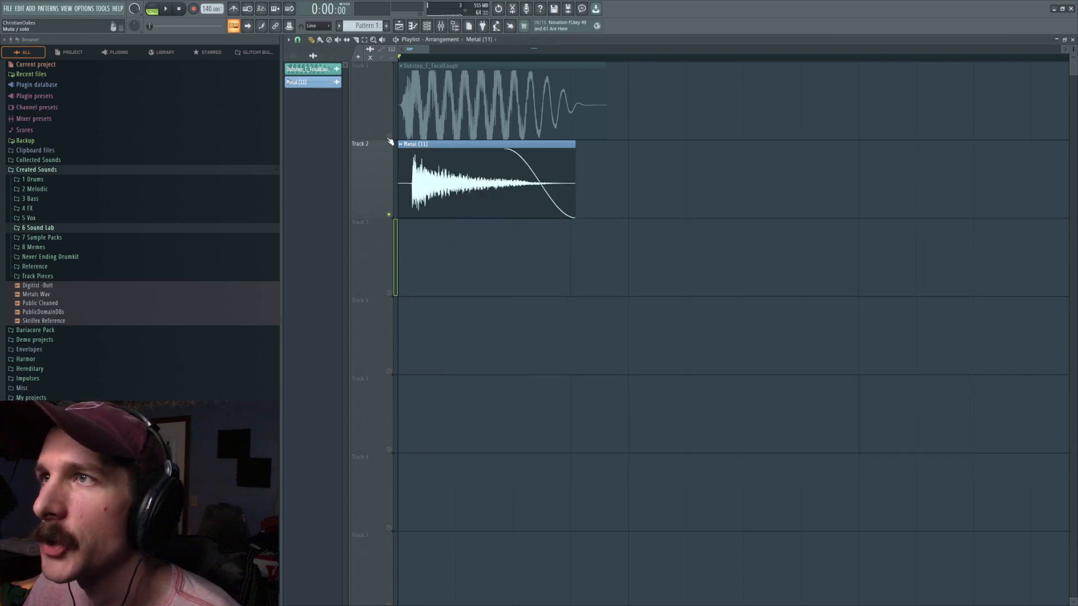
{"action": "left_click", "coordinate": [389, 137]}
{"action": "left_click", "coordinate": [441, 26]}
{"action": "key", "text": "space"}
{"action": "key", "text": "space"}
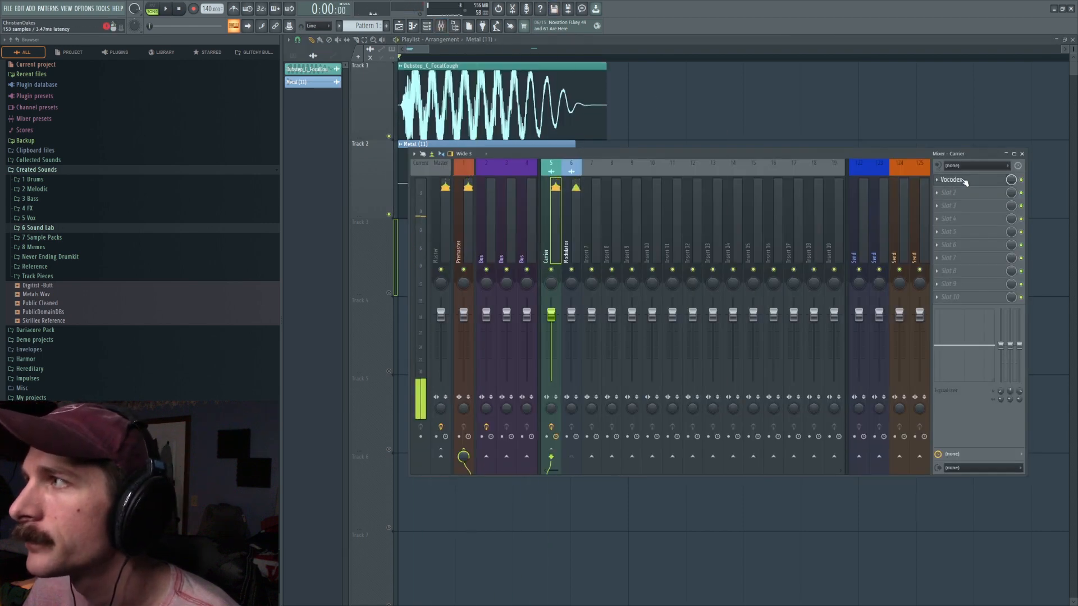
Reopen the Carrier track's Vocodex and raise the carrier pass-through level while auditioning both clips.
{"action": "left_click", "coordinate": [966, 182]}
{"action": "key", "text": "space"}
{"action": "key", "text": "space"}
{"action": "left_click_drag", "start_coordinate": [808, 190], "coordinate": [811, 179]}
{"action": "key", "text": "space"}
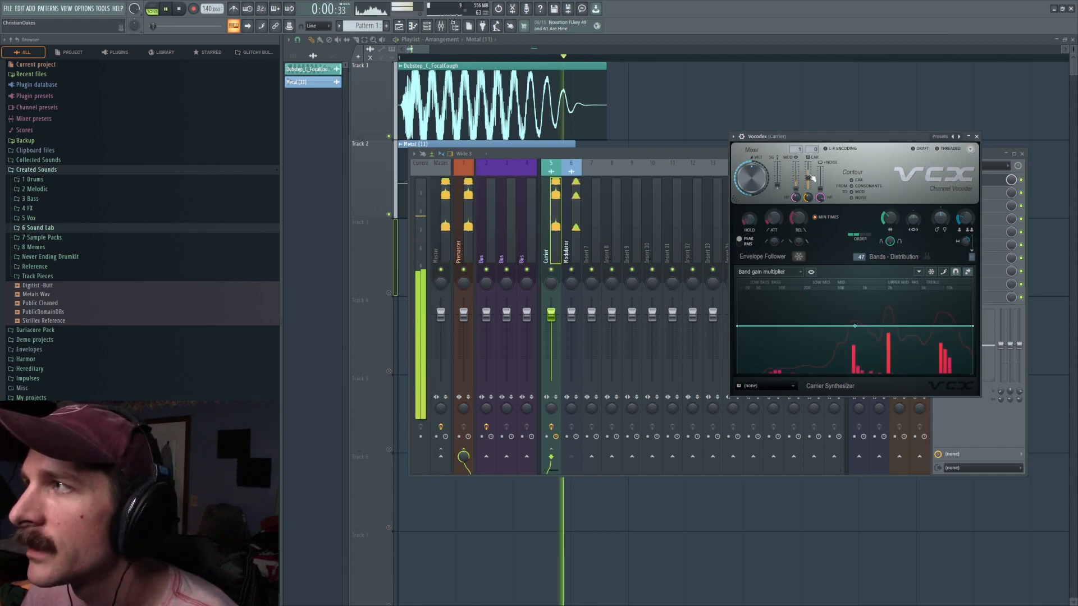
{"action": "key", "text": "space"}
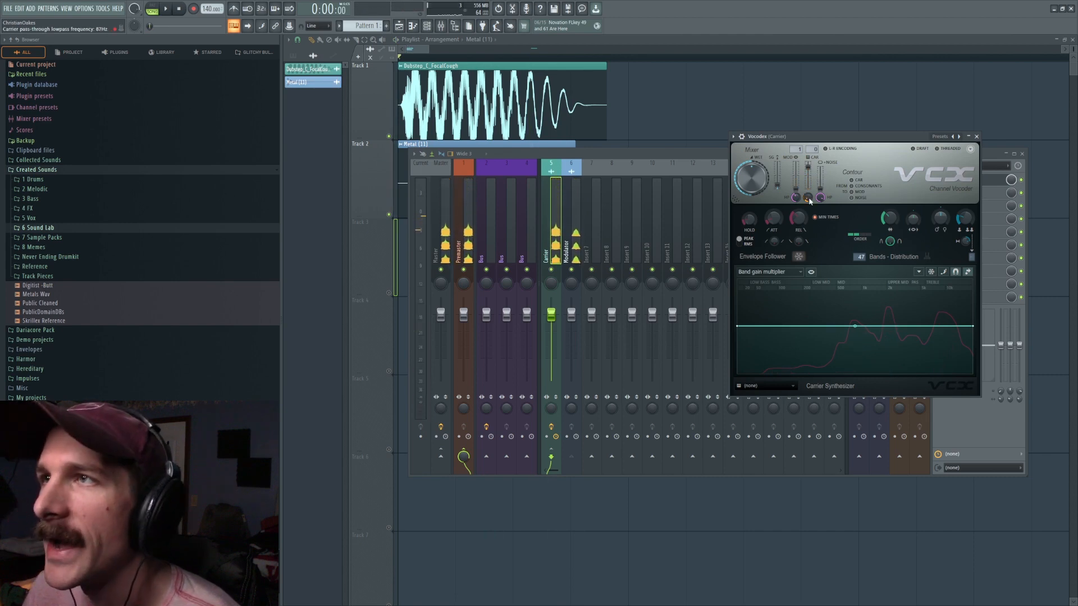
Adjust the carrier pass-through lowpass frequency and set the carrier pass-through level to -6.1 dB while playing the arrangement.
{"action": "left_click_drag", "start_coordinate": [810, 199], "coordinate": [811, 198]}
{"action": "key", "text": "space"}
{"action": "key", "text": "space"}
{"action": "key", "text": "space"}
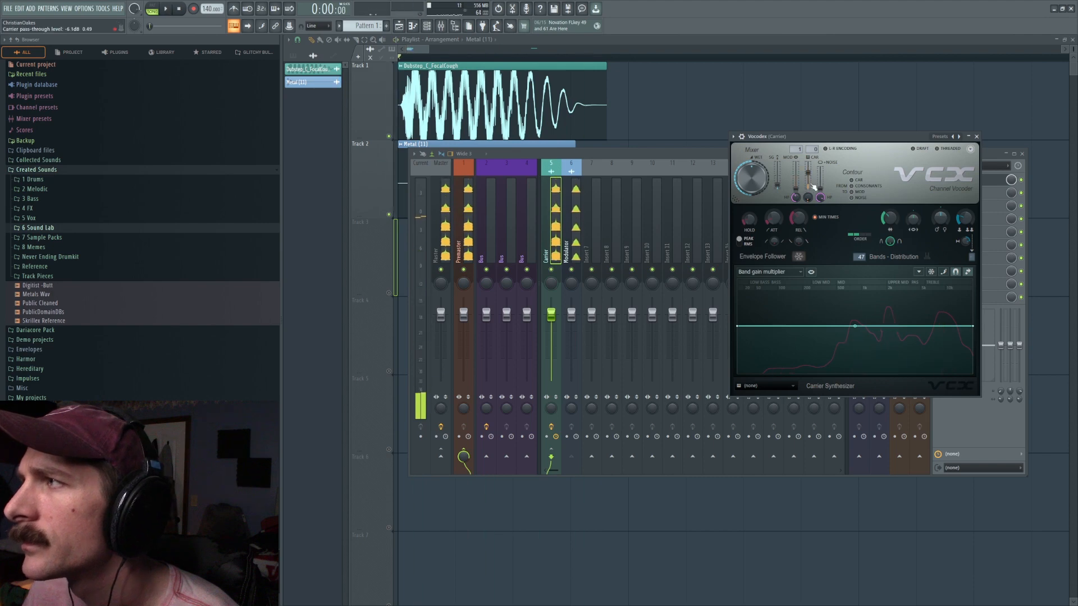
{"action": "key", "text": "space"}
Check the Modulator track, return to Carrier, and set Vocodex's carrier sidechain input to none.
{"action": "left_click", "coordinate": [580, 222]}
{"action": "left_click", "coordinate": [555, 219]}
{"action": "left_click", "coordinate": [815, 139]}
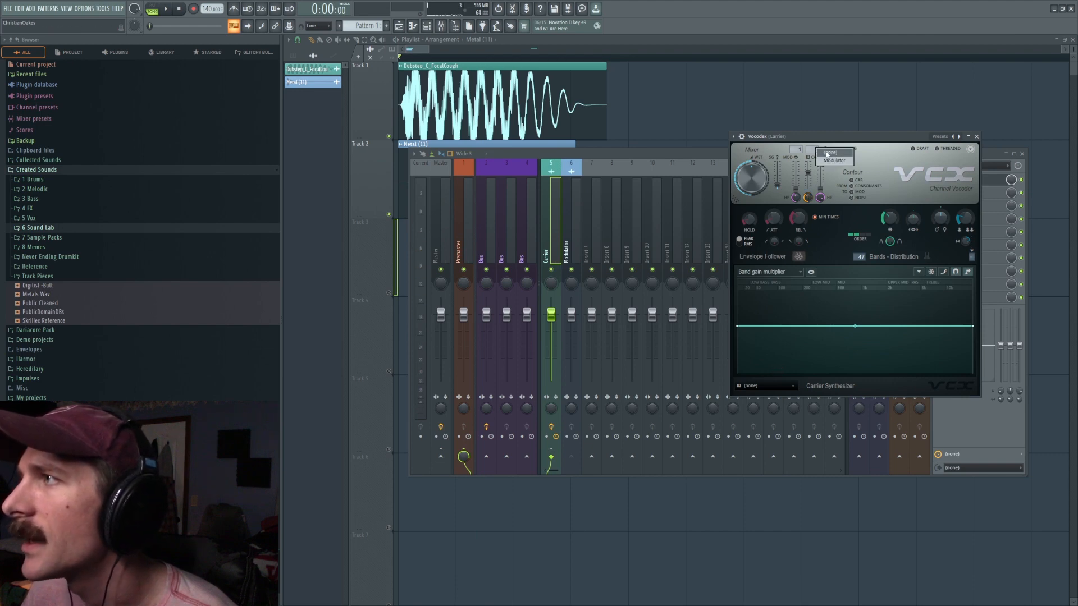
{"action": "left_click", "coordinate": [829, 153]}
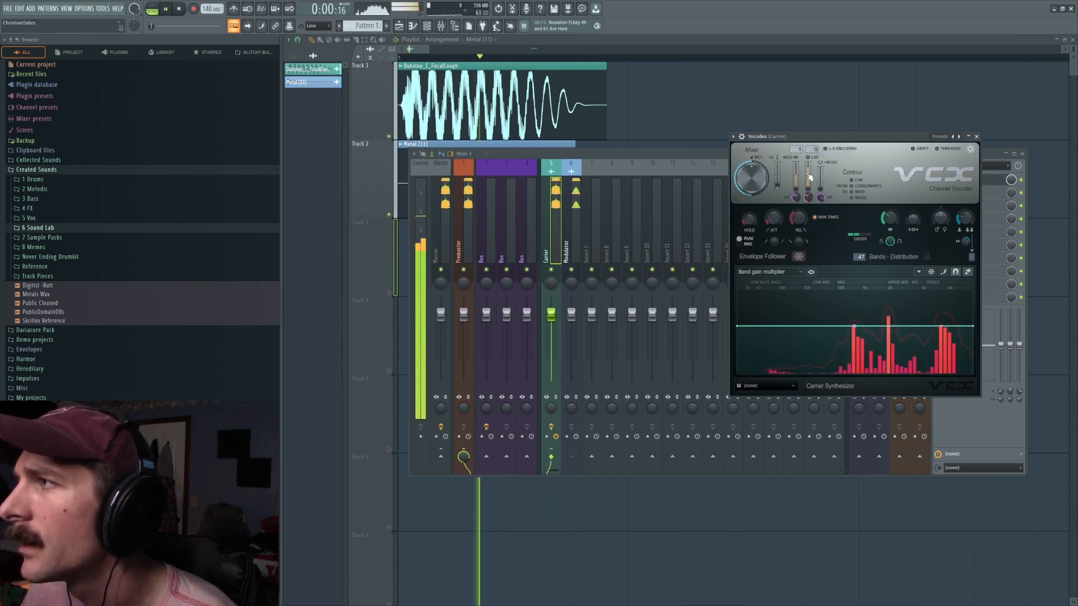
Sweep the carrier pass-through lowpass frequency in Vocodex while repeatedly playing both clips to compare the sound.
{"action": "key", "text": "space"}
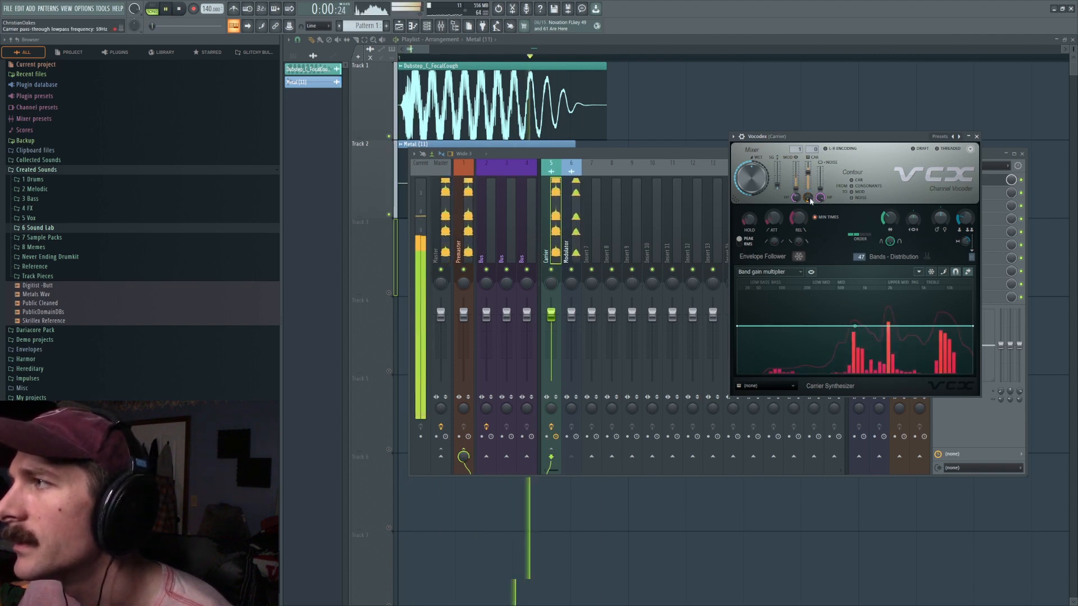
{"action": "key", "text": "space"}
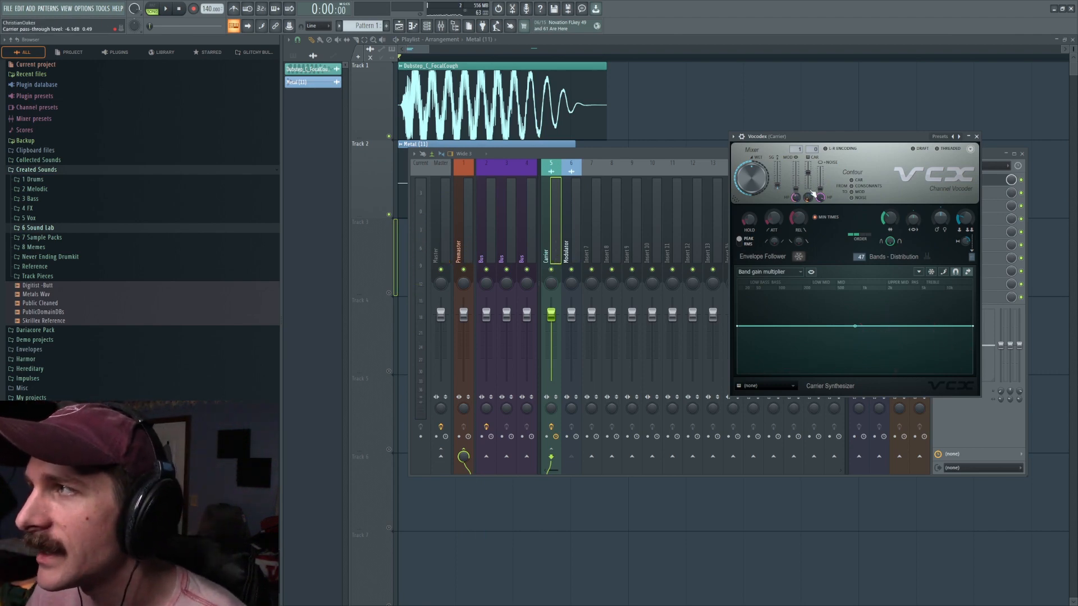
{"action": "key", "text": "space"}
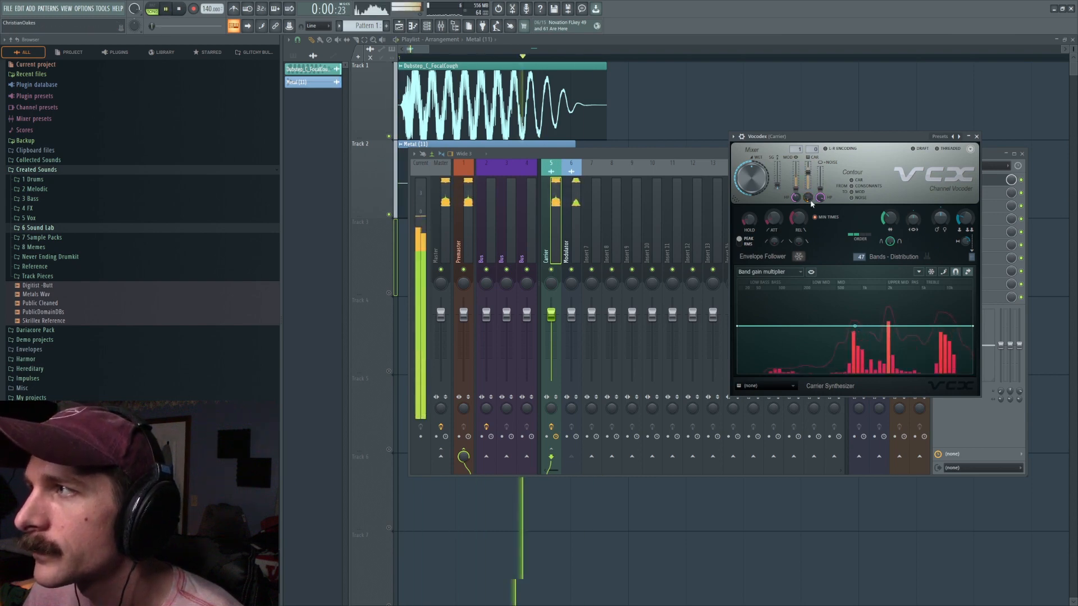
{"action": "key", "text": "space"}
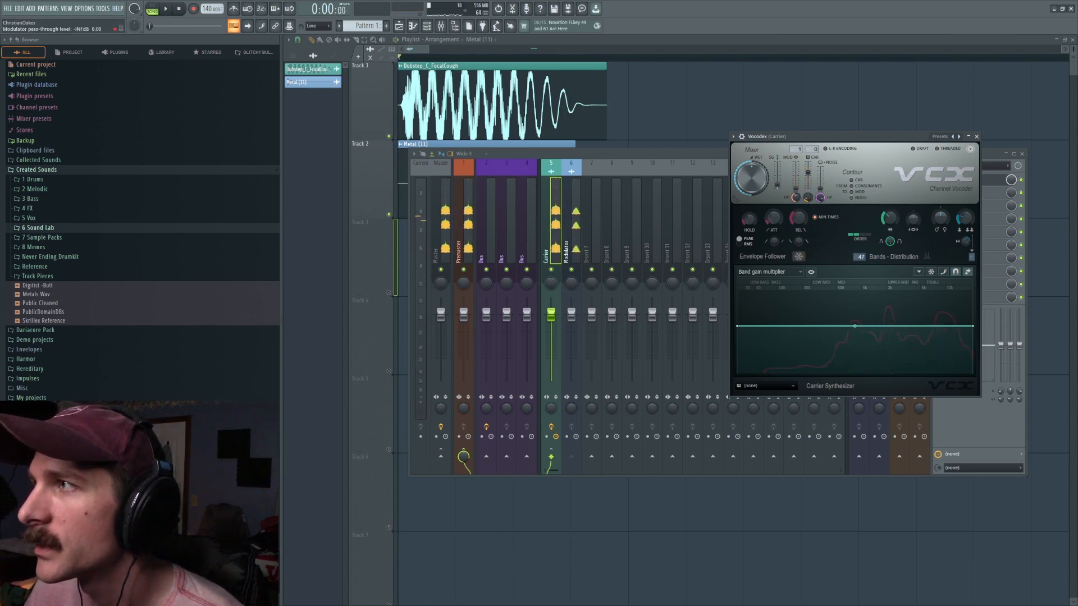
{"action": "key", "text": "space"}
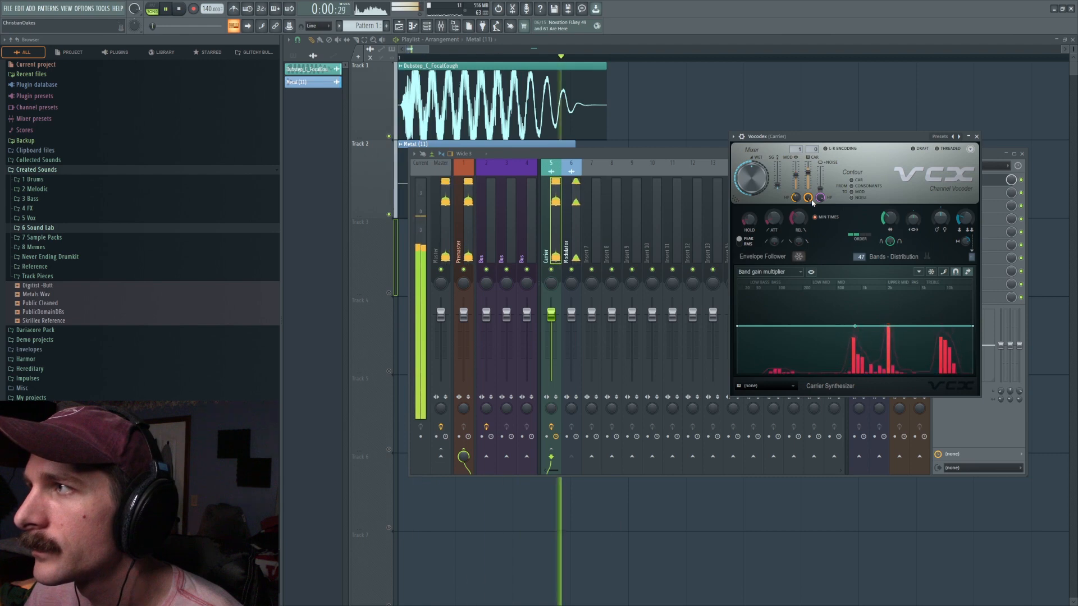
{"action": "key", "text": "space"}
Reopen Vocodex on the Carrier track and reset the frequency knob for the carrier's added noise.
{"action": "left_click", "coordinate": [574, 222]}
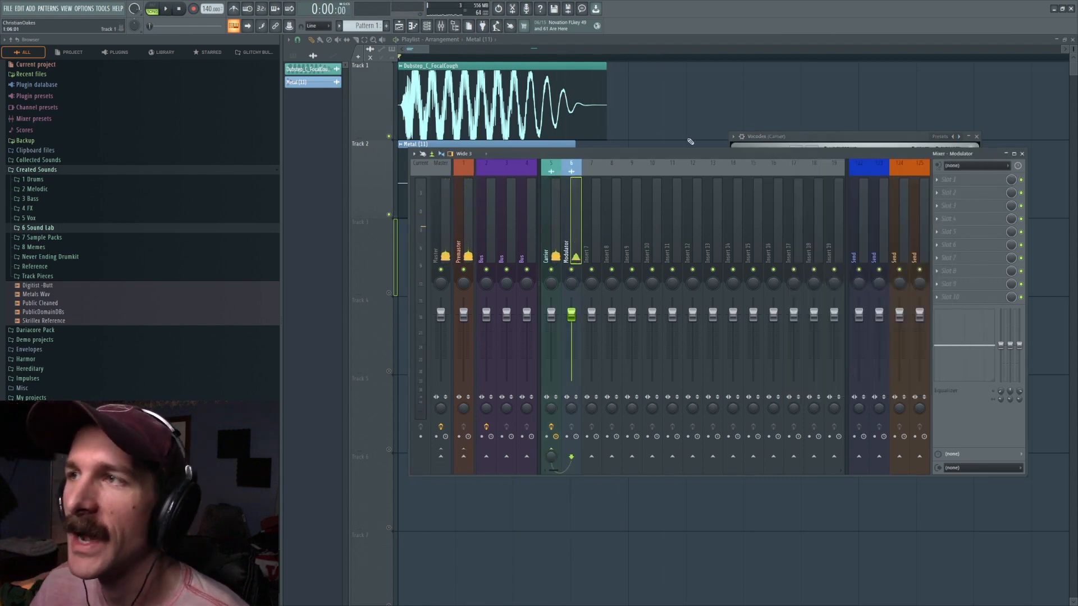
{"action": "left_click", "coordinate": [548, 235]}
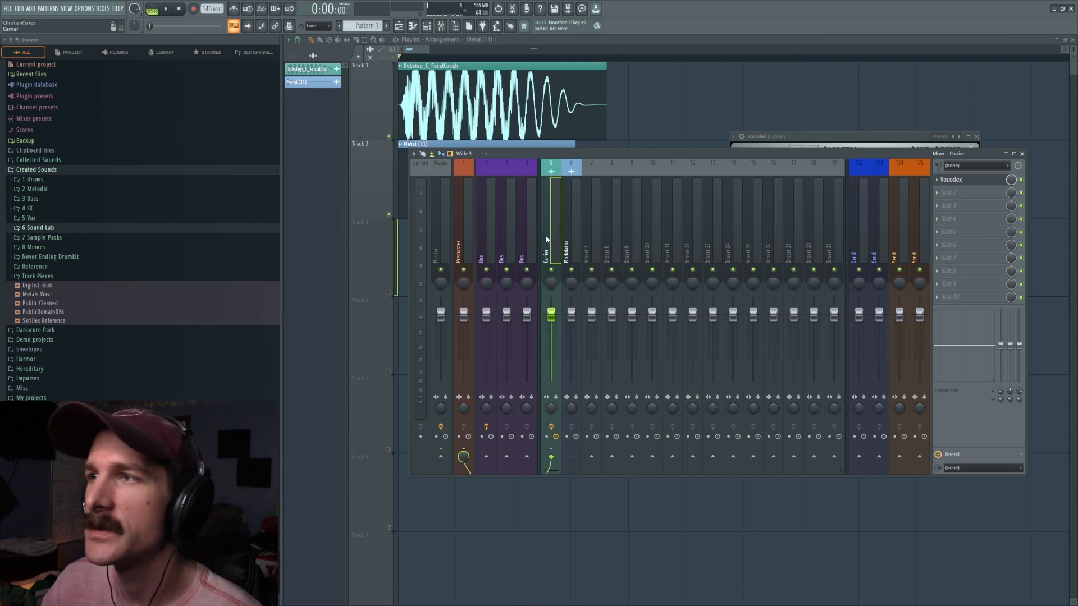
{"action": "left_click", "coordinate": [955, 181]}
{"action": "right_click", "coordinate": [820, 198]}
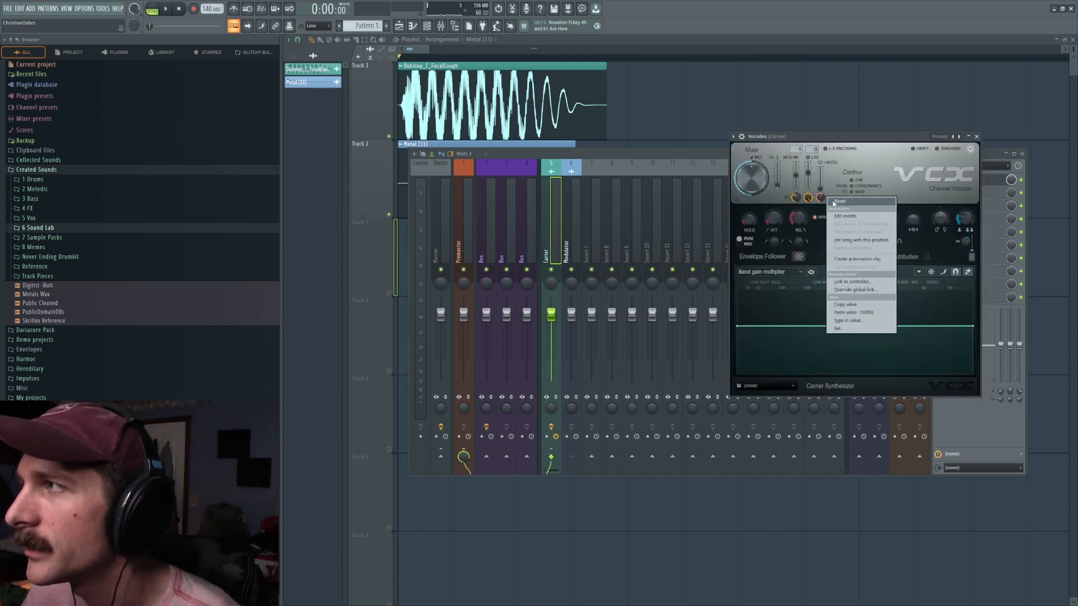
{"action": "left_click", "coordinate": [829, 201]}
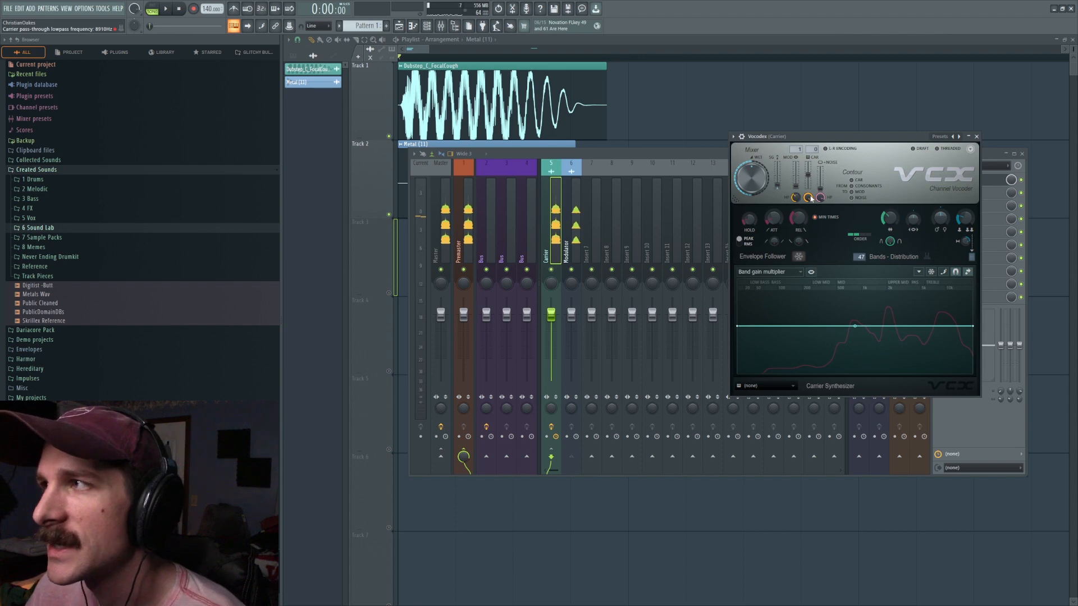
Adjust Vocodex's carrier pass-through lowpass frequency and raise the carrier's added noise while auditioning both clips.
{"action": "key", "text": "space"}
{"action": "left_click_drag", "start_coordinate": [811, 200], "coordinate": [810, 189]}
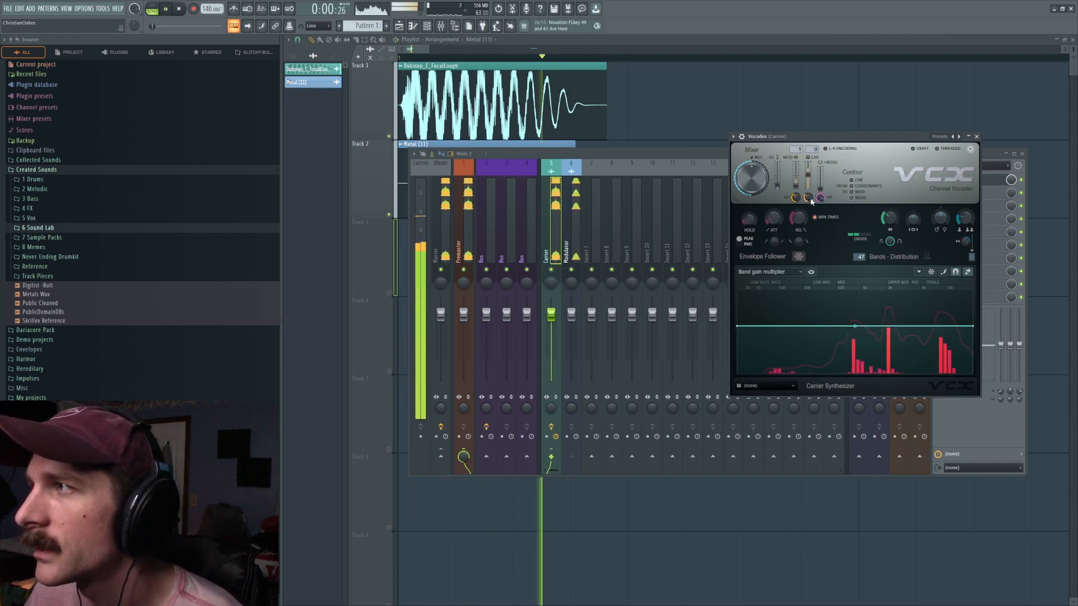
{"action": "key", "text": "space"}
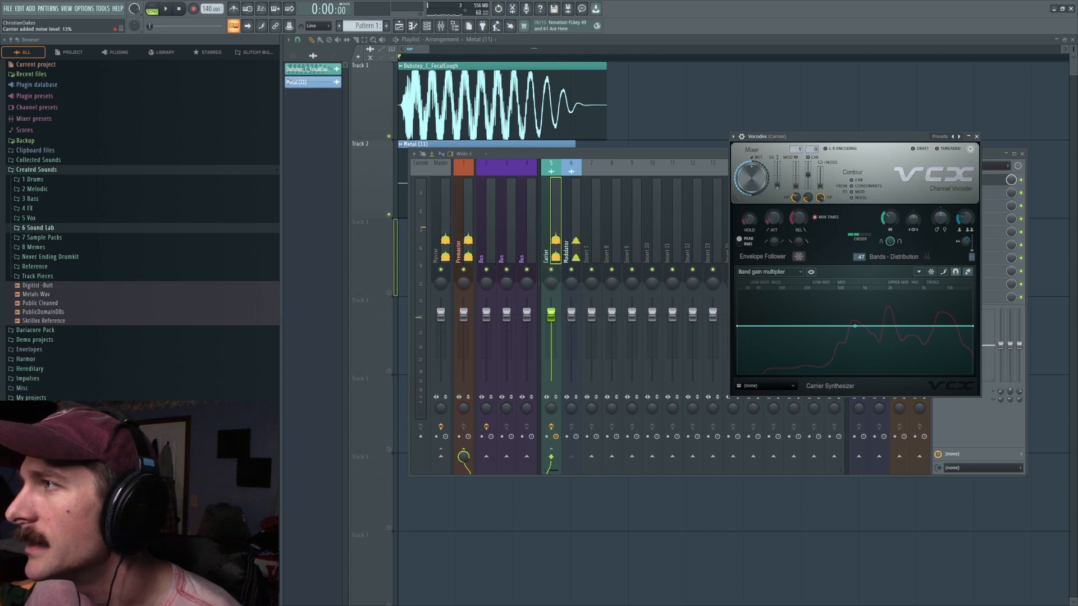
{"action": "left_click_drag", "start_coordinate": [821, 198], "coordinate": [822, 202]}
{"action": "key", "text": "space"}
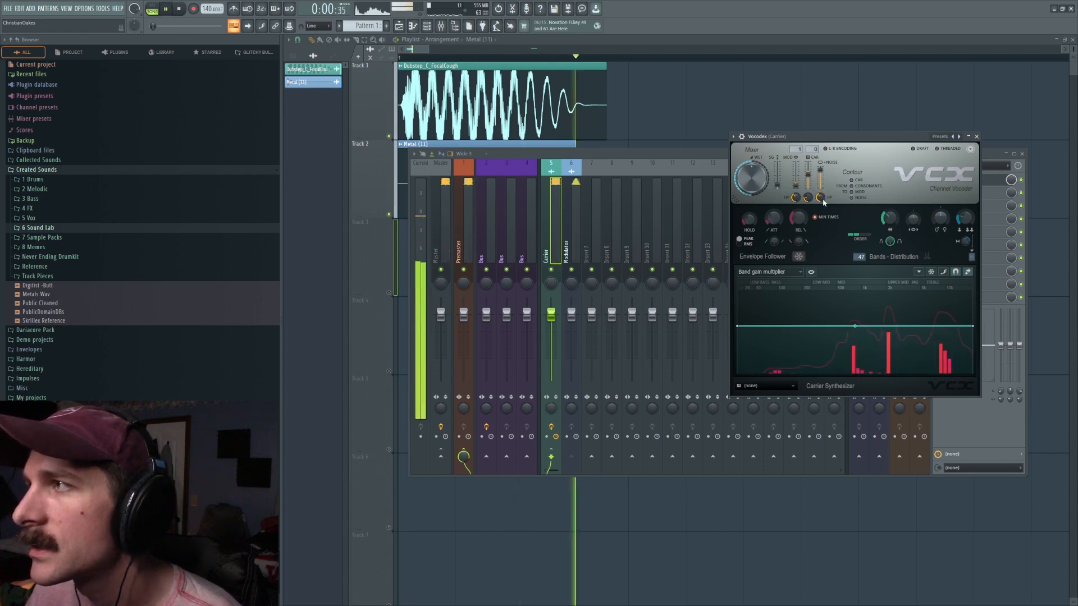
{"action": "key", "text": "space"}
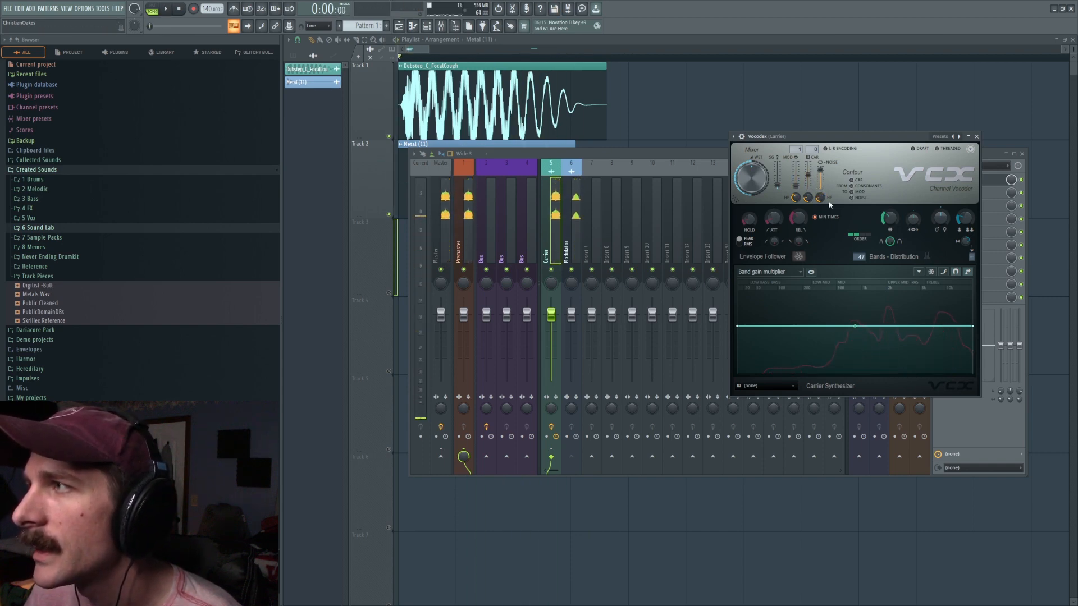
Load Pro-Q 3 into the first effect slot of the Modulator track and add a low cut at about 594 Hz.
{"action": "left_click", "coordinate": [568, 217]}
{"action": "left_click", "coordinate": [963, 179]}
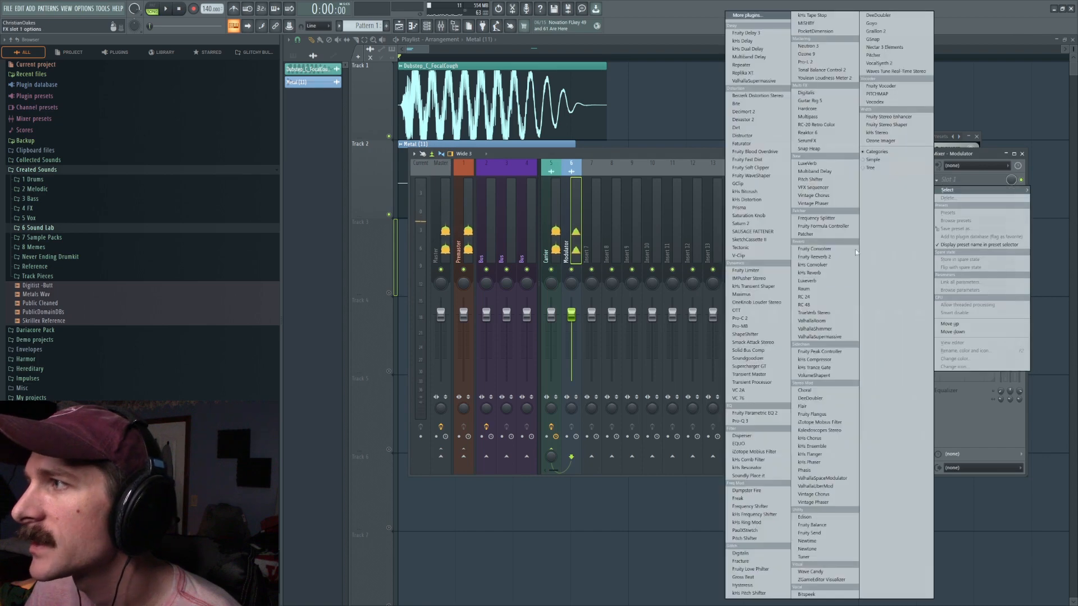
{"action": "left_click", "coordinate": [747, 422]}
{"action": "left_click_drag", "start_coordinate": [372, 241], "coordinate": [521, 233]}
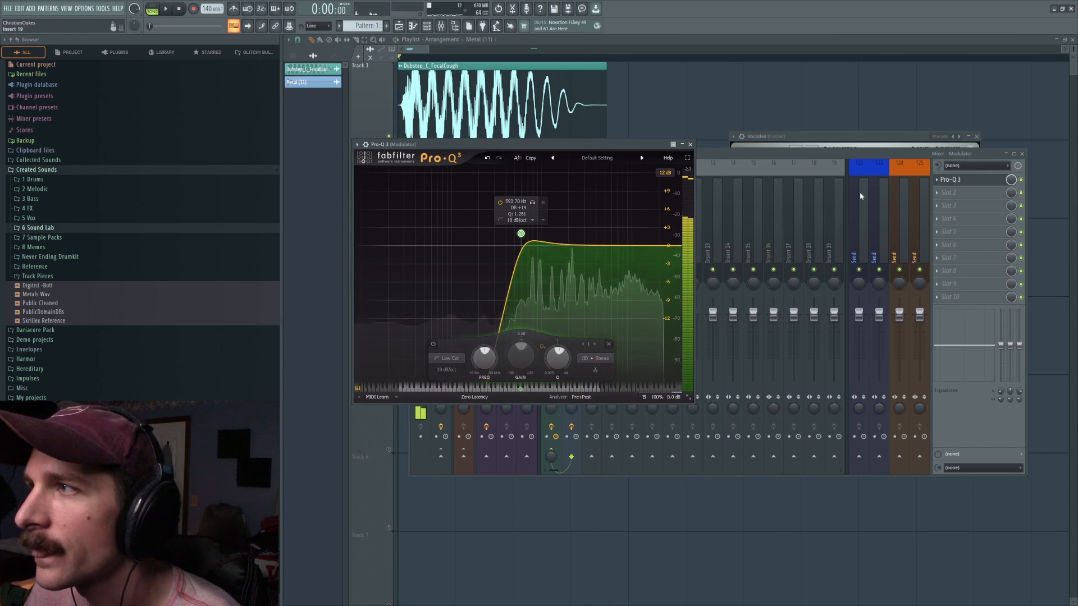
{"action": "key", "text": "F12"}
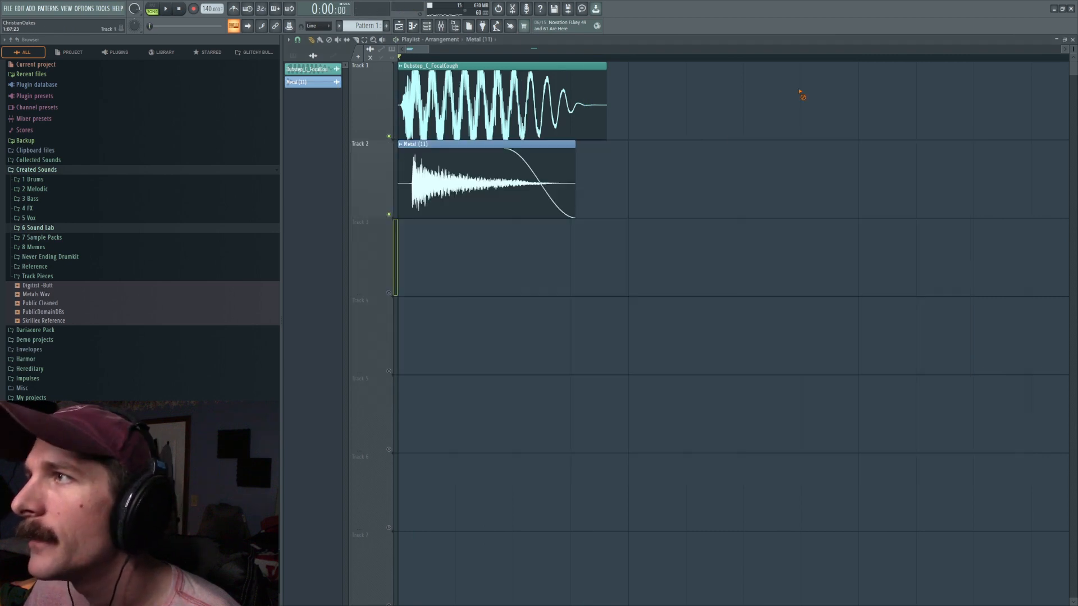
Open the Metal (11) clip's channel settings, adjust the sample's playback and audition the result.
{"action": "double_click", "coordinate": [471, 183]}
{"action": "left_click_drag", "start_coordinate": [493, 172], "coordinate": [493, 151]}
{"action": "key", "text": "space"}
{"action": "key", "text": "space"}
{"action": "left_click", "coordinate": [573, 134]}
{"action": "key", "text": "space"}
{"action": "key", "text": "space"}
Shorten the Metal (11) clip so it ends slightly before the Dubstep_C_FocalCough clip, and play the arrangement.
{"action": "left_click", "coordinate": [298, 40]}
{"action": "left_click", "coordinate": [309, 80]}
{"action": "left_click_drag", "start_coordinate": [590, 194], "coordinate": [571, 194]}
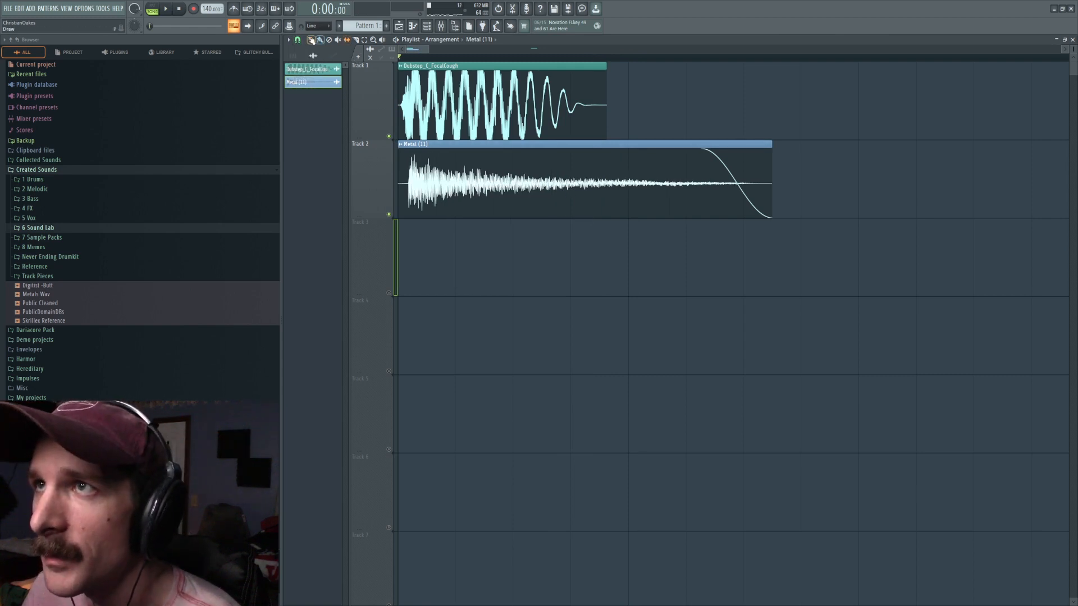
{"action": "left_click_drag", "start_coordinate": [772, 144], "coordinate": [571, 143]}
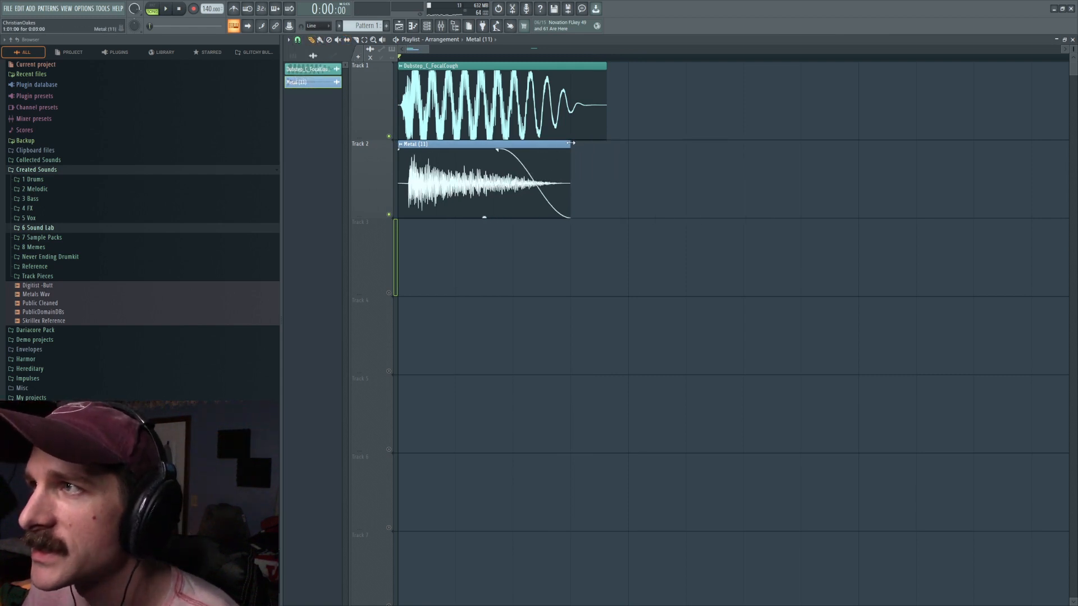
{"action": "key", "text": "space"}
{"action": "key", "text": "space"}
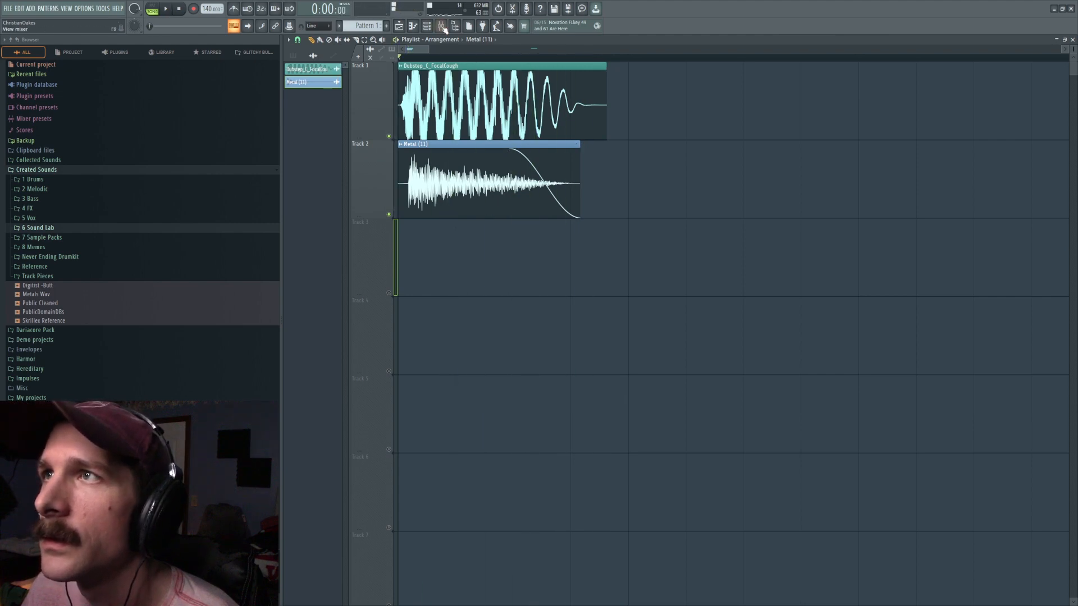
Add kHs Distortion to the Modulator track and move it ahead of Pro-Q 3 into the first effect slot.
{"action": "key", "text": "F9"}
{"action": "scroll", "coordinate": [549, 222], "scroll_direction": "down", "scroll_amount": 6}
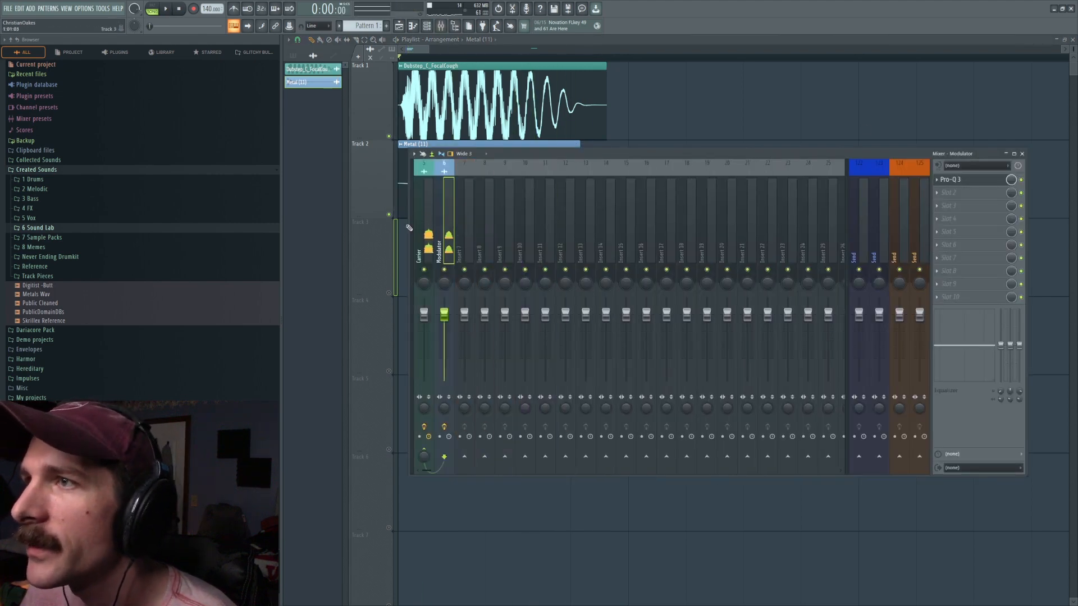
{"action": "scroll", "coordinate": [466, 225], "scroll_direction": "up", "scroll_amount": 6}
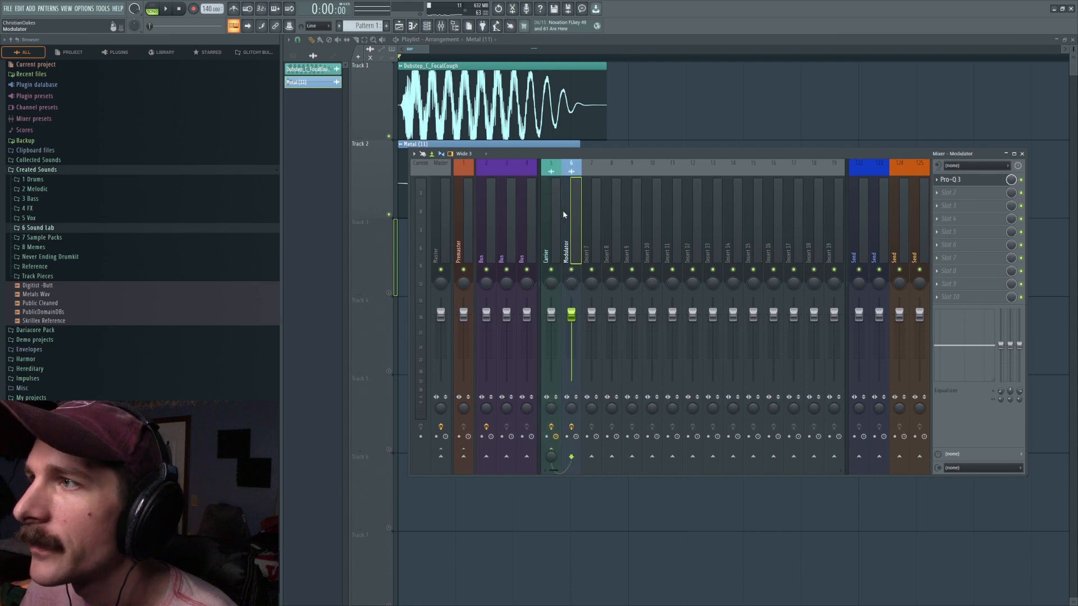
{"action": "left_click", "coordinate": [942, 194]}
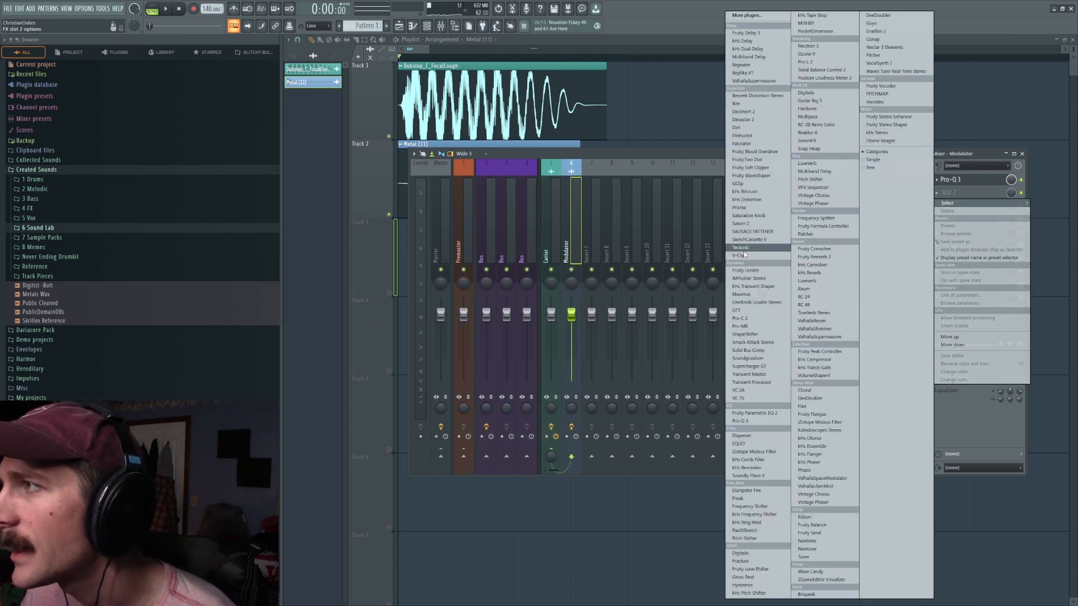
{"action": "left_click", "coordinate": [747, 201]}
{"action": "left_click_drag", "start_coordinate": [963, 193], "coordinate": [962, 179]}
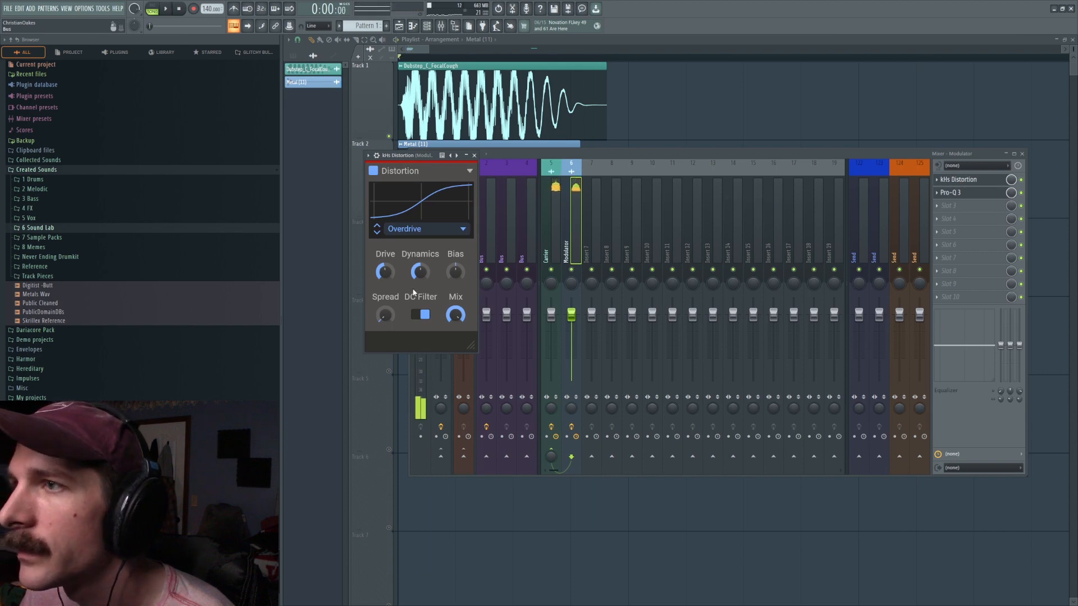
Lower the Modulator track's fader to about -17.3 dB, select the Carrier track and return to the playlist.
{"action": "left_click_drag", "start_coordinate": [572, 315], "coordinate": [571, 356]}
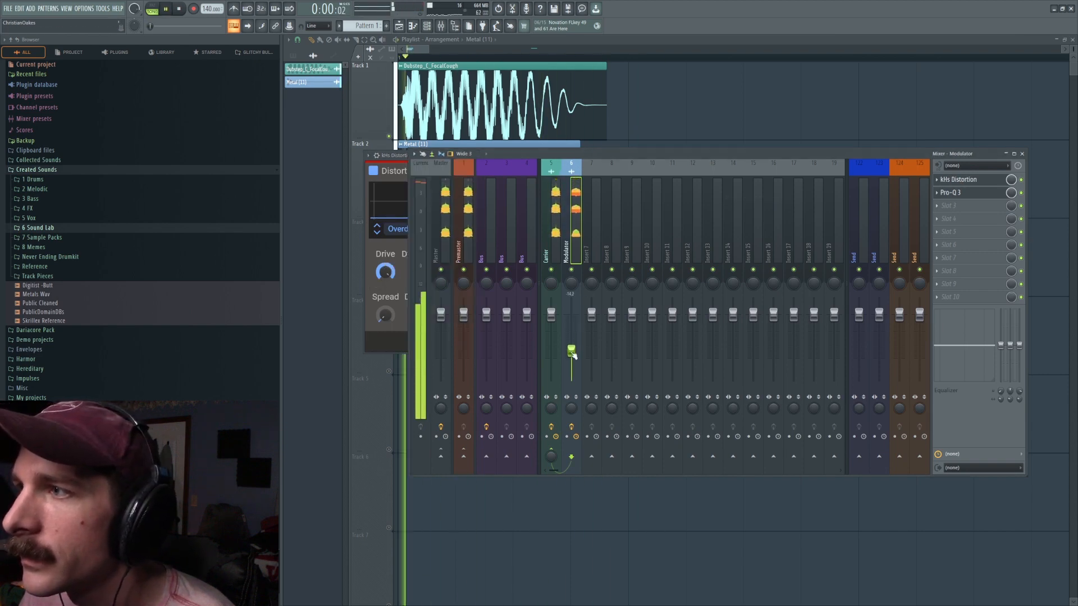
{"action": "left_click", "coordinate": [551, 225]}
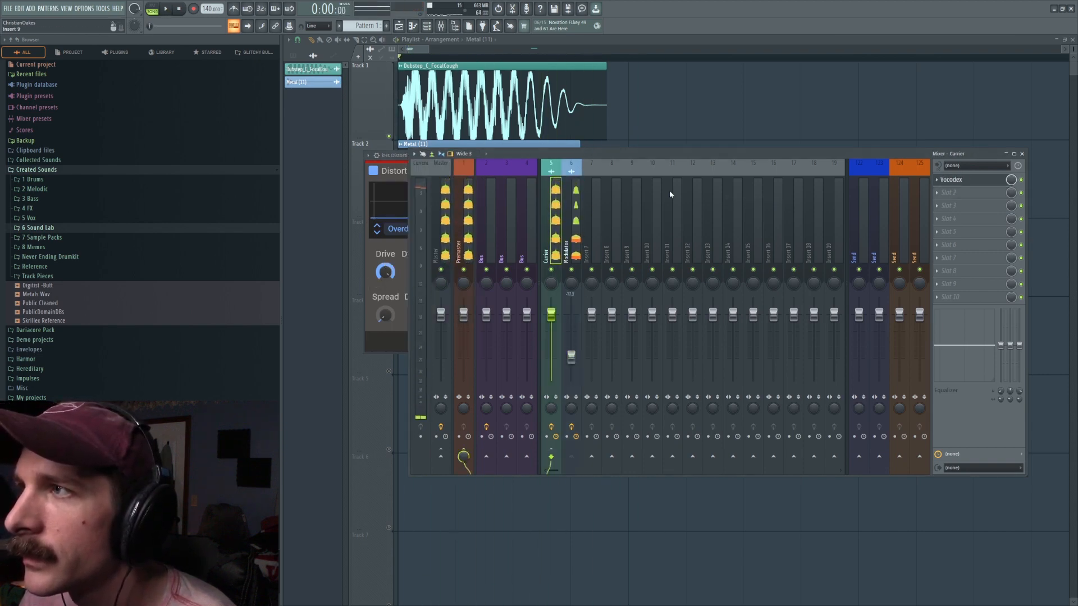
{"action": "right_click", "coordinate": [701, 121]}
Duplicate the Metal (11) clip onto Track 3 and make the copy unique.
{"action": "left_click_drag", "start_coordinate": [410, 146], "coordinate": [407, 225]}
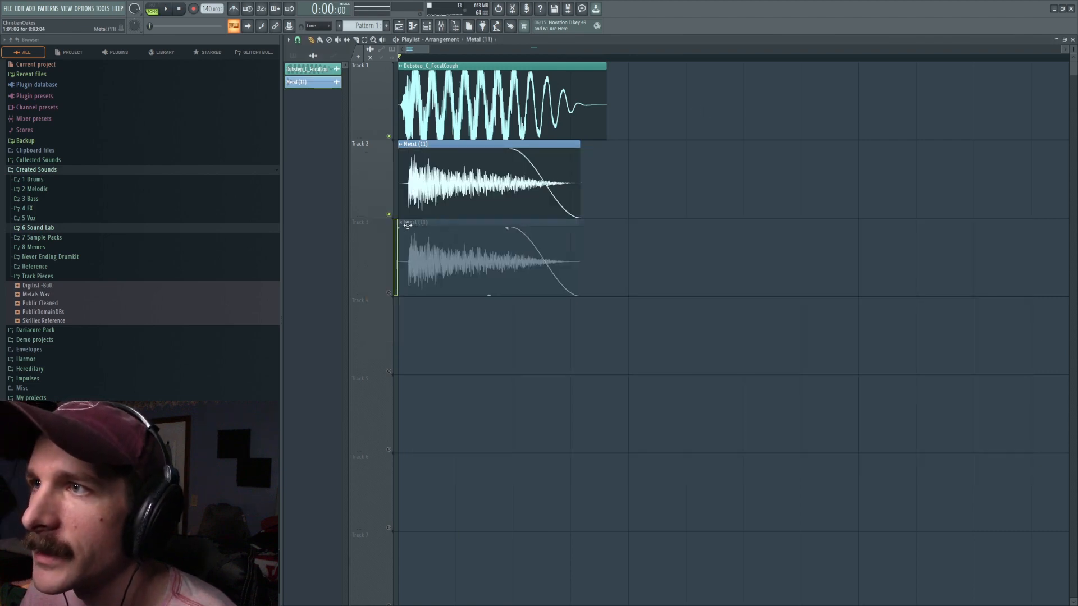
{"action": "left_click", "coordinate": [404, 228]}
{"action": "left_click", "coordinate": [427, 288]}
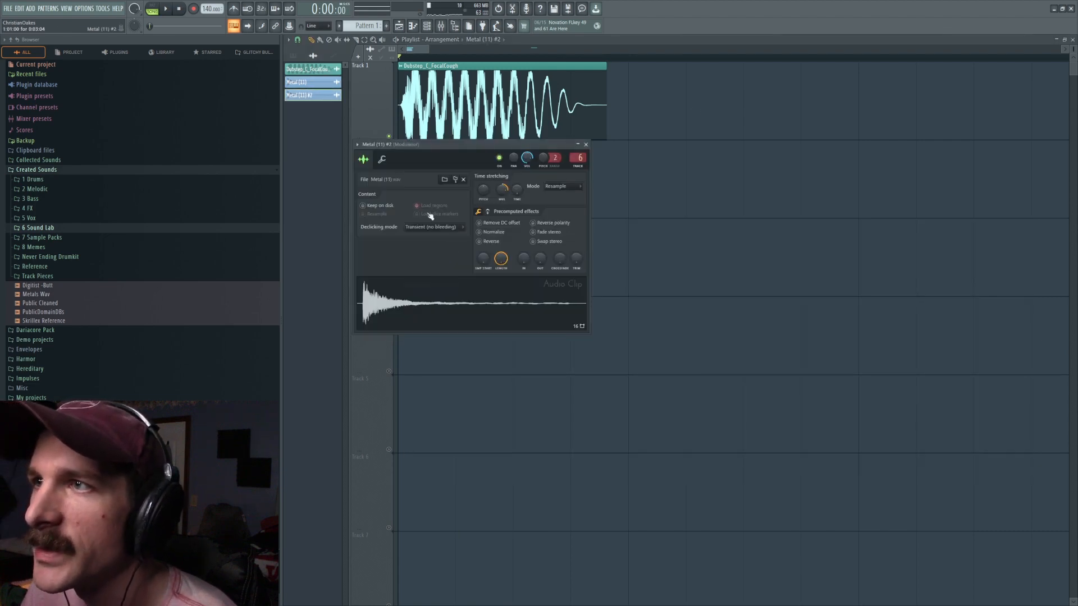
Replace the Track 3 clip's sample with Jingle Bell Hit 2 from the Foley Chime Hits folder and play the arrangement.
{"action": "left_click", "coordinate": [449, 181]}
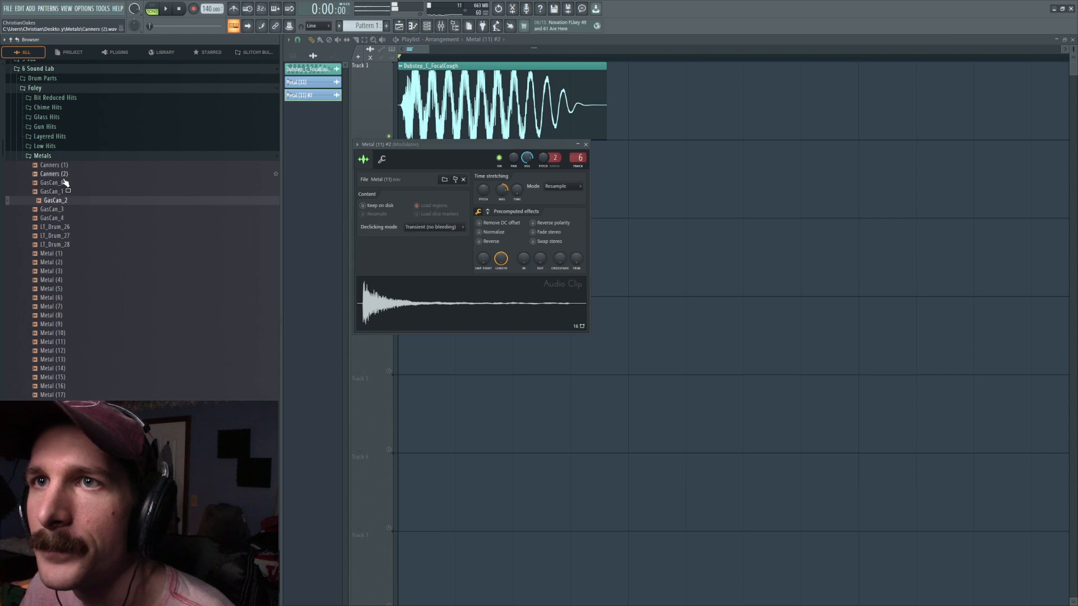
{"action": "left_click", "coordinate": [44, 157]}
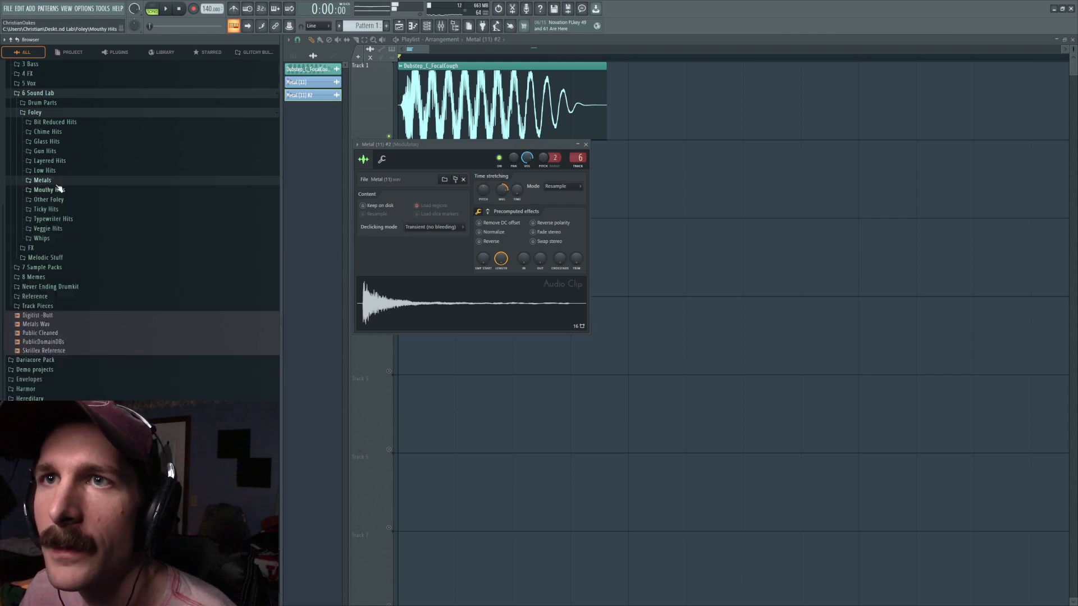
{"action": "left_click", "coordinate": [48, 133]}
{"action": "left_click", "coordinate": [71, 231]}
{"action": "left_click", "coordinate": [82, 247]}
{"action": "left_click_drag", "start_coordinate": [73, 231], "coordinate": [471, 318]}
{"action": "key", "text": "Escape"}
{"action": "key", "text": "space"}
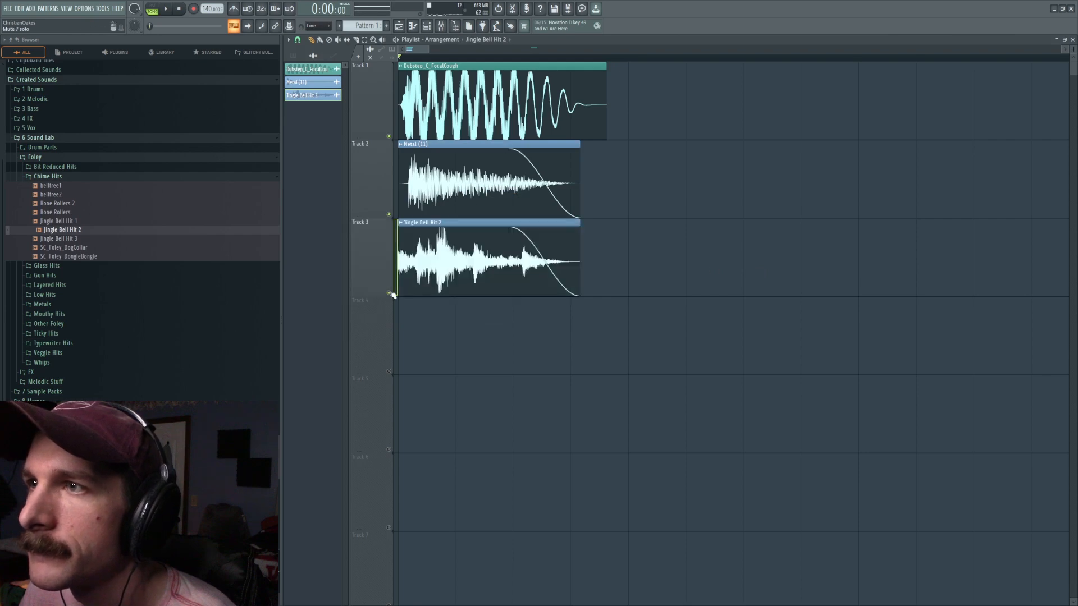
Speed up the Jingle Bell Hit 2 sample, start its clip slightly after the beginning of Track 3 and audition it.
{"action": "double_click", "coordinate": [488, 247]}
{"action": "left_click_drag", "start_coordinate": [502, 188], "coordinate": [503, 192]}
{"action": "key", "text": "Escape"}
{"action": "left_click_drag", "start_coordinate": [421, 255], "coordinate": [451, 225]}
{"action": "left_click", "coordinate": [388, 214]}
{"action": "key", "text": "space"}
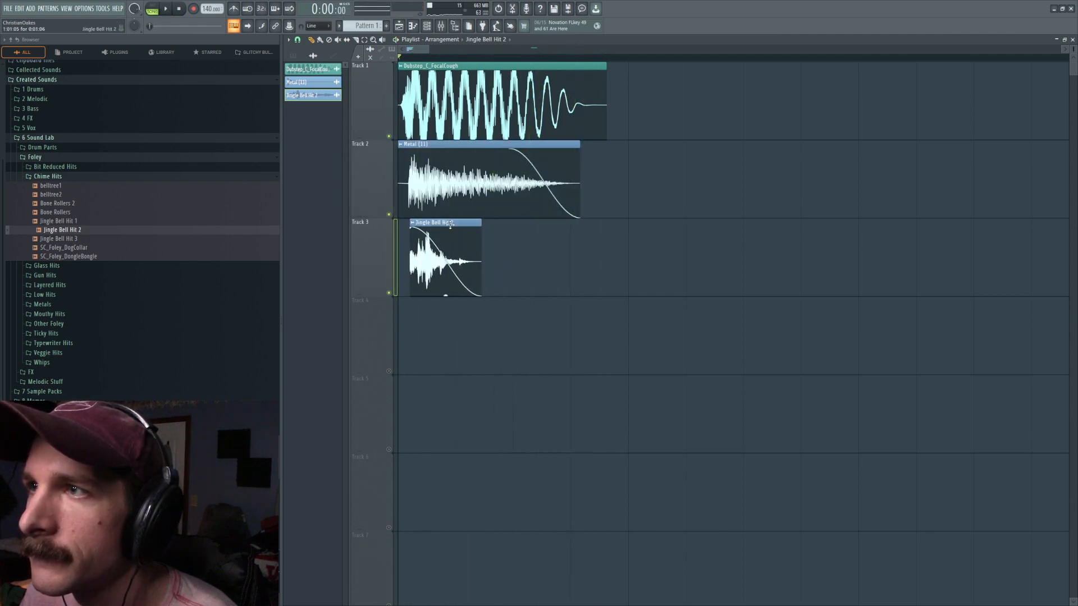
Shorten the Jingle Bell Hit 2 sample further through its time stretching and play the arrangement.
{"action": "double_click", "coordinate": [459, 223]}
{"action": "key", "text": "space"}
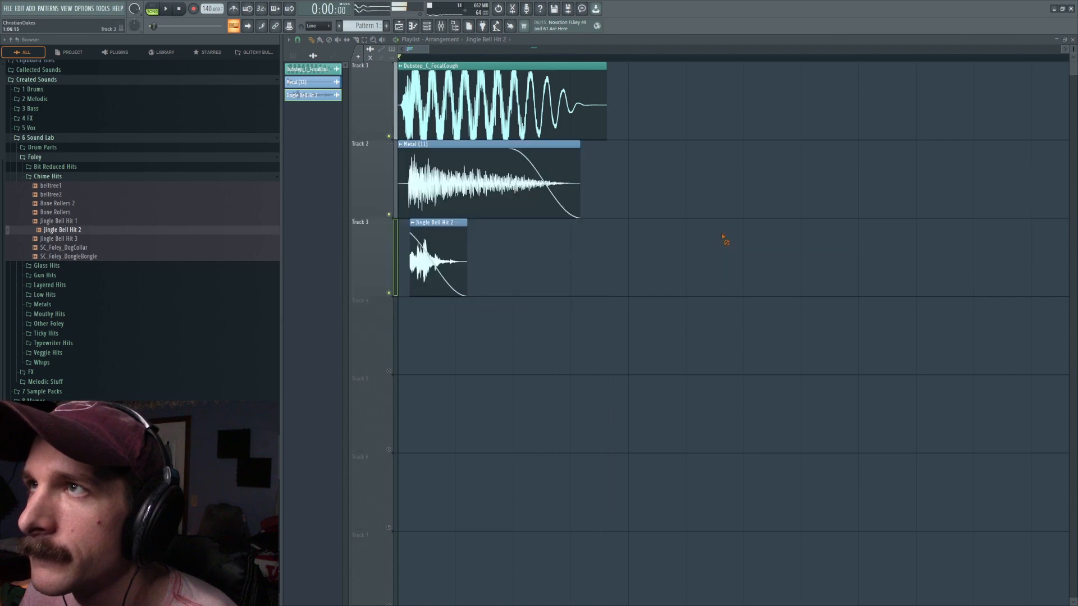
{"action": "key", "text": "space"}
{"action": "key", "text": "space"}
Check the cough clip's channel settings and the Carrier's Vocodex, and raise the Modulator track's fader to about -15 dB.
{"action": "double_click", "coordinate": [443, 66]}
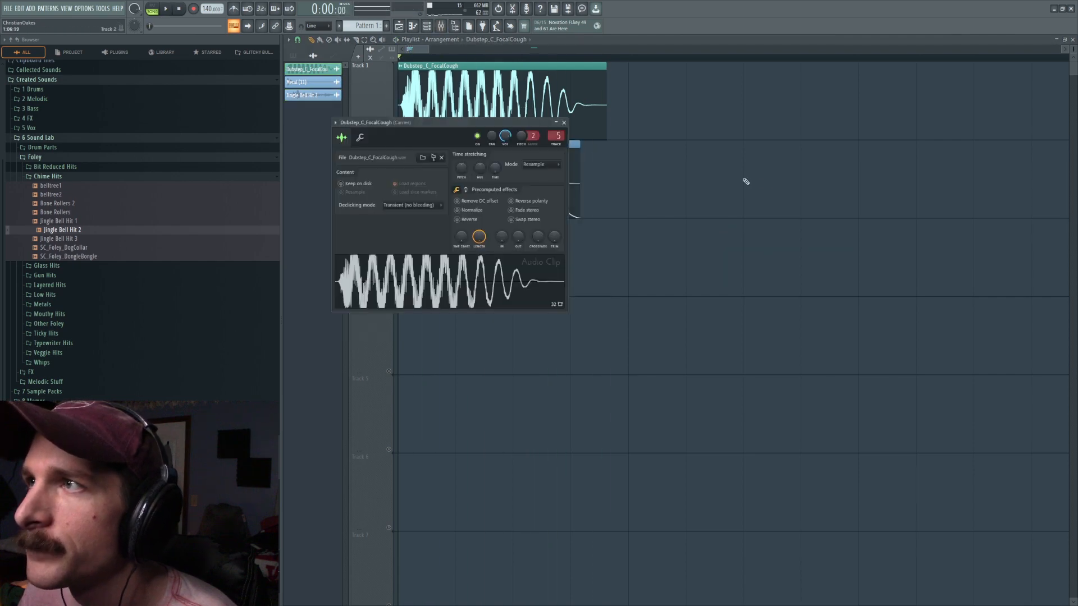
{"action": "key", "text": "Escape"}
{"action": "left_click", "coordinate": [441, 28]}
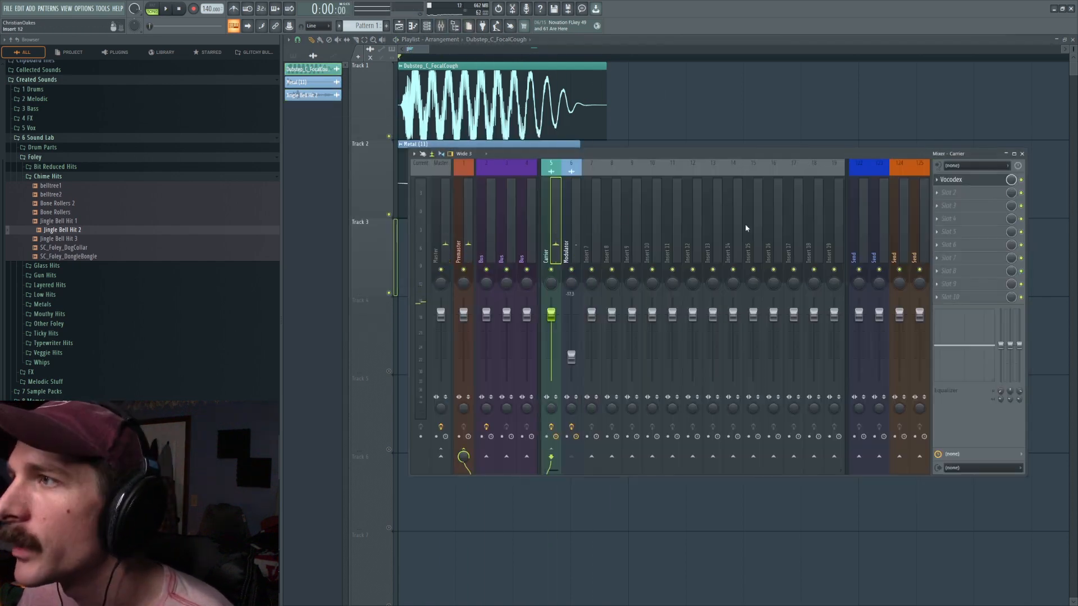
{"action": "left_click", "coordinate": [955, 180]}
{"action": "left_click", "coordinate": [567, 227]}
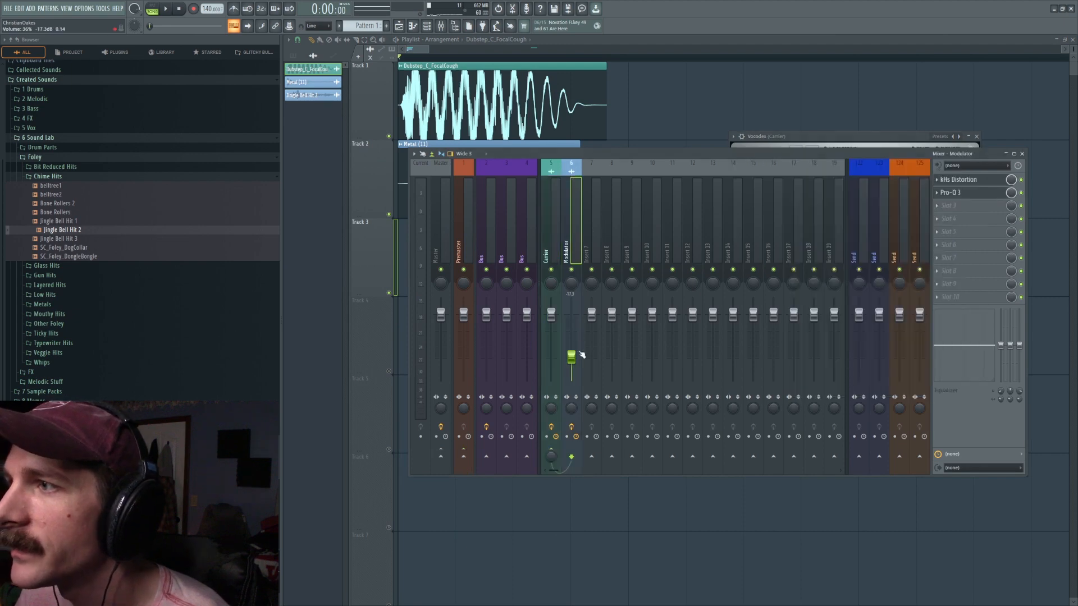
{"action": "key", "text": "F12"}
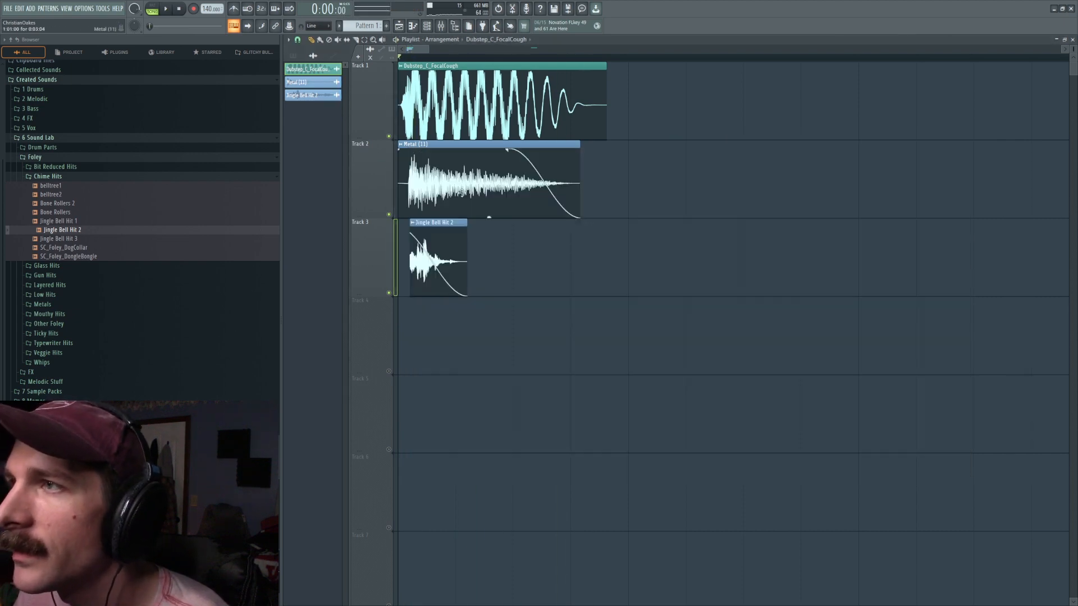
Replace the Jingle Bell Hit 2 sample with SC_Foley_DogCollar from Chime Hits and audition the arrangement.
{"action": "double_click", "coordinate": [448, 244]}
{"action": "left_click", "coordinate": [84, 250]}
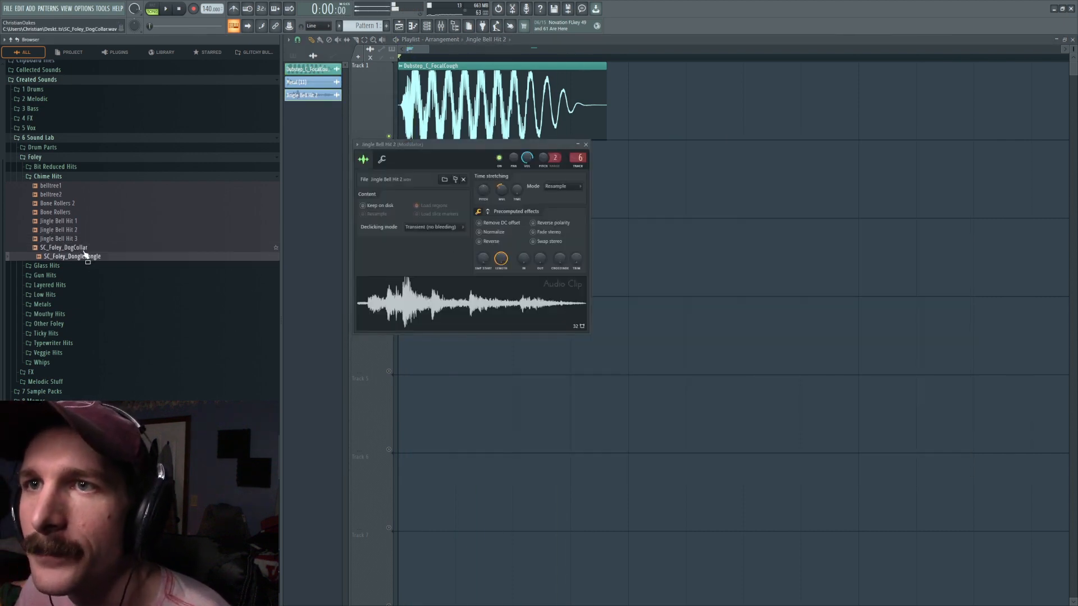
{"action": "left_click_drag", "start_coordinate": [85, 254], "coordinate": [449, 292]}
{"action": "right_click", "coordinate": [823, 260]}
{"action": "key", "text": "space"}
{"action": "key", "text": "space"}
Lower the Metal (11) clip's level to about -7 dB and play the arrangement.
{"action": "mouse_move", "coordinate": [469, 224]}
{"action": "left_mouse_down"}
{"action": "mouse_move", "coordinate": [544, 224]}
{"action": "mouse_move", "coordinate": [475, 256]}
{"action": "left_mouse_up"}
{"action": "key", "text": "space"}
{"action": "key", "text": "space"}
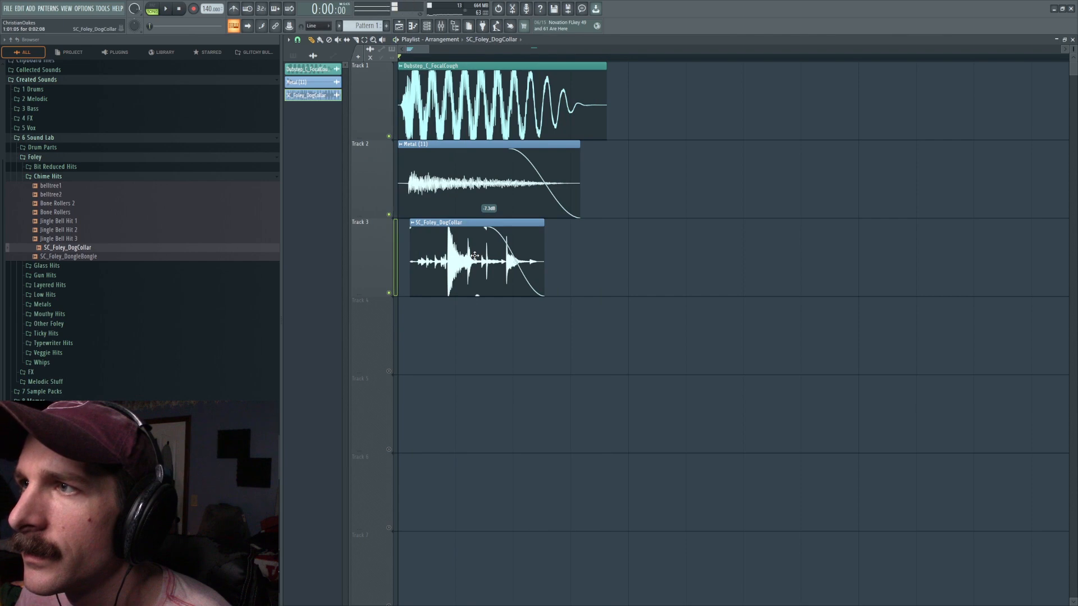
Reset the SC_Foley_DogCollar sample's time stretch, trim its clip around the loud hit, align it to the start and audition it.
{"action": "double_click", "coordinate": [474, 256]}
{"action": "left_click", "coordinate": [503, 188], "text": "alt"}
{"action": "left_click_drag", "start_coordinate": [820, 223], "coordinate": [609, 225]}
{"action": "left_click_drag", "start_coordinate": [439, 224], "coordinate": [426, 224]}
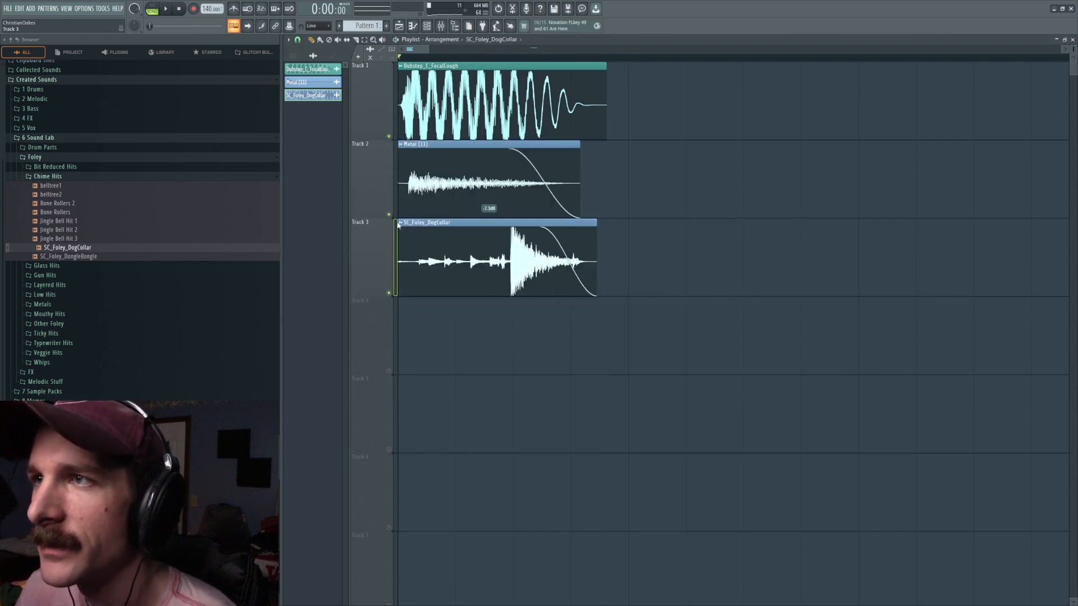
{"action": "left_click_drag", "start_coordinate": [396, 223], "coordinate": [459, 223]}
{"action": "double_click", "coordinate": [459, 225]}
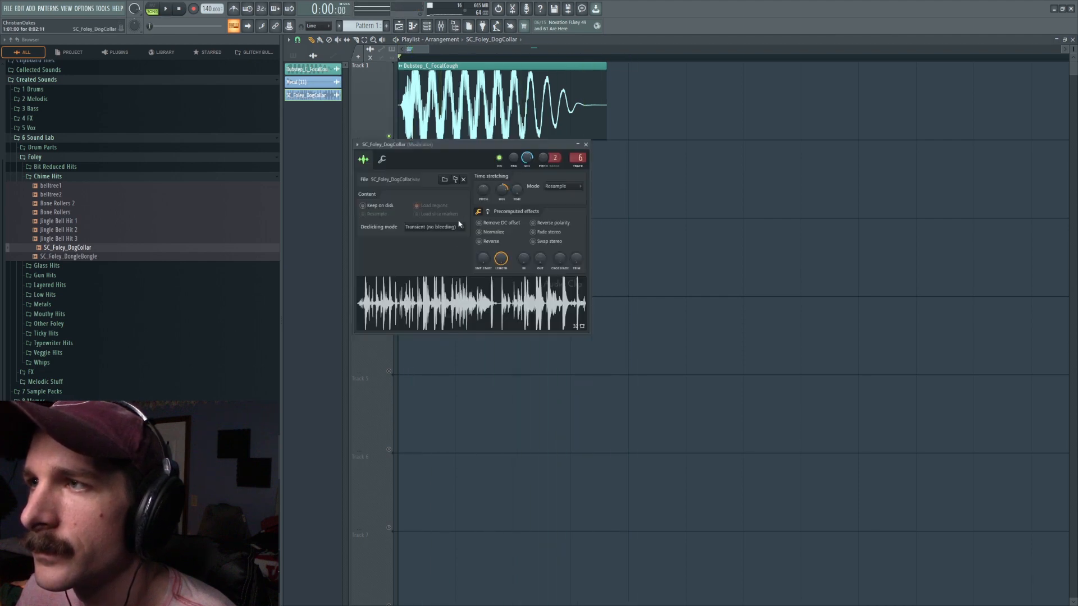
{"action": "right_click", "coordinate": [753, 265]}
{"action": "key", "text": "space"}
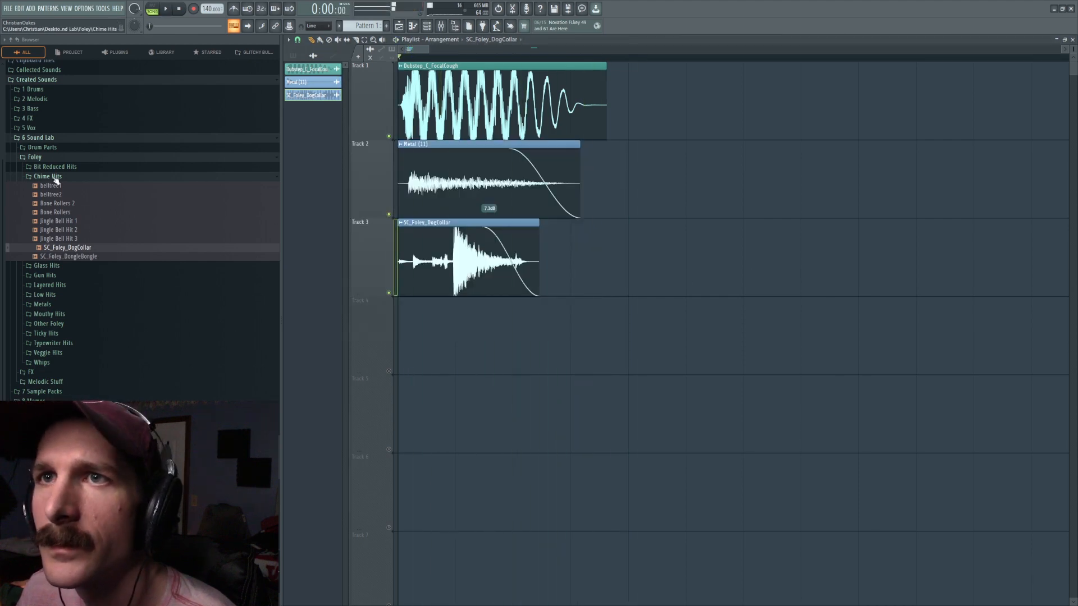
Replace the Track 3 clip's sample with Cock (4) from the Foley Gun Hits folder and audition the arrangement.
{"action": "left_click", "coordinate": [46, 176]}
{"action": "left_click", "coordinate": [45, 195]}
{"action": "left_click", "coordinate": [53, 364]}
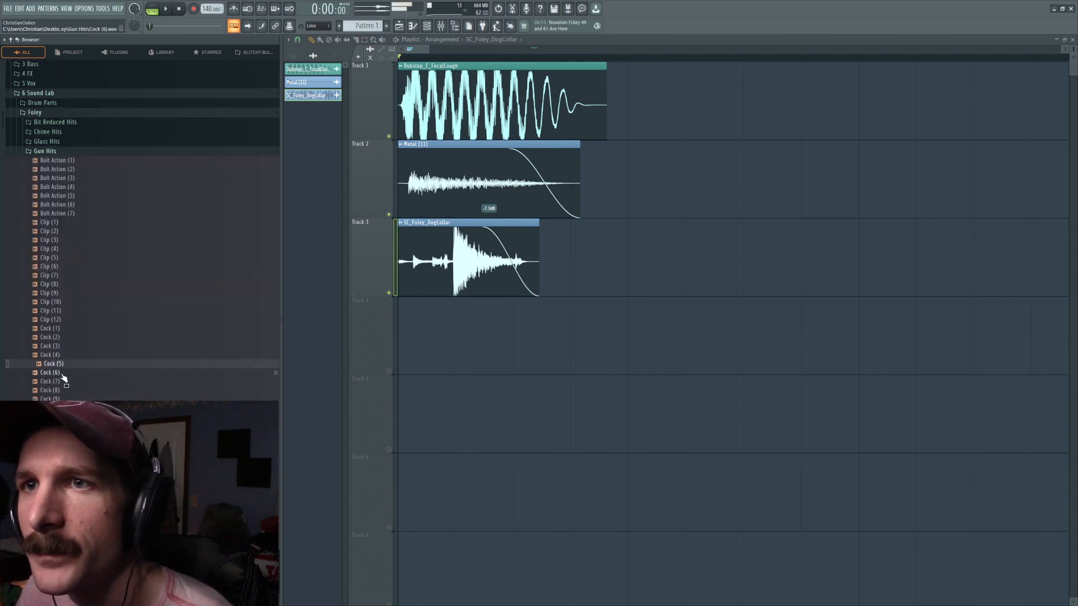
{"action": "left_click_drag", "start_coordinate": [405, 260], "coordinate": [482, 256]}
{"action": "double_click", "coordinate": [450, 253]}
{"action": "key", "text": "space"}
{"action": "key", "text": "space"}
{"action": "left_click", "coordinate": [582, 158]}
{"action": "key", "text": "space"}
{"action": "key", "text": "space"}
Load OTT into the third effect slot of the Modulator track, after Pro-Q 3.
{"action": "key", "text": "F9"}
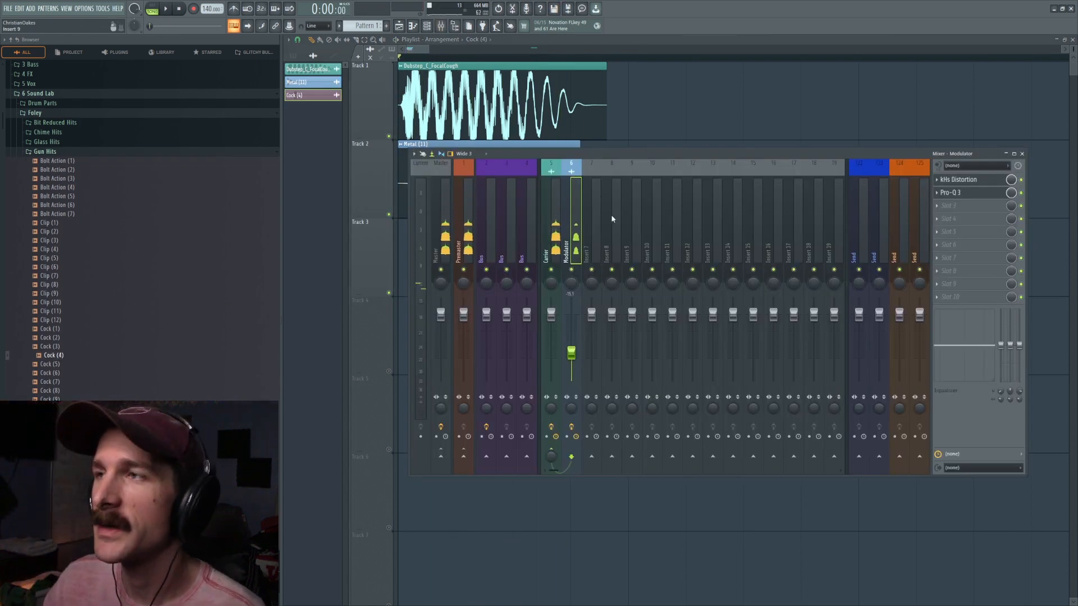
{"action": "left_click", "coordinate": [558, 216]}
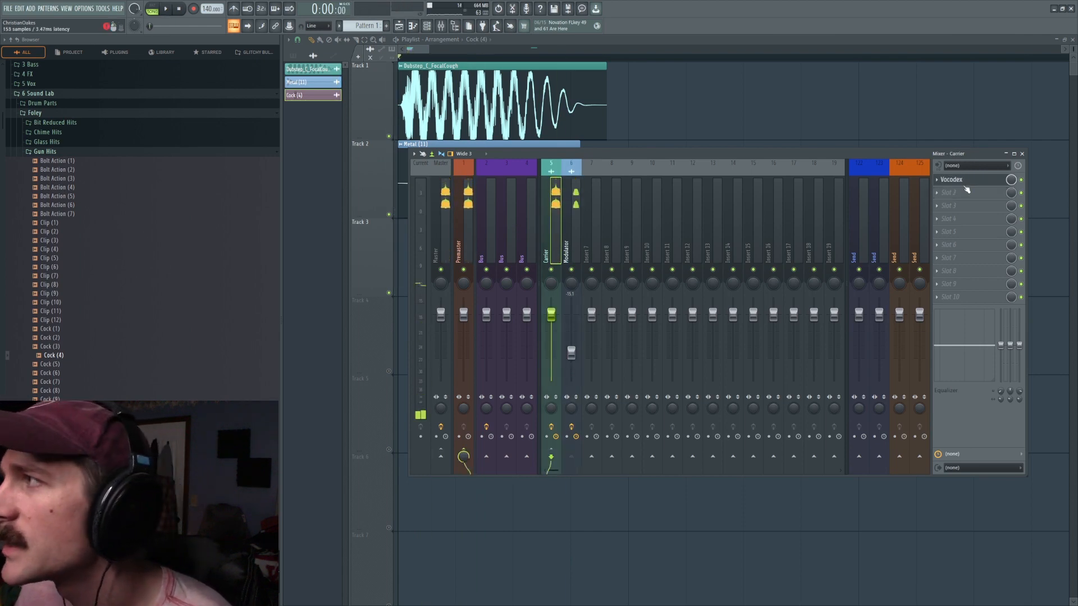
{"action": "left_click", "coordinate": [578, 206]}
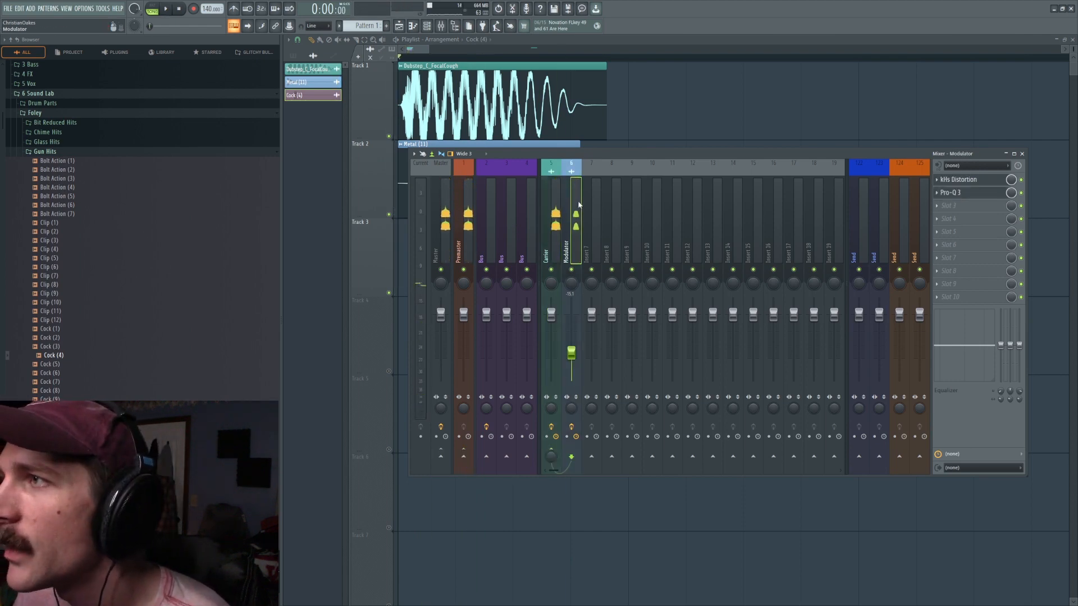
{"action": "left_click", "coordinate": [963, 193]}
{"action": "left_click", "coordinate": [946, 207]}
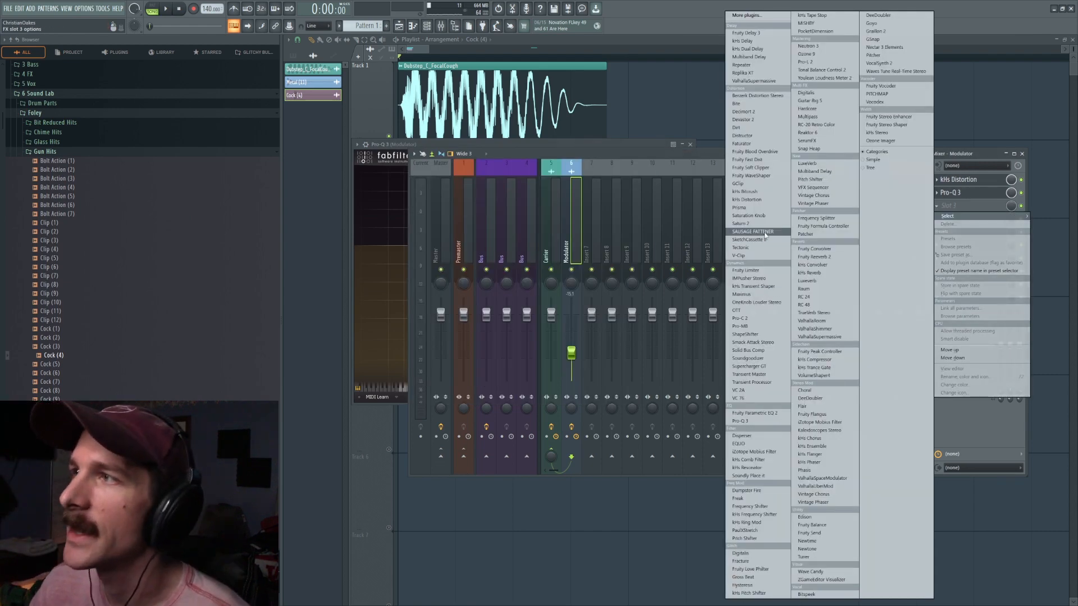
{"action": "left_click", "coordinate": [738, 310]}
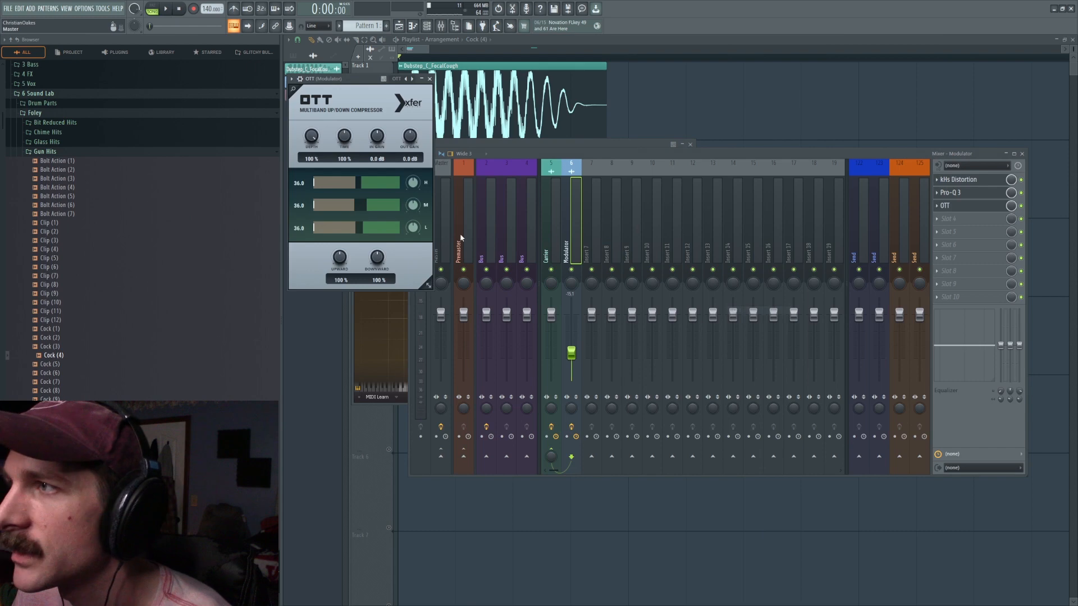
Set OTT's Time to 541% and reduce its Depth while repeatedly auditioning the sound.
{"action": "key", "text": "space"}
{"action": "left_click_drag", "start_coordinate": [346, 140], "coordinate": [347, 134]}
{"action": "key", "text": "space"}
{"action": "key", "text": "space"}
{"action": "key", "text": "space"}
{"action": "key", "text": "space"}
{"action": "key", "text": "space"}
{"action": "key", "text": "space"}
{"action": "key", "text": "space"}
{"action": "key", "text": "space"}
{"action": "left_click_drag", "start_coordinate": [347, 136], "coordinate": [315, 138]}
{"action": "key", "text": "space"}
{"action": "key", "text": "space"}
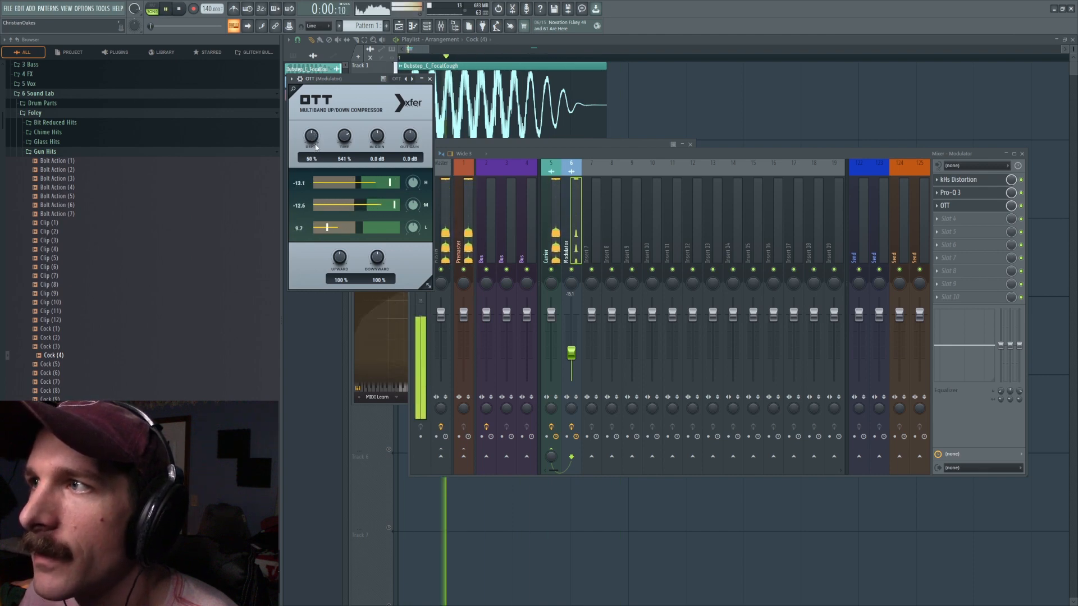
Fine-tune the Modulator track's fader to about -14.8 dB during playback.
{"action": "left_click_drag", "start_coordinate": [572, 353], "coordinate": [573, 356]}
{"action": "key", "text": "space"}
{"action": "key", "text": "space"}
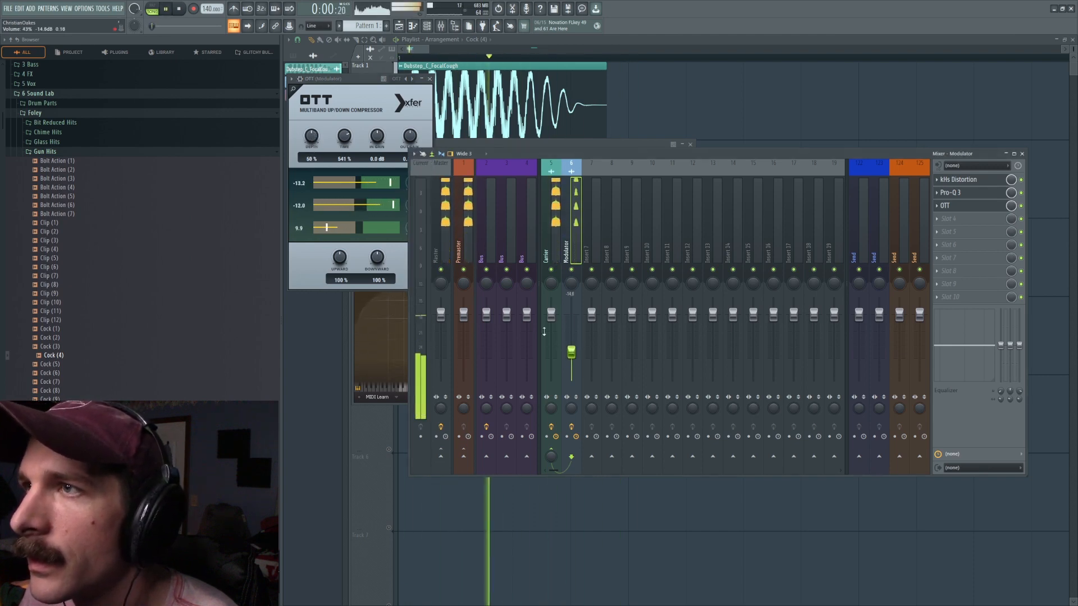
{"action": "key", "text": "space"}
Load kHs Delay into the Modulator track's fourth effect slot and set its delay time to 61.2 ms while auditioning.
{"action": "left_click", "coordinate": [939, 219]}
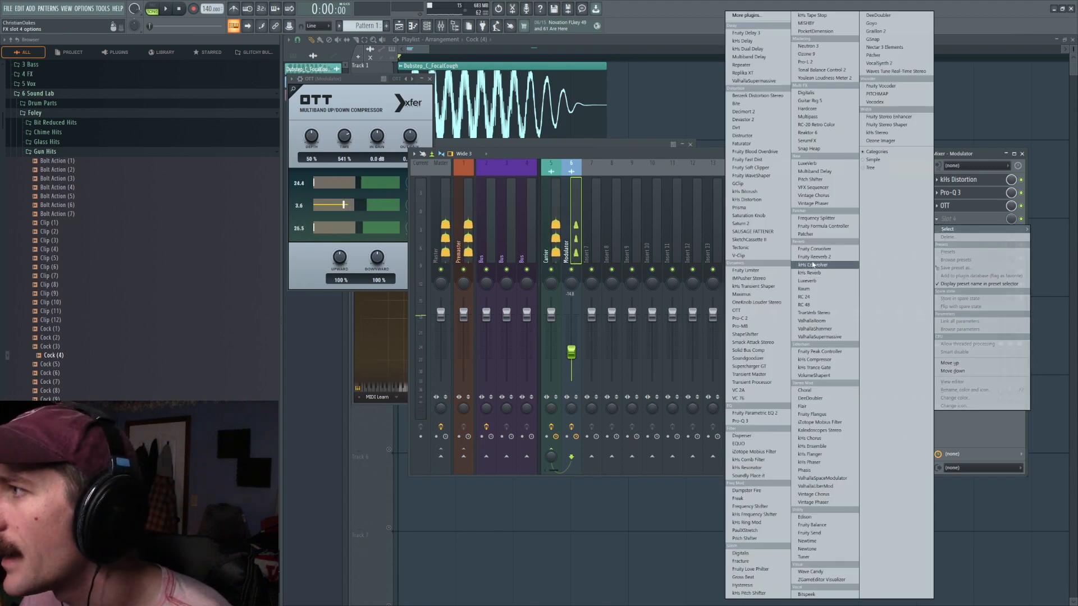
{"action": "left_click", "coordinate": [752, 41]}
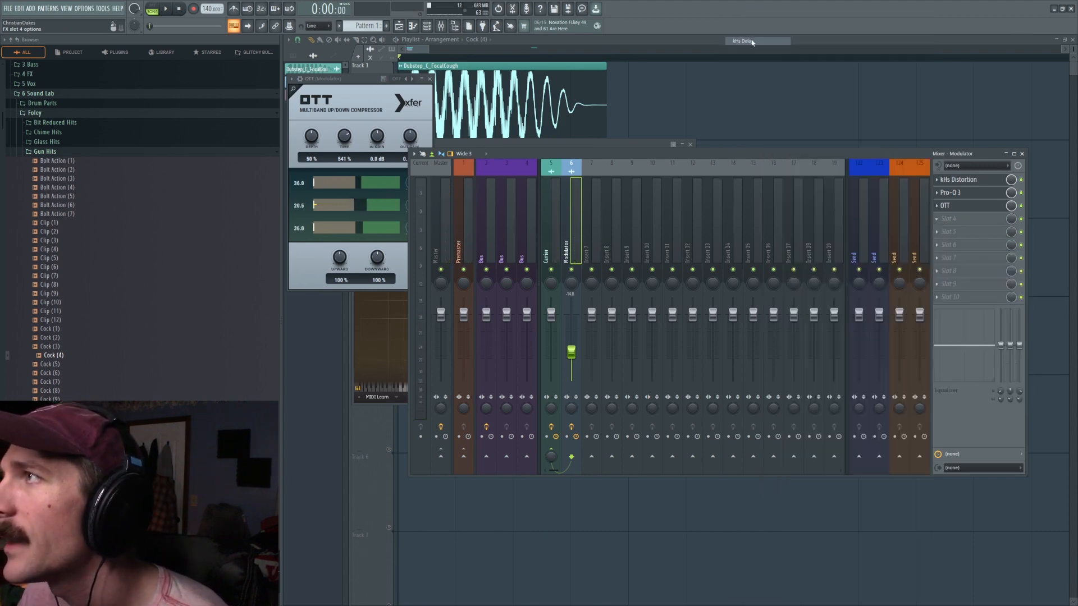
{"action": "left_click_drag", "start_coordinate": [348, 149], "coordinate": [348, 154]}
{"action": "key", "text": "space"}
{"action": "key", "text": "space"}
{"action": "key", "text": "space"}
{"action": "key", "text": "space"}
{"action": "key", "text": "space"}
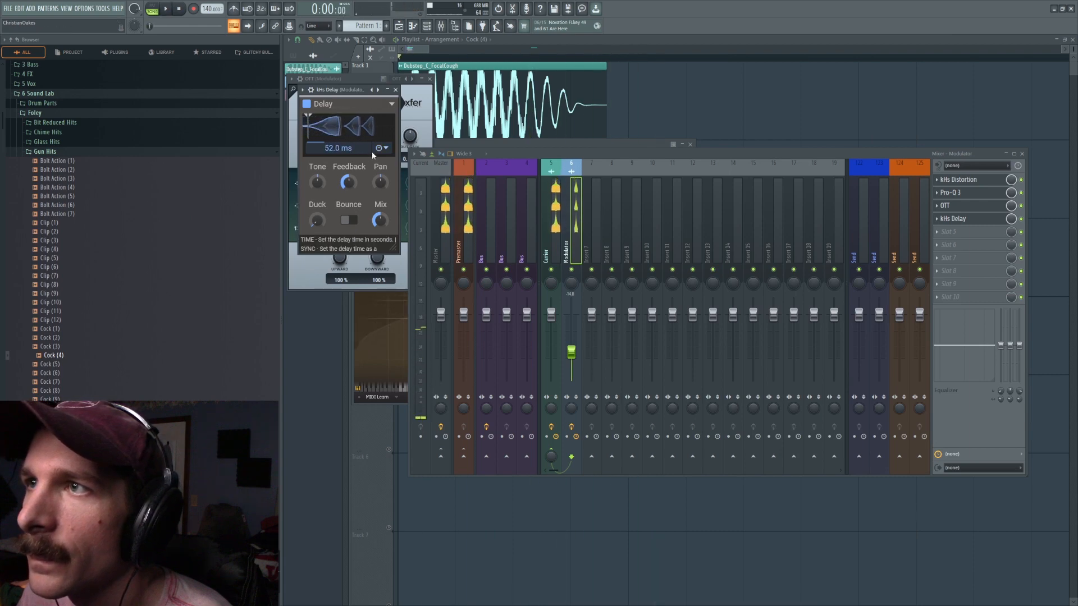
{"action": "key", "text": "ctrl+z"}
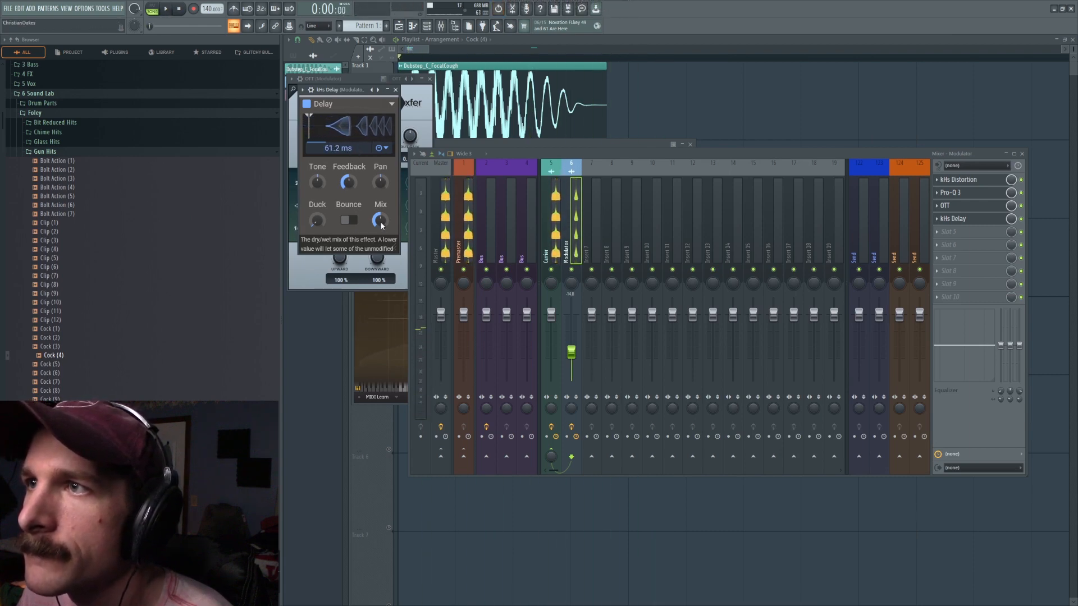
Adjust the delay's Mix and set its Duck amount to 15%.
{"action": "mouse_move", "coordinate": [380, 220]}
{"action": "left_mouse_down"}
{"action": "mouse_move", "coordinate": [381, 242]}
{"action": "mouse_move", "coordinate": [380, 216]}
{"action": "left_mouse_up"}
{"action": "key", "text": "space"}
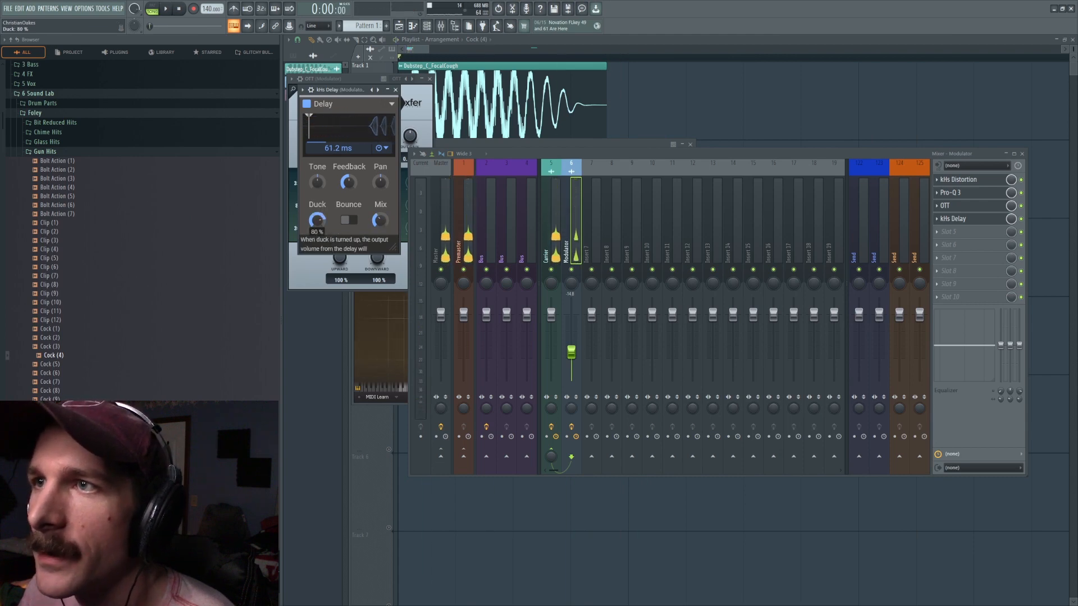
{"action": "left_click_drag", "start_coordinate": [317, 221], "coordinate": [317, 247]}
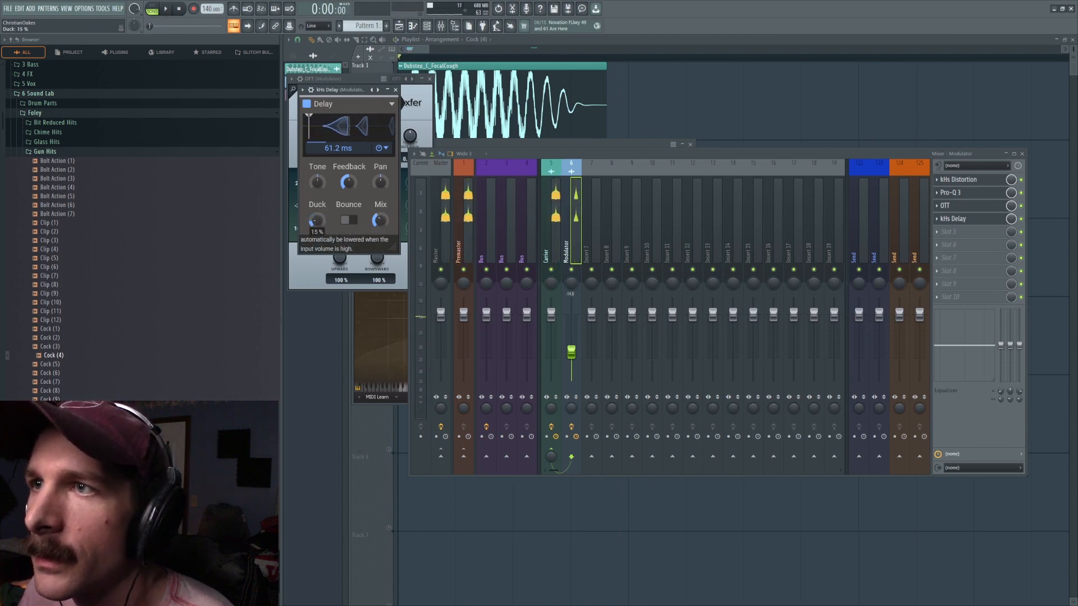
Load Pitch Shifter into the Modulator track's fifth effect slot, raise its pitch by 12 semitones and audition the result.
{"action": "key", "text": "F12"}
{"action": "key", "text": "F9"}
{"action": "left_click", "coordinate": [951, 233]}
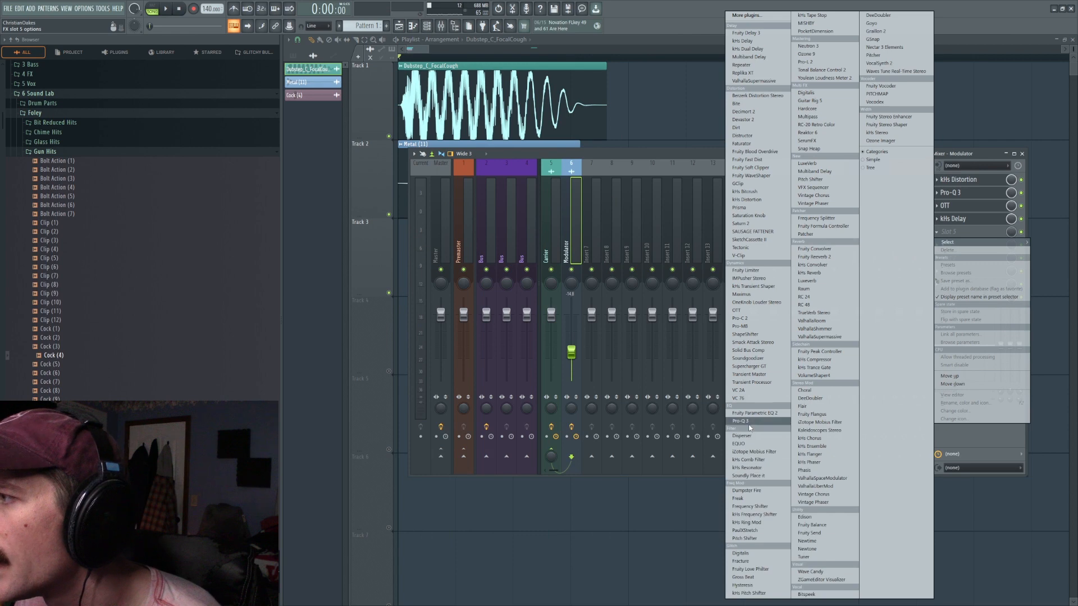
{"action": "left_click", "coordinate": [746, 539]}
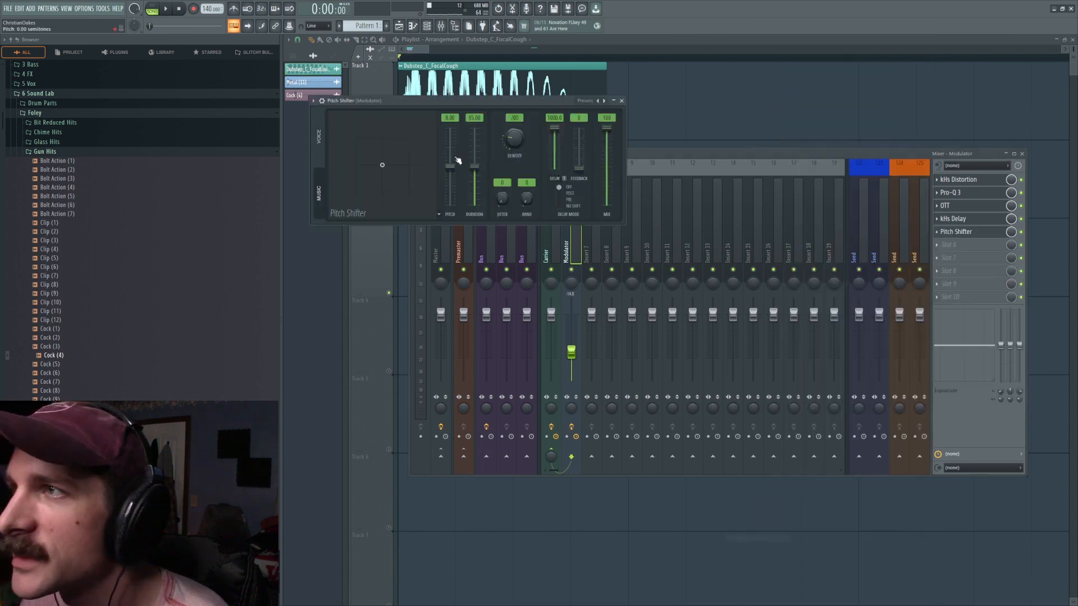
{"action": "key", "text": "space"}
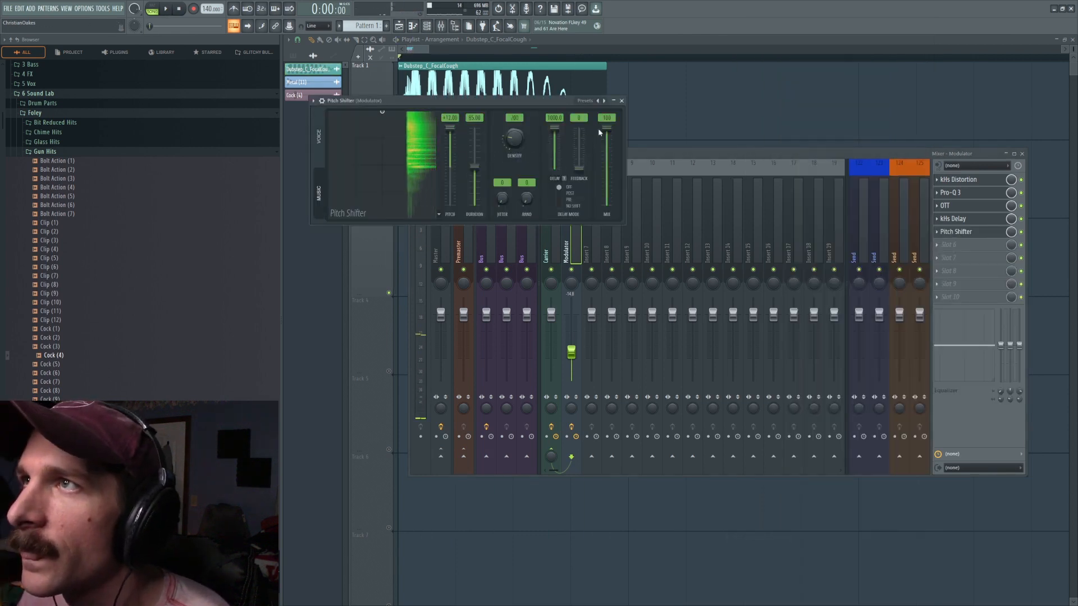
Try different mix levels on the Pitch Shifter, settling on 94, and set its jitter to 75 while auditioning.
{"action": "left_click_drag", "start_coordinate": [607, 127], "coordinate": [613, 198]}
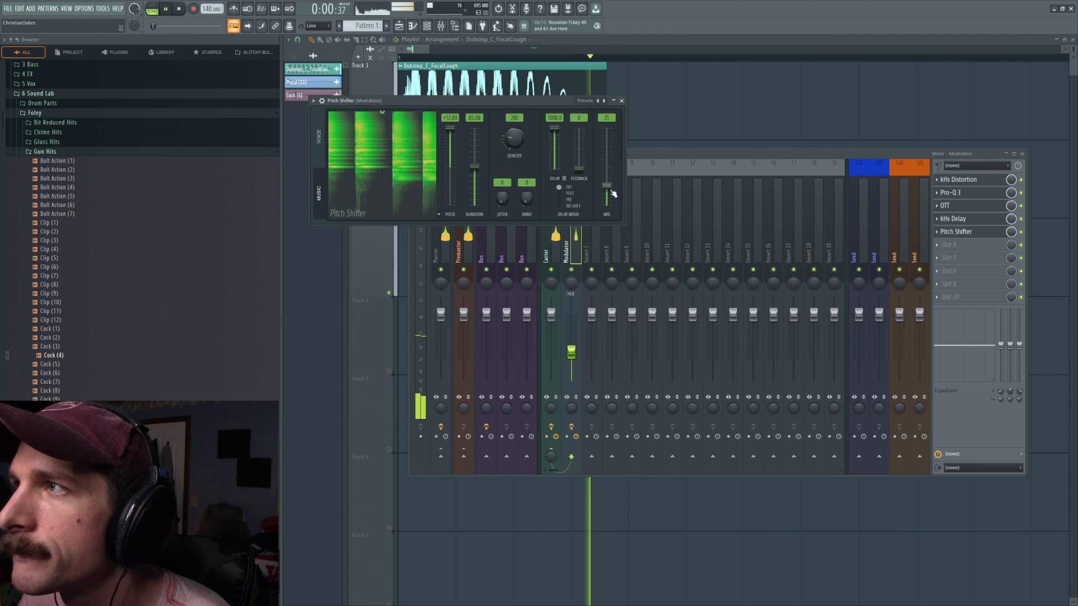
{"action": "key", "text": "space"}
{"action": "left_click_drag", "start_coordinate": [502, 199], "coordinate": [502, 135]}
{"action": "key", "text": "space"}
{"action": "key", "text": "space"}
{"action": "left_click_drag", "start_coordinate": [606, 195], "coordinate": [606, 133]}
{"action": "key", "text": "space"}
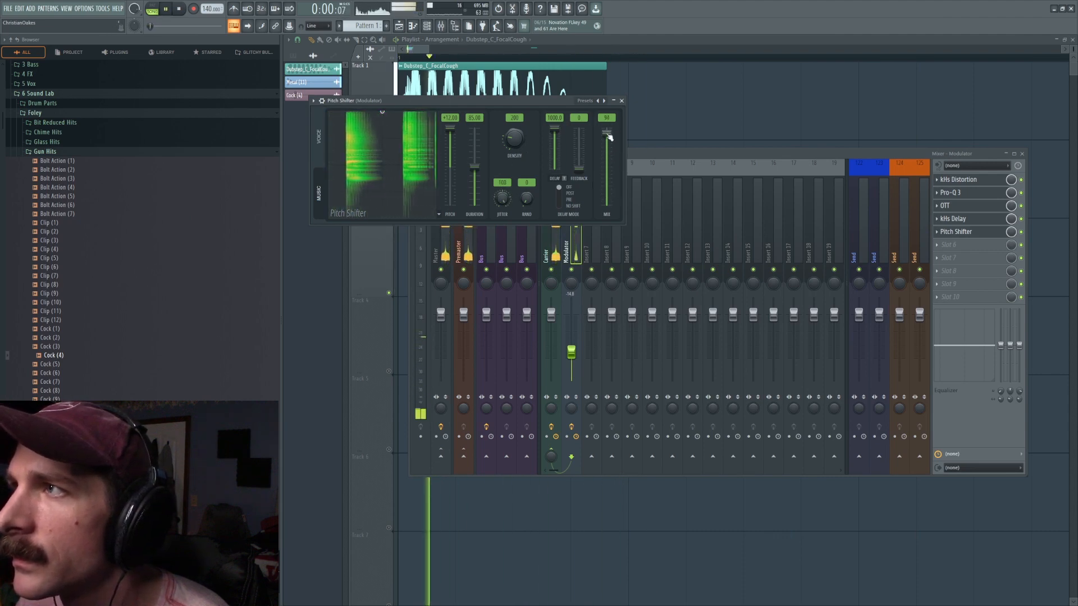
{"action": "left_click_drag", "start_coordinate": [505, 203], "coordinate": [505, 248]}
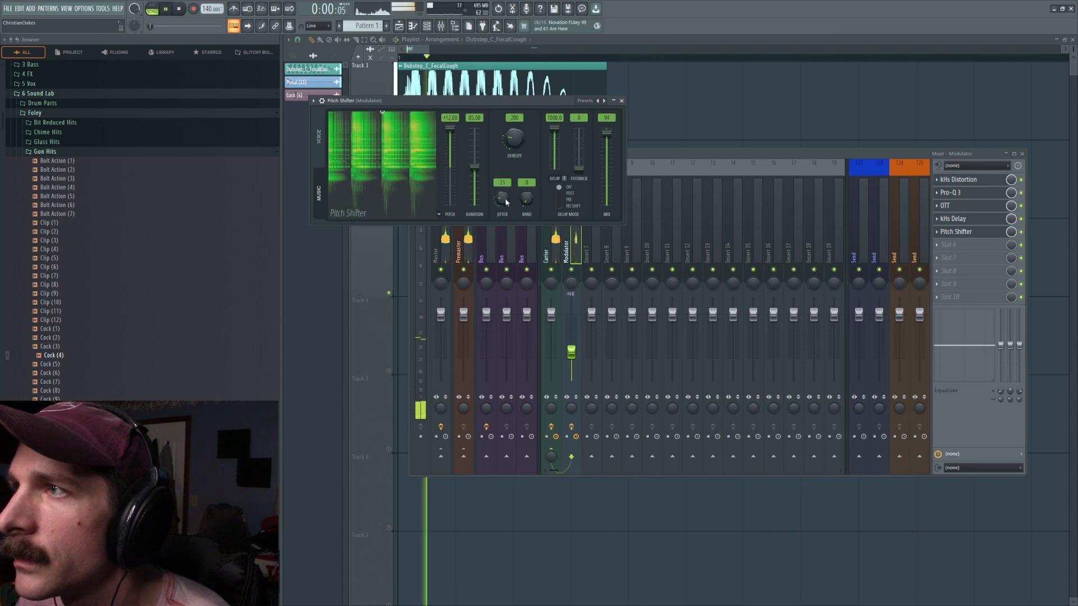
Set the Pitch Shifter's density to 124, pitch to -6.00 semitones and mix to 50% while auditioning.
{"action": "left_click_drag", "start_coordinate": [513, 140], "coordinate": [514, 153]}
{"action": "left_click_drag", "start_coordinate": [450, 127], "coordinate": [452, 149]}
{"action": "key", "text": "space"}
{"action": "key", "text": "space"}
{"action": "left_click_drag", "start_coordinate": [450, 159], "coordinate": [450, 188]}
{"action": "key", "text": "space"}
{"action": "key", "text": "space"}
{"action": "key", "text": "space"}
{"action": "left_click_drag", "start_coordinate": [612, 137], "coordinate": [607, 177]}
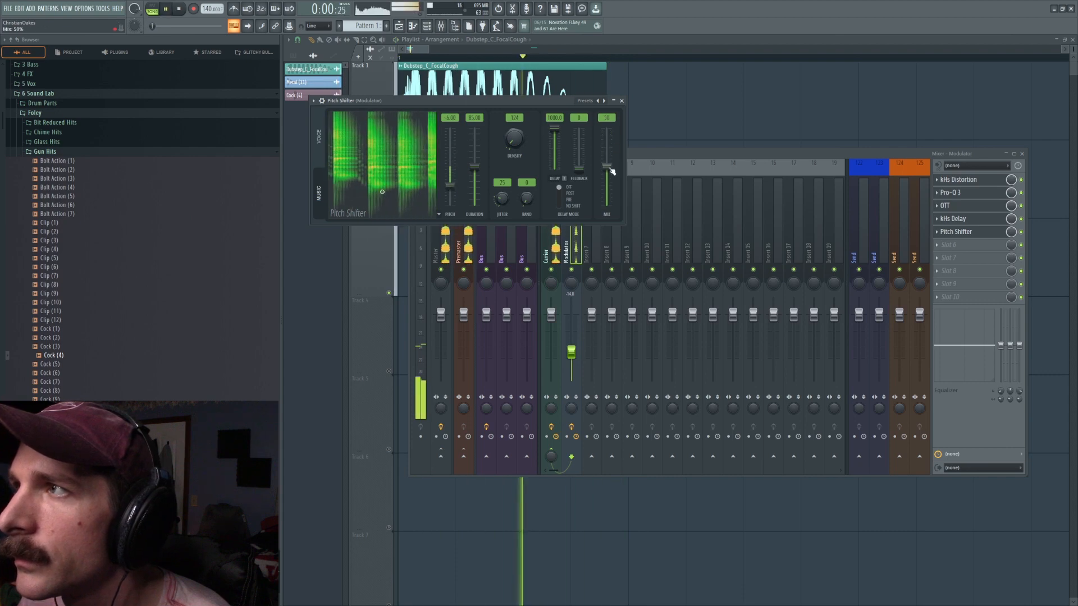
{"action": "key", "text": "space"}
Open Vocodex on the Carrier track and audition the vocoded sound.
{"action": "right_click", "coordinate": [700, 91]}
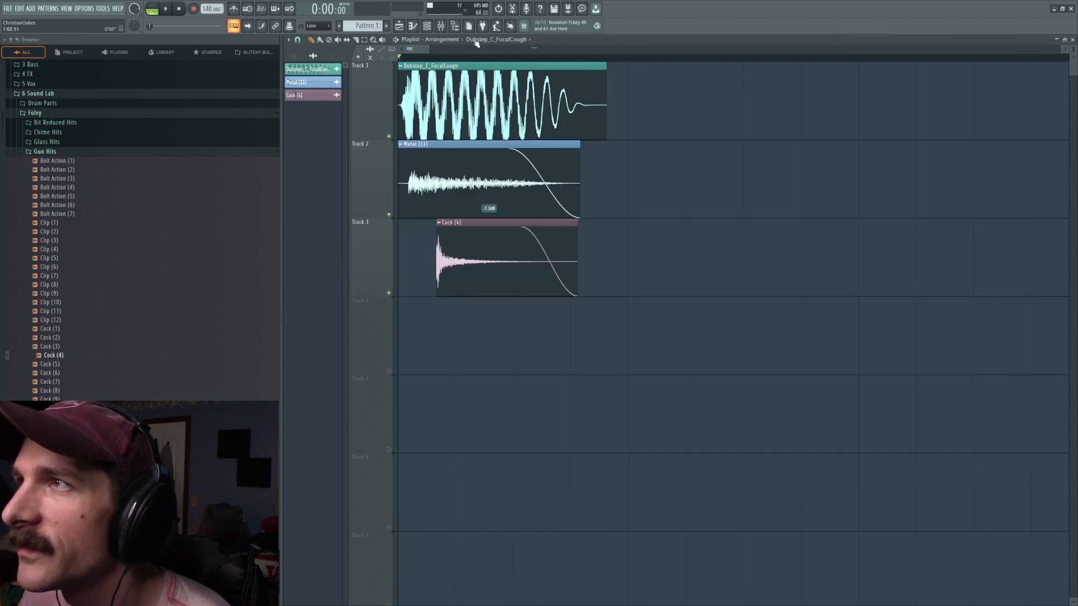
{"action": "left_click", "coordinate": [441, 26]}
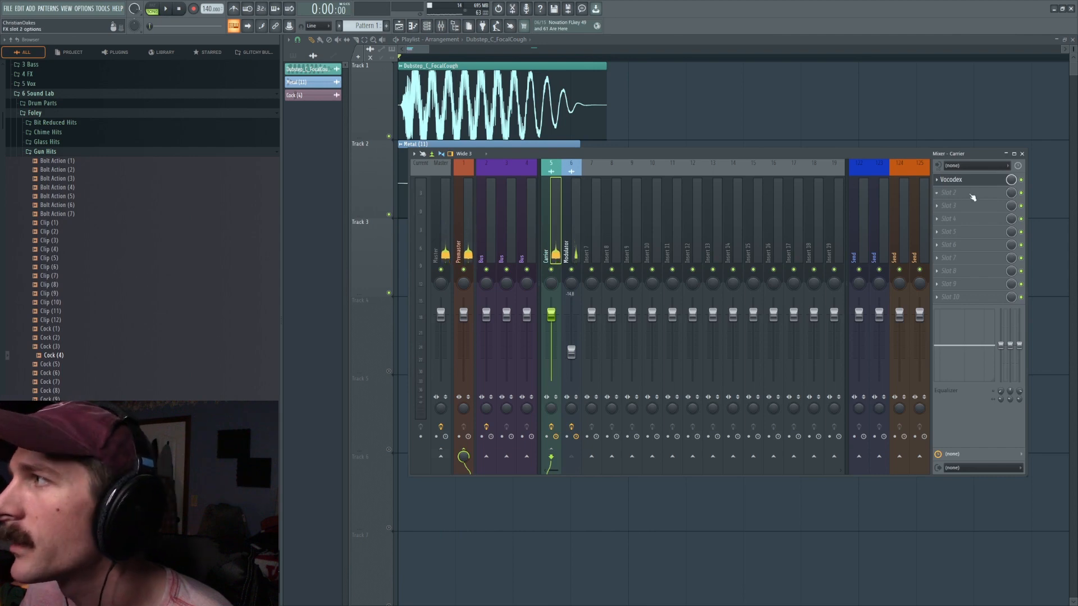
{"action": "key", "text": "space"}
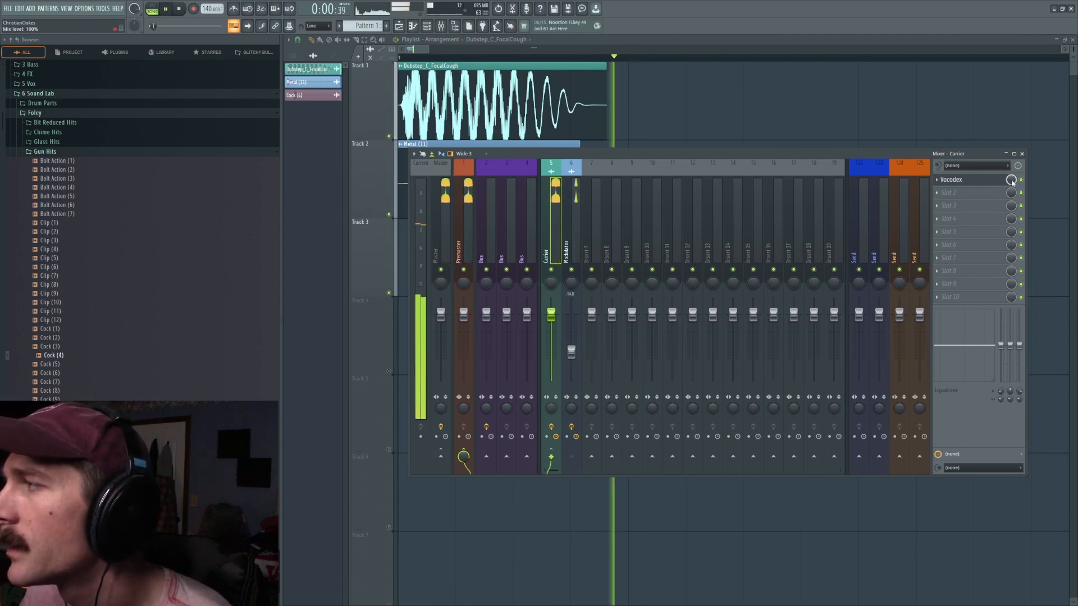
{"action": "key", "text": "space"}
{"action": "left_click", "coordinate": [983, 179]}
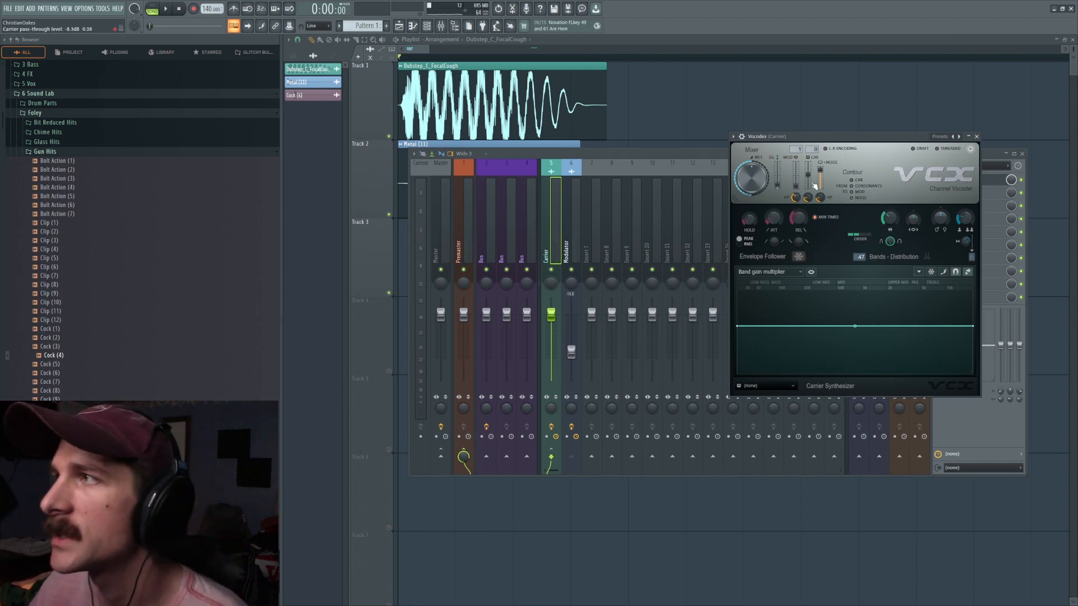
{"action": "key", "text": "space"}
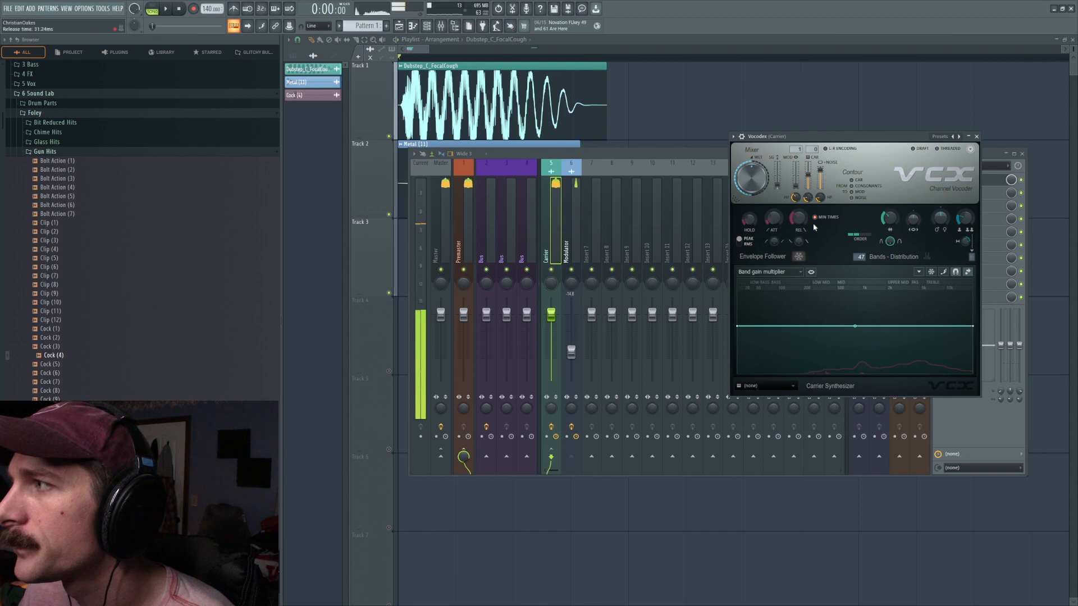
{"action": "key", "text": "space"}
Try a zigzag of peaks and dips across the mid and treble bands of Vocodex's Band gain multiplier curve.
{"action": "right_click", "coordinate": [822, 326]}
{"action": "right_click", "coordinate": [865, 334]}
{"action": "right_click", "coordinate": [882, 296]}
{"action": "right_click", "coordinate": [902, 344]}
{"action": "right_click", "coordinate": [920, 293]}
{"action": "right_click", "coordinate": [933, 344]}
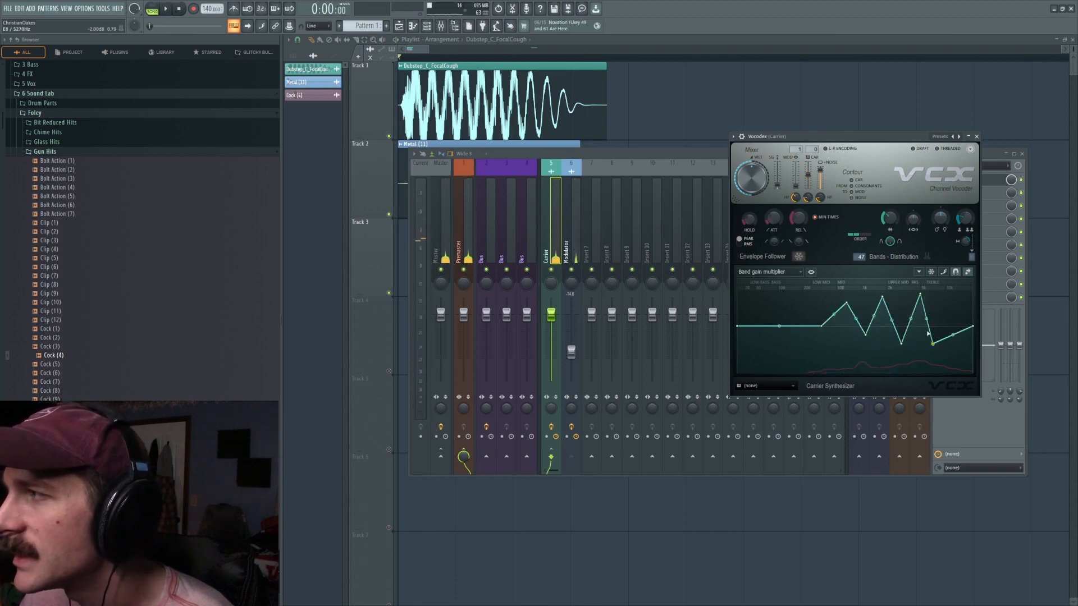
{"action": "left_click_drag", "start_coordinate": [773, 139], "coordinate": [763, 138]}
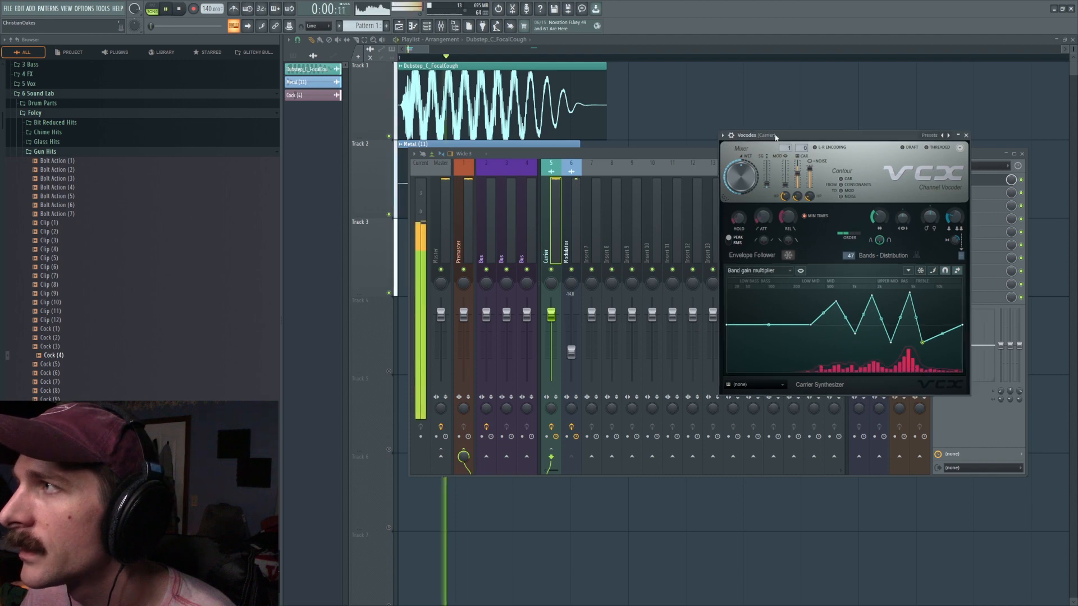
{"action": "left_click_drag", "start_coordinate": [837, 302], "coordinate": [828, 278]}
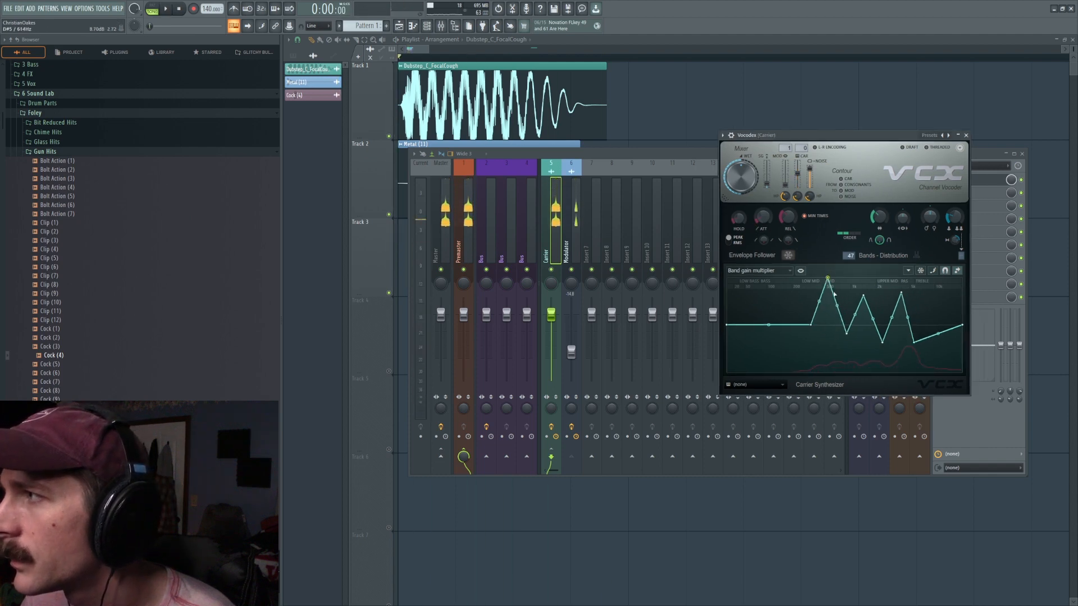
Set a playlist time selection from the start to well past the three clips and audition it.
{"action": "left_click_drag", "start_coordinate": [905, 60], "coordinate": [318, 72]}
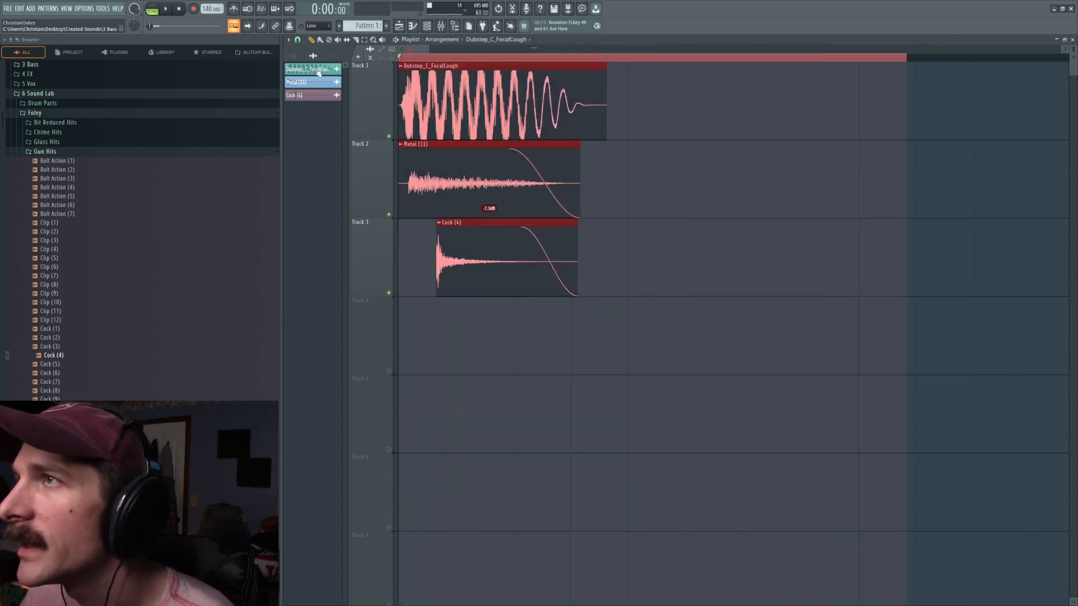
{"action": "left_click", "coordinate": [442, 27]}
{"action": "key", "text": "space"}
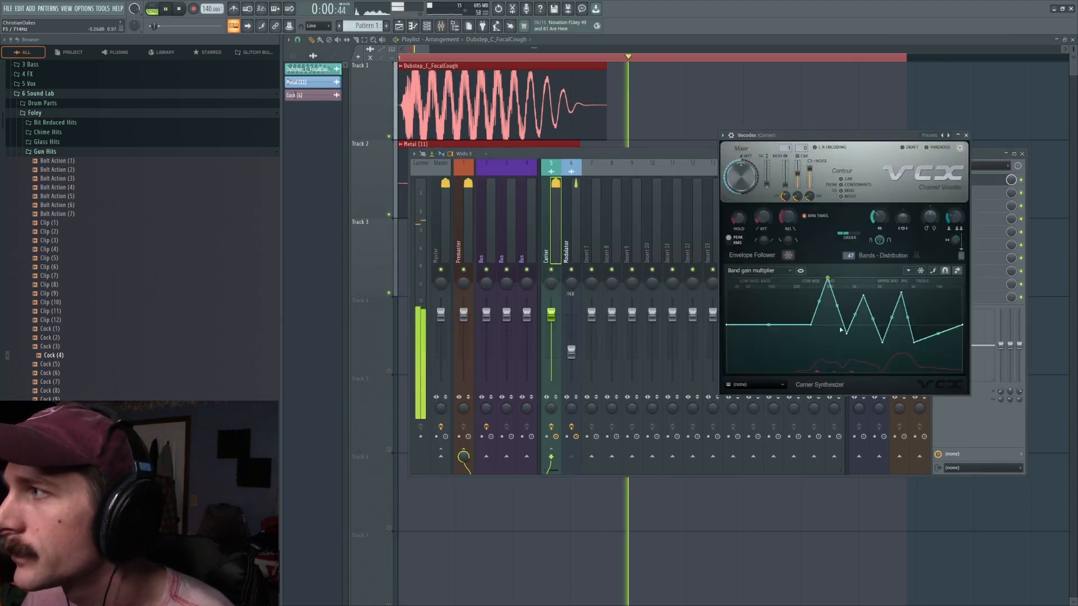
{"action": "key", "text": "space"}
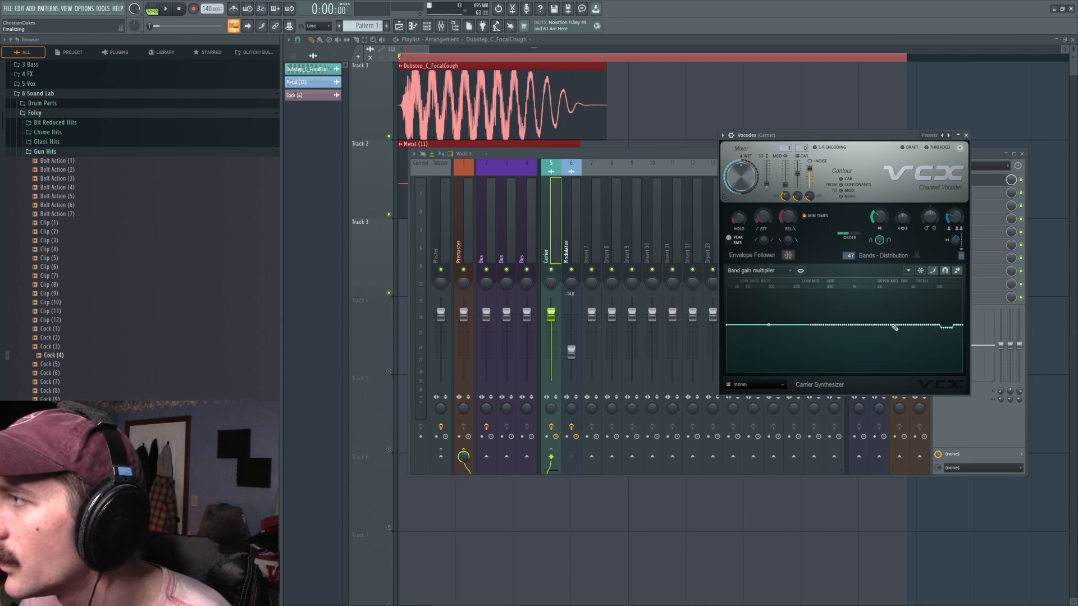
Delete the leftover points at the treble end of Vocodex's Band gain multiplier curve to flatten it.
{"action": "right_click", "coordinate": [943, 328]}
{"action": "left_click", "coordinate": [952, 340]}
{"action": "right_click", "coordinate": [953, 328]}
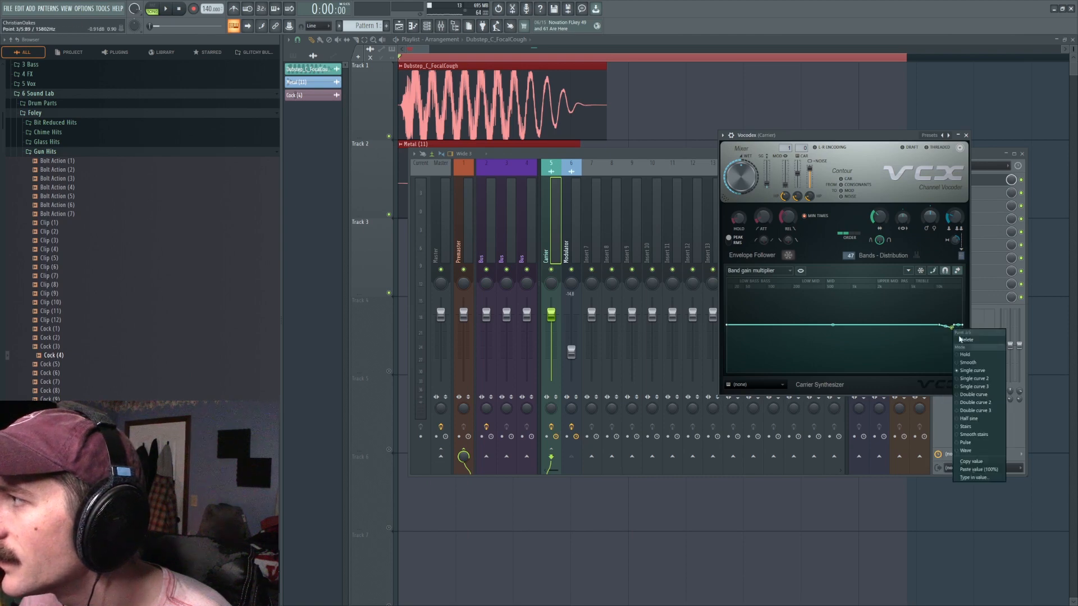
{"action": "left_click", "coordinate": [963, 341]}
{"action": "right_click", "coordinate": [954, 326]}
{"action": "left_click", "coordinate": [965, 338]}
{"action": "right_click", "coordinate": [938, 325]}
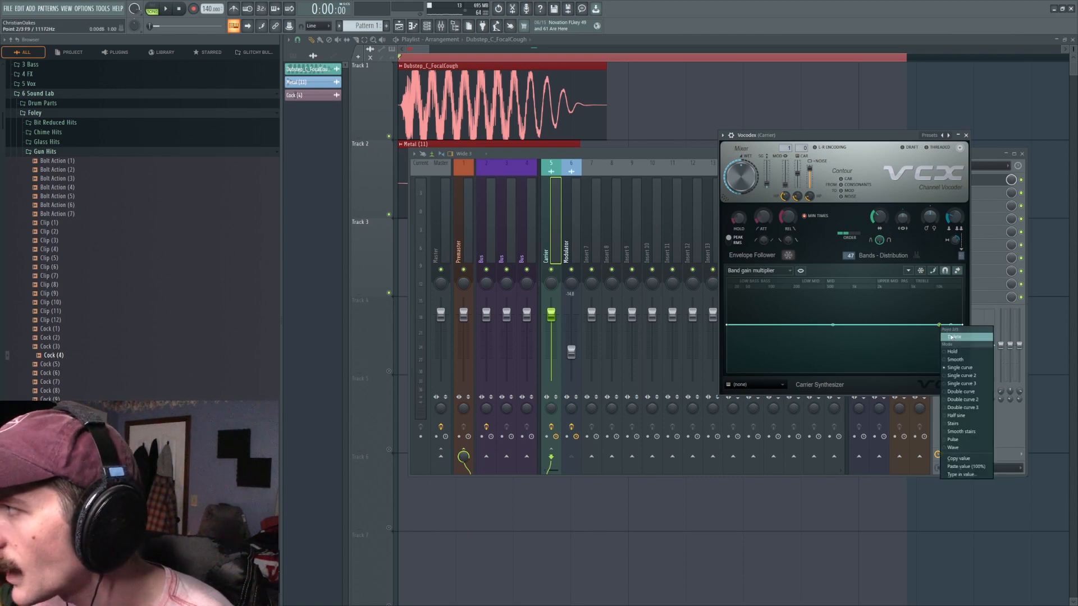
{"action": "left_click", "coordinate": [948, 337]}
Deselect the playlist clips and audition the vocoded sound.
{"action": "left_click", "coordinate": [793, 108]}
{"action": "right_click", "coordinate": [793, 107]}
{"action": "key", "text": "space"}
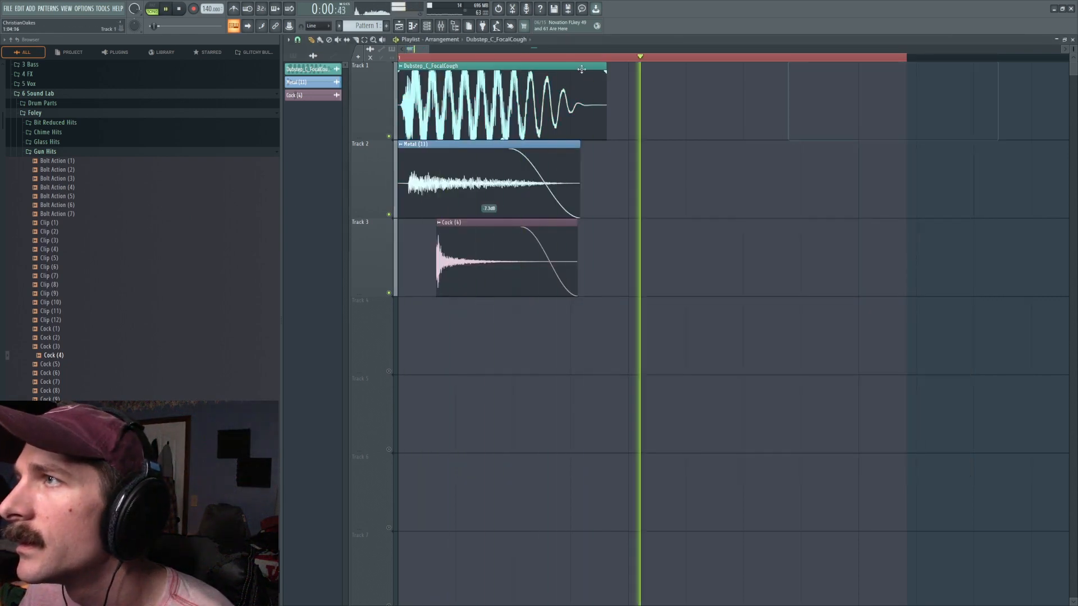
{"action": "key", "text": "space"}
{"action": "key", "text": "space"}
{"action": "key", "text": "space"}
Load OTT into the Carrier track's second effect slot and audition it.
{"action": "key", "text": "F9"}
{"action": "left_click", "coordinate": [945, 199]}
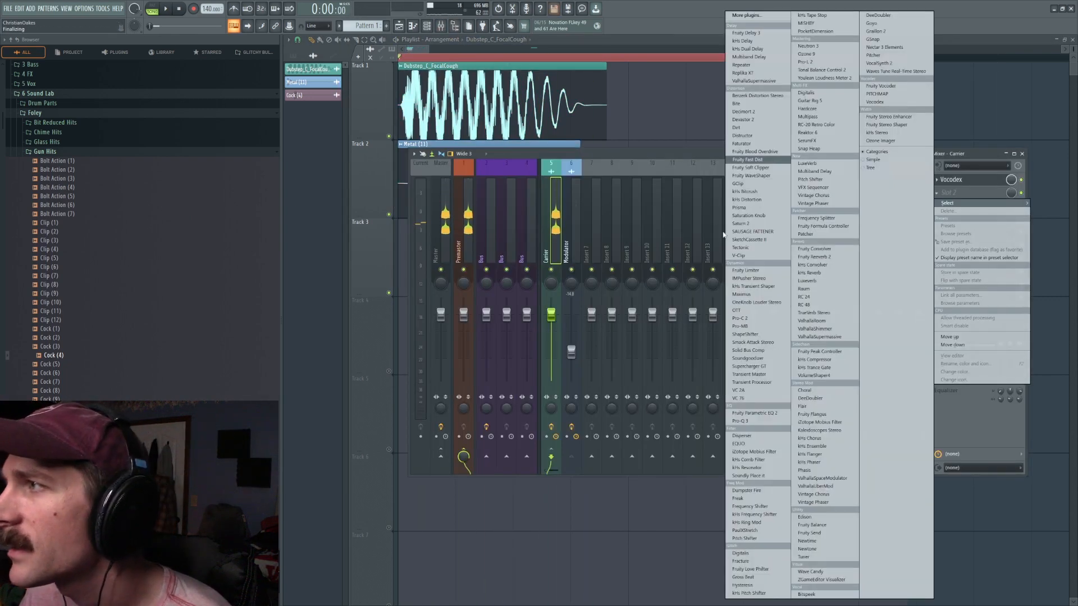
{"action": "left_click", "coordinate": [744, 306]}
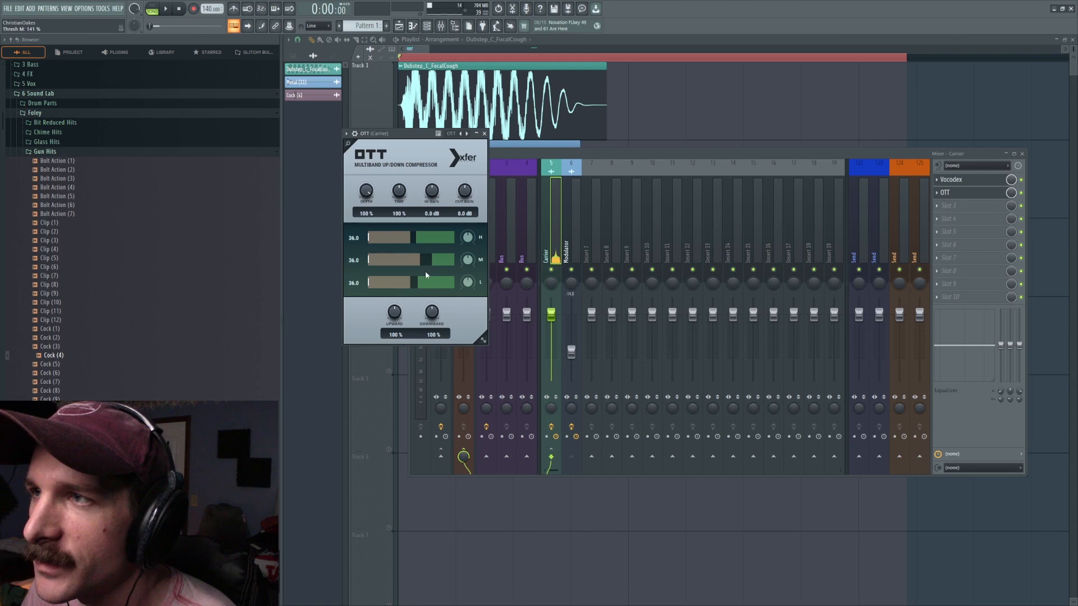
{"action": "key", "text": "space"}
{"action": "key", "text": "space"}
{"action": "key", "text": "space"}
Set the Carrier OTT's Time to 892% and Depth to 32% while auditioning.
{"action": "left_click_drag", "start_coordinate": [398, 194], "coordinate": [395, 233]}
{"action": "key", "text": "space"}
{"action": "key", "text": "space"}
{"action": "left_click_drag", "start_coordinate": [417, 158], "coordinate": [418, 154]}
{"action": "key", "text": "space"}
{"action": "key", "text": "space"}
{"action": "key", "text": "space"}
{"action": "left_click_drag", "start_coordinate": [366, 192], "coordinate": [366, 245]}
{"action": "key", "text": "space"}
{"action": "key", "text": "space"}
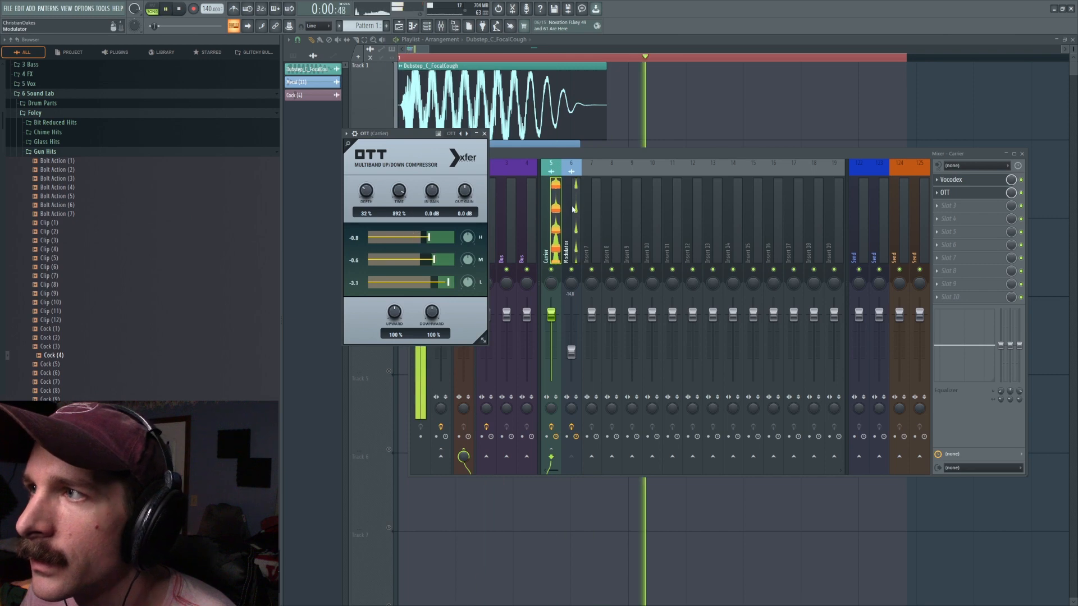
{"action": "key", "text": "space"}
Shift the Dubstep_C_FocalCough clip slightly later on Track 1 and trim the start of the Metal (11) clip on Track 2.
{"action": "left_click", "coordinate": [571, 202]}
{"action": "left_click", "coordinate": [429, 105]}
{"action": "left_click_drag", "start_coordinate": [431, 163], "coordinate": [460, 242]}
{"action": "left_click", "coordinate": [430, 127], "text": "ctrl"}
{"action": "left_click_drag", "start_coordinate": [443, 102], "coordinate": [457, 102]}
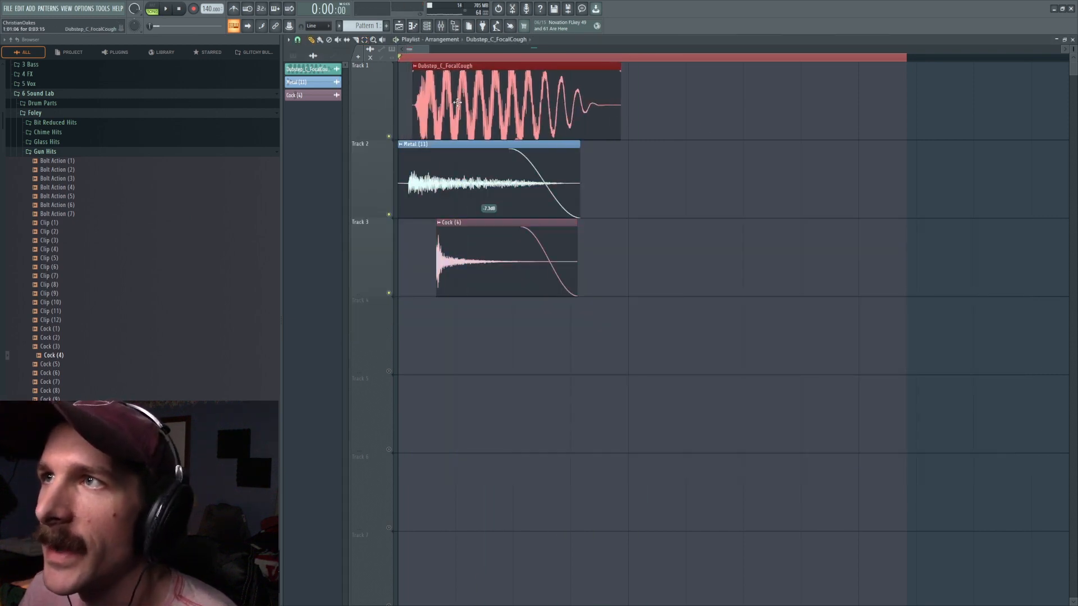
{"action": "key", "text": "space"}
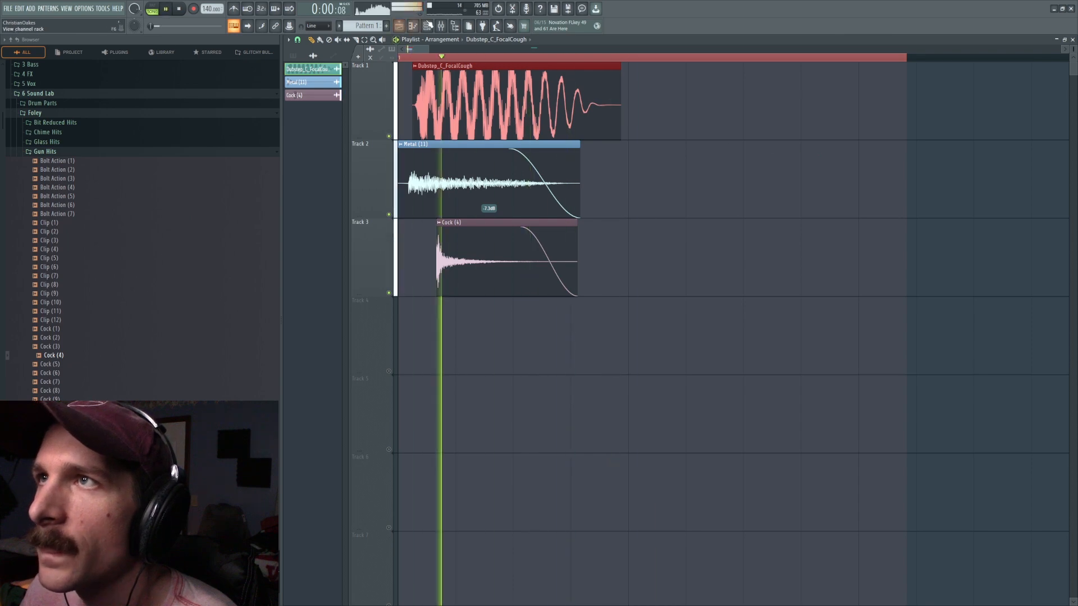
{"action": "left_click_drag", "start_coordinate": [401, 149], "coordinate": [417, 149]}
{"action": "key", "text": "space"}
Load Pro-Q 3 into the Carrier's third effect slot with a mid boost, a -5.34 dB cut near 4.4 kHz and a 6 dB/oct high cut.
{"action": "left_click", "coordinate": [442, 27]}
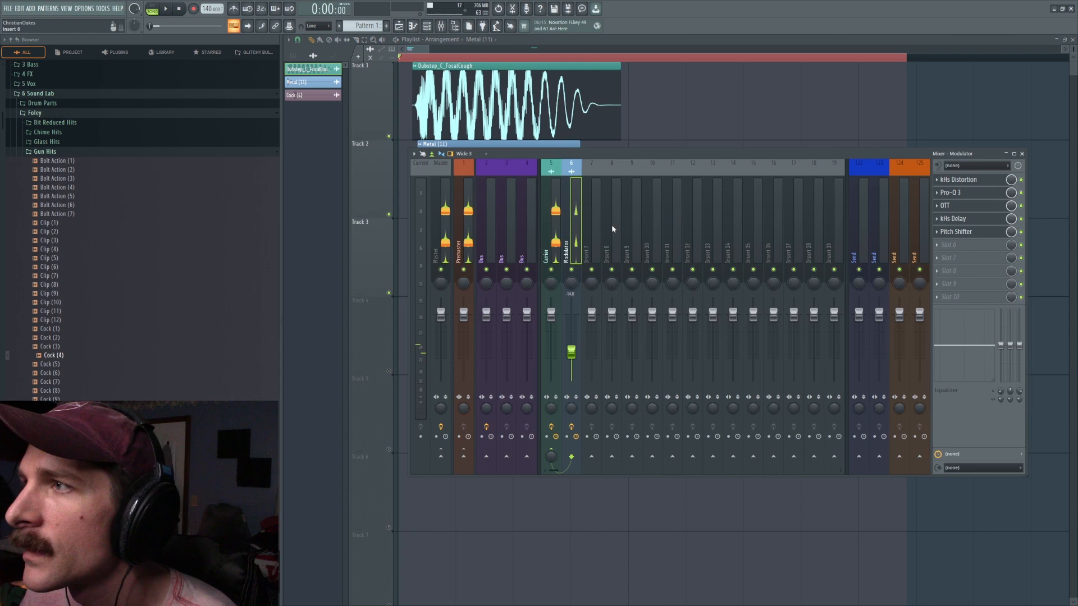
{"action": "left_click", "coordinate": [946, 205]}
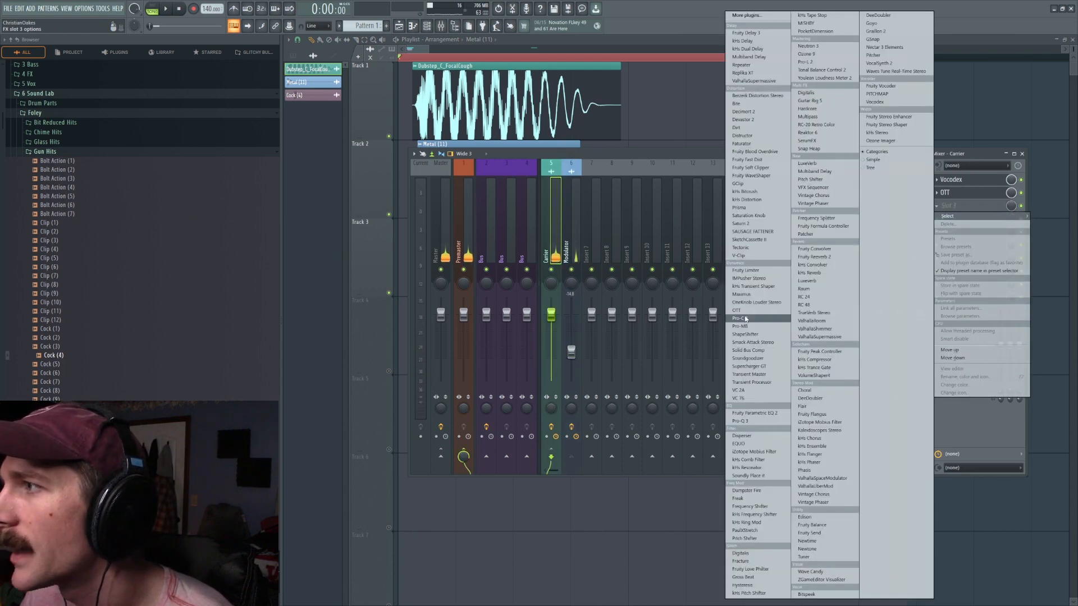
{"action": "left_click", "coordinate": [740, 421]}
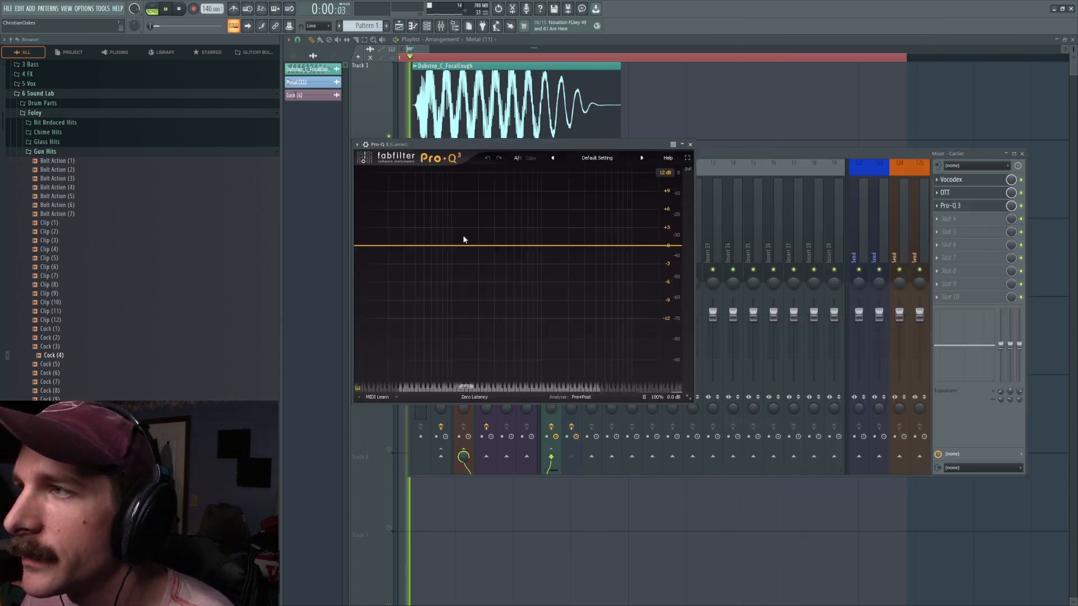
{"action": "left_click_drag", "start_coordinate": [517, 246], "coordinate": [514, 219]}
{"action": "left_click_drag", "start_coordinate": [605, 246], "coordinate": [600, 278]}
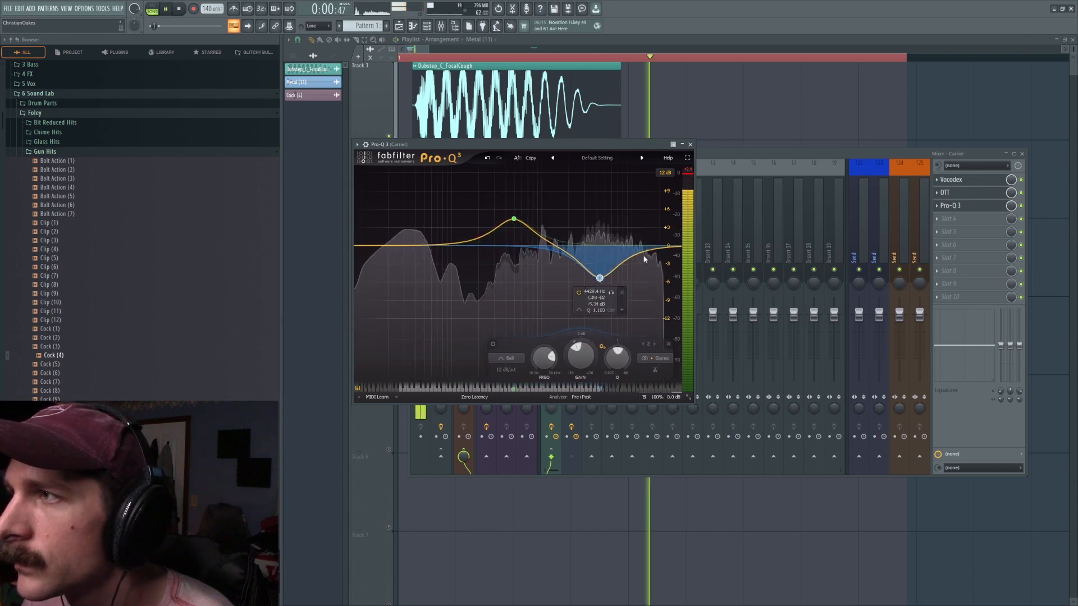
{"action": "left_click", "coordinate": [623, 245]}
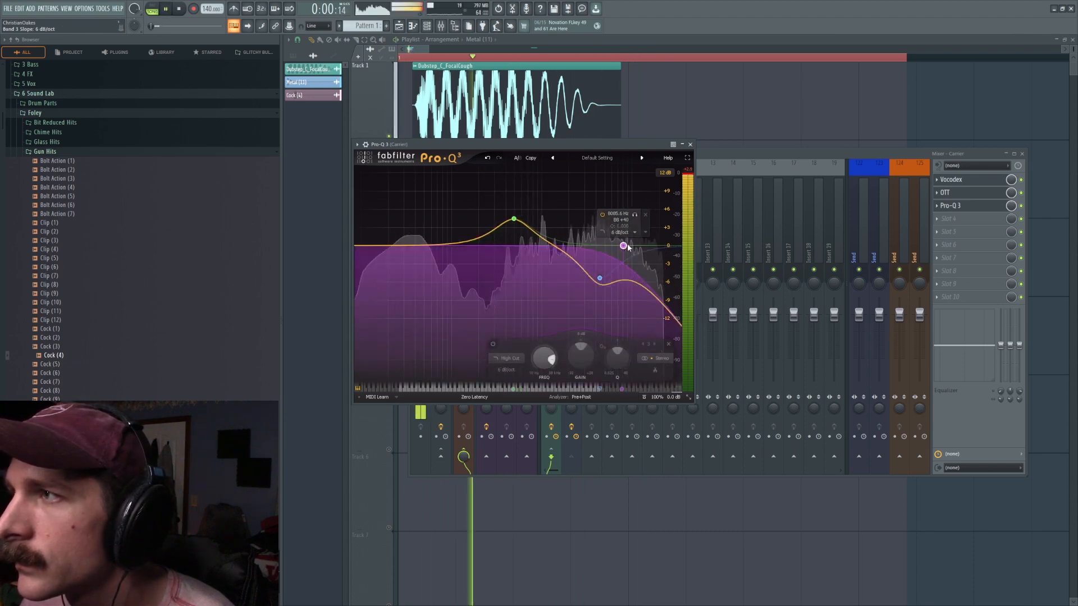
{"action": "key", "text": "space"}
Load Fruity WaveShaper into the Carrier's fourth effect slot and shape its curve with a steep start and a flattened upper end.
{"action": "left_click", "coordinate": [949, 219]}
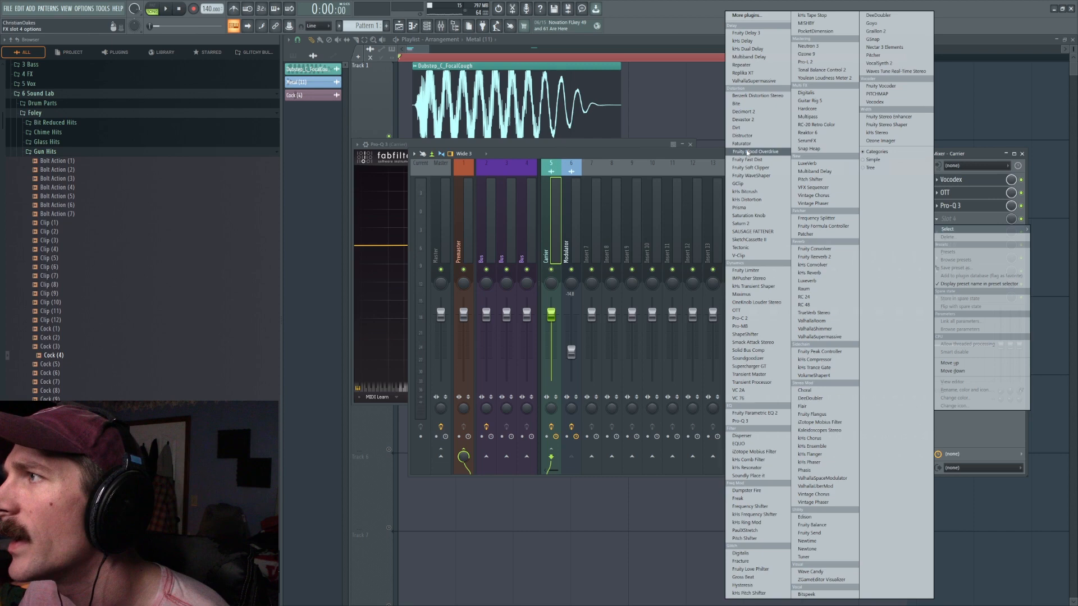
{"action": "left_click", "coordinate": [747, 176]}
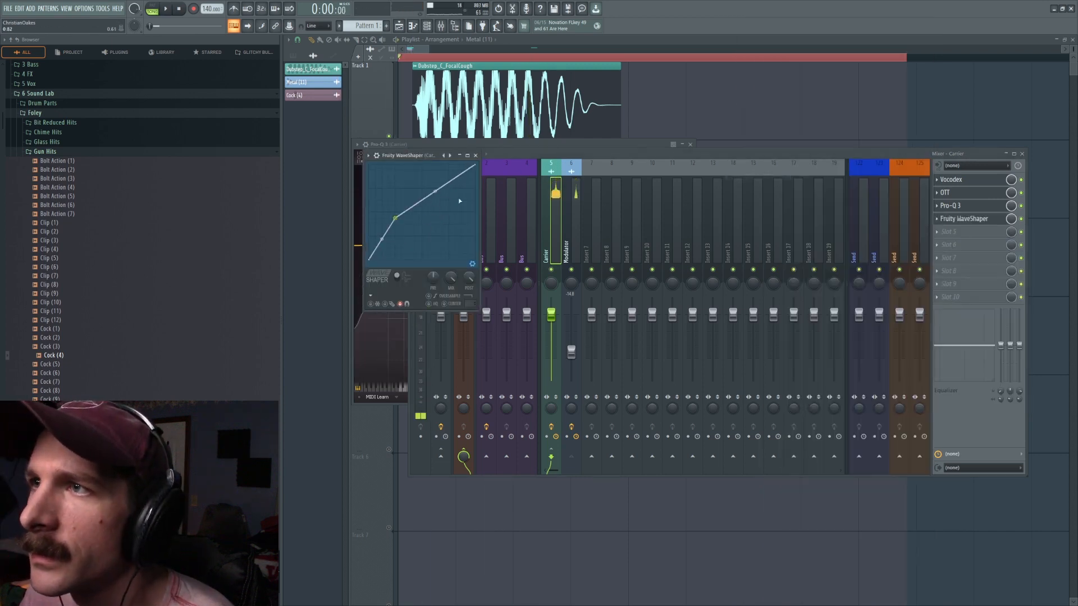
{"action": "left_click_drag", "start_coordinate": [435, 158], "coordinate": [450, 160]}
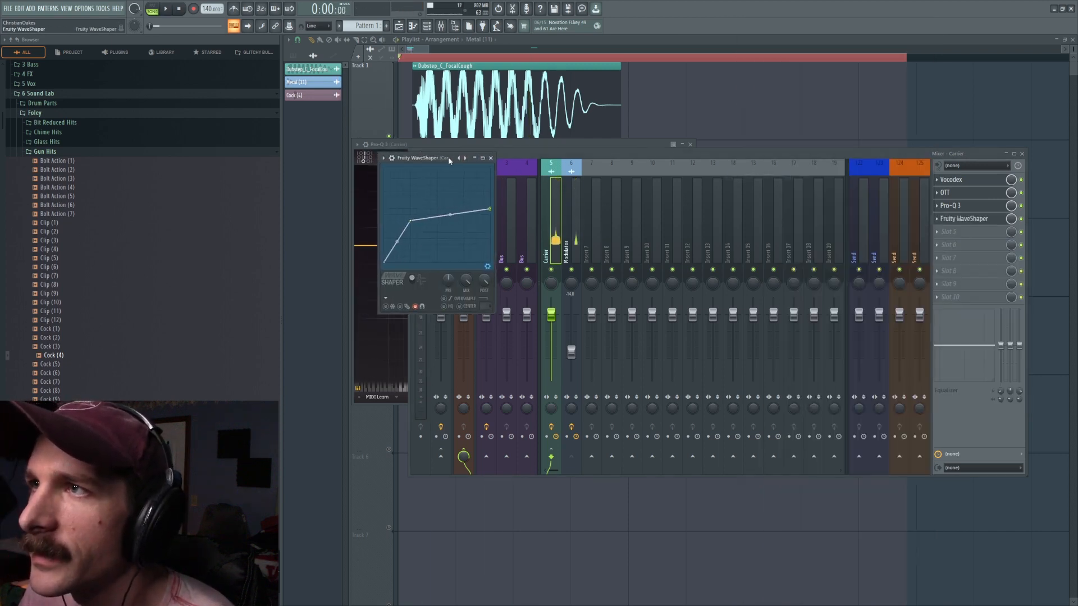
{"action": "key", "text": "space"}
{"action": "key", "text": "space"}
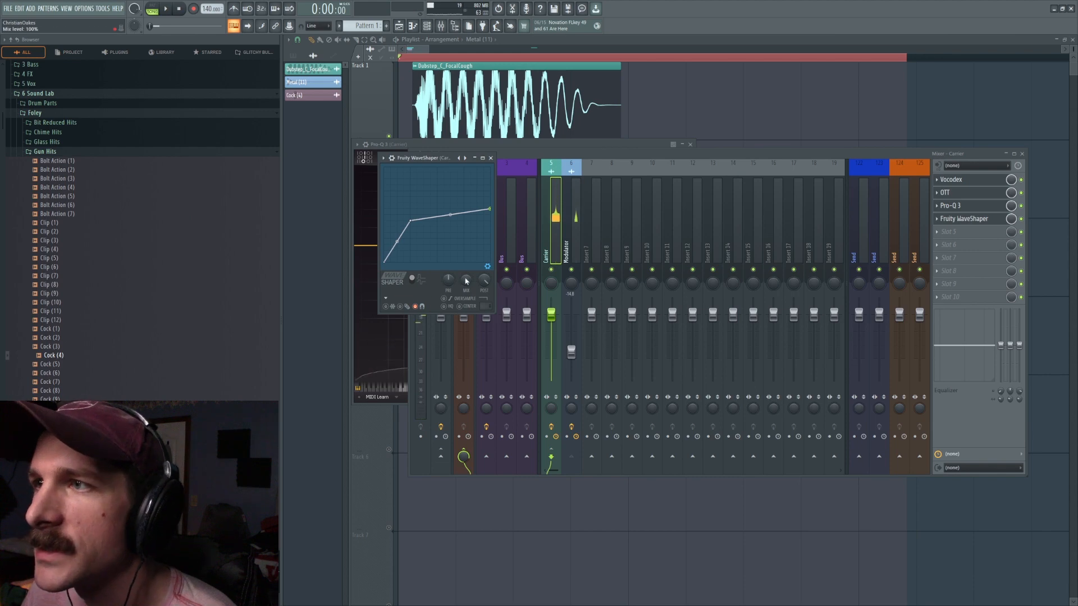
Adjust the WaveShaper's Pre and Mix levels and move it between Vocodex and OTT in the Carrier's effect chain.
{"action": "key", "text": "space"}
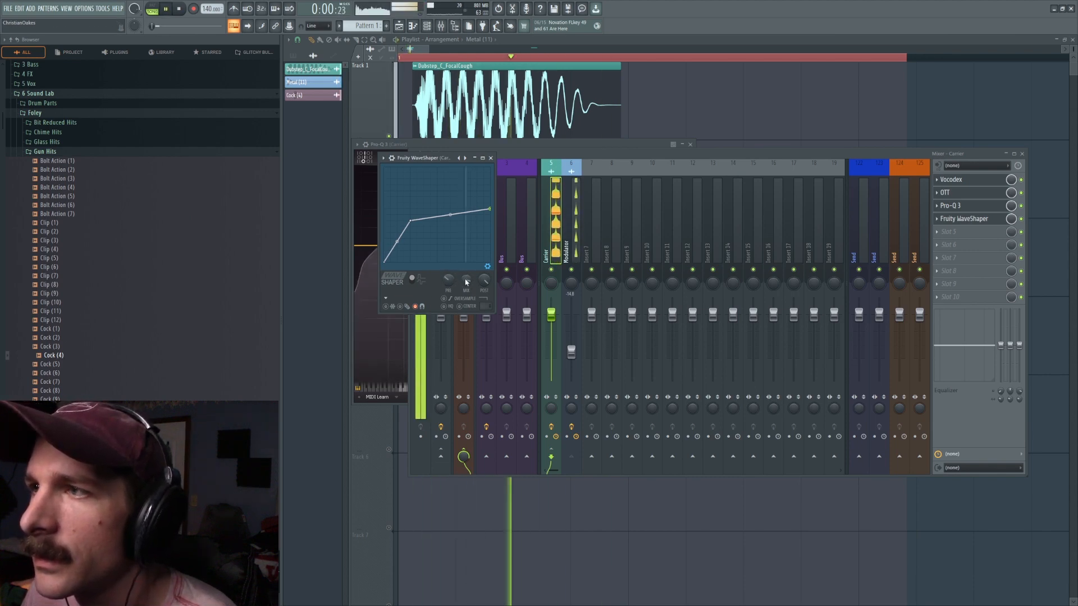
{"action": "key", "text": "space"}
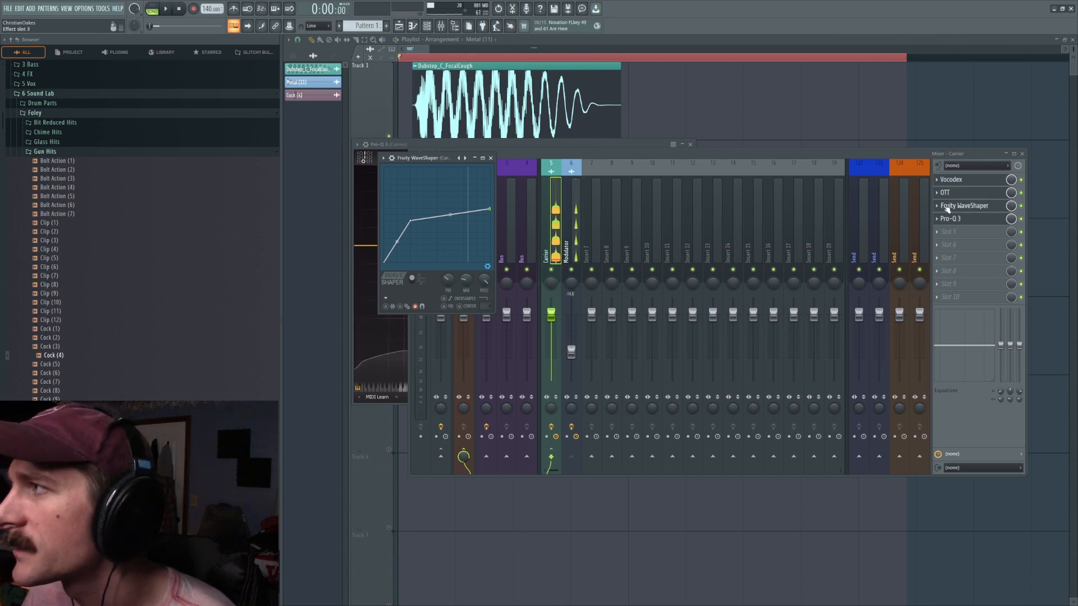
{"action": "left_click_drag", "start_coordinate": [978, 196], "coordinate": [978, 207]}
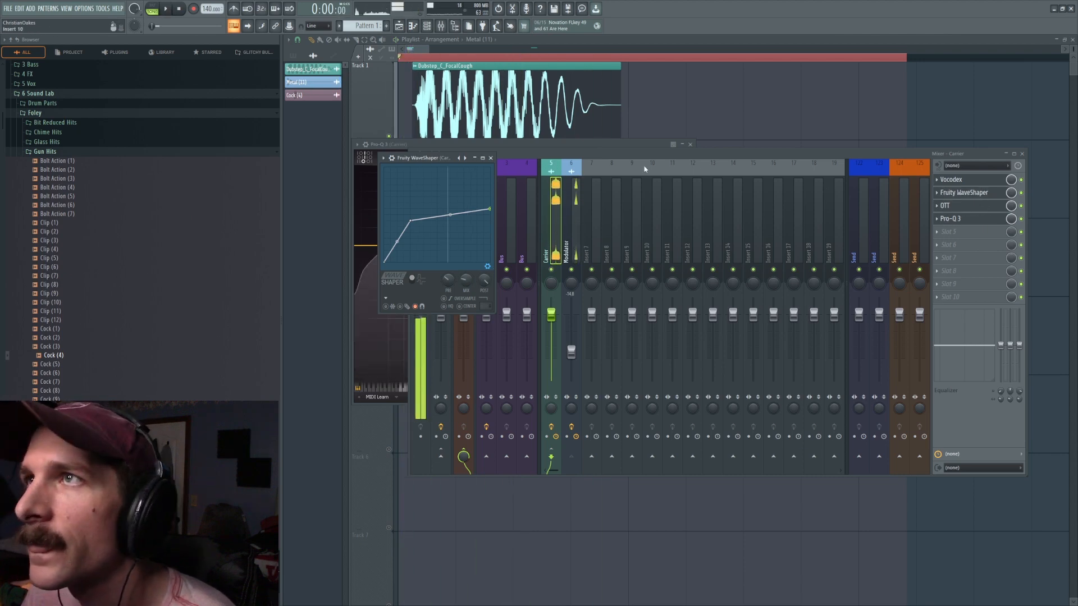
Raise the feedback of the kHs Delay on the Modulator track and audition its Bounce mode.
{"action": "left_click", "coordinate": [573, 208]}
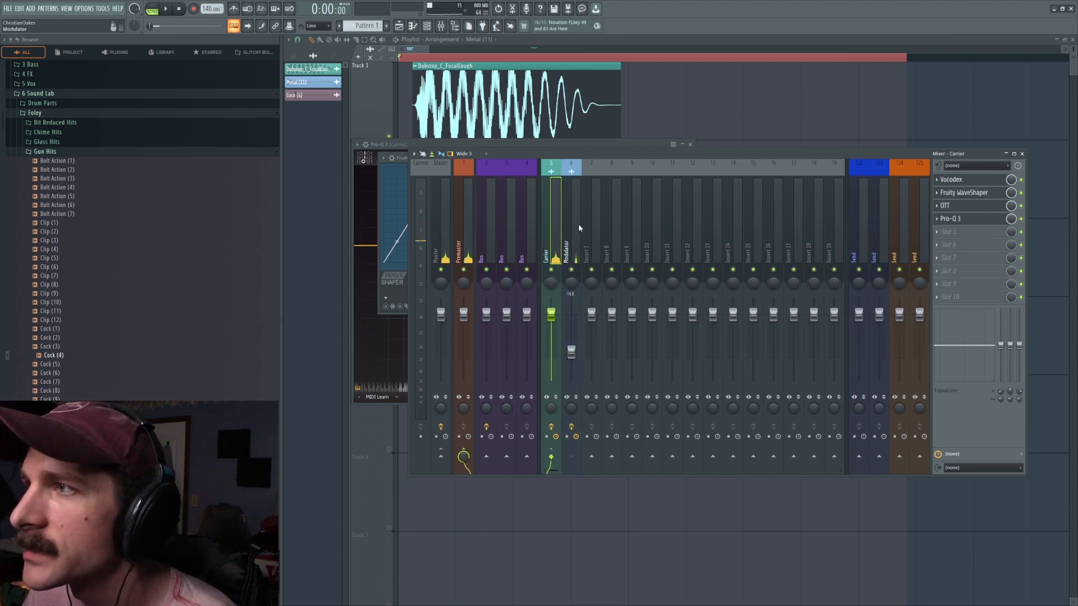
{"action": "key", "text": "space"}
{"action": "left_click", "coordinate": [976, 222]}
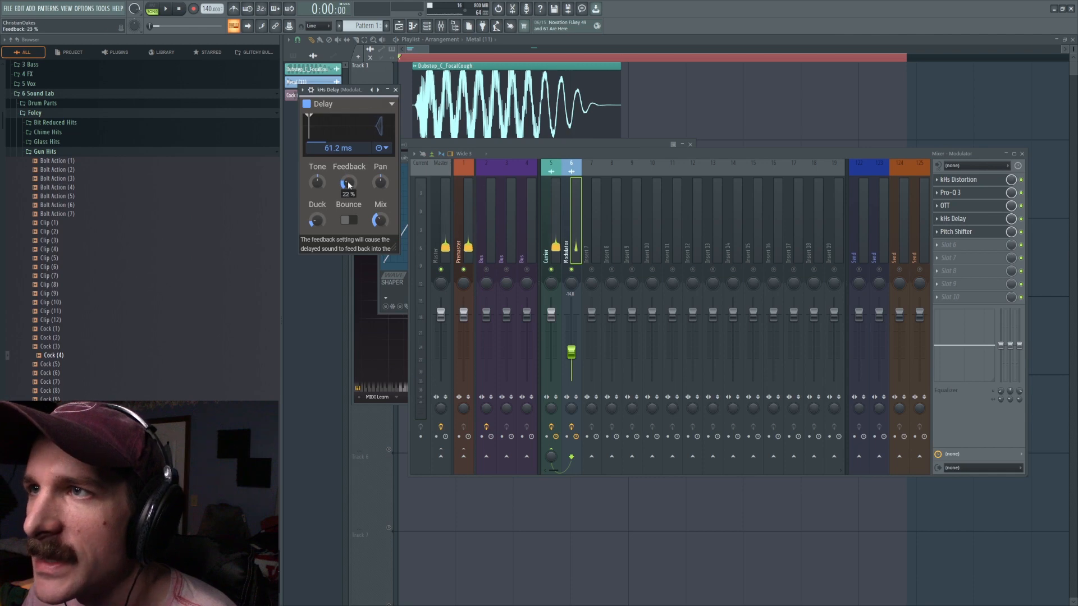
{"action": "key", "text": "space"}
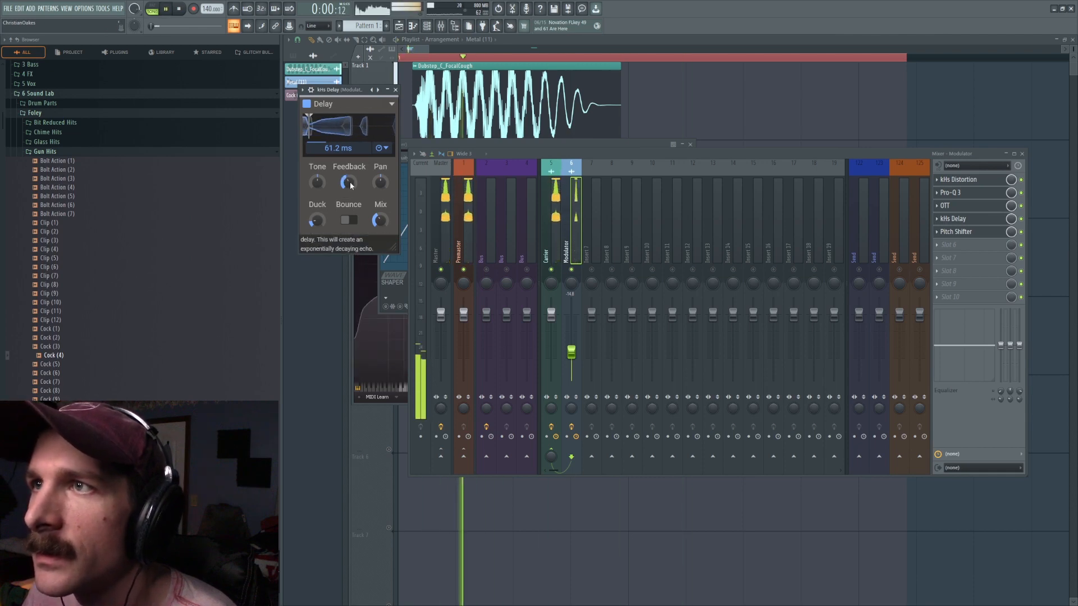
{"action": "left_click", "coordinate": [350, 219]}
{"action": "key", "text": "space"}
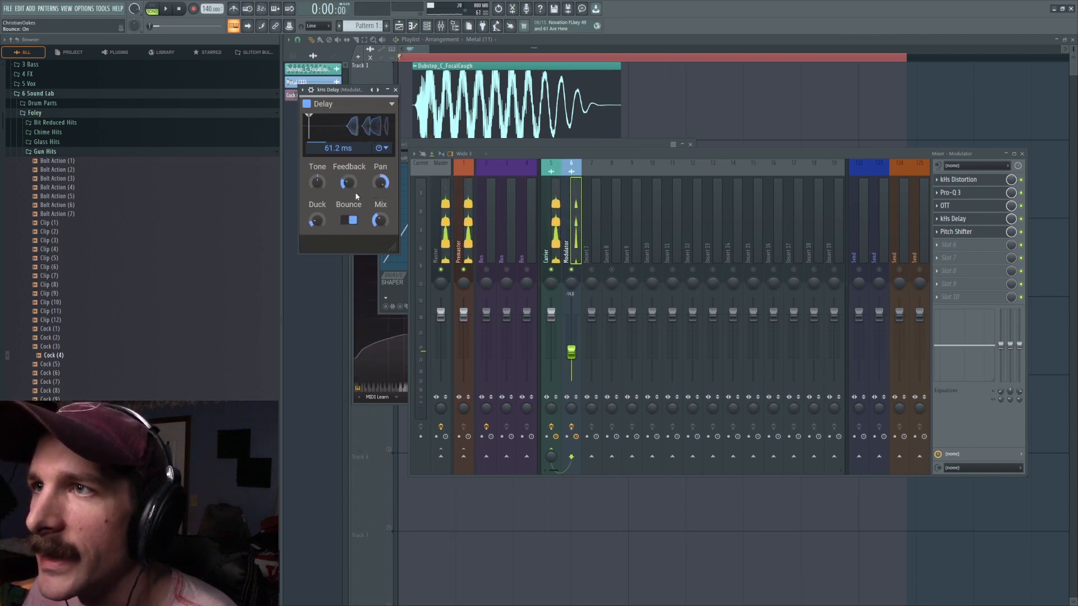
Increase the kHs Delay's feedback further with Bounce off and shorten the delay time to 32.1 ms.
{"action": "left_click_drag", "start_coordinate": [351, 184], "coordinate": [352, 169]}
{"action": "key", "text": "space"}
{"action": "key", "text": "space"}
{"action": "key", "text": "space"}
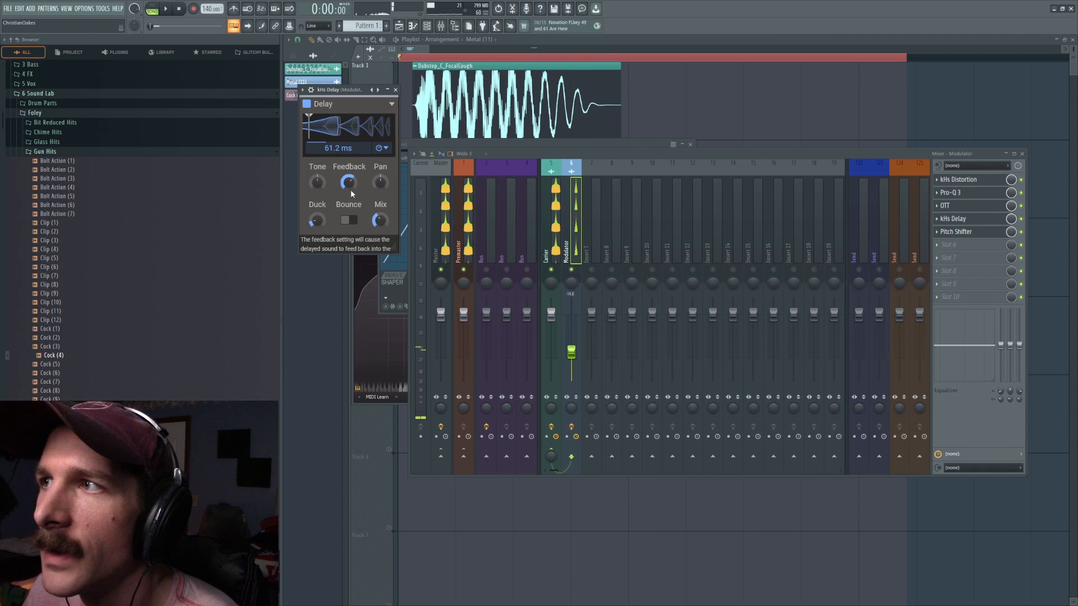
{"action": "key", "text": "space"}
{"action": "key", "text": "space"}
{"action": "left_click_drag", "start_coordinate": [358, 149], "coordinate": [352, 149]}
{"action": "key", "text": "space"}
{"action": "key", "text": "space"}
{"action": "key", "text": "space"}
{"action": "key", "text": "space"}
{"action": "key", "text": "space"}
Load V-Clip into the Carrier's fifth effect slot, lower its ceiling to -4.84 dB and raise the knee size to about 1.18.
{"action": "left_click", "coordinate": [555, 209]}
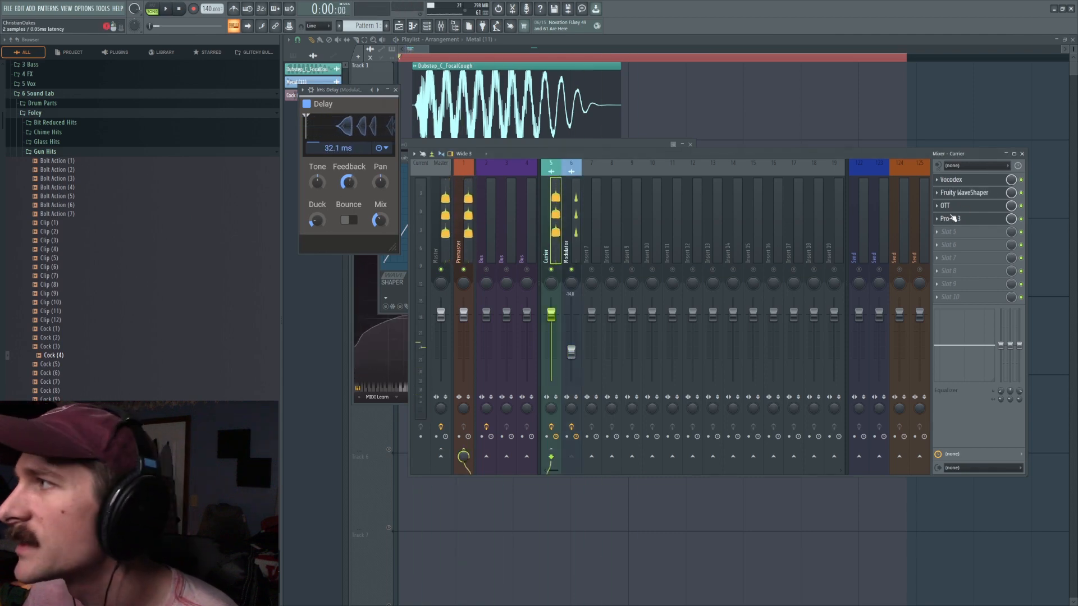
{"action": "left_click", "coordinate": [946, 232]}
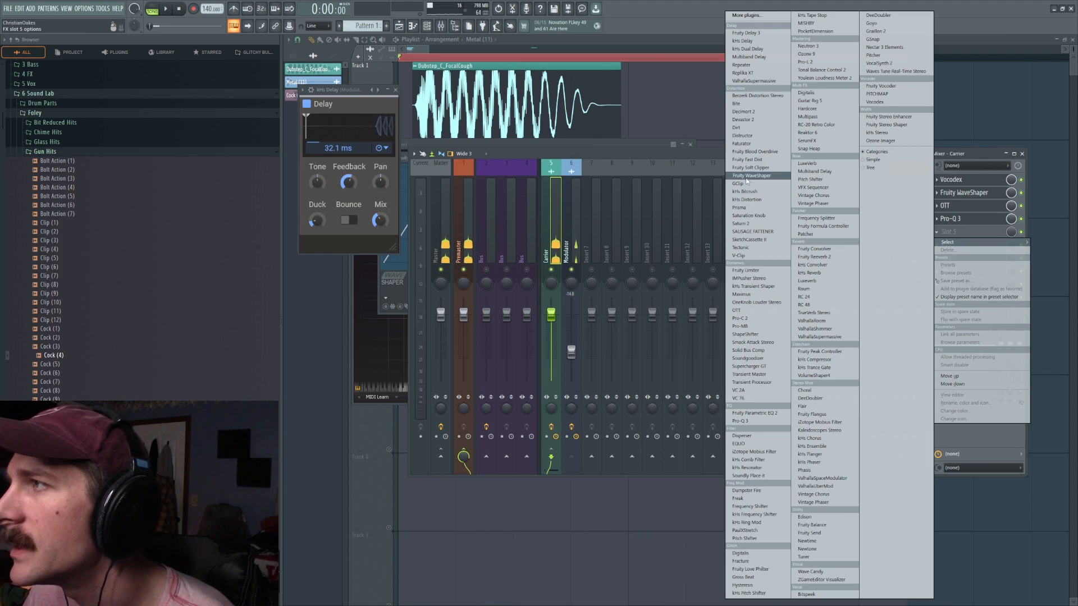
{"action": "left_click", "coordinate": [740, 255]}
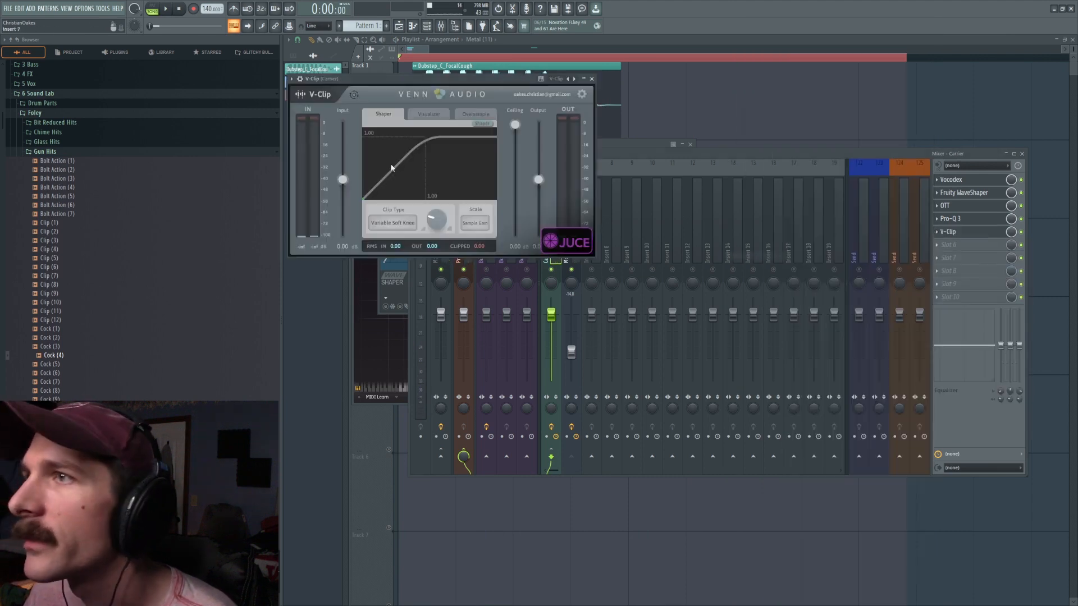
{"action": "key", "text": "space"}
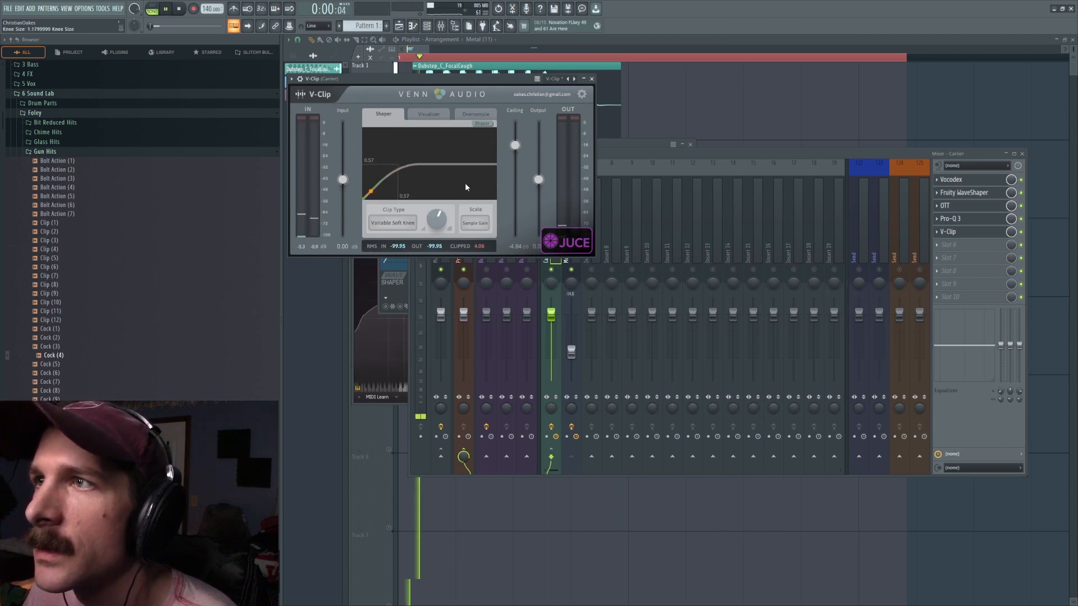
Fine-tune V-Clip's input gain to 0.04 dB while auditioning the sound.
{"action": "left_click_drag", "start_coordinate": [342, 179], "coordinate": [343, 176]}
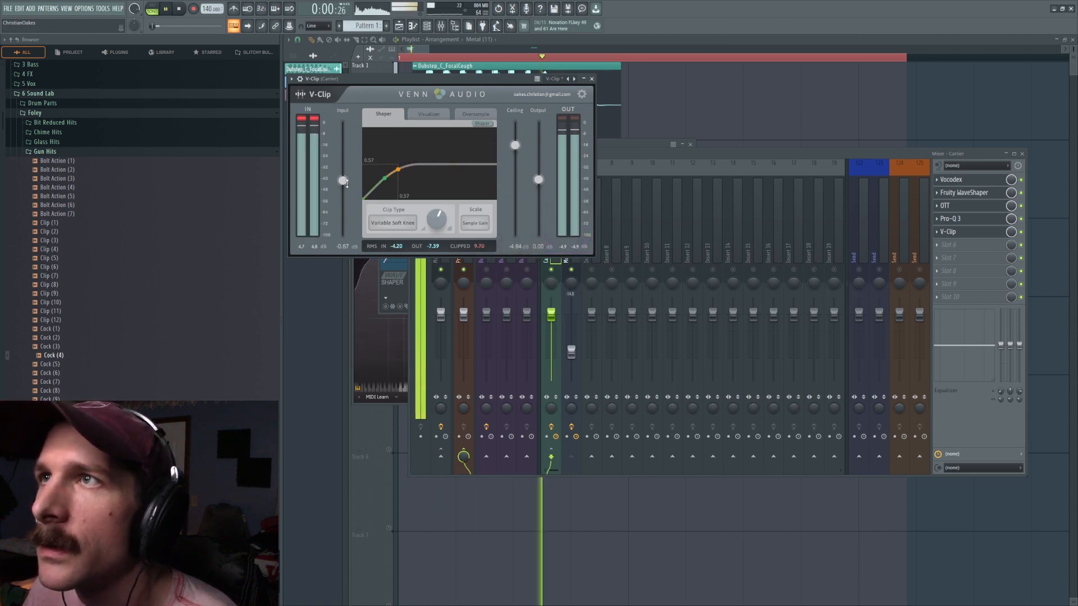
{"action": "key", "text": "space"}
{"action": "key", "text": "space"}
{"action": "left_click_drag", "start_coordinate": [344, 176], "coordinate": [343, 178]}
{"action": "key", "text": "space"}
{"action": "key", "text": "space"}
{"action": "key", "text": "space"}
{"action": "key", "text": "space"}
Add a shallow bell cut of about -0.97 dB near 104 Hz in the Carrier's Pro-Q 3.
{"action": "left_click", "coordinate": [610, 159]}
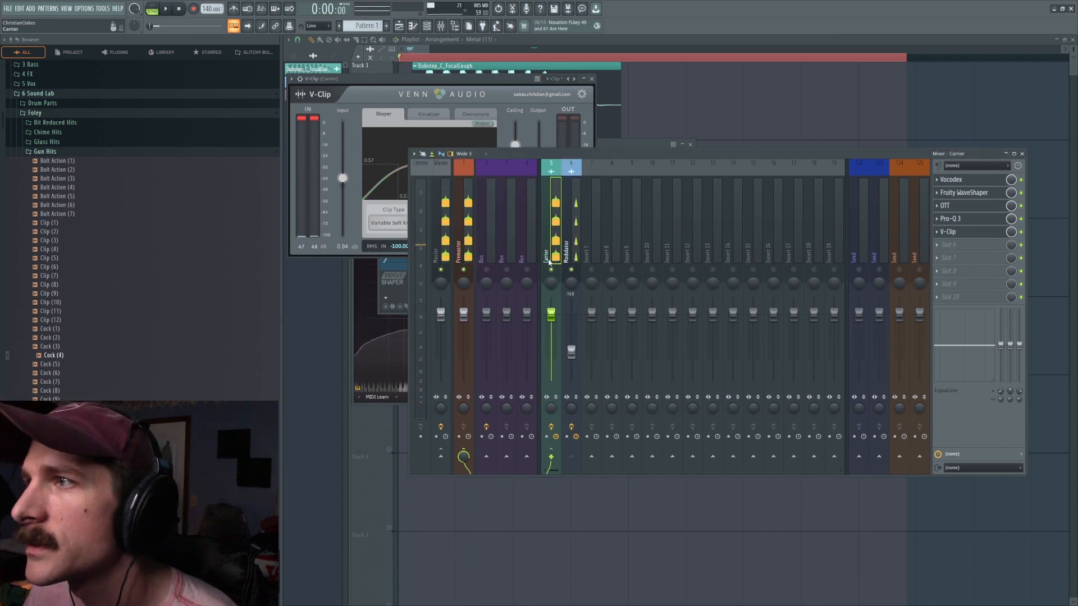
{"action": "left_click", "coordinate": [955, 219]}
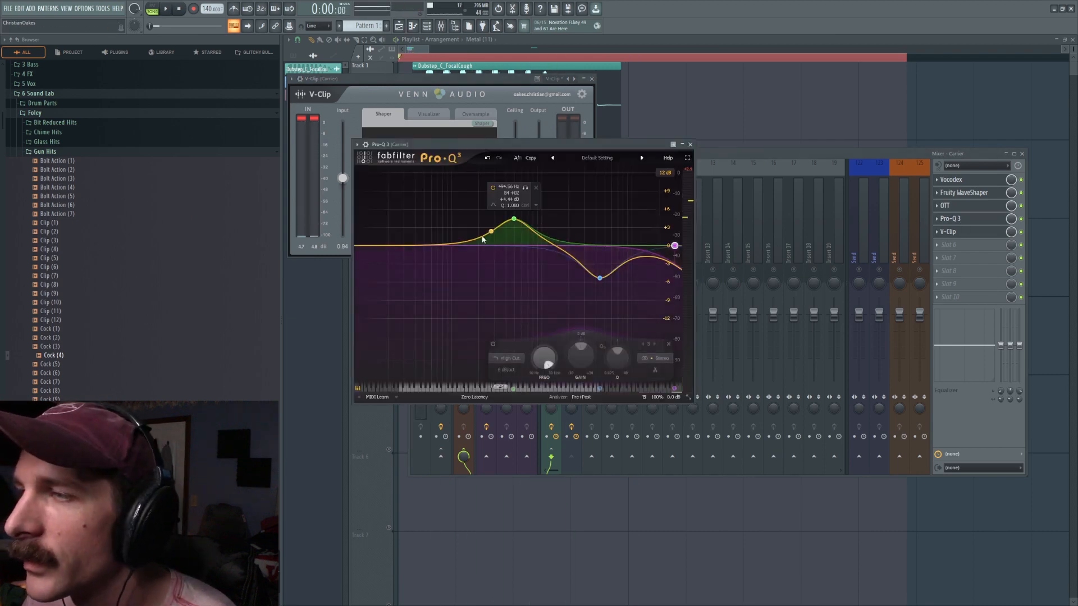
{"action": "mouse_move", "coordinate": [465, 246]}
{"action": "left_mouse_down"}
{"action": "mouse_move", "coordinate": [457, 284]}
{"action": "mouse_move", "coordinate": [453, 205]}
{"action": "mouse_move", "coordinate": [452, 251]}
{"action": "left_mouse_up"}
{"action": "key", "text": "space"}
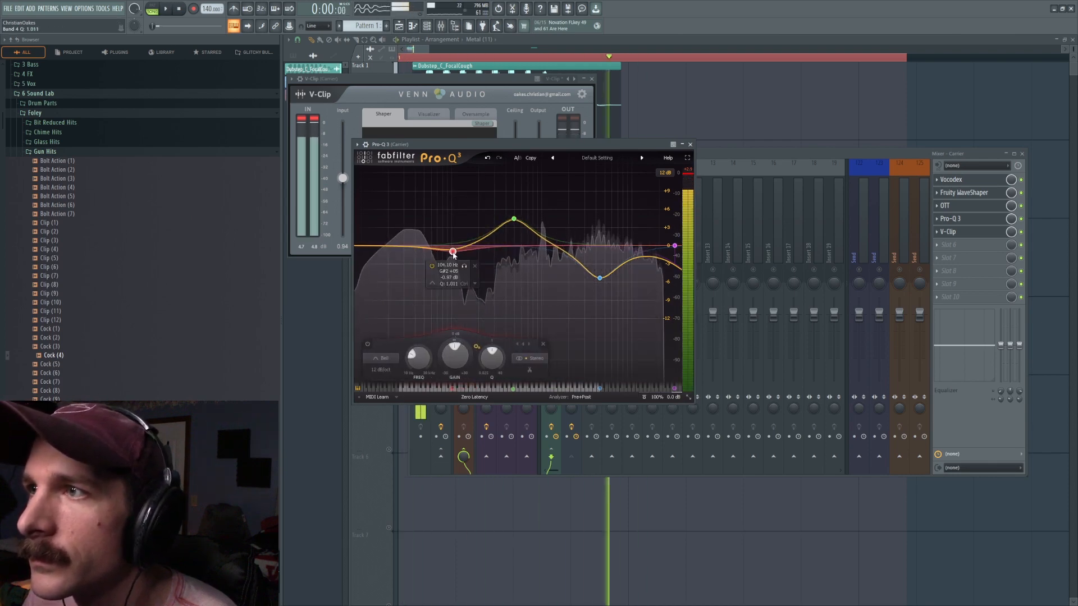
Move V-Clip down to the Carrier's sixth effect slot and try Pro-MB in the freed fifth slot.
{"action": "left_click", "coordinate": [943, 246]}
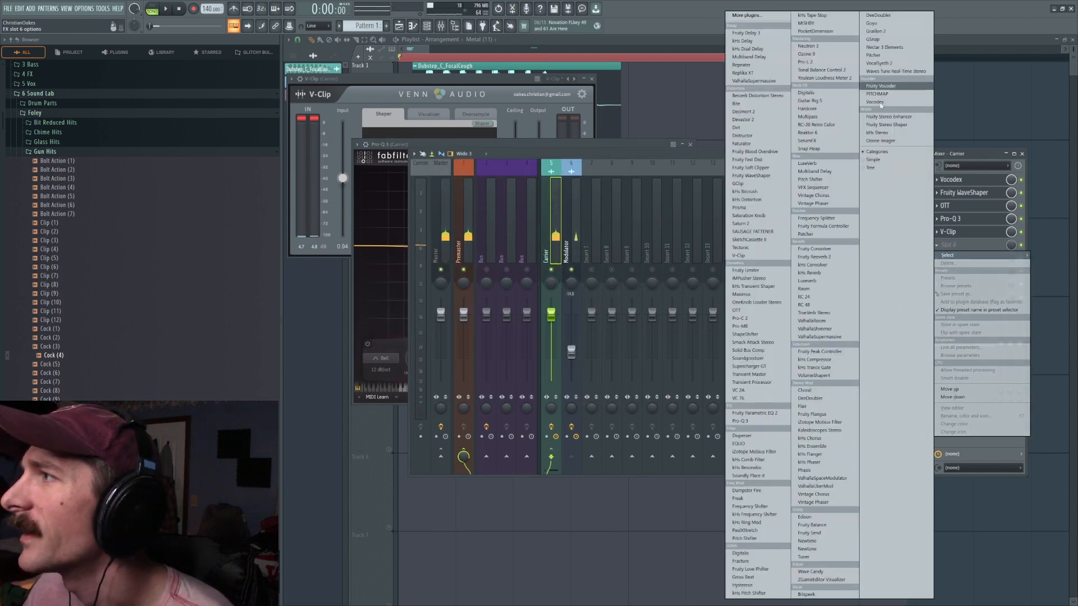
{"action": "left_click", "coordinate": [546, 152]}
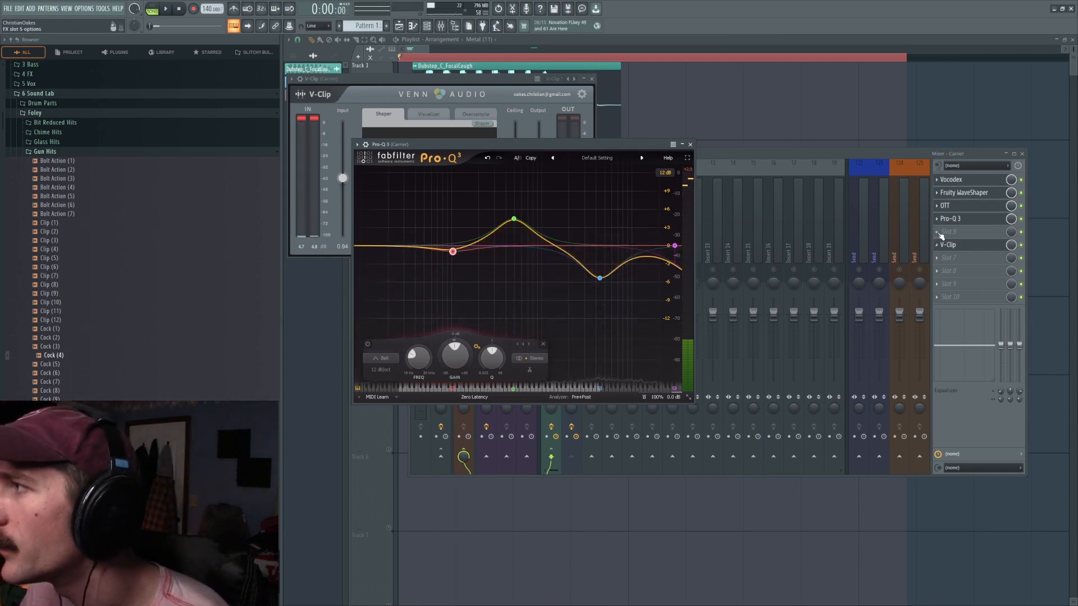
{"action": "left_click", "coordinate": [949, 232]}
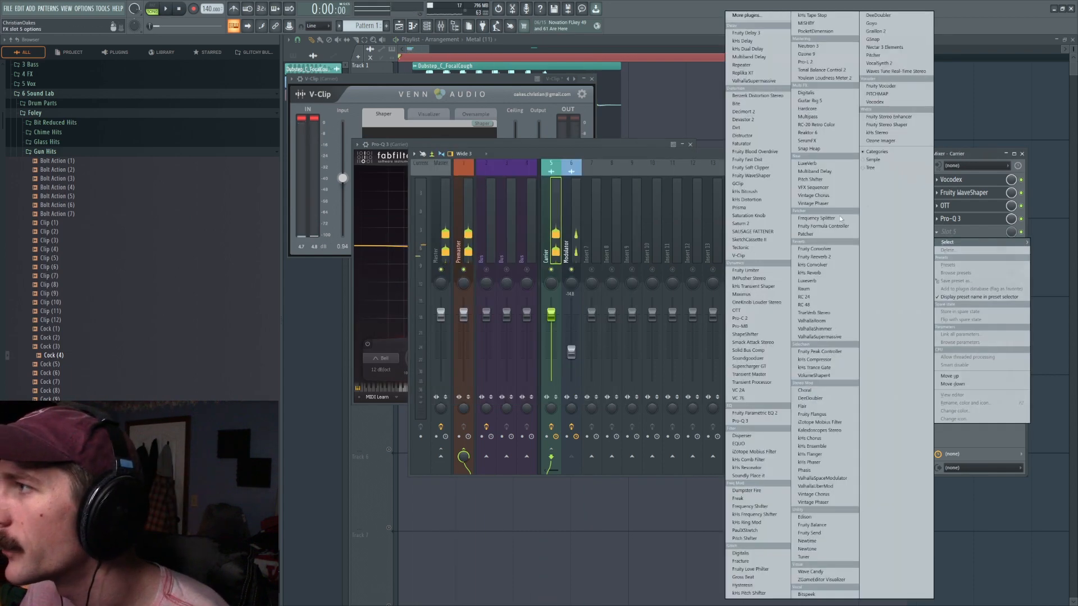
{"action": "left_click", "coordinate": [740, 327]}
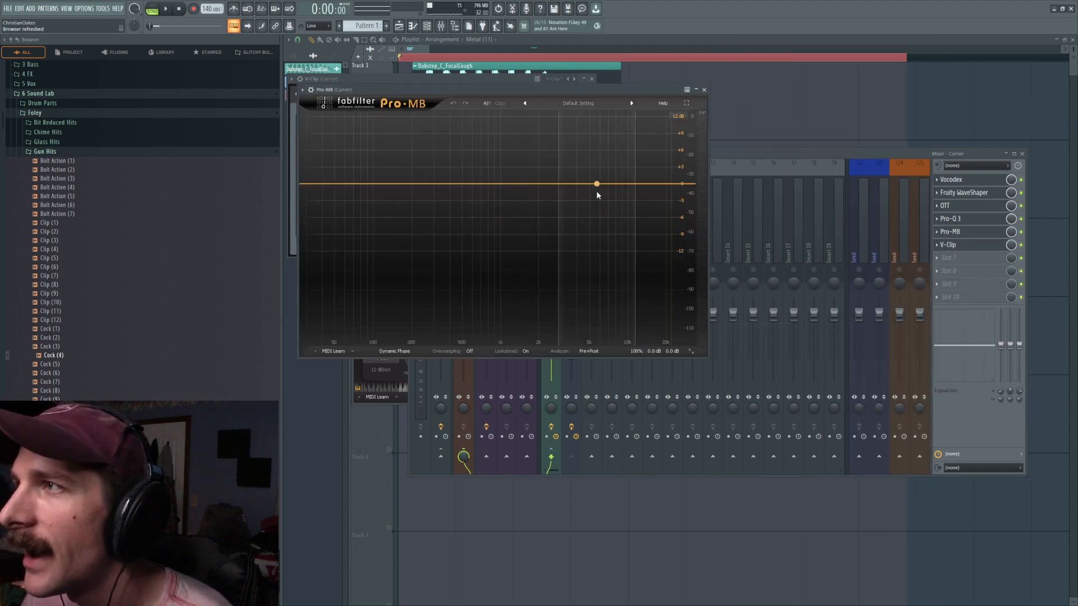
{"action": "left_click", "coordinate": [597, 192]}
Replace Pro-MB with a second Pro-Q 3 and shape a wide Side-only boost near 4.9 kHz with a Q of 0.173.
{"action": "left_click", "coordinate": [950, 231]}
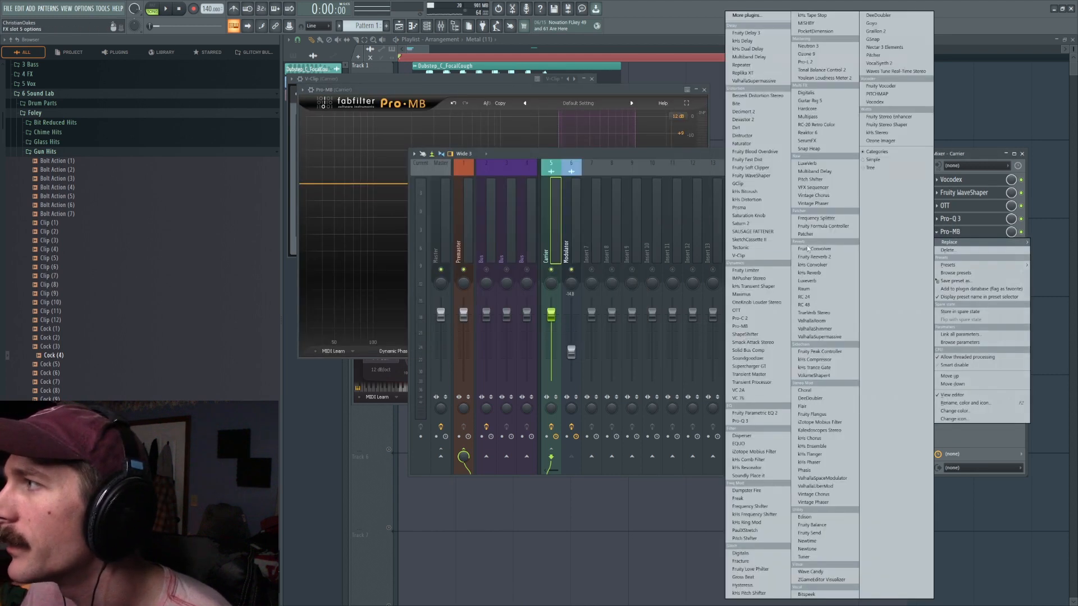
{"action": "left_click", "coordinate": [746, 425]}
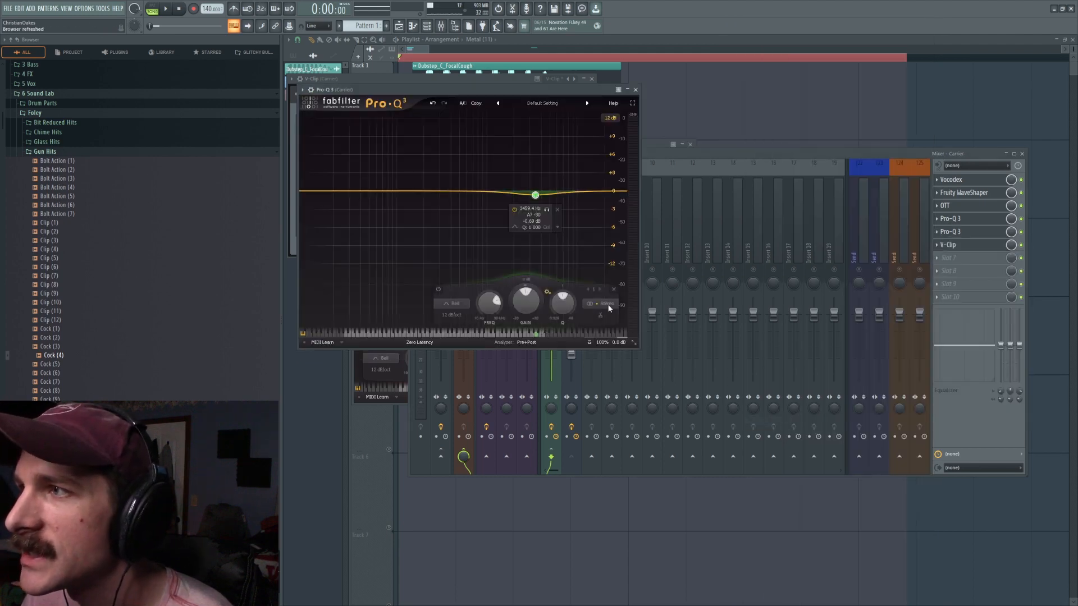
{"action": "left_click_drag", "start_coordinate": [537, 194], "coordinate": [550, 136]}
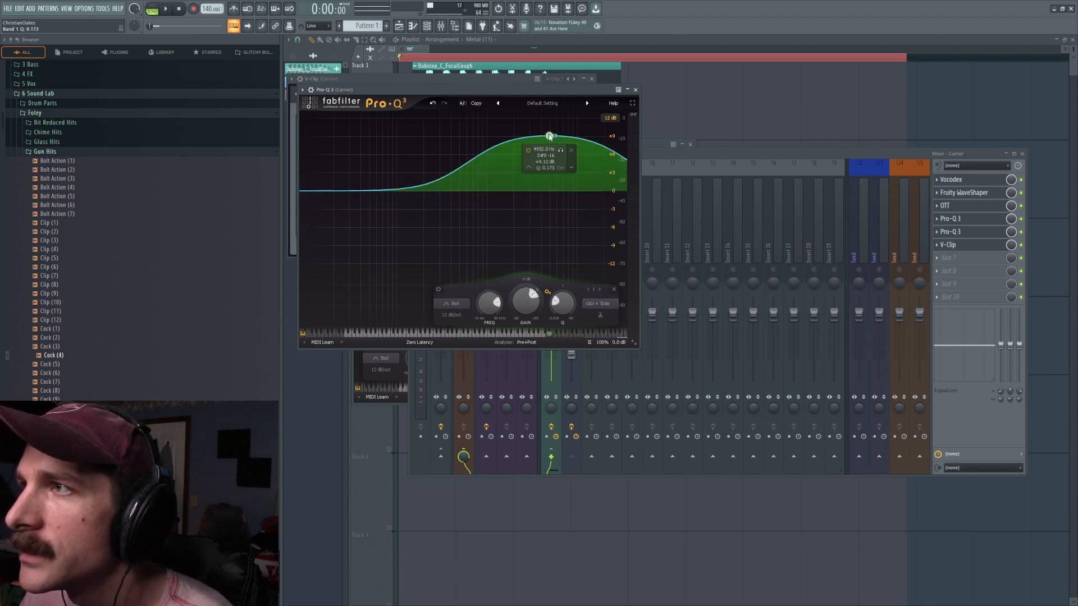
Make the Side band dynamic with a downward range and raise its gain to about 17 dB.
{"action": "mouse_move", "coordinate": [534, 293]}
{"action": "left_mouse_down"}
{"action": "mouse_move", "coordinate": [534, 310]}
{"action": "mouse_move", "coordinate": [529, 280]}
{"action": "mouse_move", "coordinate": [514, 332]}
{"action": "mouse_move", "coordinate": [527, 299]}
{"action": "left_mouse_up"}
{"action": "key", "text": "space"}
{"action": "key", "text": "space"}
{"action": "key", "text": "space"}
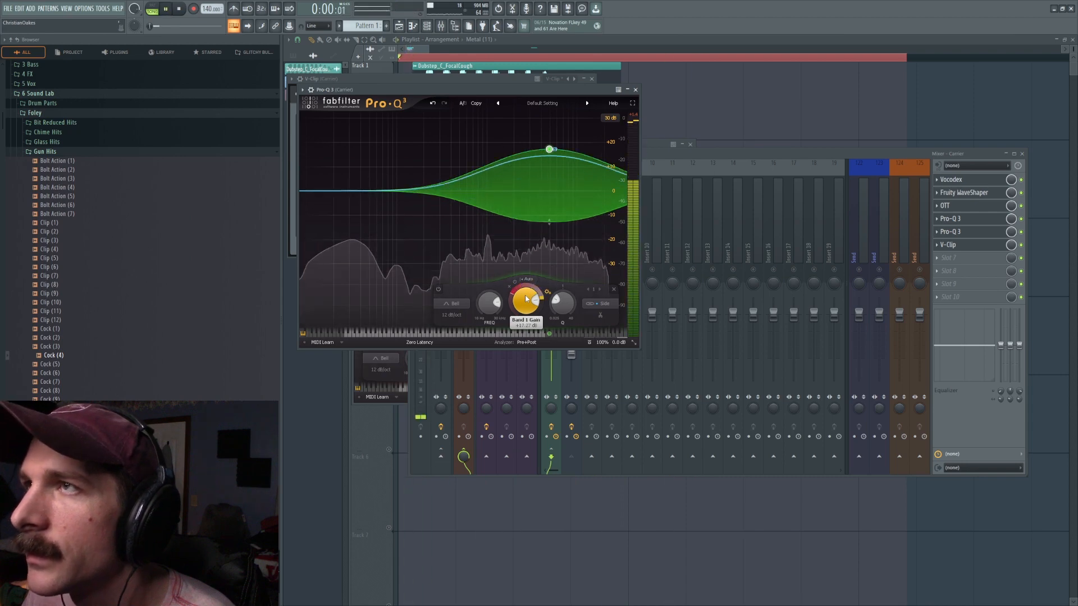
{"action": "key", "text": "space"}
Move V-Clip down one slot, load Multipass into the Carrier's sixth slot and set its upper crossover to about 1.5 kHz.
{"action": "scroll", "coordinate": [939, 246], "scroll_direction": "down", "scroll_amount": 1}
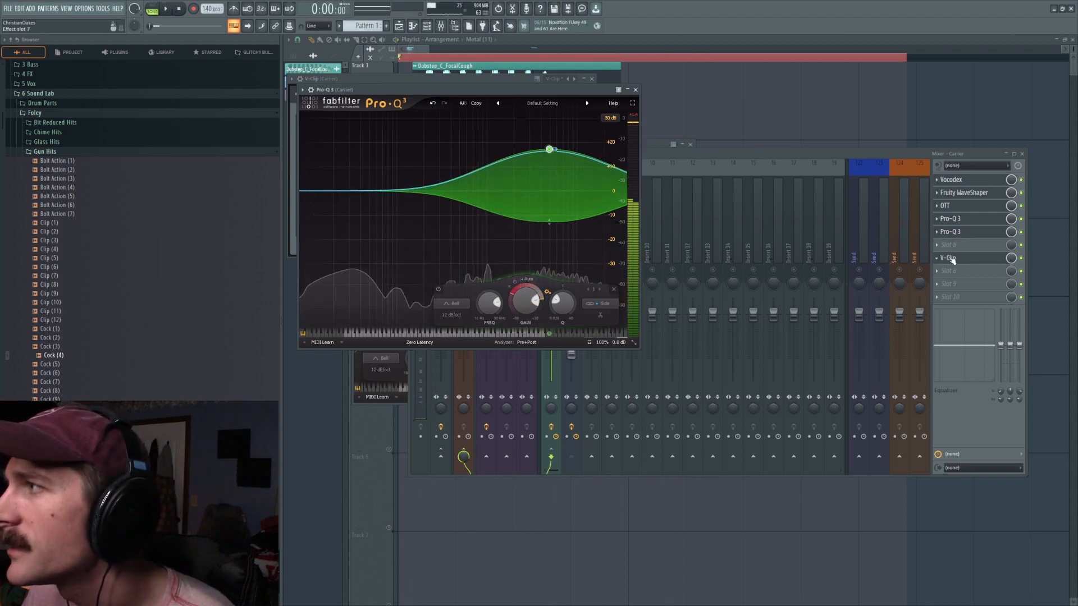
{"action": "left_click", "coordinate": [937, 245]}
{"action": "mouse_move", "coordinate": [947, 255]}
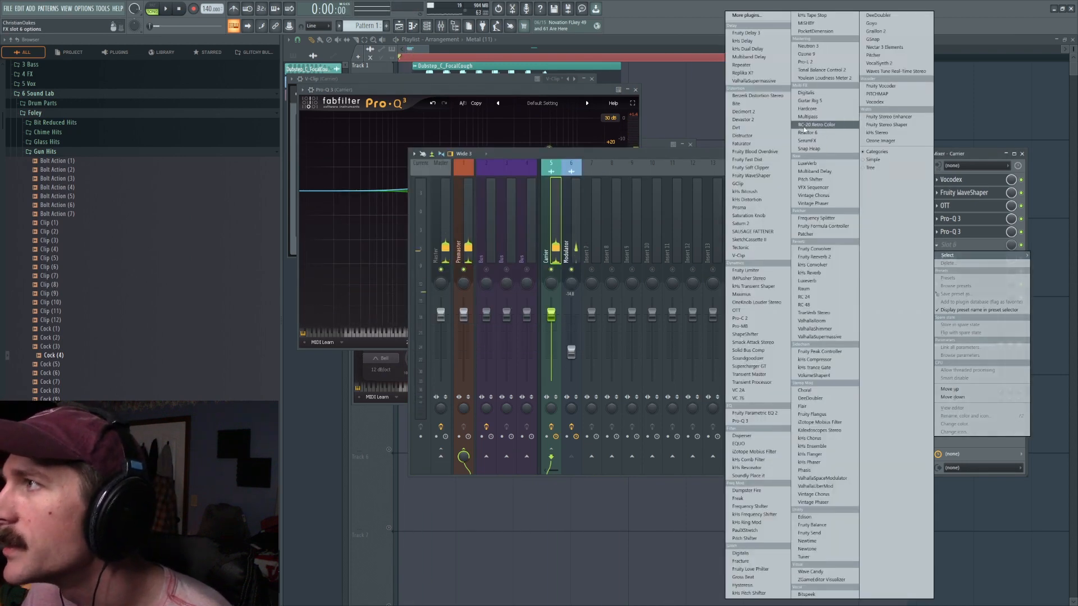
{"action": "left_click", "coordinate": [809, 117]}
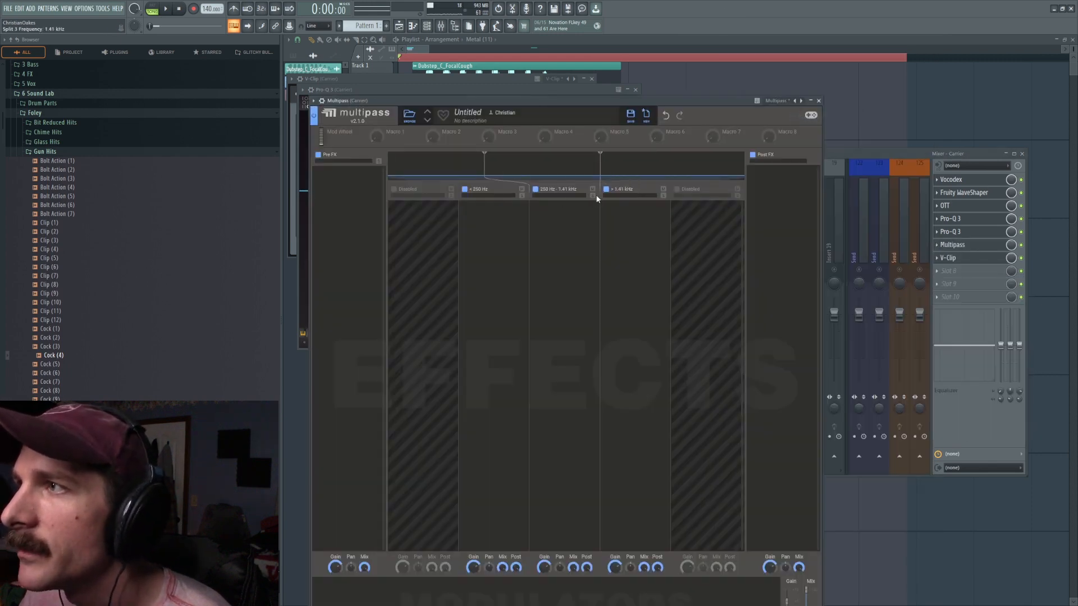
{"action": "key", "text": "space"}
{"action": "left_click_drag", "start_coordinate": [573, 172], "coordinate": [604, 172]}
{"action": "key", "text": "space"}
Add a Chorus followed by a Distortion to Multipass's middle band.
{"action": "left_click", "coordinate": [566, 232]}
{"action": "left_click", "coordinate": [578, 285]}
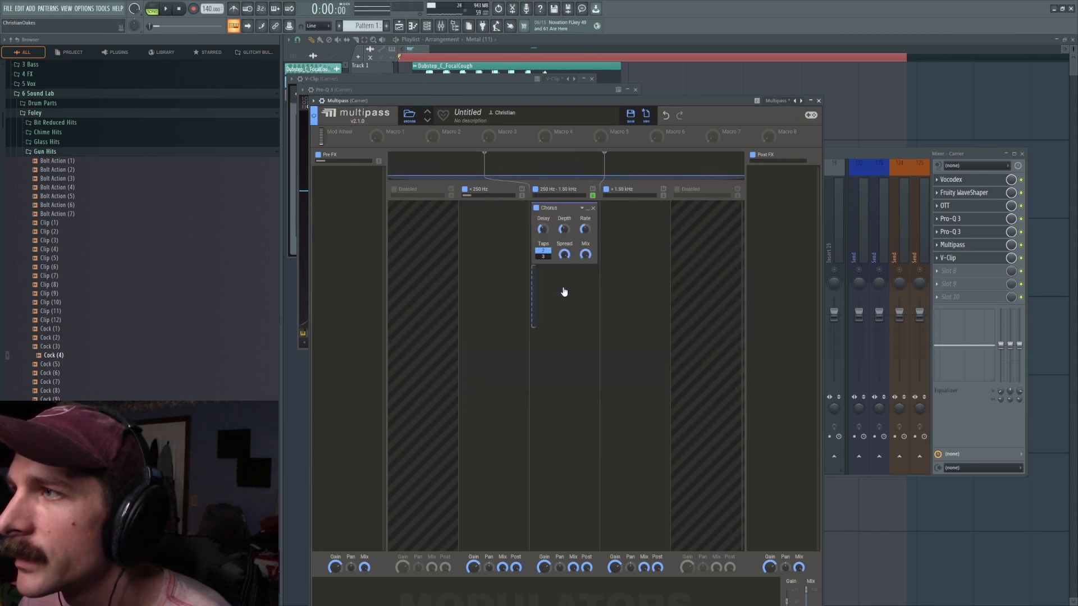
{"action": "left_click", "coordinate": [566, 294]}
{"action": "left_click", "coordinate": [582, 382]}
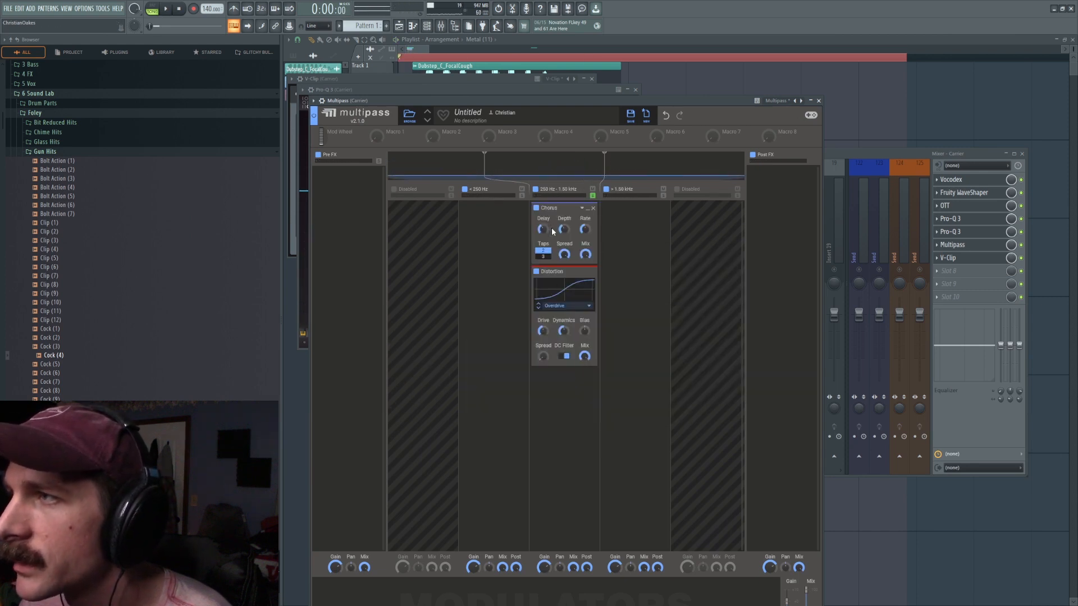
Lower the Chorus mix and raise its rate, and increase the Distortion's drive while reducing its mix.
{"action": "key", "text": "space"}
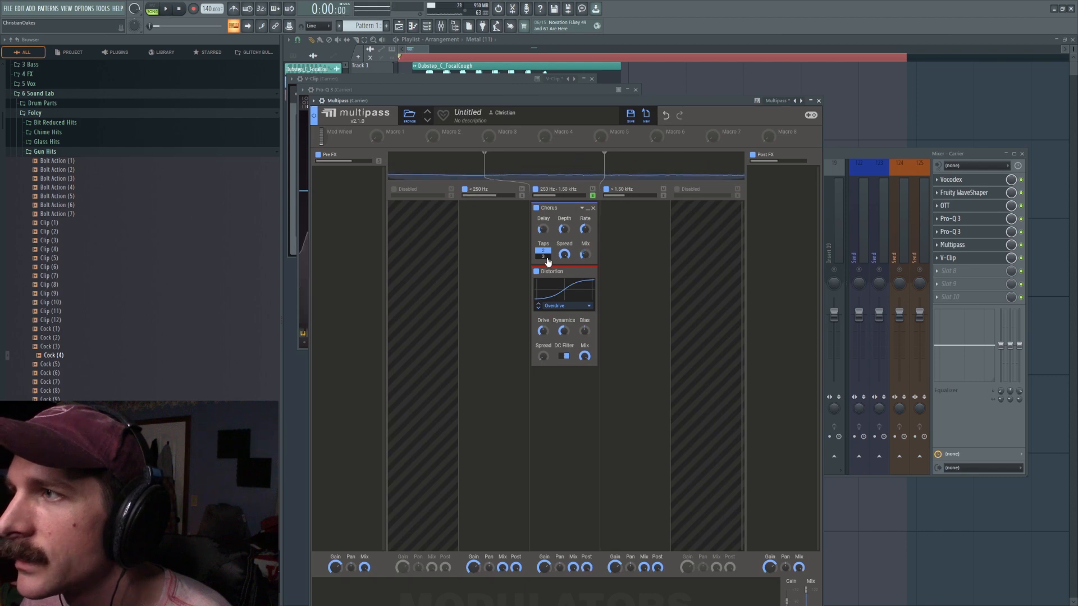
{"action": "key", "text": "space"}
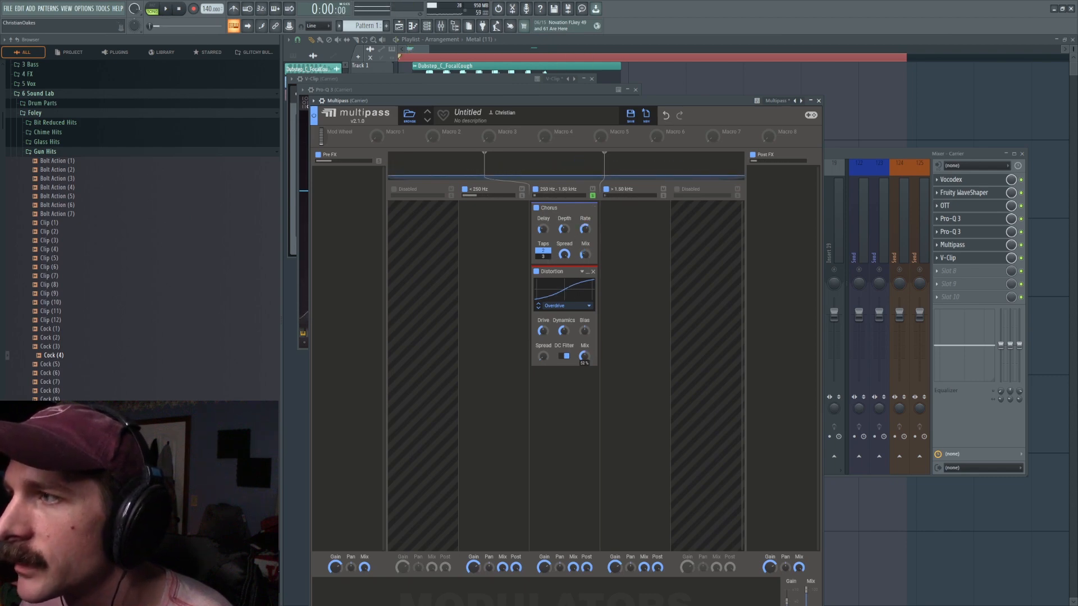
{"action": "key", "text": "space"}
{"action": "key", "text": "space"}
{"action": "key", "text": "space"}
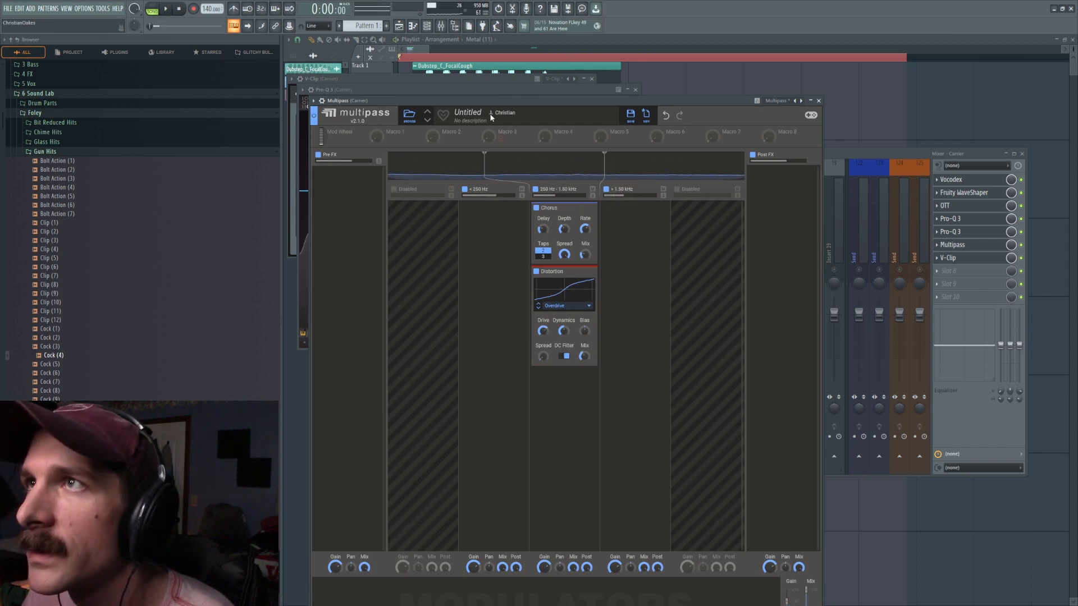
{"action": "key", "text": "space"}
Add a Formant Filter below the Distortion in the middle band and audition its vowel position.
{"action": "left_click", "coordinate": [581, 395]}
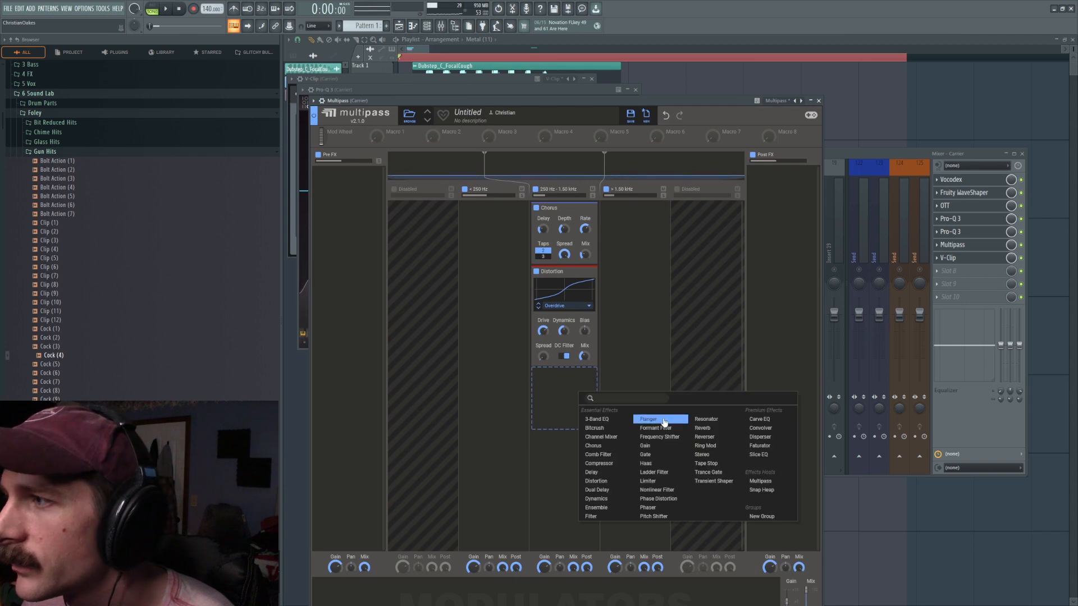
{"action": "key", "text": "space"}
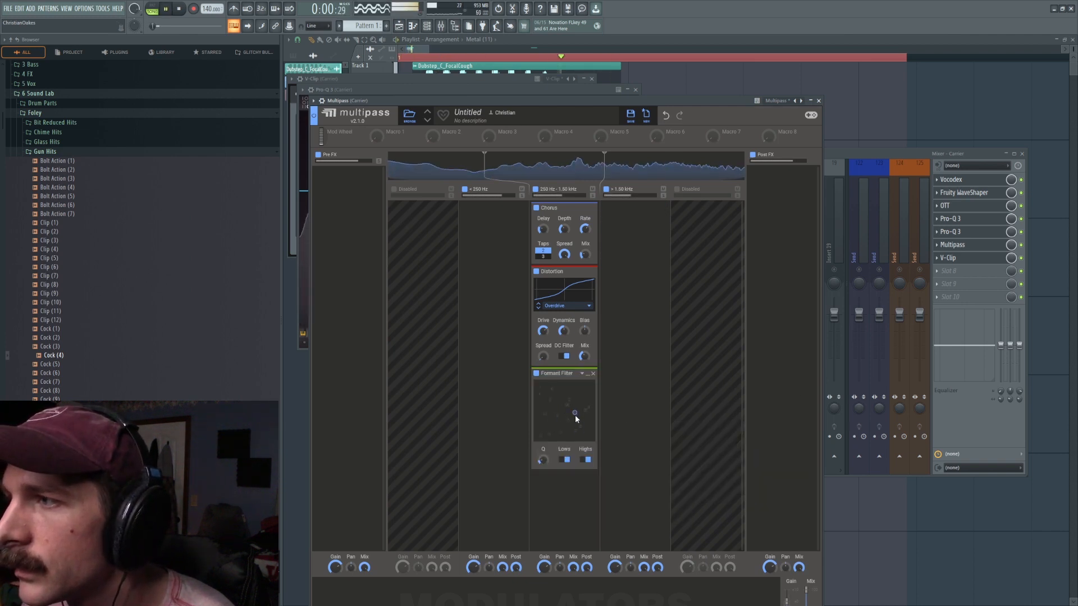
{"action": "left_click", "coordinate": [593, 375]}
{"action": "key", "text": "ctrl+z"}
{"action": "key", "text": "space"}
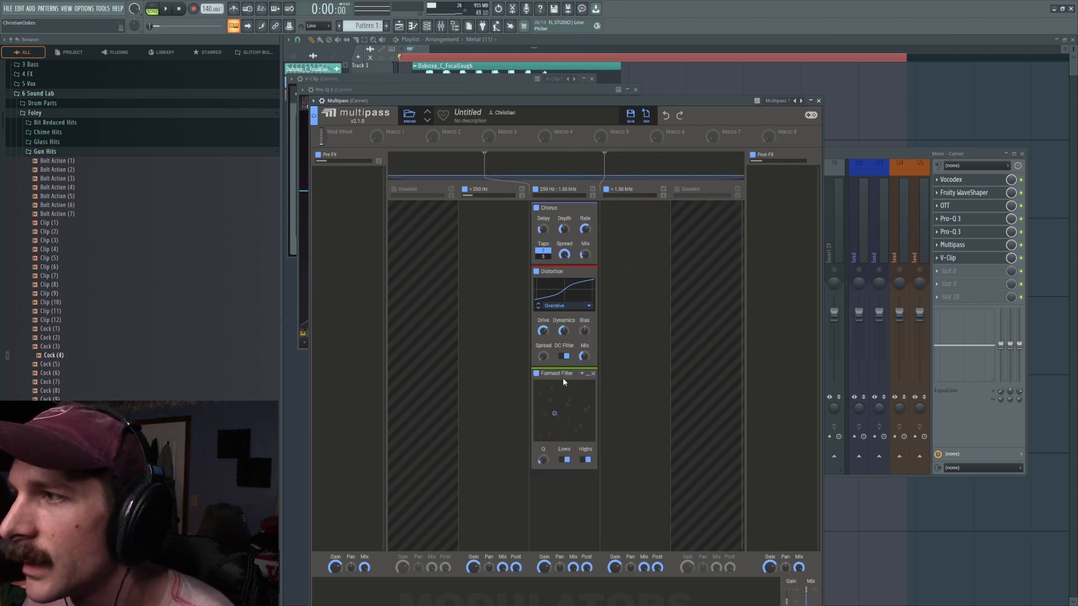
Move the Formant Filter to Multipass's upper band and compare the sound with it bypassed and active.
{"action": "left_click_drag", "start_coordinate": [564, 375], "coordinate": [662, 241]}
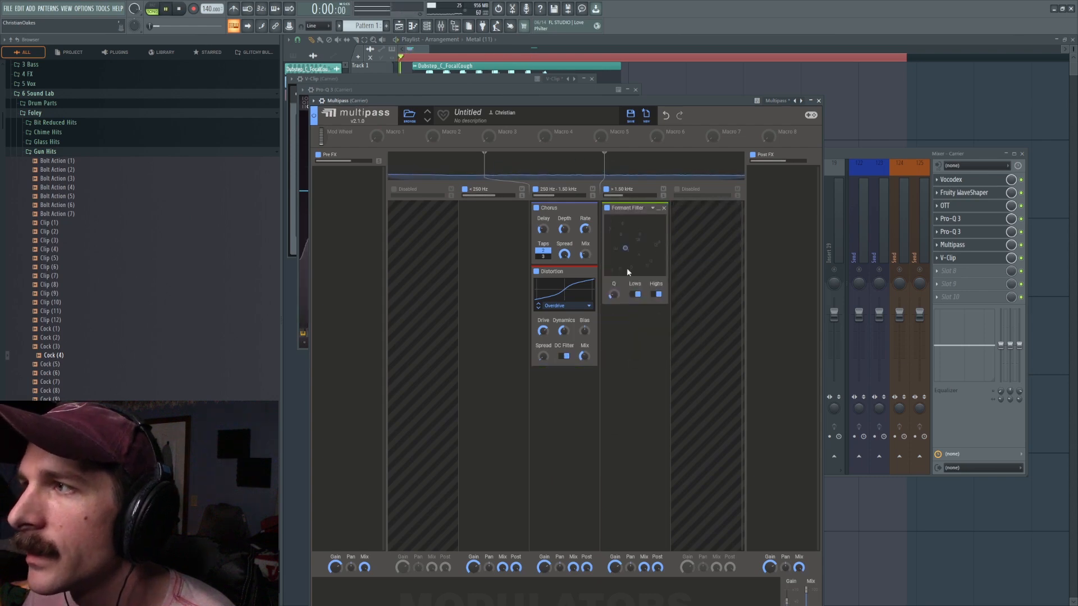
{"action": "left_click", "coordinate": [607, 208]}
{"action": "key", "text": "space"}
{"action": "left_click", "coordinate": [607, 208]}
{"action": "key", "text": "space"}
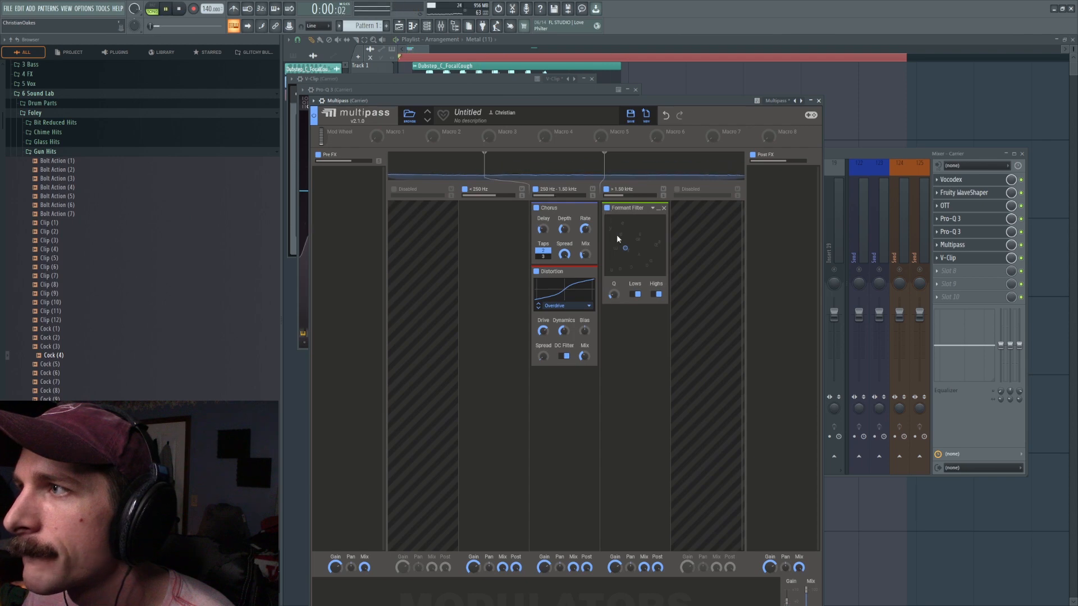
Add a Disperser to Multipass, place it in the Pre FX lane, adjust its amount and audition the sound.
{"action": "left_click_drag", "start_coordinate": [542, 104], "coordinate": [553, 74]}
{"action": "left_click", "coordinate": [654, 303]}
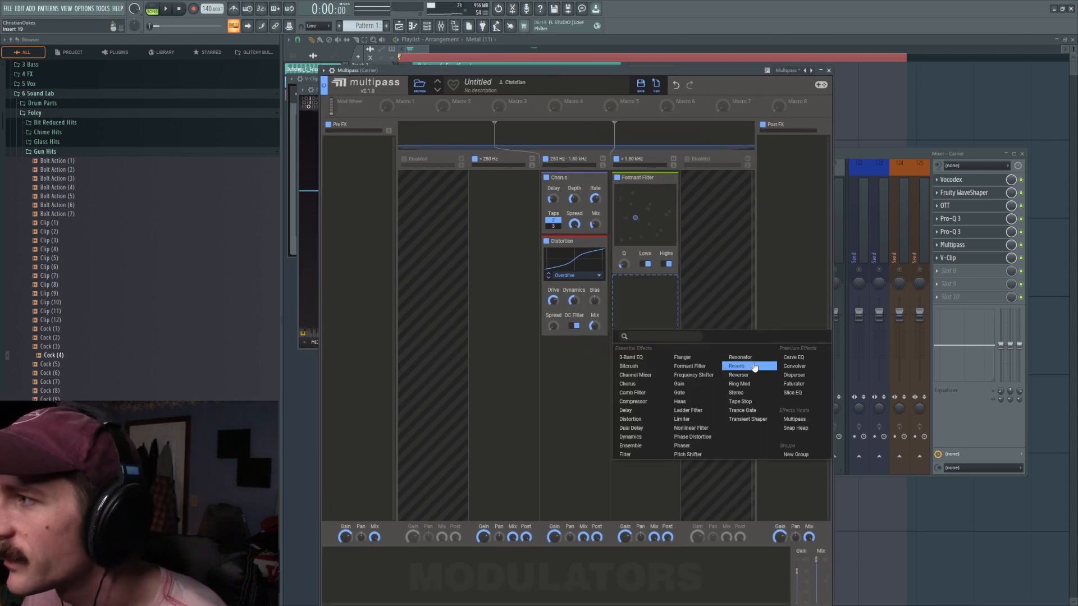
{"action": "left_click", "coordinate": [794, 375]}
{"action": "left_click_drag", "start_coordinate": [646, 282], "coordinate": [350, 162]}
{"action": "key", "text": "space"}
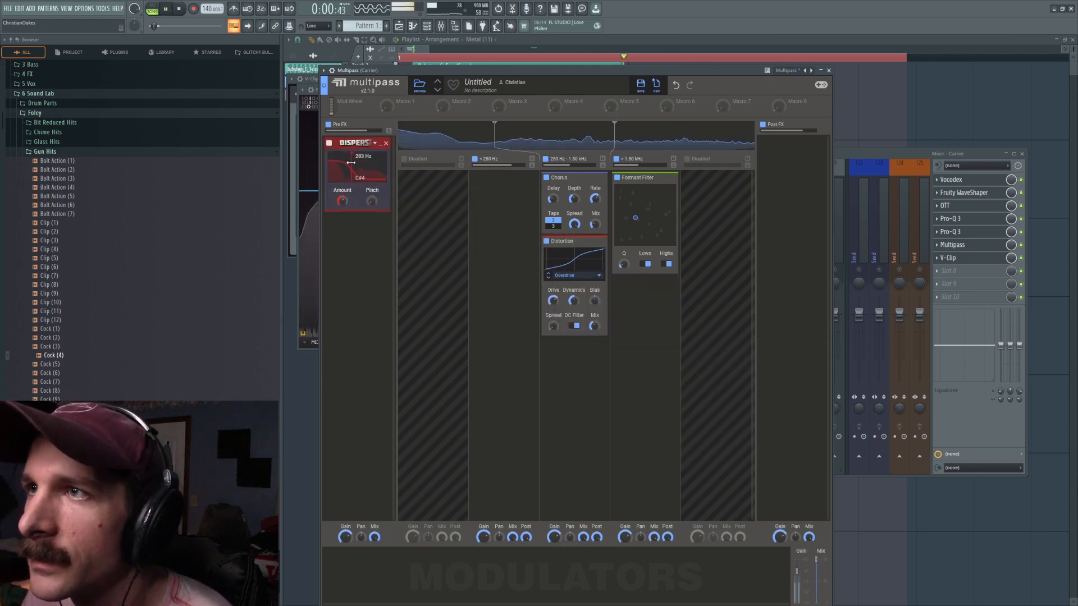
{"action": "key", "text": "space"}
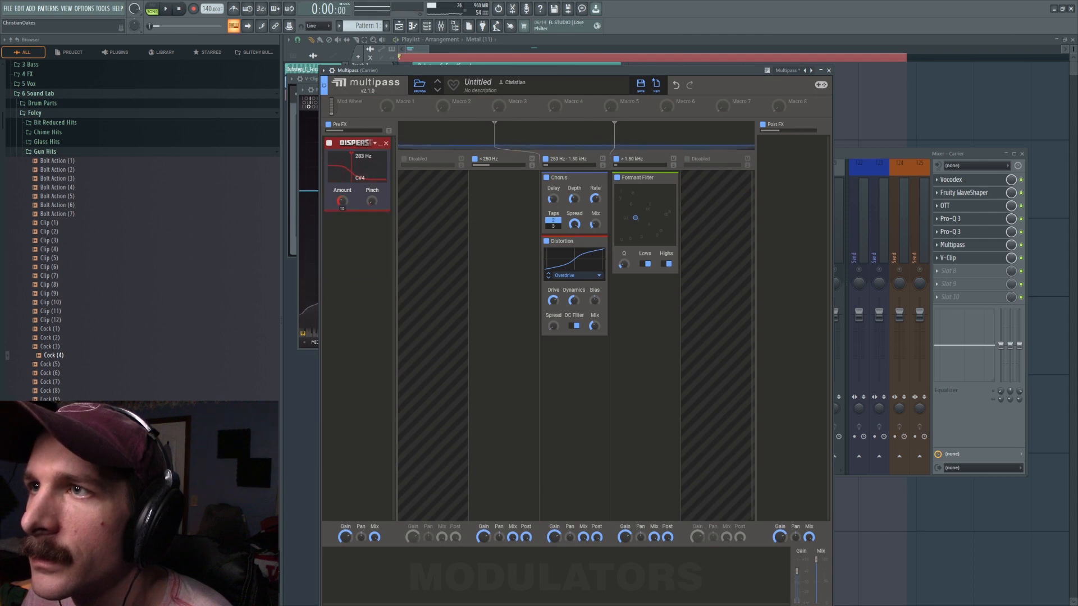
{"action": "key", "text": "space"}
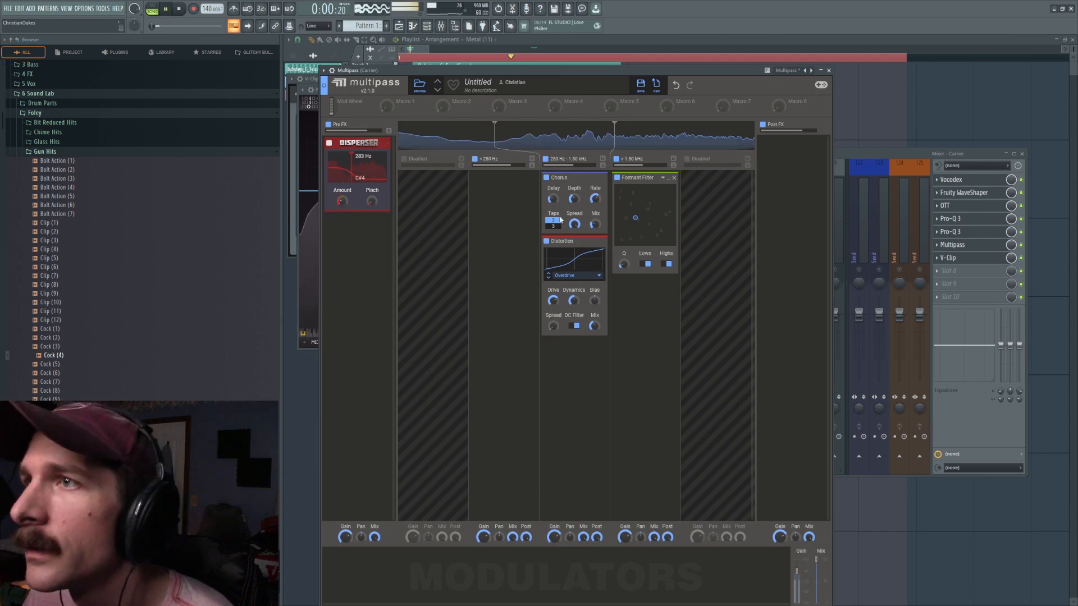
{"action": "key", "text": "space"}
Add a Resonator below the Disperser in Pre FX, tune it to C 1 and lower its mix.
{"action": "left_click", "coordinate": [378, 257]}
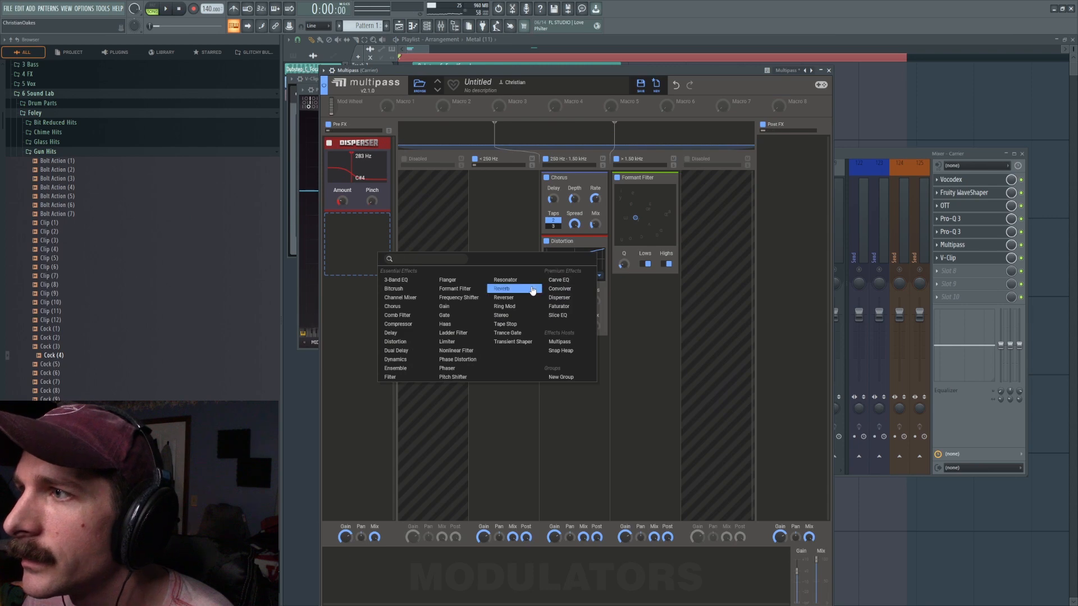
{"action": "left_click", "coordinate": [501, 279]}
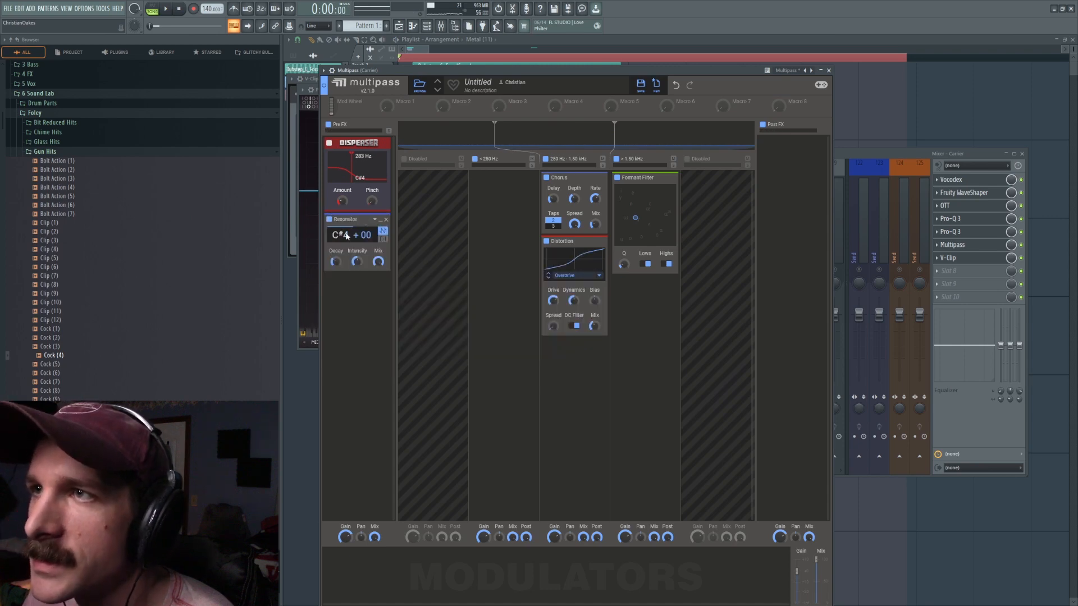
{"action": "left_click", "coordinate": [425, 61]}
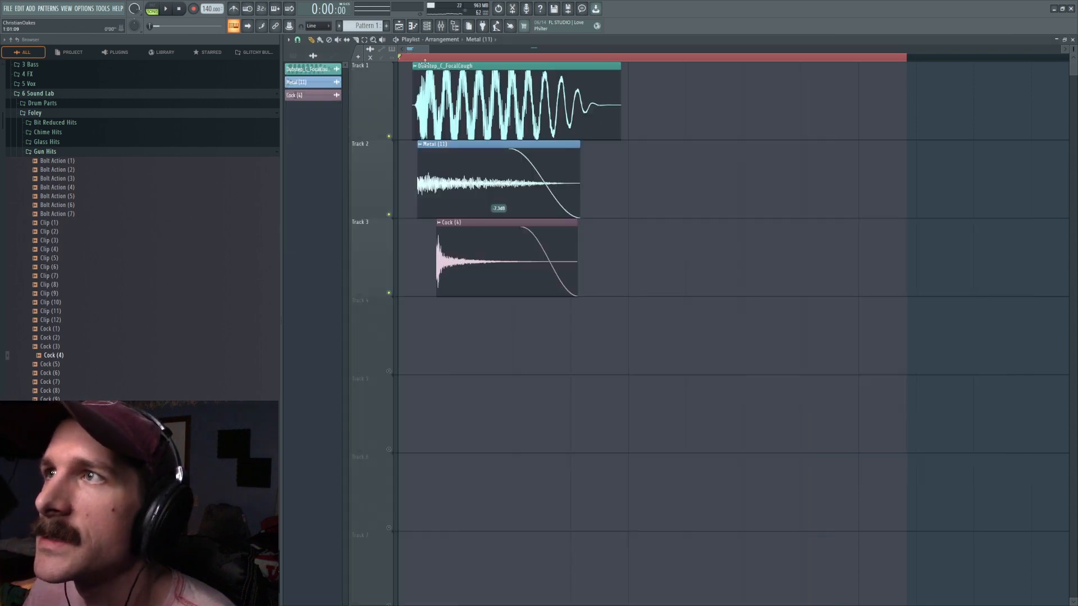
{"action": "double_click", "coordinate": [455, 91]}
{"action": "left_click", "coordinate": [441, 27]}
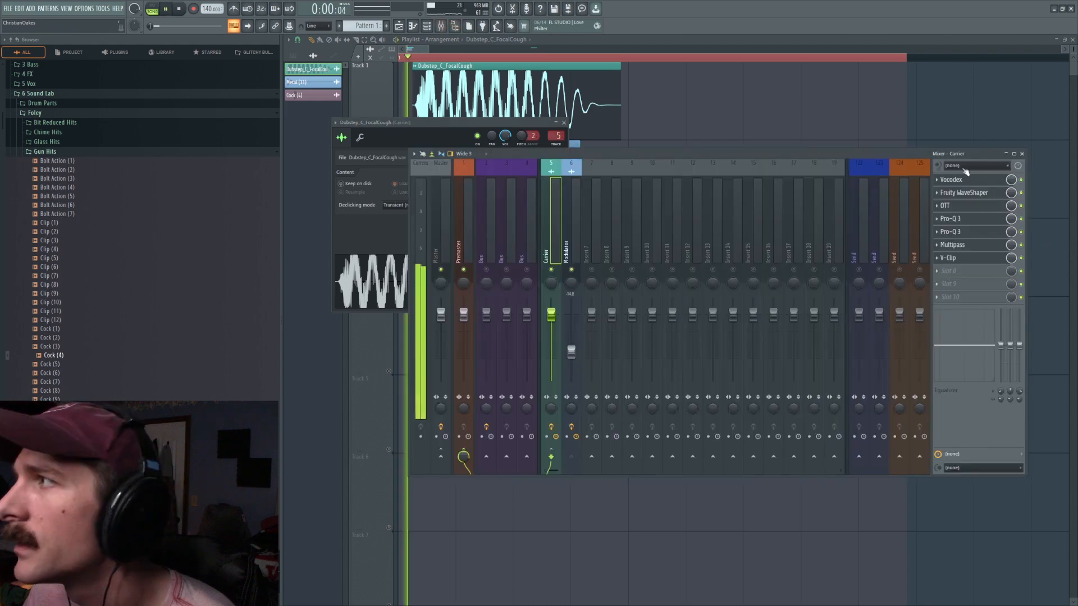
{"action": "left_click", "coordinate": [965, 248]}
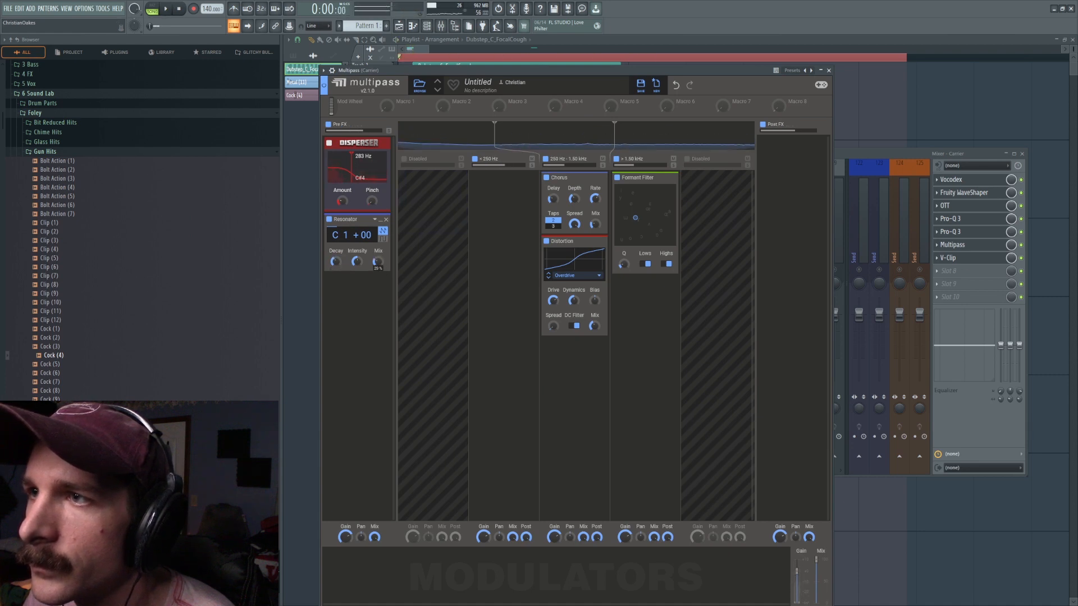
Move the Resonator below the Formant Filter in Multipass's upper band and audition it.
{"action": "left_click_drag", "start_coordinate": [347, 220], "coordinate": [657, 284]}
{"action": "key", "text": "space"}
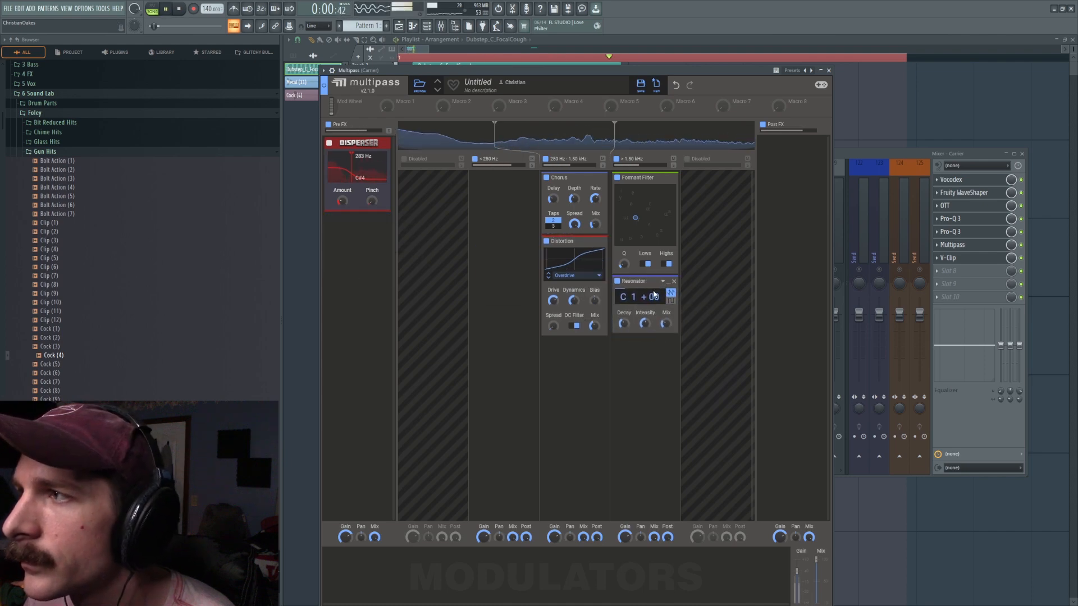
{"action": "key", "text": "space"}
Add a Bitcrush below the Resonator in the upper band, set its rate to 31.2 kHz and lower its bits.
{"action": "left_click", "coordinate": [646, 340]}
{"action": "left_click", "coordinate": [635, 397]}
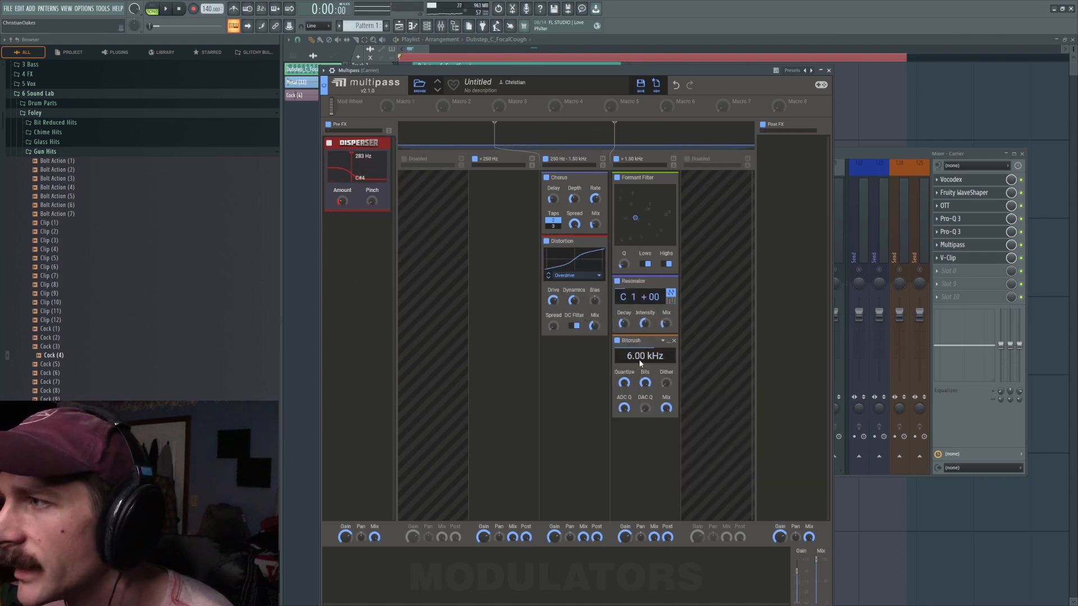
{"action": "key", "text": "space"}
{"action": "scroll", "coordinate": [639, 356], "scroll_direction": "up", "scroll_amount": 5}
{"action": "scroll", "coordinate": [639, 357], "scroll_direction": "down", "scroll_amount": 3}
{"action": "scroll", "coordinate": [646, 384], "scroll_direction": "down", "scroll_amount": 4}
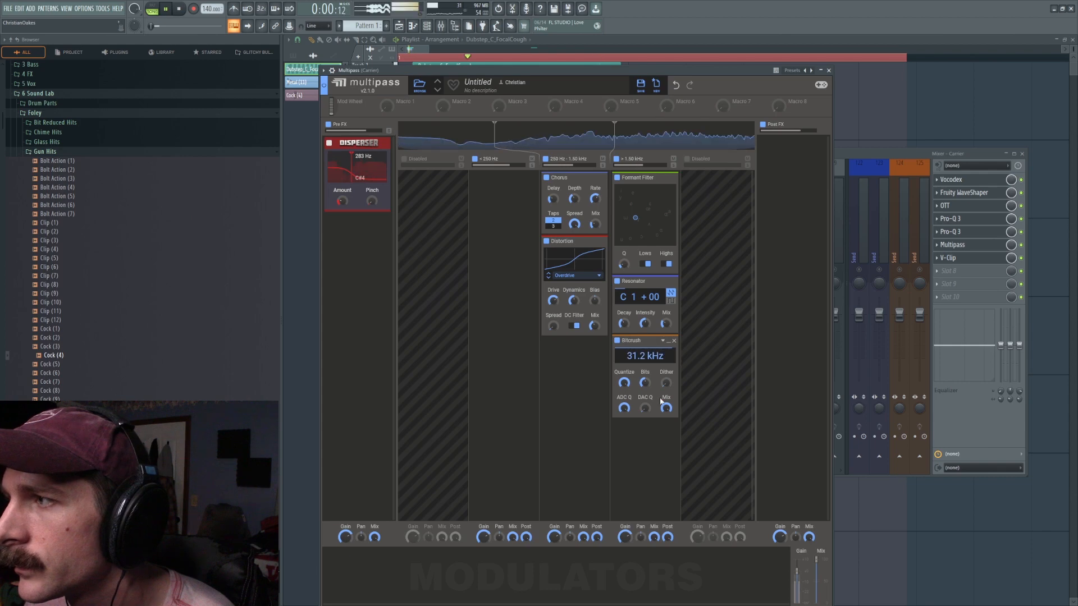
Add a second OTT after V-Clip on the Carrier, with time at 1000 % and depth at 30 %, comparing by playback.
{"action": "left_click", "coordinate": [941, 284]}
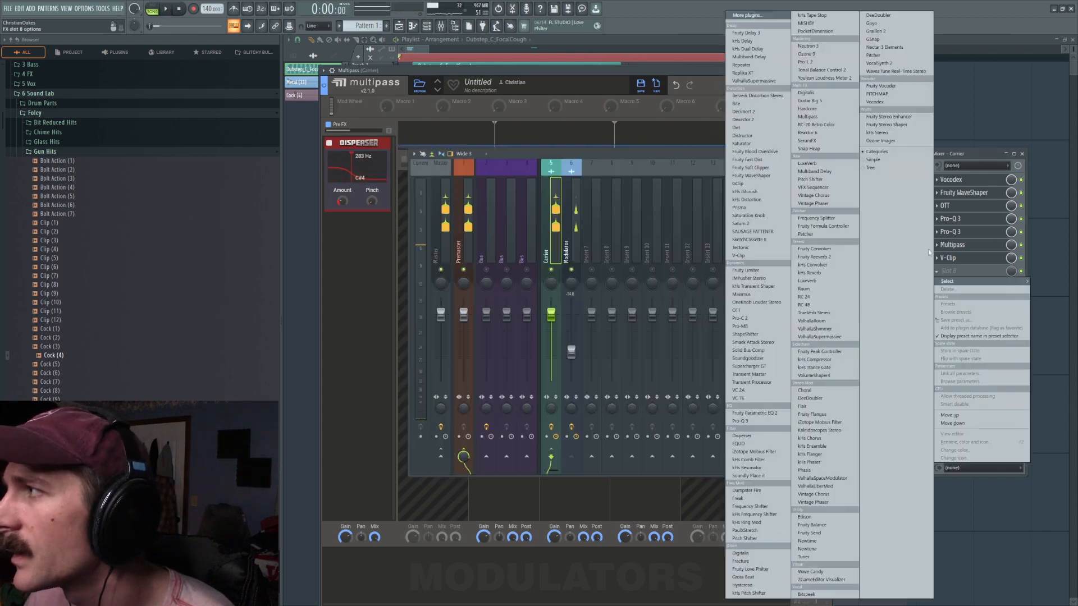
{"action": "left_click", "coordinate": [744, 313]}
{"action": "key", "text": "space"}
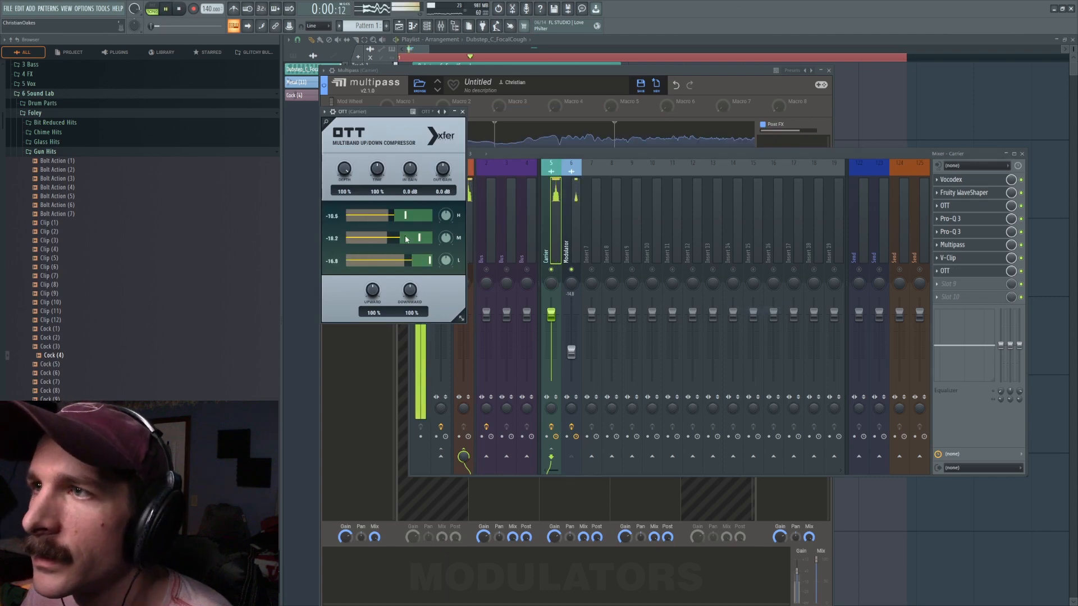
{"action": "key", "text": "space"}
{"action": "key", "text": "space"}
{"action": "key", "text": "space"}
{"action": "key", "text": "space"}
{"action": "key", "text": "space"}
{"action": "left_click_drag", "start_coordinate": [377, 170], "coordinate": [380, 127]}
{"action": "left_click_drag", "start_coordinate": [343, 169], "coordinate": [345, 225]}
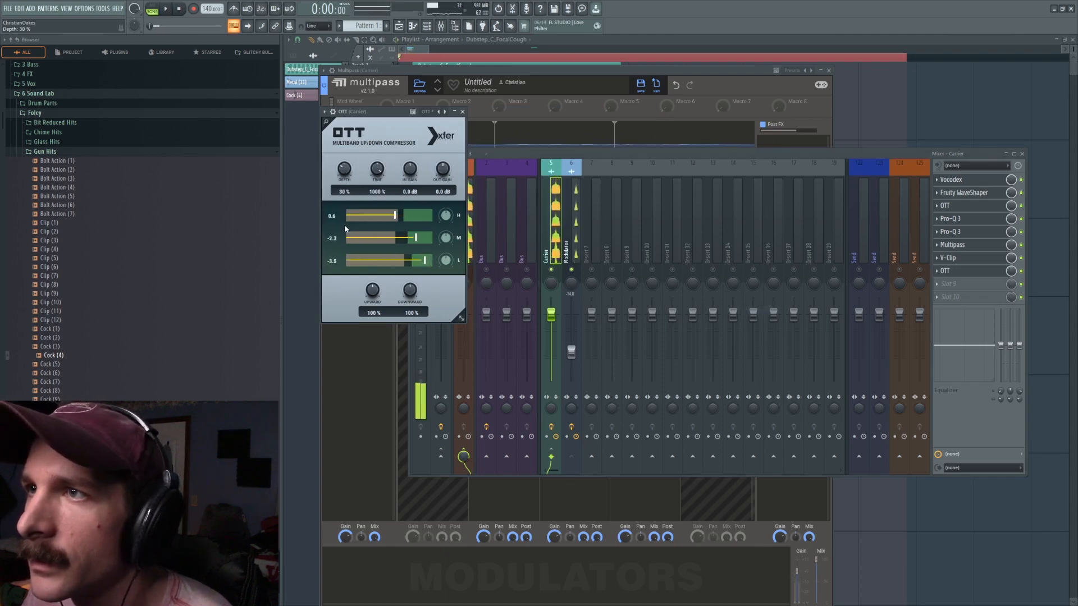
Shift the last OTT on the Carrier down one slot and insert Fruity Convolver between V-Clip and OTT.
{"action": "left_click", "coordinate": [570, 239]}
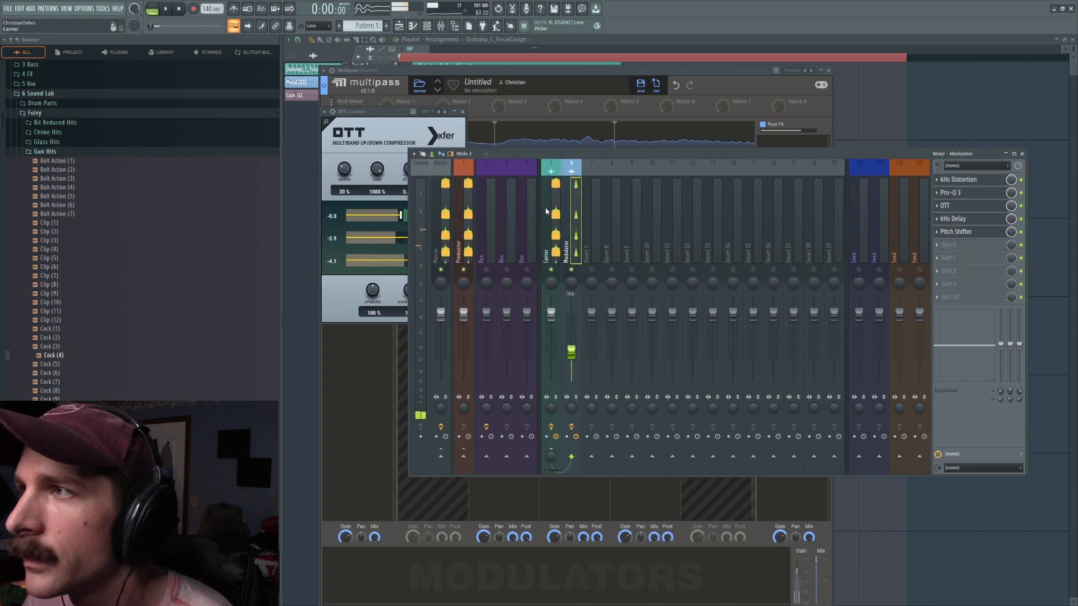
{"action": "left_click", "coordinate": [548, 215]}
{"action": "left_click", "coordinate": [955, 248]}
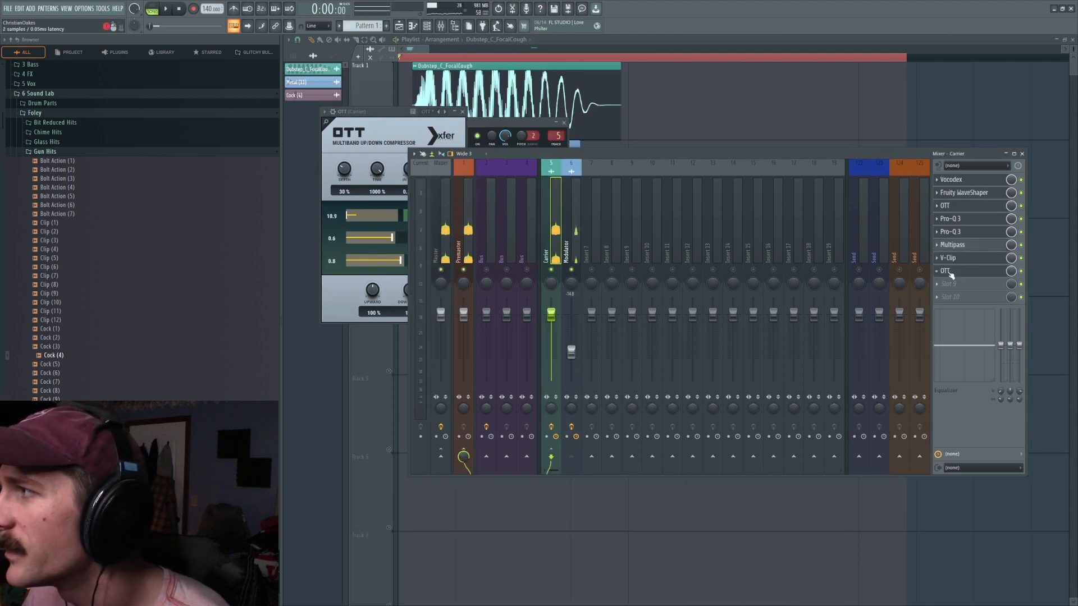
{"action": "left_click_drag", "start_coordinate": [945, 273], "coordinate": [945, 276]}
{"action": "left_click", "coordinate": [955, 271]}
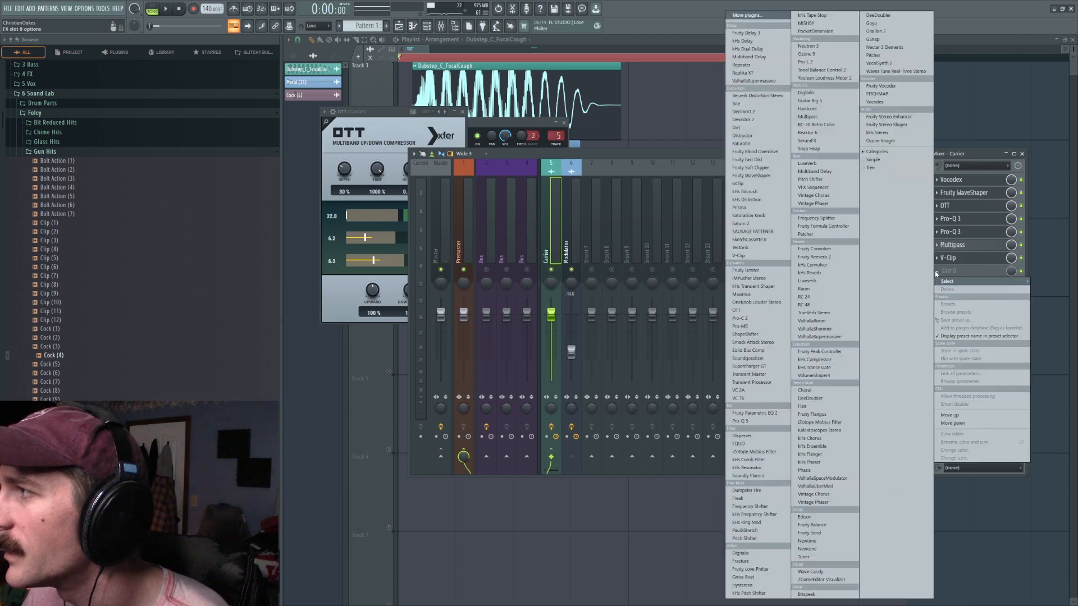
{"action": "left_click", "coordinate": [818, 250]}
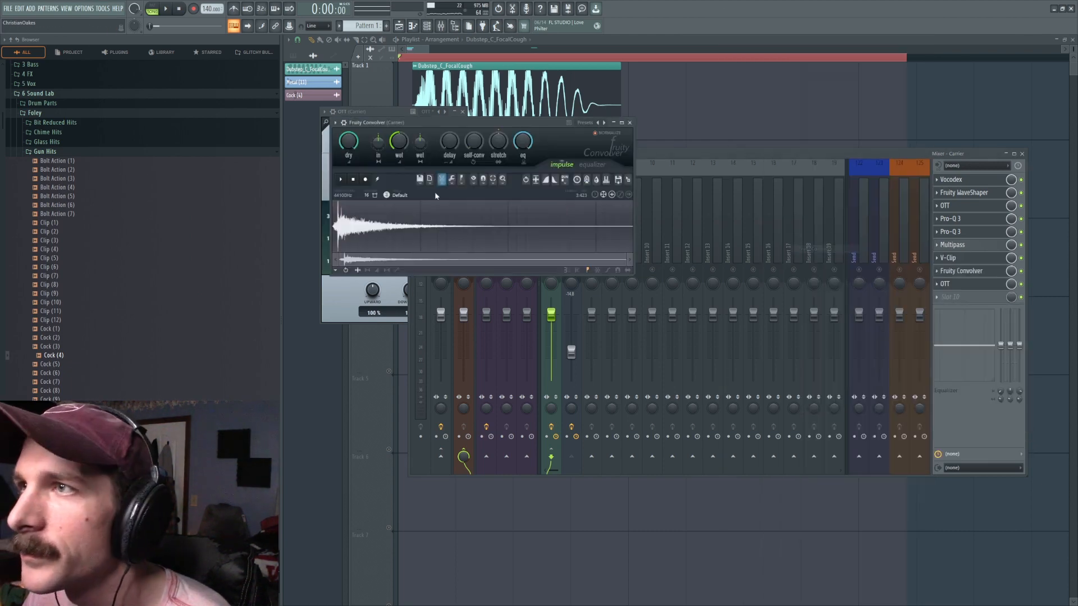
Audition the Gun Hits foley samples and pick Flick 2 for the Convolver's impulse.
{"action": "left_click", "coordinate": [594, 165]}
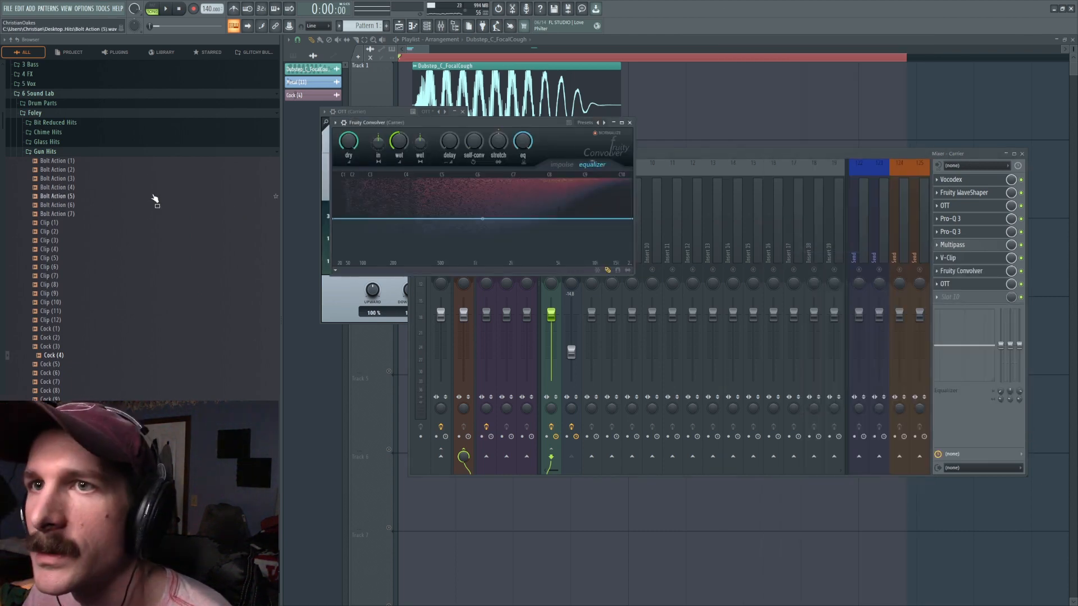
{"action": "left_click", "coordinate": [74, 242]}
{"action": "left_click", "coordinate": [73, 312]}
{"action": "left_click", "coordinate": [72, 372]}
{"action": "left_click", "coordinate": [72, 461]}
{"action": "scroll", "coordinate": [72, 461], "scroll_direction": "down", "scroll_amount": 2}
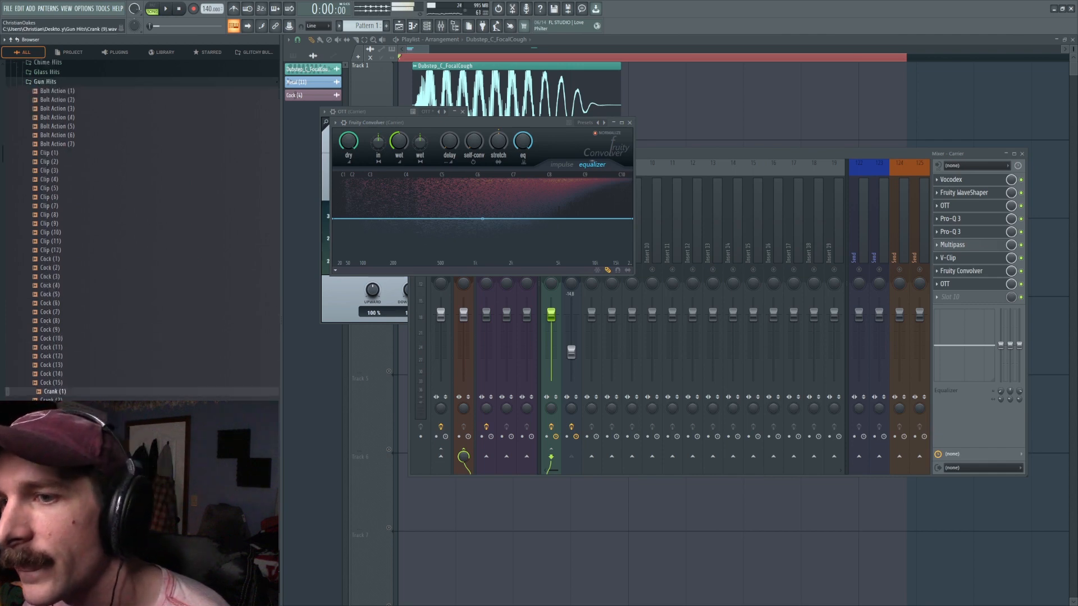
{"action": "scroll", "coordinate": [71, 461], "scroll_direction": "down", "scroll_amount": 1}
{"action": "scroll", "coordinate": [63, 375], "scroll_direction": "down", "scroll_amount": 4}
{"action": "left_click", "coordinate": [62, 373]}
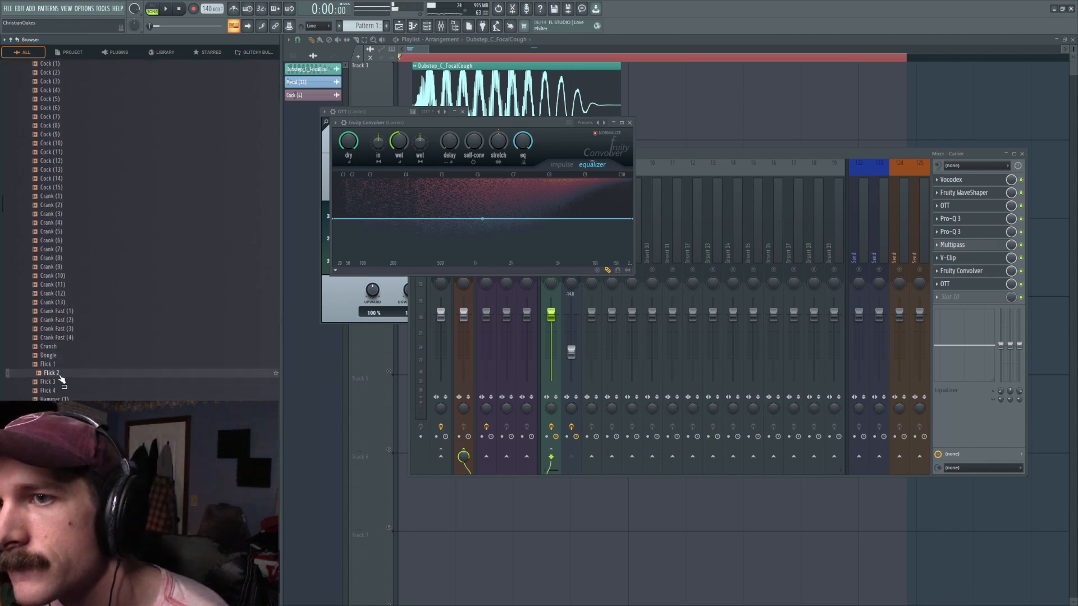
Load Flick 2 as the Convolver's impulse, turn the dry level down and audition the wet signal.
{"action": "left_click", "coordinate": [562, 164]}
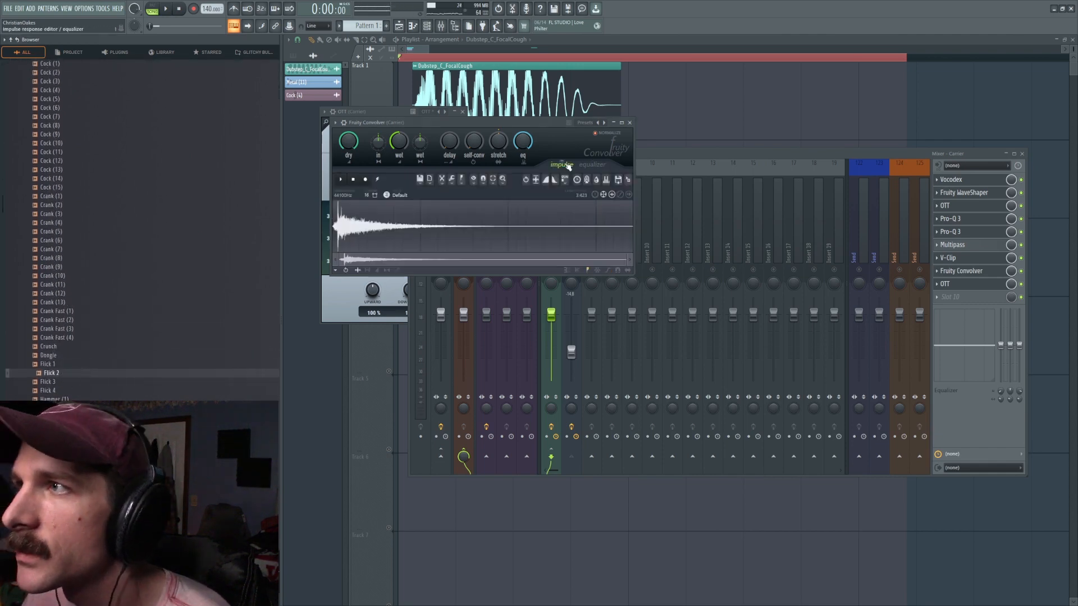
{"action": "left_click_drag", "start_coordinate": [431, 262], "coordinate": [431, 262]}
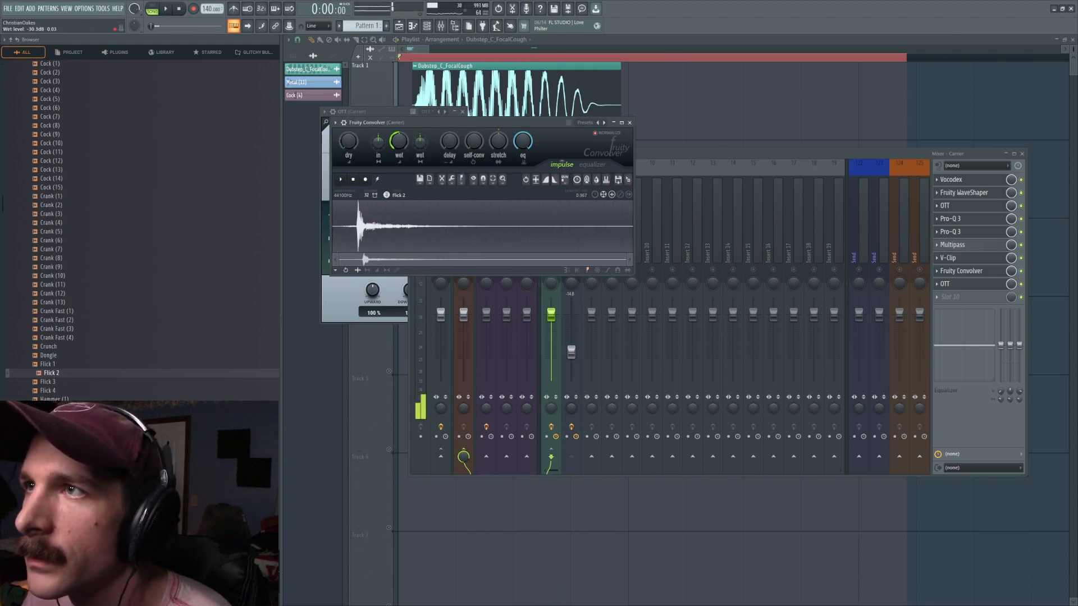
{"action": "key", "text": "space"}
{"action": "key", "text": "space"}
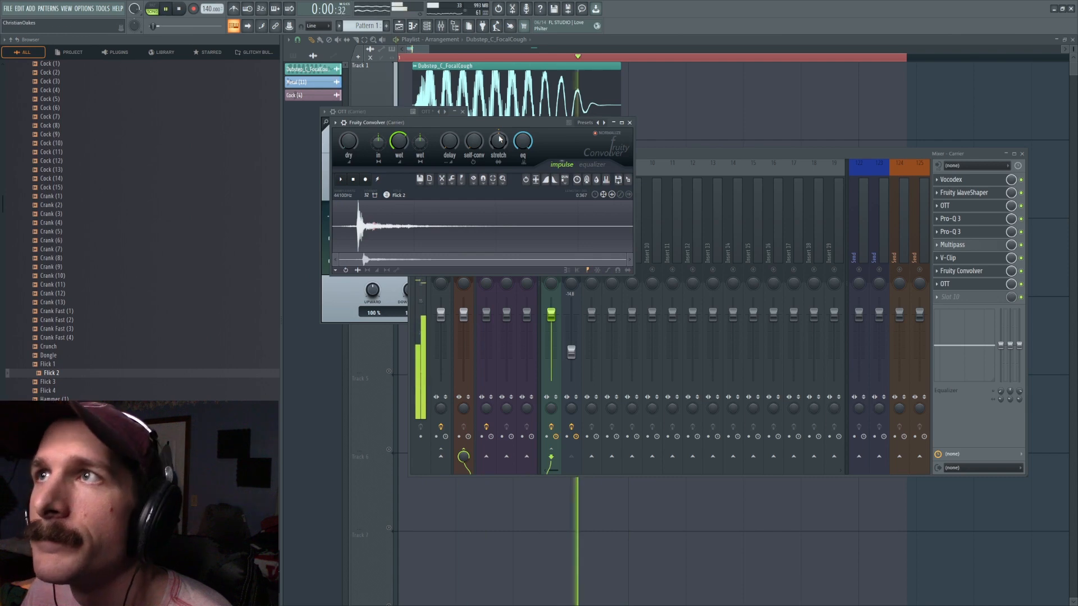
Apply an Amp adjustment to the Flick 2 impulse's stereo channels and raise the Convolver's stretch ratio.
{"action": "left_click", "coordinate": [452, 182]}
{"action": "left_click", "coordinate": [483, 302]}
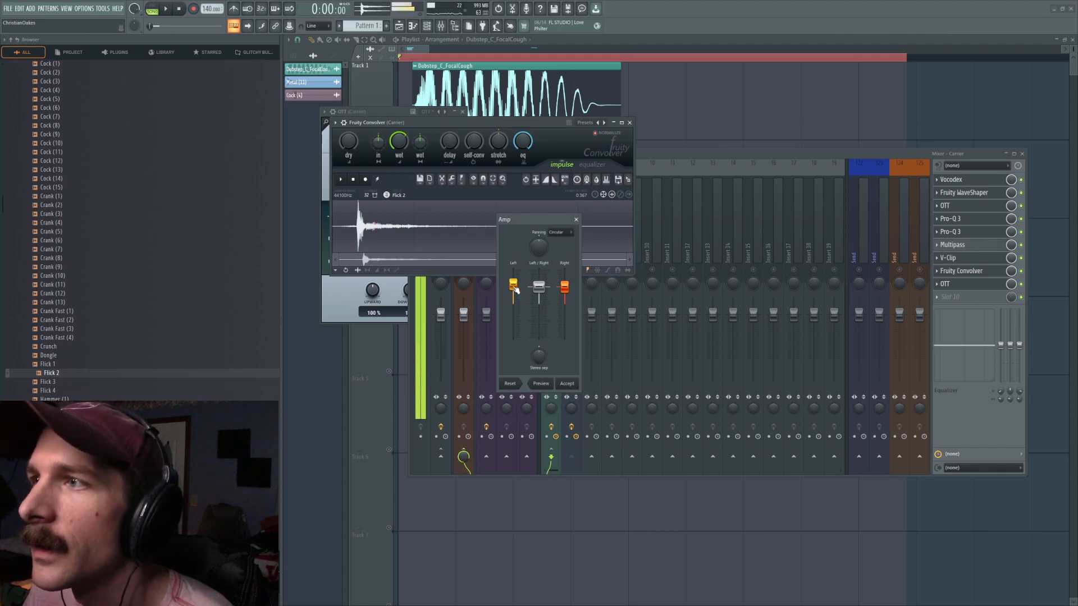
{"action": "left_click", "coordinate": [568, 385]}
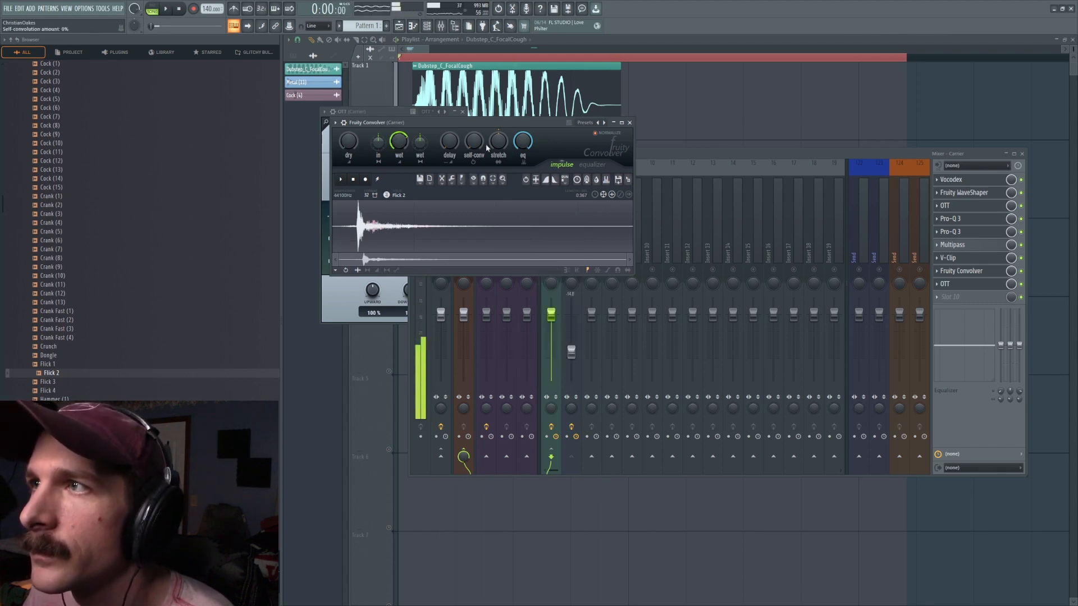
{"action": "left_click_drag", "start_coordinate": [499, 144], "coordinate": [499, 136]}
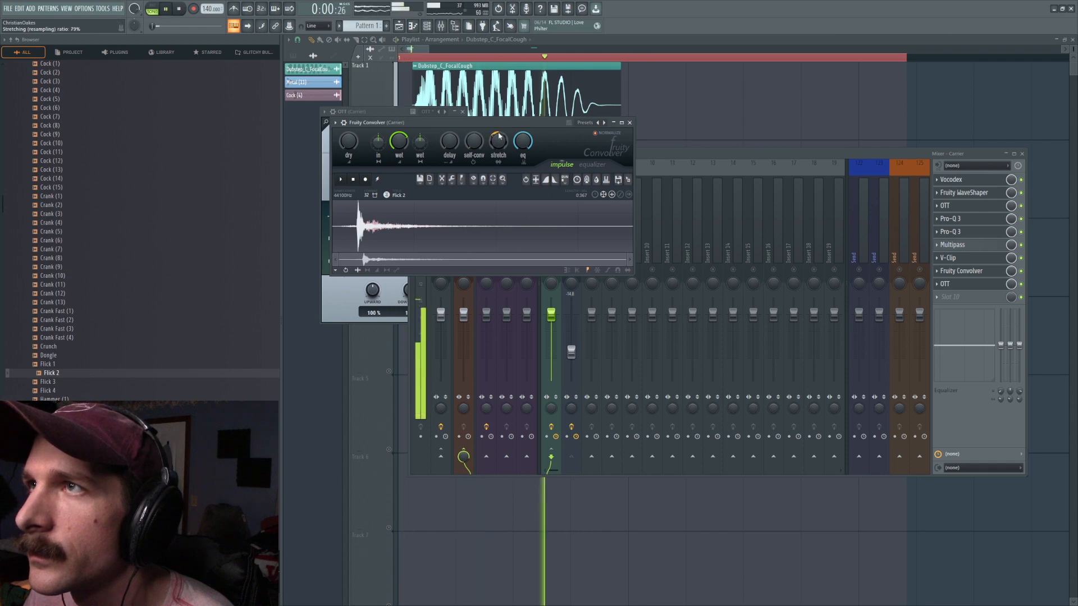
Roll off the low frequencies in the Convolver's equalizer curve and audition the cut.
{"action": "left_click", "coordinate": [593, 165]}
{"action": "left_click_drag", "start_coordinate": [476, 221], "coordinate": [266, 323]}
{"action": "key", "text": "space"}
{"action": "key", "text": "space"}
{"action": "left_click_drag", "start_coordinate": [466, 223], "coordinate": [429, 240]}
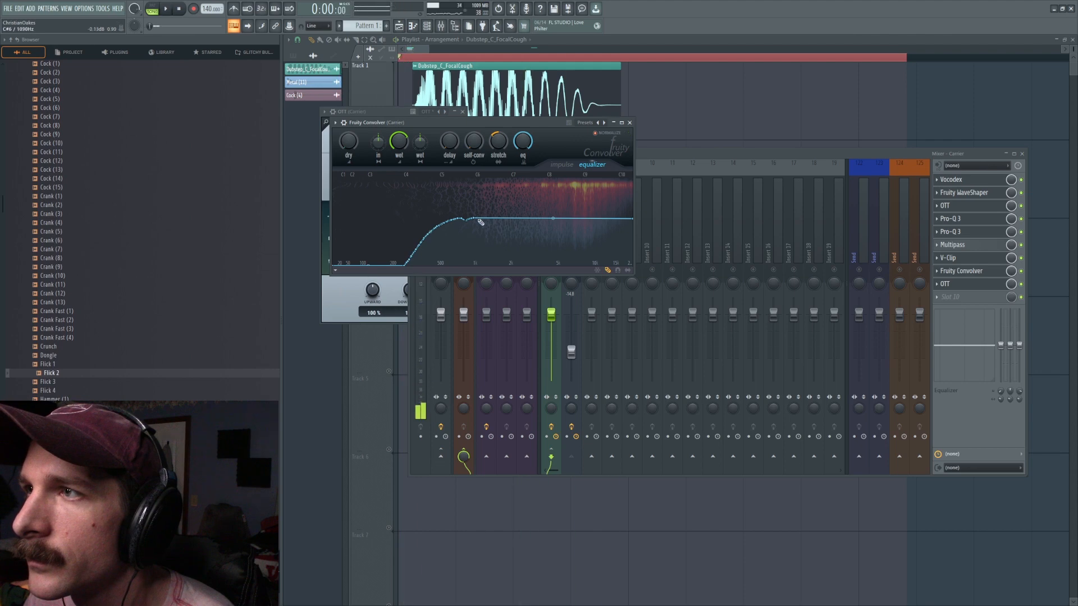
Reset the Convolver's dry level to its default and audition the blend with the wet signal.
{"action": "right_click", "coordinate": [350, 144]}
{"action": "left_click", "coordinate": [363, 150]}
{"action": "key", "text": "space"}
{"action": "key", "text": "space"}
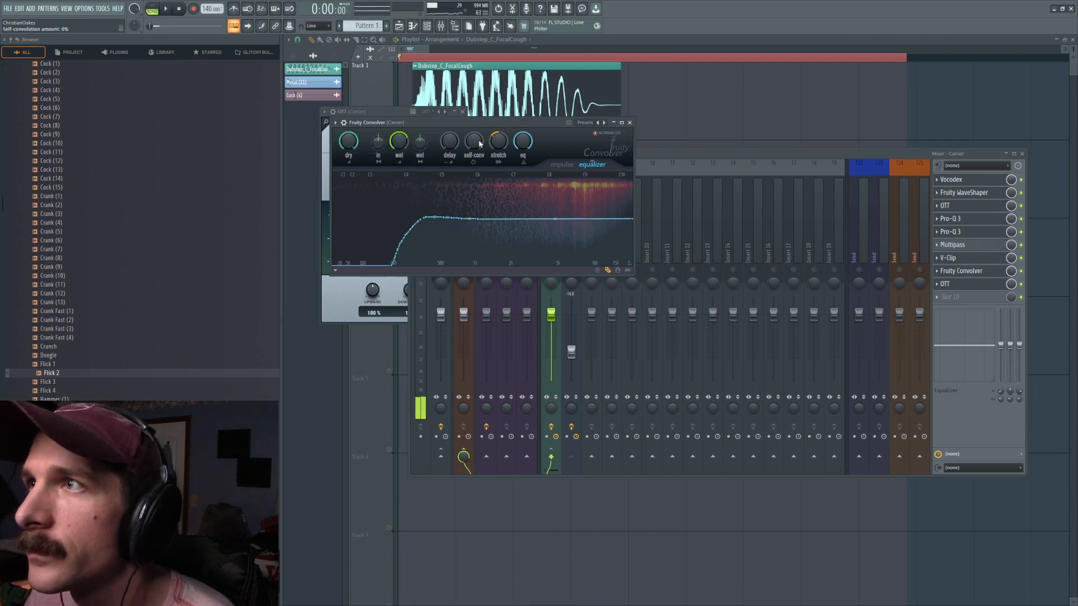
{"action": "right_click", "coordinate": [382, 145]}
{"action": "left_click", "coordinate": [396, 151]}
{"action": "key", "text": "space"}
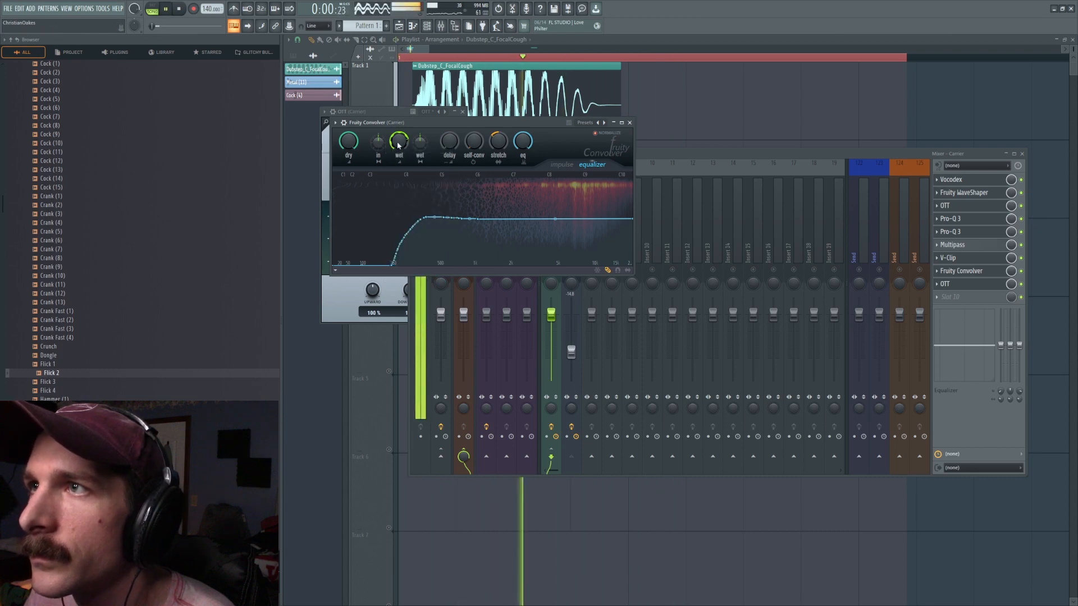
{"action": "key", "text": "space"}
Try Fruity Fast Dist in the Carrier's last effect slot, adjusting its mix while auditioning.
{"action": "left_click", "coordinate": [954, 297]}
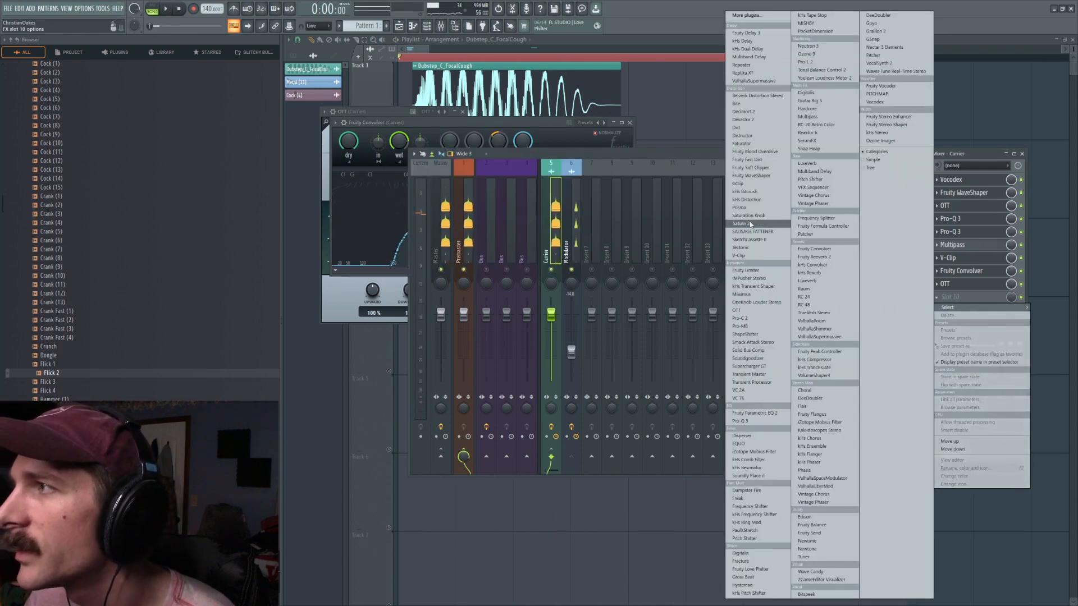
{"action": "left_click", "coordinate": [752, 162]}
{"action": "left_click_drag", "start_coordinate": [417, 157], "coordinate": [420, 163]}
{"action": "key", "text": "space"}
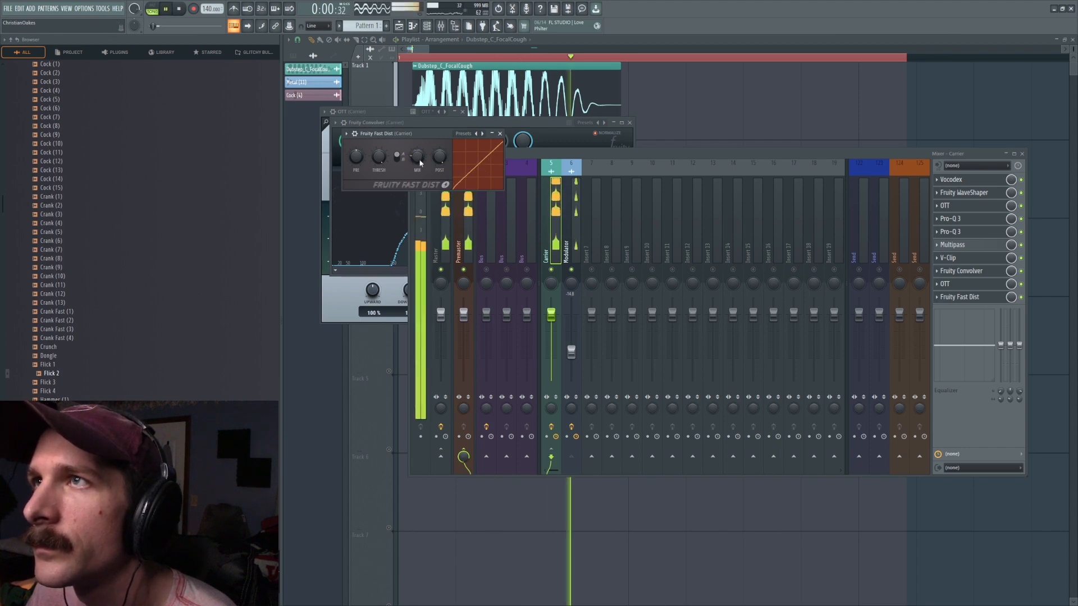
{"action": "key", "text": "space"}
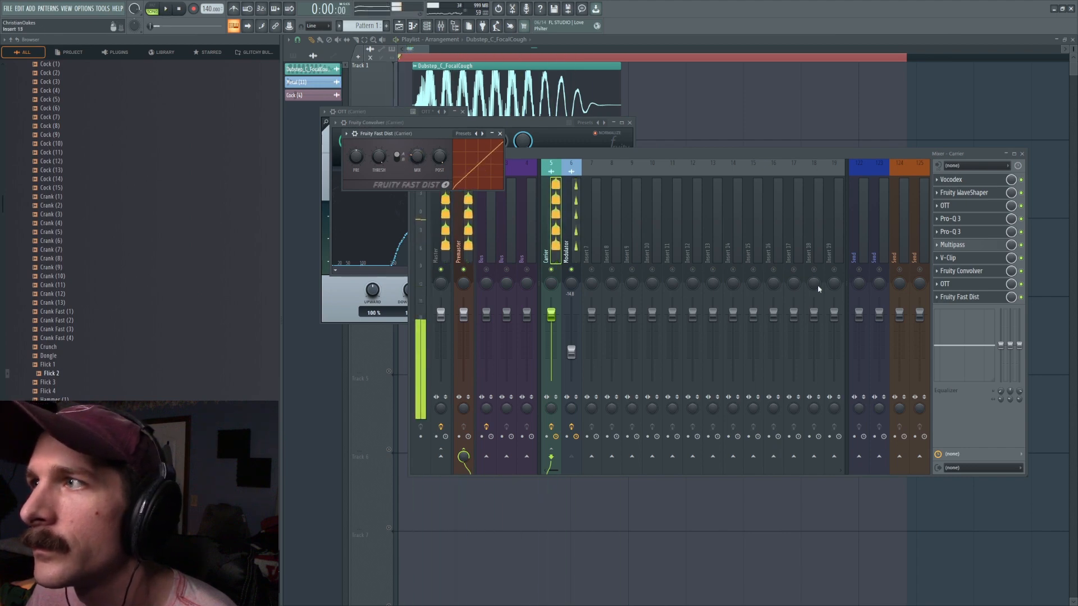
Replace Fruity Fast Dist on the Carrier with V-Clip.
{"action": "left_click", "coordinate": [945, 302]}
{"action": "left_click", "coordinate": [752, 253]}
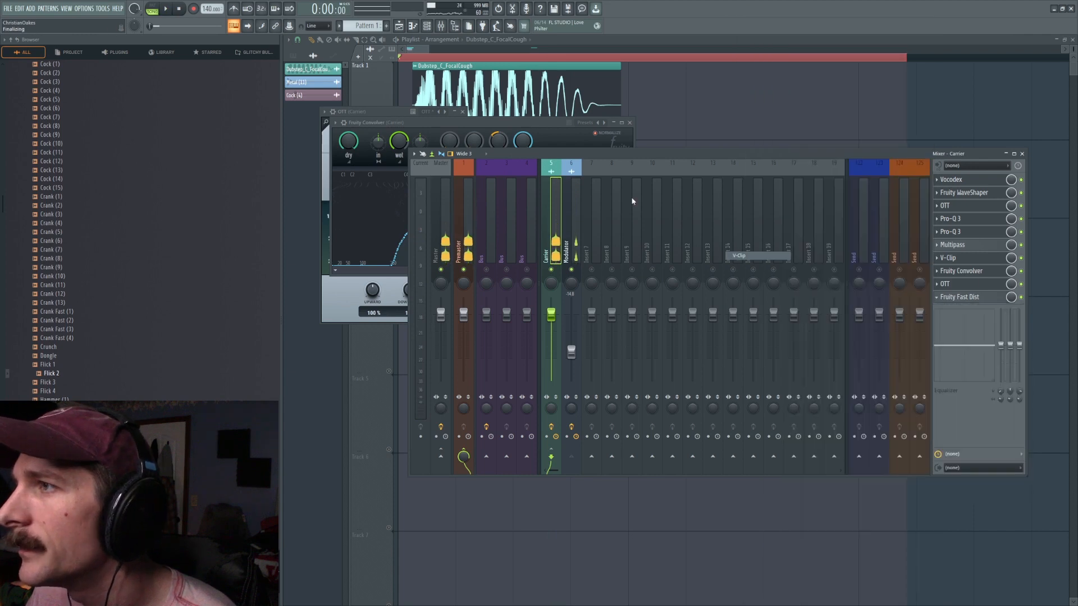
Adjust V-Clip's soft knee and raise its input to about 2.28 dB while auditioning.
{"action": "left_click_drag", "start_coordinate": [492, 278], "coordinate": [505, 247]}
{"action": "key", "text": "space"}
{"action": "key", "text": "space"}
{"action": "key", "text": "space"}
{"action": "key", "text": "space"}
{"action": "key", "text": "space"}
{"action": "left_click_drag", "start_coordinate": [397, 235], "coordinate": [397, 231]}
{"action": "key", "text": "space"}
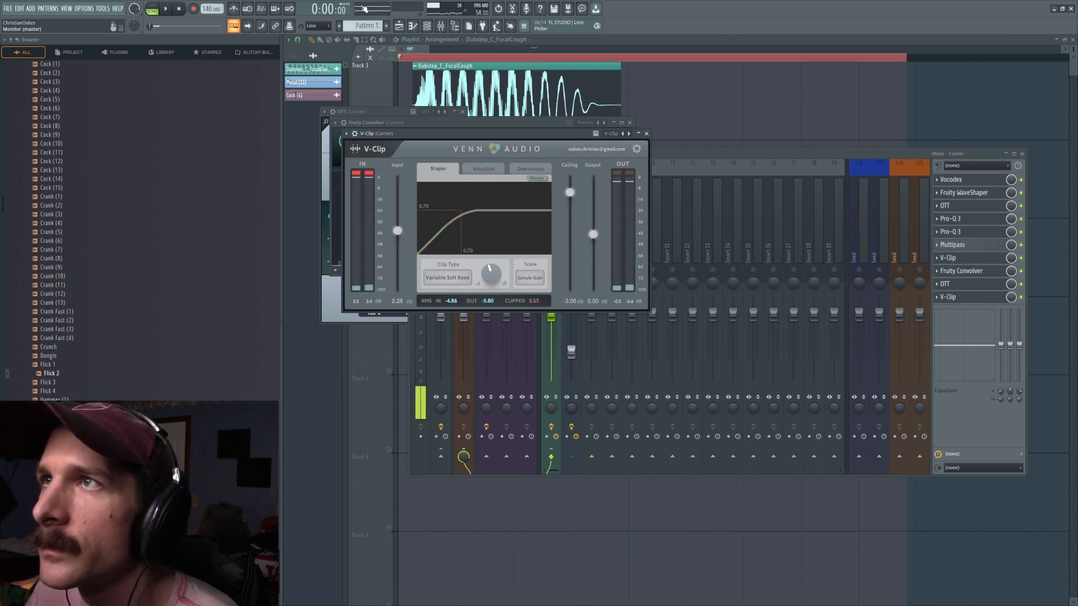
{"action": "key", "text": "space"}
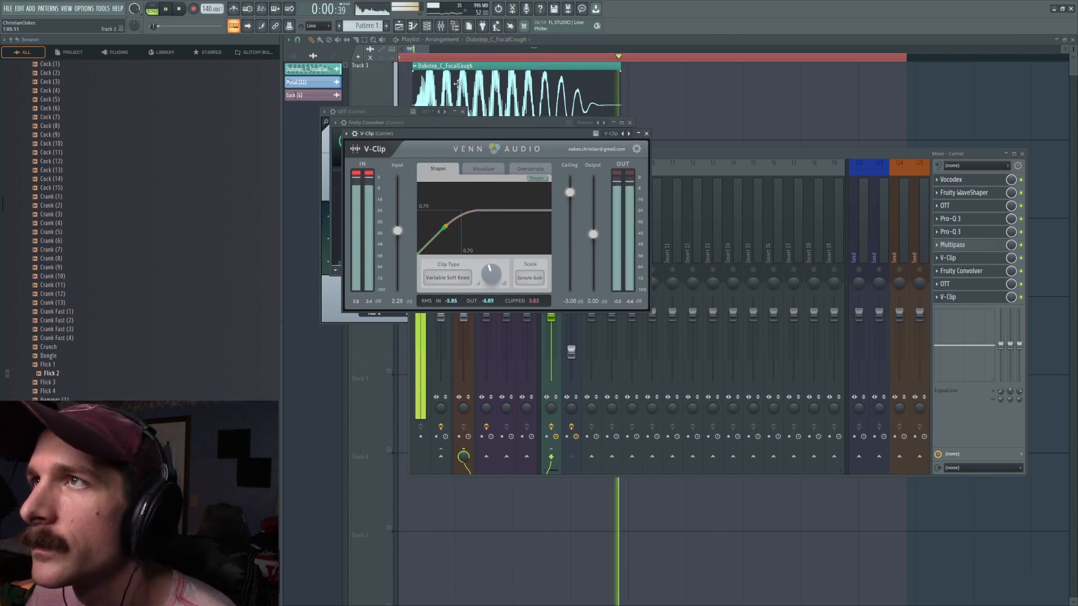
{"action": "key", "text": "space"}
Add a fifth band to the Carrier's first Pro-Q 3 as a bell boosting the highs by about 4.4 dB.
{"action": "left_click", "coordinate": [966, 221]}
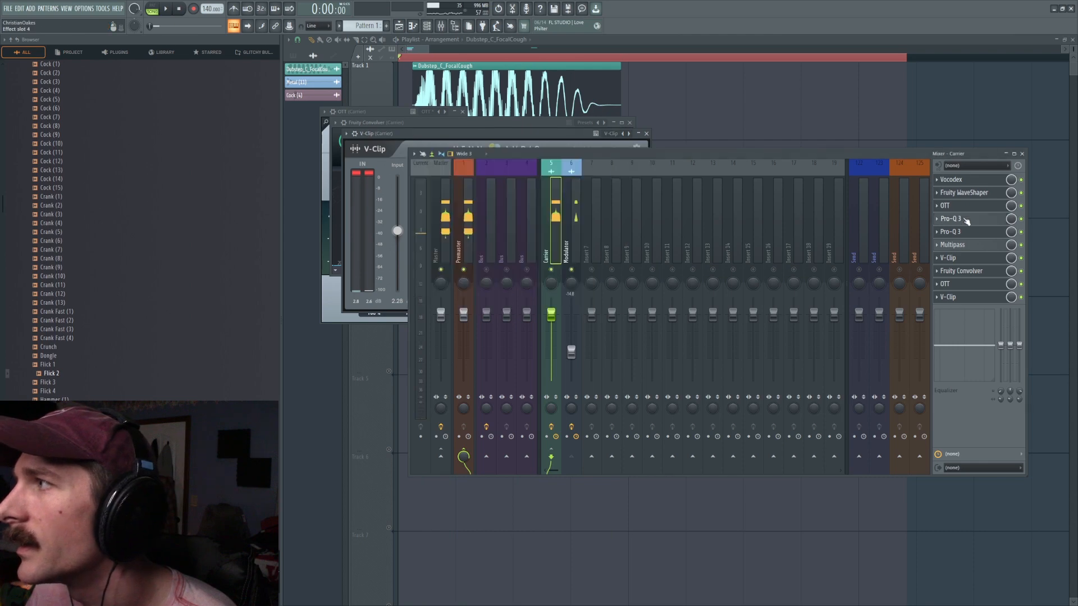
{"action": "left_click", "coordinate": [966, 220]}
{"action": "left_click", "coordinate": [673, 247]}
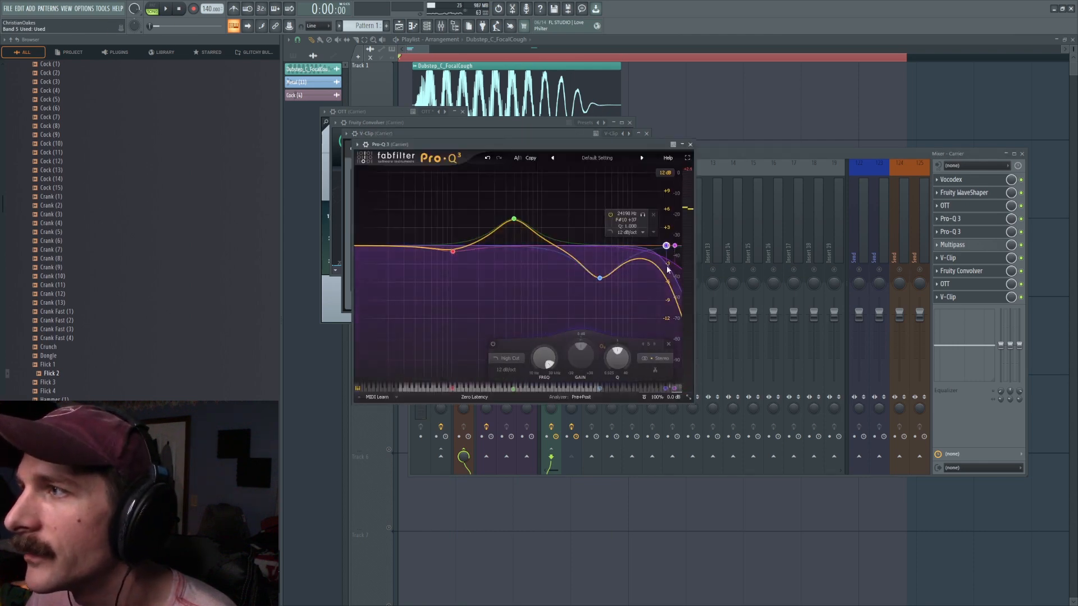
{"action": "left_click_drag", "start_coordinate": [667, 252], "coordinate": [673, 252]}
{"action": "left_click", "coordinate": [668, 344]}
{"action": "double_click", "coordinate": [611, 241]}
{"action": "left_click_drag", "start_coordinate": [611, 241], "coordinate": [648, 216]}
{"action": "scroll", "coordinate": [622, 222], "scroll_direction": "down", "scroll_amount": 6}
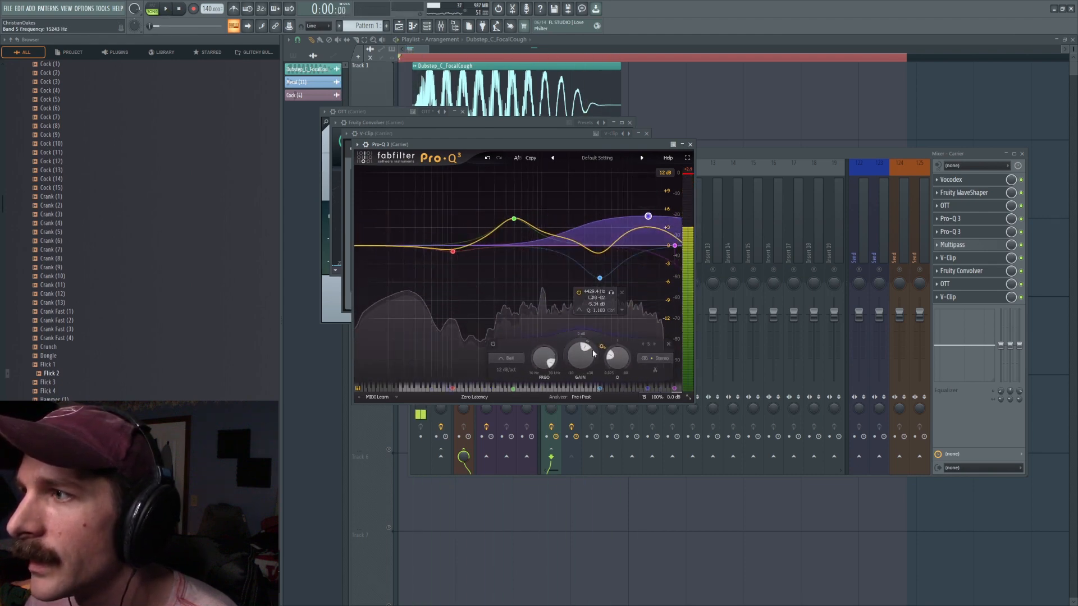
Create an automation clip for the Pro-Q 3 band 5 frequency and add a low point just beyond the bass clip's end.
{"action": "right_click", "coordinate": [541, 357]}
{"action": "left_click", "coordinate": [565, 407]}
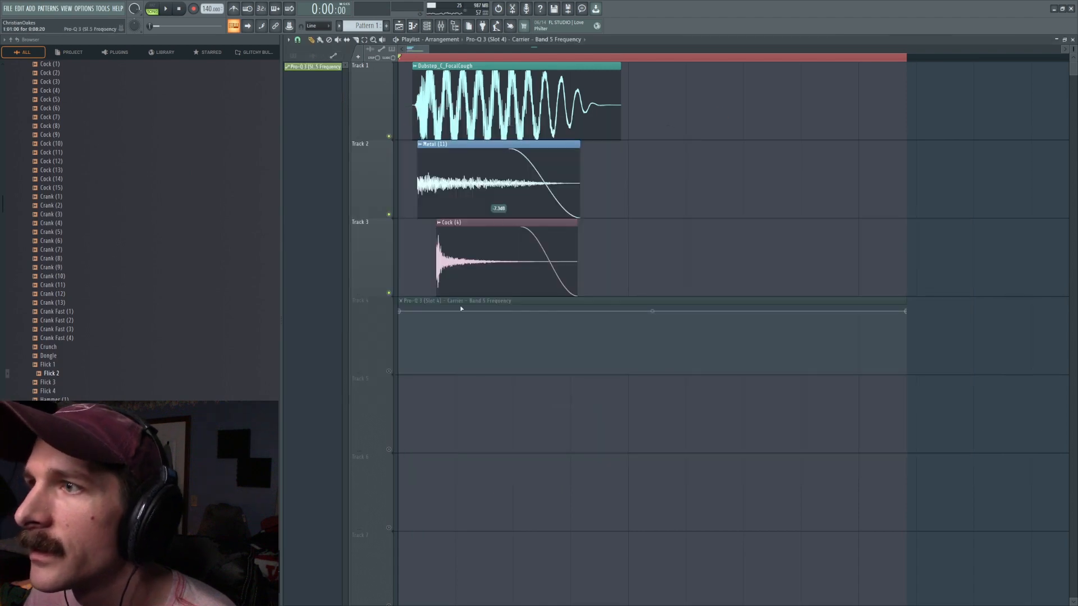
{"action": "left_click", "coordinate": [389, 370]}
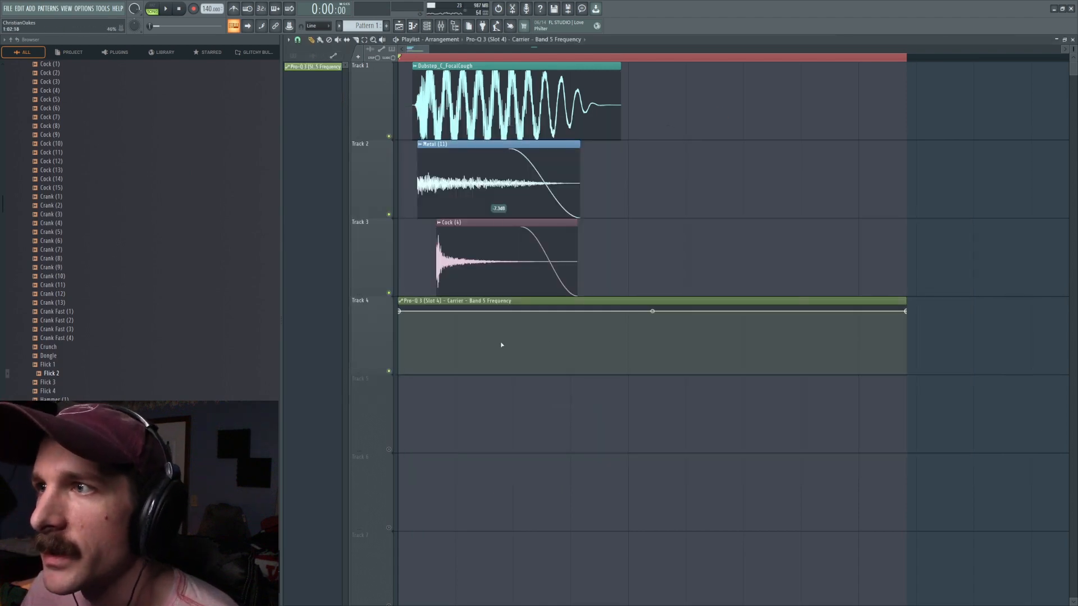
{"action": "left_click_drag", "start_coordinate": [579, 348], "coordinate": [630, 349]}
{"action": "key", "text": "space"}
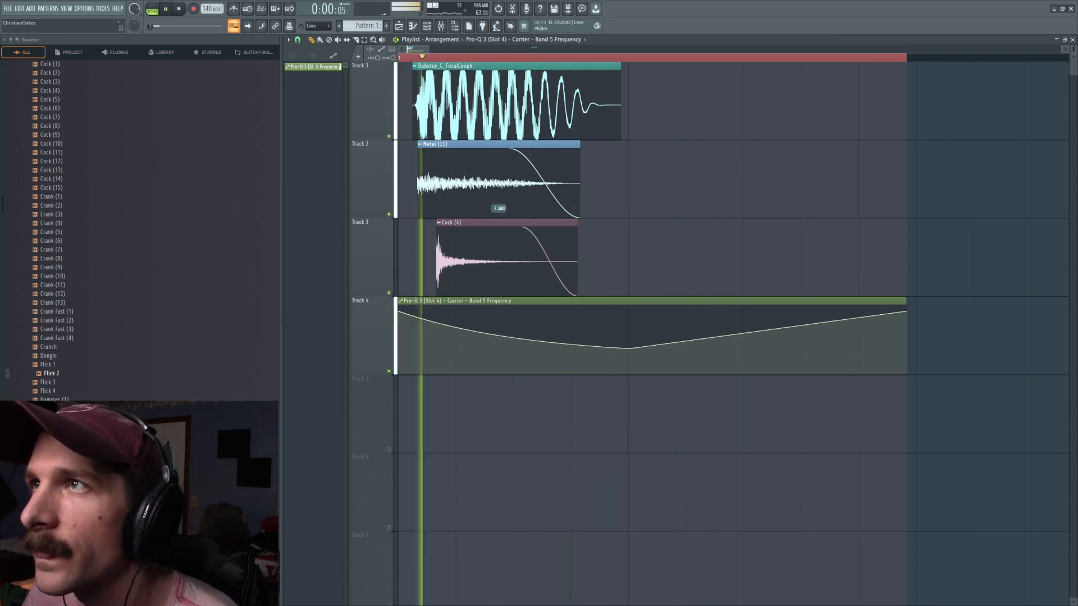
Try other shapes for band 5 in the Carrier's first Pro-Q 3, ending on High Cut, and audition the sweep.
{"action": "key", "text": "F9"}
{"action": "key", "text": "space"}
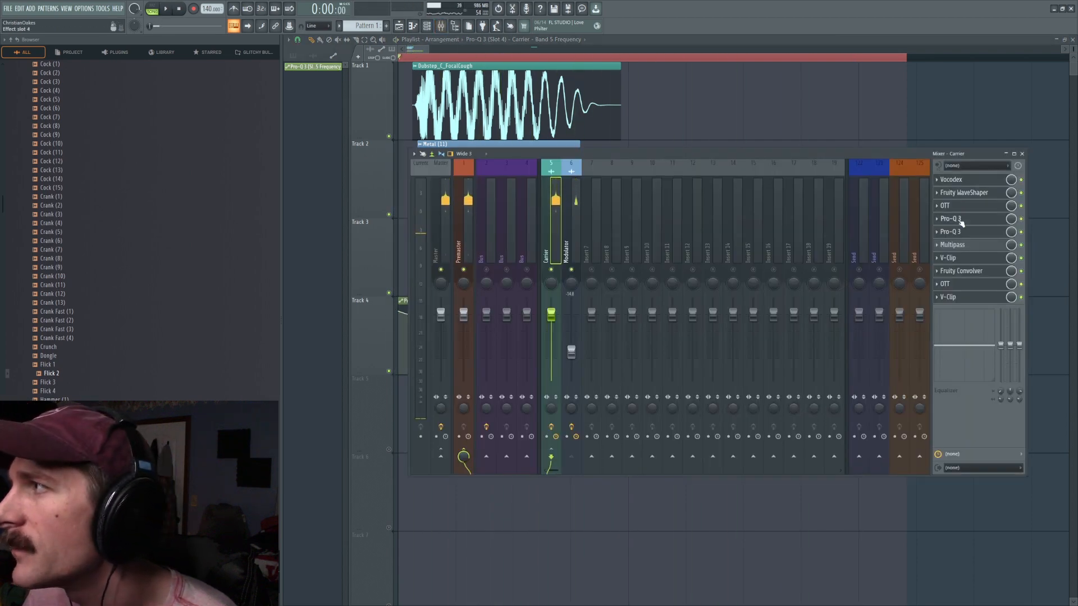
{"action": "left_click", "coordinate": [945, 220]}
{"action": "key", "text": "space"}
{"action": "key", "text": "space"}
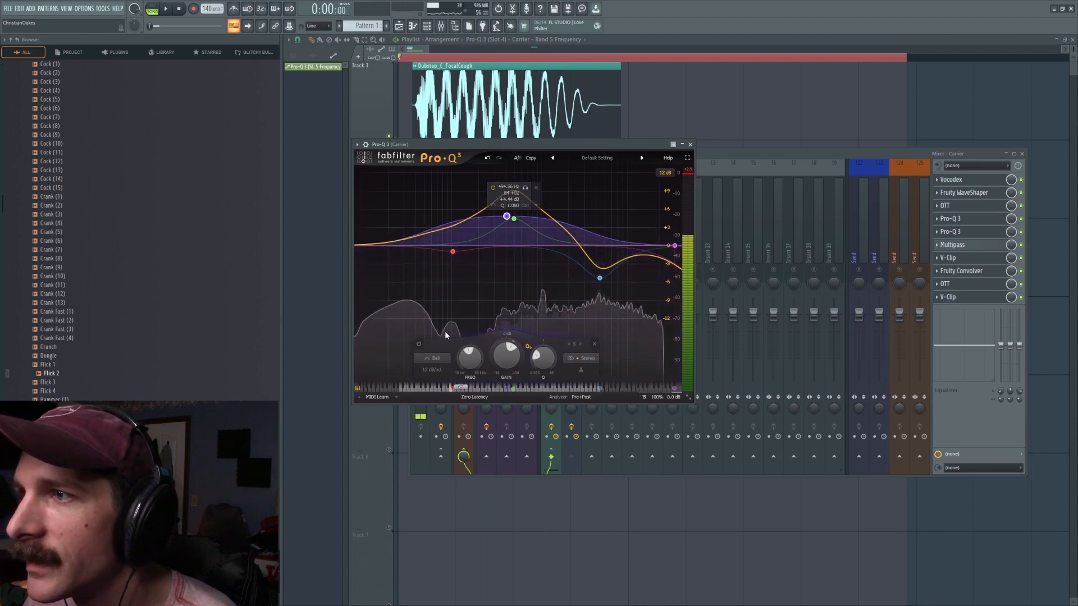
{"action": "scroll", "coordinate": [437, 360], "scroll_direction": "down", "scroll_amount": 3}
{"action": "key", "text": "space"}
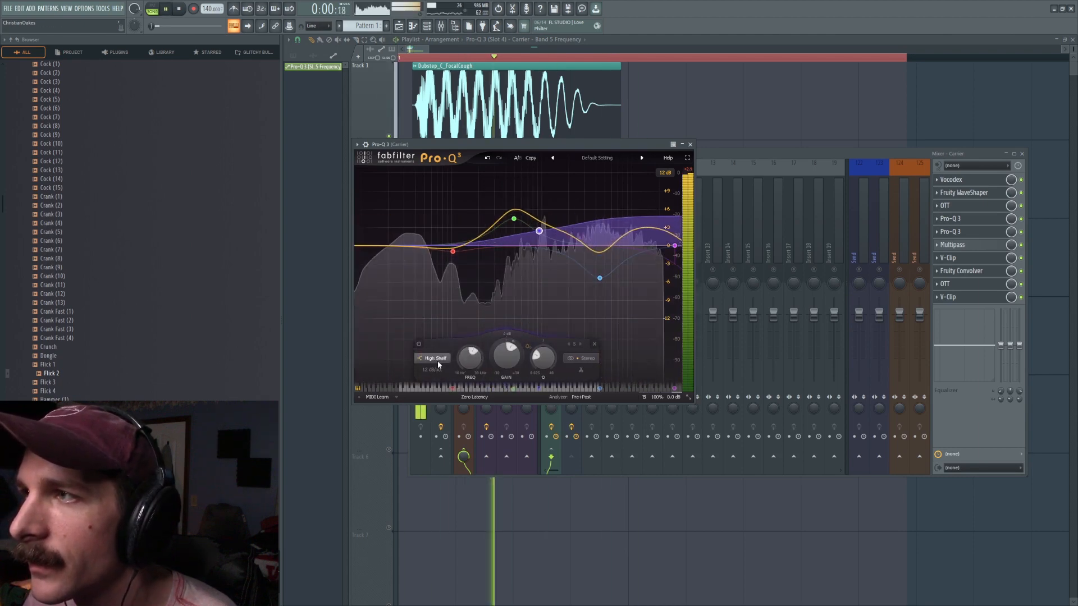
{"action": "key", "text": "space"}
{"action": "scroll", "coordinate": [437, 361], "scroll_direction": "down", "scroll_amount": 1}
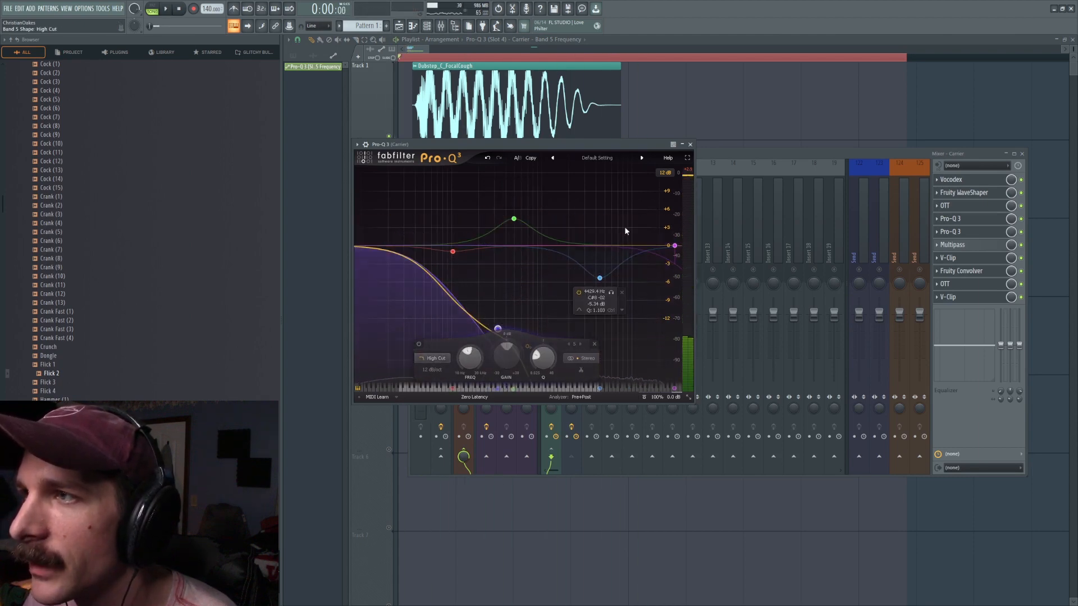
{"action": "key", "text": "space"}
{"action": "key", "text": "space"}
{"action": "key", "text": "space"}
{"action": "key", "text": "space"}
{"action": "key", "text": "space"}
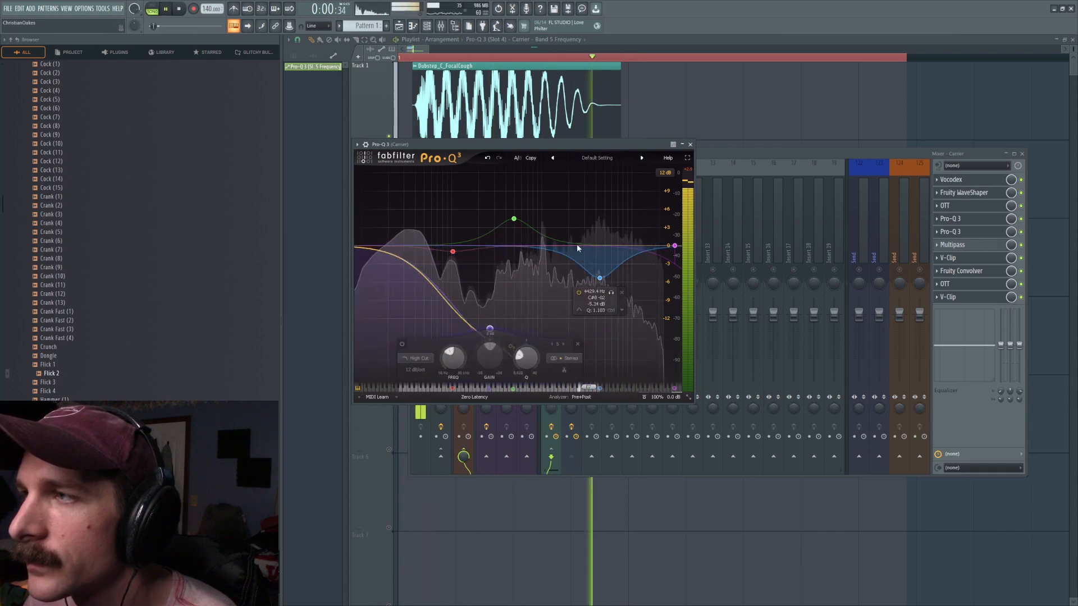
{"action": "key", "text": "space"}
Bend the frequency automation's first segment upward, raise its start point and audition the sweep.
{"action": "right_click", "coordinate": [695, 94]}
{"action": "left_click_drag", "start_coordinate": [513, 336], "coordinate": [513, 315]}
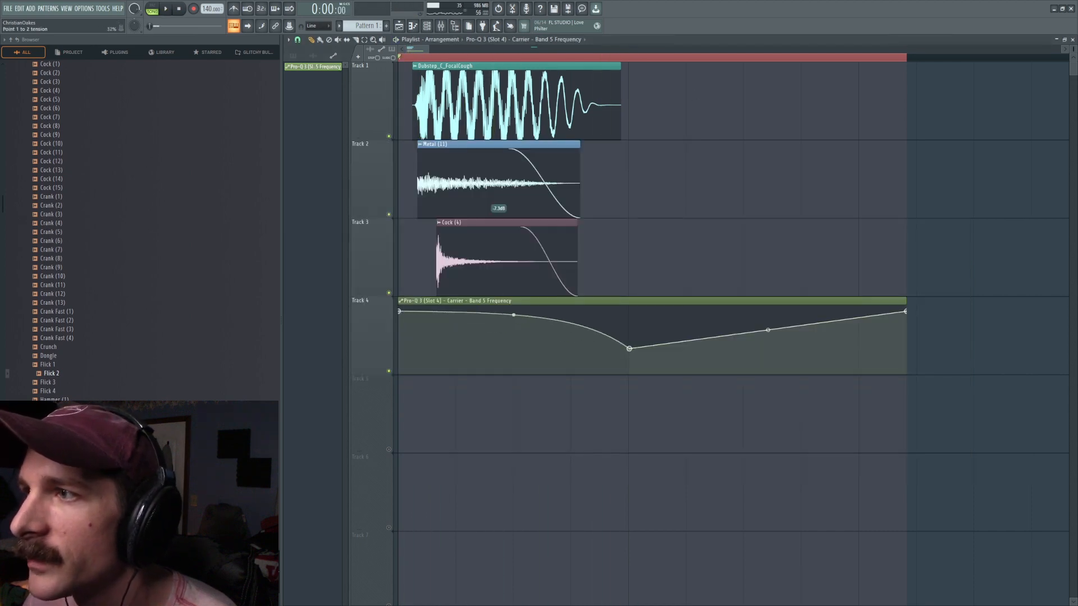
{"action": "key", "text": "space"}
{"action": "key", "text": "space"}
{"action": "key", "text": "space"}
{"action": "key", "text": "space"}
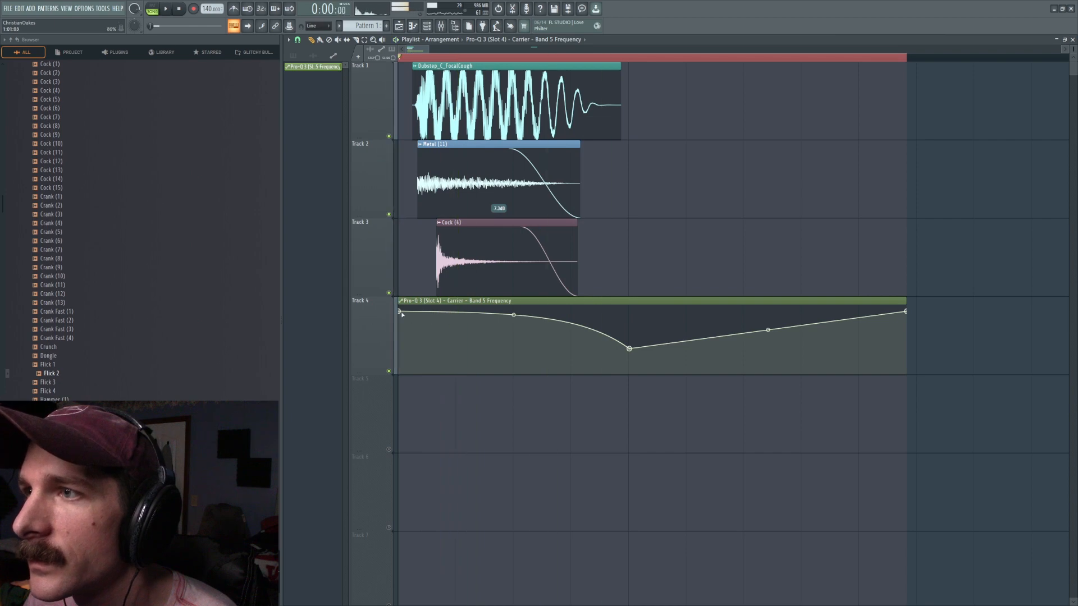
{"action": "key", "text": "space"}
{"action": "key", "text": "space"}
{"action": "key", "text": "space"}
{"action": "key", "text": "space"}
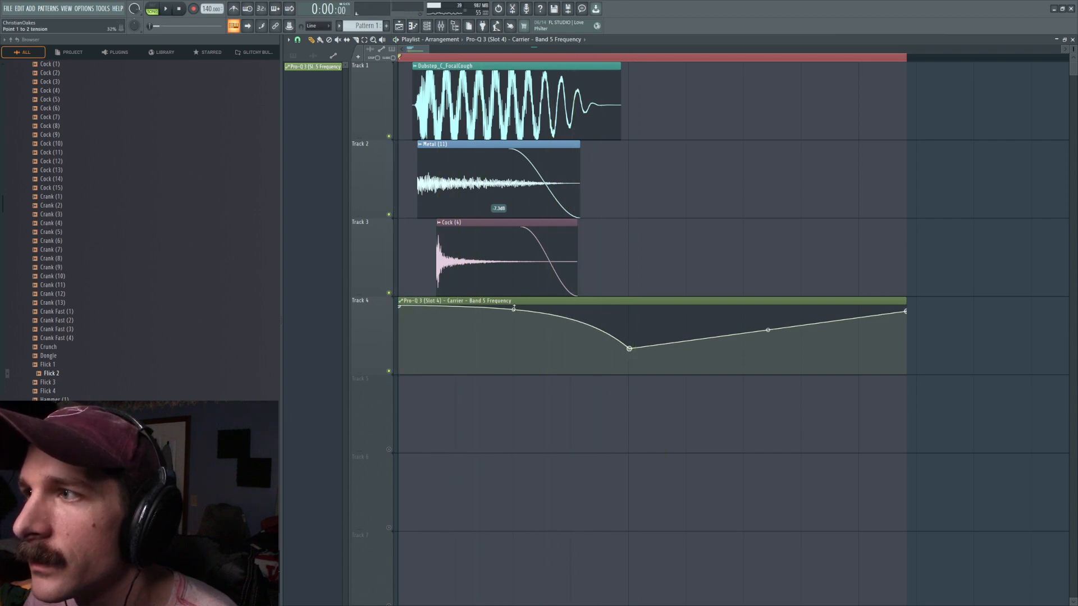
Move the automation's low point further along and down to the clip's floor, auditioning the longer sweep.
{"action": "left_click_drag", "start_coordinate": [630, 349], "coordinate": [799, 374]}
{"action": "key", "text": "space"}
{"action": "key", "text": "space"}
{"action": "key", "text": "space"}
{"action": "key", "text": "space"}
{"action": "key", "text": "space"}
{"action": "key", "text": "space"}
{"action": "key", "text": "space"}
{"action": "key", "text": "space"}
{"action": "key", "text": "space"}
{"action": "key", "text": "space"}
{"action": "key", "text": "space"}
{"action": "key", "text": "space"}
{"action": "left_click", "coordinate": [448, 30]}
{"action": "key", "text": "space"}
{"action": "key", "text": "space"}
{"action": "key", "text": "F9"}
{"action": "key", "text": "space"}
{"action": "key", "text": "space"}
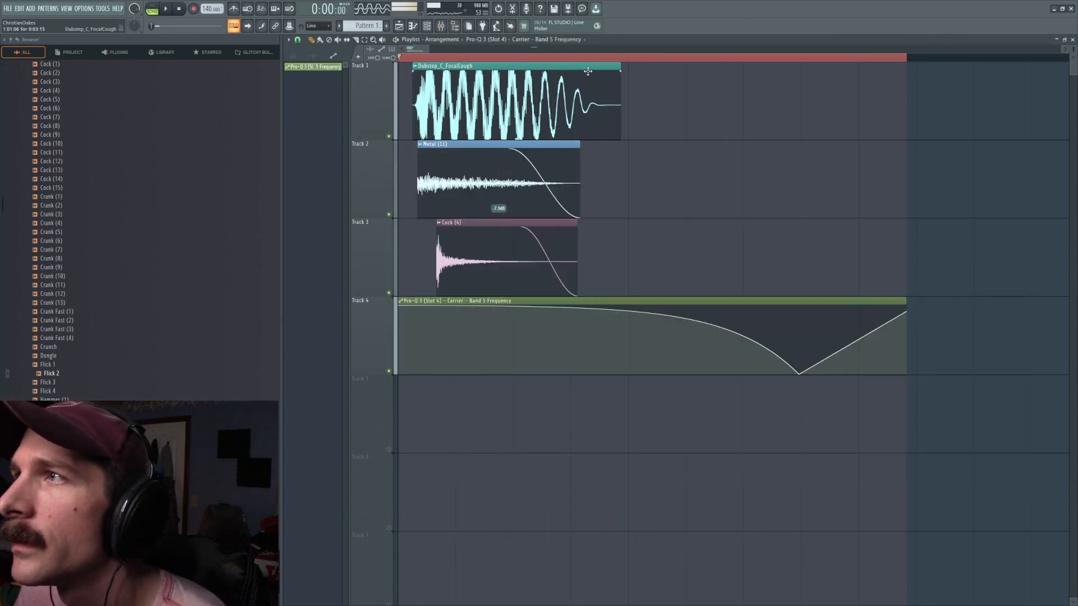
Adjust the fade-out of the Dubstep_C_FocalCough sample in its channel settings and audition the result.
{"action": "double_click", "coordinate": [566, 70]}
{"action": "mouse_move", "coordinate": [518, 237]}
{"action": "left_mouse_down"}
{"action": "mouse_move", "coordinate": [518, 208]}
{"action": "mouse_move", "coordinate": [518, 249]}
{"action": "mouse_move", "coordinate": [520, 234]}
{"action": "left_mouse_up"}
{"action": "key", "text": "space"}
{"action": "key", "text": "space"}
{"action": "key", "text": "space"}
{"action": "key", "text": "space"}
{"action": "key", "text": "space"}
{"action": "key", "text": "space"}
{"action": "key", "text": "space"}
{"action": "key", "text": "space"}
{"action": "key", "text": "space"}
{"action": "right_click", "coordinate": [693, 178]}
{"action": "key", "text": "space"}
{"action": "key", "text": "space"}
{"action": "key", "text": "space"}
{"action": "key", "text": "space"}
Raise the Modulator track's fader slightly in the mixer and audition the vocoded sound.
{"action": "left_click", "coordinate": [443, 27]}
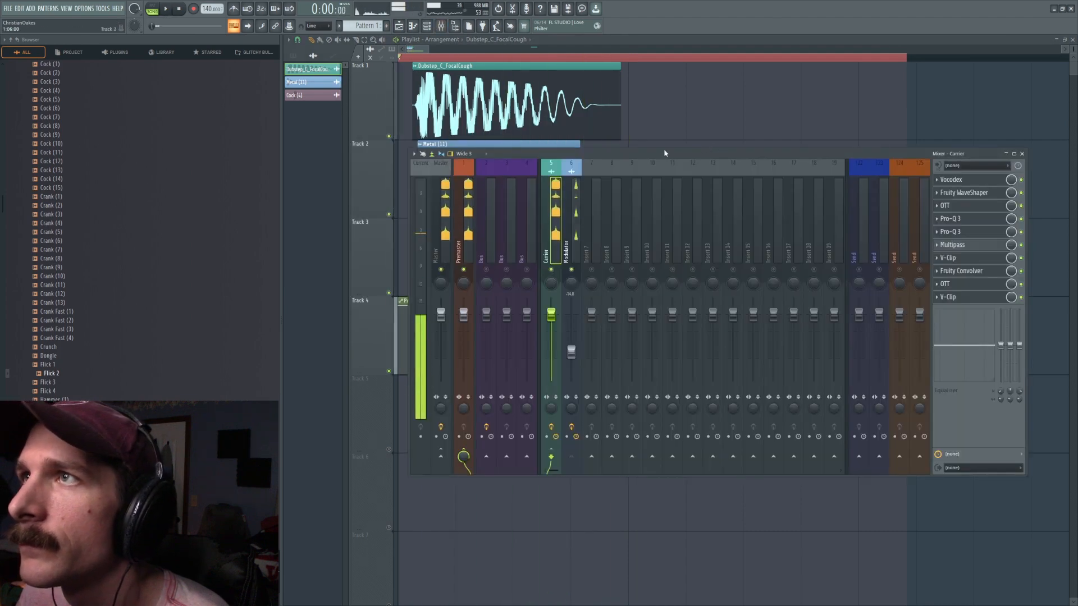
{"action": "key", "text": "space"}
{"action": "key", "text": "space"}
{"action": "left_click_drag", "start_coordinate": [578, 348], "coordinate": [574, 344]}
{"action": "key", "text": "space"}
{"action": "key", "text": "space"}
{"action": "key", "text": "space"}
Set band 5 of the Carrier's first Pro-Q 3 to the Bell shape and audition it.
{"action": "left_click", "coordinate": [553, 214]}
{"action": "key", "text": "space"}
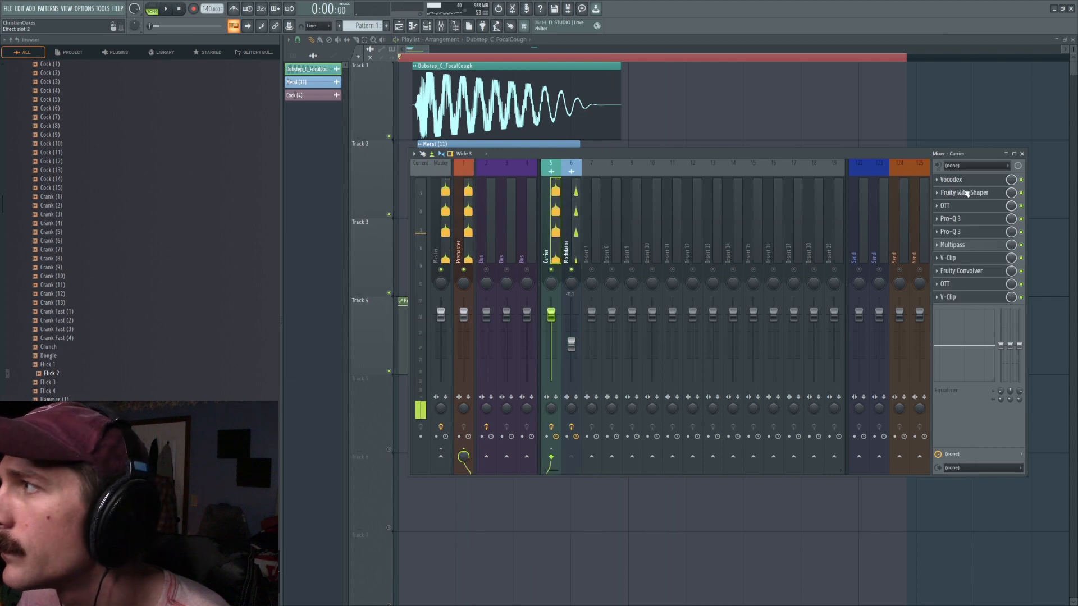
{"action": "key", "text": "space"}
{"action": "left_click", "coordinate": [974, 220]}
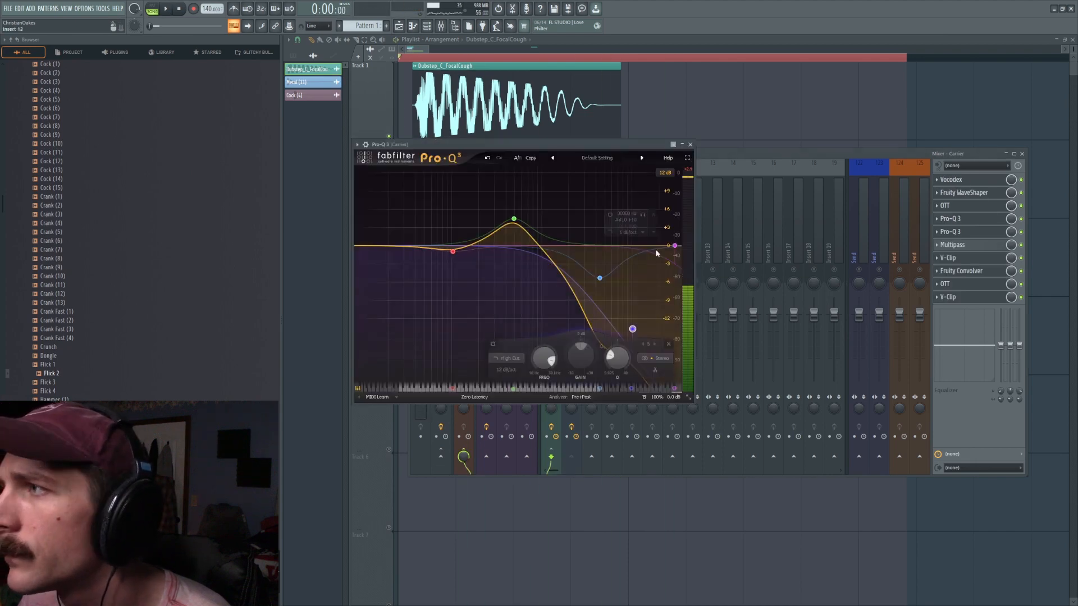
{"action": "left_click", "coordinate": [510, 358]}
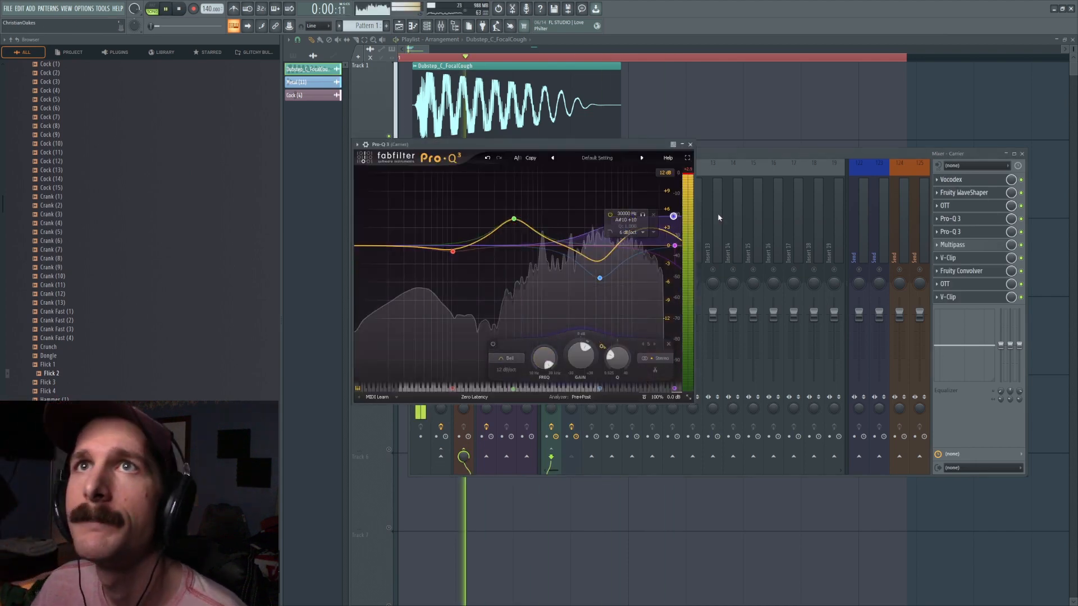
{"action": "left_click", "coordinate": [605, 119]}
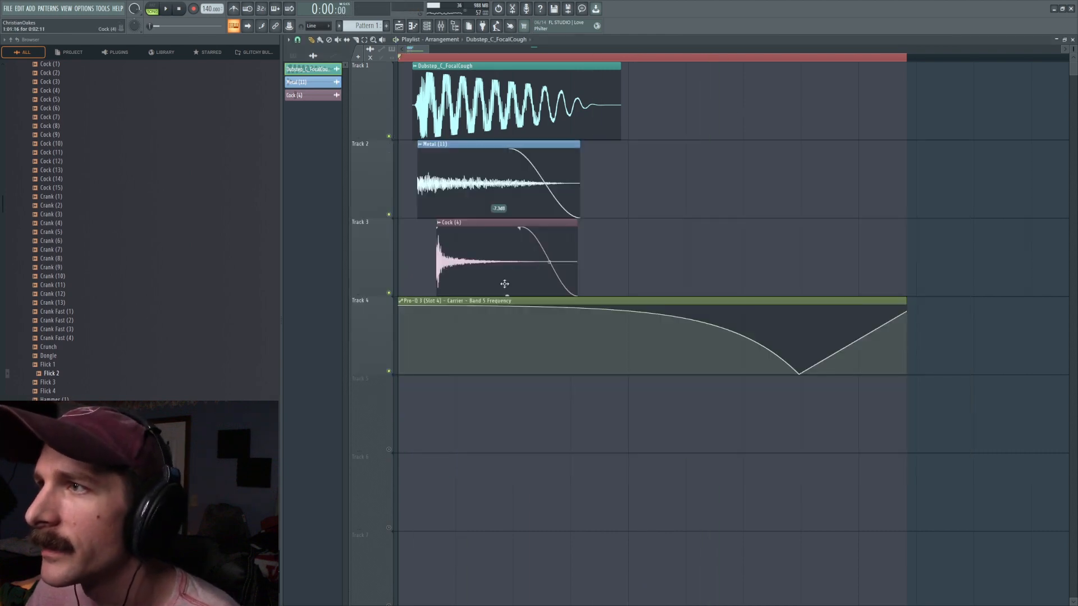
Lower the frequency automation's start point, add an early peak and reset the following curve's tension.
{"action": "left_click_drag", "start_coordinate": [399, 307], "coordinate": [400, 348]}
{"action": "right_click", "coordinate": [445, 308]}
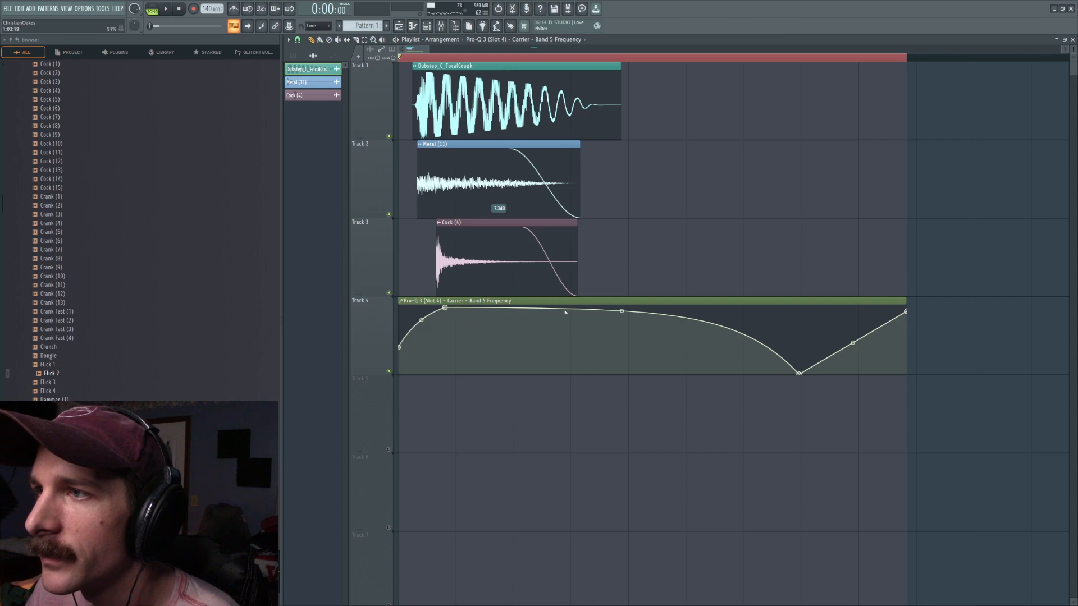
{"action": "right_click", "coordinate": [620, 310]}
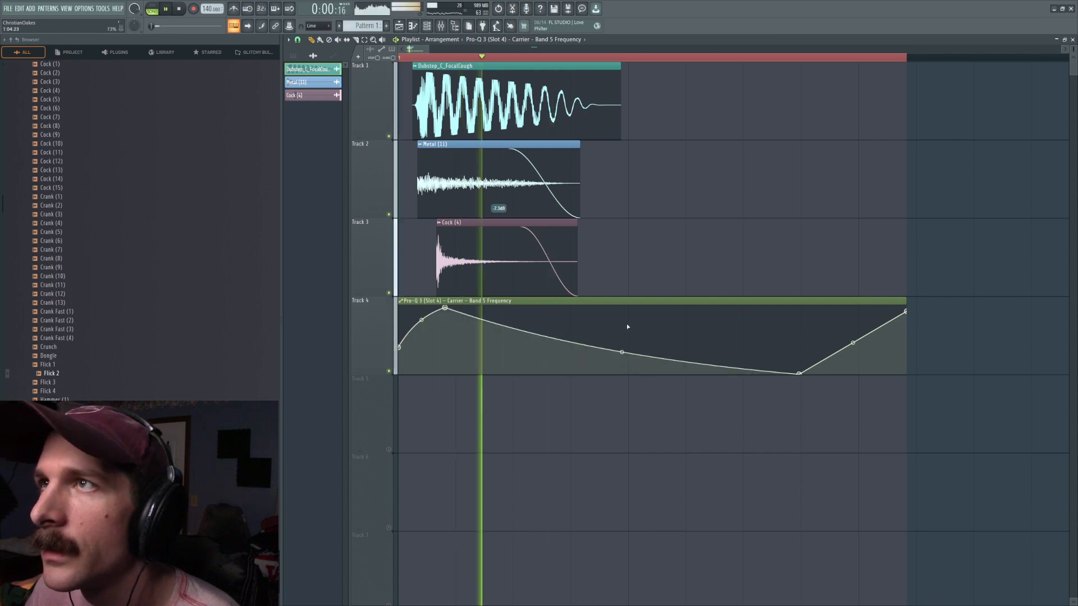
Insert Edison in a free slot on the Master track and record the song playback.
{"action": "key", "text": "F9"}
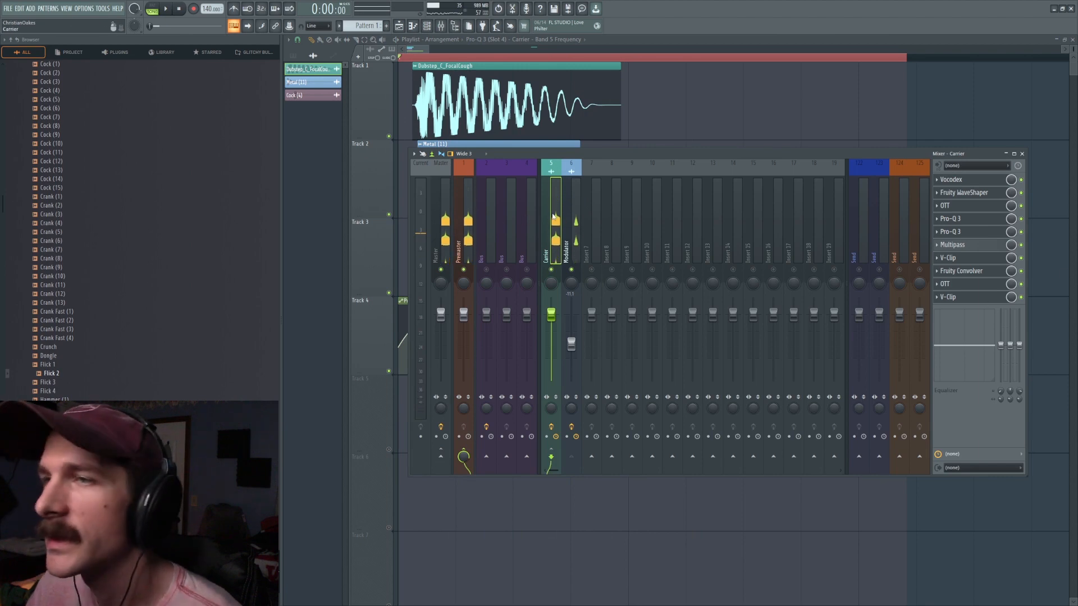
{"action": "left_click", "coordinate": [446, 207]}
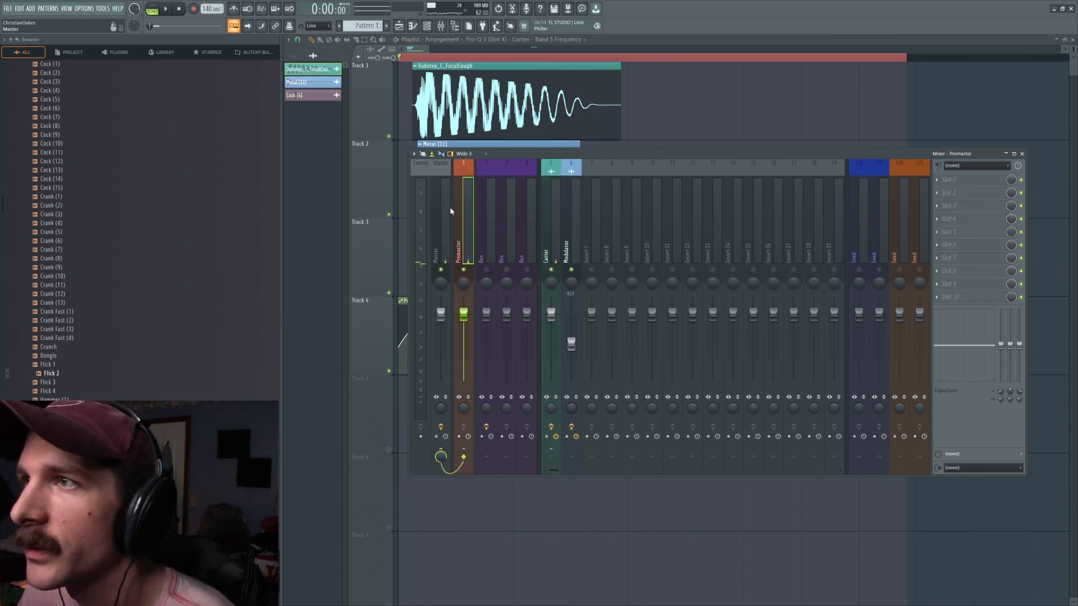
{"action": "left_click", "coordinate": [948, 195]}
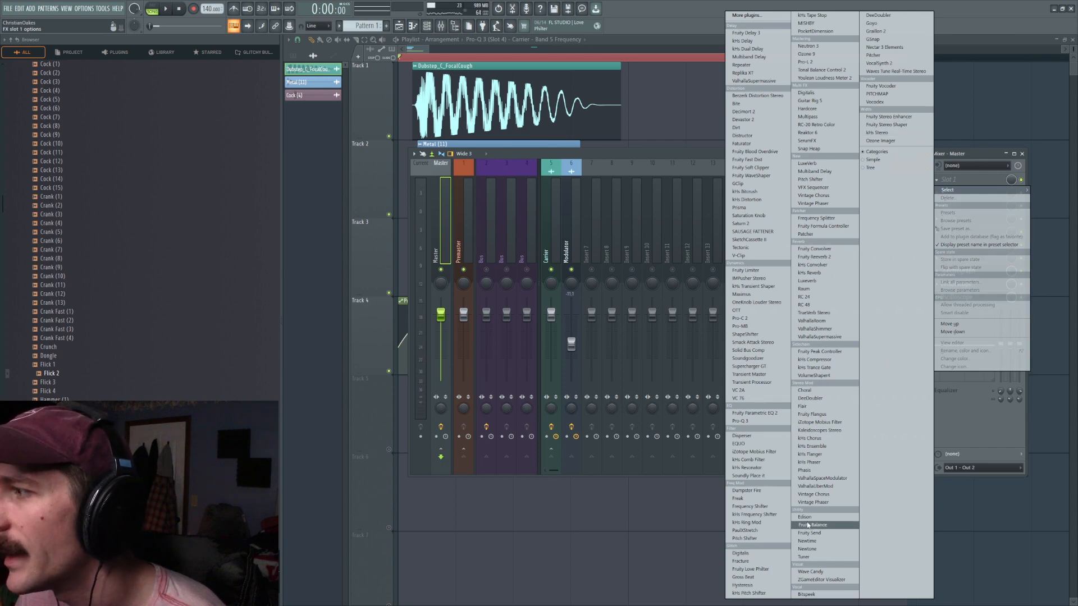
{"action": "left_click", "coordinate": [806, 517]}
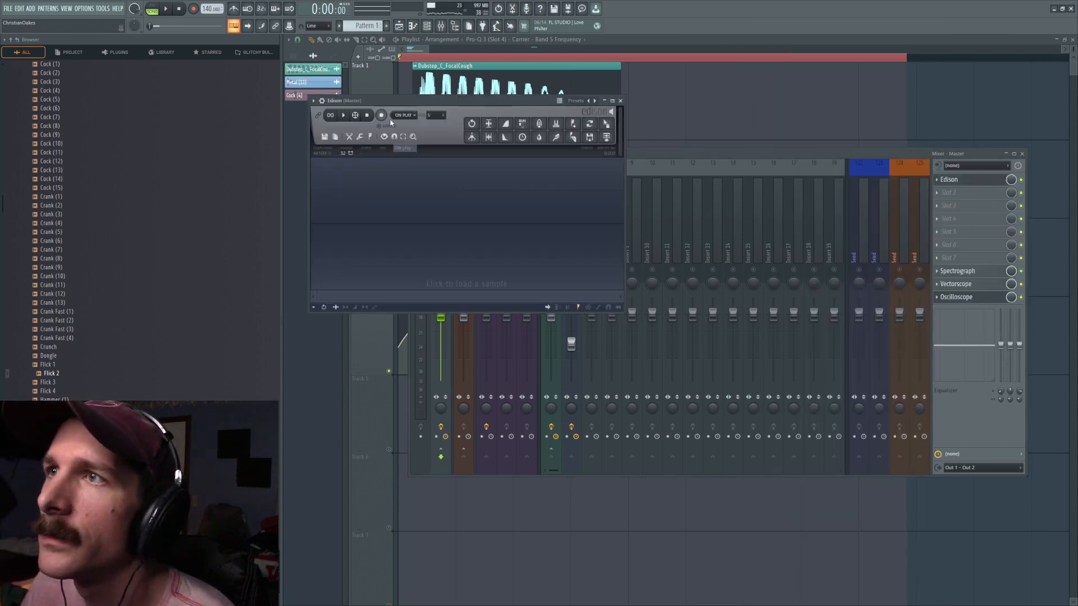
{"action": "left_click", "coordinate": [167, 9]}
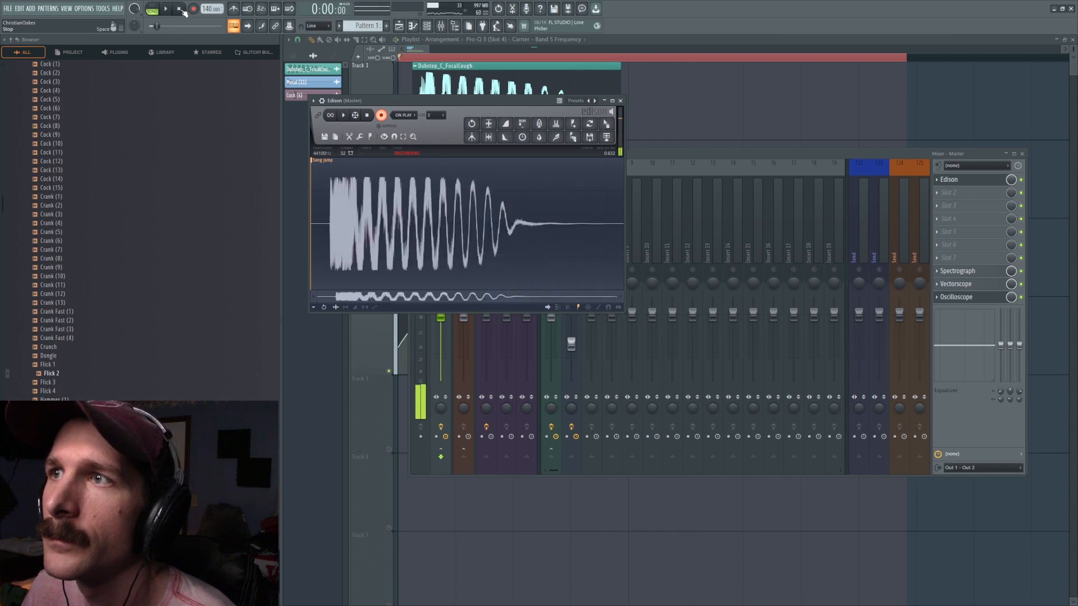
Trim the silence before the recorded sound in Edison and place the recording on Track 1 beyond the loop.
{"action": "scroll", "coordinate": [326, 239], "scroll_direction": "up", "scroll_amount": 3}
{"action": "left_click_drag", "start_coordinate": [326, 238], "coordinate": [331, 234]}
{"action": "scroll", "coordinate": [331, 234], "scroll_direction": "down", "scroll_amount": 3}
{"action": "left_click", "coordinate": [331, 233]}
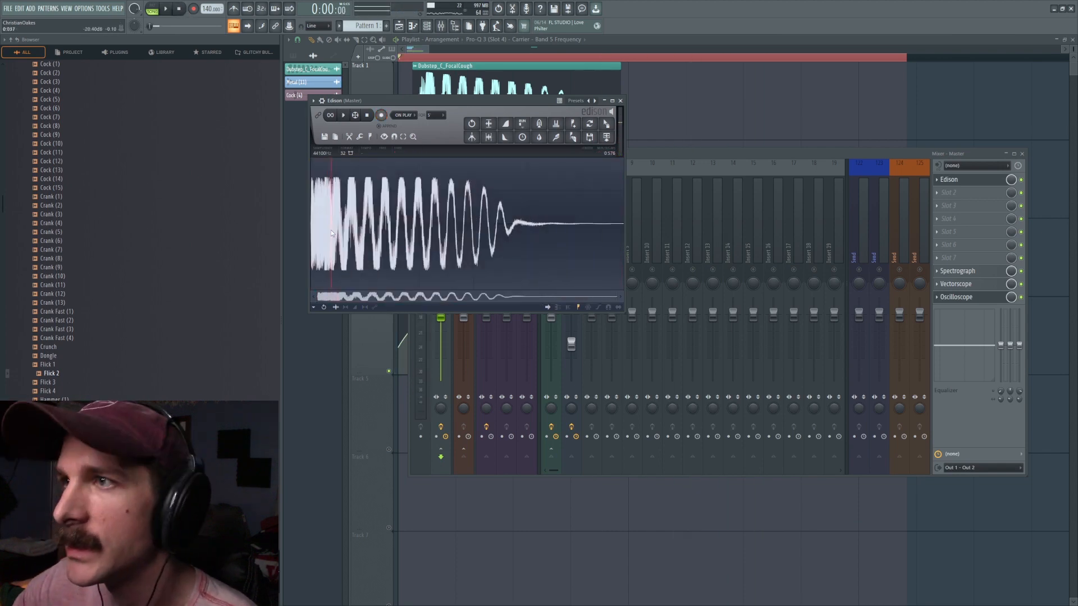
{"action": "left_click_drag", "start_coordinate": [604, 124], "coordinate": [975, 72]}
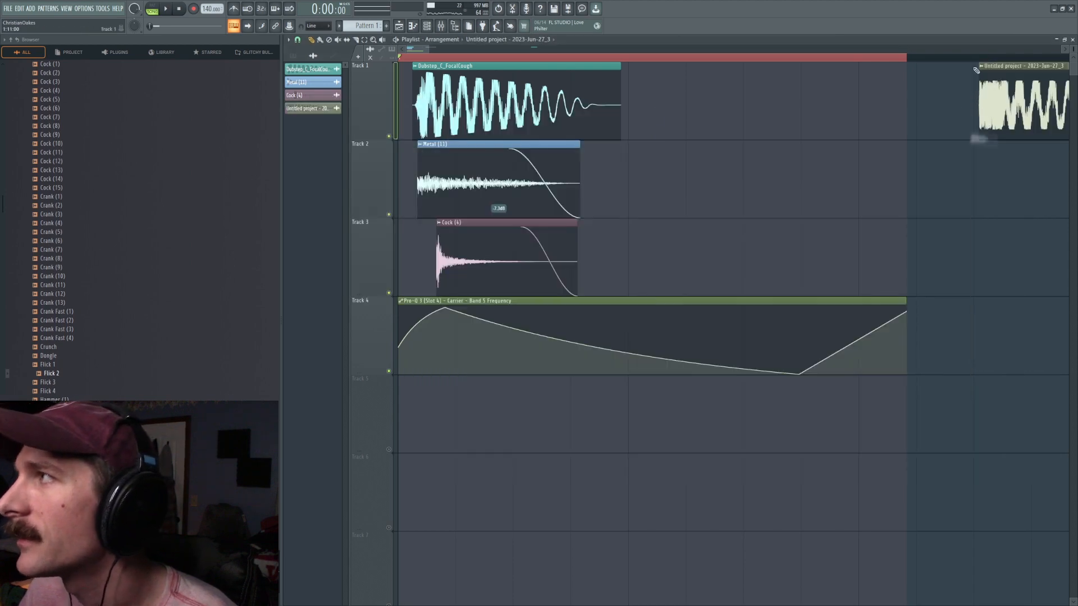
Open the Dubstep_C_FocalCough channel settings and locate its sample in the browser's Dubstep folder.
{"action": "scroll", "coordinate": [979, 66], "scroll_direction": "down", "scroll_amount": 2}
{"action": "double_click", "coordinate": [479, 103]}
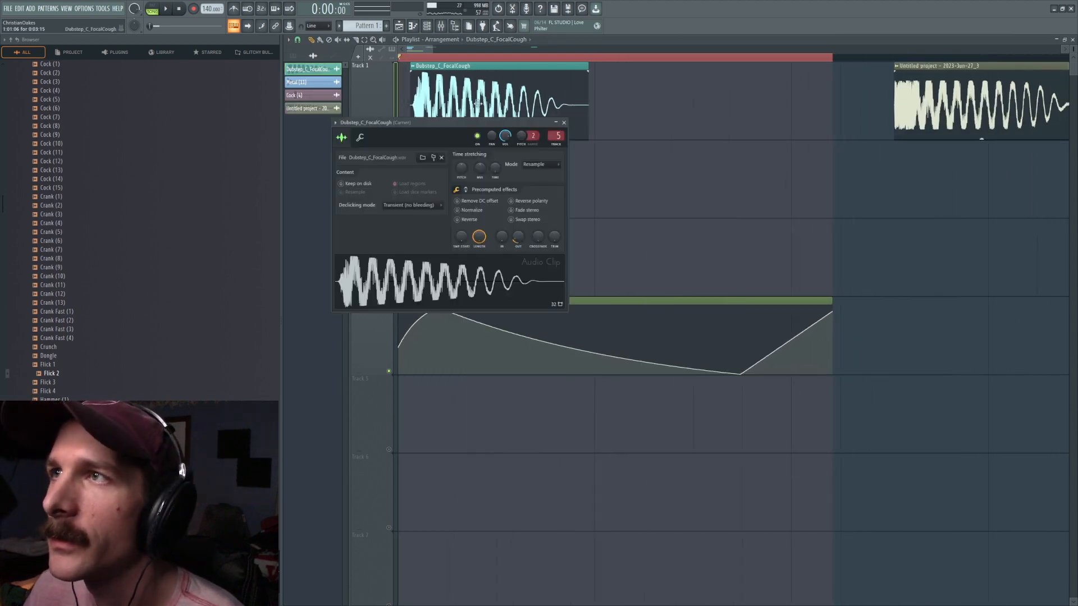
{"action": "right_click", "coordinate": [683, 178]}
{"action": "key", "text": "space"}
{"action": "key", "text": "space"}
{"action": "double_click", "coordinate": [496, 134]}
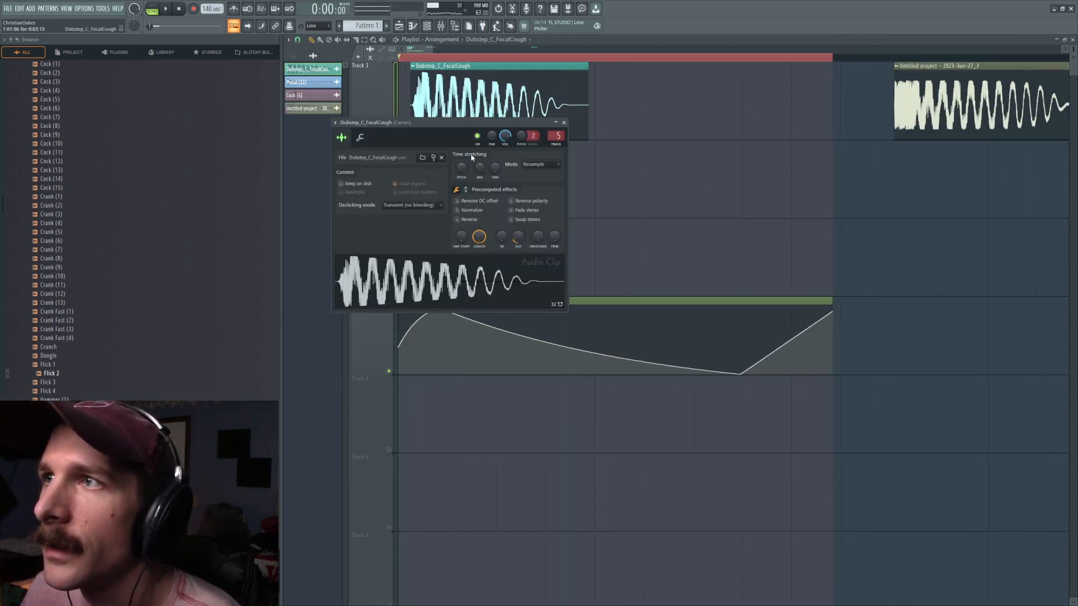
{"action": "left_click", "coordinate": [441, 159]}
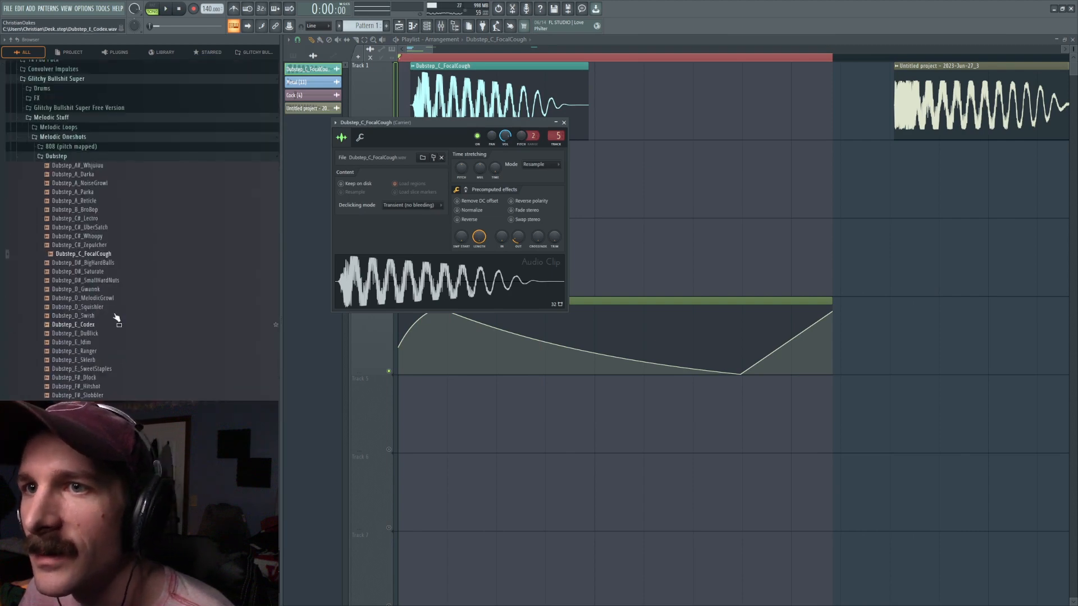
Preview the neighbouring Dubstep samples and load Dubstep_D_Gwunnk in place of the FocalCough sample.
{"action": "left_click", "coordinate": [103, 292]}
{"action": "left_click", "coordinate": [106, 299]}
{"action": "left_click", "coordinate": [102, 281]}
{"action": "left_click", "coordinate": [100, 290]}
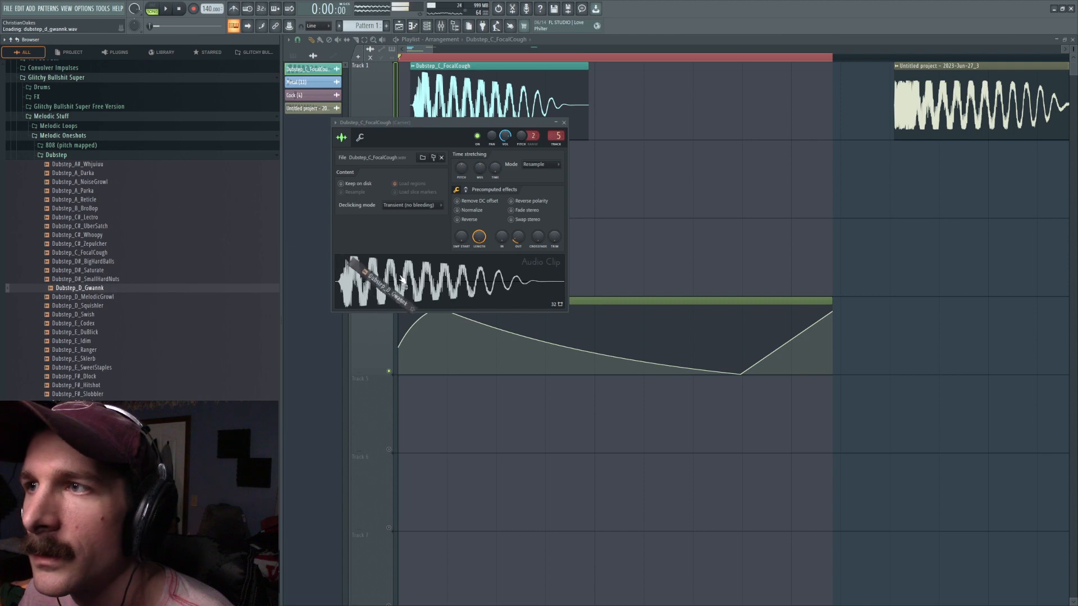
Load the Dubstep_D_Gwunnk sample into the open Dubstep_C_FocalCough channel and close its settings.
{"action": "left_click_drag", "start_coordinate": [403, 280], "coordinate": [403, 281]}
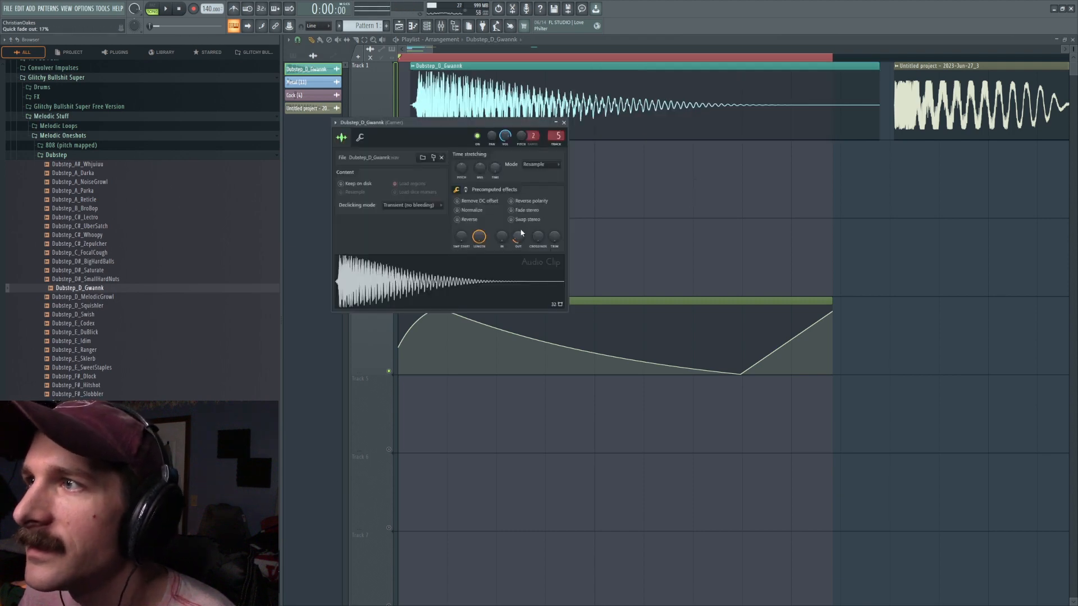
{"action": "key", "text": "Escape"}
Rename the recorded clip beyond the loop as C and move it further along Track 1.
{"action": "left_click", "coordinate": [900, 68]}
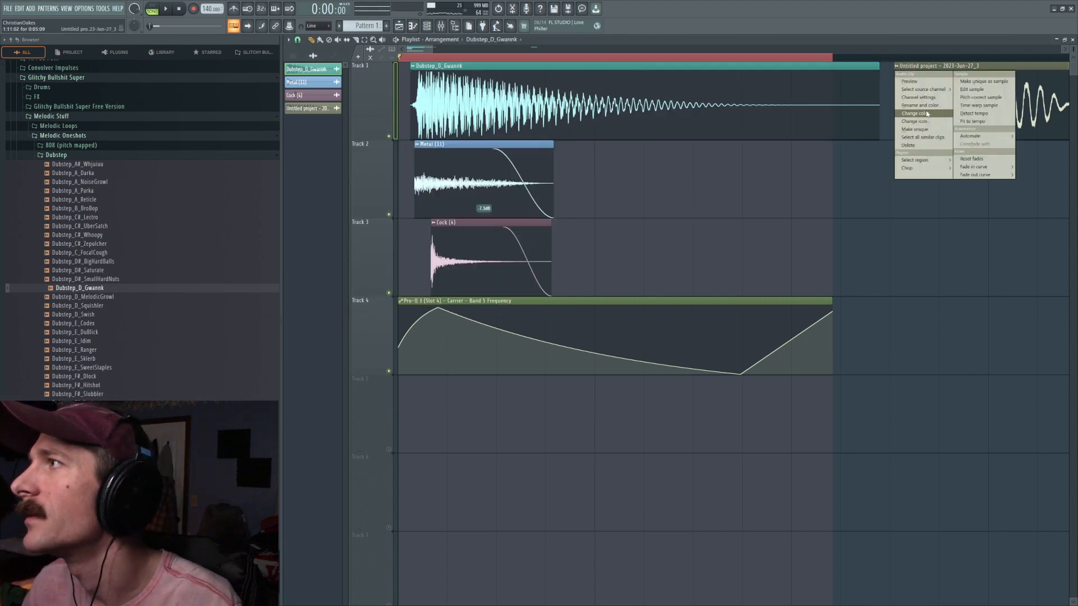
{"action": "left_click", "coordinate": [929, 110]}
{"action": "key", "text": "Escape"}
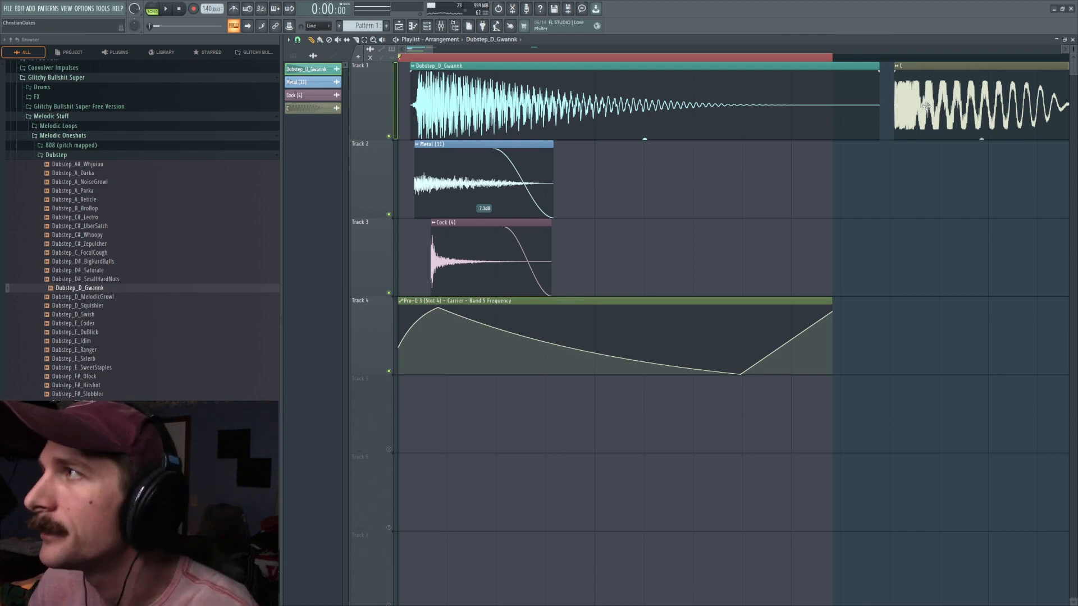
{"action": "left_click_drag", "start_coordinate": [926, 107], "coordinate": [986, 107]}
Locate the Metal (11) clip's sample in the browser, replace it with Metal (24), and audition the result.
{"action": "key", "text": "space"}
{"action": "key", "text": "space"}
{"action": "double_click", "coordinate": [493, 144]}
{"action": "left_click", "coordinate": [445, 170]}
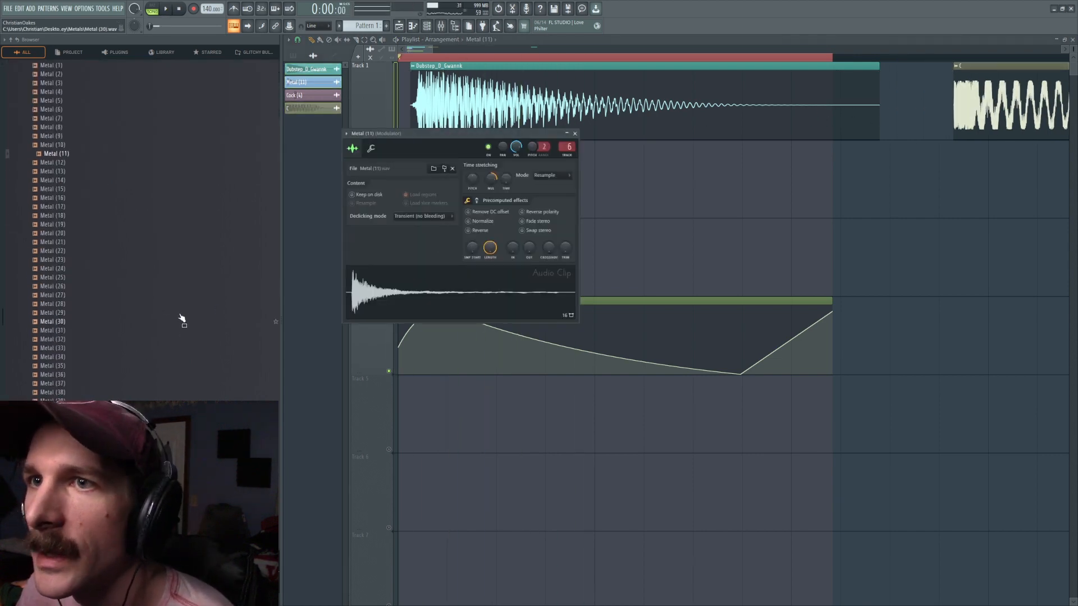
{"action": "left_click", "coordinate": [66, 269]}
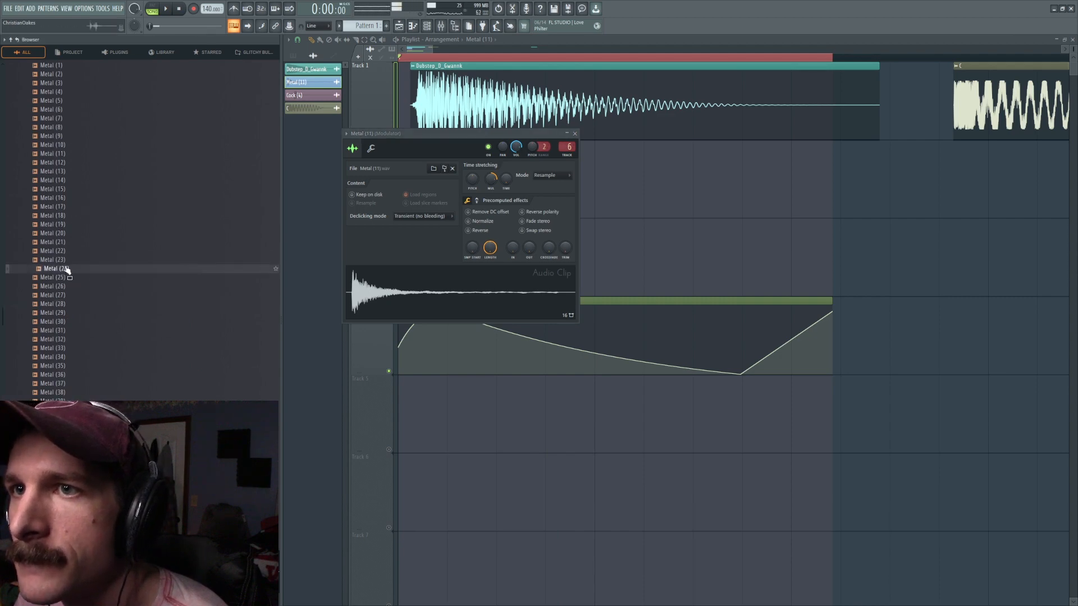
{"action": "left_click_drag", "start_coordinate": [419, 293], "coordinate": [423, 294]}
{"action": "key", "text": "Escape"}
{"action": "key", "text": "space"}
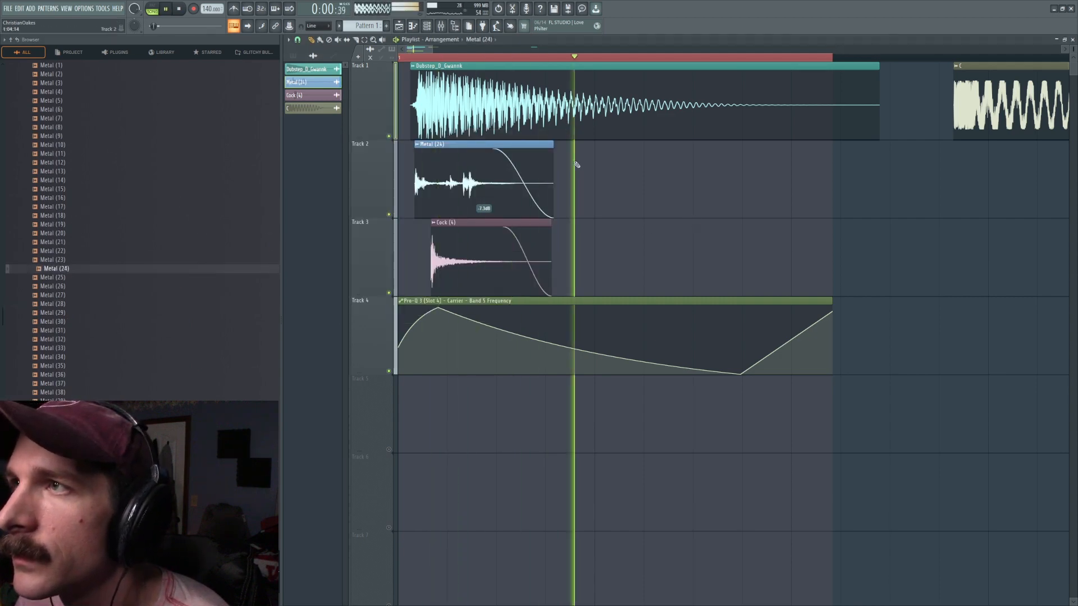
Adjust the Cock (4) clip on Track 3 and its time-stretch multiplier, checking the sound in playback.
{"action": "mouse_move", "coordinate": [484, 223]}
{"action": "left_mouse_down"}
{"action": "mouse_move", "coordinate": [536, 227]}
{"action": "mouse_move", "coordinate": [472, 227]}
{"action": "left_mouse_up"}
{"action": "double_click", "coordinate": [500, 235]}
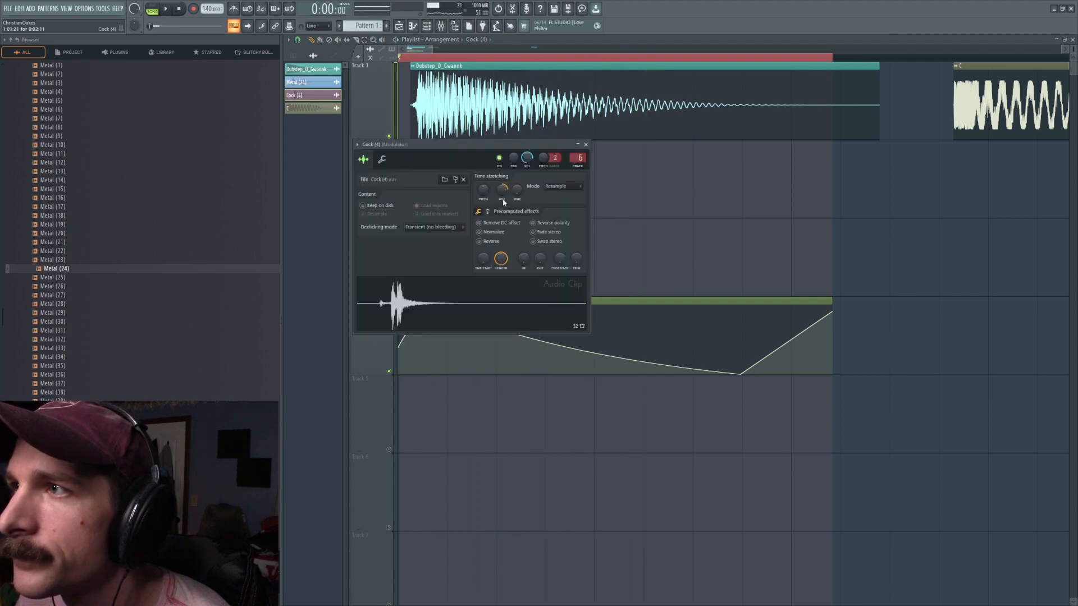
{"action": "key", "text": "Escape"}
{"action": "key", "text": "space"}
Preview foley samples from the folder containing Cock (4) and replace that channel's sample with MetalTink.
{"action": "double_click", "coordinate": [470, 240]}
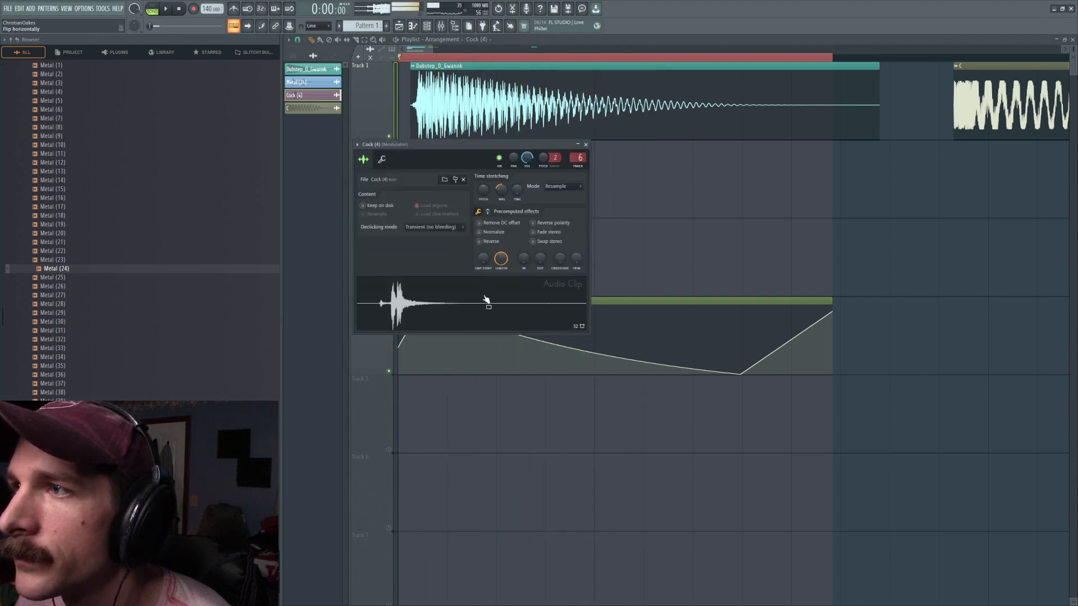
{"action": "left_click", "coordinate": [457, 180]}
{"action": "scroll", "coordinate": [103, 347], "scroll_direction": "down", "scroll_amount": 7}
{"action": "left_click", "coordinate": [63, 385]}
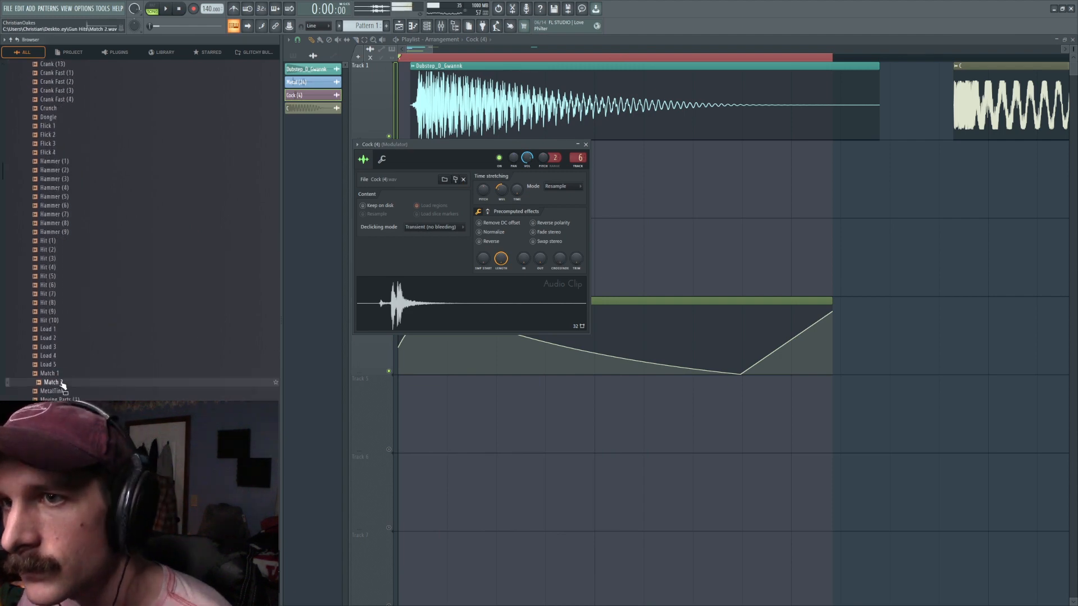
{"action": "scroll", "coordinate": [65, 391], "scroll_direction": "down", "scroll_amount": 4}
{"action": "left_click", "coordinate": [60, 287]}
{"action": "left_click", "coordinate": [63, 296]}
{"action": "left_click", "coordinate": [62, 288]}
{"action": "key", "text": "Escape"}
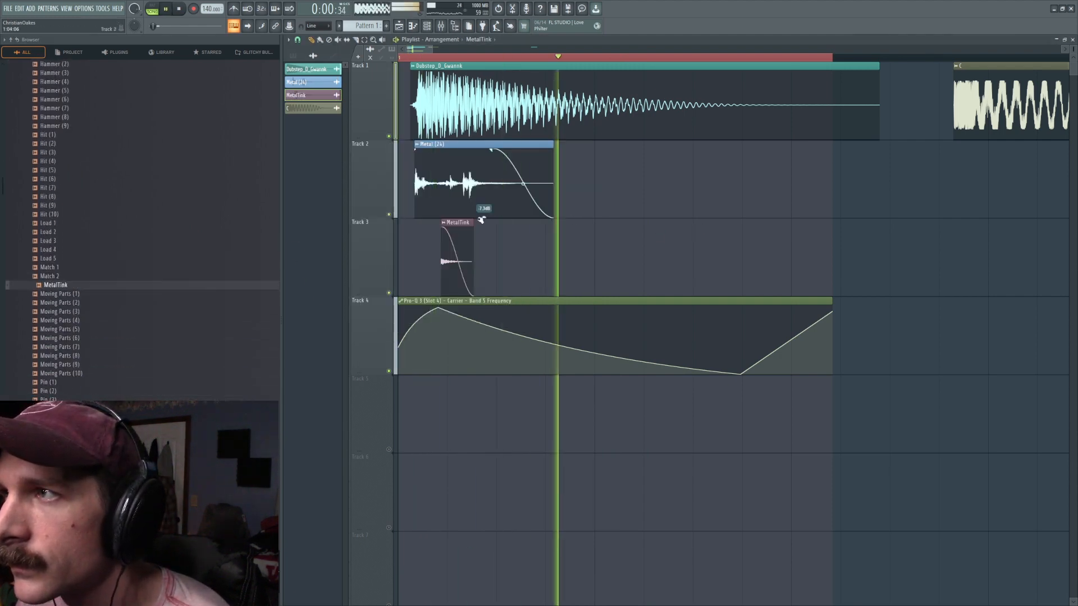
Replace the shortened MetalTink clip on Track 3 with a fresh, unfaded one placed after the Metal (24) clip.
{"action": "double_click", "coordinate": [454, 223]}
{"action": "left_click", "coordinate": [629, 273]}
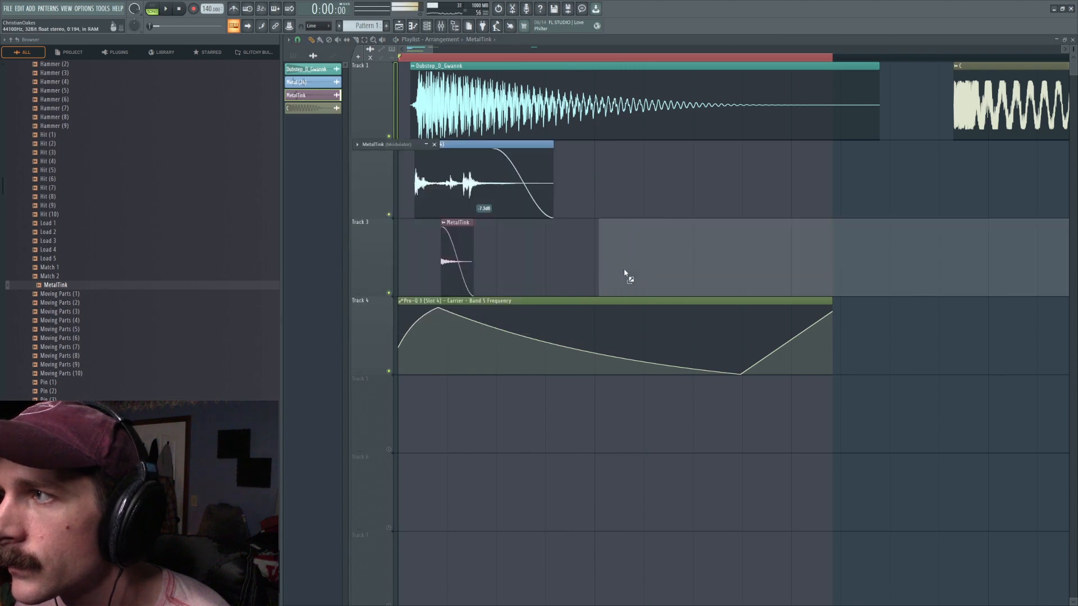
{"action": "right_click", "coordinate": [467, 262]}
{"action": "key", "text": "space"}
{"action": "left_click_drag", "start_coordinate": [668, 241], "coordinate": [616, 240]}
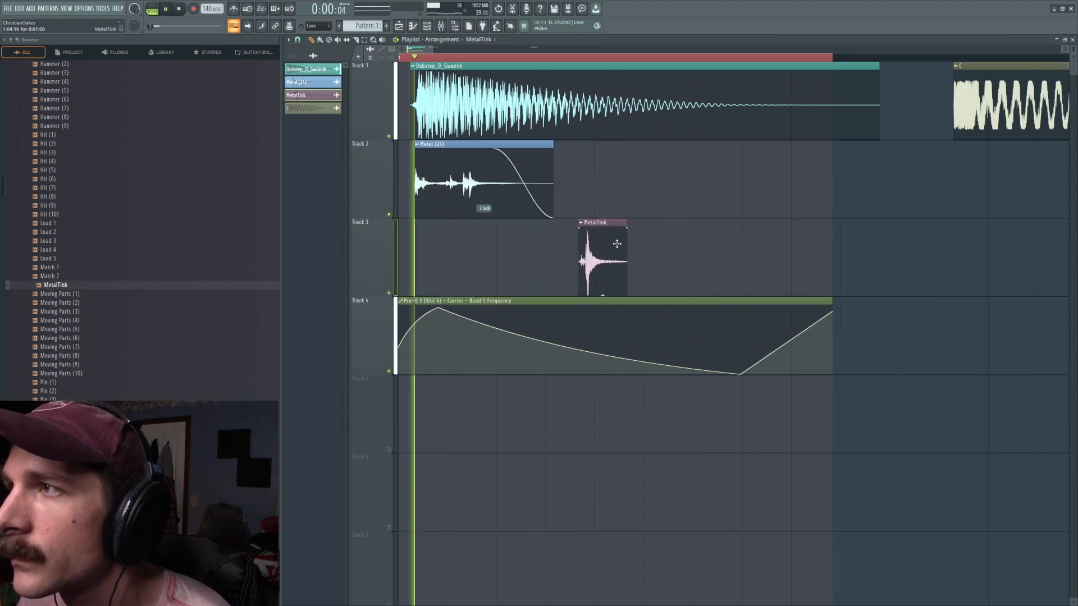
{"action": "key", "text": "space"}
Examine the Carrier track's OTT and Multipass effects in the mixer while playing the loop.
{"action": "key", "text": "F9"}
{"action": "key", "text": "space"}
{"action": "left_click", "coordinate": [550, 218]}
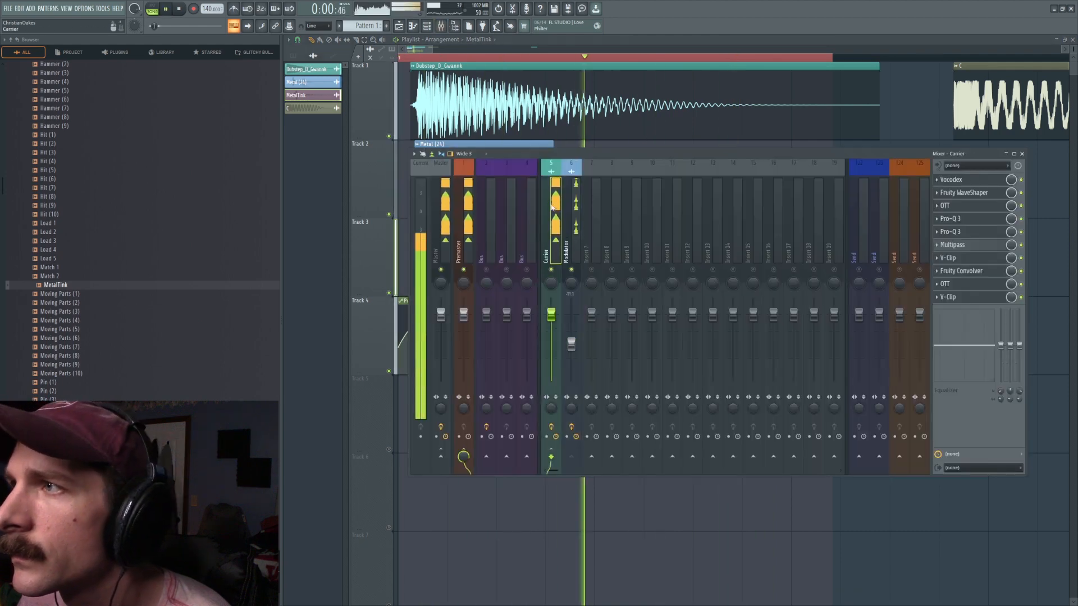
{"action": "left_click", "coordinate": [964, 206]}
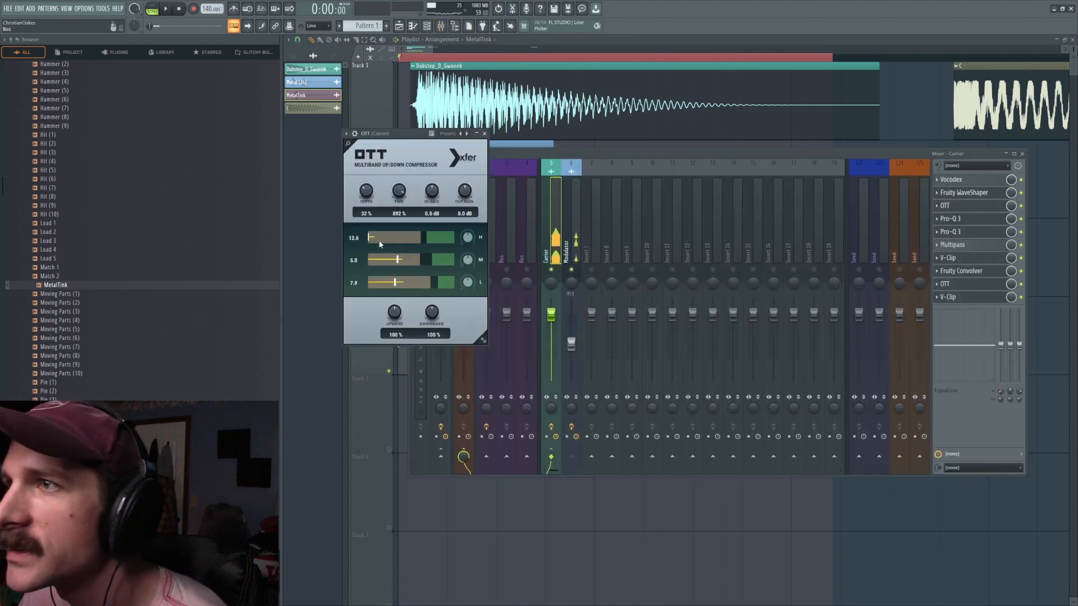
{"action": "key", "text": "space"}
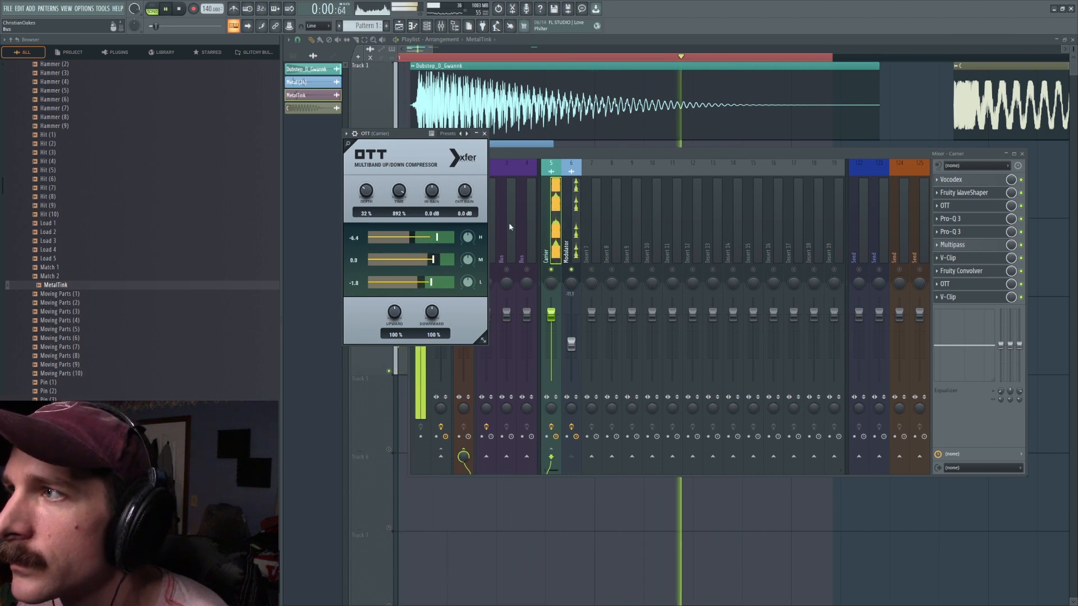
{"action": "left_click", "coordinate": [576, 208]}
{"action": "left_click", "coordinate": [554, 209]}
{"action": "key", "text": "space"}
{"action": "key", "text": "space"}
{"action": "left_click", "coordinate": [961, 246]}
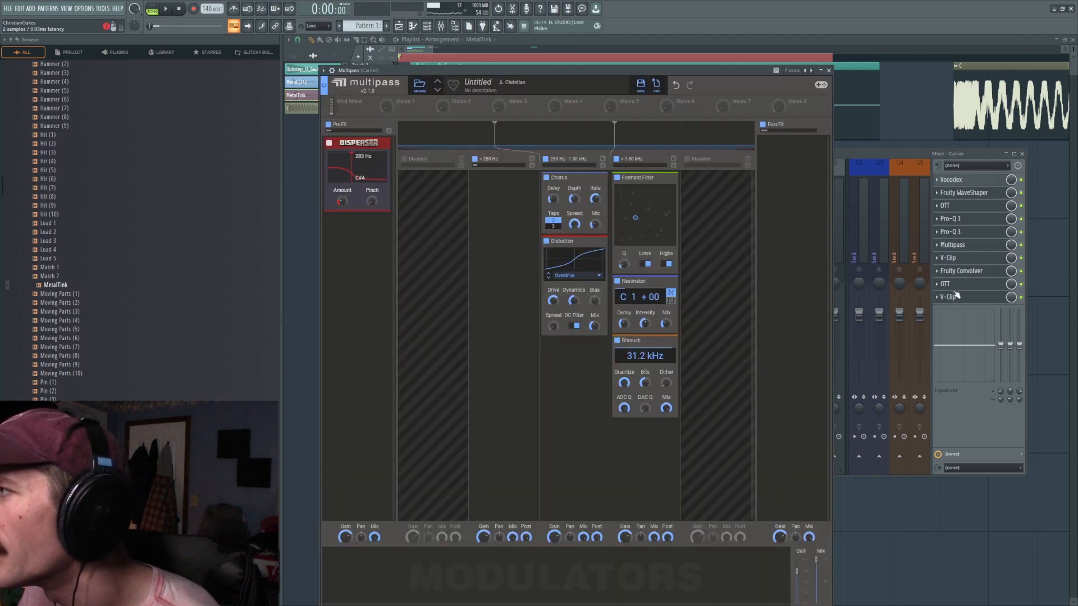
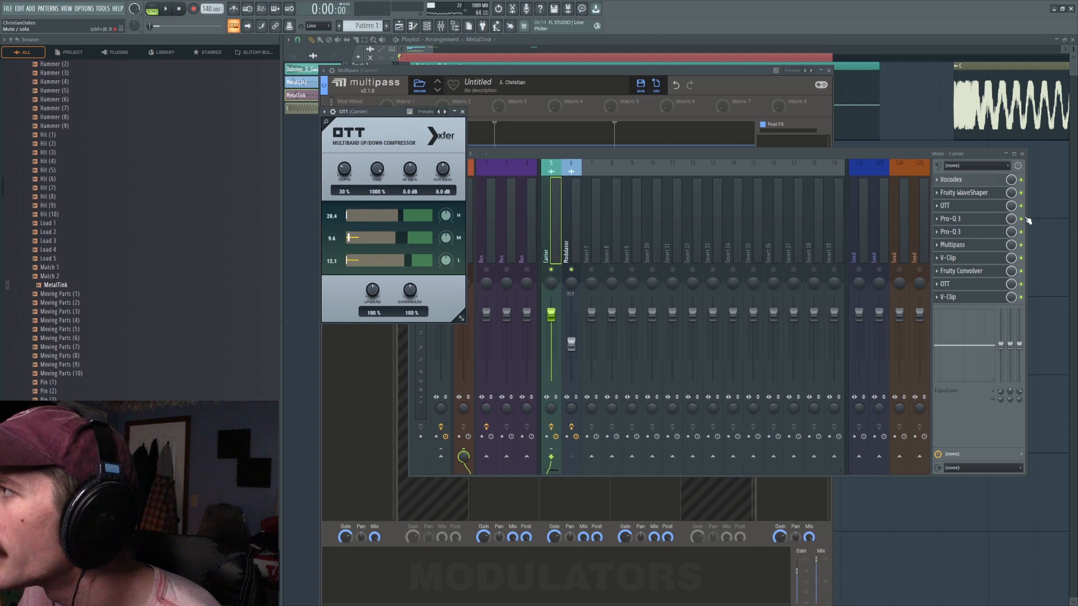
Bypass the OTT compression for comparison, and remove both OTT instances from the Carrier track's effect slots.
{"action": "left_click", "coordinate": [1021, 206]}
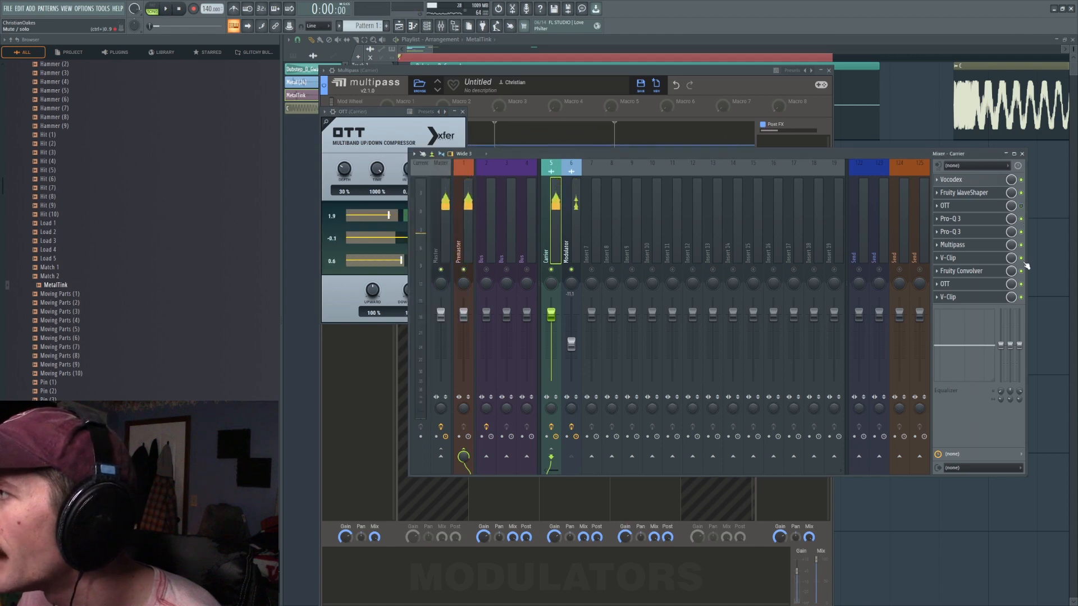
{"action": "key", "text": "space"}
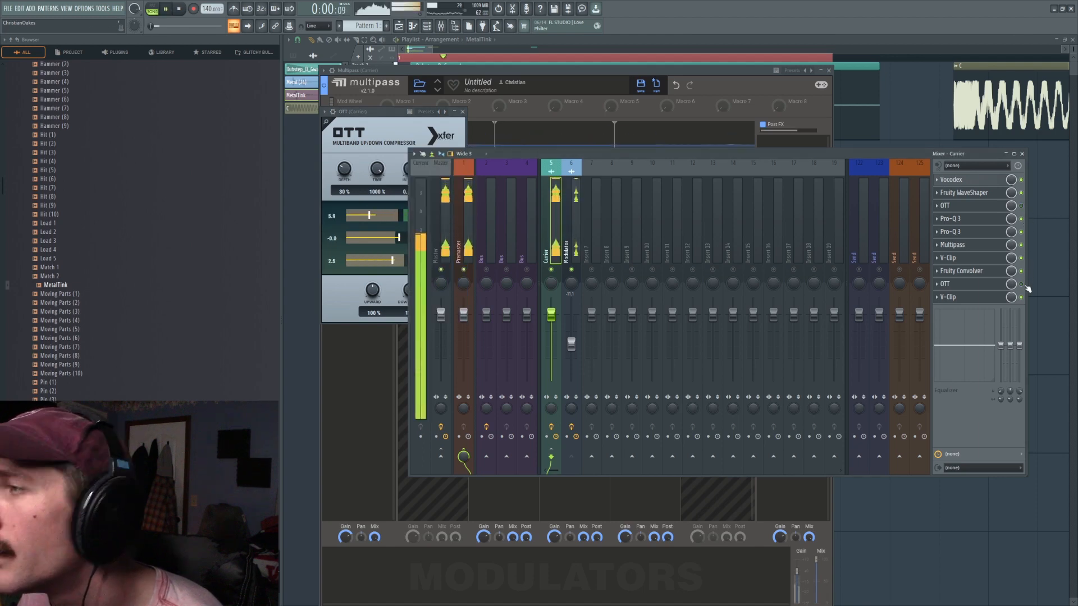
{"action": "left_click", "coordinate": [937, 284]}
{"action": "left_click", "coordinate": [943, 305]}
{"action": "left_click", "coordinate": [570, 335]}
{"action": "left_click", "coordinate": [937, 212]}
{"action": "left_click", "coordinate": [944, 226]}
{"action": "left_click", "coordinate": [570, 335]}
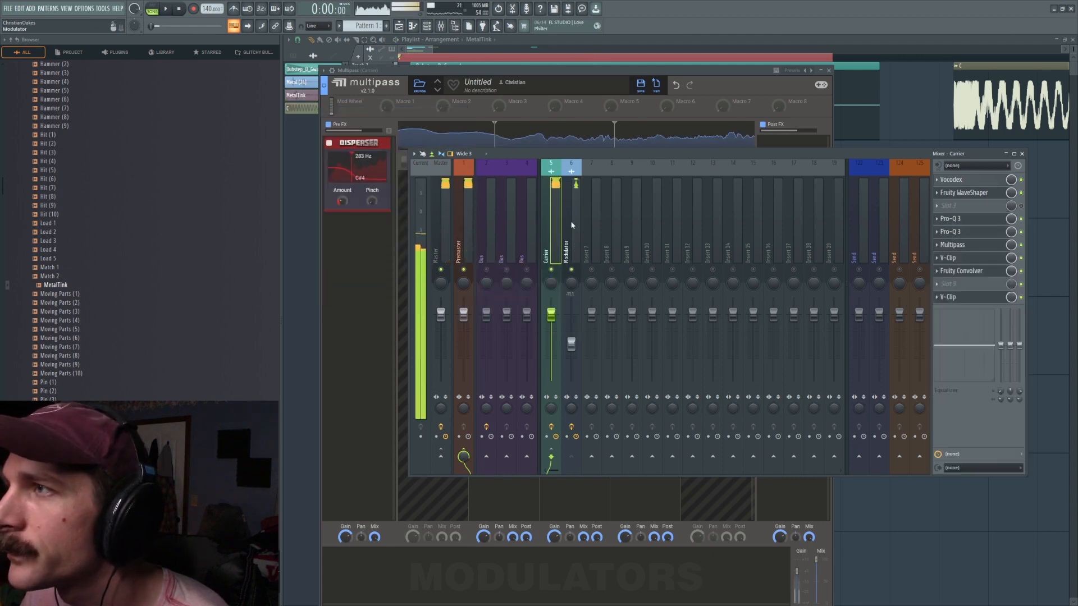
Inspect the kHs Delay on the Modulator track during playback and return to the playlist.
{"action": "left_click", "coordinate": [572, 225]}
{"action": "left_click", "coordinate": [960, 218]}
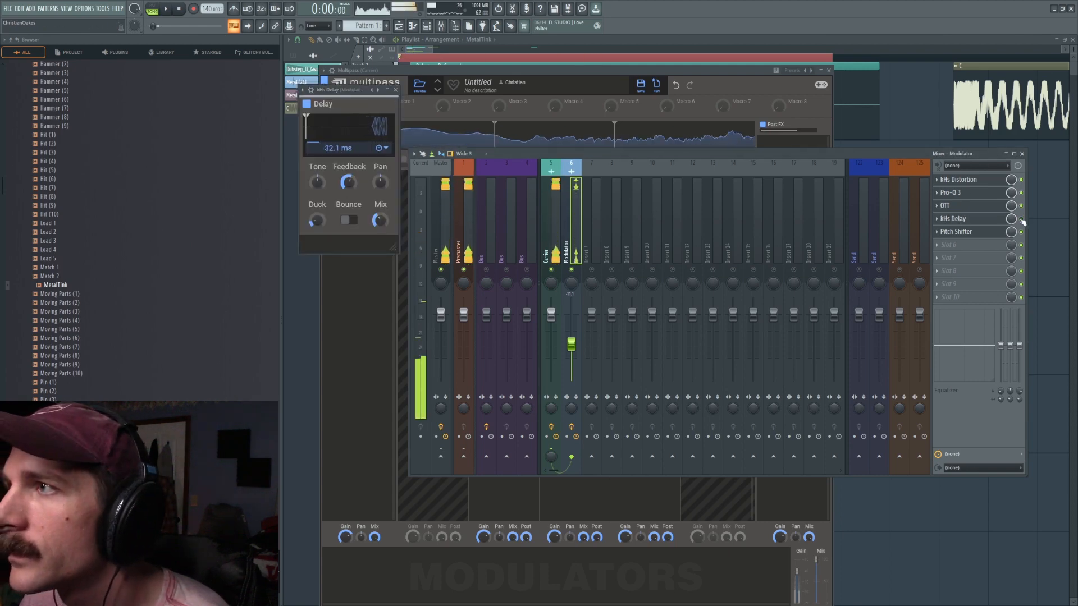
{"action": "key", "text": "space"}
{"action": "left_click", "coordinate": [855, 120]}
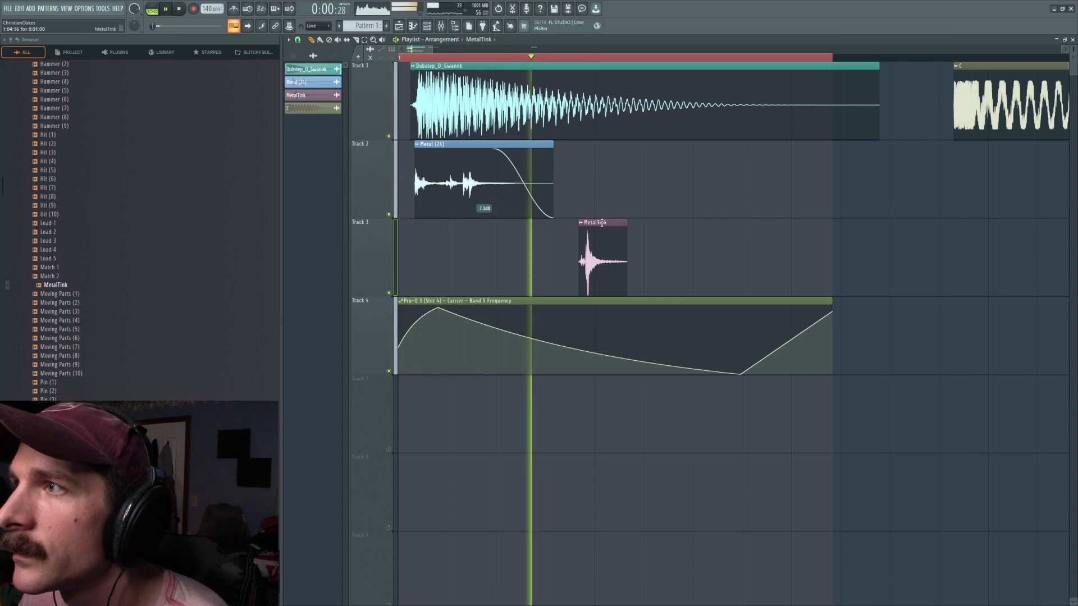
Shorten the end of the Metal (24) clip and move the MetalTink clip beside it on Track 2.
{"action": "mouse_move", "coordinate": [552, 144]}
{"action": "left_mouse_down"}
{"action": "mouse_move", "coordinate": [445, 145]}
{"action": "mouse_move", "coordinate": [534, 146]}
{"action": "left_mouse_up"}
{"action": "key", "text": "space"}
{"action": "key", "text": "space"}
{"action": "key", "text": "space"}
{"action": "left_click_drag", "start_coordinate": [601, 224], "coordinate": [576, 146]}
{"action": "key", "text": "space"}
In the Carrier's slot 4 Pro-Q 3, pull the red low band into a deep cut and change the automated band's shape to Band Pass.
{"action": "key", "text": "F9"}
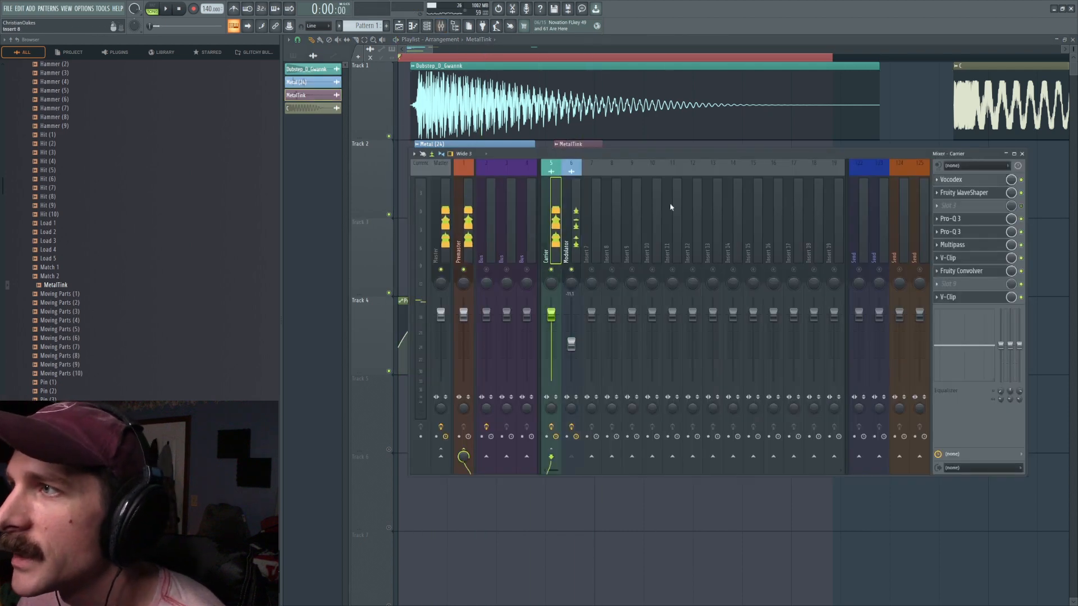
{"action": "left_click", "coordinate": [964, 220]}
{"action": "key", "text": "space"}
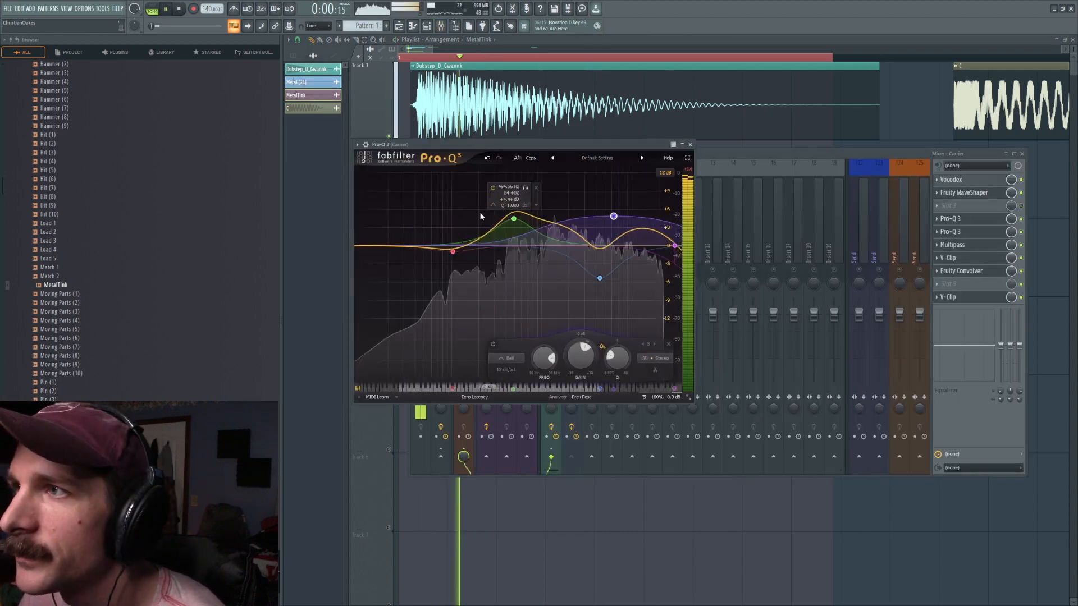
{"action": "left_click_drag", "start_coordinate": [447, 253], "coordinate": [485, 307]}
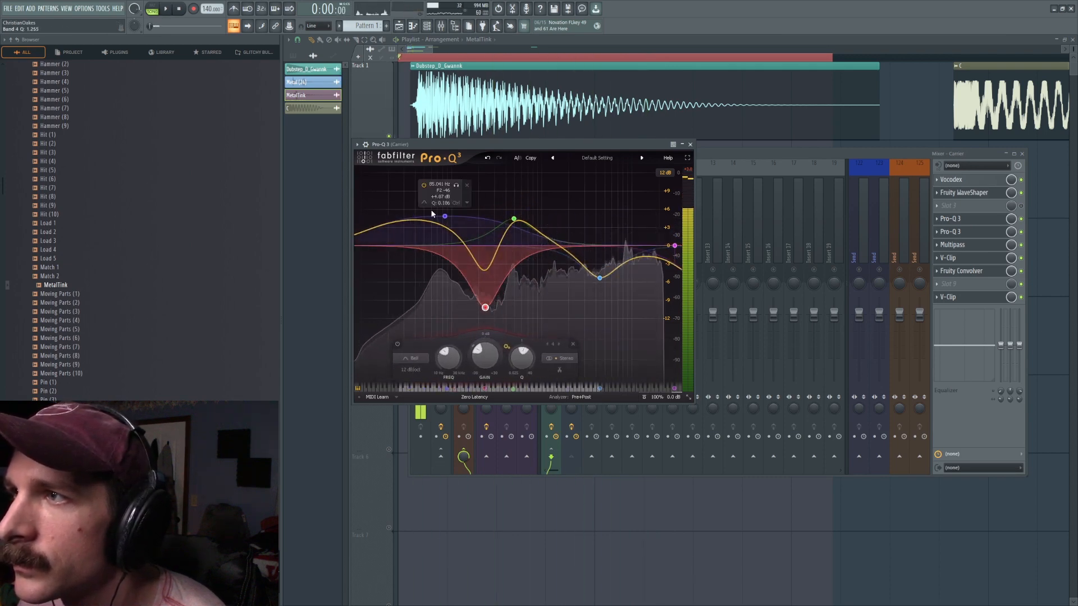
{"action": "left_click", "coordinate": [444, 217]}
{"action": "left_click", "coordinate": [385, 358]}
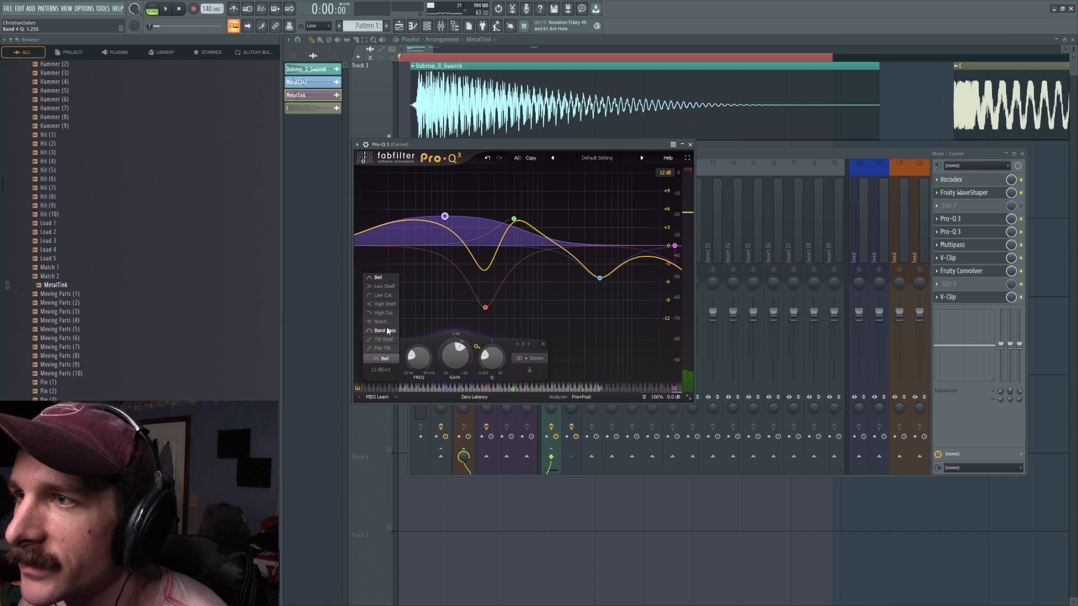
{"action": "left_click", "coordinate": [386, 331]}
{"action": "key", "text": "space"}
{"action": "left_click", "coordinate": [854, 135]}
{"action": "key", "text": "space"}
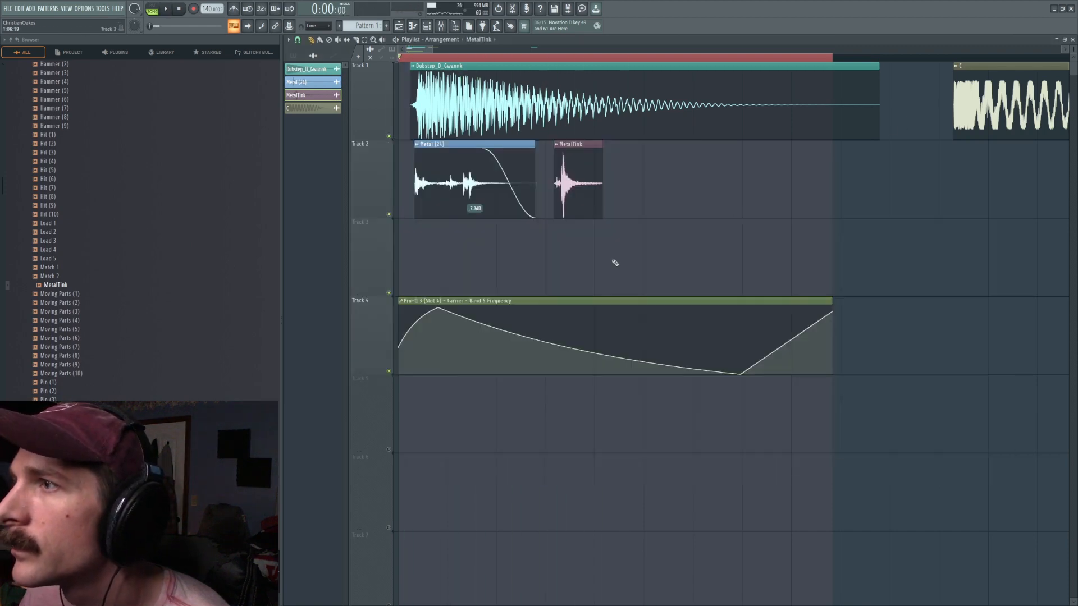
Reshape the Band 5 Frequency automation with a low start, a curved rise, and a peak near the start of MetalTink.
{"action": "left_click_drag", "start_coordinate": [400, 361], "coordinate": [399, 375]}
{"action": "key", "text": "space"}
{"action": "key", "text": "space"}
{"action": "left_click_drag", "start_coordinate": [438, 308], "coordinate": [541, 306]}
{"action": "key", "text": "space"}
{"action": "left_click_drag", "start_coordinate": [470, 331], "coordinate": [470, 369]}
{"action": "key", "text": "space"}
{"action": "key", "text": "space"}
{"action": "key", "text": "space"}
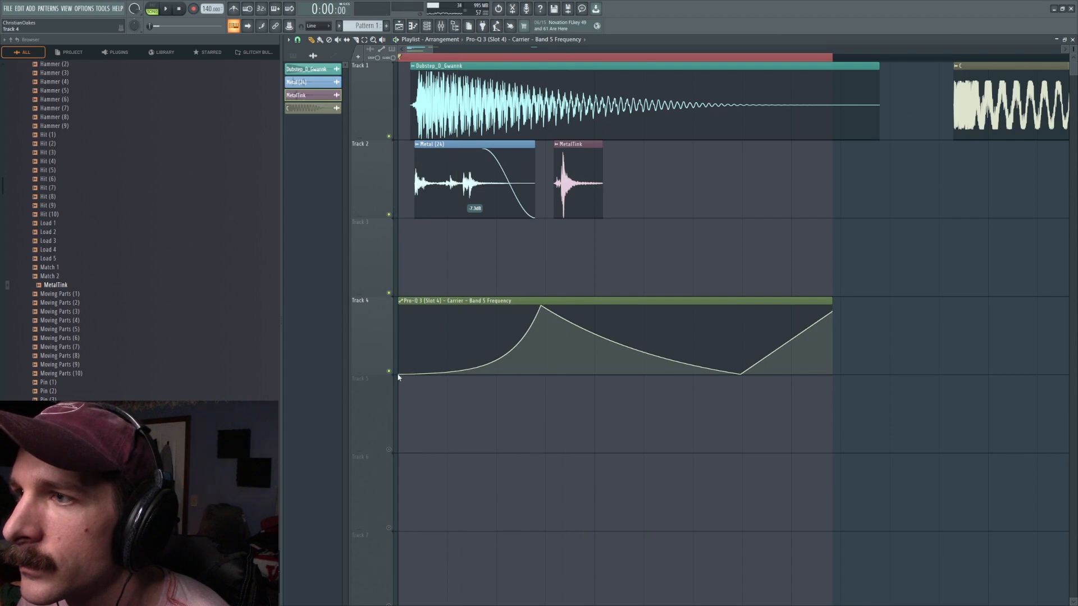
Shorten the Dubstep_D_Gwunnk clip to roughly the Metal (24) clip's length and make a unique copy above MetalTink.
{"action": "left_click_drag", "start_coordinate": [876, 76], "coordinate": [523, 86]}
{"action": "left_click", "coordinate": [561, 86]}
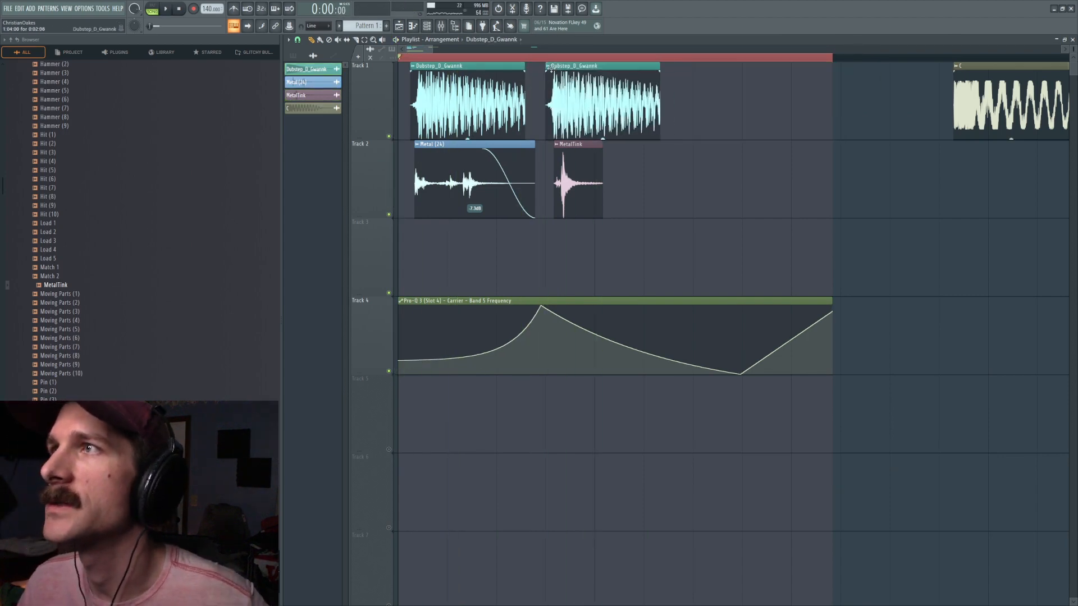
{"action": "left_click", "coordinate": [550, 68]}
{"action": "left_click", "coordinate": [568, 130]}
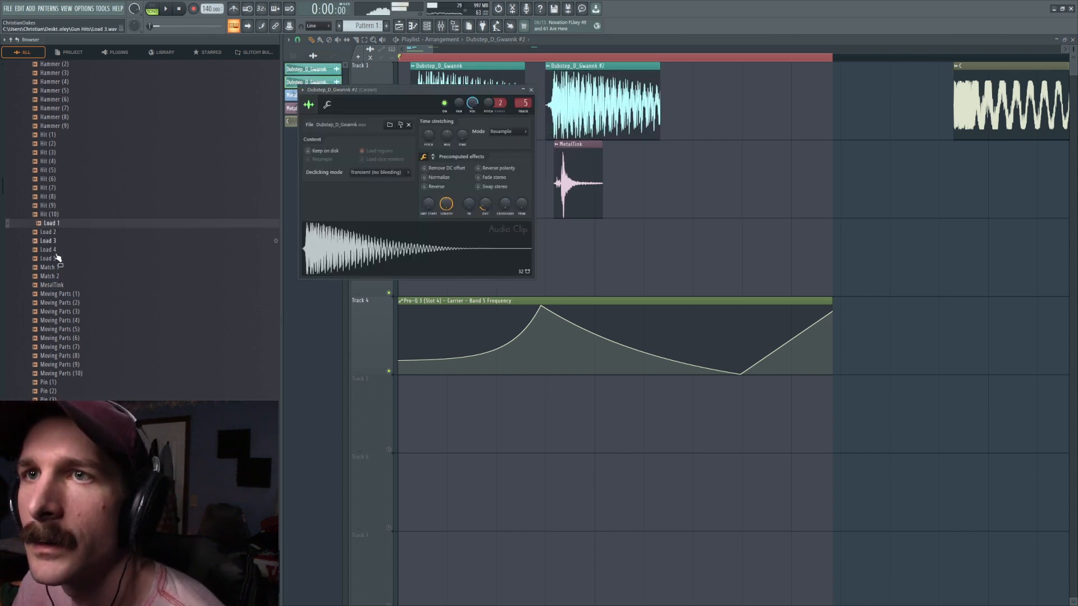
Browse the foley and dubstep one-shots, and replace the sample of the second Dubstep_D_Gwunnk clip with Dubstep_D_MelodicGrowl.
{"action": "scroll", "coordinate": [58, 374], "scroll_direction": "down", "scroll_amount": 6}
{"action": "scroll", "coordinate": [69, 382], "scroll_direction": "down", "scroll_amount": 6}
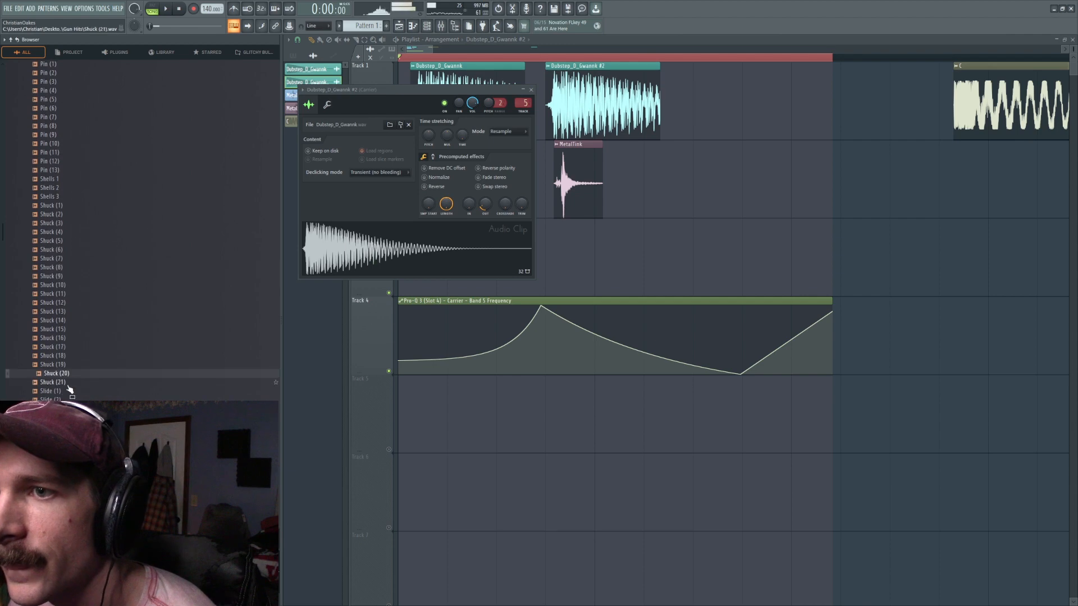
{"action": "scroll", "coordinate": [67, 224], "scroll_direction": "up", "scroll_amount": 12}
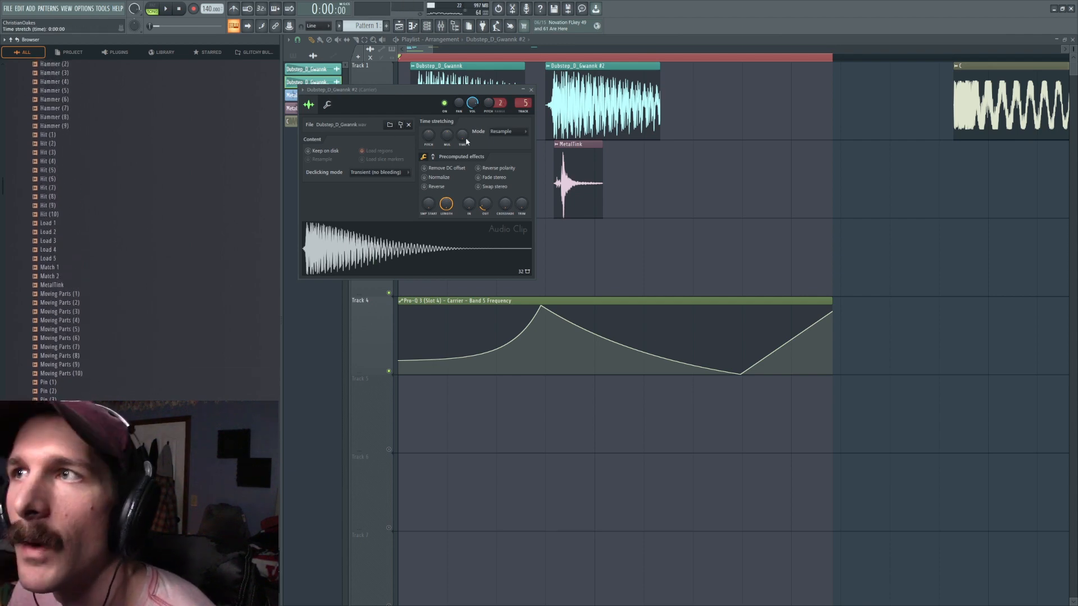
{"action": "left_click", "coordinate": [404, 124]}
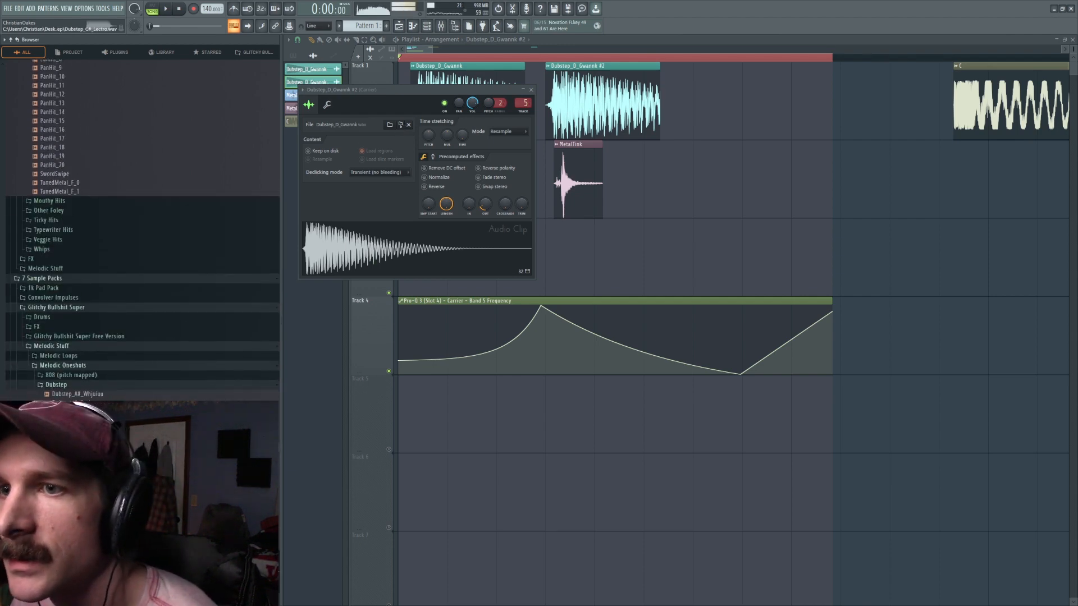
{"action": "scroll", "coordinate": [99, 387], "scroll_direction": "down", "scroll_amount": 7}
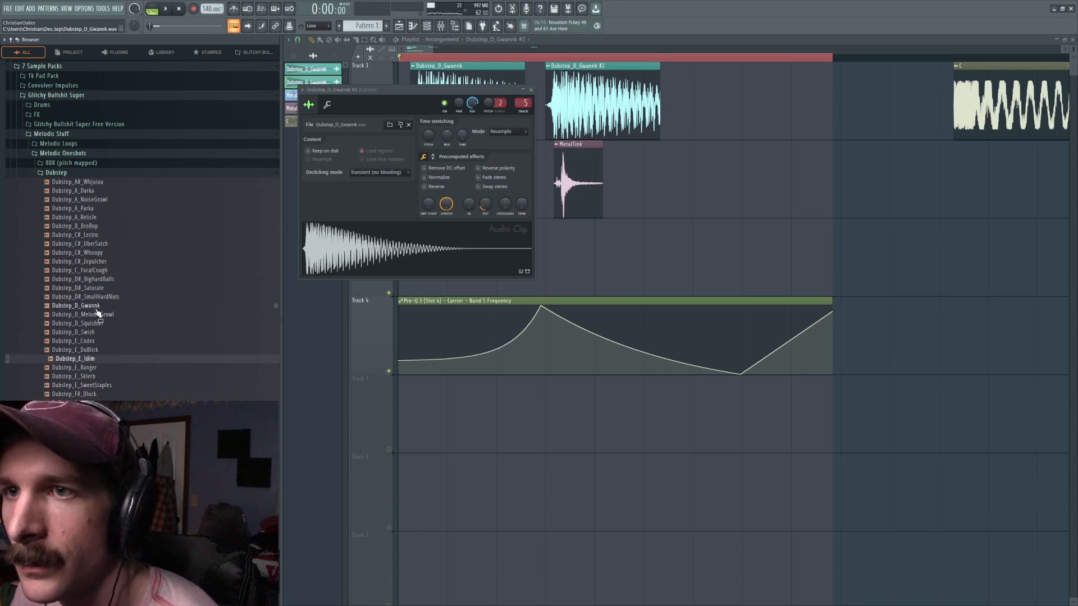
{"action": "left_click", "coordinate": [98, 315]}
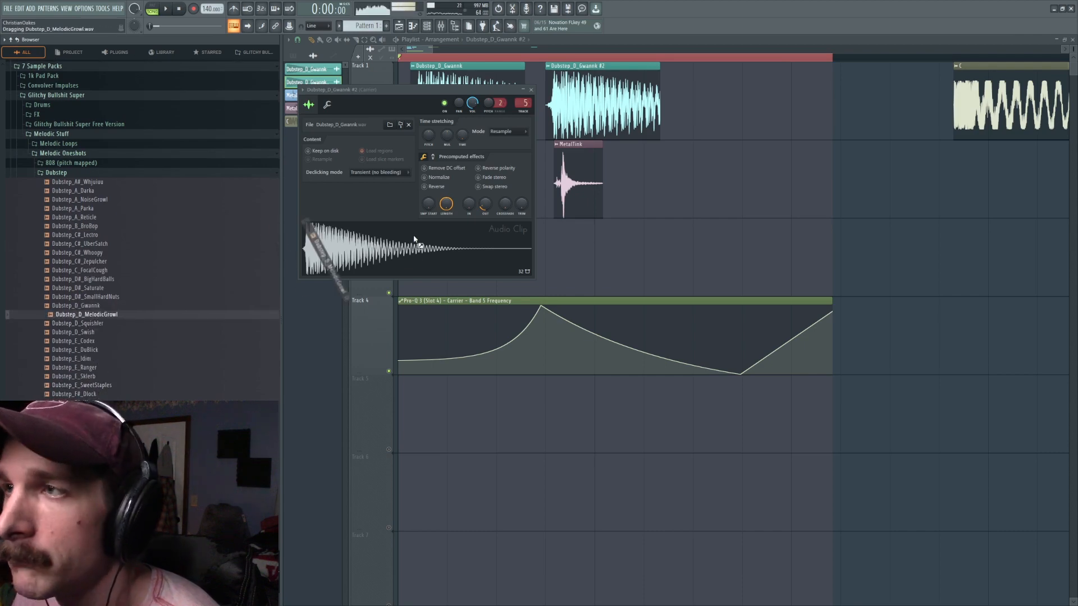
{"action": "left_click_drag", "start_coordinate": [413, 245], "coordinate": [416, 247]}
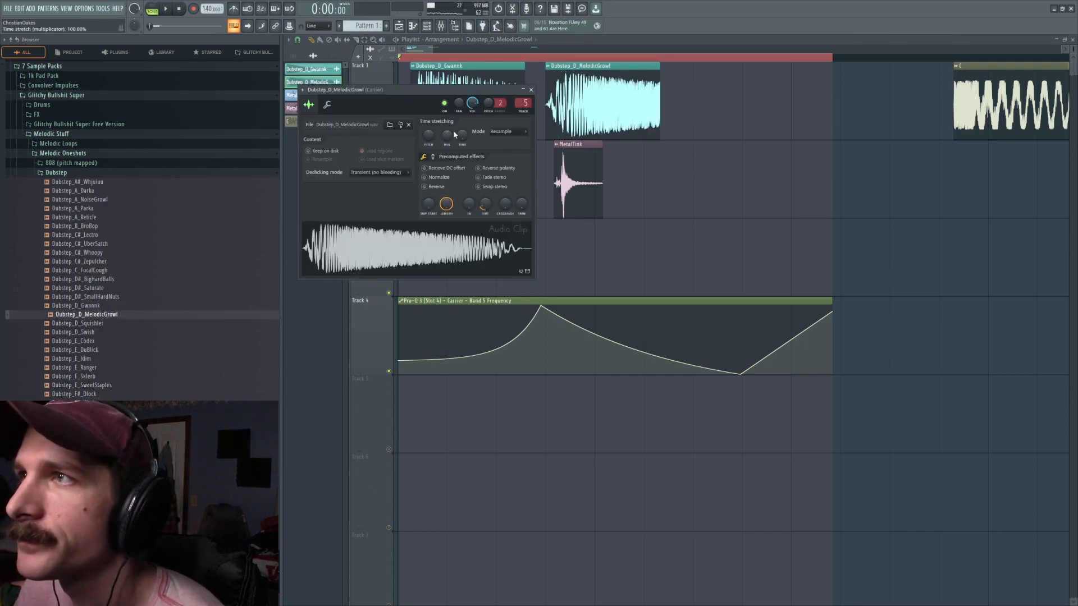
Remove the sample's built-in fade-out, add a long fade-out over the second half of the Dubstep_D_MelodicGrowl clip, and play the loop.
{"action": "left_click_drag", "start_coordinate": [485, 204], "coordinate": [485, 216]}
{"action": "left_click_drag", "start_coordinate": [660, 73], "coordinate": [581, 73]}
{"action": "key", "text": "space"}
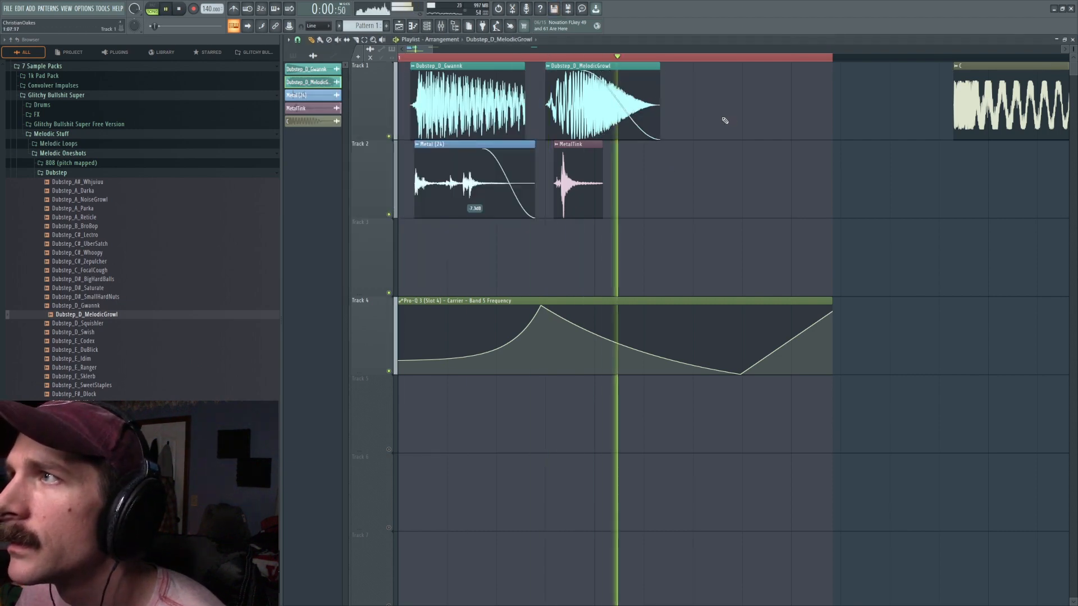
{"action": "key", "text": "space"}
{"action": "key", "text": "space"}
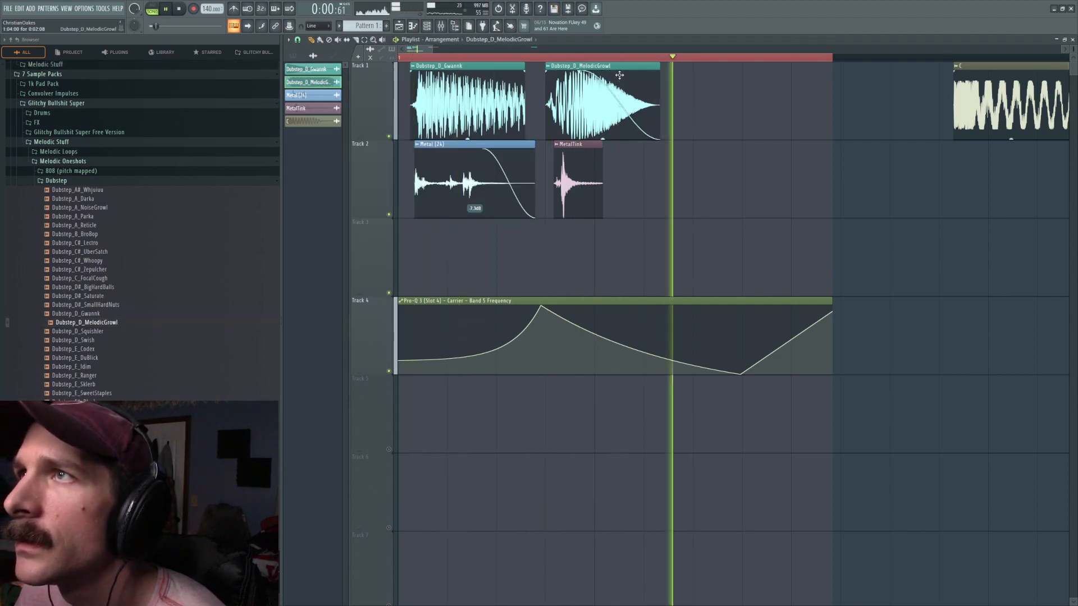
{"action": "key", "text": "space"}
Slip the audio inside the Dubstep_D_MelodicGrowl clip and add a short fade-in at its start, auditioning the loop.
{"action": "double_click", "coordinate": [587, 100]}
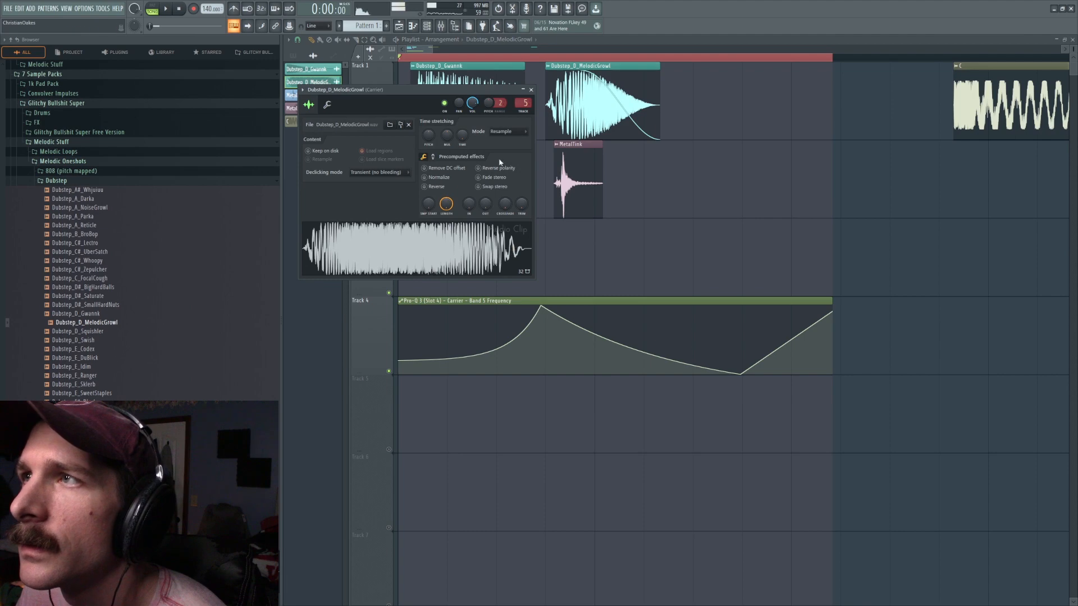
{"action": "left_click", "coordinate": [442, 26]}
{"action": "key", "text": "space"}
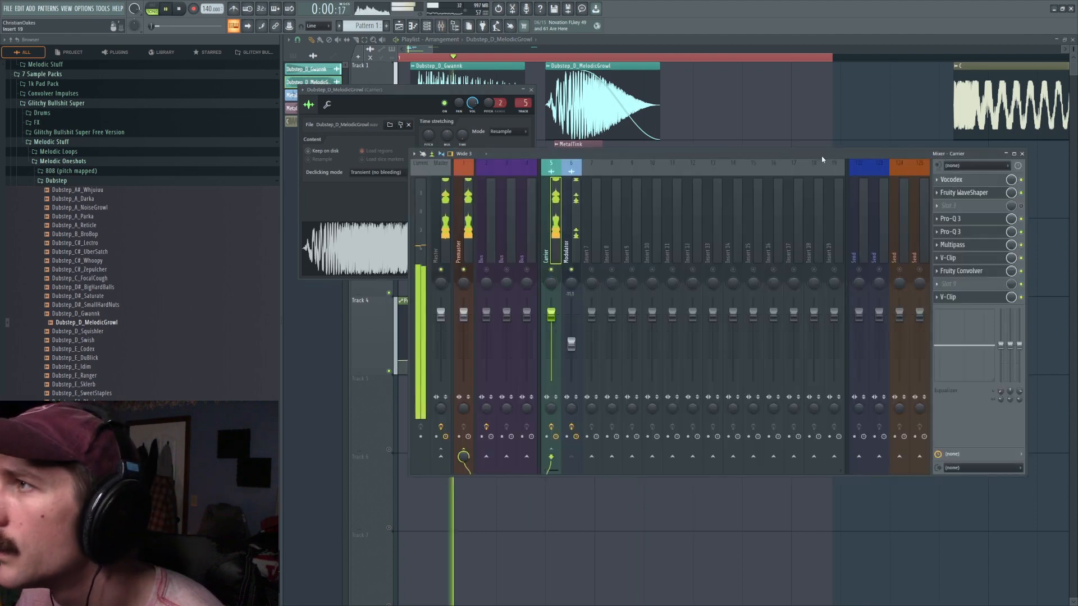
{"action": "left_click", "coordinate": [618, 101]}
{"action": "key", "text": "space"}
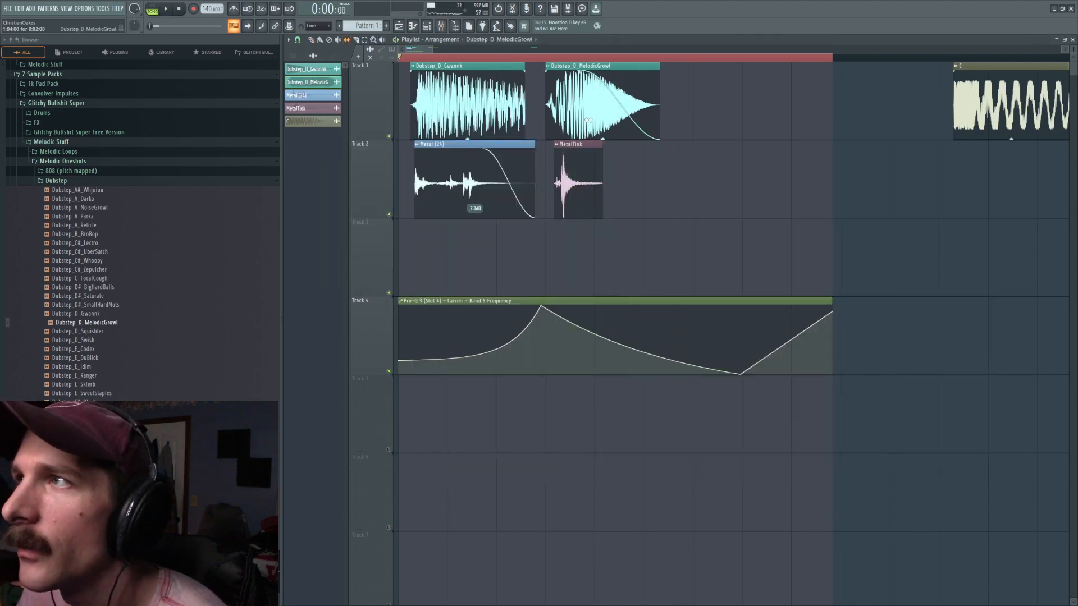
{"action": "key", "text": "space"}
{"action": "key", "text": "space"}
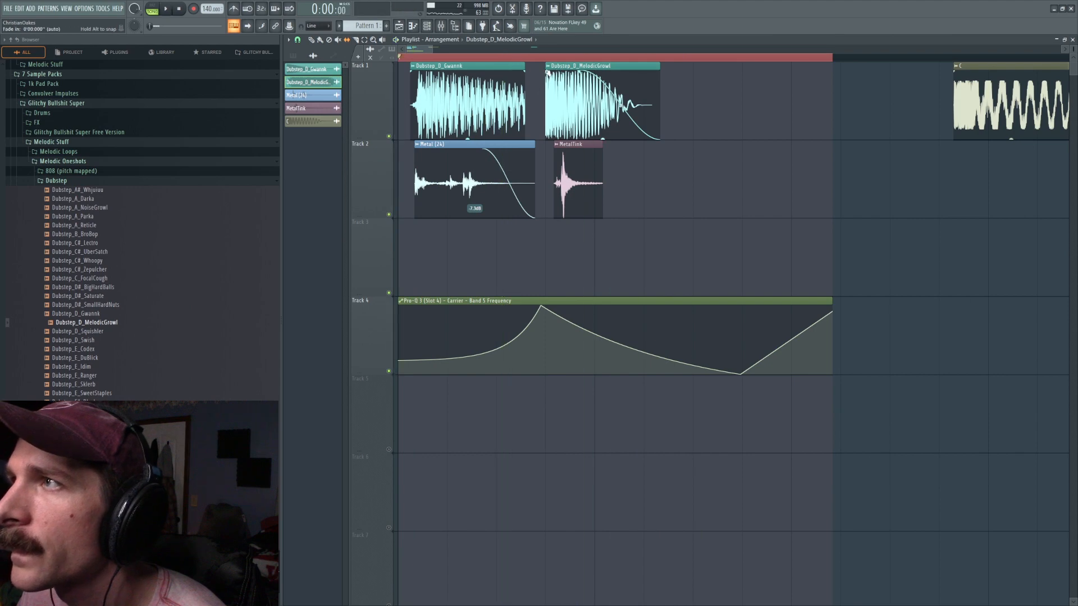
{"action": "key", "text": "space"}
Replace the MelodicGrowl sample with Dubstep_D_Swish, slip its audio within the clip, and audition the loop.
{"action": "double_click", "coordinate": [580, 88]}
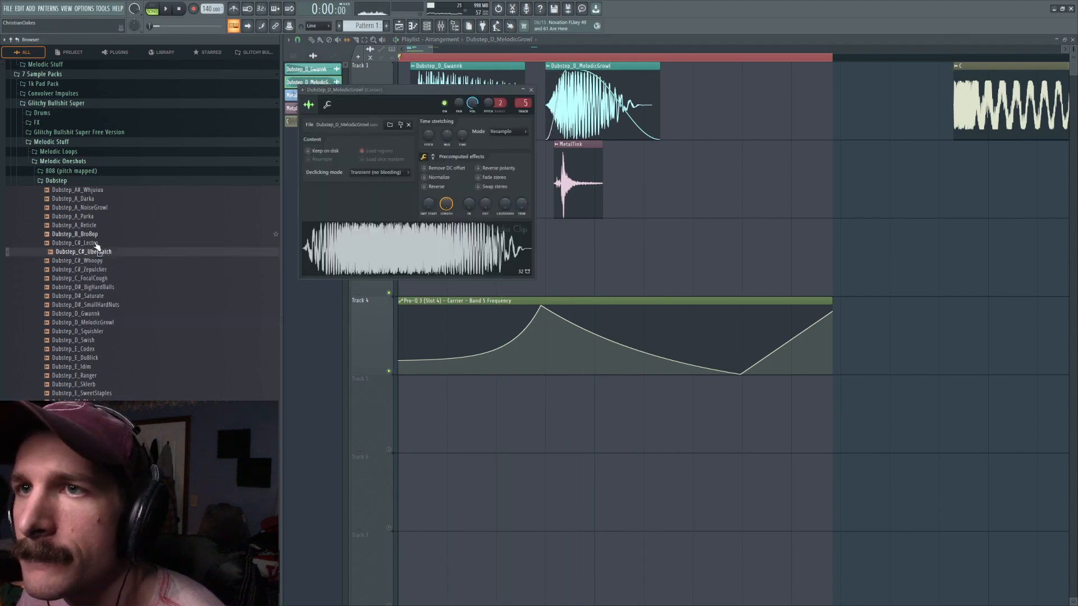
{"action": "left_click", "coordinate": [98, 339]}
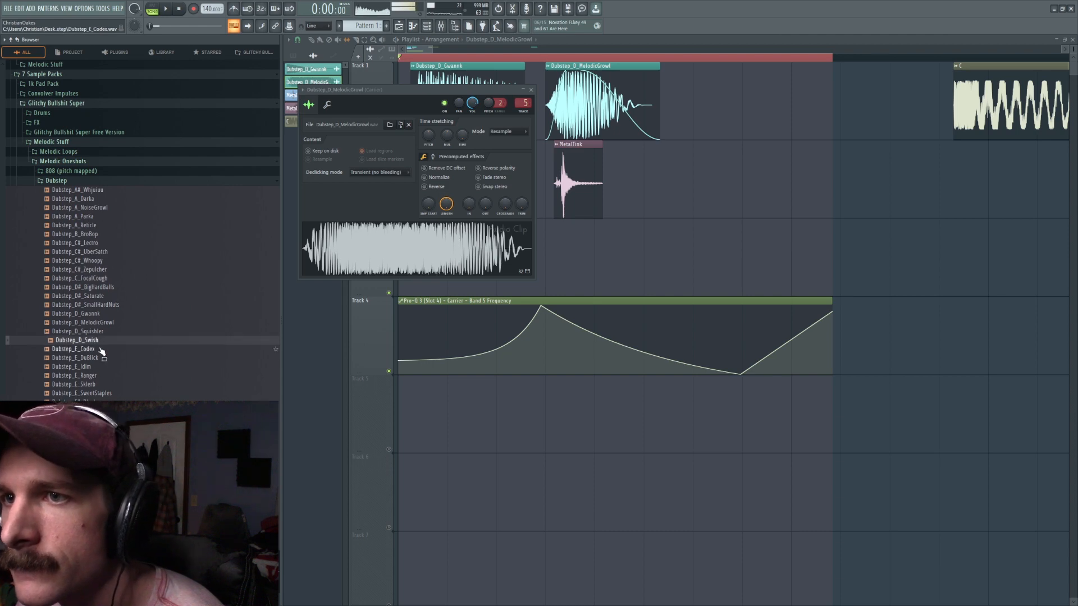
{"action": "left_click_drag", "start_coordinate": [283, 279], "coordinate": [435, 236]}
{"action": "left_click", "coordinate": [531, 90]}
{"action": "key", "text": "space"}
{"action": "key", "text": "space"}
{"action": "left_click_drag", "start_coordinate": [617, 115], "coordinate": [725, 120]}
{"action": "key", "text": "space"}
{"action": "key", "text": "space"}
Replace the Dubstep_D_Swish sample with Dubstep_F_Vistage and audition the loop.
{"action": "double_click", "coordinate": [623, 67]}
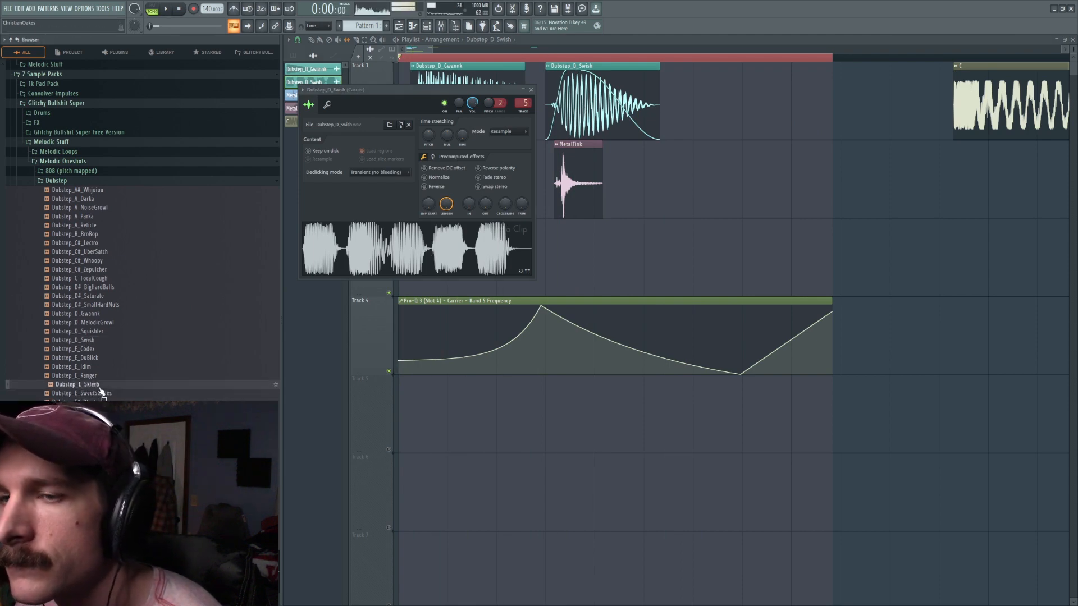
{"action": "scroll", "coordinate": [108, 339], "scroll_direction": "down", "scroll_amount": 6}
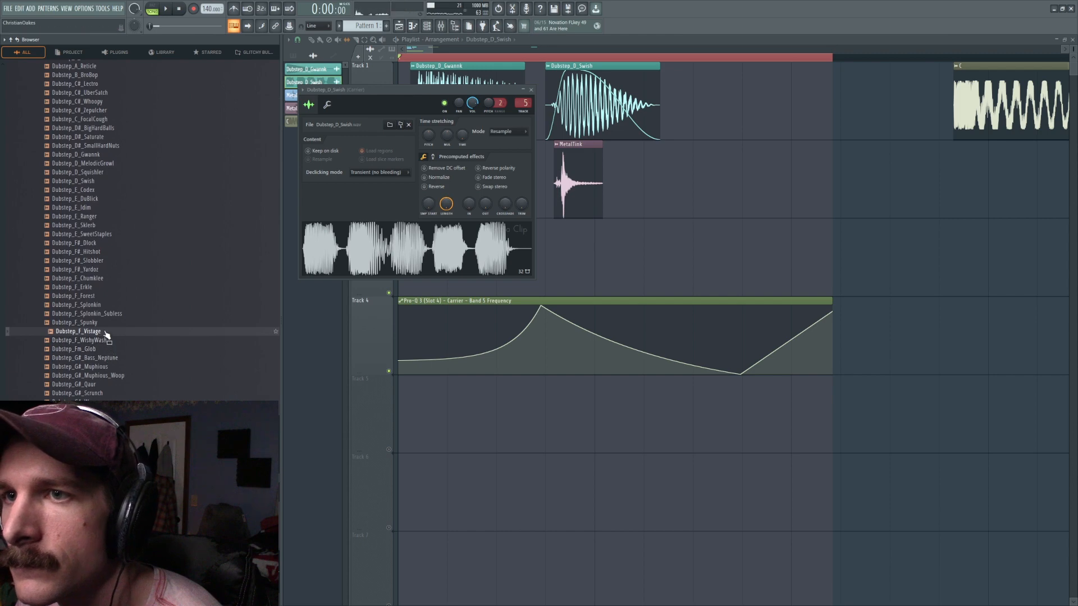
{"action": "left_click_drag", "start_coordinate": [404, 237], "coordinate": [406, 238]}
{"action": "left_click", "coordinate": [685, 205]}
{"action": "key", "text": "space"}
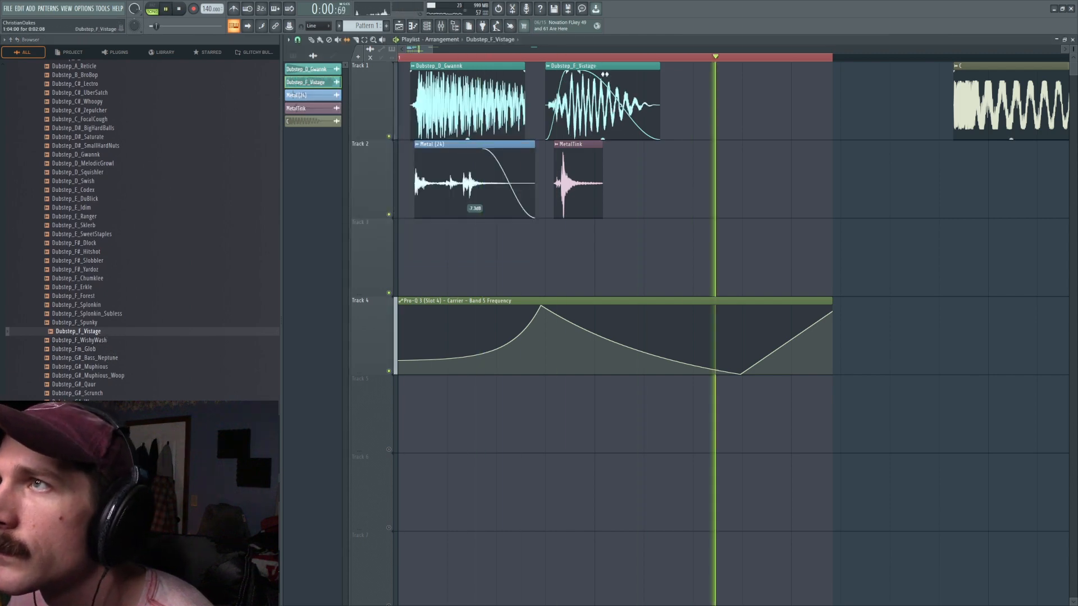
{"action": "key", "text": "space"}
{"action": "key", "text": "space"}
{"action": "key", "text": "space"}
Check the sample settings of the first Dubstep_D_Gwunnk clip and replay the start of the loop.
{"action": "double_click", "coordinate": [465, 79]}
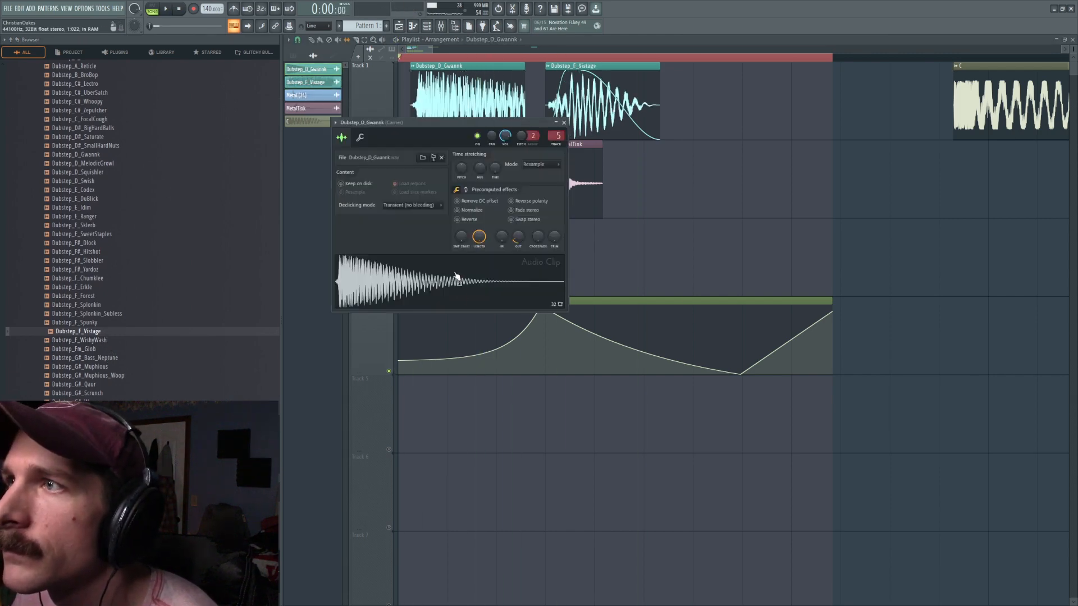
{"action": "right_click", "coordinate": [714, 184]}
{"action": "key", "text": "space"}
{"action": "key", "text": "space"}
{"action": "key", "text": "space"}
{"action": "key", "text": "space"}
{"action": "key", "text": "space"}
{"action": "key", "text": "space"}
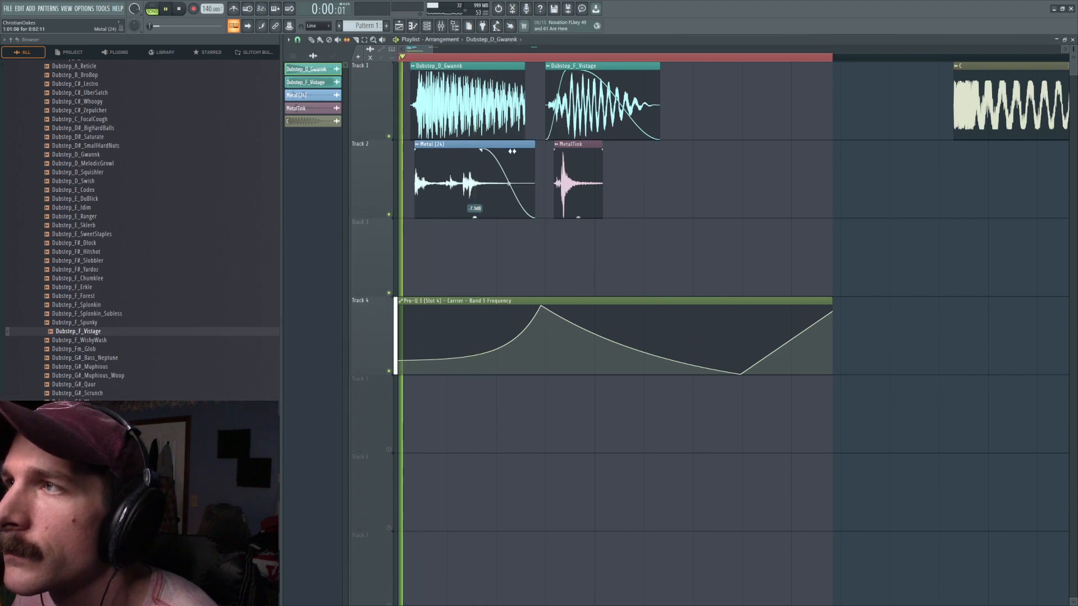
Adjust the carrier pass-through level and low-pass frequency in the Carrier's Vocodex while replaying the loop.
{"action": "left_click", "coordinate": [441, 26]}
{"action": "left_click", "coordinate": [984, 180]}
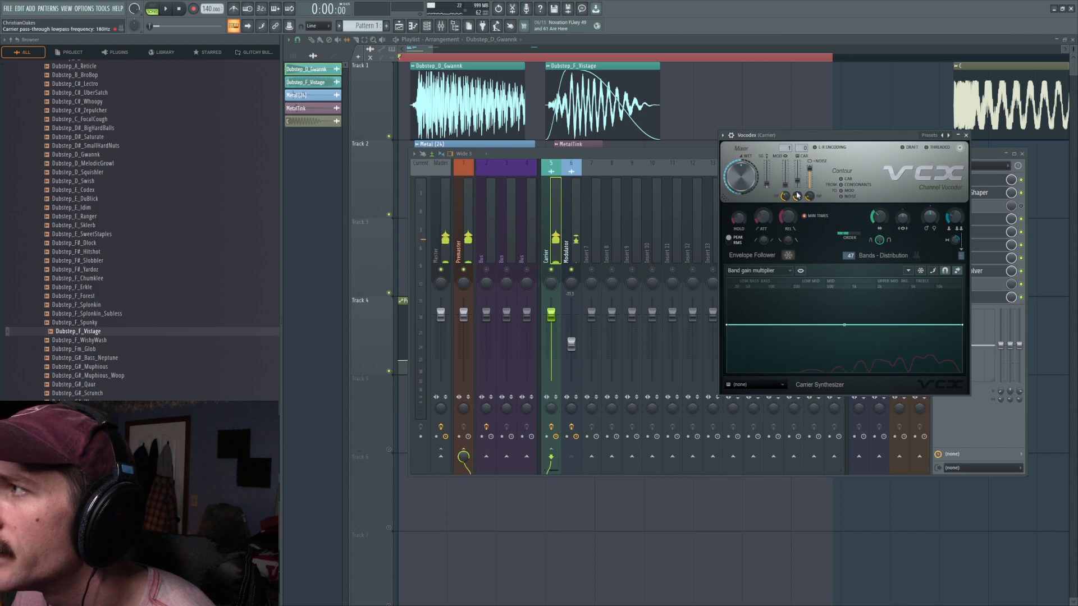
{"action": "key", "text": "space"}
{"action": "key", "text": "space"}
{"action": "key", "text": "space"}
{"action": "key", "text": "space"}
{"action": "key", "text": "space"}
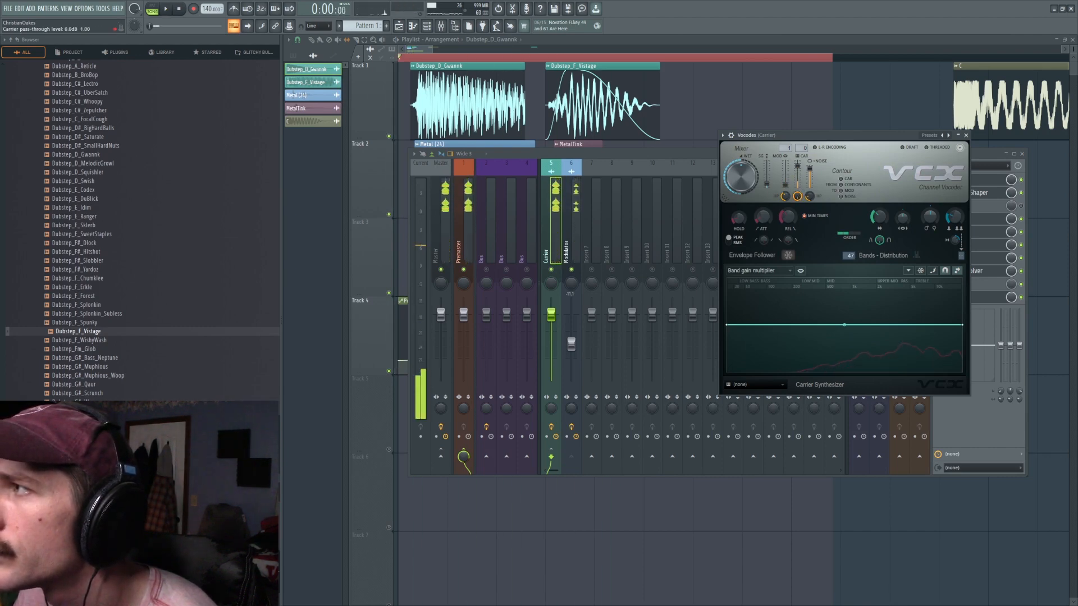
{"action": "key", "text": "space"}
{"action": "key", "text": "space"}
{"action": "key", "text": "space"}
{"action": "key", "text": "space"}
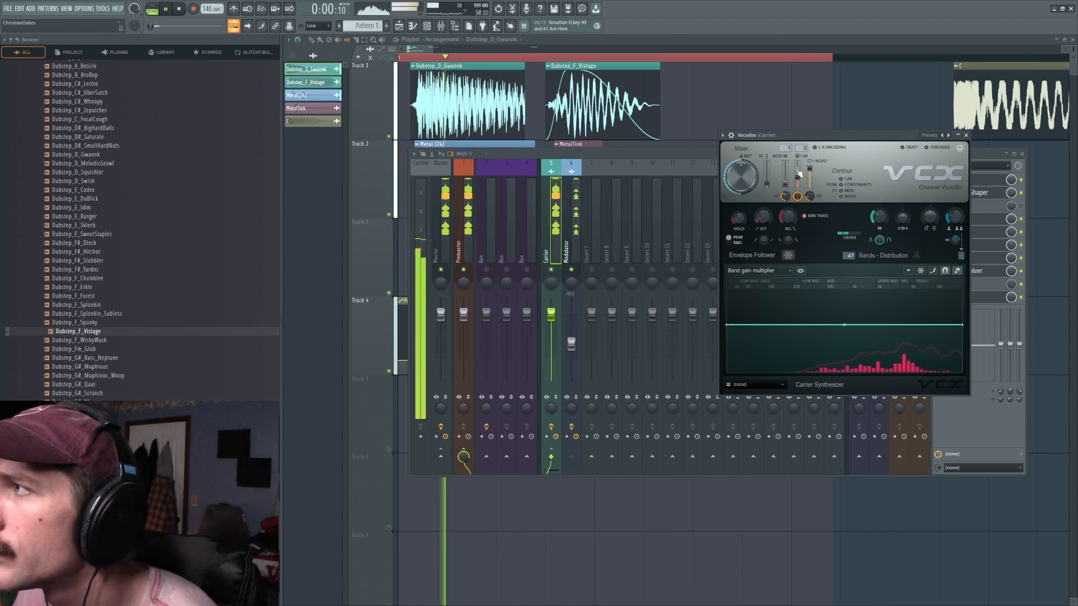
{"action": "left_click", "coordinate": [770, 124]}
Slip the audio of the Dubstep_F_Vistage clip earlier within its bounds and play the loop.
{"action": "key", "text": "space"}
{"action": "left_click_drag", "start_coordinate": [601, 119], "coordinate": [544, 119]}
{"action": "key", "text": "space"}
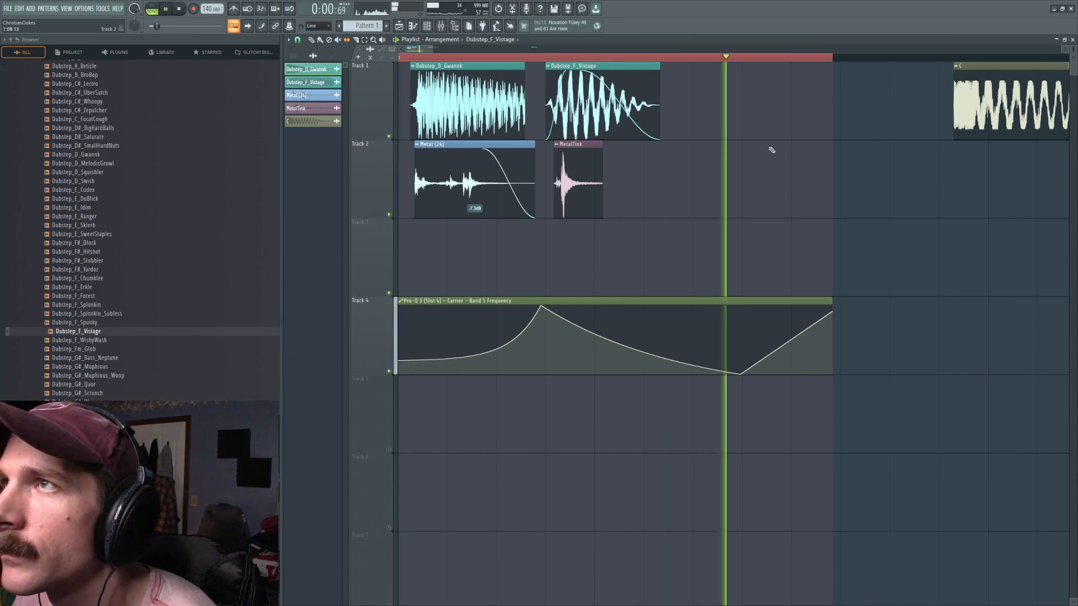
Increase MetalTink's time-stretch multiplier so its clip extends past the end of the loop region.
{"action": "left_click", "coordinate": [581, 157]}
{"action": "key", "text": "space"}
{"action": "double_click", "coordinate": [577, 165]}
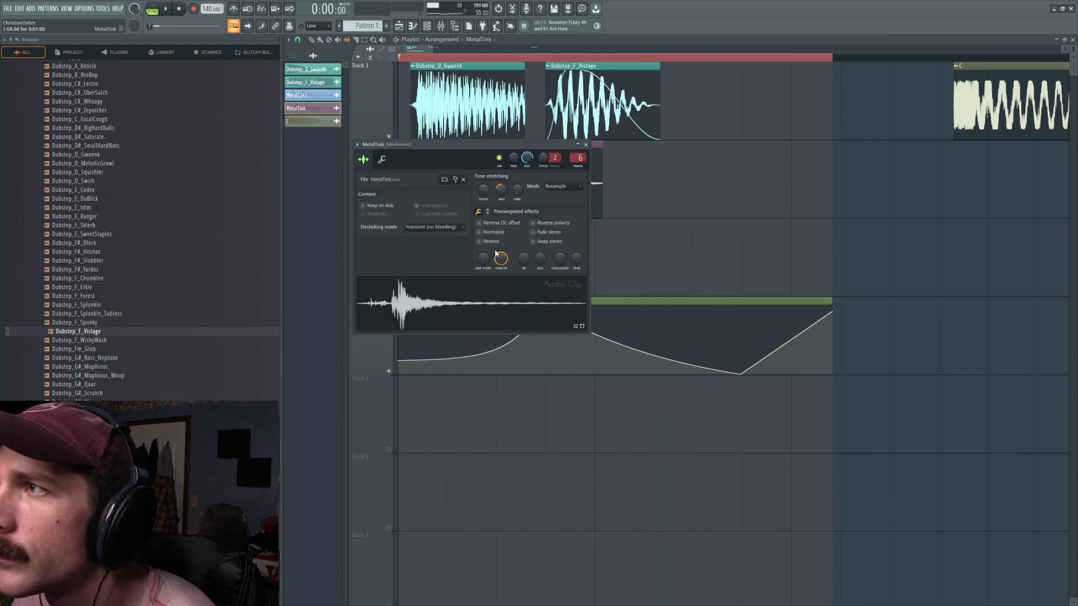
{"action": "left_click_drag", "start_coordinate": [501, 190], "coordinate": [501, 196]}
{"action": "key", "text": "space"}
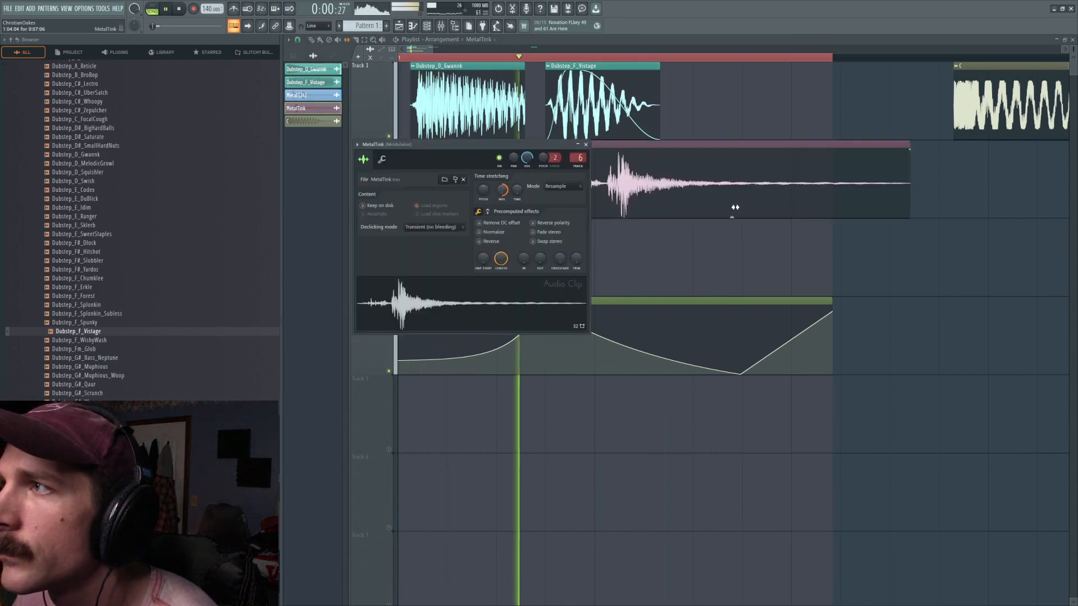
{"action": "key", "text": "space"}
{"action": "left_click", "coordinate": [718, 198]}
Switch to the draw tool and shorten the stretched MetalTink clip to end slightly past the Dubstep_F_Vistage clip.
{"action": "key", "text": "space"}
{"action": "left_click", "coordinate": [311, 40]}
{"action": "key", "text": "space"}
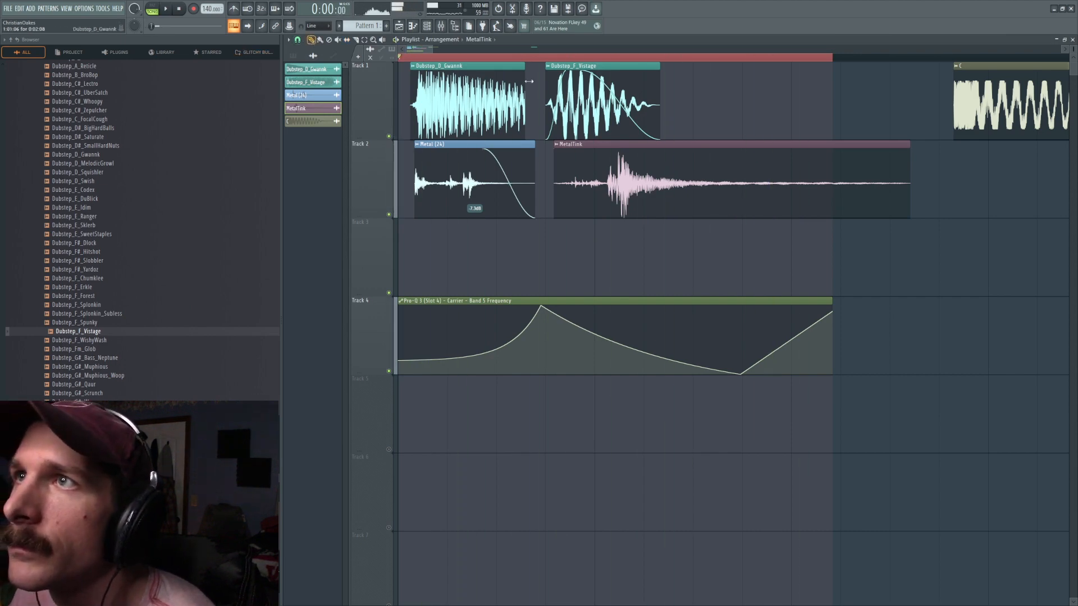
{"action": "key", "text": "space"}
{"action": "key", "text": "space"}
{"action": "left_click_drag", "start_coordinate": [910, 142], "coordinate": [679, 143]}
{"action": "key", "text": "space"}
{"action": "key", "text": "space"}
Extend the end of the Dubstep_F_Vistage clip to just before the end of the loop region and play it.
{"action": "left_click_drag", "start_coordinate": [661, 68], "coordinate": [804, 69]}
{"action": "key", "text": "space"}
{"action": "key", "text": "space"}
Audition the loop and check MetalTink's sample settings.
{"action": "double_click", "coordinate": [638, 155]}
{"action": "key", "text": "space"}
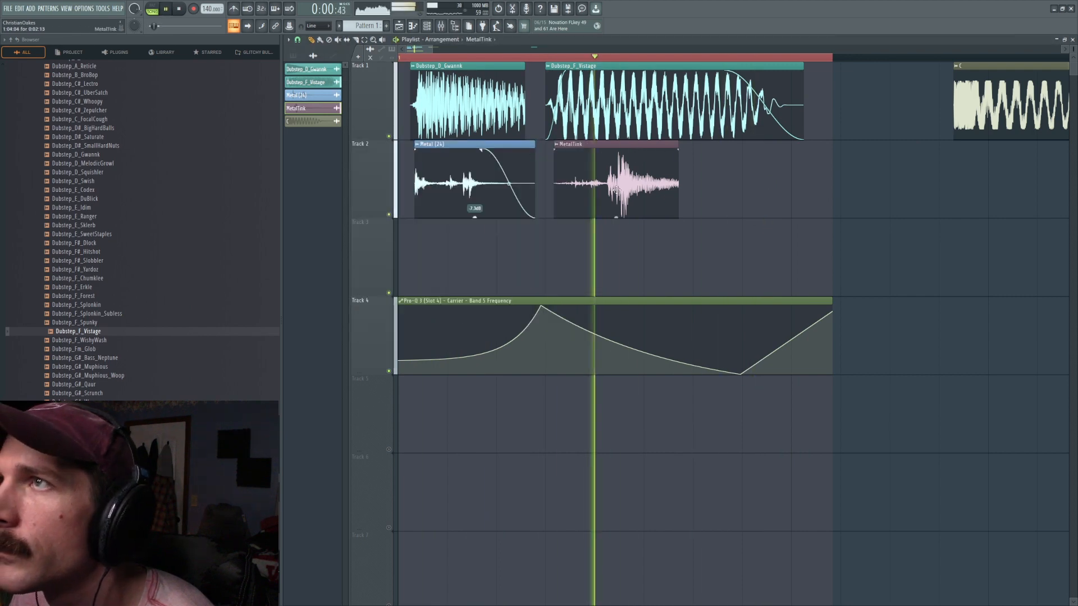
{"action": "key", "text": "space"}
{"action": "double_click", "coordinate": [646, 181]}
{"action": "key", "text": "space"}
{"action": "key", "text": "space"}
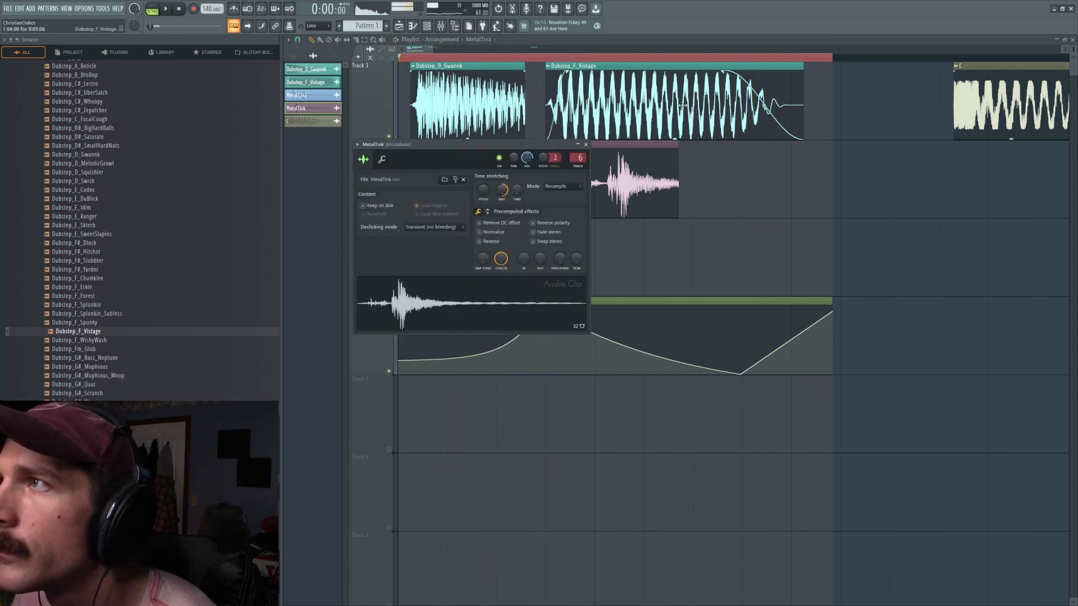
Change the pitch shift of the Dubstep_F_Vistage sample and audition the loop.
{"action": "double_click", "coordinate": [694, 112]}
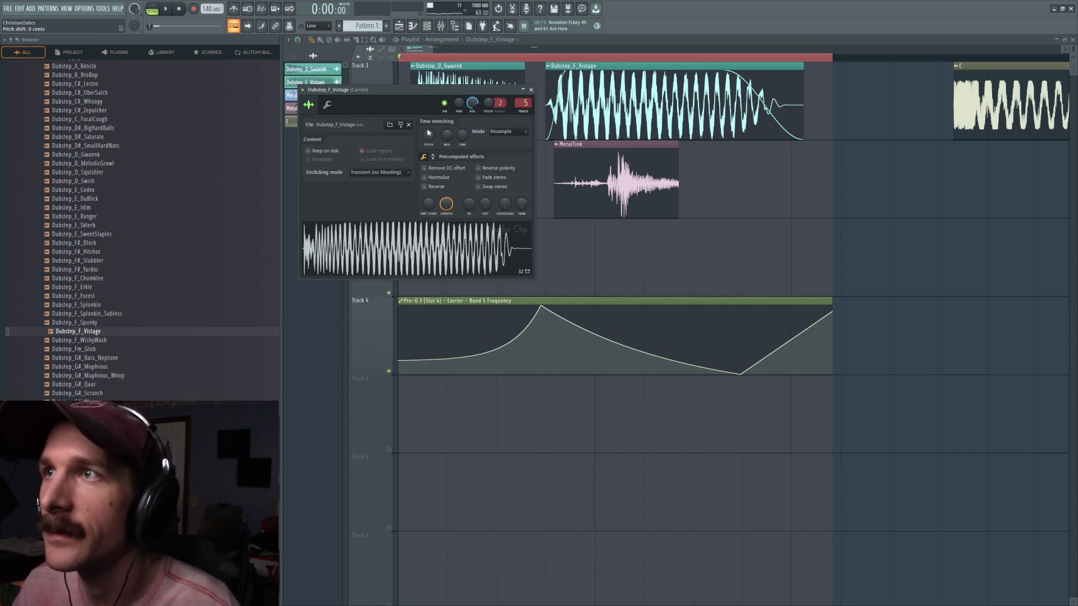
{"action": "key", "text": "space"}
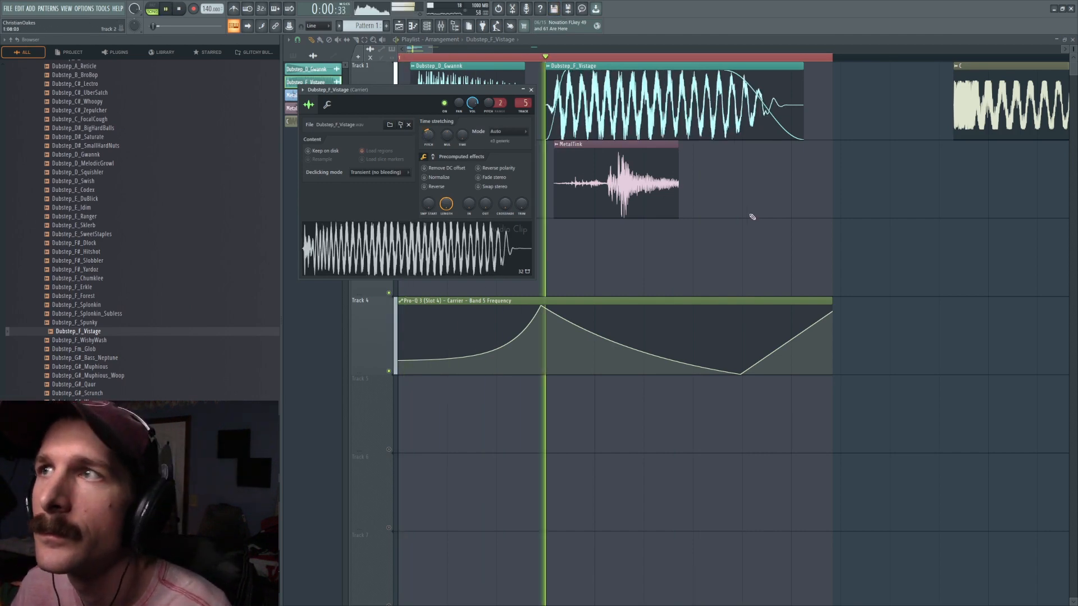
{"action": "key", "text": "Escape"}
{"action": "key", "text": "space"}
{"action": "key", "text": "space"}
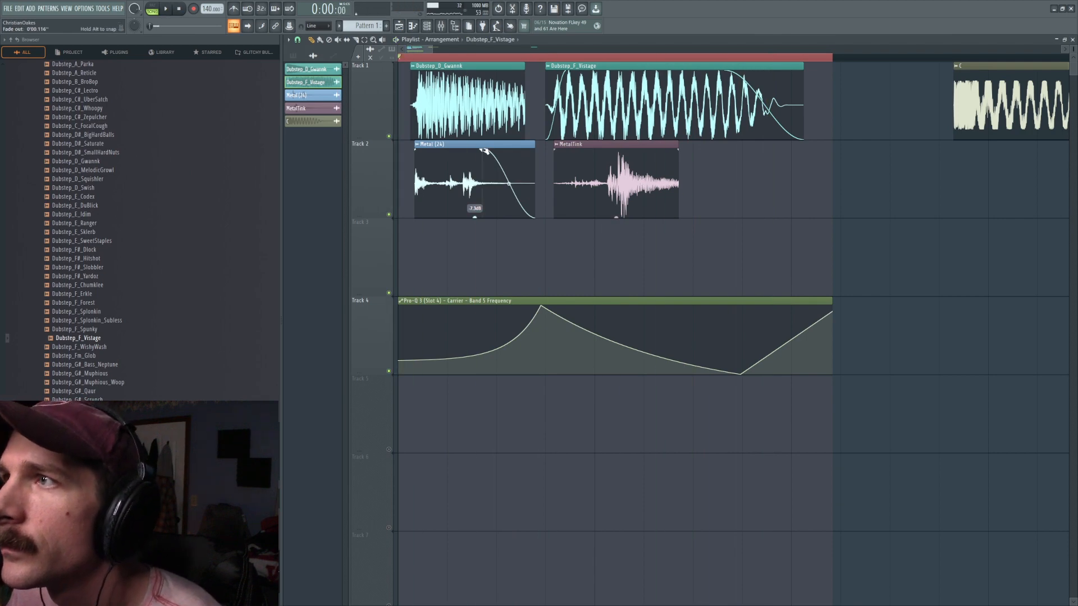
Open Vocodex on the Carrier mixer track and audition the loop to check the vocoded sound.
{"action": "key", "text": "space"}
{"action": "key", "text": "F9"}
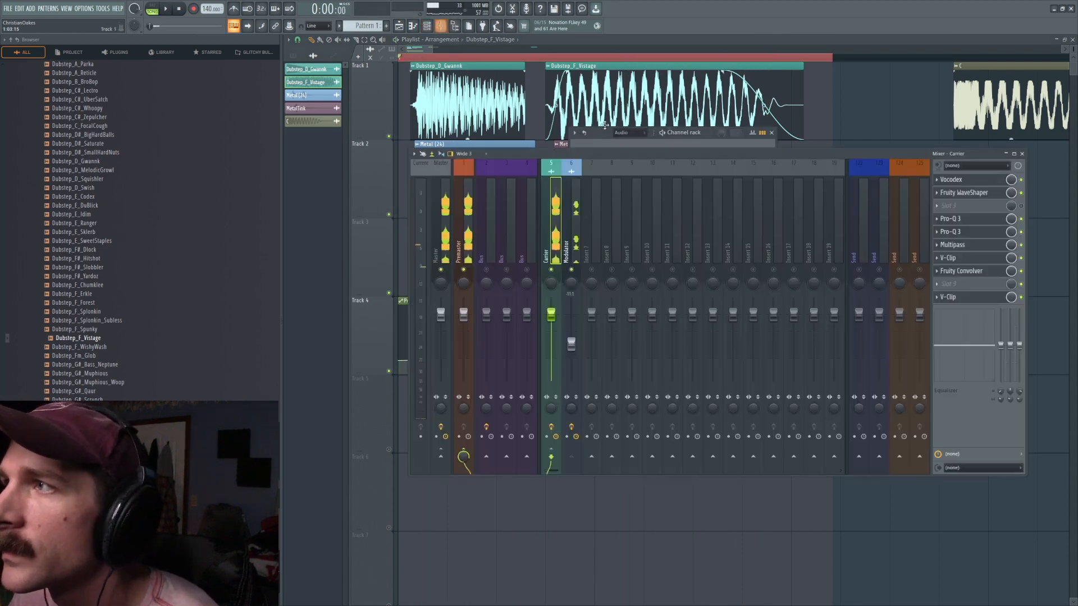
{"action": "left_click", "coordinate": [958, 180]}
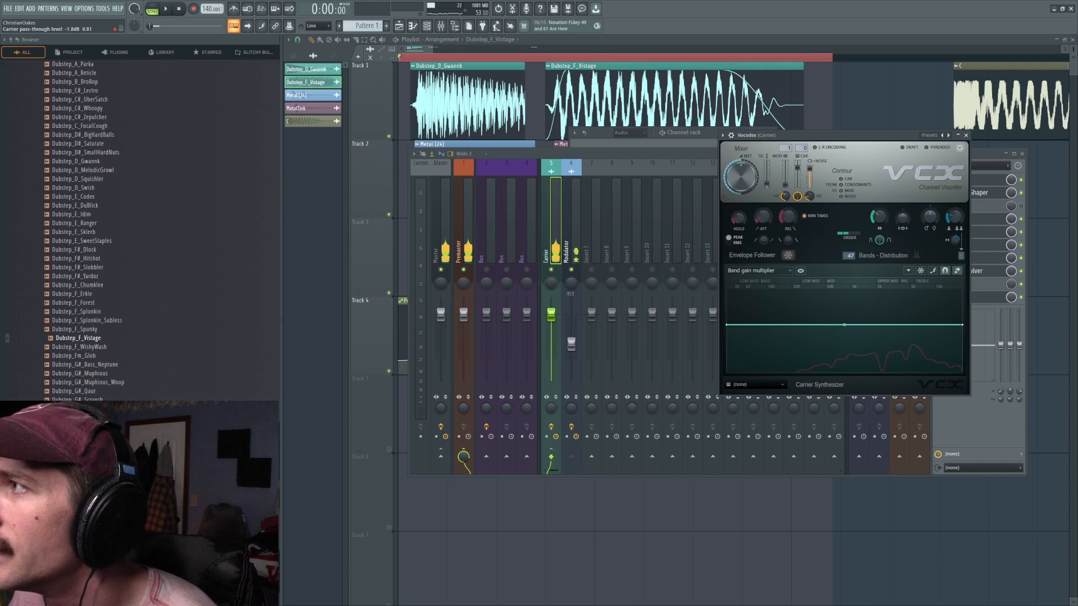
{"action": "key", "text": "space"}
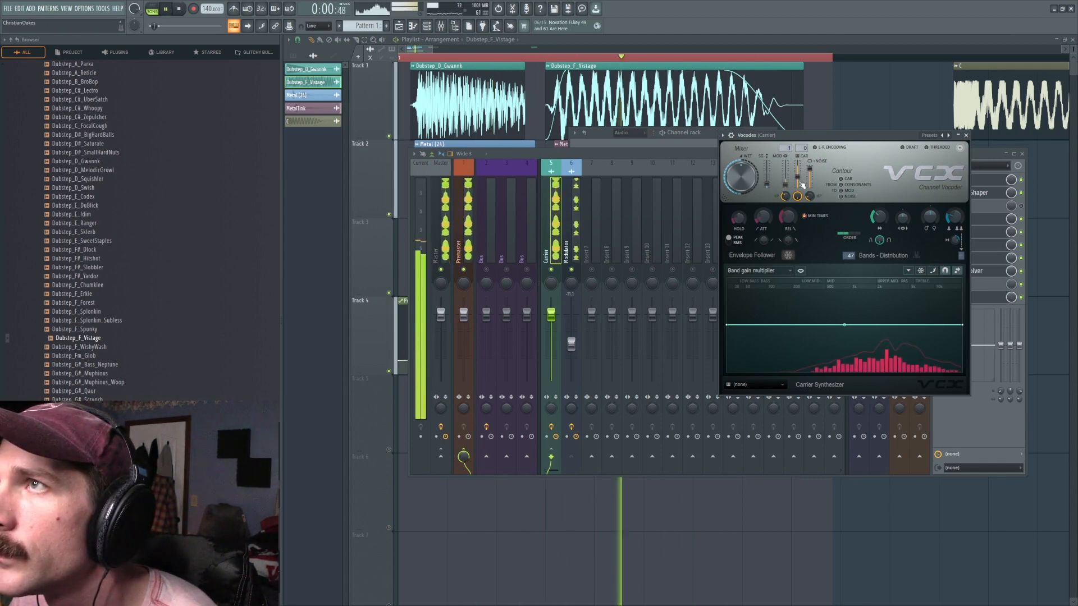
Remove the band-pass band from the Carrier's first Pro-Q 3 and add a low-frequency bell boost of about 10 dB.
{"action": "left_click", "coordinate": [1004, 220]}
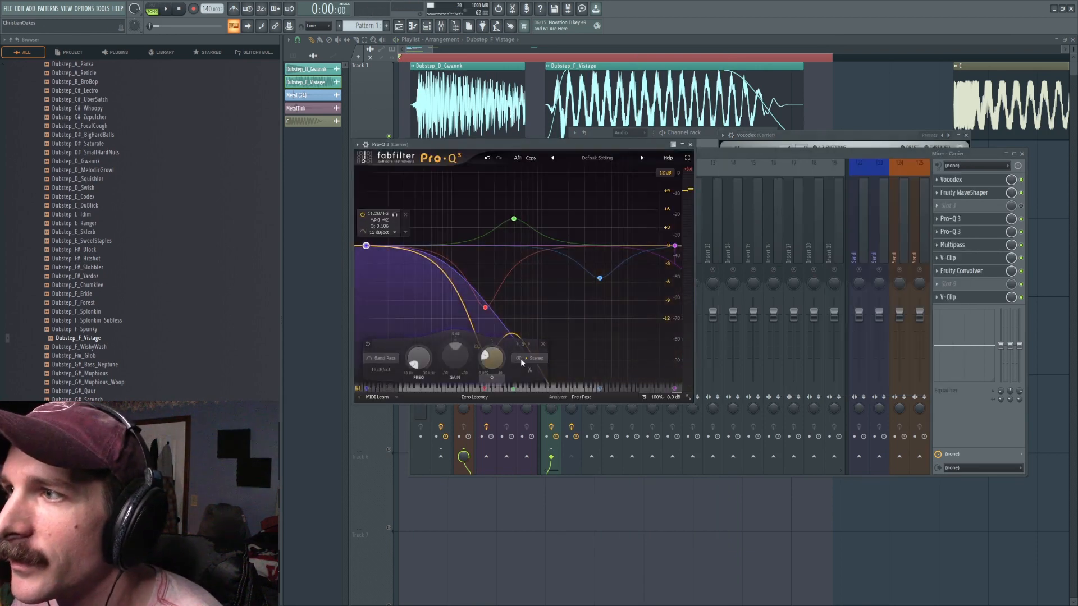
{"action": "left_click", "coordinate": [542, 344]}
{"action": "key", "text": "space"}
{"action": "key", "text": "space"}
{"action": "left_click_drag", "start_coordinate": [435, 250], "coordinate": [445, 196]}
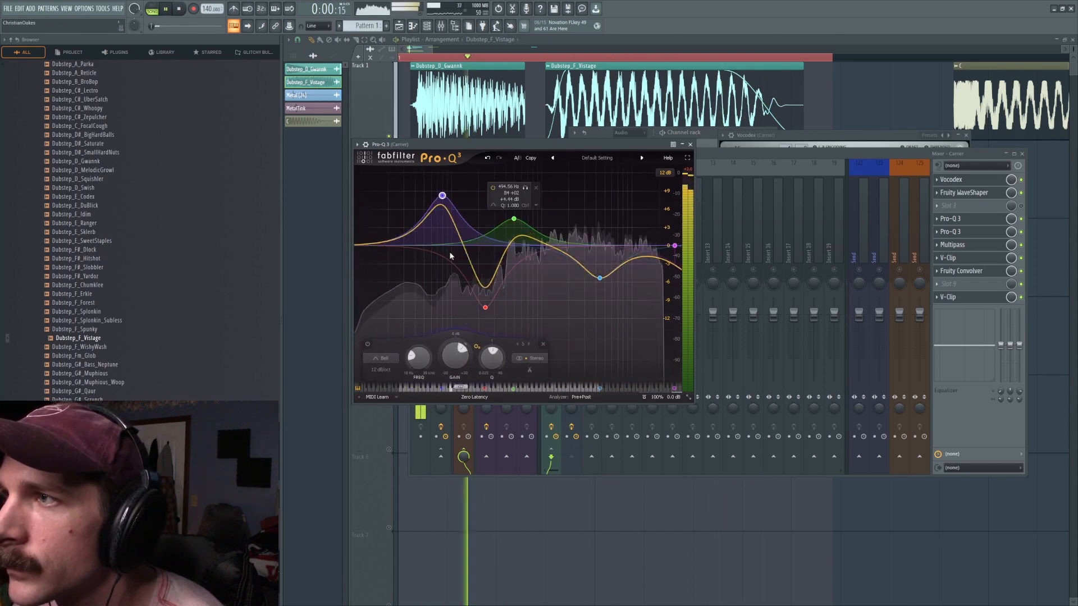
{"action": "key", "text": "space"}
{"action": "left_click", "coordinate": [493, 344]}
{"action": "left_click_drag", "start_coordinate": [439, 248], "coordinate": [448, 187]}
{"action": "key", "text": "space"}
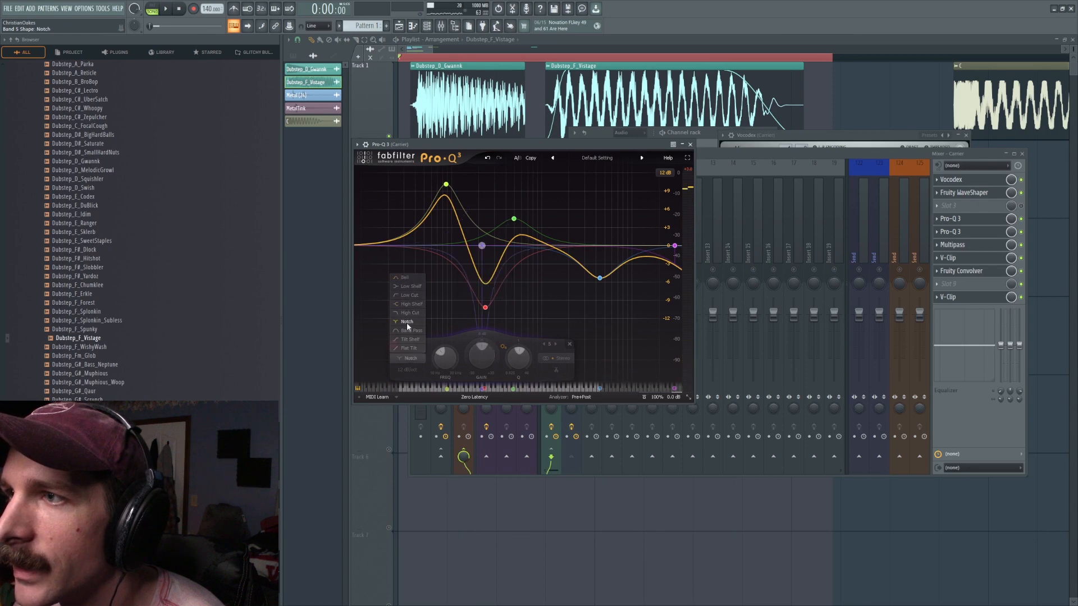
Set Band 5 of the Pro-Q 3 to the Notch shape, lower its Q to widen it, and audition the result.
{"action": "left_click", "coordinate": [396, 346]}
{"action": "key", "text": "space"}
{"action": "key", "text": "space"}
{"action": "left_click_drag", "start_coordinate": [518, 359], "coordinate": [514, 390]}
{"action": "key", "text": "space"}
{"action": "key", "text": "space"}
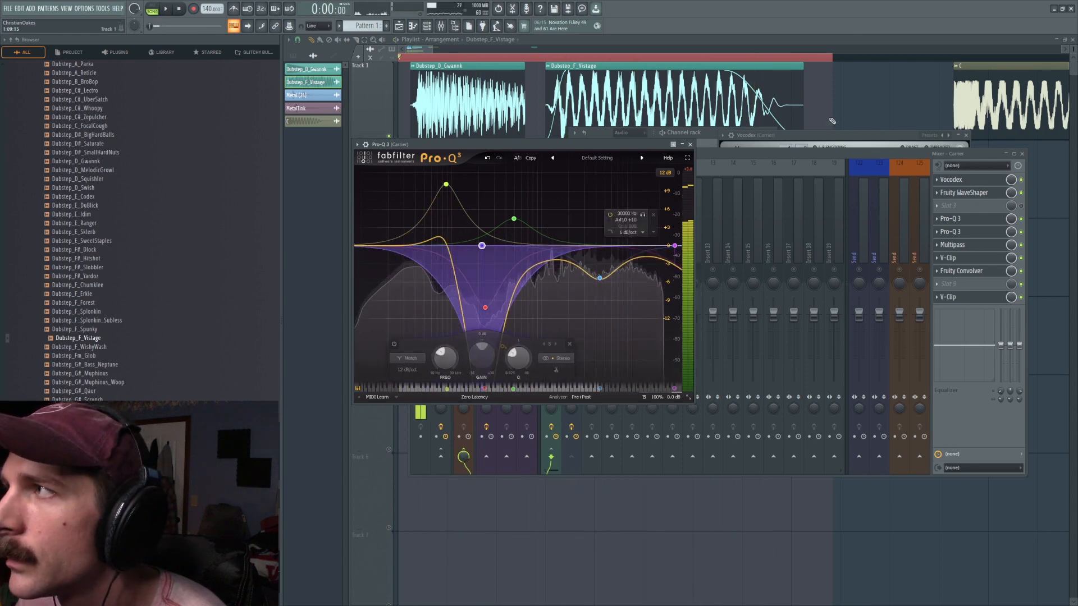
In the Band 5 Frequency automation clip, raise the starting point and turn the first peak into a dip.
{"action": "key", "text": "F5"}
{"action": "left_click_drag", "start_coordinate": [401, 360], "coordinate": [413, 327]}
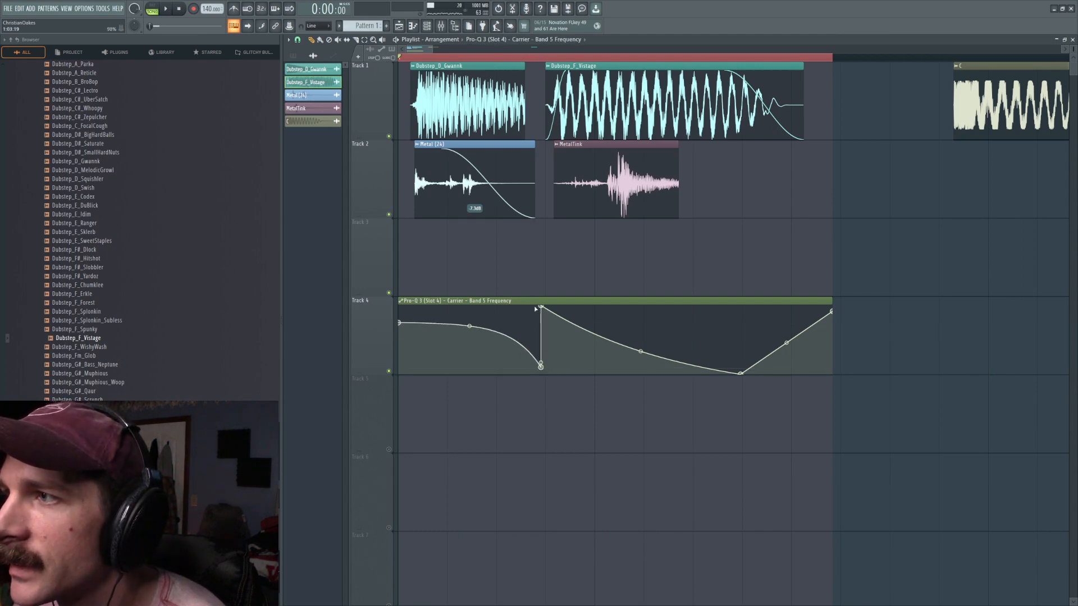
{"action": "left_click_drag", "start_coordinate": [590, 307], "coordinate": [785, 277]}
{"action": "key", "text": "space"}
{"action": "key", "text": "space"}
Remove the low point in the second half of the Band 5 Frequency automation and lower its end point.
{"action": "right_click", "coordinate": [741, 374]}
{"action": "left_click", "coordinate": [758, 388]}
{"action": "key", "text": "space"}
{"action": "left_click_drag", "start_coordinate": [833, 312], "coordinate": [834, 365]}
{"action": "key", "text": "space"}
{"action": "key", "text": "space"}
Shape the automation's second half into a curved rise to a plateau just before the final descent, and audition it.
{"action": "left_click_drag", "start_coordinate": [741, 308], "coordinate": [753, 329]}
{"action": "key", "text": "space"}
{"action": "key", "text": "space"}
{"action": "left_click_drag", "start_coordinate": [647, 364], "coordinate": [647, 330]}
{"action": "key", "text": "space"}
{"action": "key", "text": "space"}
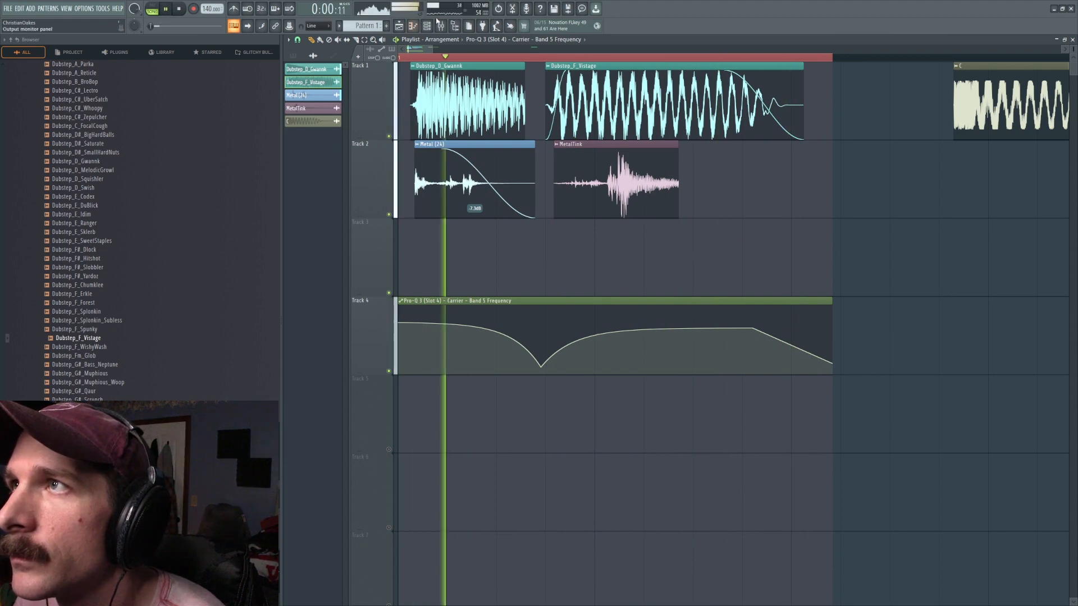
Load OTT into the Carrier's empty slot 4 and play the loop through it.
{"action": "key", "text": "F9"}
{"action": "key", "text": "space"}
{"action": "scroll", "coordinate": [985, 220], "scroll_direction": "up", "scroll_amount": 1}
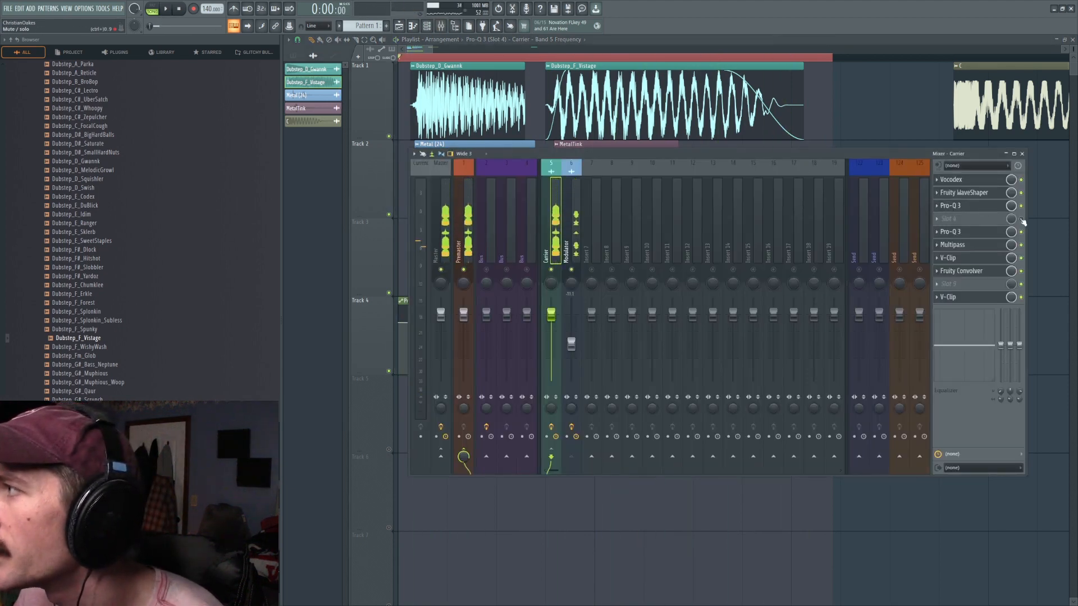
{"action": "left_click", "coordinate": [948, 221]}
{"action": "left_click", "coordinate": [748, 312]}
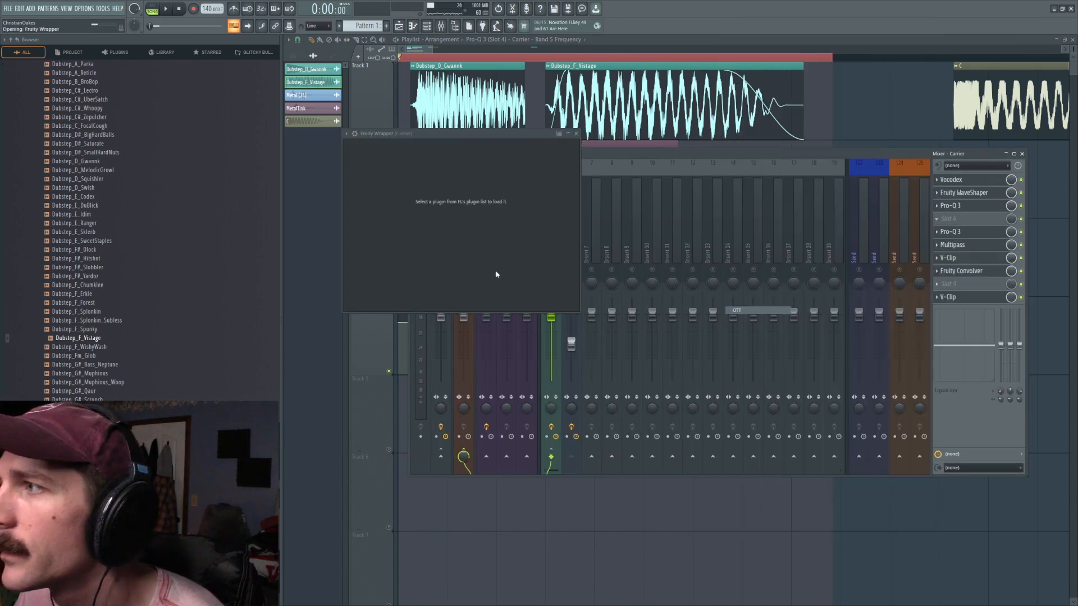
{"action": "key", "text": "space"}
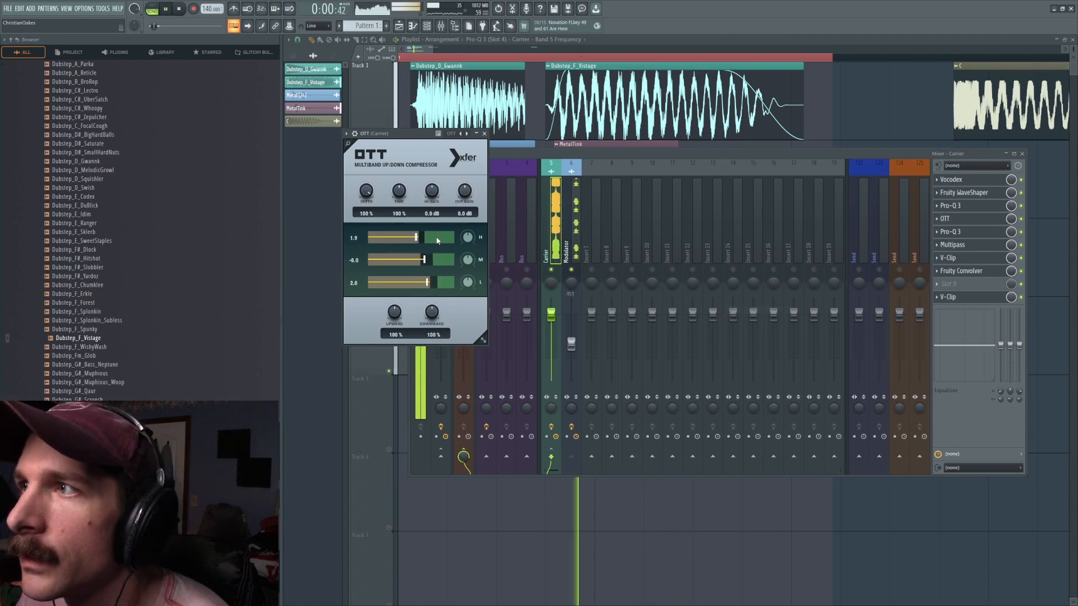
Try a raised middle point on Vocodex's band gain multiplier curve while auditioning the loop, and delete the point.
{"action": "left_click", "coordinate": [962, 183]}
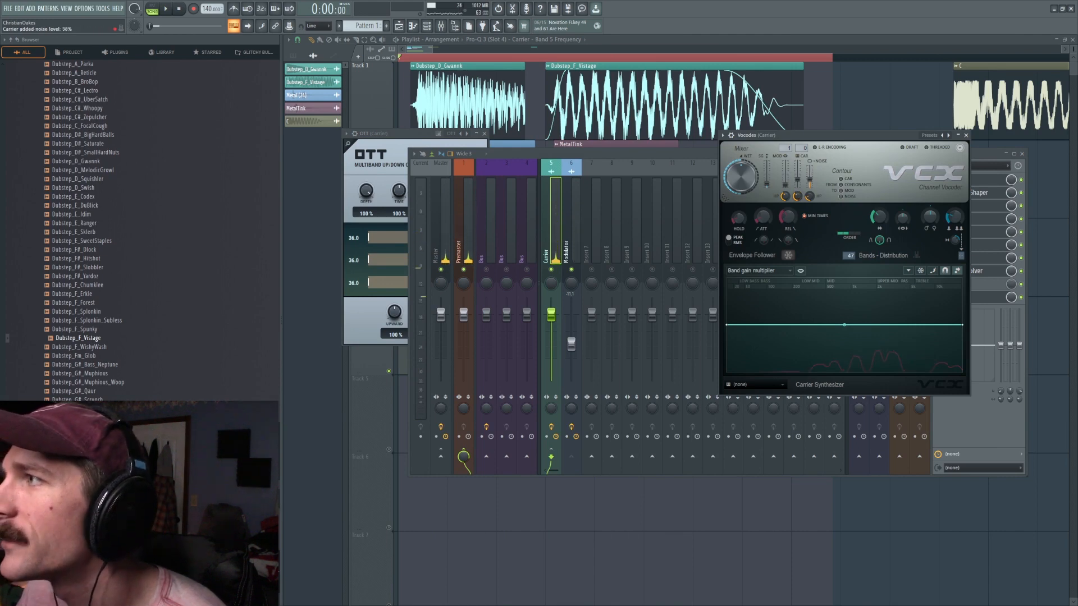
{"action": "key", "text": "space"}
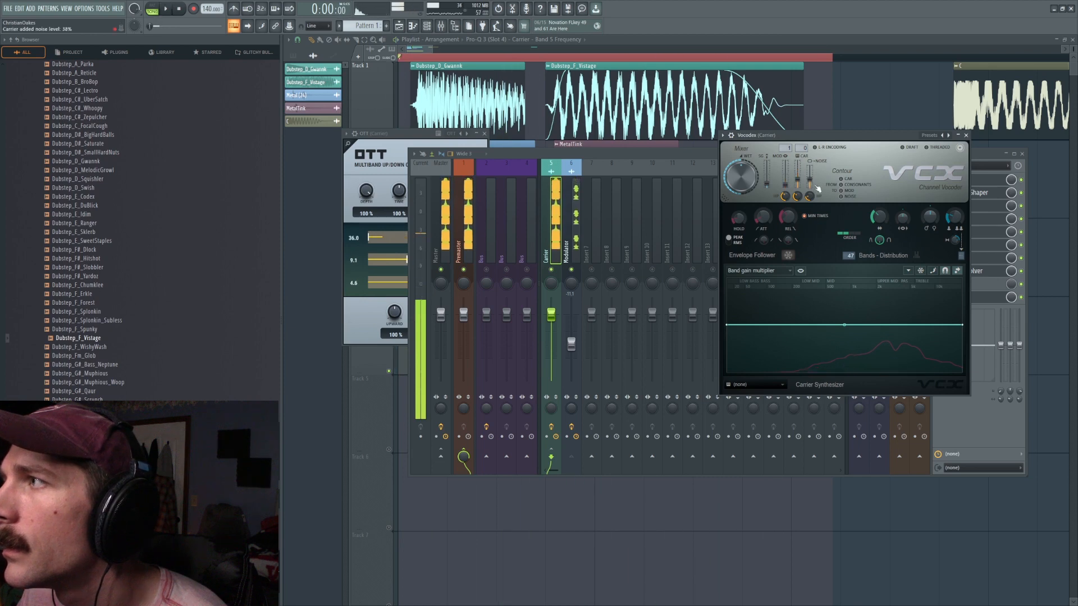
{"action": "key", "text": "space"}
{"action": "left_click_drag", "start_coordinate": [821, 324], "coordinate": [822, 307]}
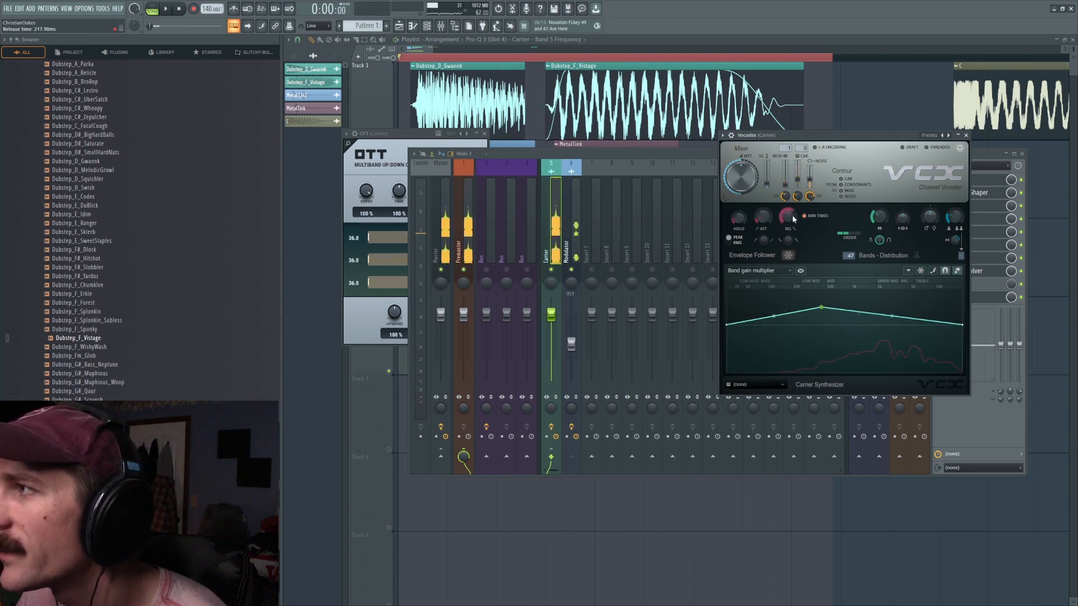
{"action": "right_click", "coordinate": [821, 309]}
{"action": "left_click", "coordinate": [844, 320]}
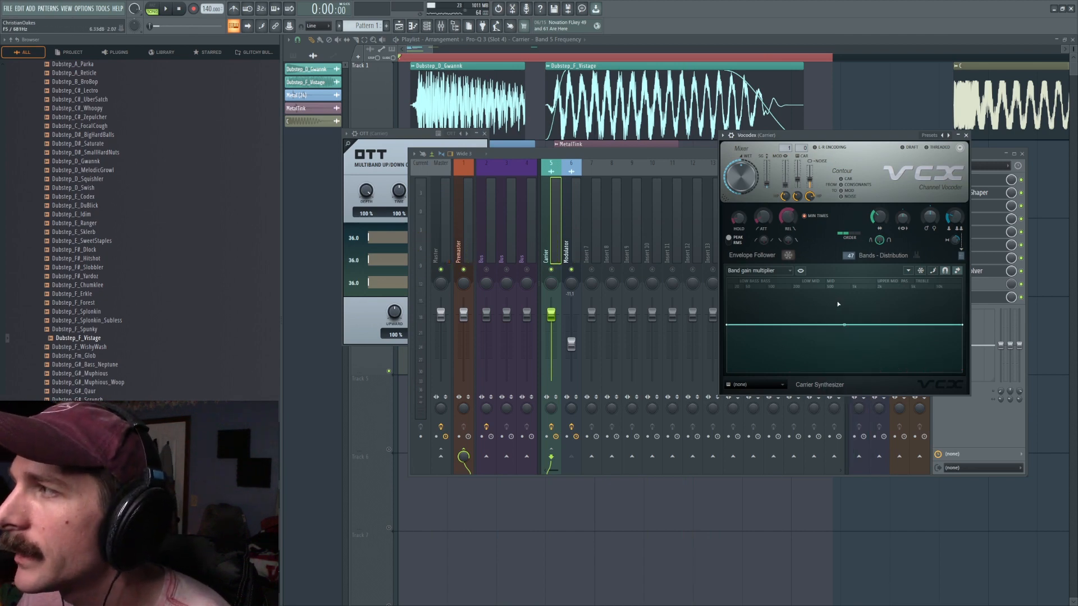
Set the playback position near the end of the Dubstep_F_Vistage clip and reopen the Carrier's Vocodex.
{"action": "left_click", "coordinate": [781, 57]}
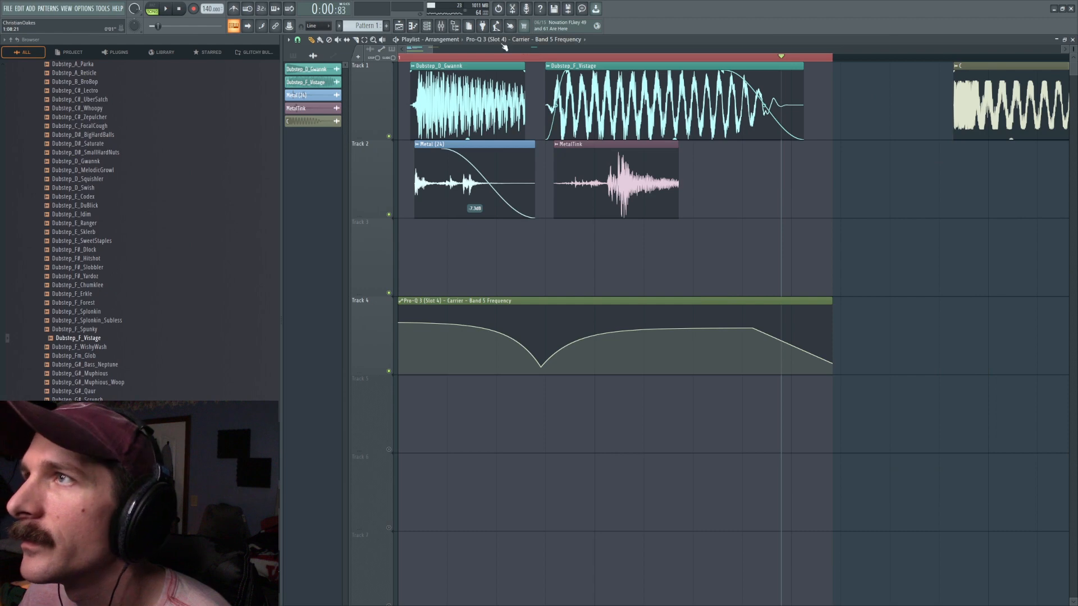
{"action": "left_click", "coordinate": [443, 27]}
{"action": "left_click", "coordinate": [973, 181]}
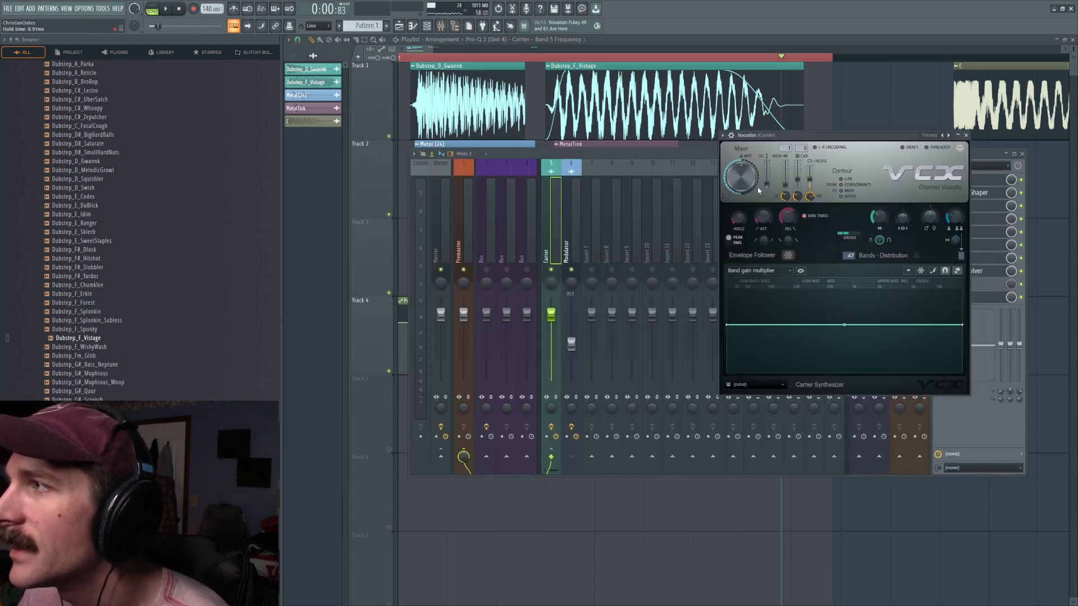
{"action": "left_click_drag", "start_coordinate": [914, 135], "coordinate": [897, 132]}
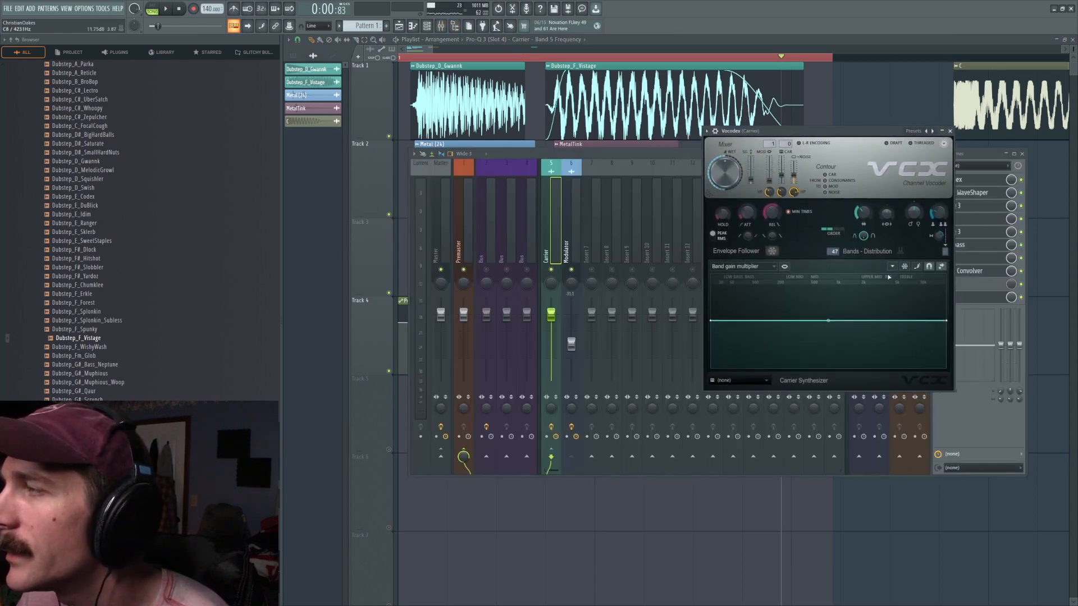
Shape Vocodex's band gain multiplier curve into a zigzag of alternating peaks and dips while playing the loop.
{"action": "key", "text": "space"}
{"action": "key", "text": "space"}
{"action": "right_click", "coordinate": [812, 297]}
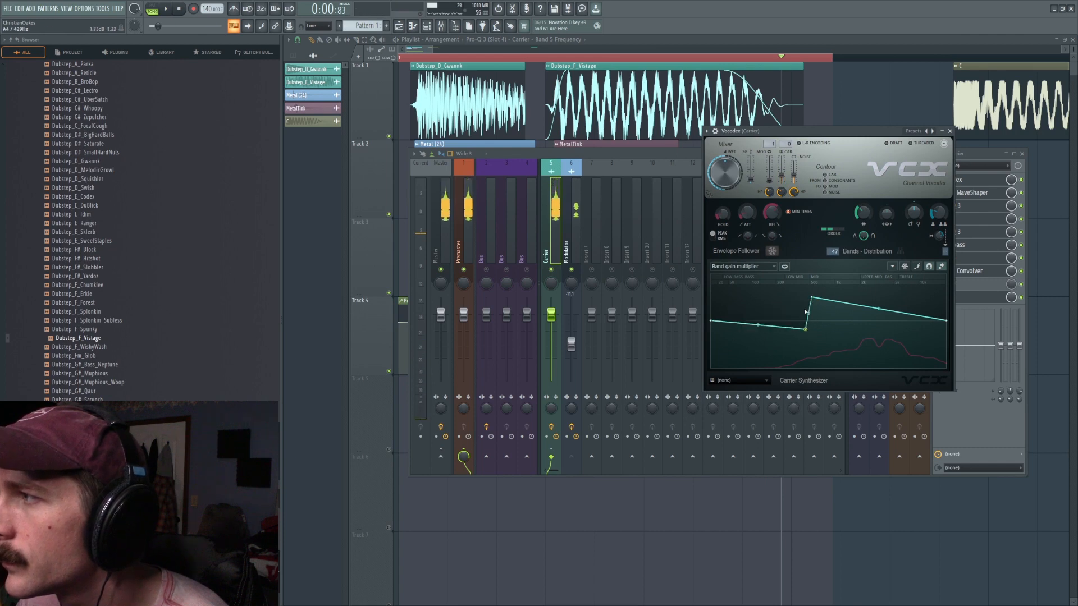
{"action": "left_click", "coordinate": [166, 9]}
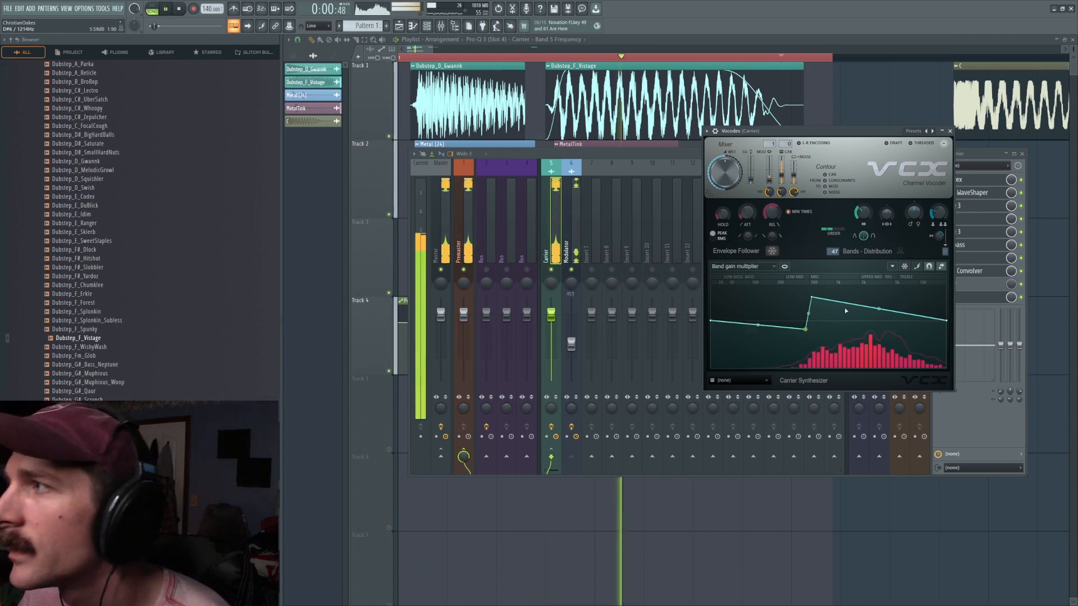
{"action": "right_click", "coordinate": [843, 344]}
{"action": "right_click", "coordinate": [869, 306]}
{"action": "right_click", "coordinate": [886, 349]}
{"action": "right_click", "coordinate": [911, 306]}
{"action": "right_click", "coordinate": [919, 356]}
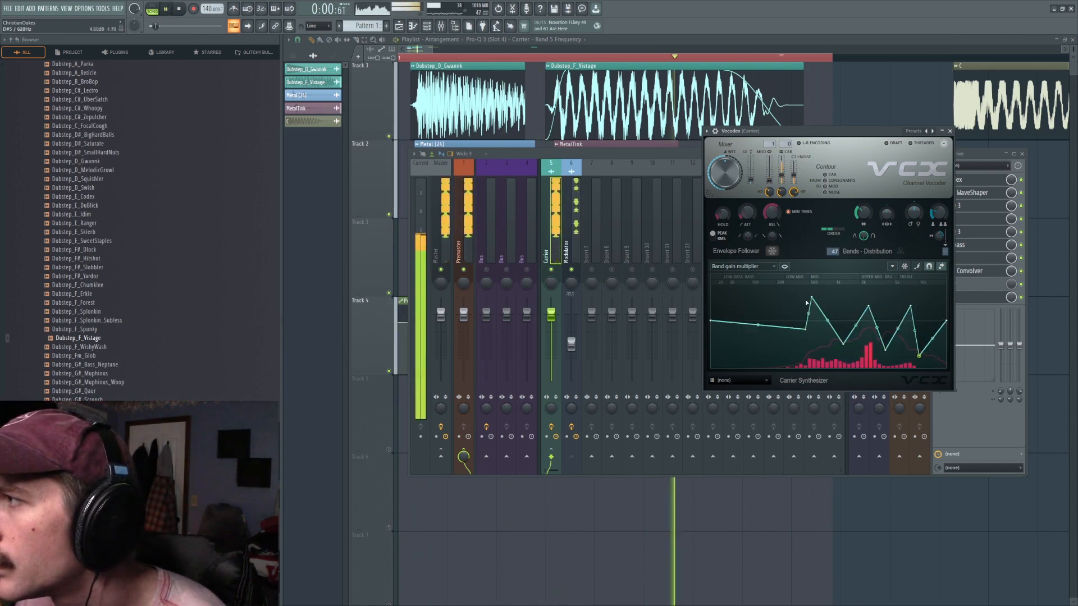
{"action": "right_click", "coordinate": [774, 300]}
{"action": "right_click", "coordinate": [787, 344]}
{"action": "right_click", "coordinate": [795, 304]}
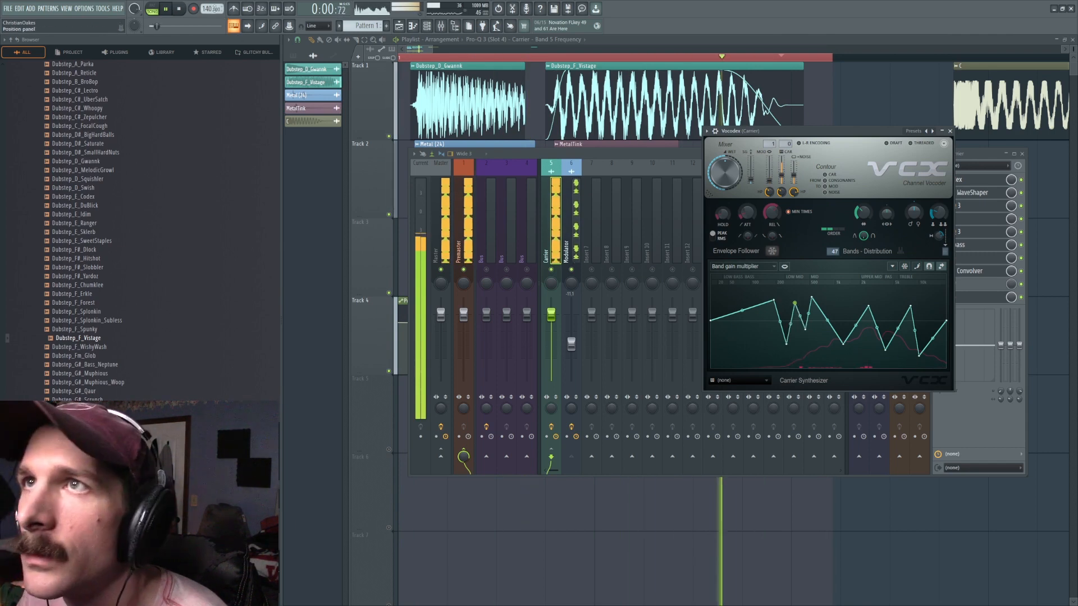
Bypass Fruity Convolver on the Carrier, play the loop and bring up the Modulator track's effects.
{"action": "key", "text": "space"}
{"action": "left_click_drag", "start_coordinate": [878, 138], "coordinate": [713, 141]}
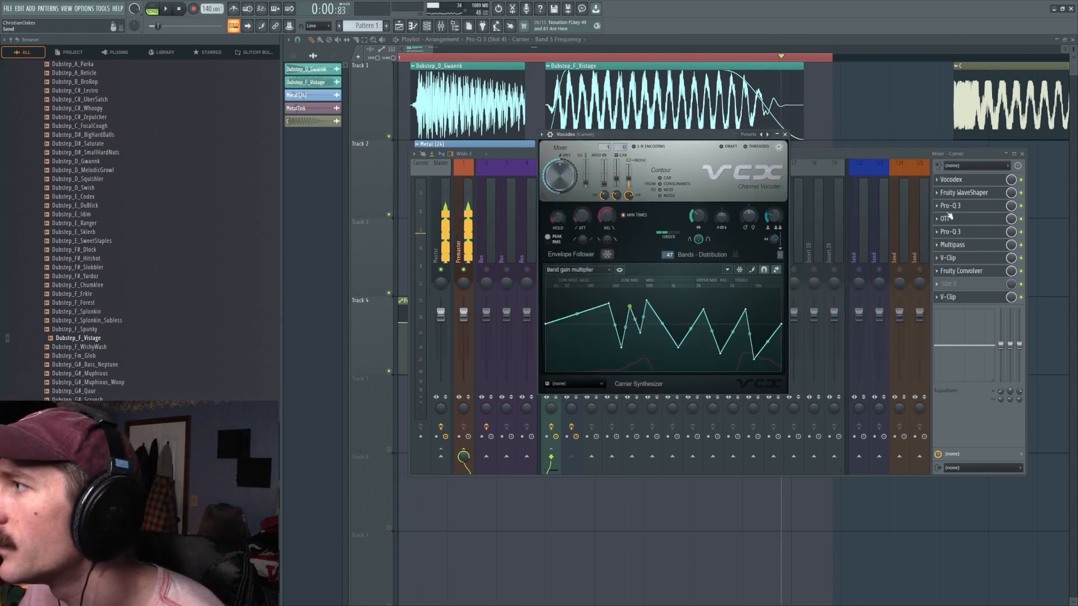
{"action": "left_click", "coordinate": [1021, 273]}
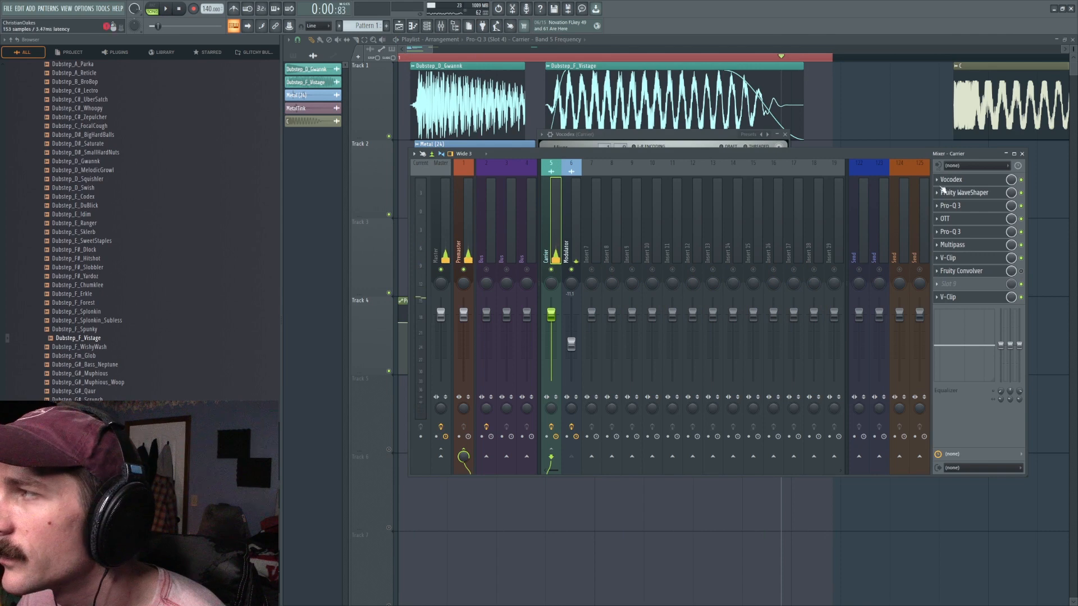
{"action": "key", "text": "space"}
{"action": "left_click", "coordinate": [575, 201]}
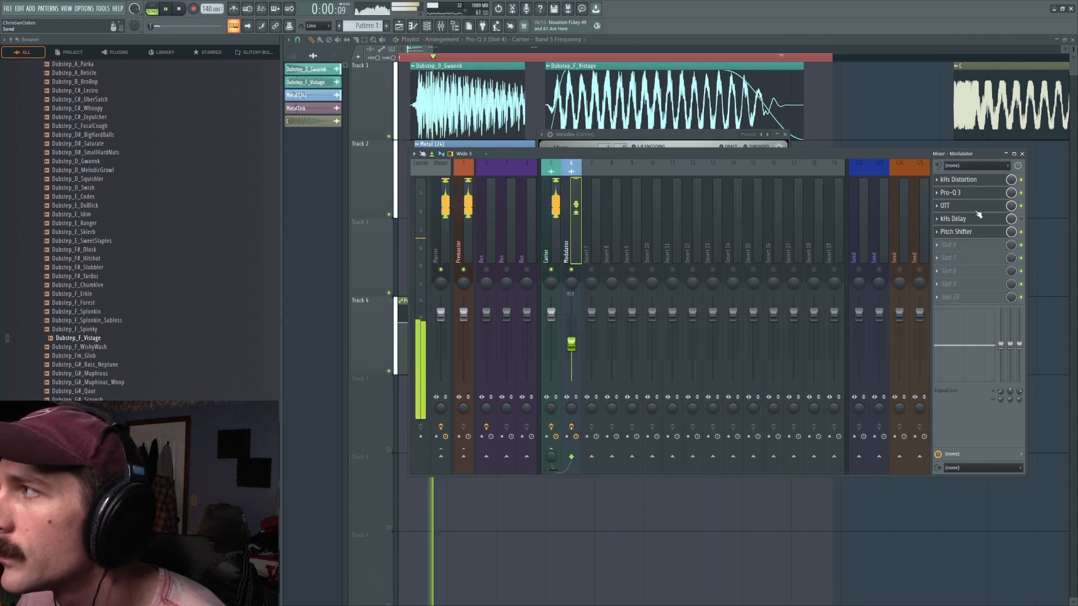
{"action": "key", "text": "space"}
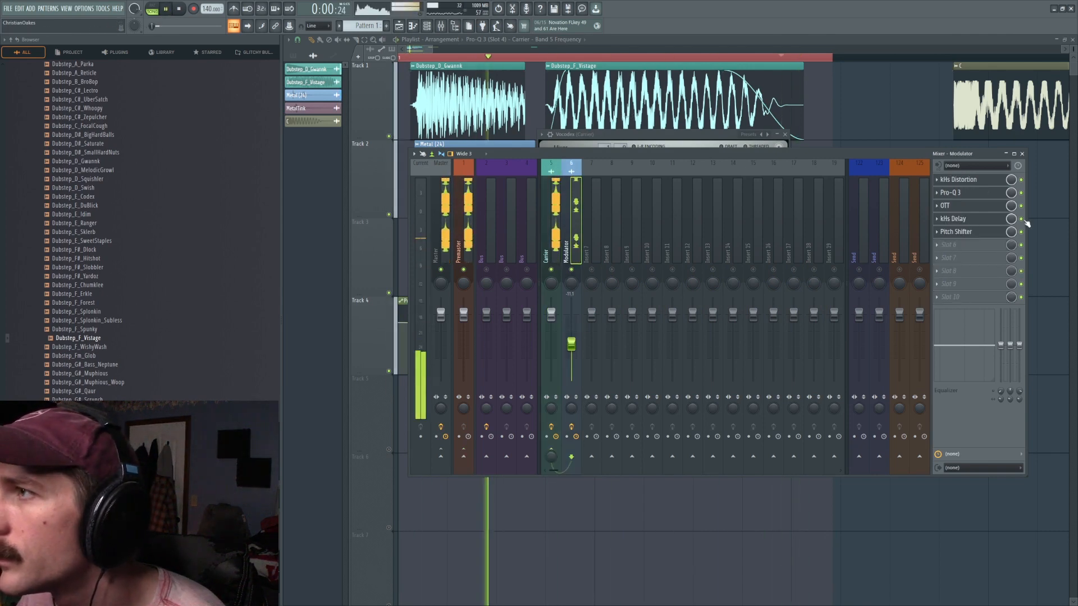
Delete the Pitch Shifter effect from the Modulator track and play the loop.
{"action": "left_click", "coordinate": [976, 220]}
{"action": "left_click", "coordinate": [937, 235]}
{"action": "left_click", "coordinate": [948, 249]}
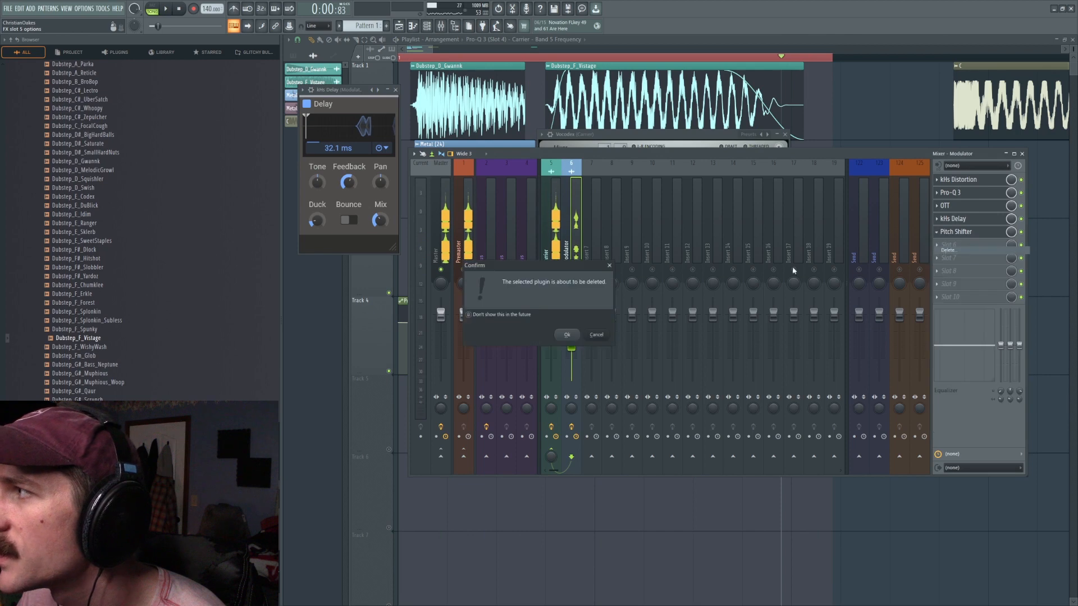
{"action": "left_click", "coordinate": [568, 335]}
{"action": "key", "text": "space"}
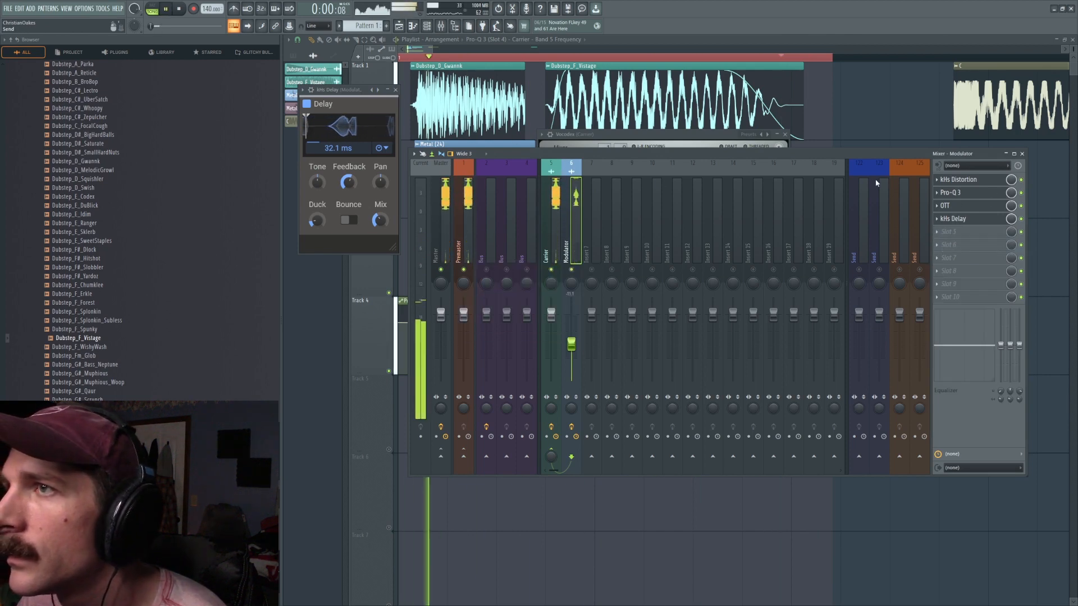
Delete the kHs Delay effect from the Modulator track and audition the loop.
{"action": "left_click", "coordinate": [936, 219]}
{"action": "left_click", "coordinate": [948, 238]}
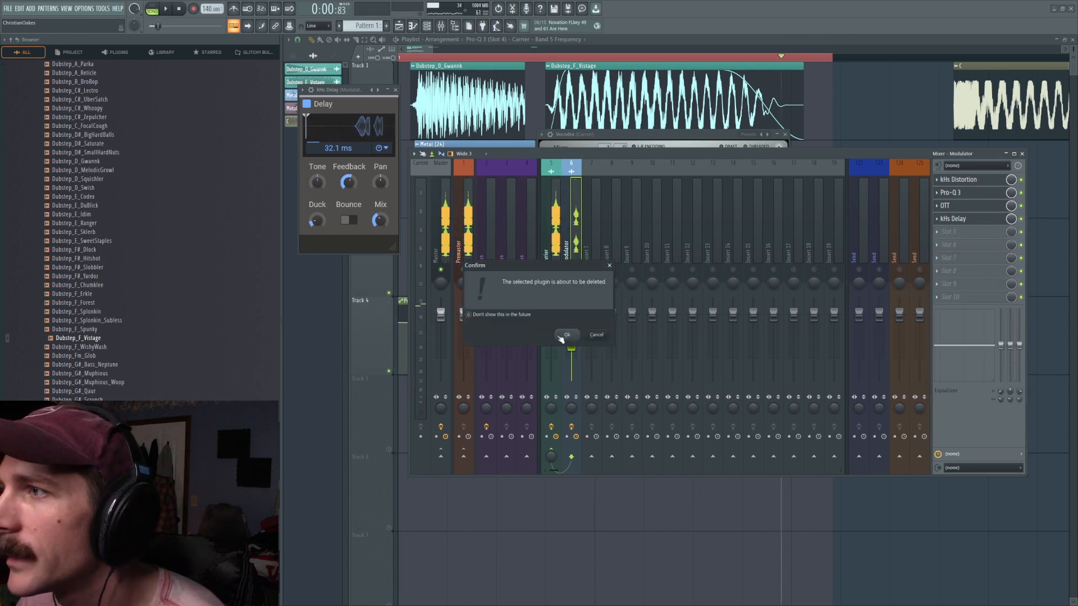
{"action": "left_click", "coordinate": [568, 334]}
{"action": "key", "text": "space"}
{"action": "key", "text": "space"}
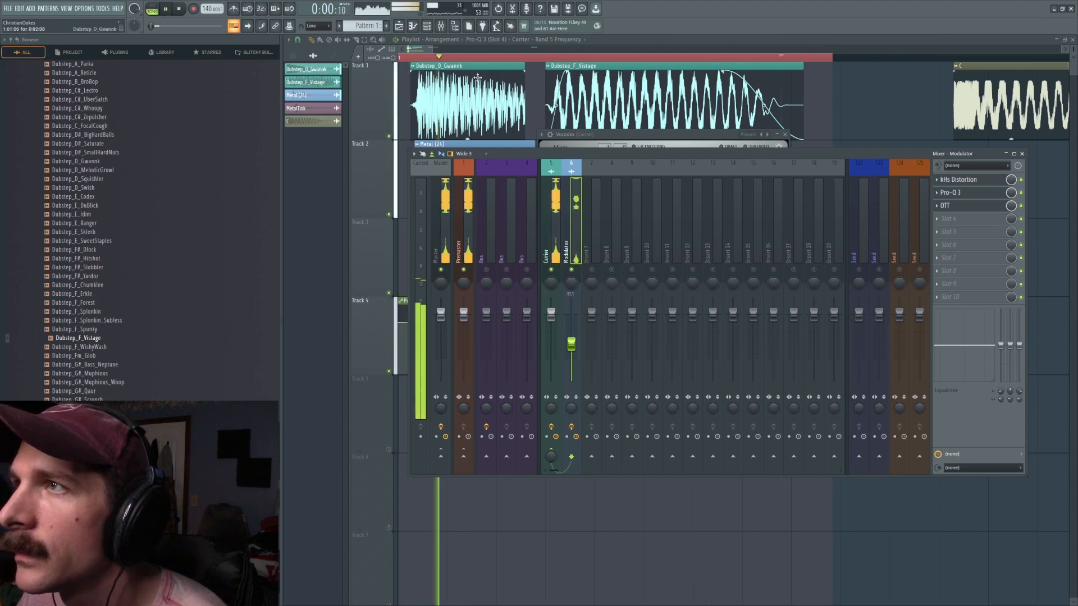
{"action": "key", "text": "space"}
Raise the Modulator track's volume fader slightly, then return to the playlist.
{"action": "left_click", "coordinate": [552, 224]}
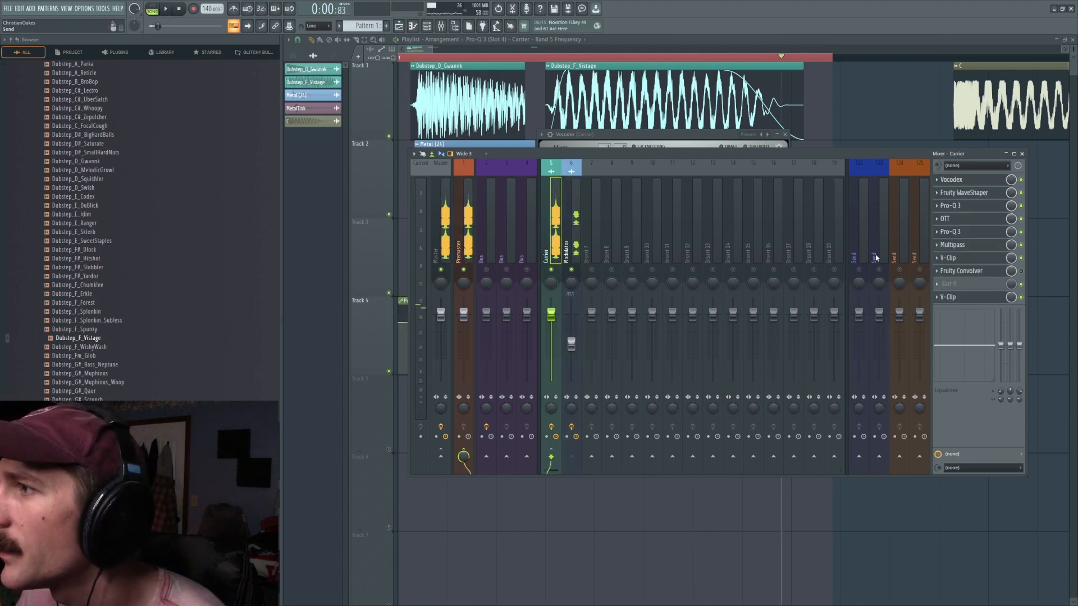
{"action": "left_click_drag", "start_coordinate": [571, 345], "coordinate": [572, 329]}
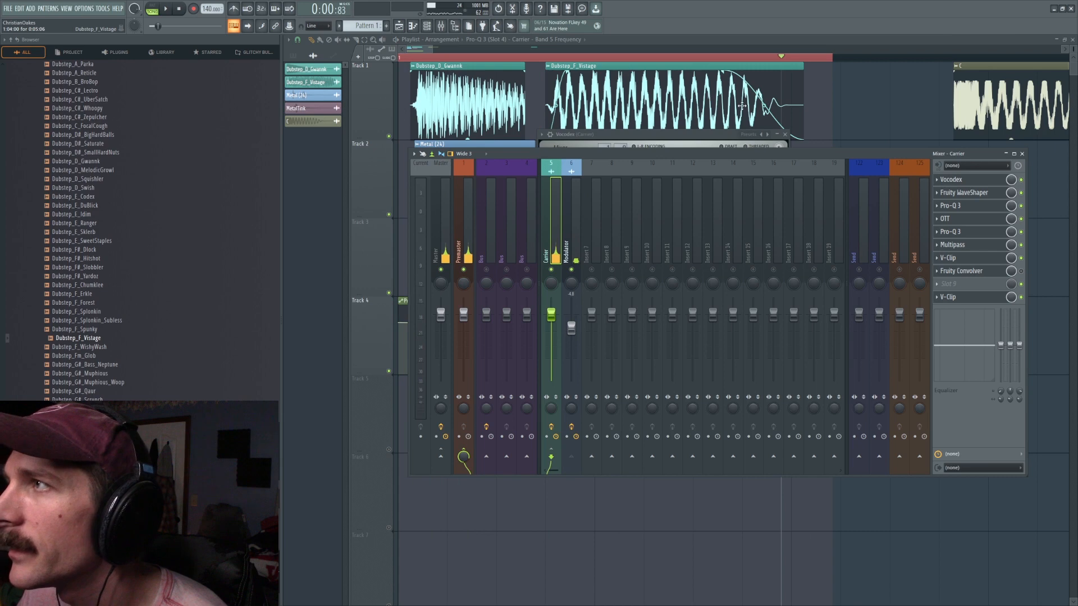
{"action": "left_click", "coordinate": [962, 185]}
{"action": "key", "text": "F9"}
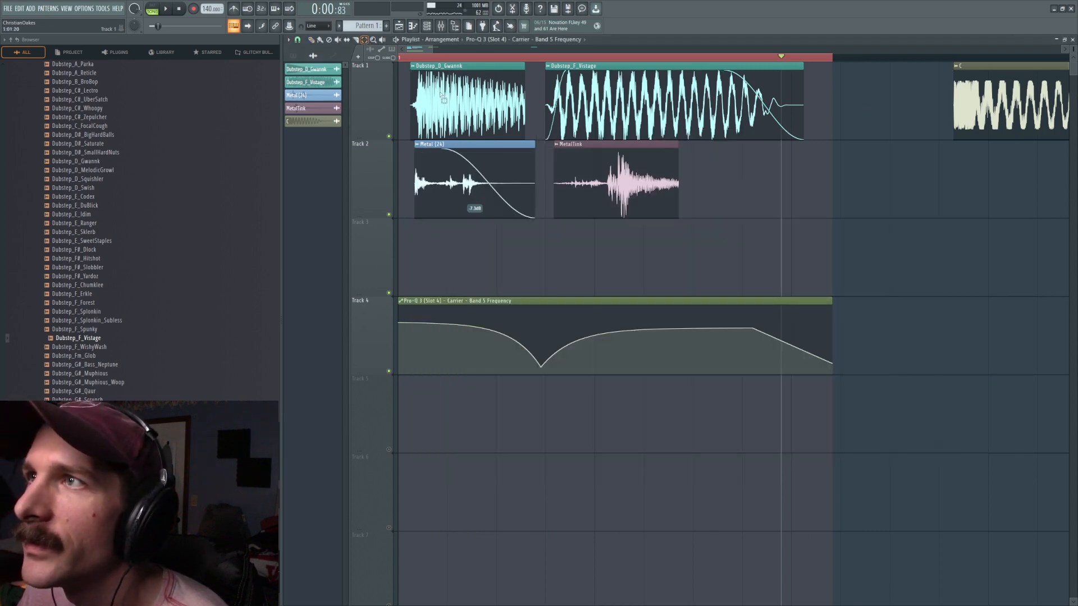
Lower the gain of the Dubstep_D_Gwannk and Dubstep_F_Vistage clips together to about -7 dB and play them.
{"action": "left_click", "coordinate": [437, 92]}
{"action": "left_click_drag", "start_coordinate": [468, 139], "coordinate": [468, 149]}
{"action": "key", "text": "space"}
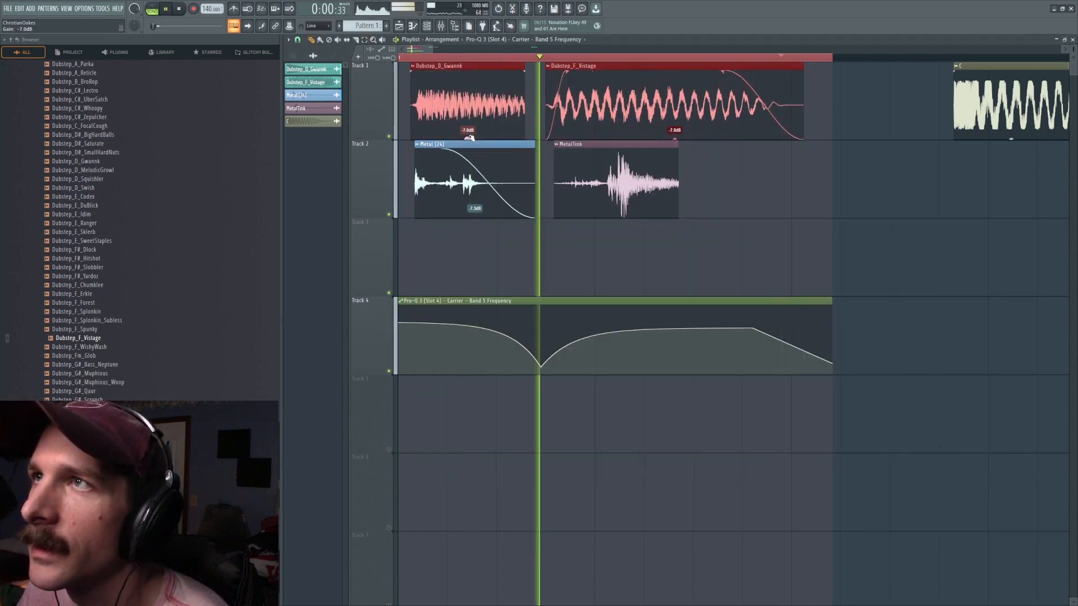
Narrow the automated band 5 notch in the Carrier track's Pro-Q 3 to a Q of about 1 and audition it.
{"action": "left_click", "coordinate": [443, 28]}
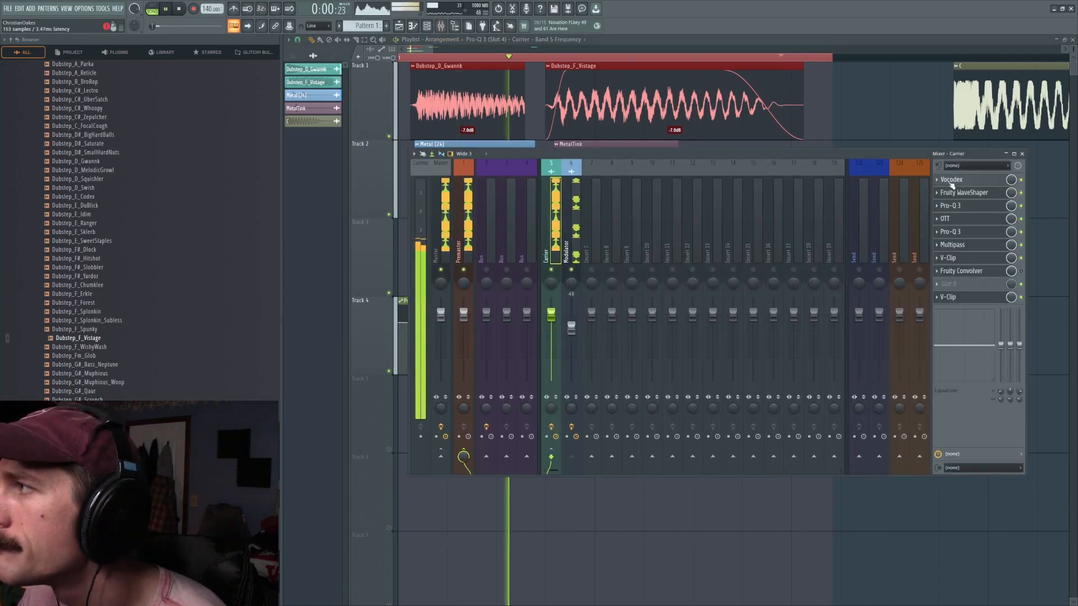
{"action": "left_click", "coordinate": [954, 206]}
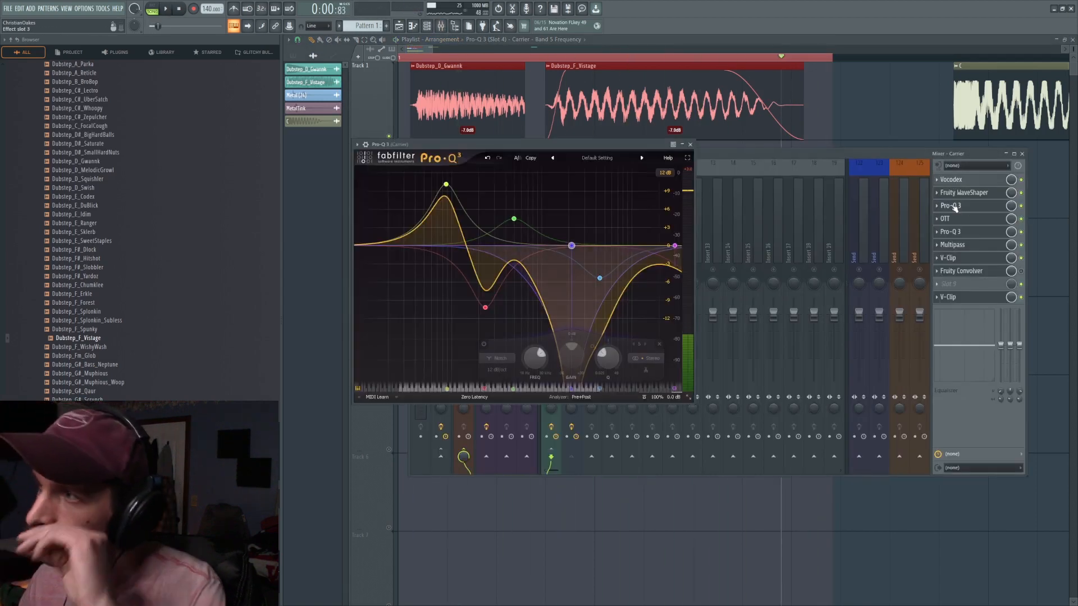
{"action": "mouse_move", "coordinate": [568, 248]}
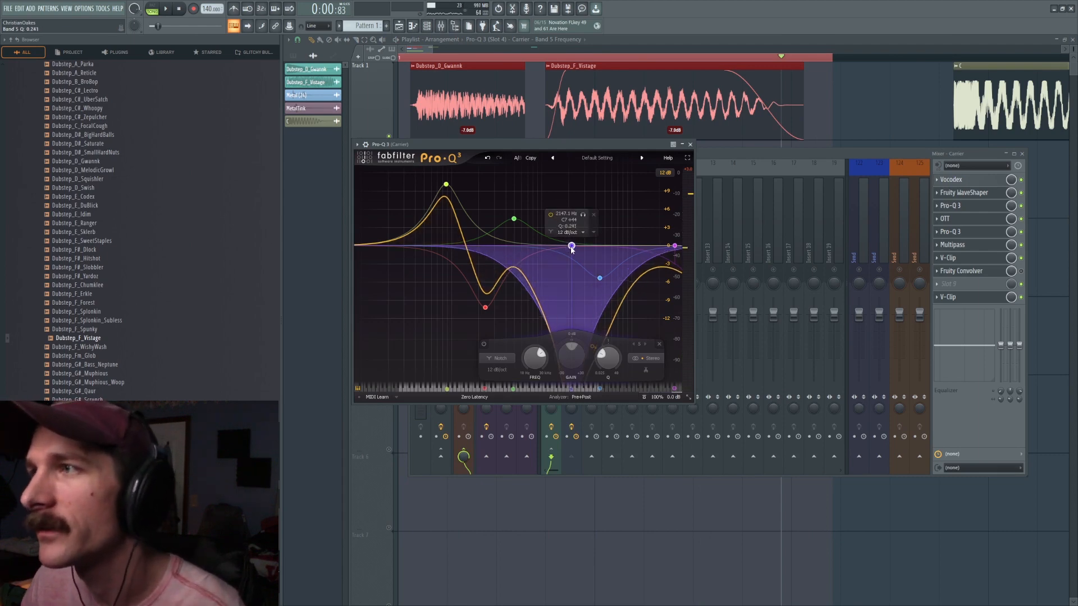
{"action": "scroll", "coordinate": [572, 250], "scroll_direction": "up", "scroll_amount": 5}
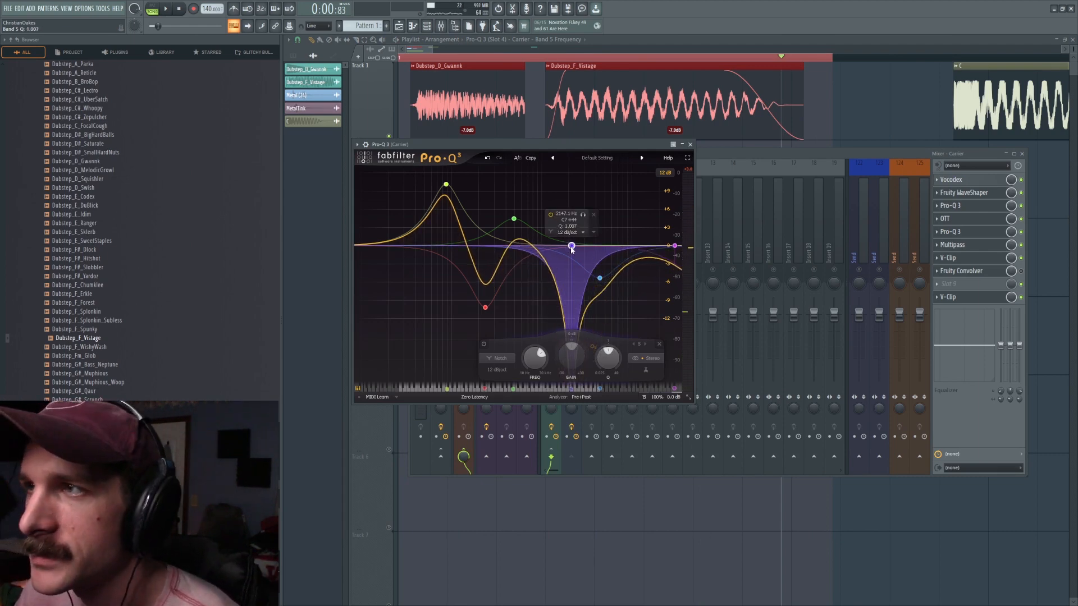
{"action": "key", "text": "space"}
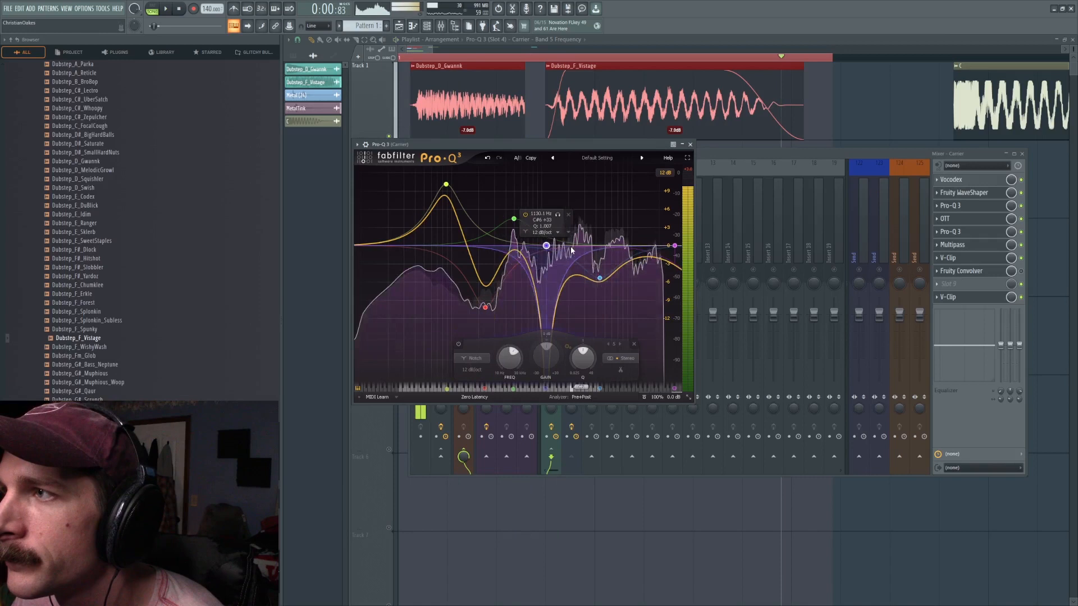
{"action": "left_click", "coordinate": [873, 106]}
{"action": "key", "text": "space"}
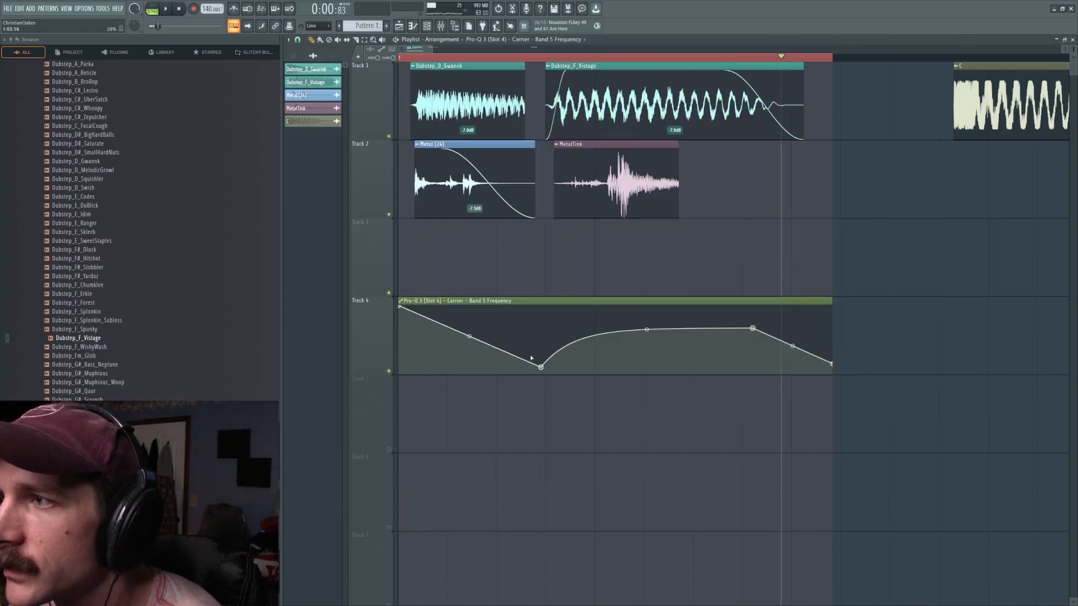
Reshape the Band 5 Frequency automation into a gradual descent by raising the middle dip, moving the late point later and lower, and adjusting the curve tension.
{"action": "left_click_drag", "start_coordinate": [542, 365], "coordinate": [545, 333]}
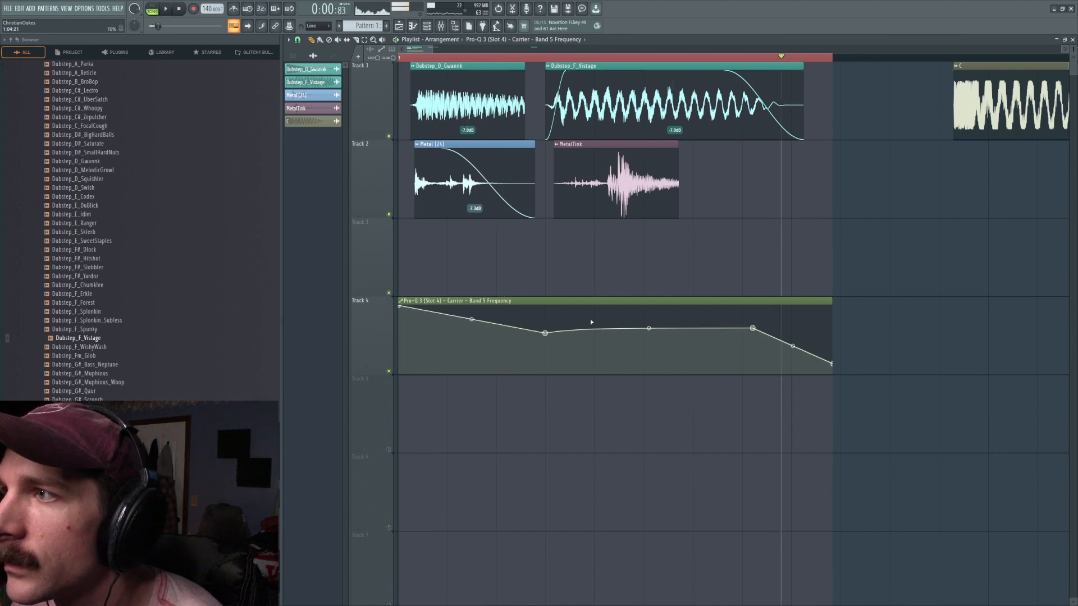
{"action": "left_click_drag", "start_coordinate": [753, 329], "coordinate": [804, 360]}
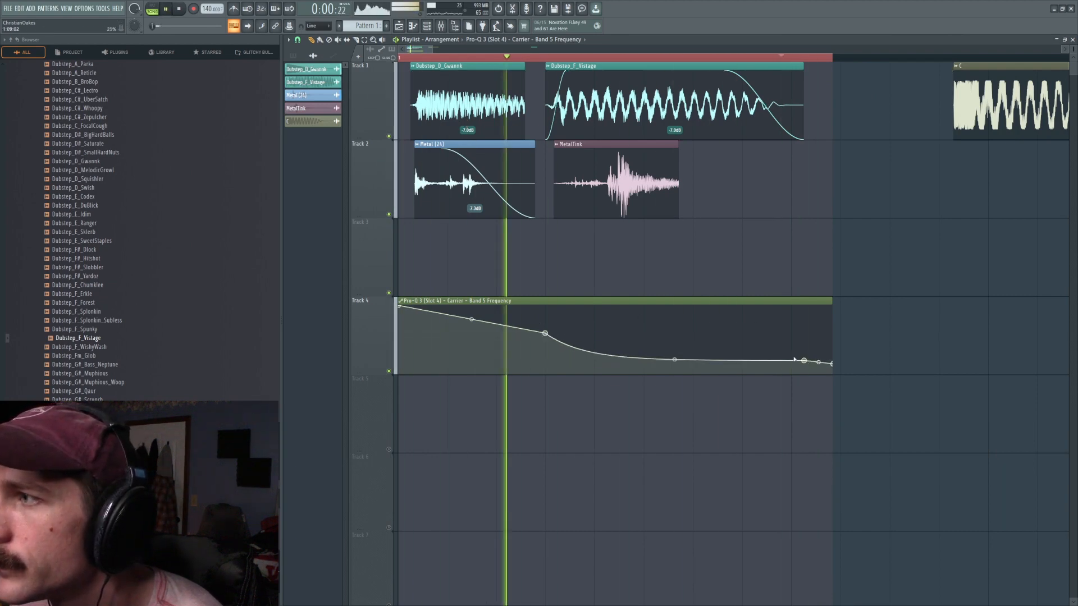
{"action": "left_click_drag", "start_coordinate": [675, 360], "coordinate": [675, 341]}
{"action": "key", "text": "space"}
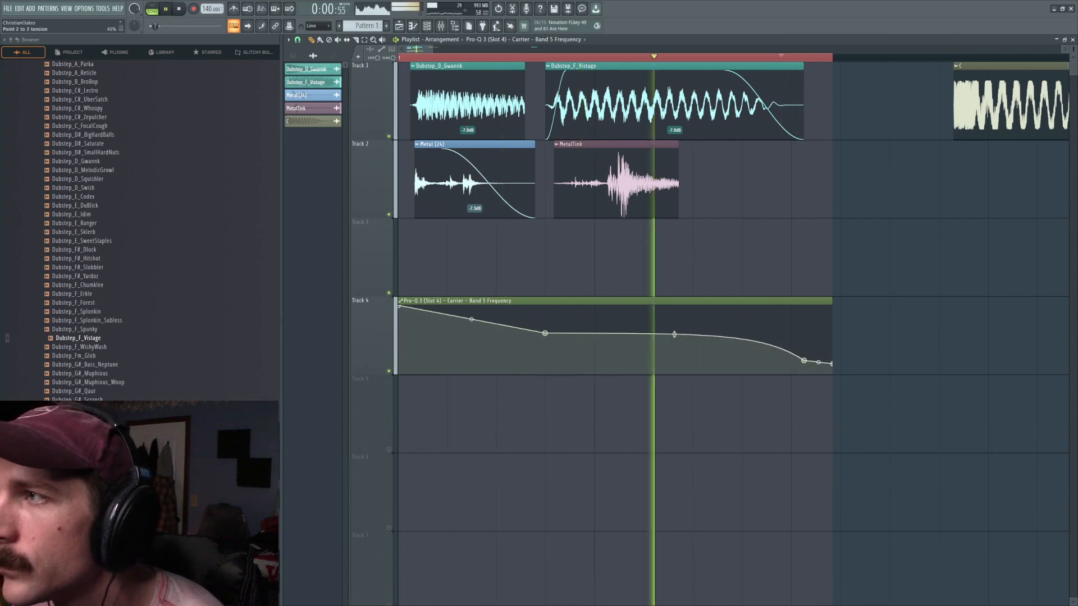
Add a second MetalTink clip near the end of Track 2, make it unique and shorten it with its time-stretch multiplier.
{"action": "left_click", "coordinate": [713, 149]}
{"action": "key", "text": "space"}
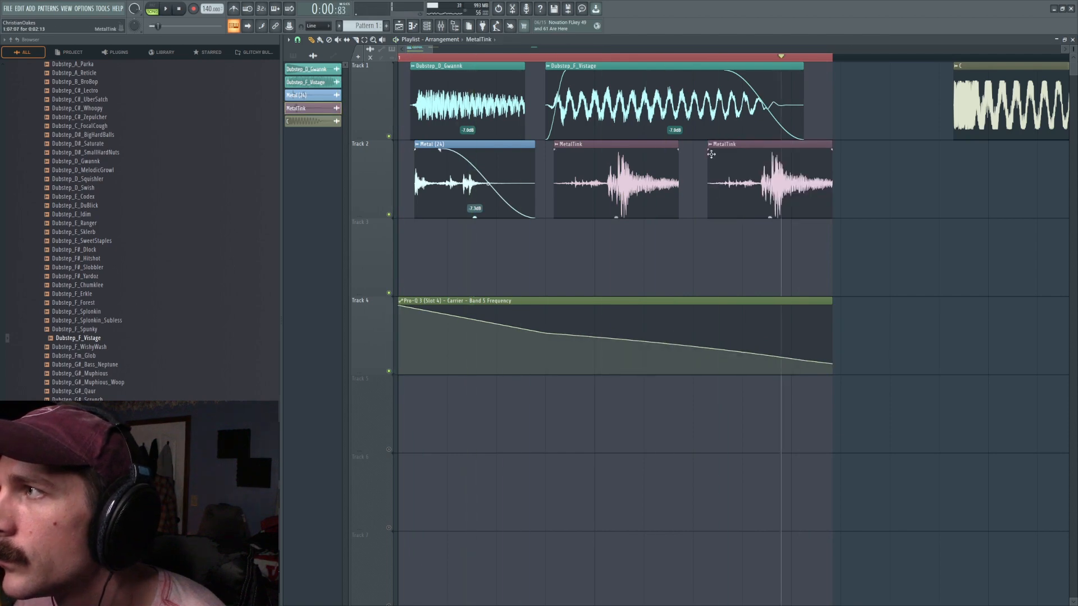
{"action": "right_click", "coordinate": [713, 147]}
{"action": "left_click", "coordinate": [728, 208]}
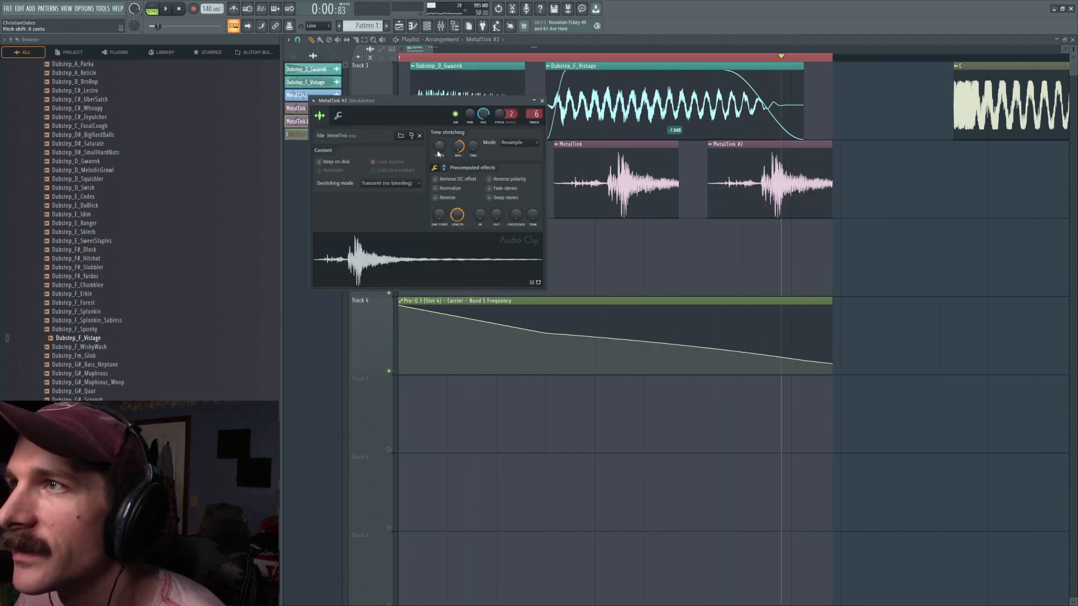
{"action": "left_click_drag", "start_coordinate": [456, 147], "coordinate": [456, 148]}
Replace the second MetalTink clip's sample with Shuck (8), fit the clip right behind the first MetalTink clip and audition it.
{"action": "scroll", "coordinate": [127, 349], "scroll_direction": "down", "scroll_amount": 20}
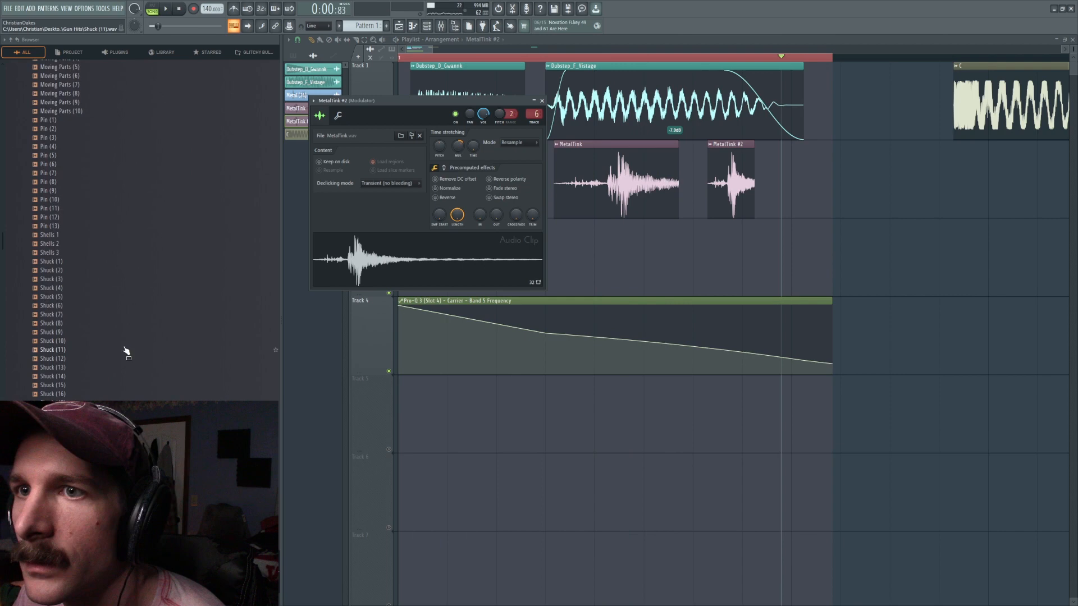
{"action": "left_click", "coordinate": [86, 209]}
{"action": "key", "text": "space"}
{"action": "left_click_drag", "start_coordinate": [723, 153], "coordinate": [785, 150]}
{"action": "key", "text": "space"}
{"action": "key", "text": "space"}
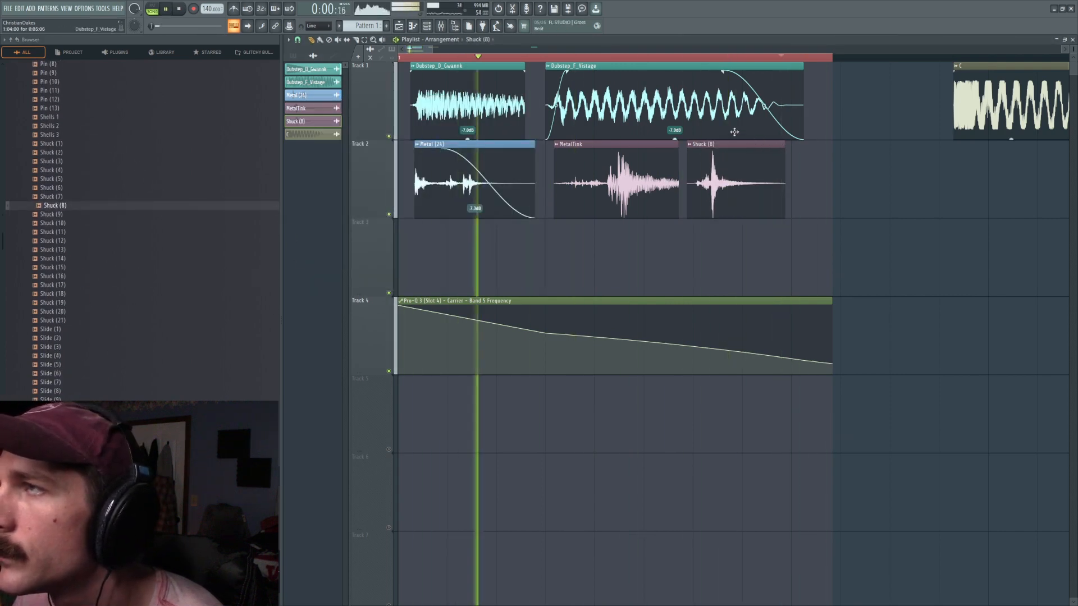
{"action": "key", "text": "space"}
Lower the modulator pitch shift in the Carrier track's Vocodex to about -1090 cents while auditioning the loop.
{"action": "key", "text": "F9"}
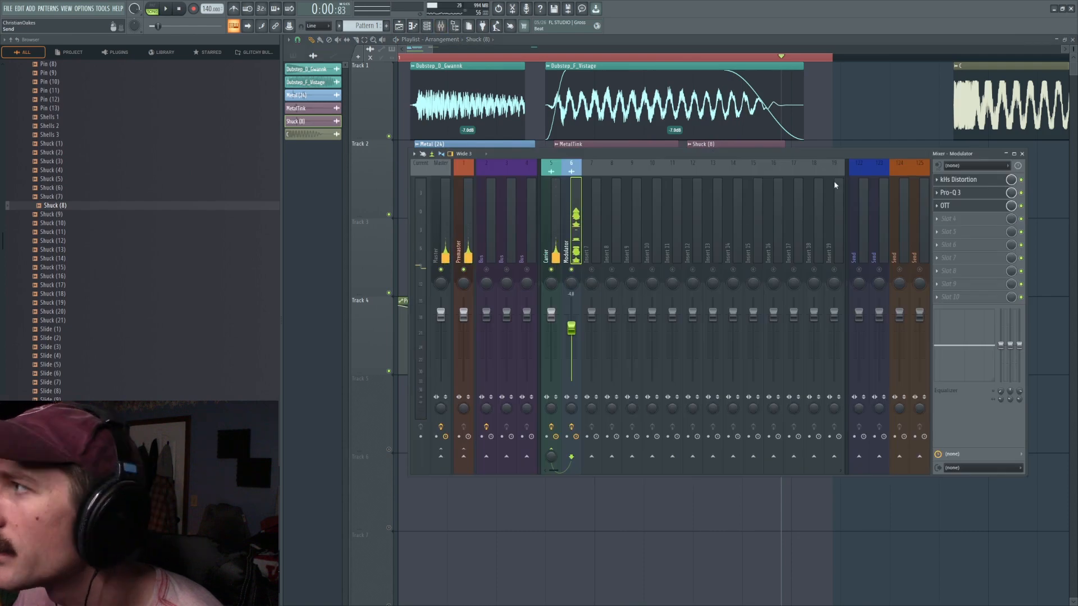
{"action": "left_click", "coordinate": [558, 211]}
{"action": "left_click", "coordinate": [969, 182]}
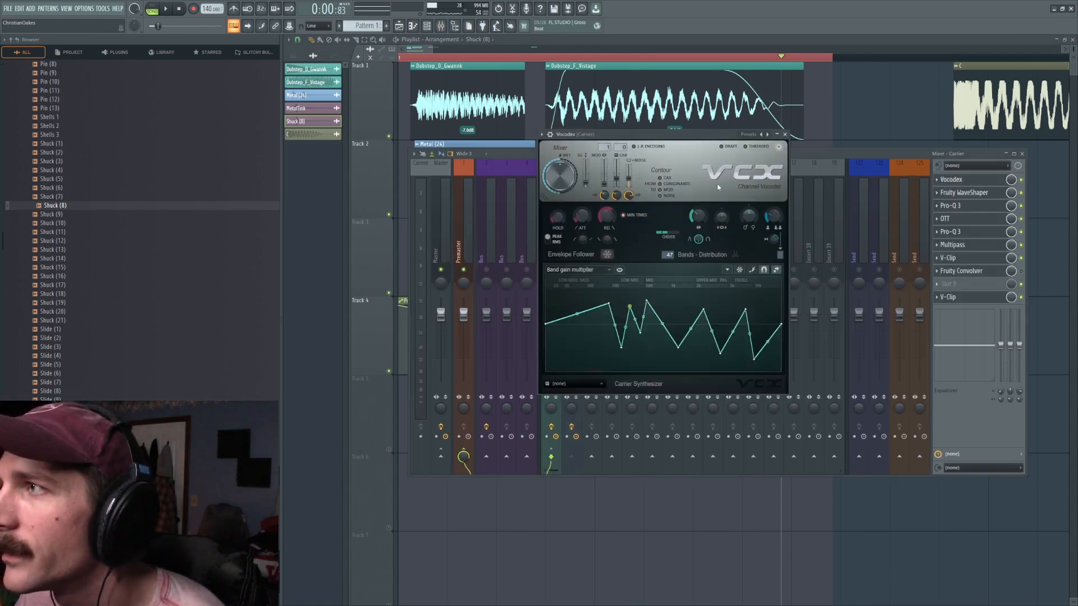
{"action": "key", "text": "space"}
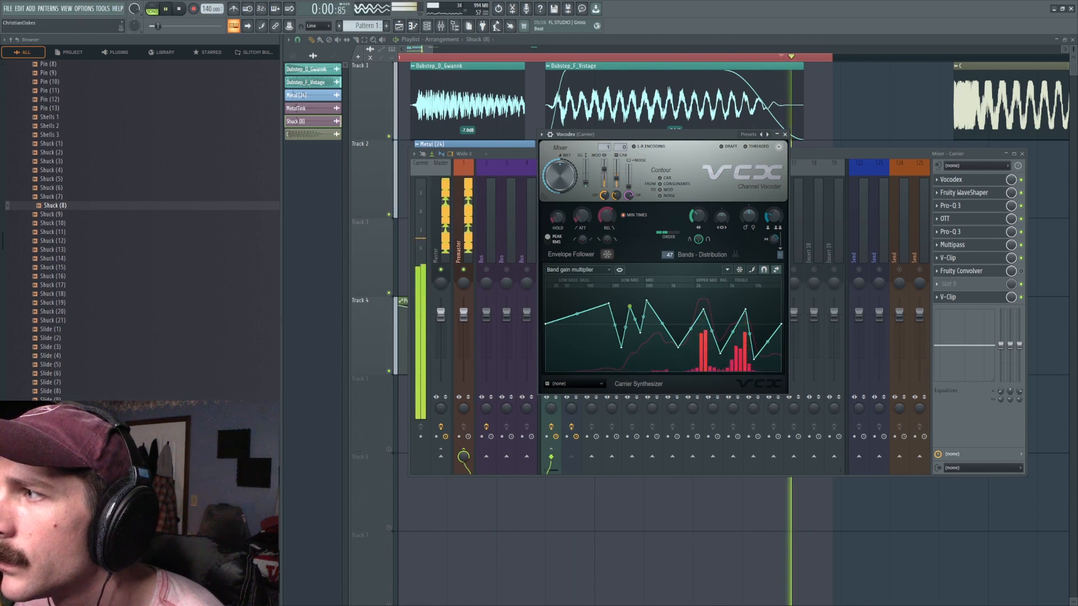
{"action": "key", "text": "space"}
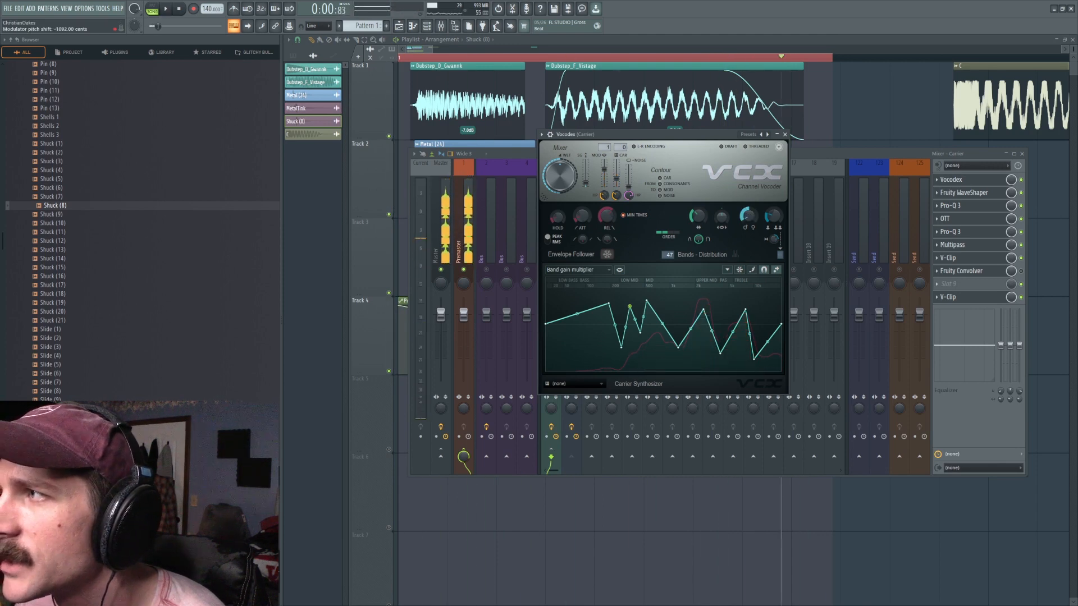
{"action": "key", "text": "space"}
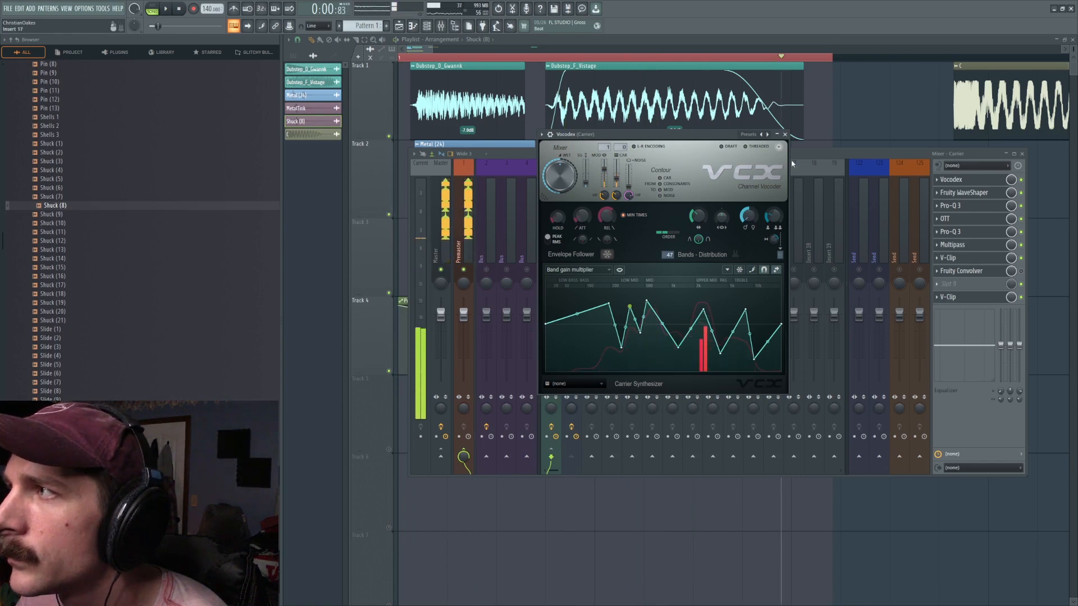
Audition the Modulator track without the Carrier in the mixer.
{"action": "left_click", "coordinate": [524, 41]}
{"action": "left_click", "coordinate": [440, 26]}
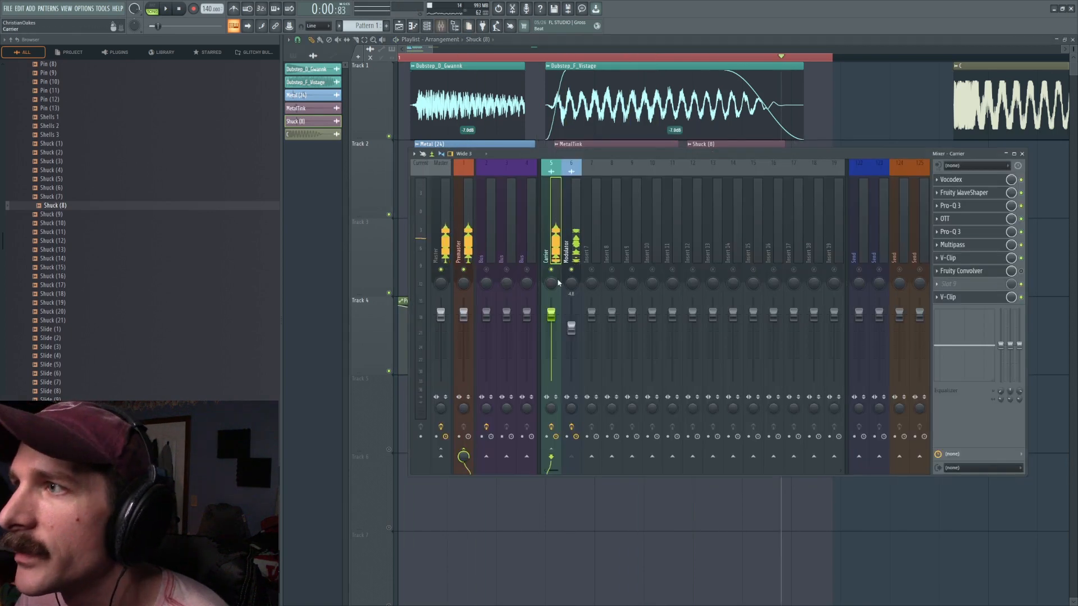
{"action": "key", "text": "space"}
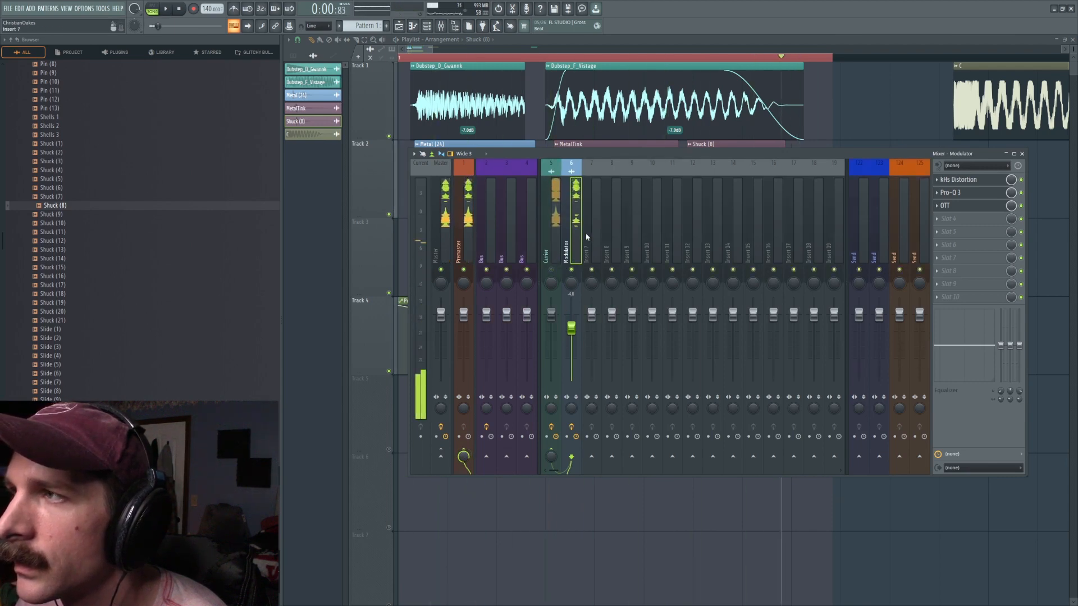
{"action": "key", "text": "space"}
{"action": "key", "text": "space"}
Raise the gain of the MetalTink clip on Track 2 to 24.0 dB and audition it.
{"action": "double_click", "coordinate": [633, 144]}
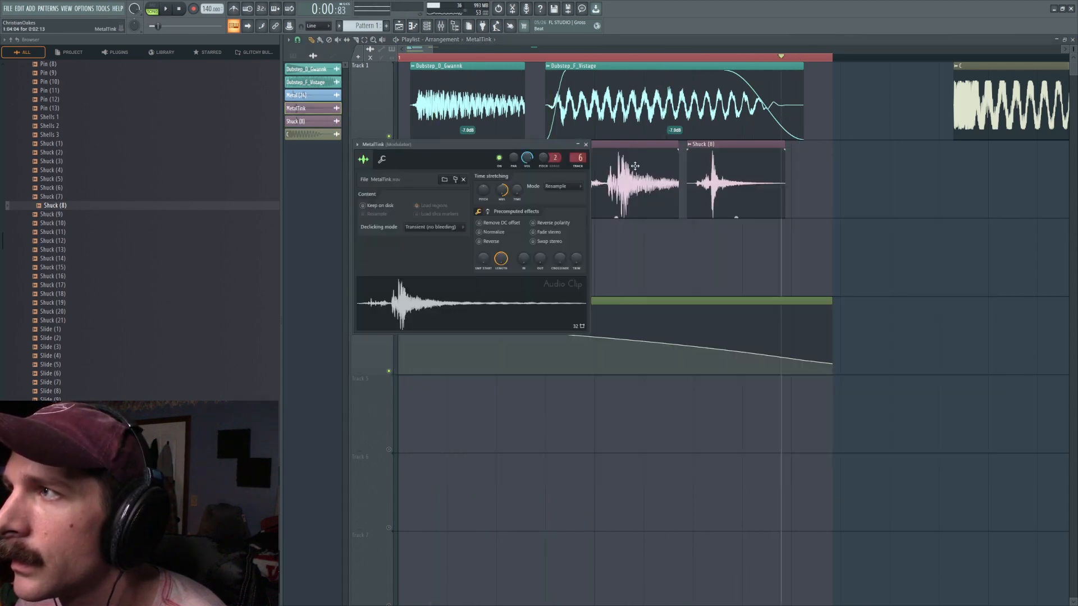
{"action": "key", "text": "Escape"}
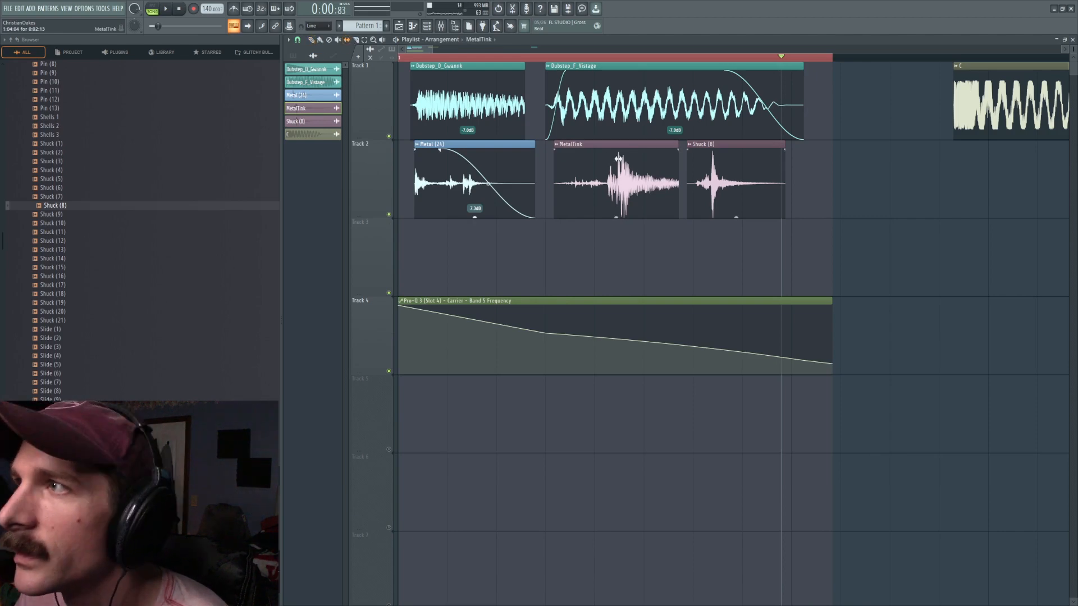
{"action": "key", "text": "space"}
{"action": "key", "text": "space"}
{"action": "double_click", "coordinate": [618, 212]}
{"action": "key", "text": "Escape"}
{"action": "key", "text": "space"}
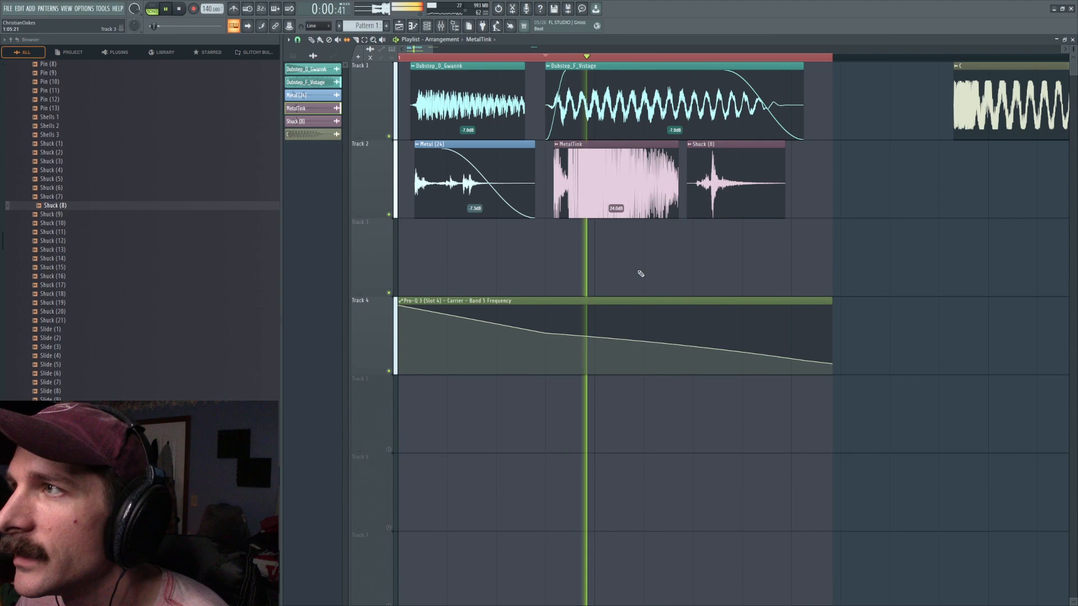
{"action": "key", "text": "space"}
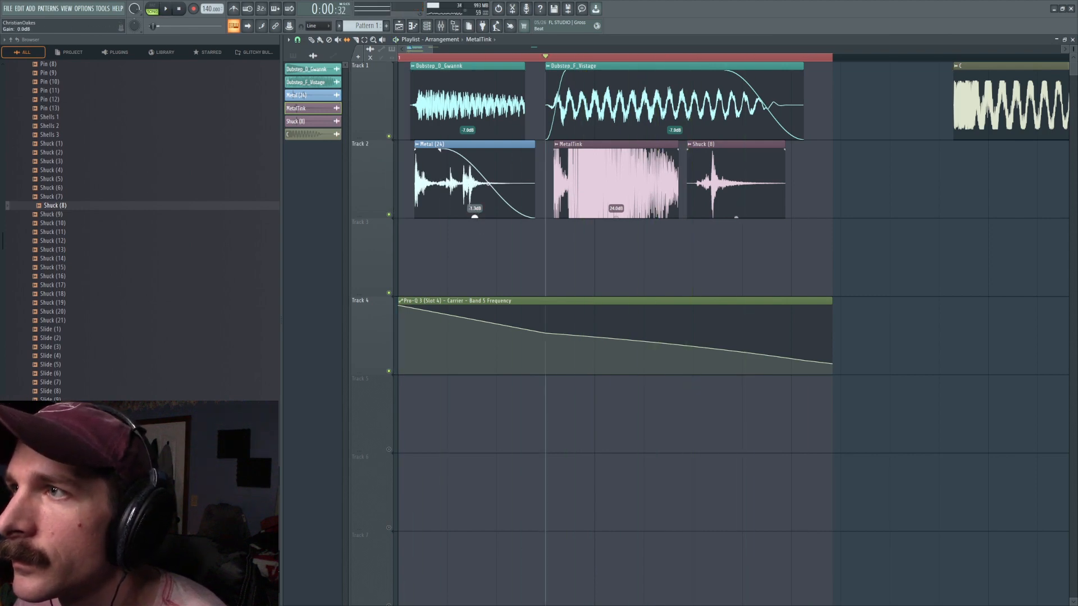
Raise the gain of the Metal (24) clip and reduce the MetalTink clip's gain while playing the loop.
{"action": "left_click_drag", "start_coordinate": [474, 217], "coordinate": [475, 200]}
{"action": "key", "text": "space"}
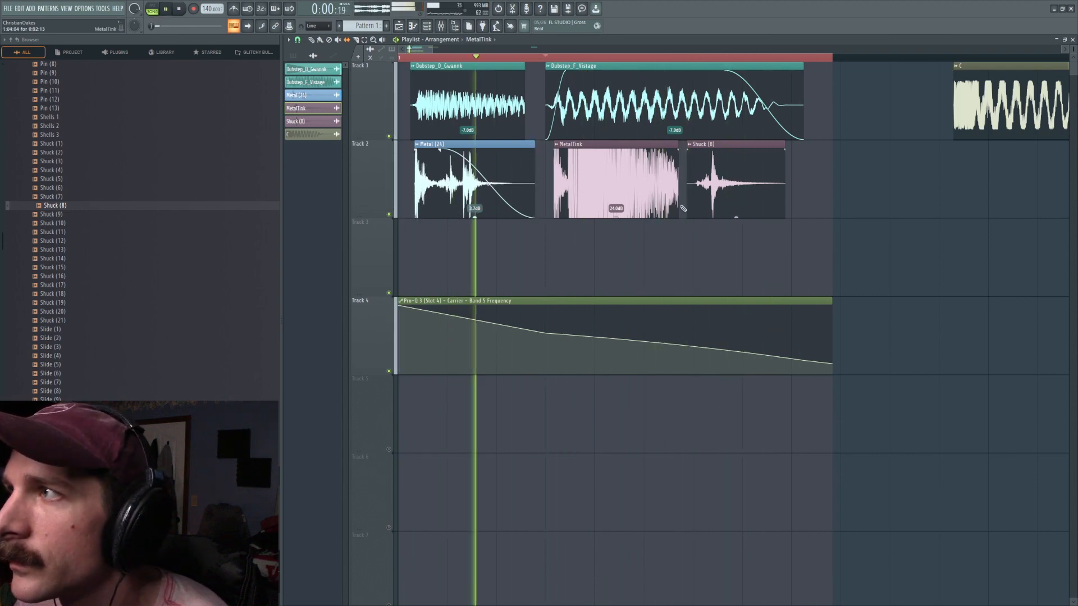
{"action": "left_click_drag", "start_coordinate": [616, 217], "coordinate": [624, 214]}
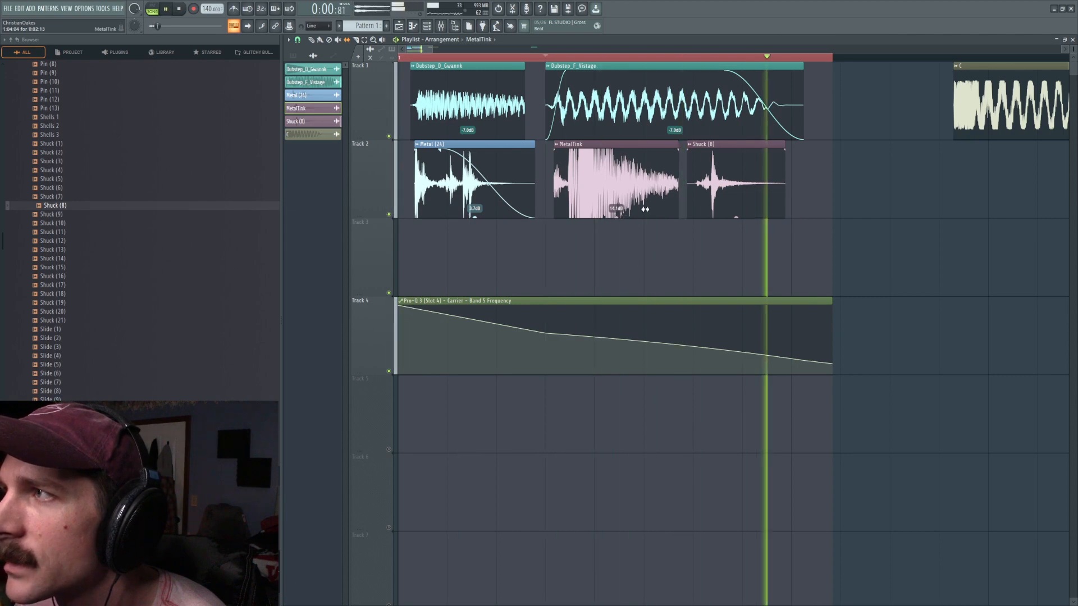
{"action": "key", "text": "space"}
{"action": "key", "text": "space"}
Slip the audio inside the Shuck (8) clip slightly earlier, play it back and save the project.
{"action": "key", "text": "space"}
{"action": "mouse_move", "coordinate": [744, 175]}
{"action": "left_mouse_down"}
{"action": "mouse_move", "coordinate": [719, 174]}
{"action": "mouse_move", "coordinate": [728, 174]}
{"action": "left_mouse_up"}
{"action": "key", "text": "space"}
{"action": "key", "text": "space"}
{"action": "key", "text": "ctrl+s"}
Increase the time-stretch multiplier of the Shuck (8) clip to lengthen its sample.
{"action": "double_click", "coordinate": [728, 174]}
{"action": "left_click_drag", "start_coordinate": [459, 146], "coordinate": [461, 139]}
{"action": "key", "text": "space"}
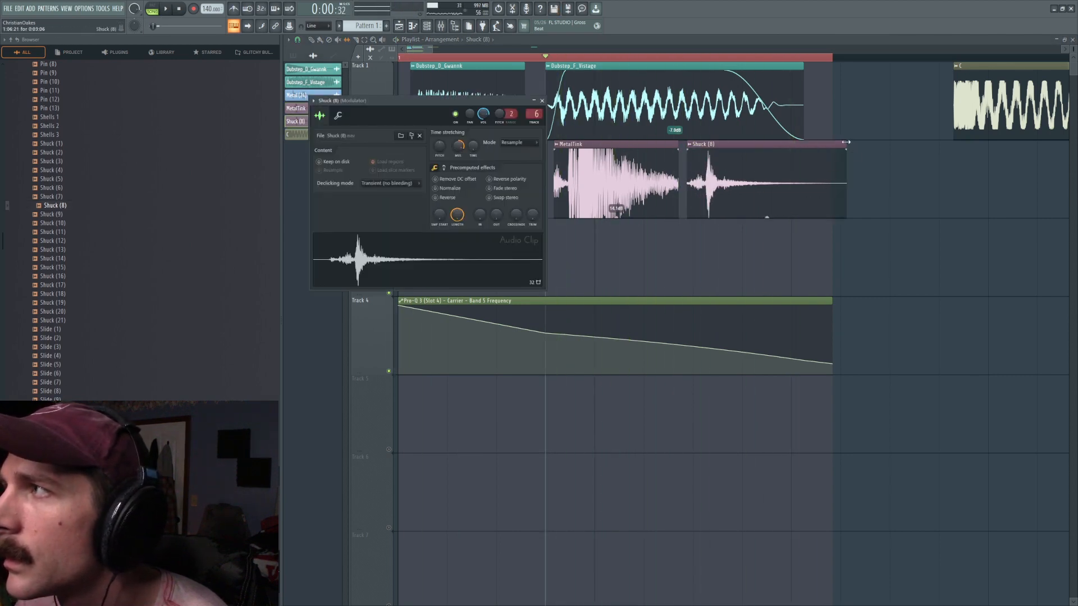
Shorten the end of the Shuck (8) clip on Track 2 and play it back.
{"action": "left_click_drag", "start_coordinate": [847, 142], "coordinate": [789, 142]}
{"action": "key", "text": "space"}
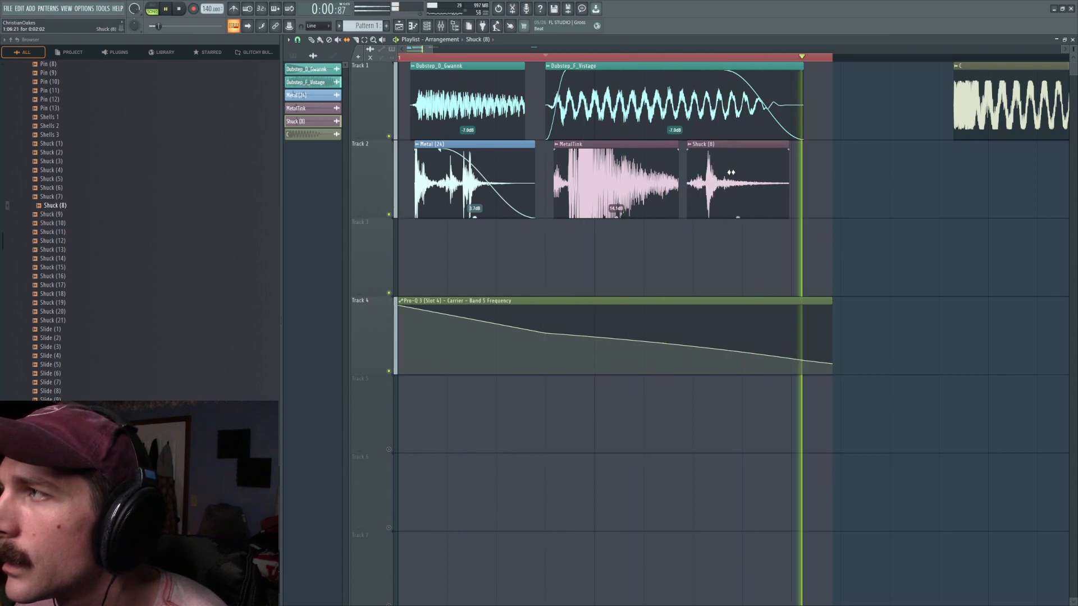
{"action": "key", "text": "space"}
Replace the sample in the Shuck (8) clip with Load 1 from the drums folder in Collected Sounds.
{"action": "double_click", "coordinate": [731, 173]}
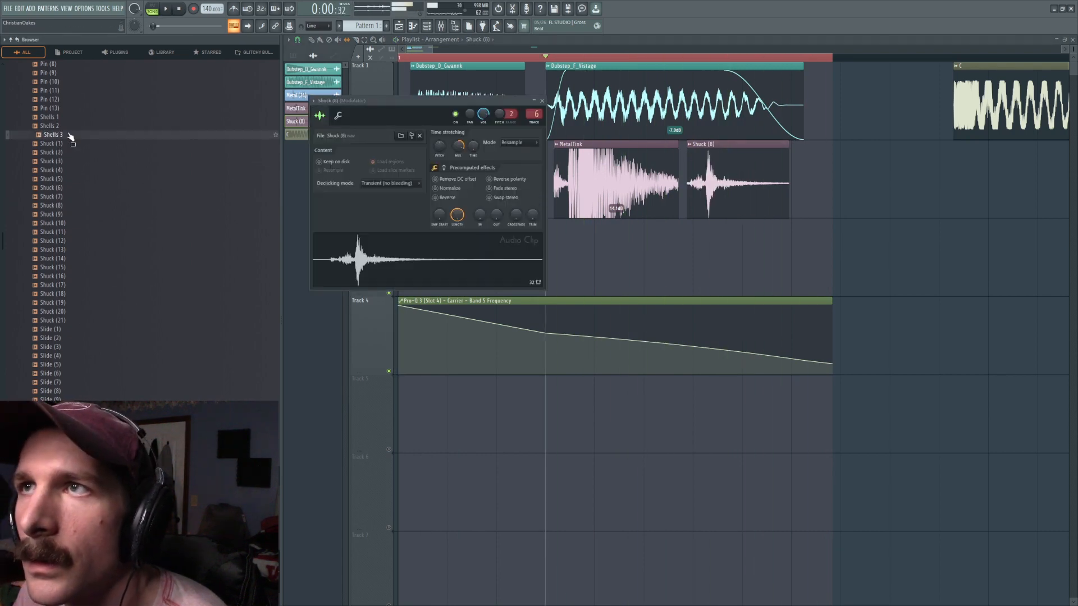
{"action": "left_click", "coordinate": [12, 40]}
{"action": "left_click", "coordinate": [45, 160]}
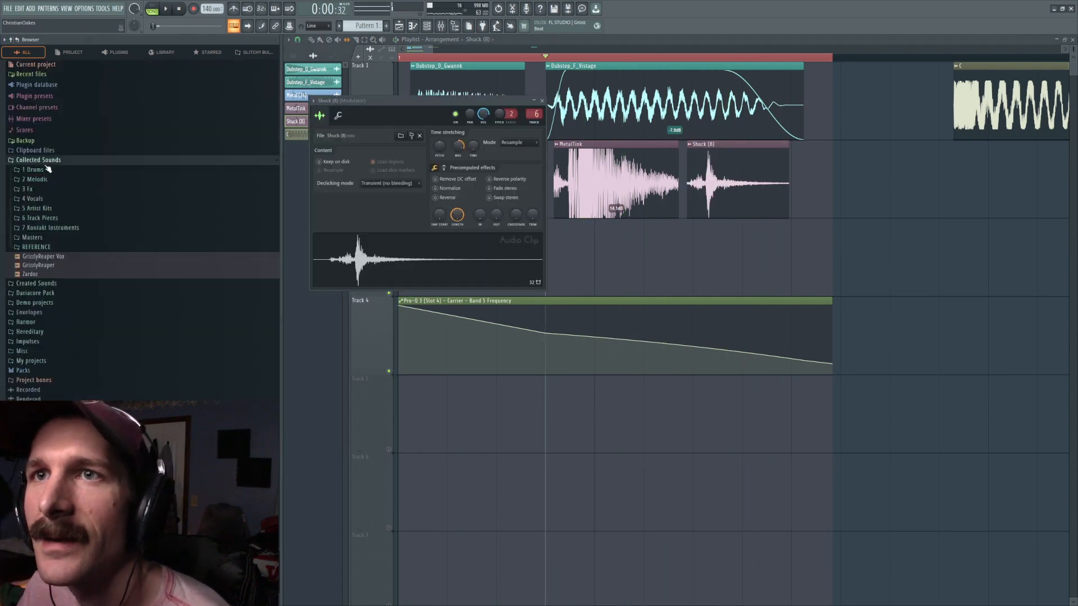
{"action": "left_click", "coordinate": [48, 169]}
{"action": "left_click", "coordinate": [413, 137]}
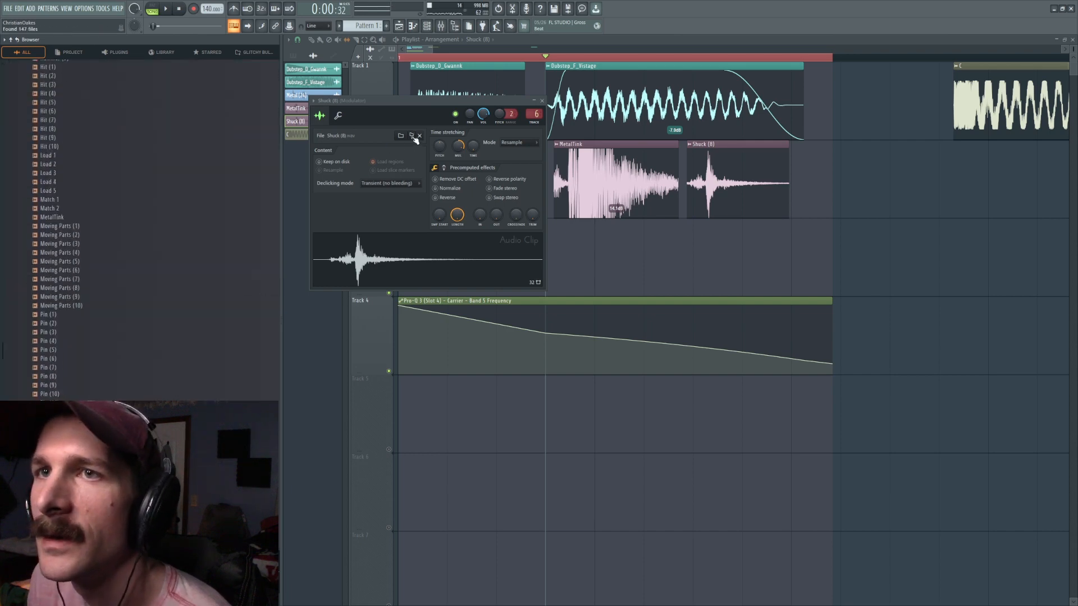
{"action": "left_click", "coordinate": [64, 158]}
{"action": "left_click_drag", "start_coordinate": [390, 250], "coordinate": [393, 253]}
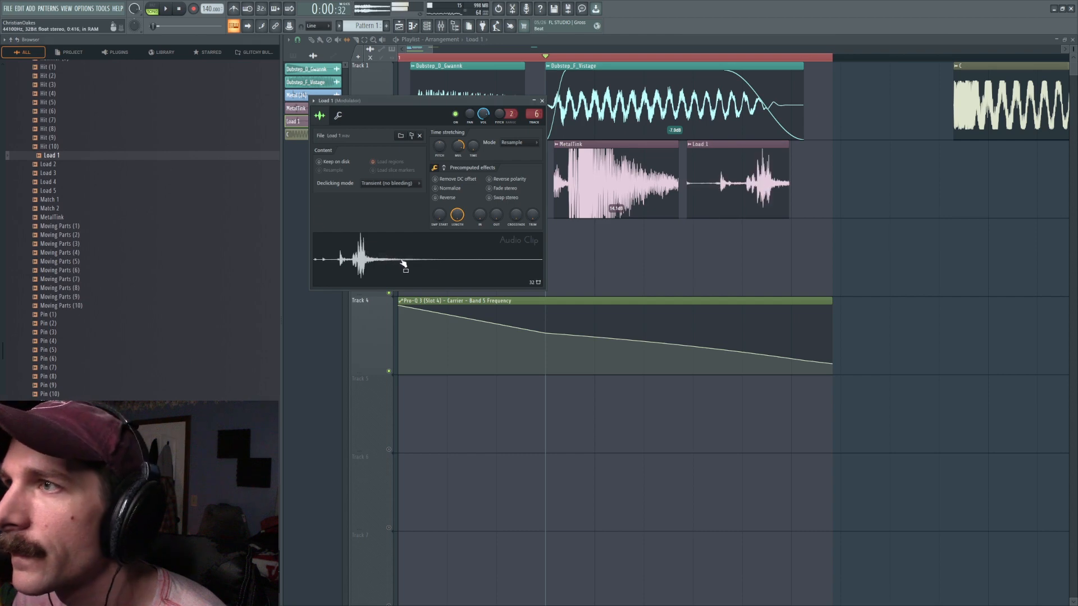
Tighten the Load 1 clip on Track 2 by slipping its audio earlier, adjusting its time stretch and trimming its end.
{"action": "left_click_drag", "start_coordinate": [782, 174], "coordinate": [742, 173]}
{"action": "double_click", "coordinate": [743, 176]}
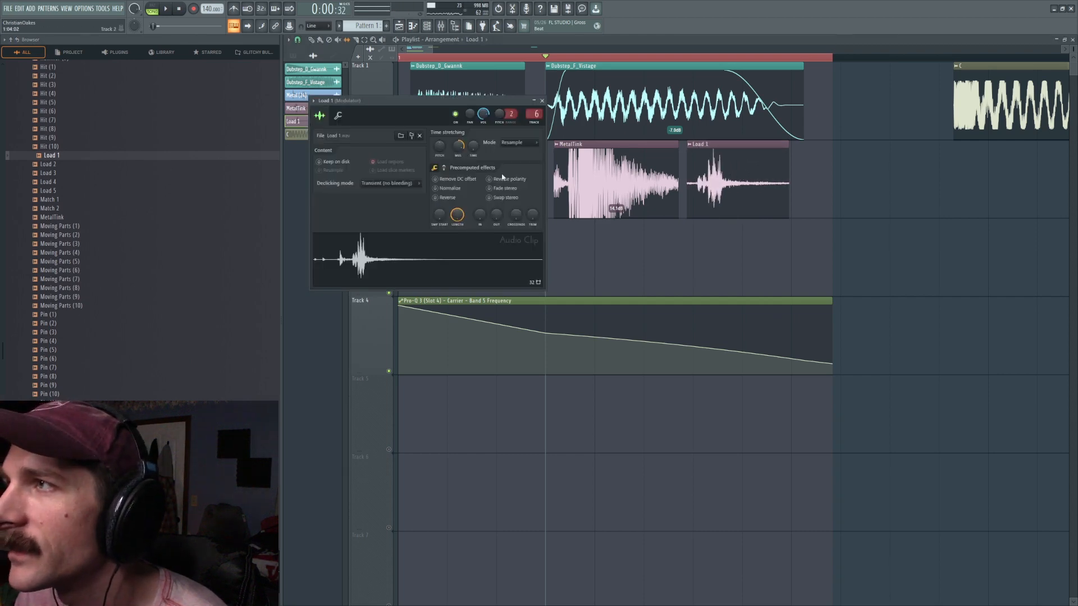
{"action": "left_click", "coordinate": [466, 148]}
{"action": "left_click_drag", "start_coordinate": [724, 146], "coordinate": [756, 147]}
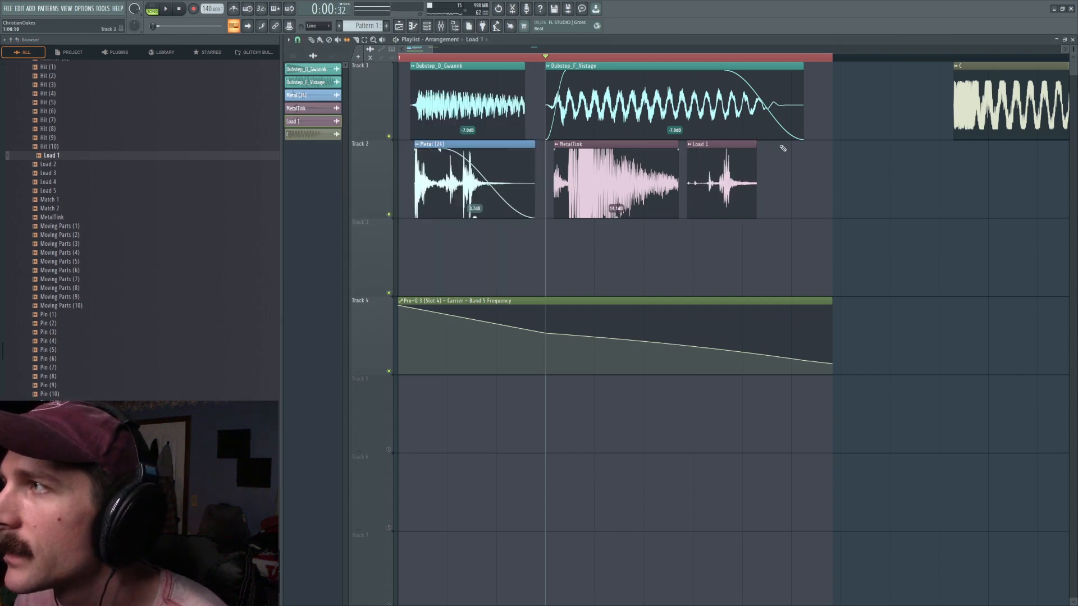
{"action": "key", "text": "space"}
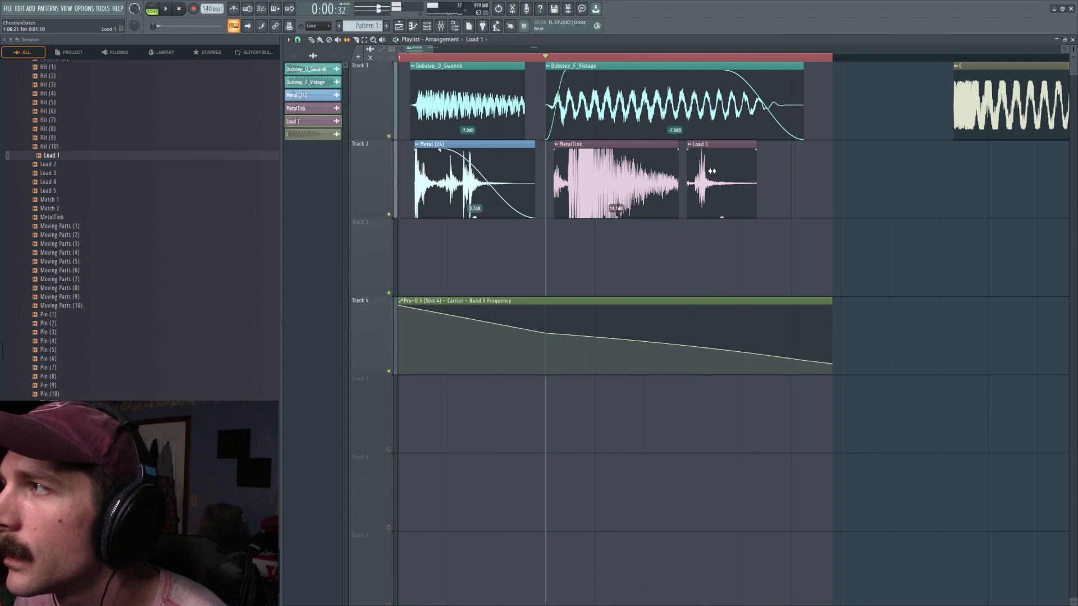
{"action": "key", "text": "space"}
Inspect the kHs Distortion settings on the Modulator mixer track while the loop plays.
{"action": "left_click", "coordinate": [441, 27]}
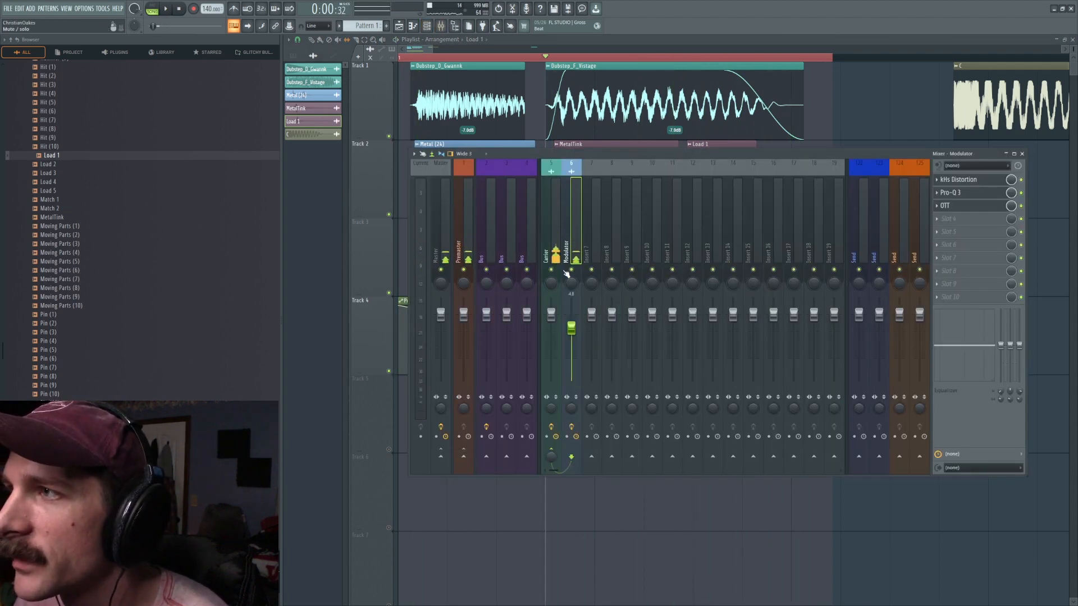
{"action": "key", "text": "space"}
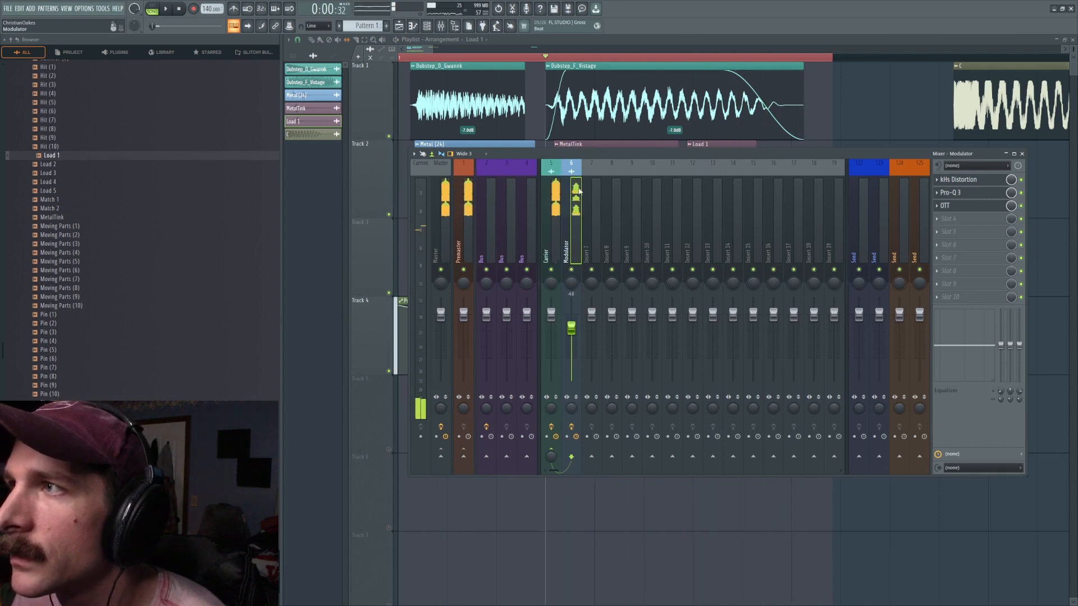
{"action": "left_click", "coordinate": [957, 180]}
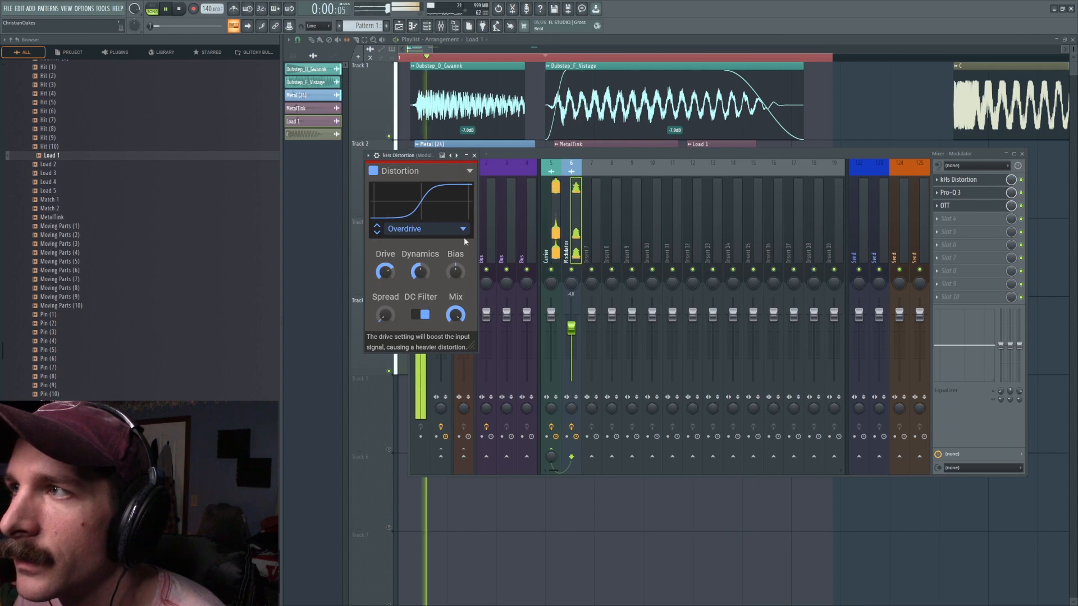
Raise the carrier pass-through level in Vocodex on the Carrier mixer track to about -18.7 dB while auditioning the loop.
{"action": "left_click", "coordinate": [553, 230]}
{"action": "key", "text": "space"}
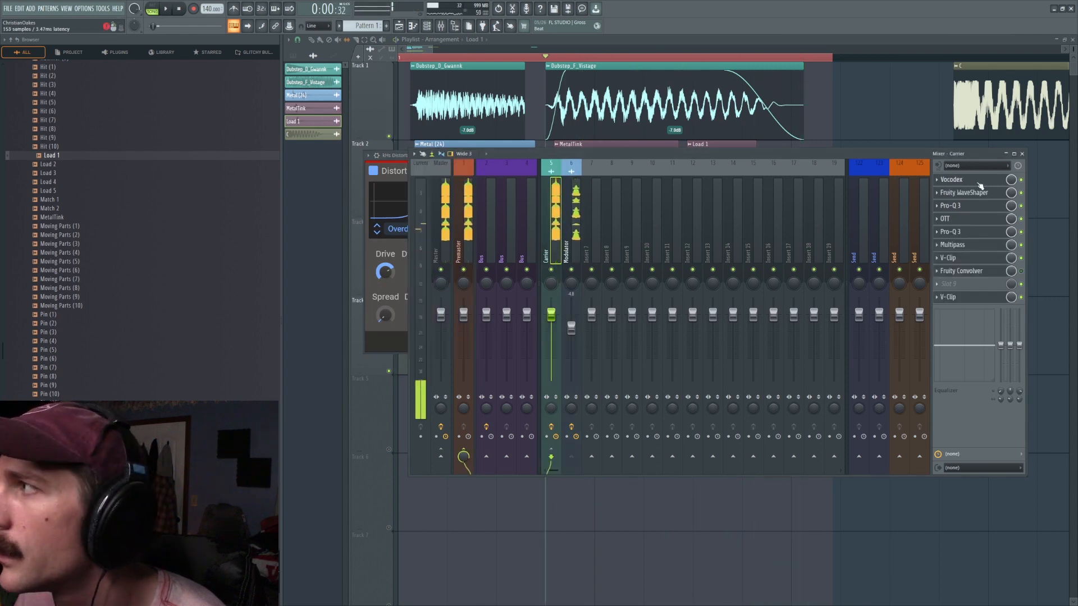
{"action": "left_click", "coordinate": [951, 181]}
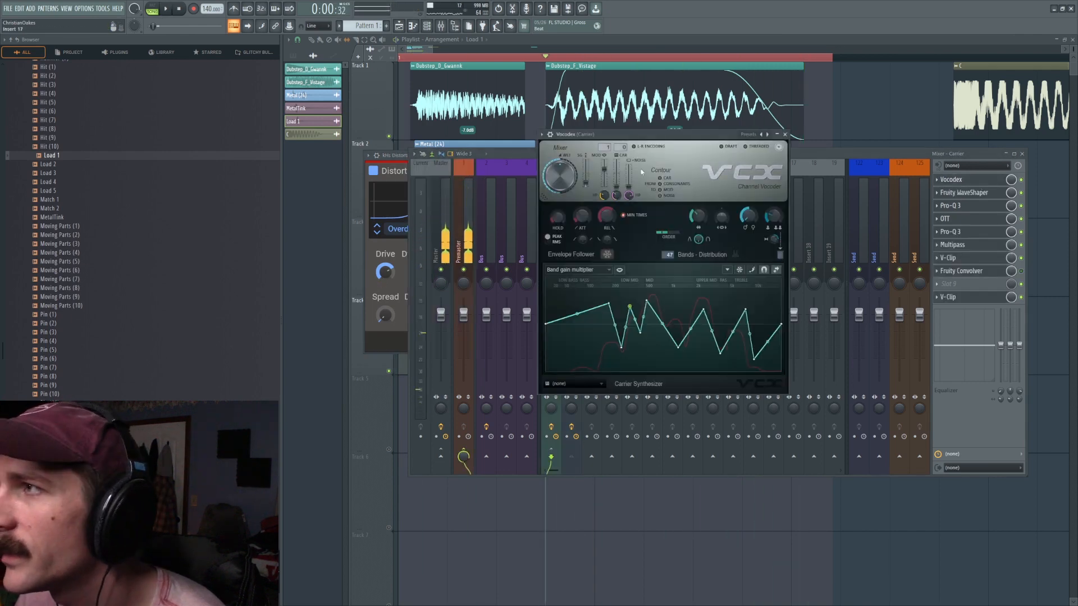
{"action": "key", "text": "space"}
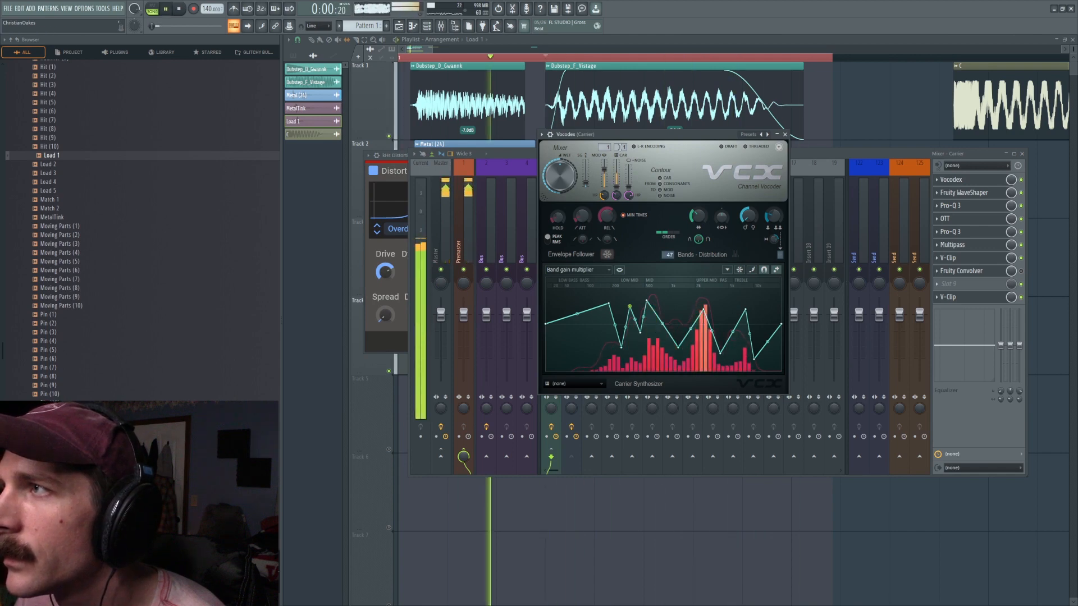
{"action": "key", "text": "space"}
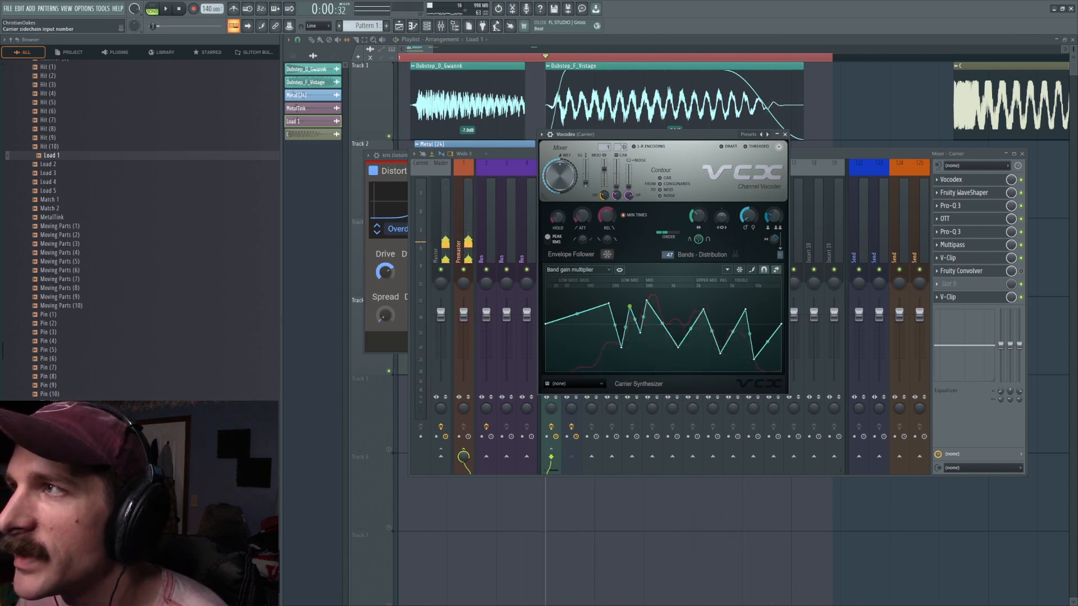
{"action": "key", "text": "space"}
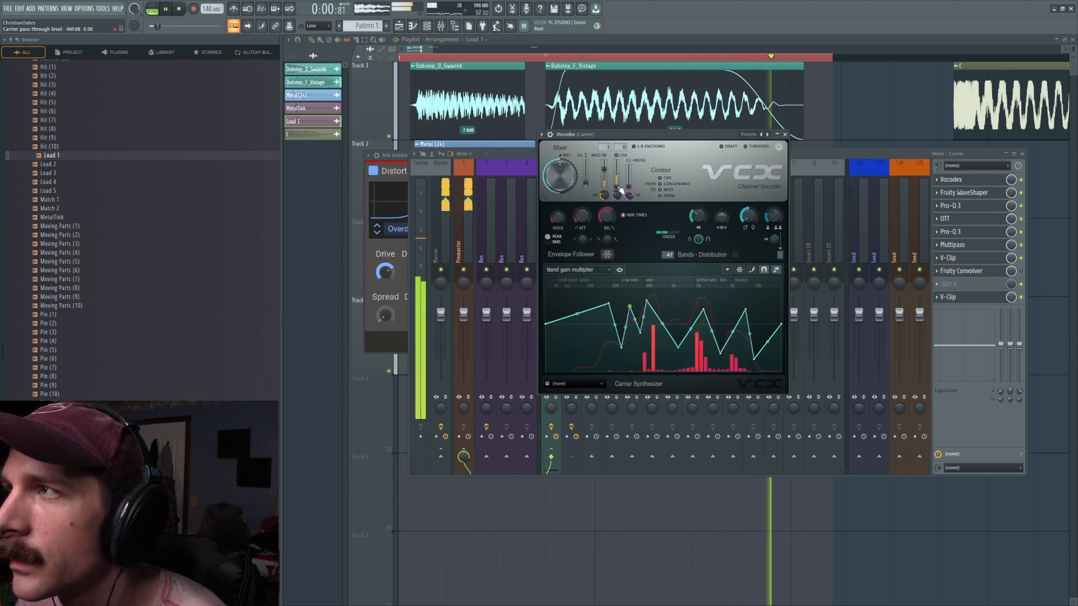
{"action": "key", "text": "space"}
{"action": "key", "text": "space"}
{"action": "left_click_drag", "start_coordinate": [615, 195], "coordinate": [615, 209]}
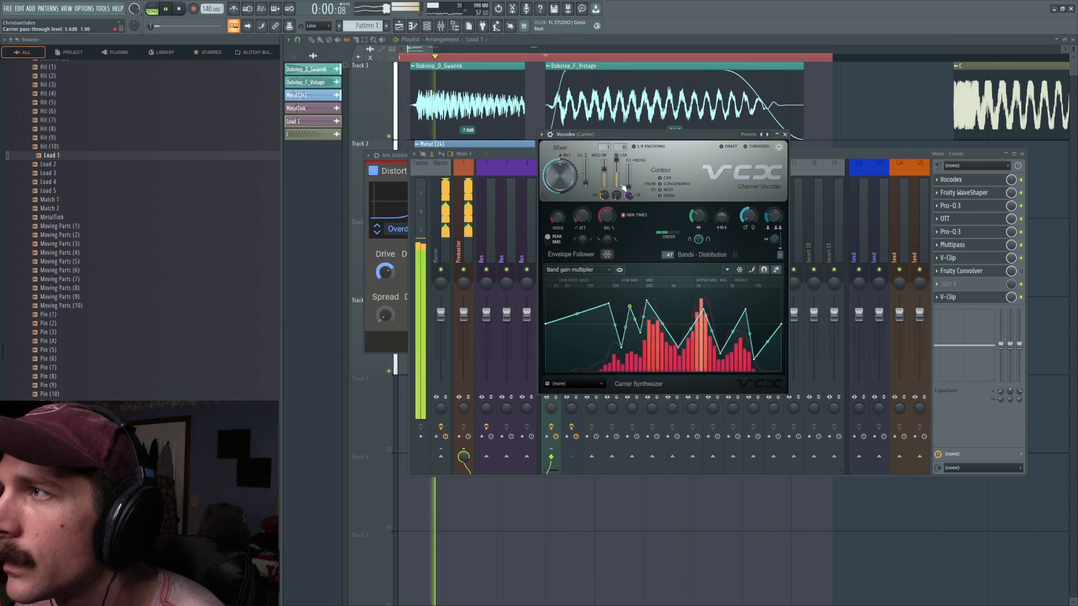
{"action": "left_click_drag", "start_coordinate": [617, 178], "coordinate": [618, 188]}
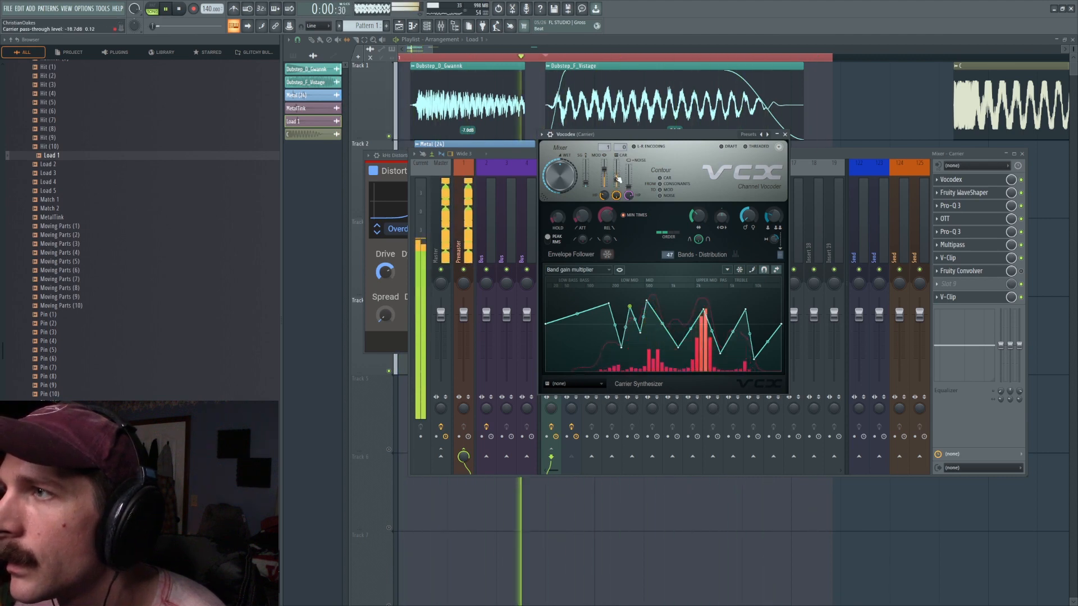
{"action": "key", "text": "space"}
{"action": "key", "text": "space"}
Shorten the Dubstep_F_Vistage clip to end with MetalTink and place a copy directly after it over Load 1.
{"action": "left_click", "coordinate": [870, 112]}
{"action": "key", "text": "space"}
{"action": "left_click_drag", "start_coordinate": [790, 67], "coordinate": [679, 67]}
{"action": "key", "text": "space"}
{"action": "left_click", "coordinate": [686, 84]}
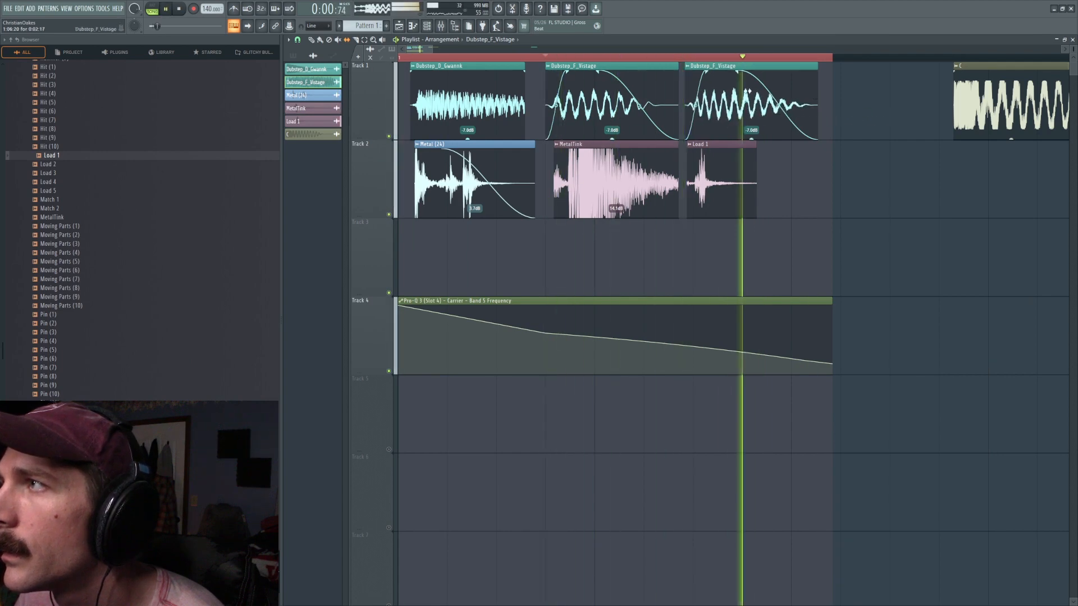
{"action": "left_click_drag", "start_coordinate": [739, 67], "coordinate": [735, 67]}
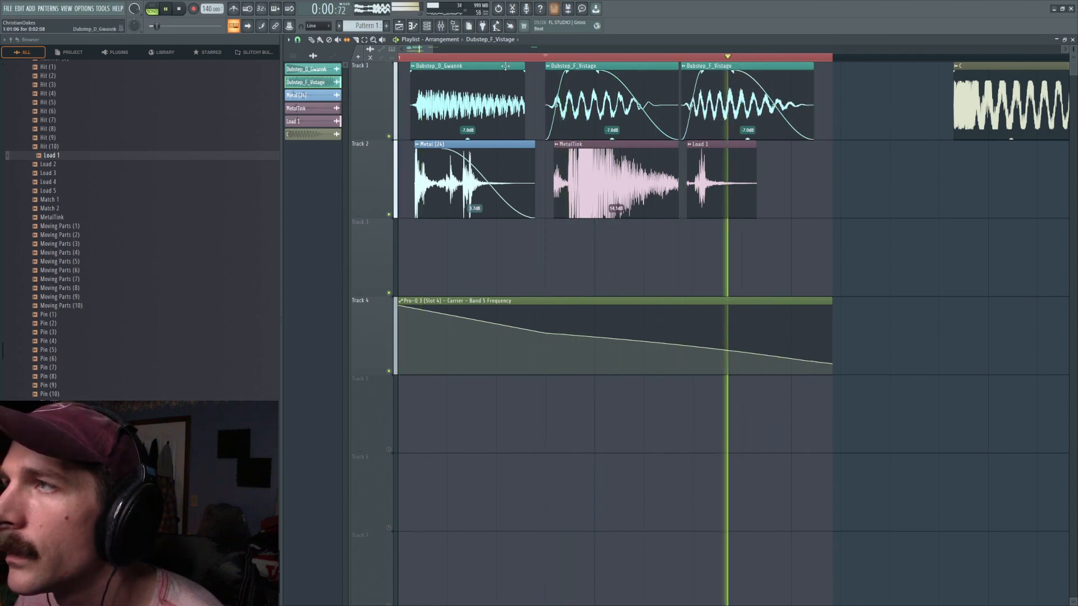
{"action": "key", "text": "space"}
{"action": "key", "text": "space"}
Change band 5 of the first Pro-Q 3 on the Carrier mixer track from Notch to a boosted Bell and audition it.
{"action": "left_click", "coordinate": [441, 25]}
{"action": "key", "text": "space"}
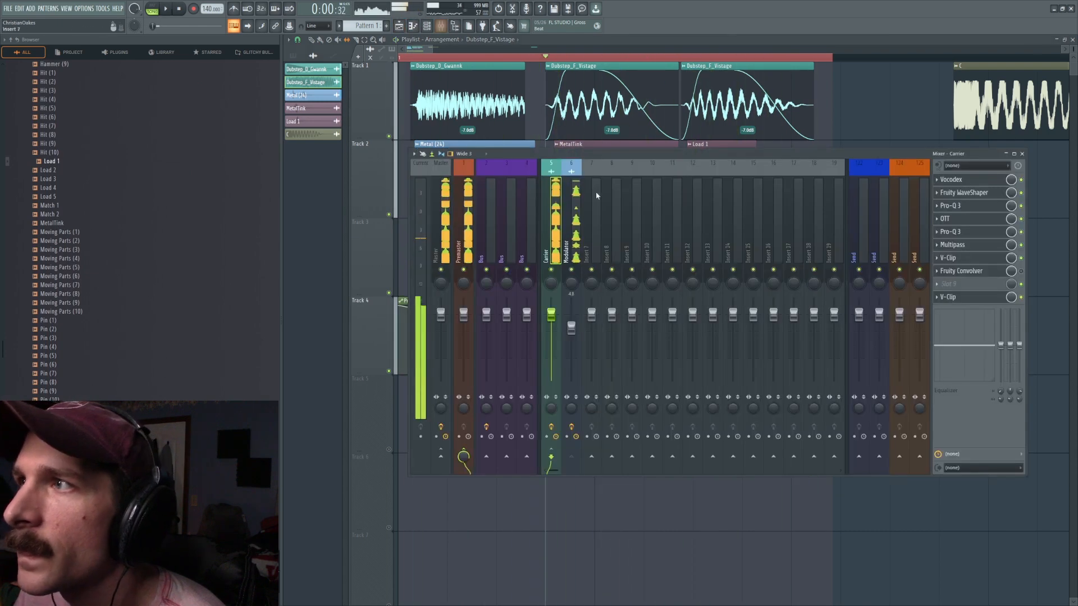
{"action": "key", "text": "space"}
{"action": "key", "text": "space"}
{"action": "left_click", "coordinate": [954, 208]}
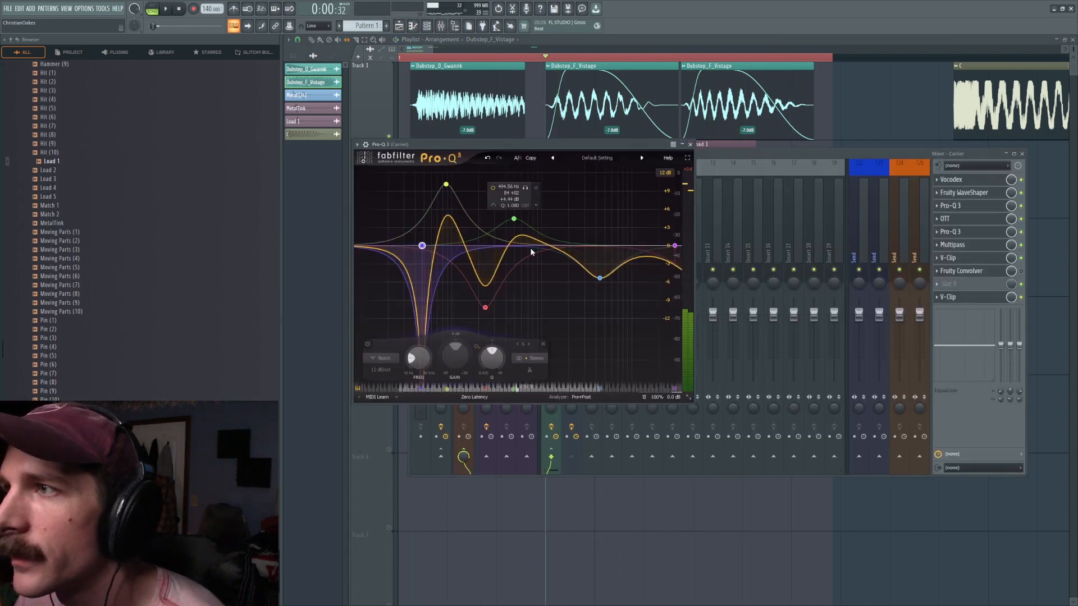
{"action": "key", "text": "space"}
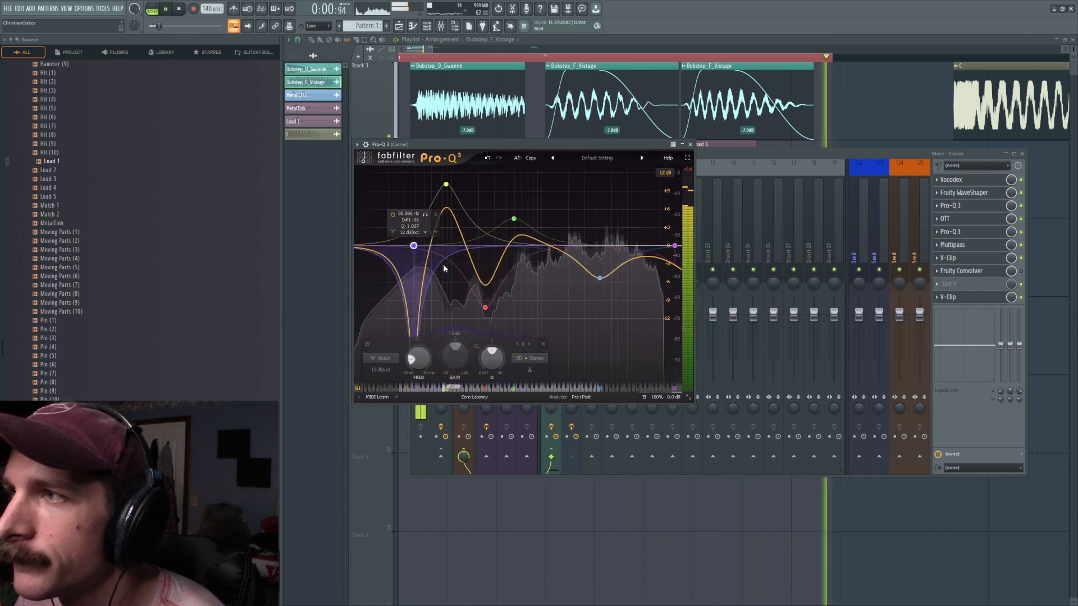
{"action": "key", "text": "space"}
{"action": "left_click", "coordinate": [510, 359]}
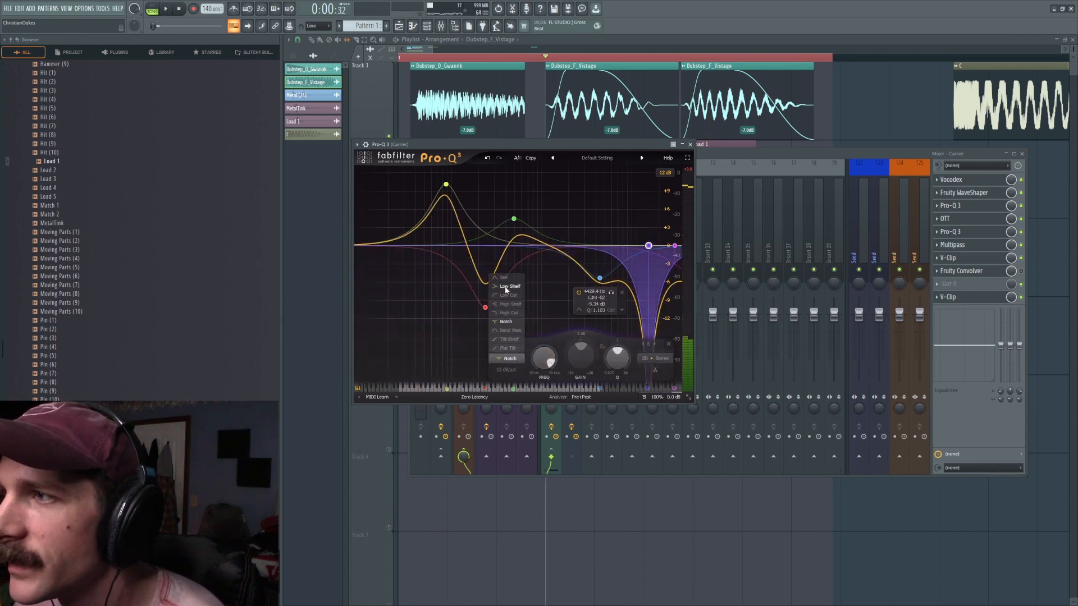
{"action": "left_click", "coordinate": [505, 278]}
{"action": "key", "text": "space"}
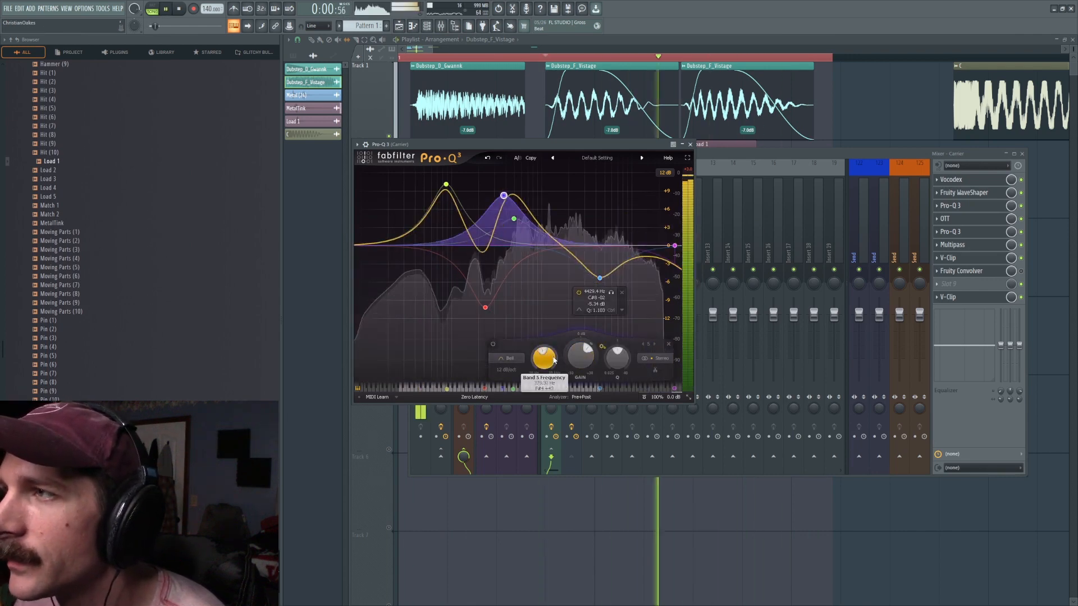
Reshape the Band 5 Frequency automation on Track 4 into one short rise and fall, removing the points beyond it.
{"action": "key", "text": "F5"}
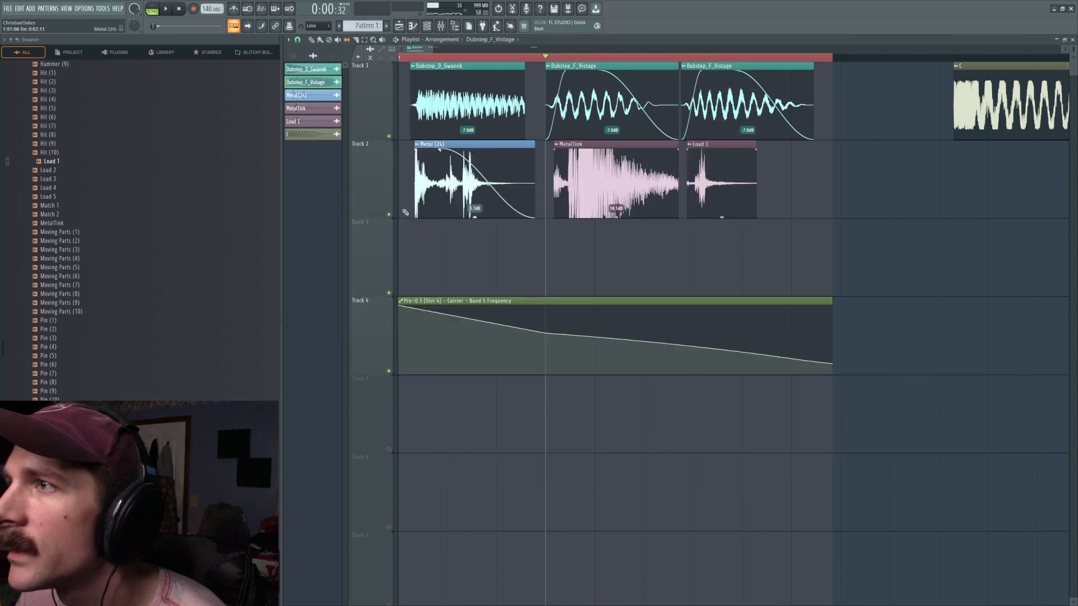
{"action": "left_click", "coordinate": [298, 40]}
{"action": "left_click", "coordinate": [309, 135]}
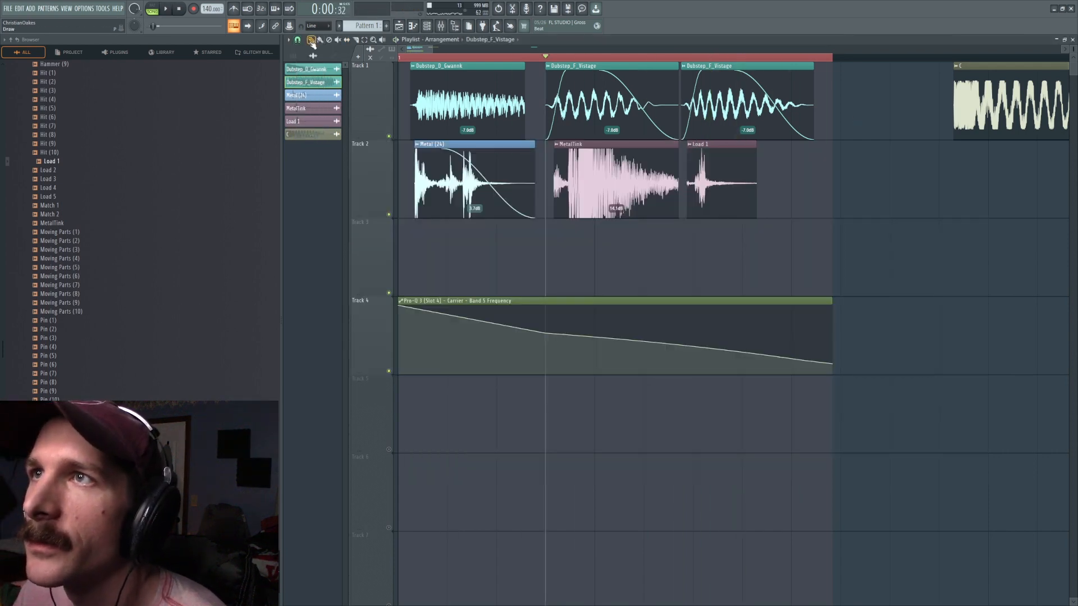
{"action": "left_click_drag", "start_coordinate": [402, 308], "coordinate": [398, 373]}
{"action": "right_click", "coordinate": [447, 314]}
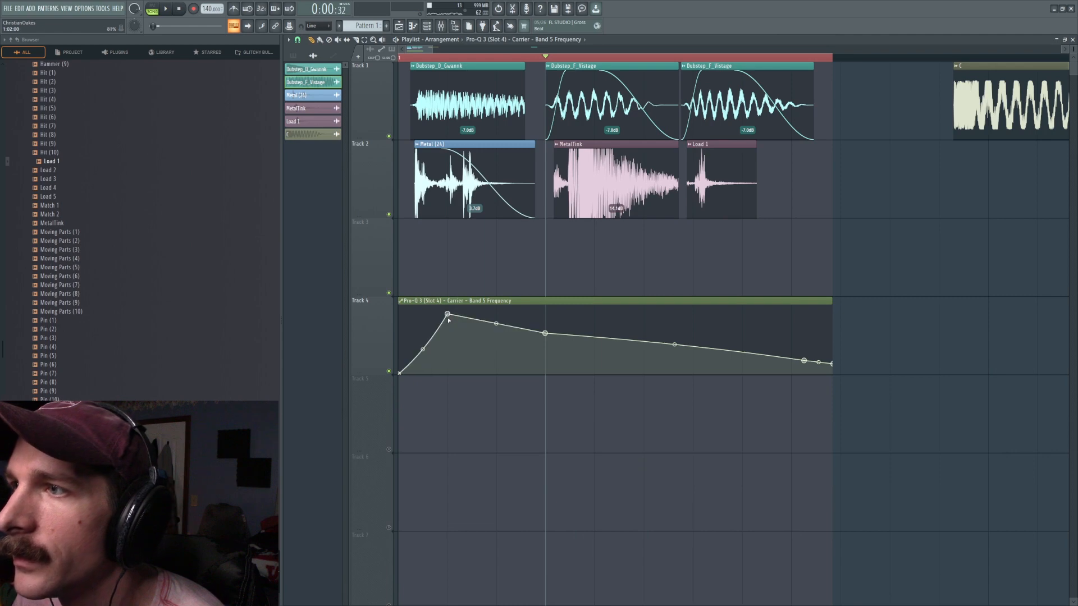
{"action": "left_click_drag", "start_coordinate": [545, 334], "coordinate": [545, 374]}
{"action": "right_click", "coordinate": [805, 364]}
{"action": "left_click", "coordinate": [815, 375]}
{"action": "right_click", "coordinate": [833, 364]}
{"action": "left_click", "coordinate": [843, 375]}
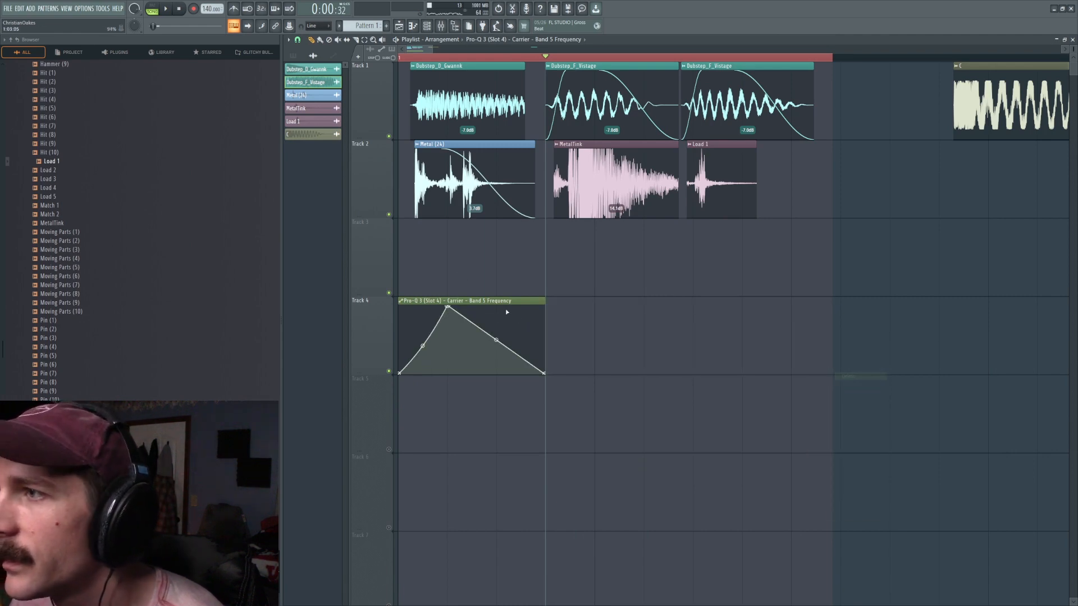
Place two more copies of the Band 5 Frequency automation clip back to back on Track 4 and play the loop.
{"action": "left_click", "coordinate": [515, 302]}
{"action": "left_click", "coordinate": [559, 309]}
{"action": "left_click", "coordinate": [708, 318]}
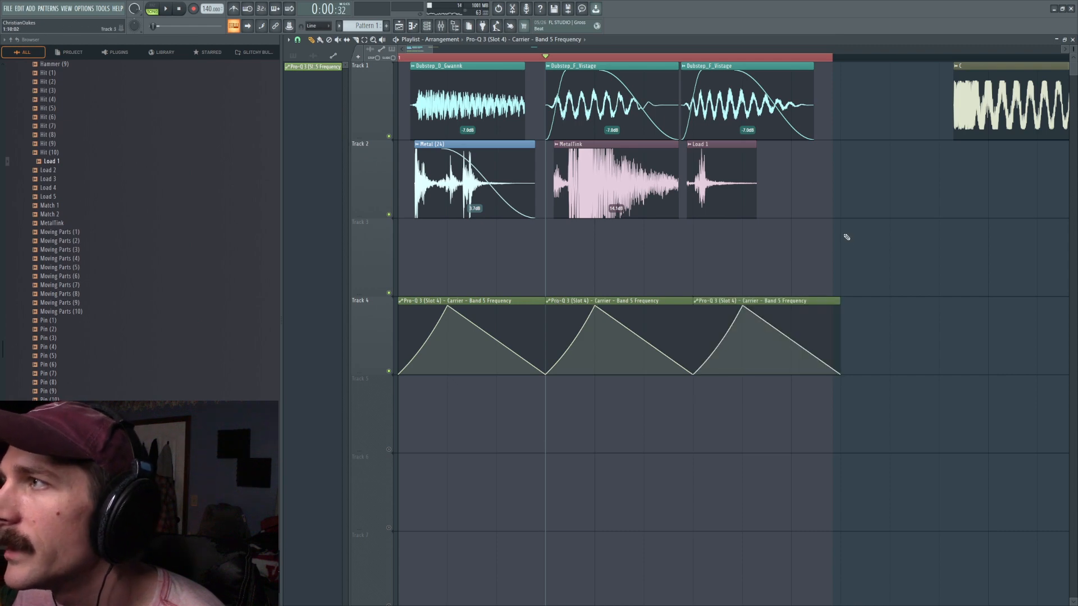
{"action": "key", "text": "space"}
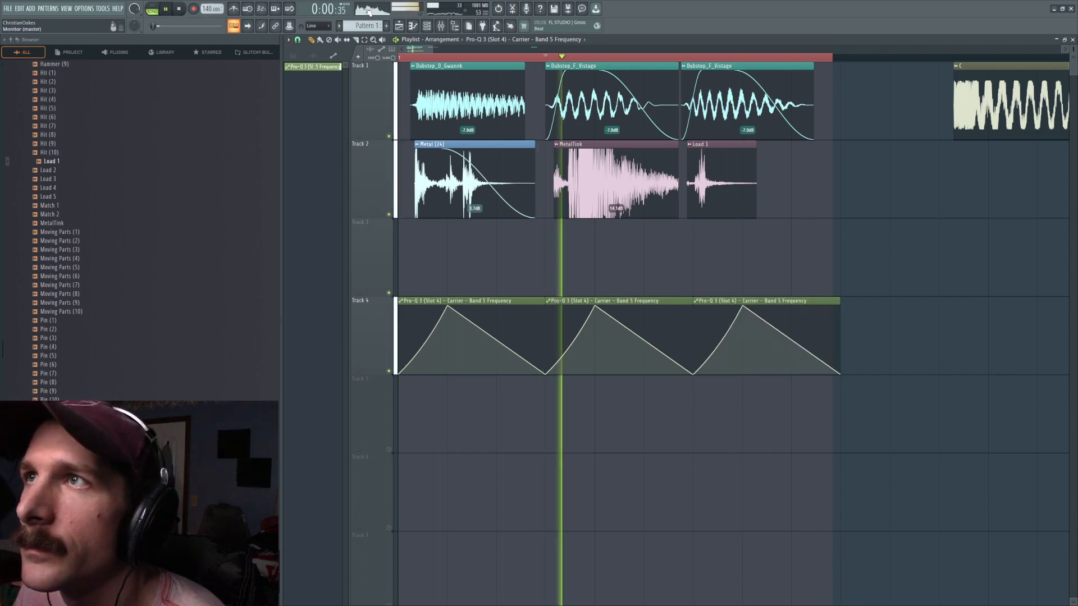
Enable Fruity Convolver on the Carrier mixer track and move it before Multipass in the effects chain while auditioning.
{"action": "key", "text": "F9"}
{"action": "key", "text": "space"}
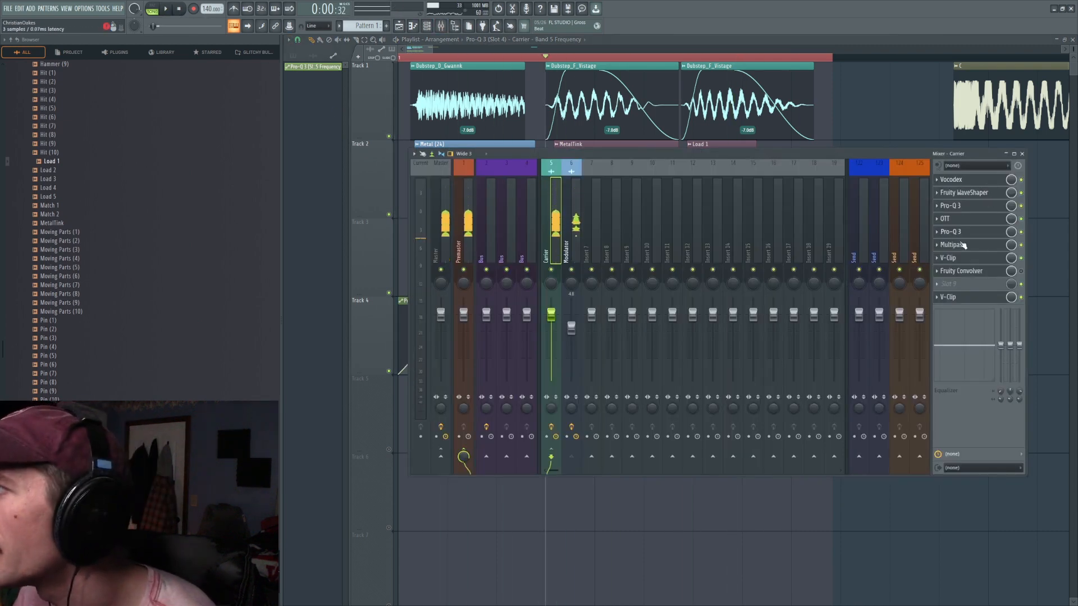
{"action": "left_click", "coordinate": [944, 273]}
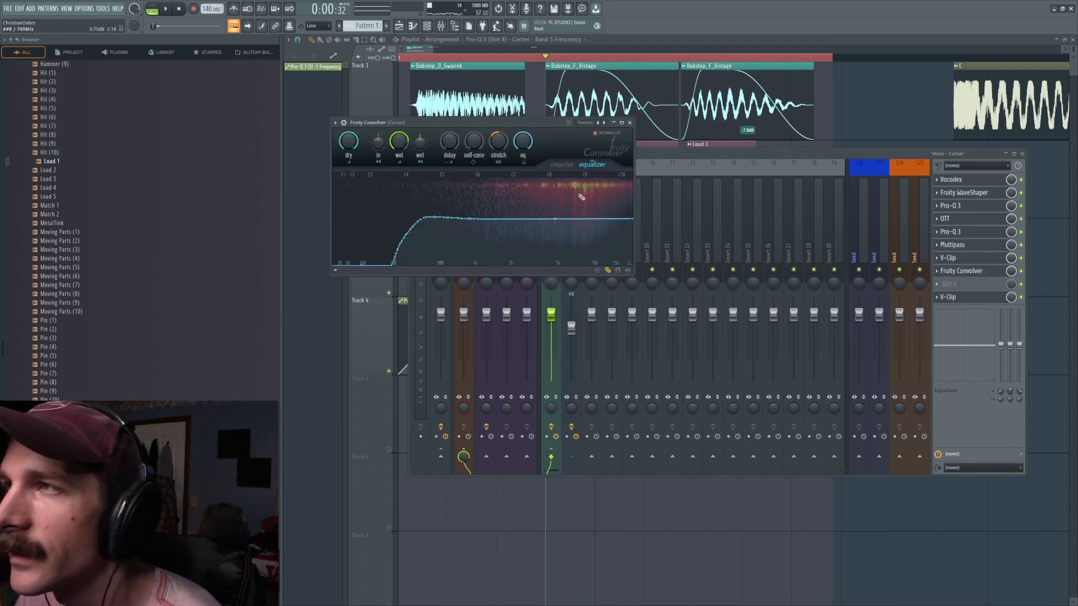
{"action": "key", "text": "space"}
{"action": "scroll", "coordinate": [405, 142], "scroll_direction": "up", "scroll_amount": 3}
{"action": "scroll", "coordinate": [949, 274], "scroll_direction": "up", "scroll_amount": 1}
{"action": "scroll", "coordinate": [951, 259], "scroll_direction": "up", "scroll_amount": 1}
{"action": "key", "text": "space"}
Remove the Formant Filter from the band above 1.50 kHz in the Carrier track's Multipass.
{"action": "left_click", "coordinate": [951, 257]}
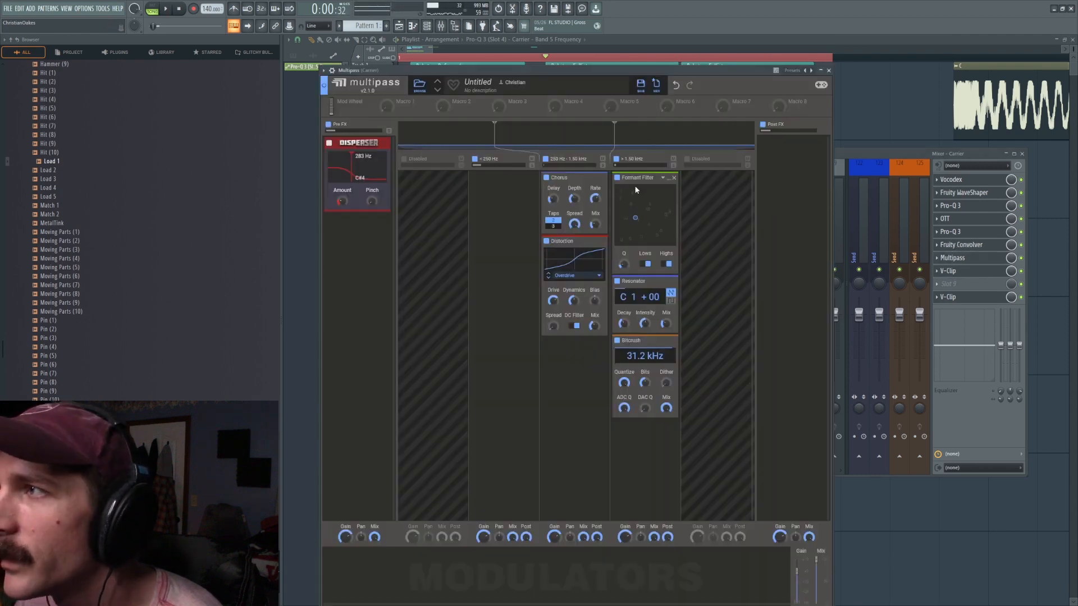
{"action": "left_click_drag", "start_coordinate": [672, 179], "coordinate": [546, 247]}
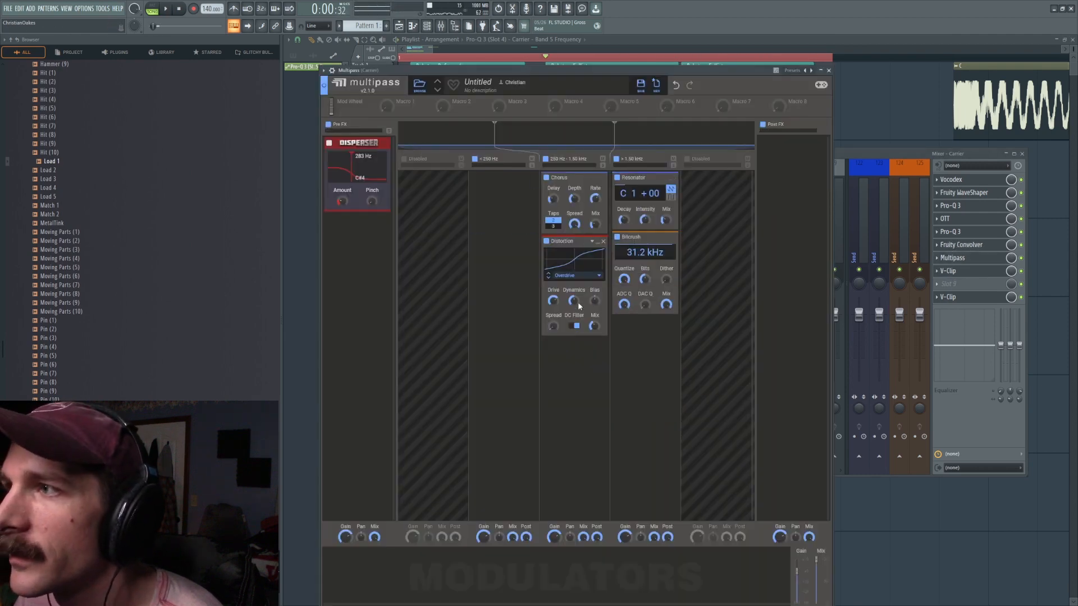
Remove the Disperser from the Pre FX section and the Resonator from the band above 1.50 kHz in Multipass.
{"action": "left_click", "coordinate": [387, 145]}
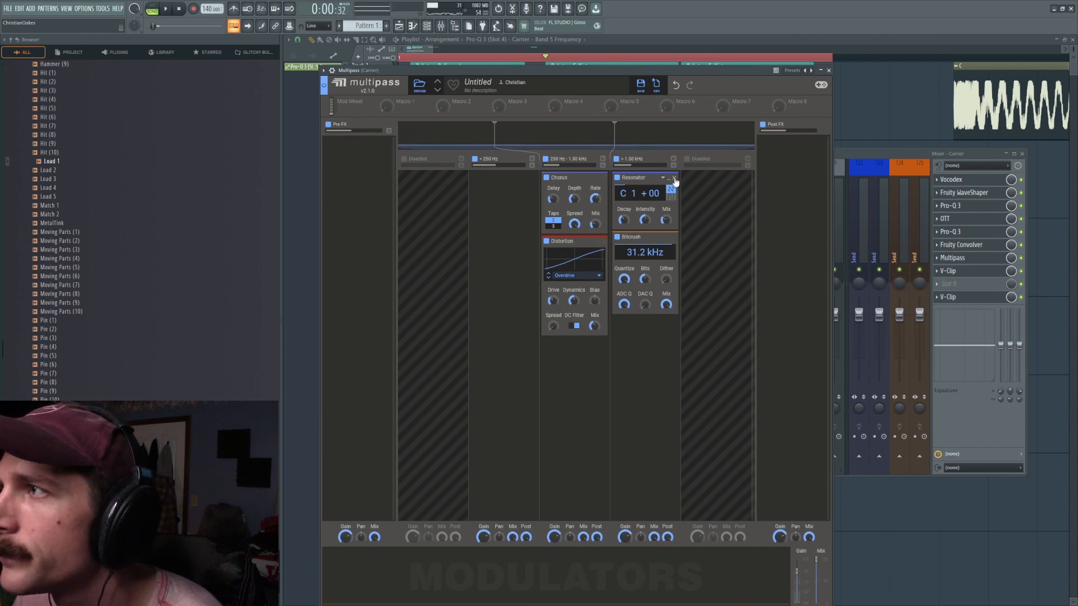
{"action": "left_click", "coordinate": [675, 179]}
Add a Frequency Shifter after the Bitcrush in the band above 1.50 kHz and set it to -67.5 Hz during playback.
{"action": "left_click", "coordinate": [655, 294]}
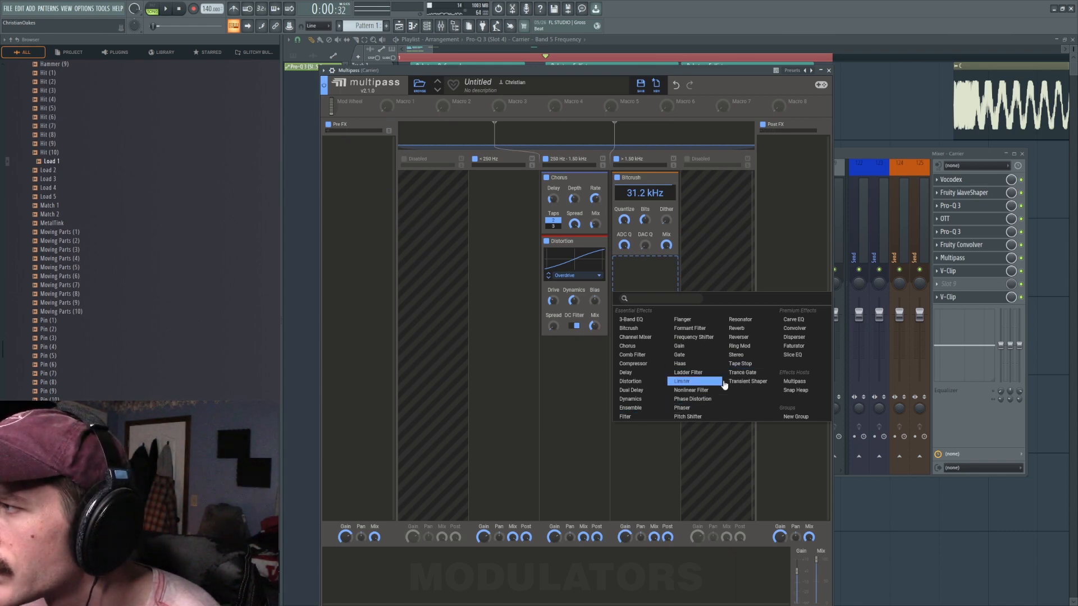
{"action": "left_click", "coordinate": [694, 338]}
{"action": "key", "text": "space"}
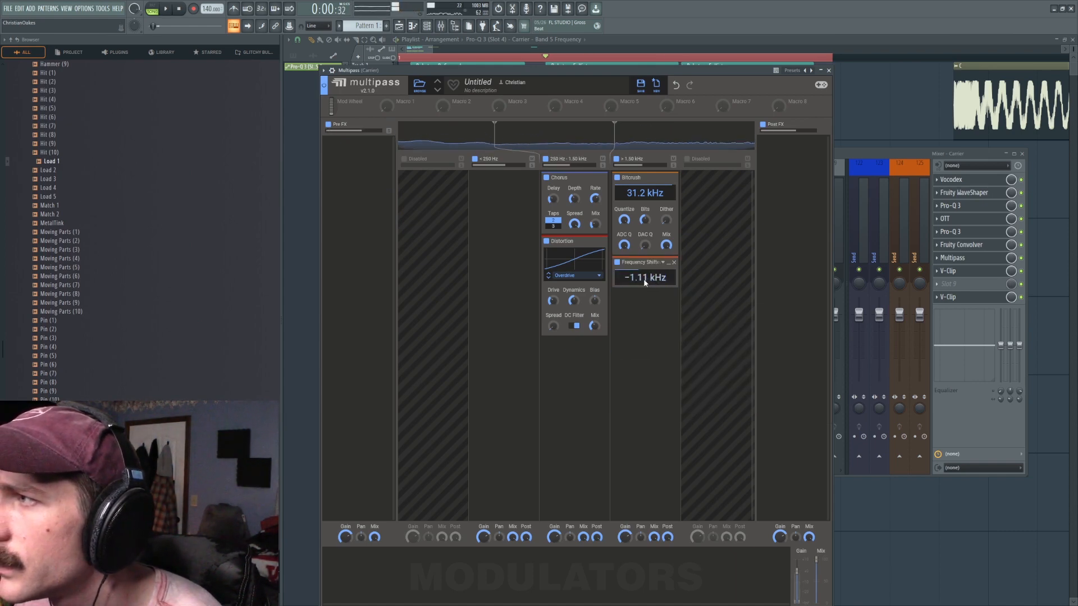
{"action": "mouse_move", "coordinate": [651, 281]}
{"action": "left_mouse_down"}
{"action": "mouse_move", "coordinate": [651, 299]}
{"action": "mouse_move", "coordinate": [651, 269]}
{"action": "mouse_move", "coordinate": [651, 312]}
{"action": "mouse_move", "coordinate": [651, 281]}
{"action": "left_mouse_up"}
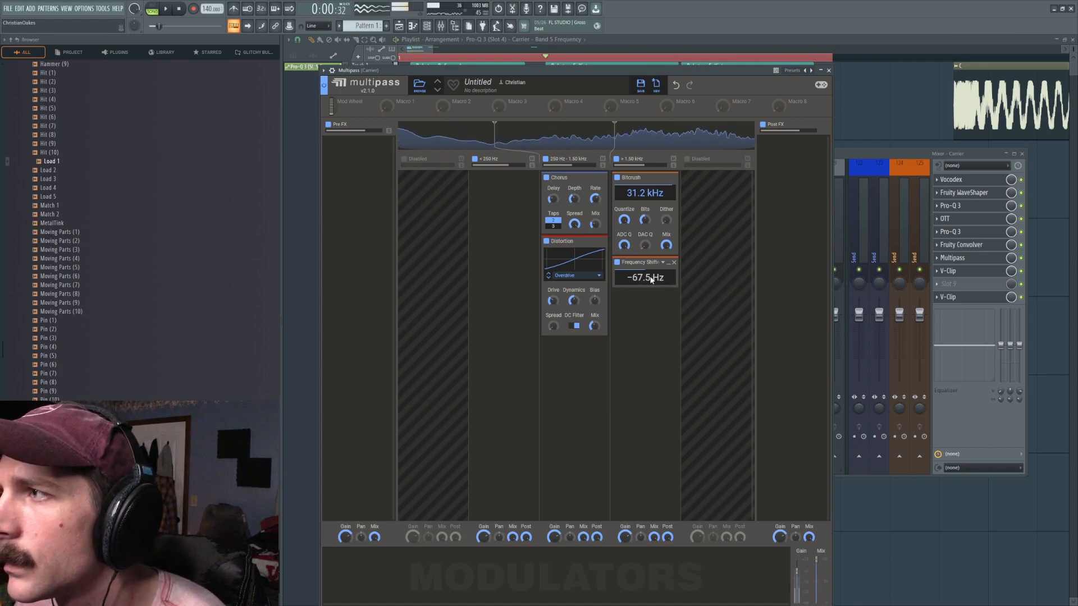
{"action": "key", "text": "space"}
{"action": "left_click_drag", "start_coordinate": [544, 72], "coordinate": [555, 36]}
{"action": "left_click", "coordinate": [405, 540]}
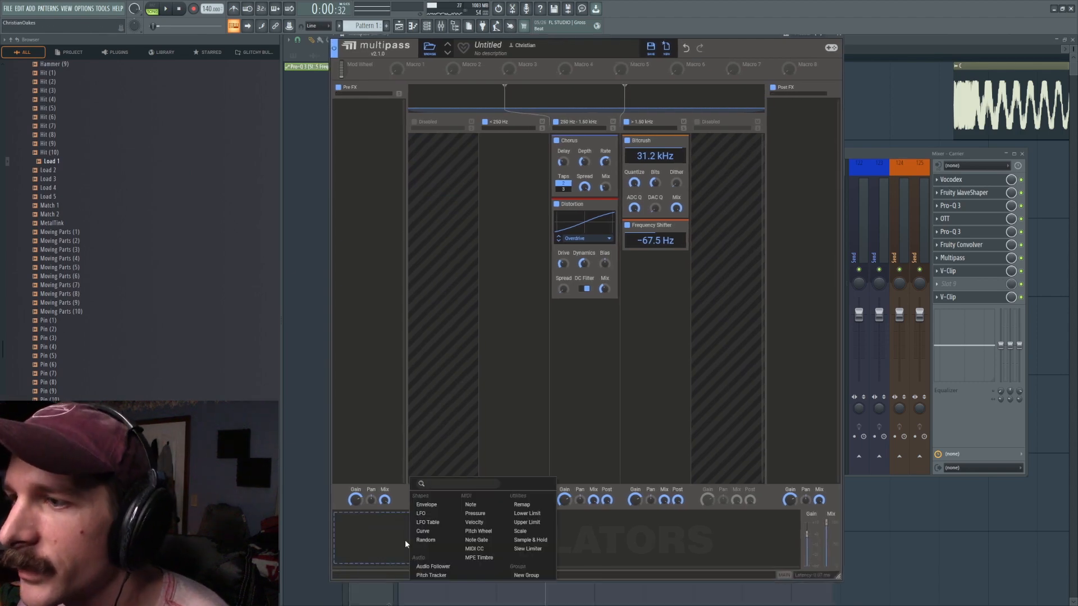
{"action": "left_click", "coordinate": [432, 514]}
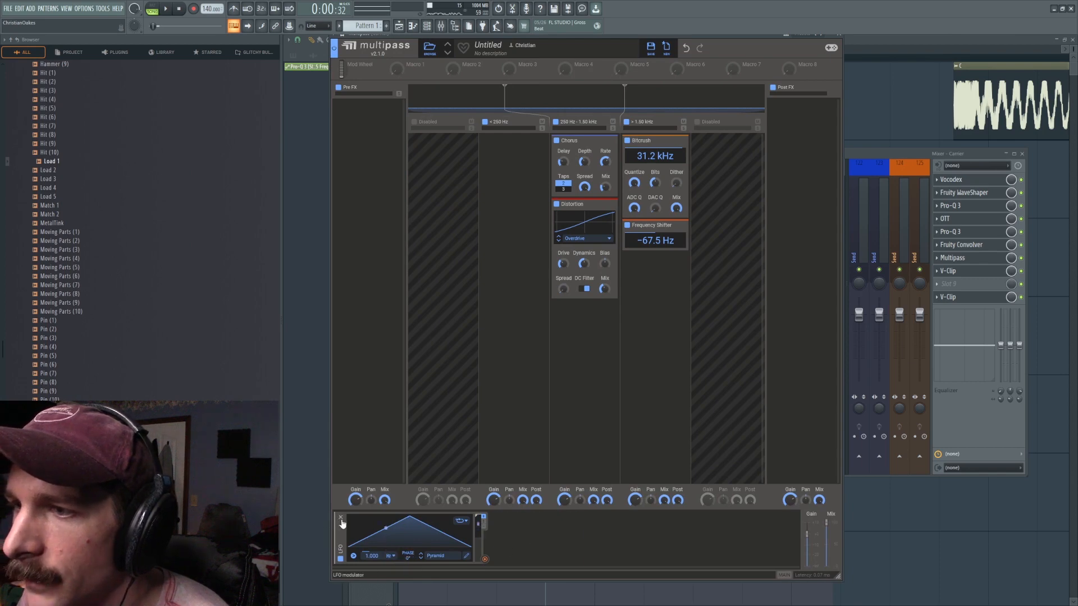
{"action": "left_click", "coordinate": [341, 520]}
Add a Random modulator with rate 3/16, jitter 89 %, smooth 19 % and chaos 86 %.
{"action": "left_click", "coordinate": [360, 536]}
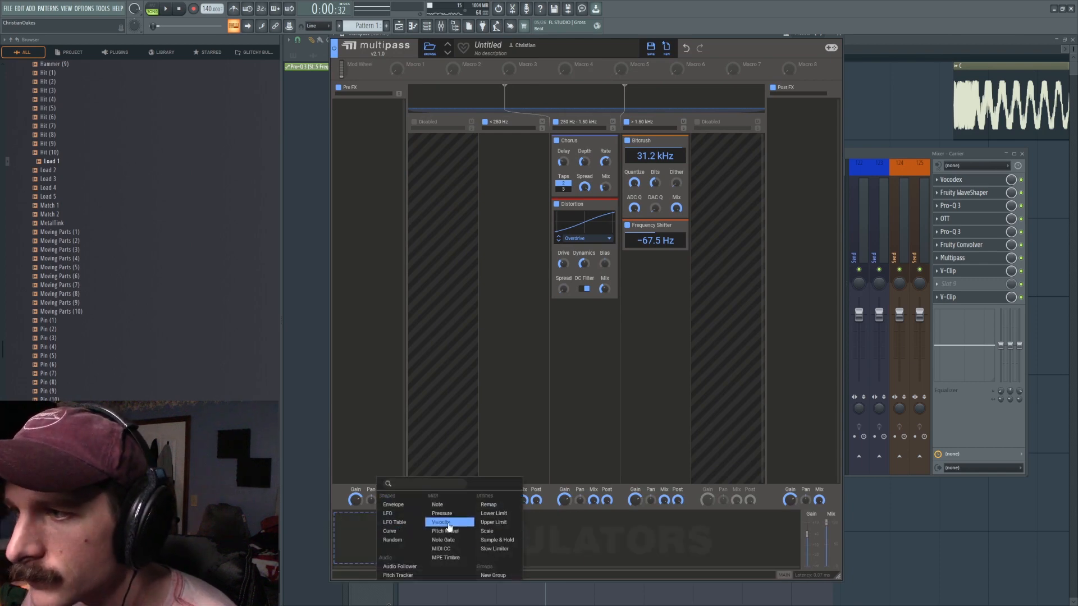
{"action": "left_click", "coordinate": [391, 540]}
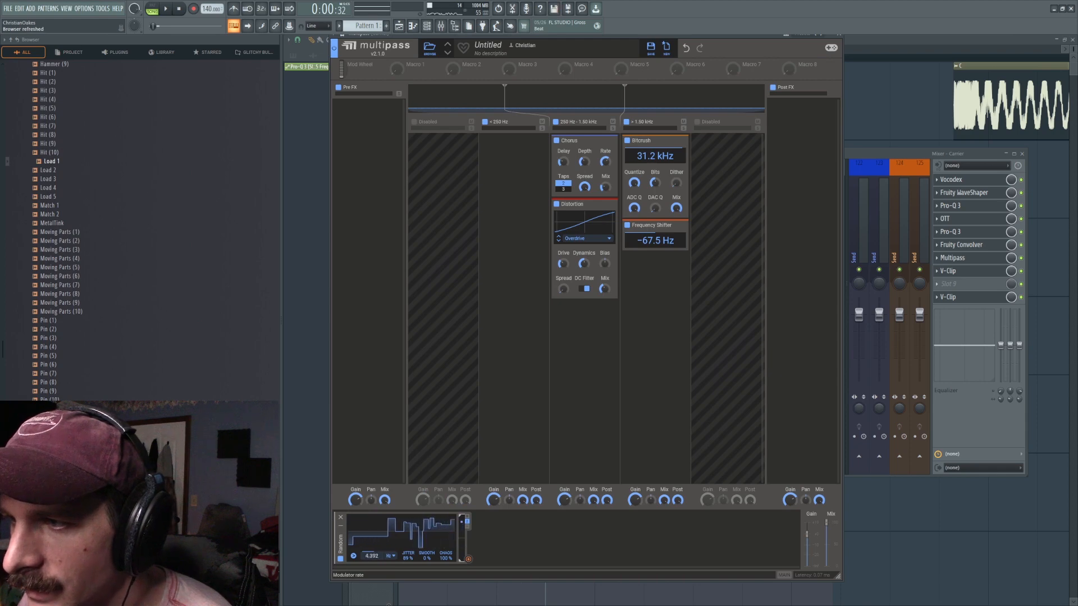
{"action": "left_click", "coordinate": [394, 561]}
{"action": "left_click", "coordinate": [398, 569]}
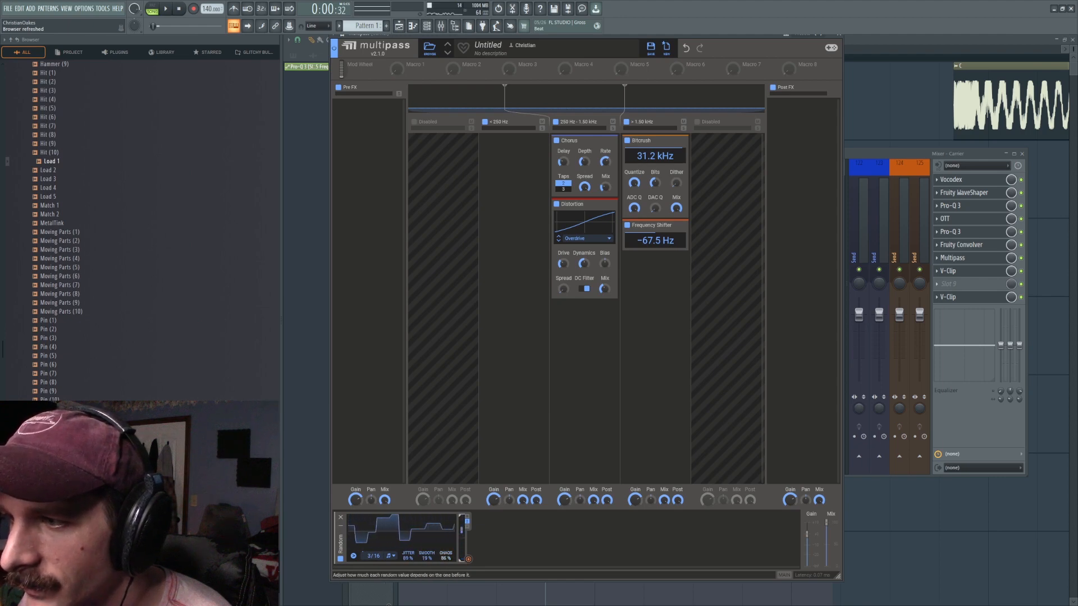
Assign the Random modulator to the Frequency Shifter's amount, set its base shift to 0.00 Hz and audition it.
{"action": "left_click_drag", "start_coordinate": [468, 559], "coordinate": [655, 241]}
{"action": "left_click", "coordinate": [662, 244]}
{"action": "key", "text": "space"}
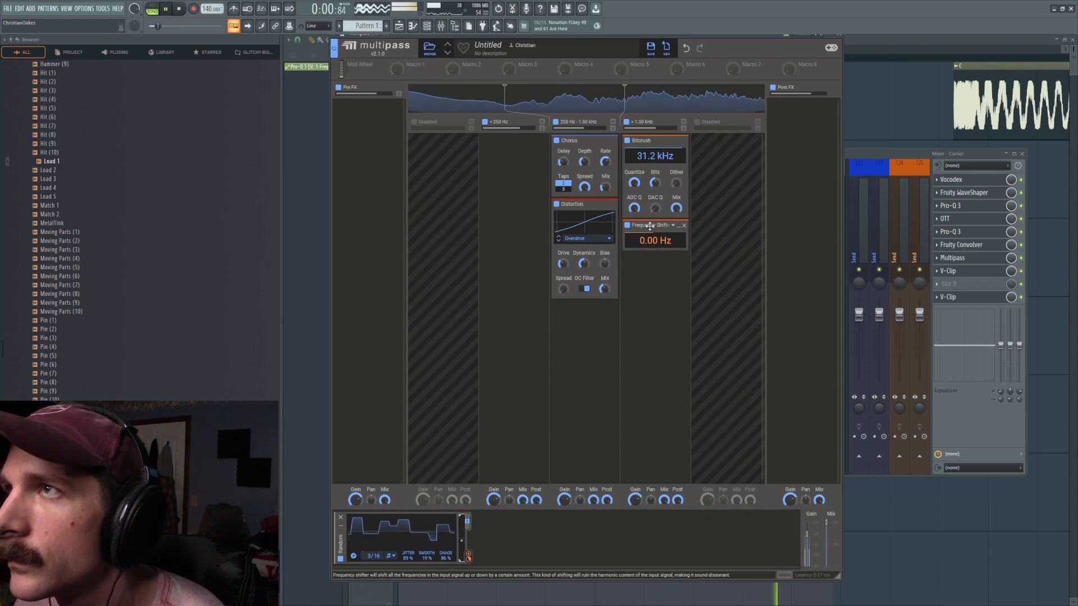
{"action": "key", "text": "space"}
Duplicate the Frequency Shifter into the 250 Hz to 1.50 kHz band and modulate the copy with a duplicated Random modulator instead.
{"action": "left_click_drag", "start_coordinate": [649, 225], "coordinate": [588, 339]}
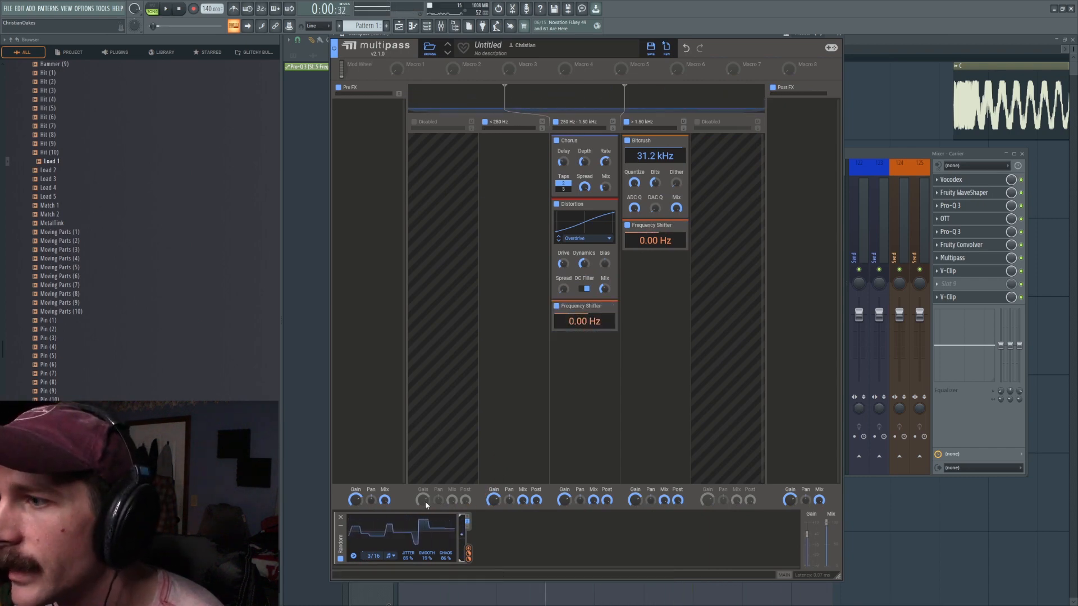
{"action": "left_click", "coordinate": [469, 559]}
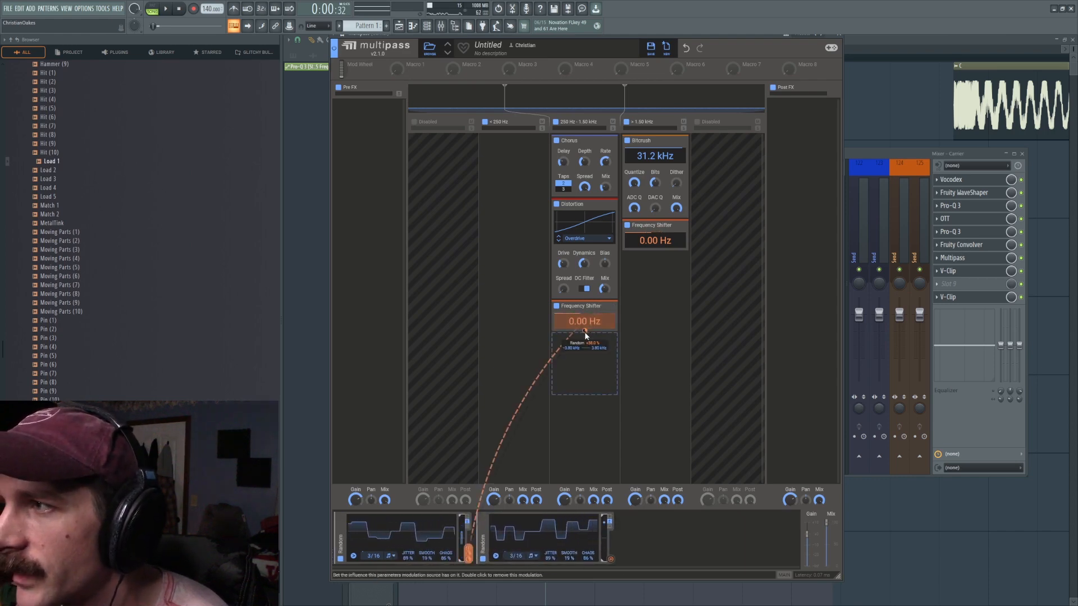
{"action": "left_click", "coordinate": [587, 338]}
{"action": "left_click_drag", "start_coordinate": [612, 554], "coordinate": [586, 321]}
{"action": "key", "text": "space"}
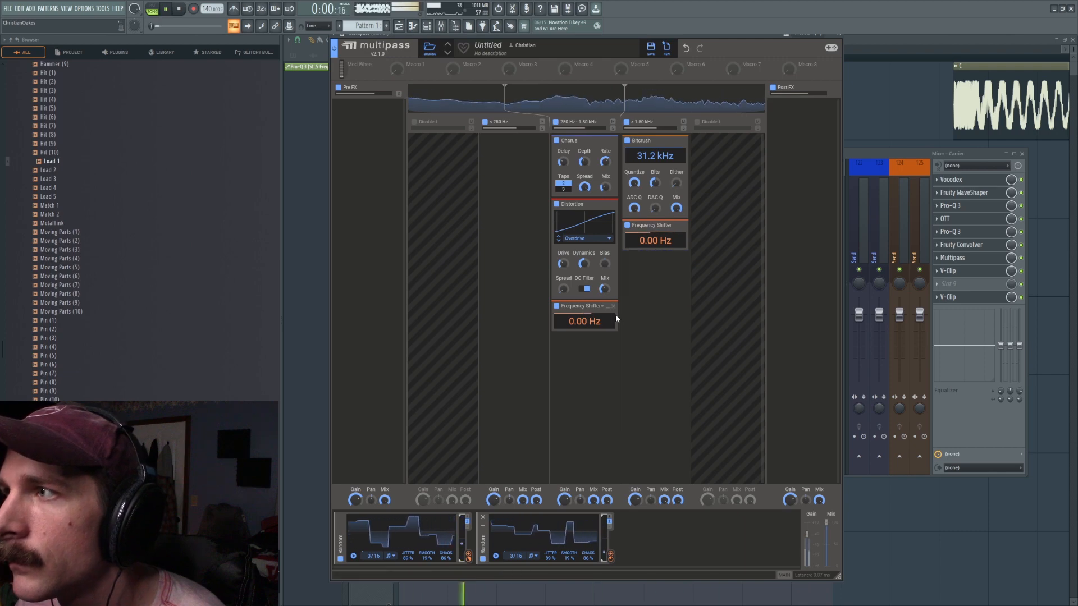
Open the Carrier track's Fruity Convolver and V-Clip to check their settings and levels.
{"action": "left_click", "coordinate": [936, 287]}
{"action": "key", "text": "Escape"}
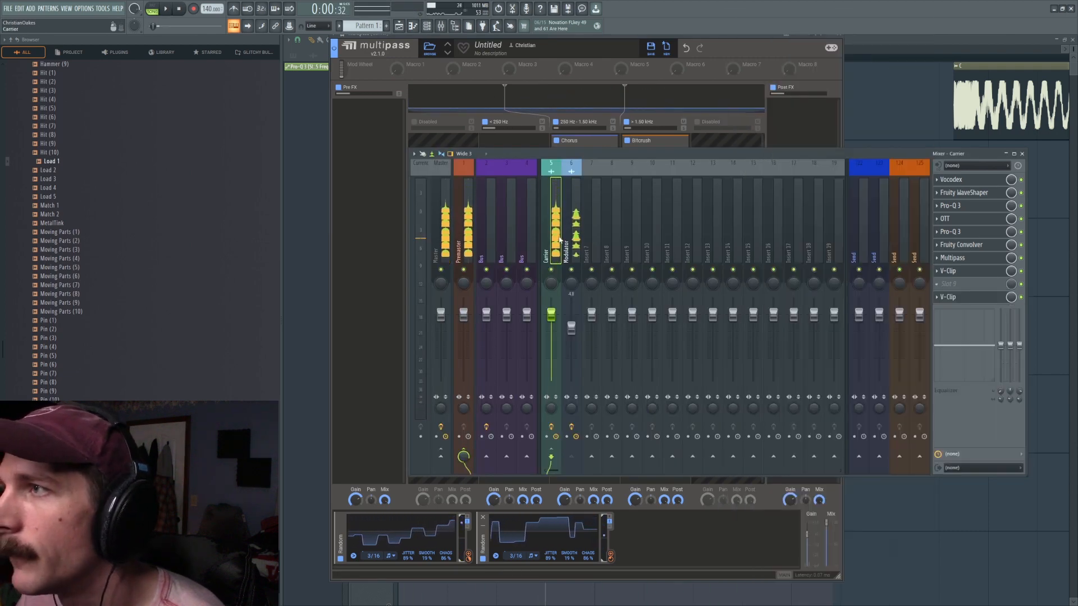
{"action": "left_click", "coordinate": [972, 246]}
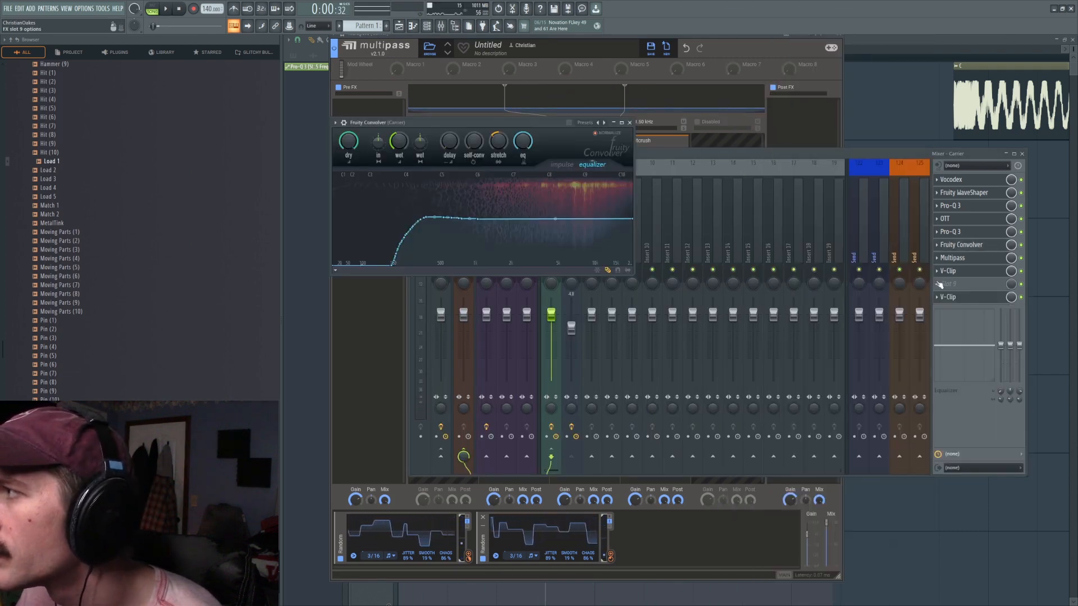
{"action": "left_click", "coordinate": [963, 272]}
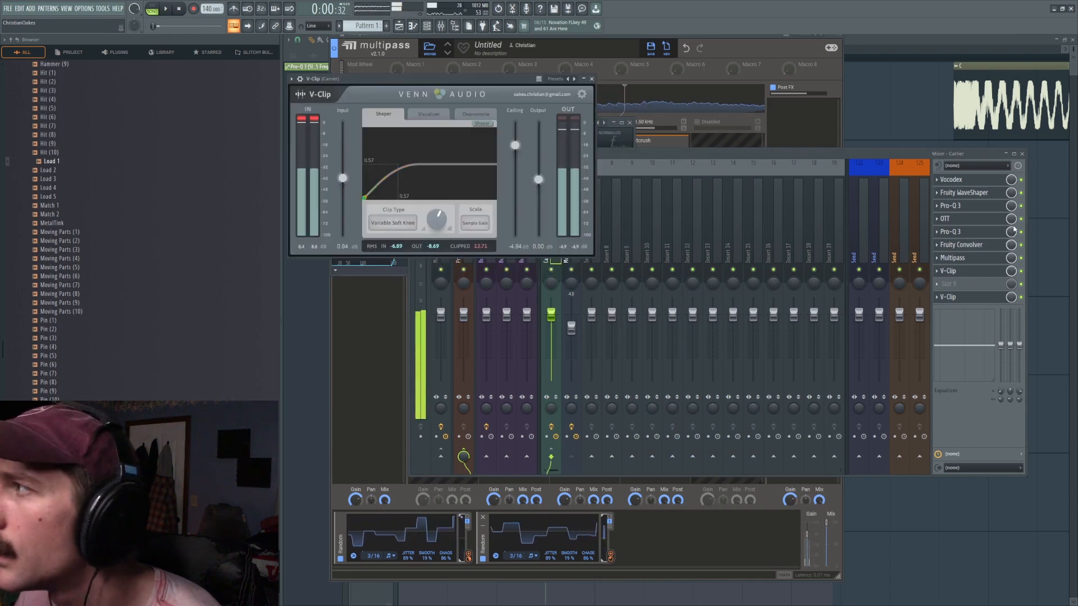
{"action": "left_click", "coordinate": [888, 180]}
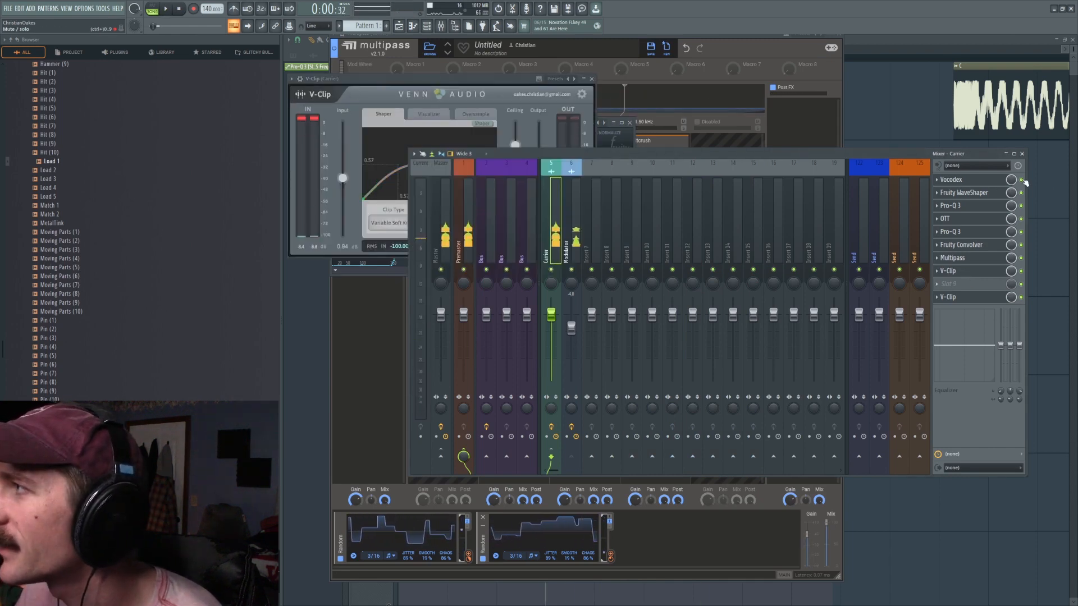
Audition the Carrier effects chain while bypassing individual effects such as OTT and the second Pro-Q 3.
{"action": "key", "text": "space"}
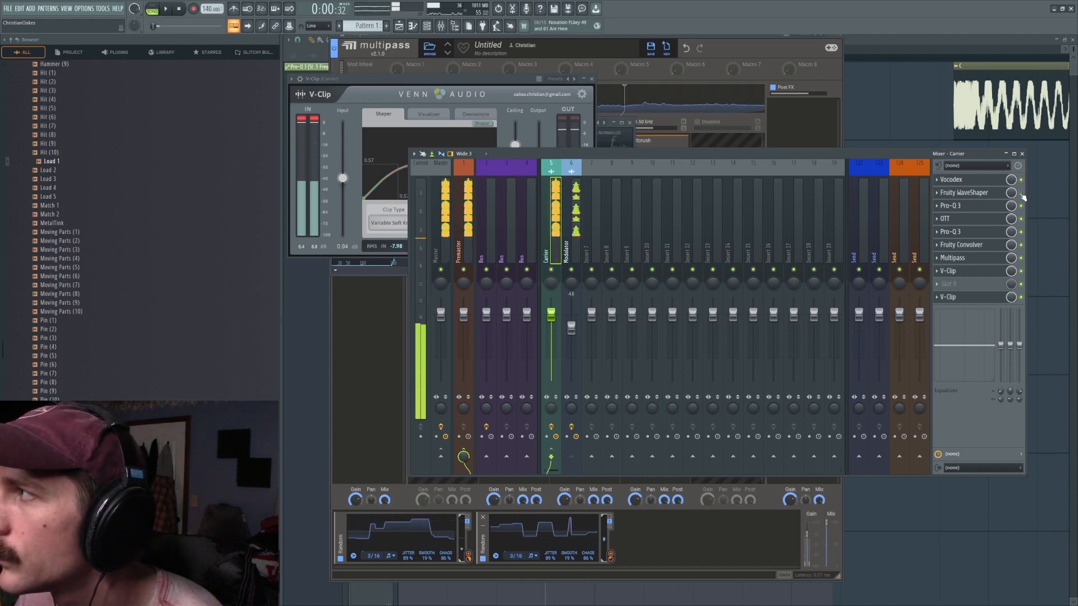
{"action": "key", "text": "space"}
{"action": "left_click", "coordinate": [1020, 218]}
{"action": "key", "text": "space"}
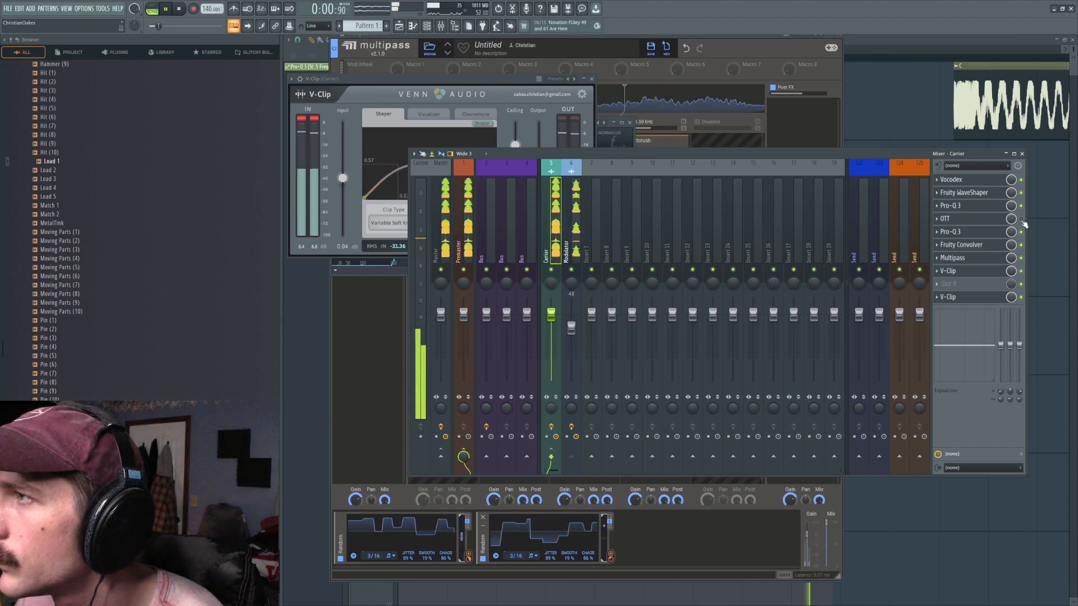
{"action": "key", "text": "space"}
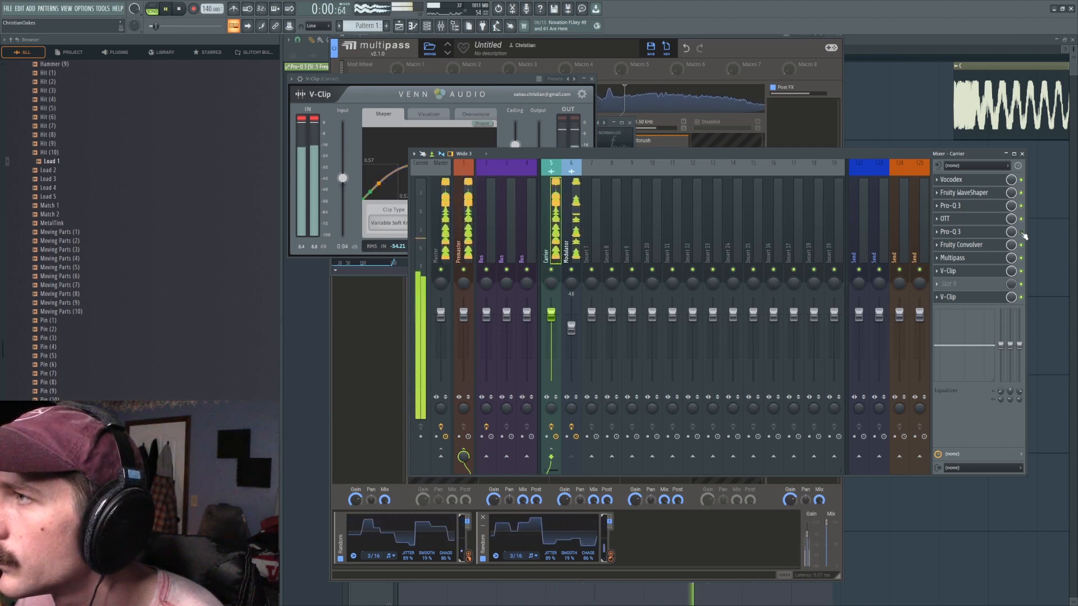
{"action": "left_click", "coordinate": [989, 232]}
{"action": "key", "text": "space"}
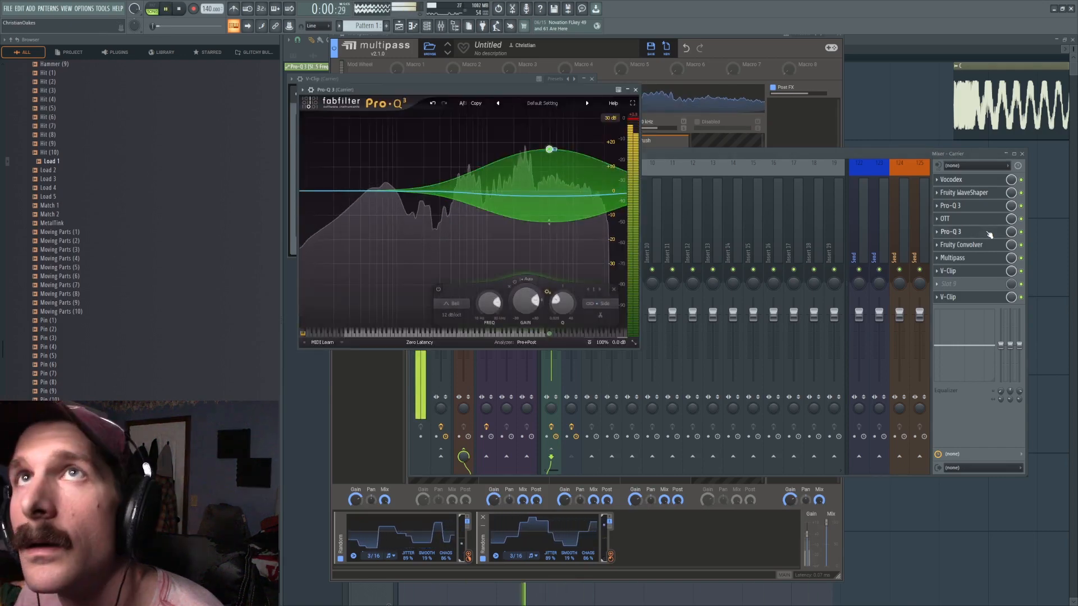
{"action": "left_click", "coordinate": [996, 239]}
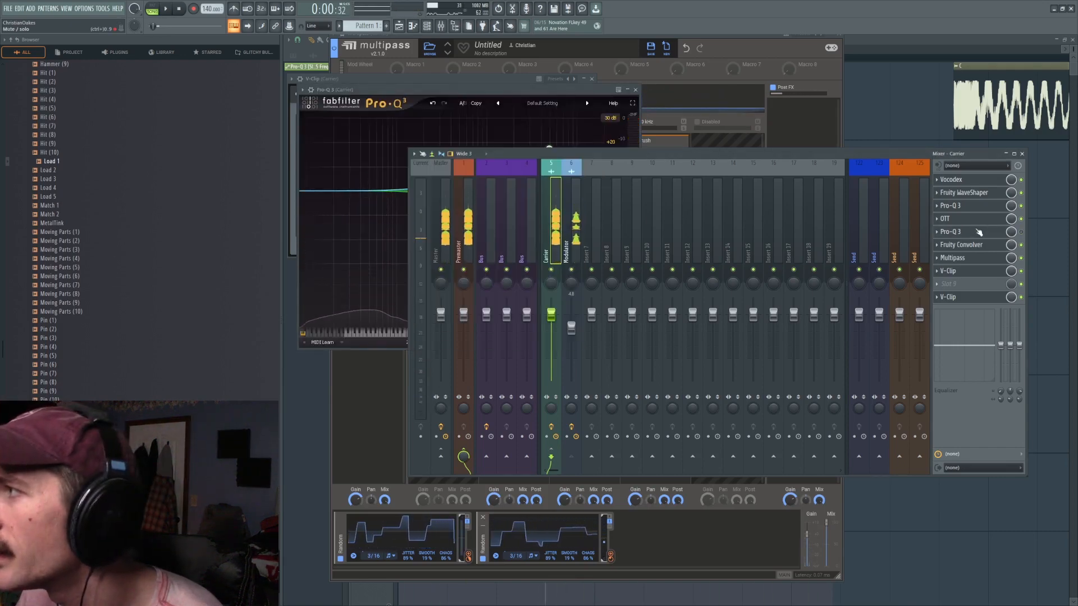
Open Fruity Convolver's impulse waveform and browse to the Clap samples under Created Sounds, 6 Sound Lab, Drum Parts.
{"action": "left_click", "coordinate": [986, 246]}
{"action": "key", "text": "space"}
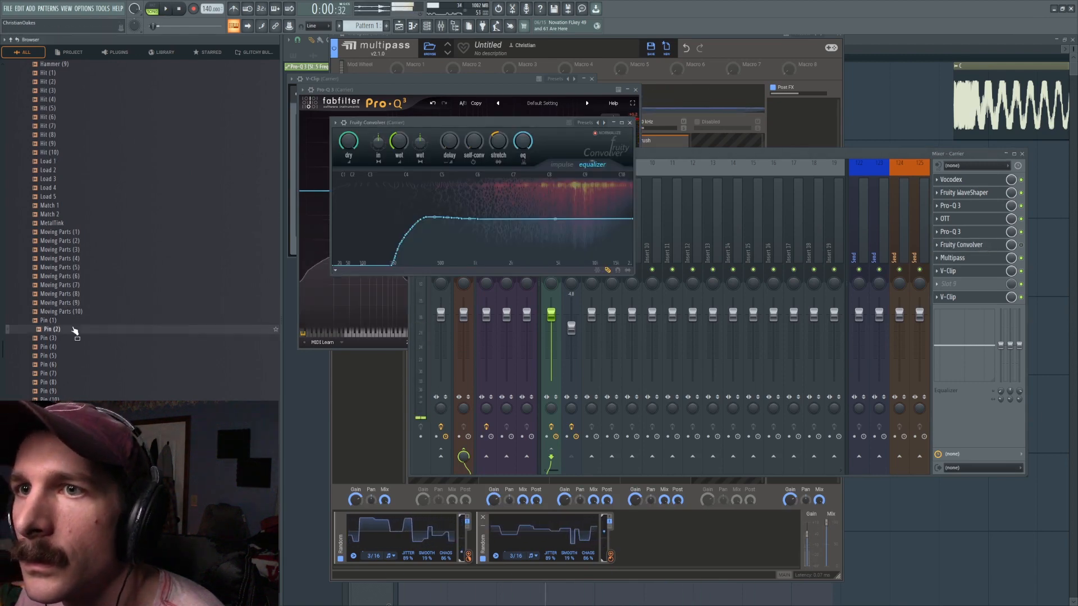
{"action": "left_click", "coordinate": [562, 165]}
{"action": "scroll", "coordinate": [47, 164], "scroll_direction": "up", "scroll_amount": 5}
{"action": "scroll", "coordinate": [47, 164], "scroll_direction": "up", "scroll_amount": 10}
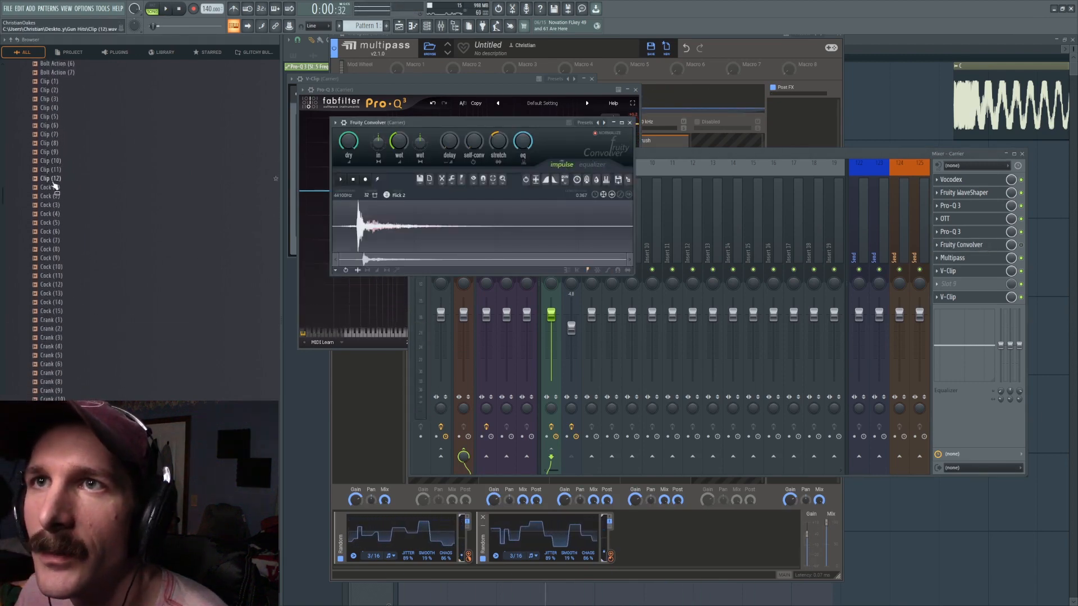
{"action": "left_click", "coordinate": [46, 265]}
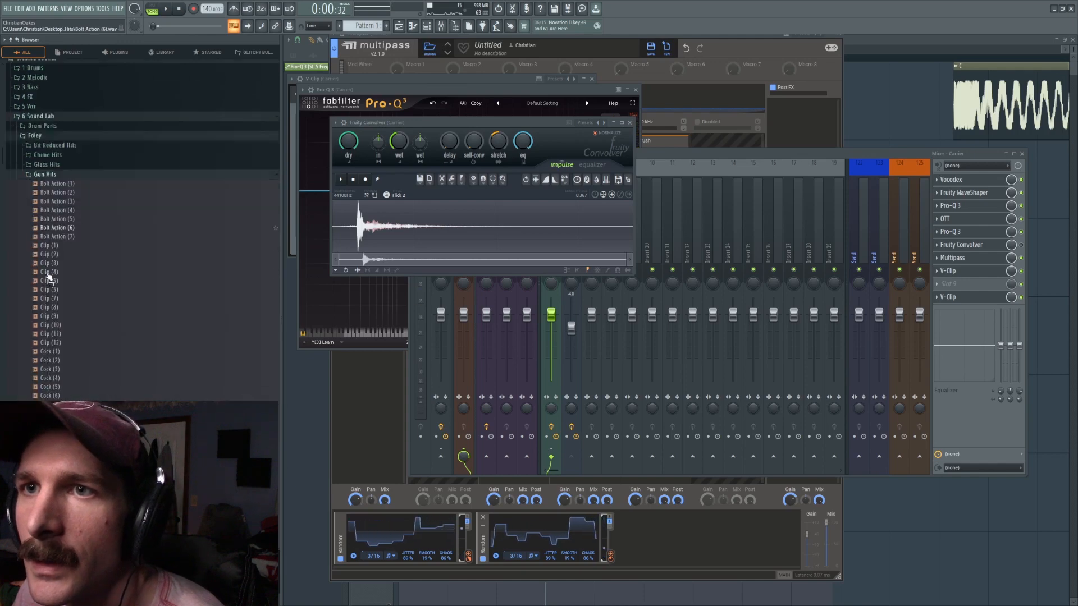
{"action": "left_click", "coordinate": [48, 143]}
{"action": "left_click", "coordinate": [43, 113]}
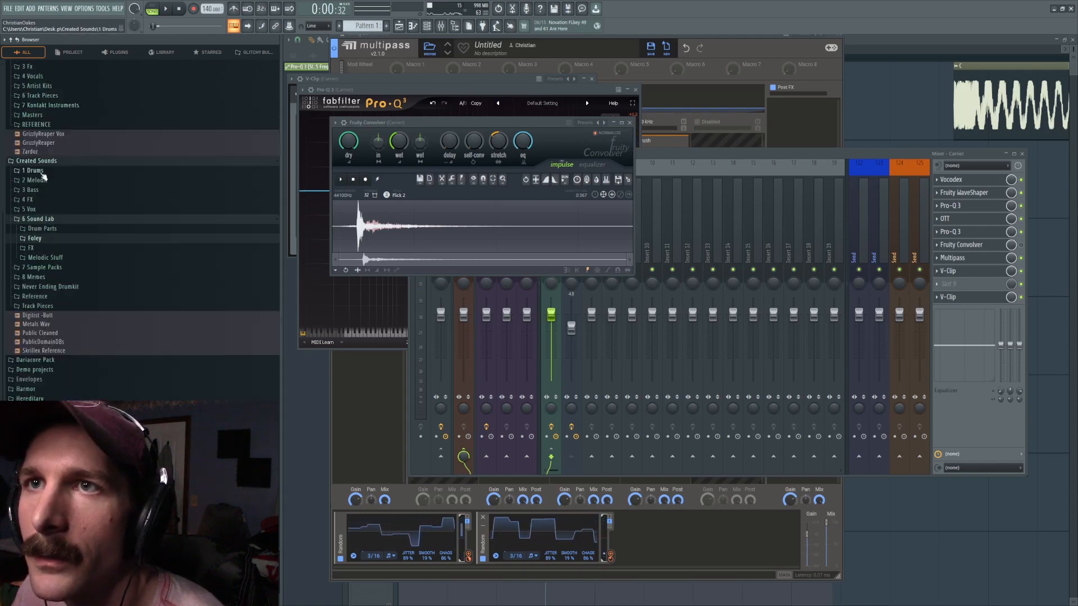
{"action": "left_click", "coordinate": [51, 232]}
{"action": "left_click", "coordinate": [47, 284]}
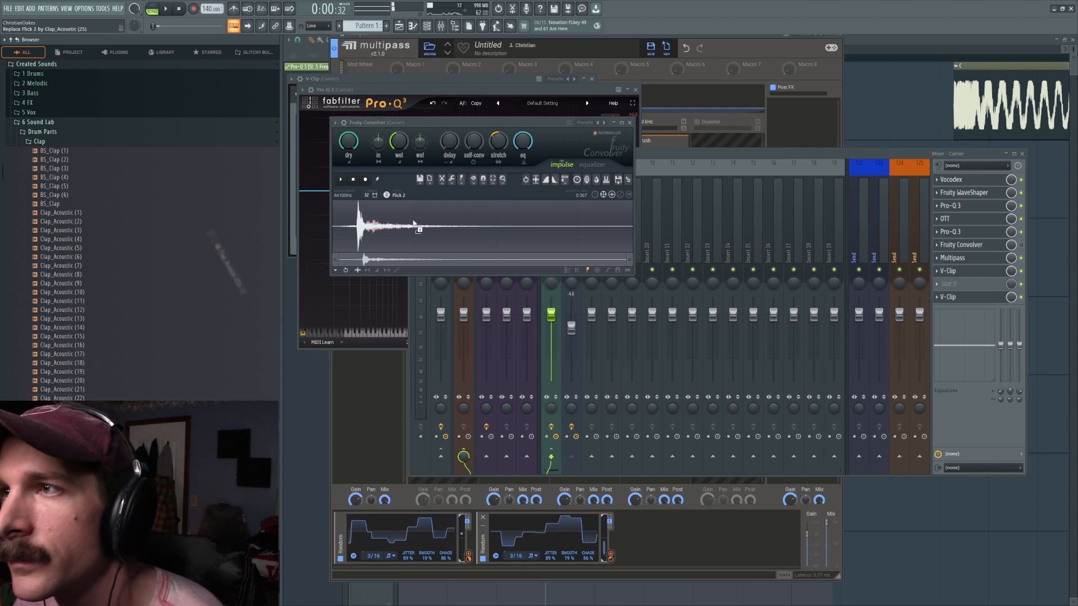
Load Clap_Acoustic (25) as the Fruity Convolver impulse and reset the convolver's stretch.
{"action": "left_click_drag", "start_coordinate": [414, 225], "coordinate": [414, 226]}
{"action": "key", "text": "space"}
{"action": "right_click", "coordinate": [499, 142]}
{"action": "left_click", "coordinate": [501, 143]}
Re-enable Fruity Convolver on the Carrier track and audition it with the clap impulse.
{"action": "left_click", "coordinate": [1022, 245]}
{"action": "left_click", "coordinate": [989, 246]}
{"action": "left_click", "coordinate": [990, 245]}
{"action": "key", "text": "space"}
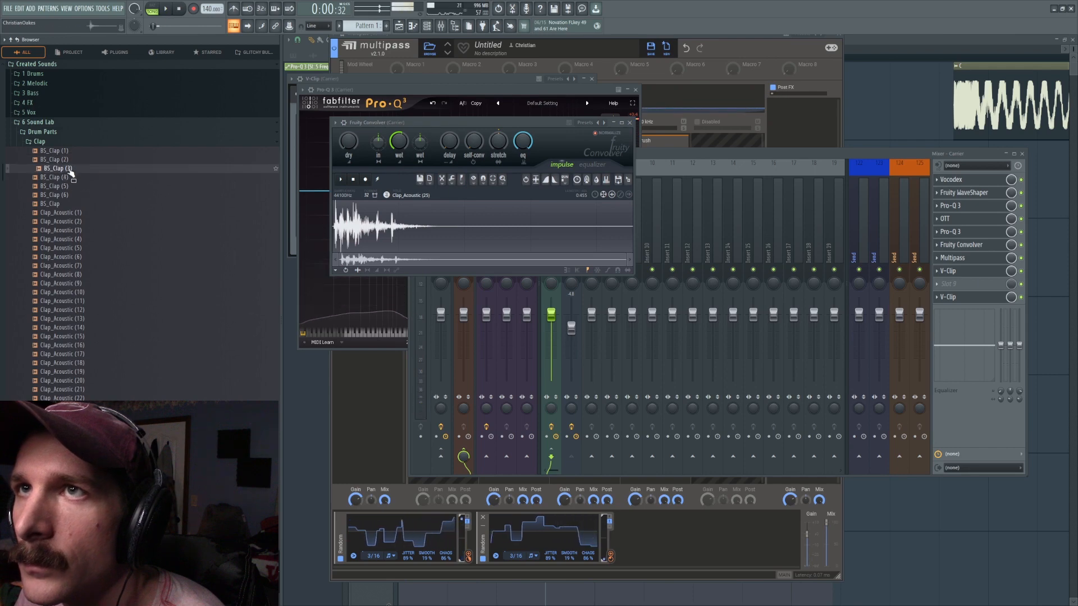
Replace the Fruity Convolver impulse with BS_Clap (3) and reset the dry level during playback.
{"action": "left_click_drag", "start_coordinate": [62, 168], "coordinate": [470, 231]}
{"action": "key", "text": "space"}
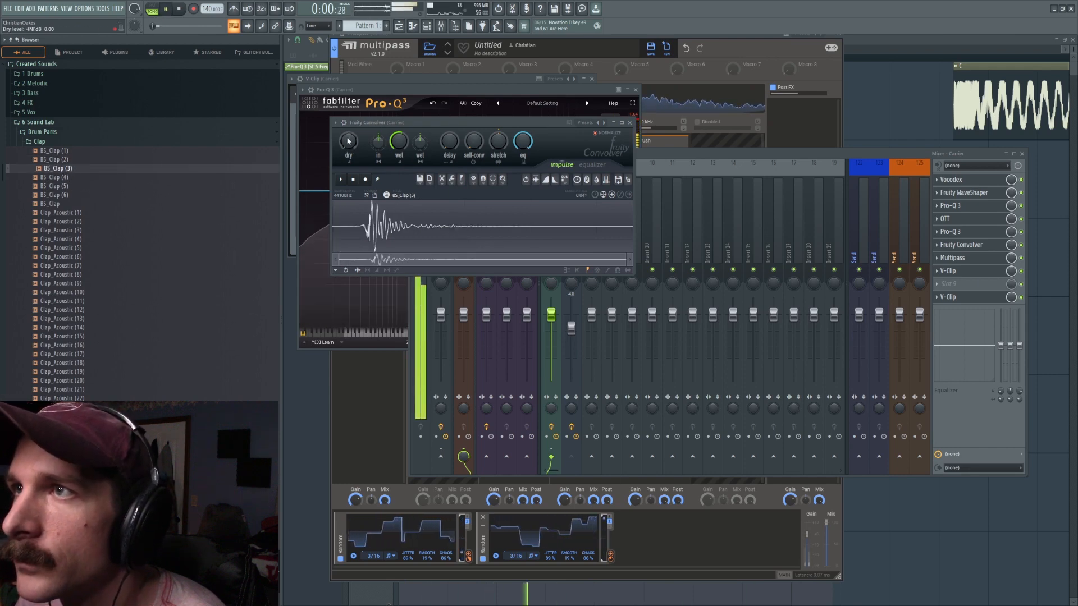
{"action": "right_click", "coordinate": [348, 141]}
{"action": "left_click", "coordinate": [361, 145]}
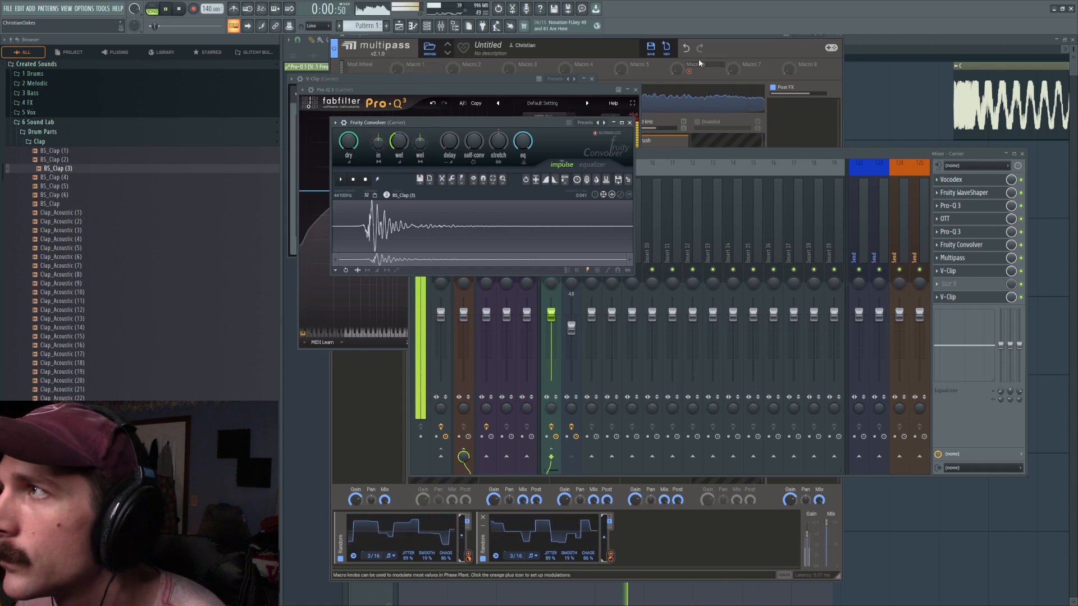
Enable the lowest band in the Carrier's Multipass and place the band splits at 169 Hz, 811 Hz and 4.90 kHz.
{"action": "left_click", "coordinate": [720, 39]}
{"action": "key", "text": "space"}
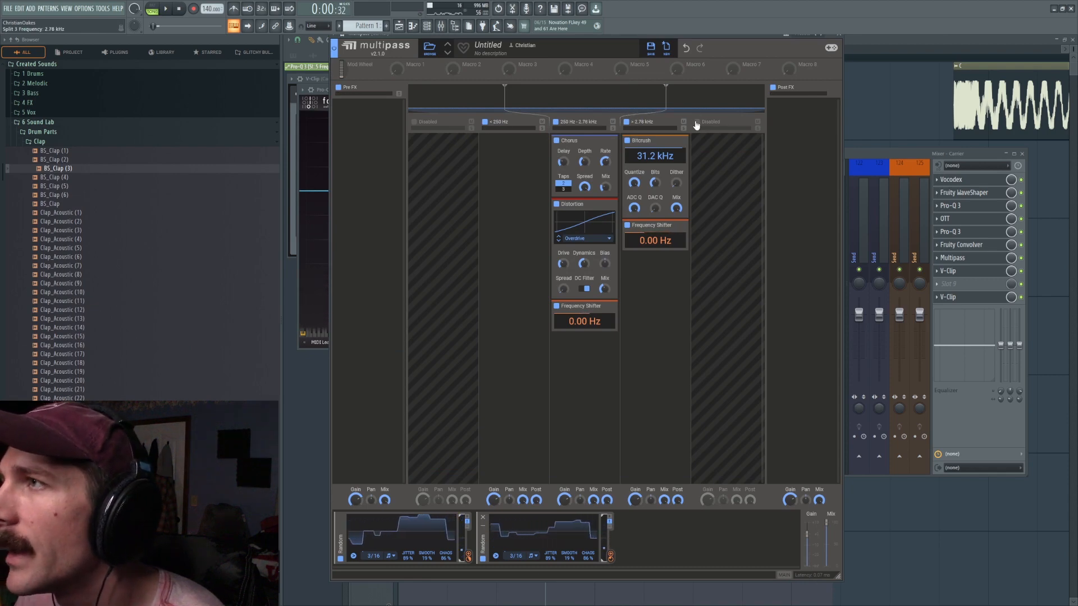
{"action": "left_click", "coordinate": [410, 121]}
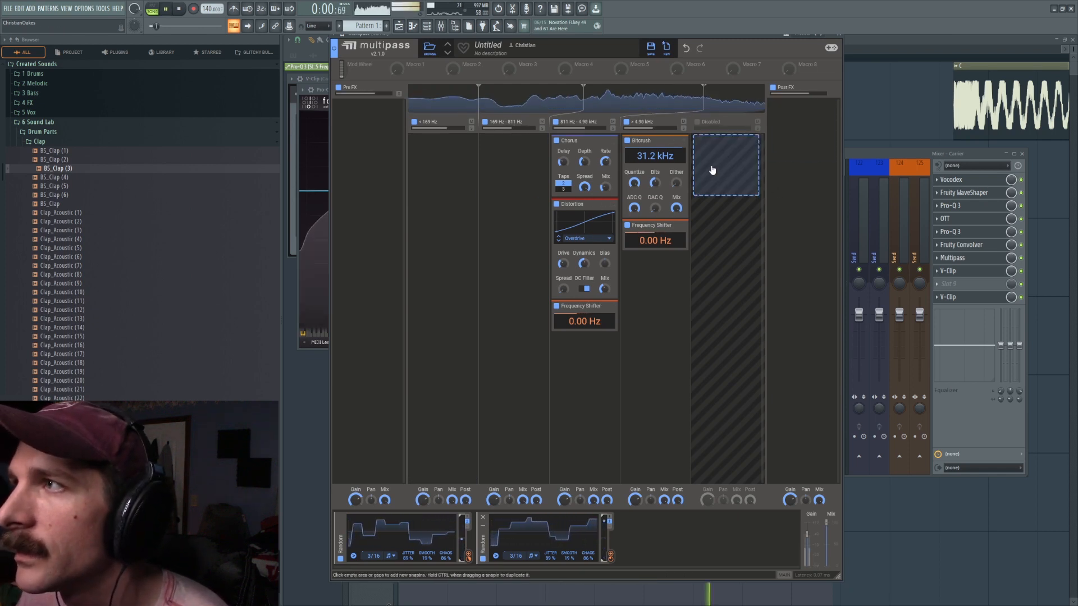
Try the Frequency Shifter in the 169 Hz to 811 Hz band and return it below the Distortion.
{"action": "left_click_drag", "start_coordinate": [580, 306], "coordinate": [514, 157]}
{"action": "key", "text": "space"}
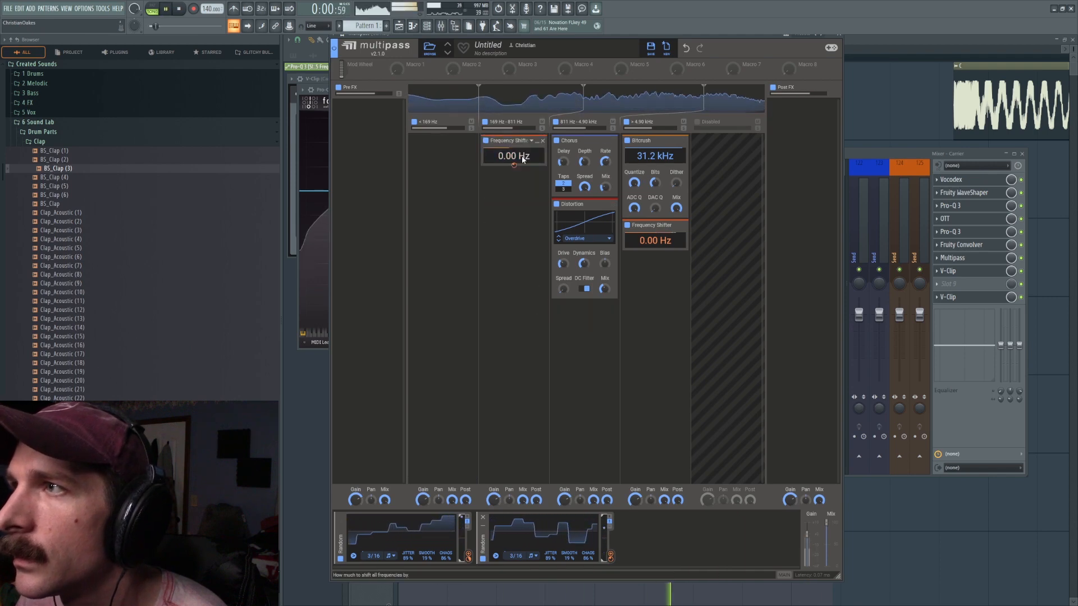
{"action": "key", "text": "space"}
{"action": "left_click_drag", "start_coordinate": [504, 158], "coordinate": [589, 271]}
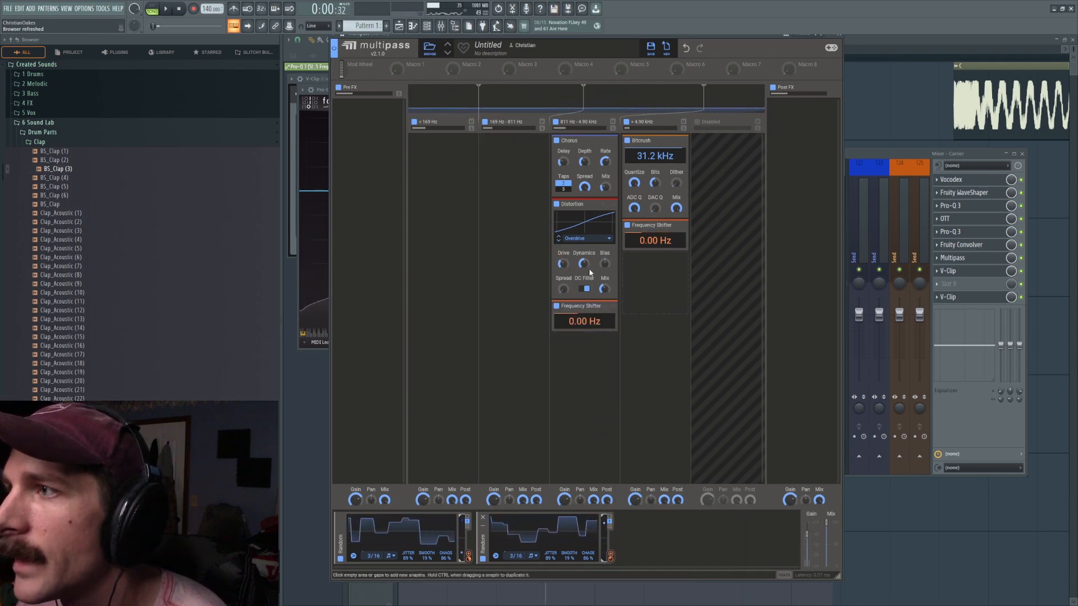
Add a high-pass Filter with slope x2 below the Frequency Shifter in the 811 Hz to 4.90 kHz band.
{"action": "left_click", "coordinate": [593, 354]}
{"action": "left_click", "coordinate": [601, 492]}
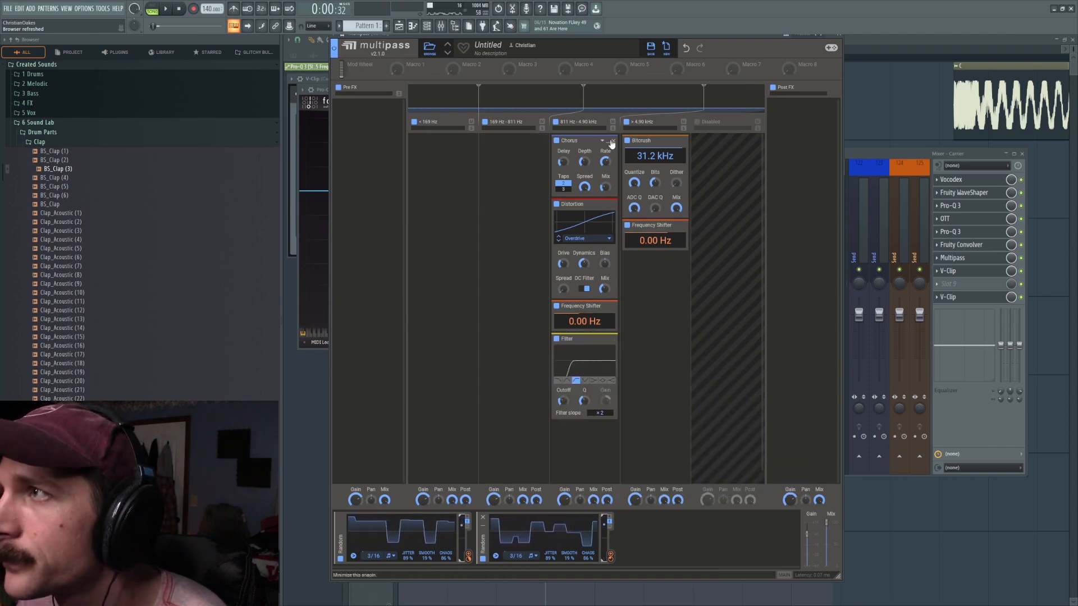
Set the 811 Hz to 4.90 kHz band's Filter slope to x3, duplicate it into the band above 4.90 kHz and lower the copy's cutoff.
{"action": "key", "text": "space"}
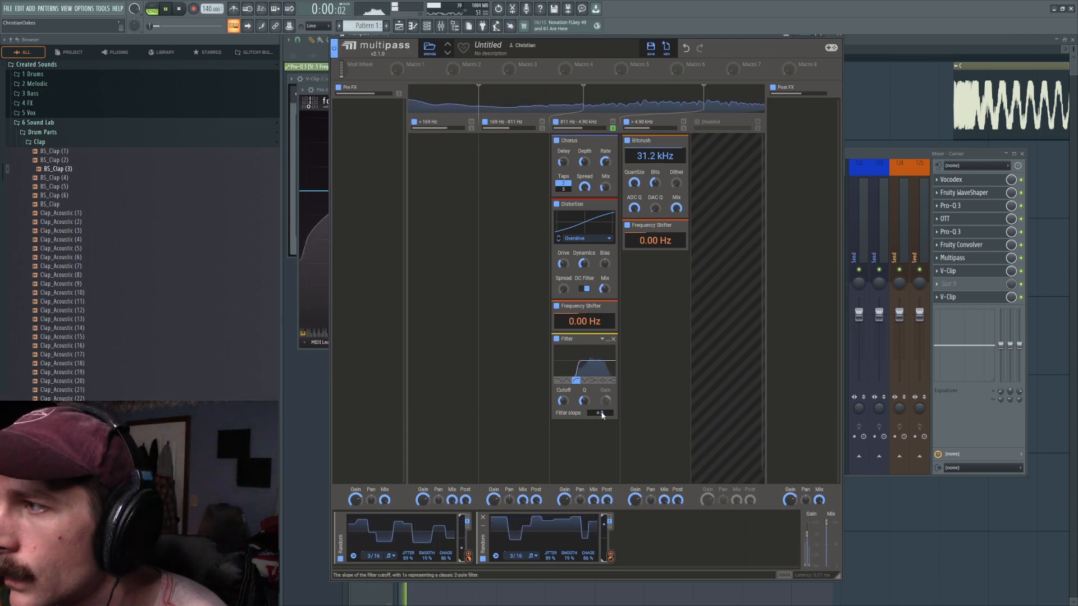
{"action": "key", "text": "space"}
{"action": "left_click_drag", "start_coordinate": [587, 349], "coordinate": [673, 256]}
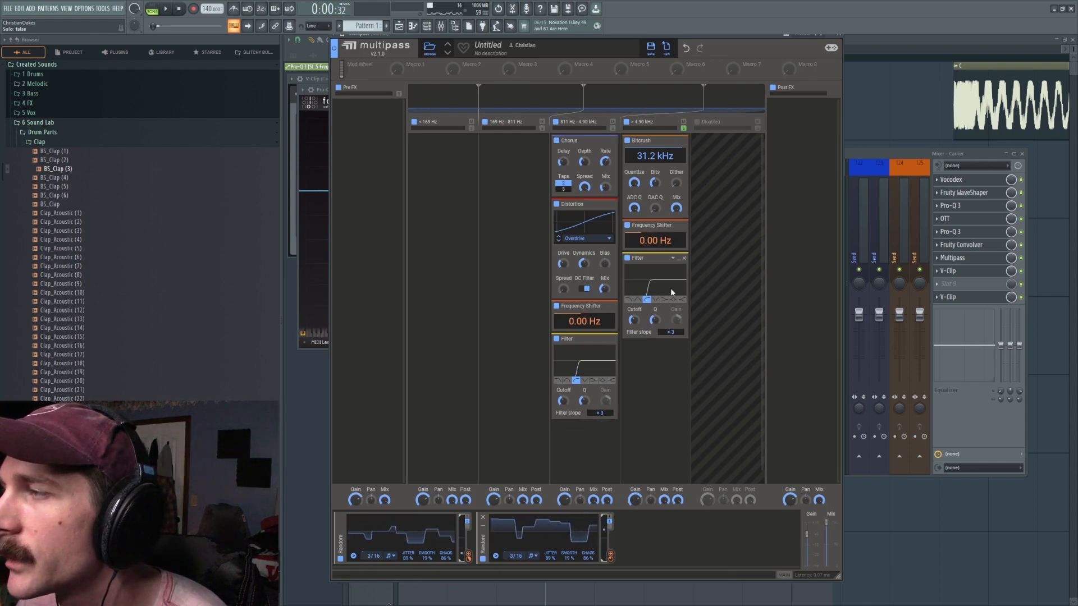
{"action": "key", "text": "space"}
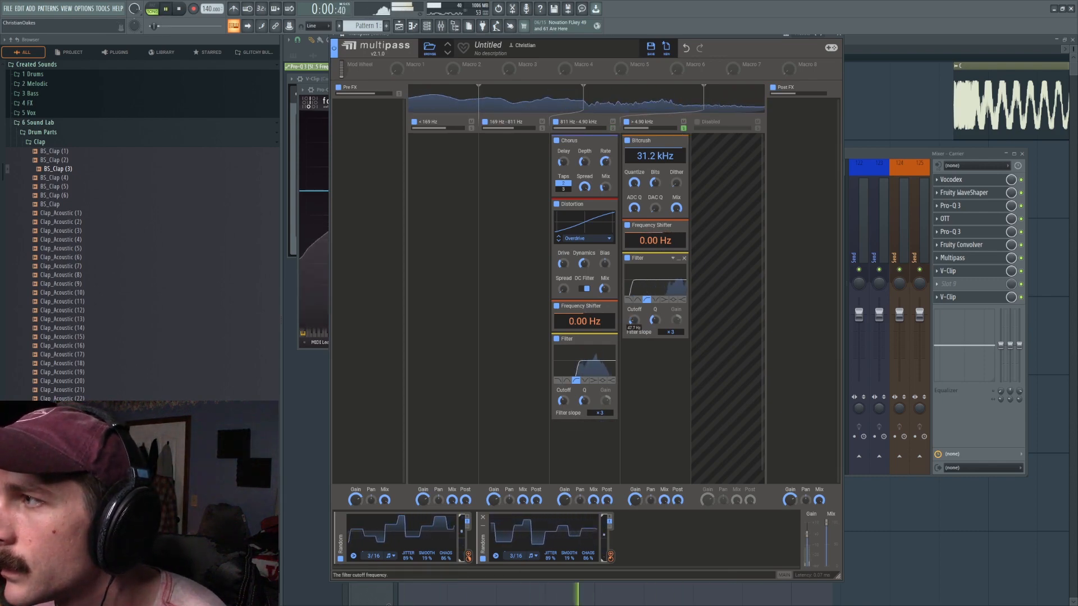
{"action": "left_click_drag", "start_coordinate": [638, 312], "coordinate": [641, 316]}
Try a second Filter set to low-pass in the band above 4.90 kHz and remove it after listening.
{"action": "left_click_drag", "start_coordinate": [646, 260], "coordinate": [633, 396]}
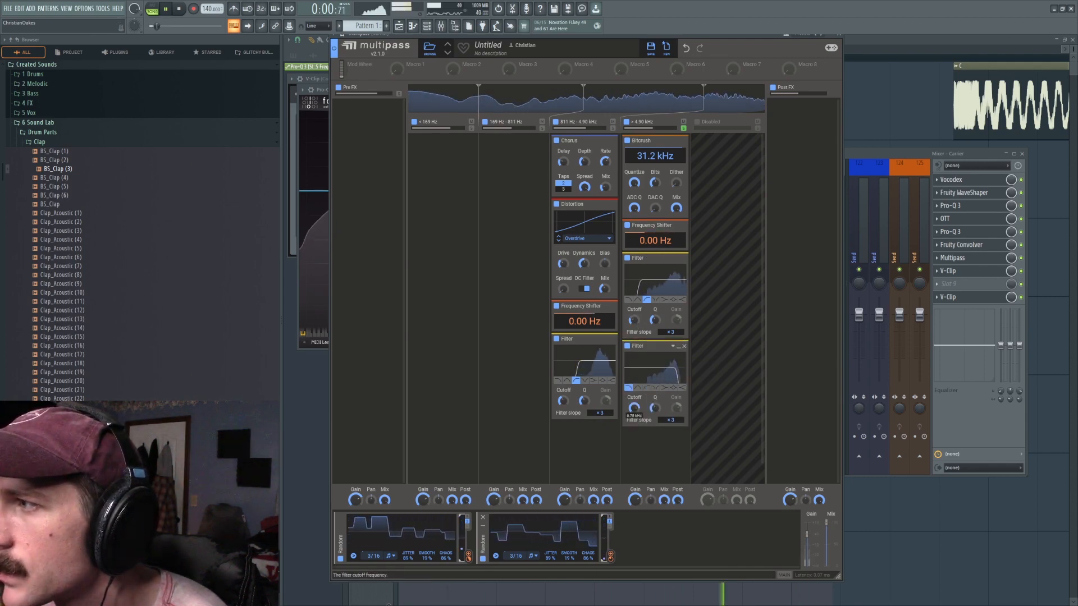
{"action": "key", "text": "space"}
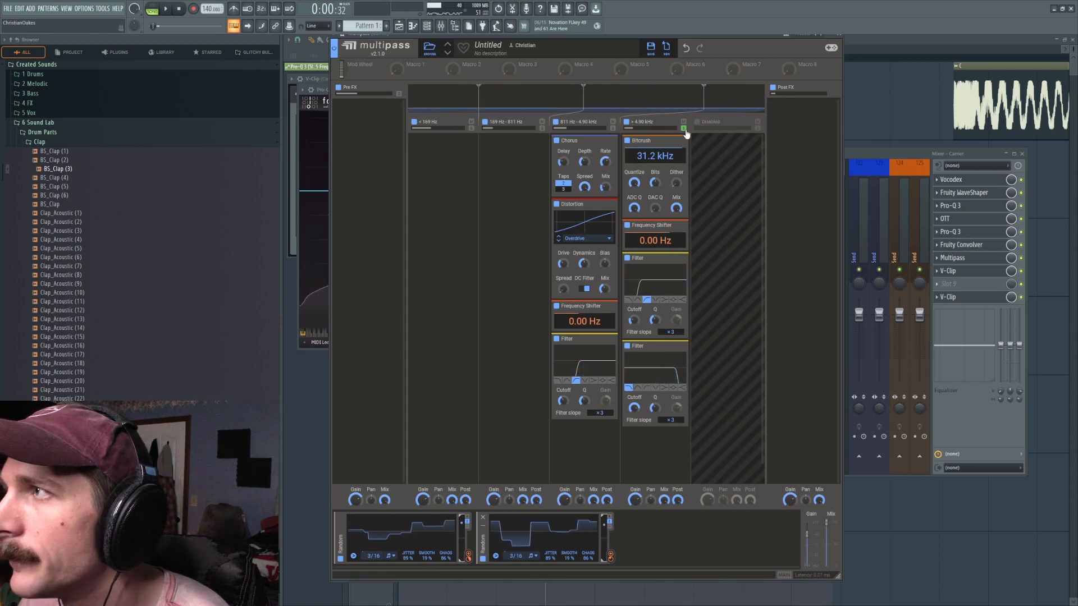
{"action": "key", "text": "space"}
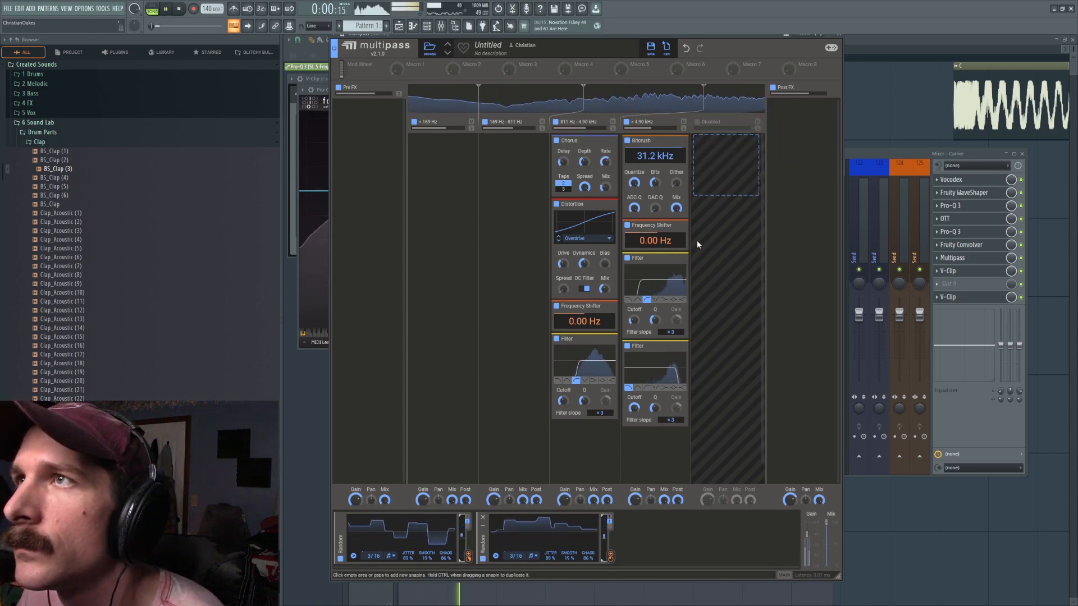
{"action": "left_click", "coordinate": [684, 346]}
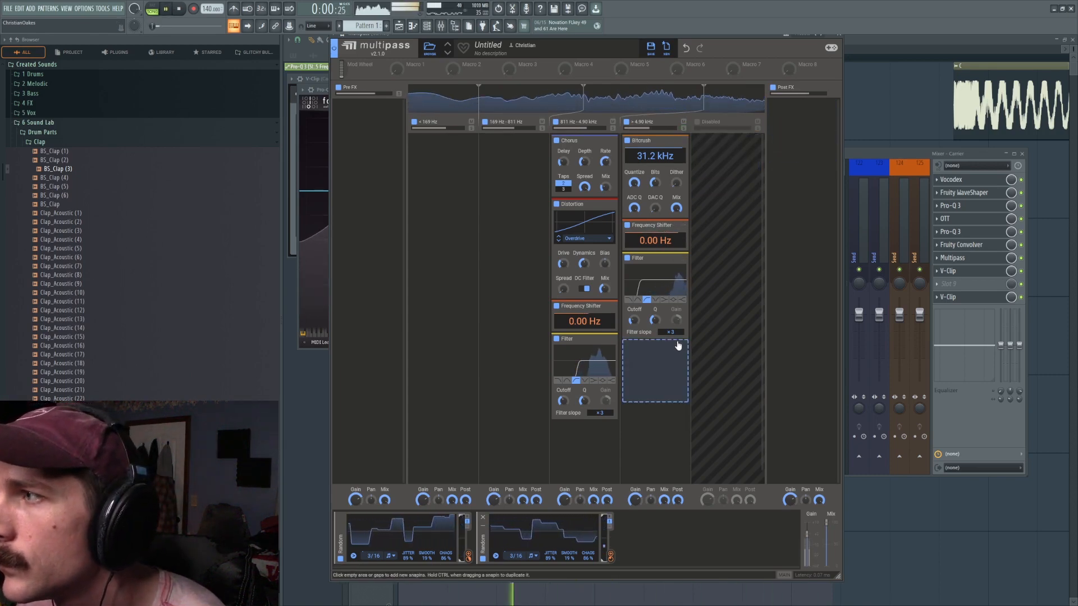
{"action": "key", "text": "space"}
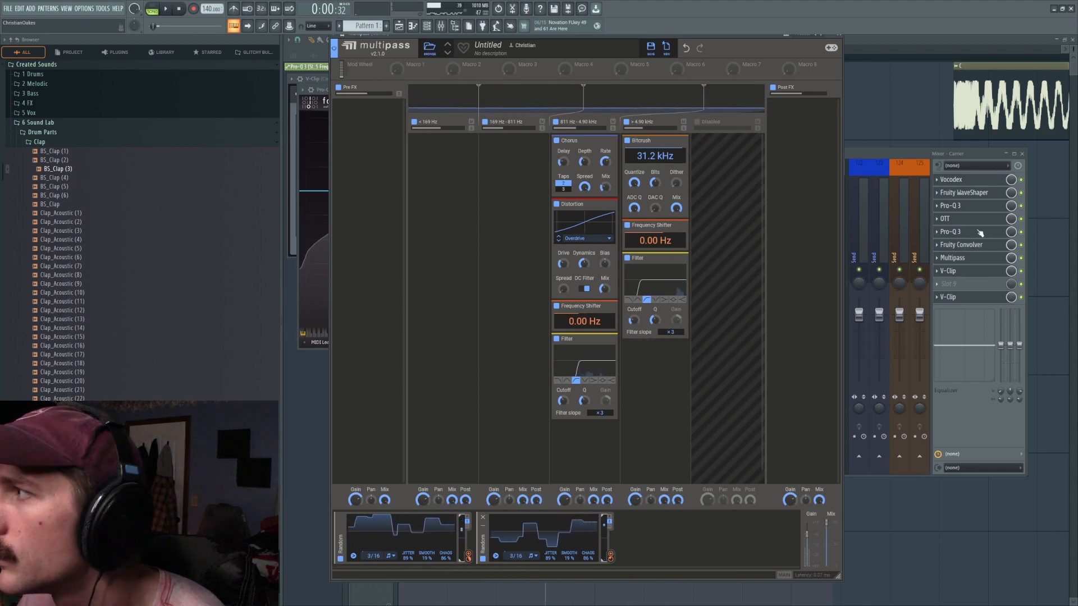
{"action": "left_click", "coordinate": [673, 367]}
{"action": "left_click", "coordinate": [725, 317]}
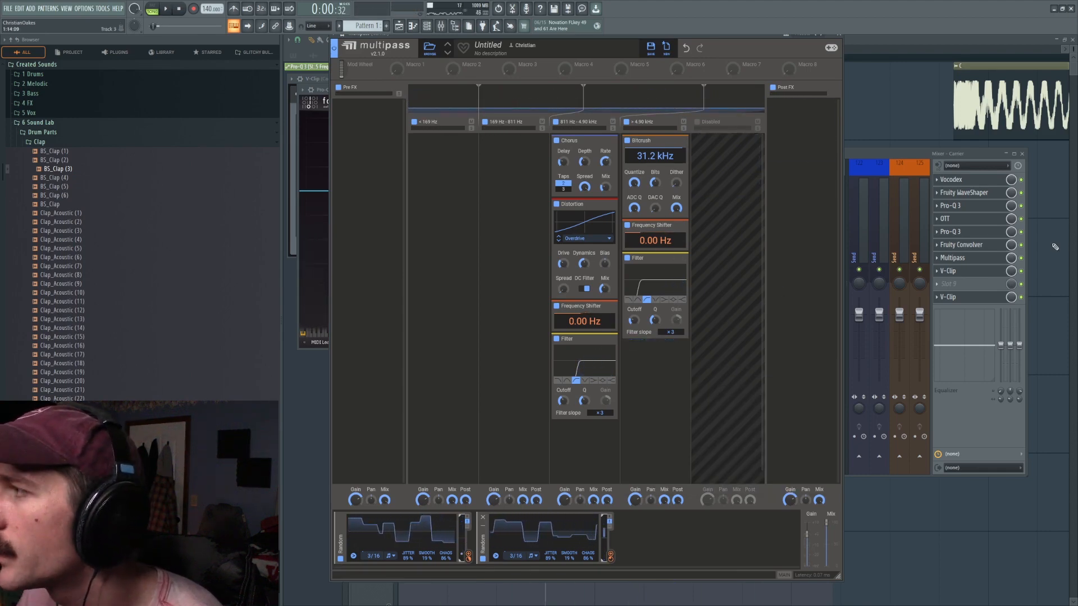
Move Multipass up the Carrier's effect chain to sit between the first Pro-Q 3 and OTT, and audition it.
{"action": "left_click_drag", "start_coordinate": [958, 272], "coordinate": [959, 261]}
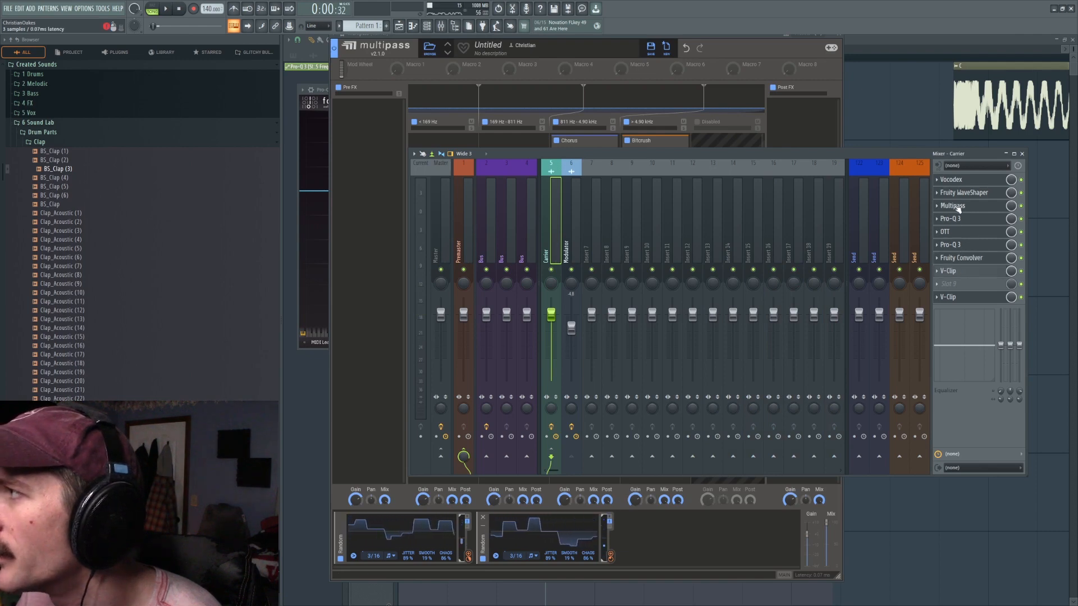
{"action": "key", "text": "space"}
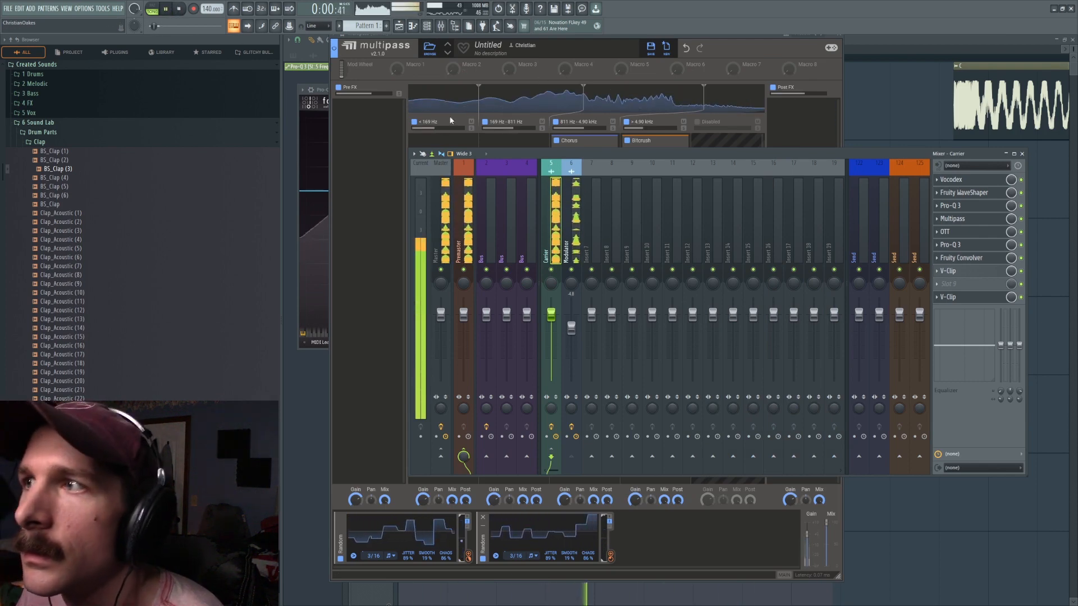
{"action": "left_click", "coordinate": [180, 10]}
{"action": "left_click", "coordinate": [630, 74]}
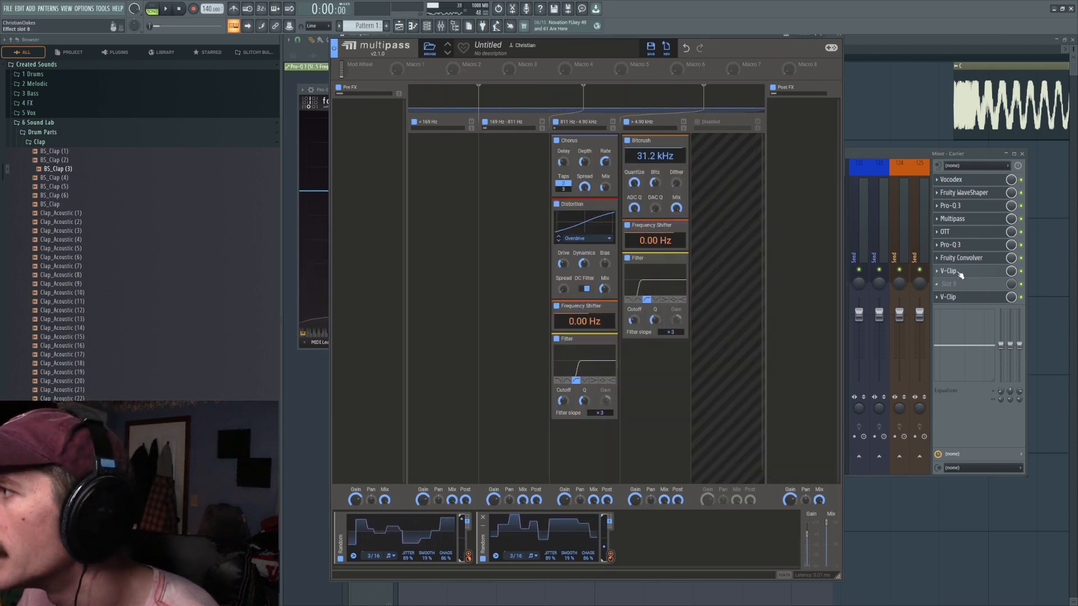
{"action": "left_click", "coordinate": [1026, 263]}
Lower the Modulator track's volume slightly during playback and reselect the Carrier track.
{"action": "key", "text": "space"}
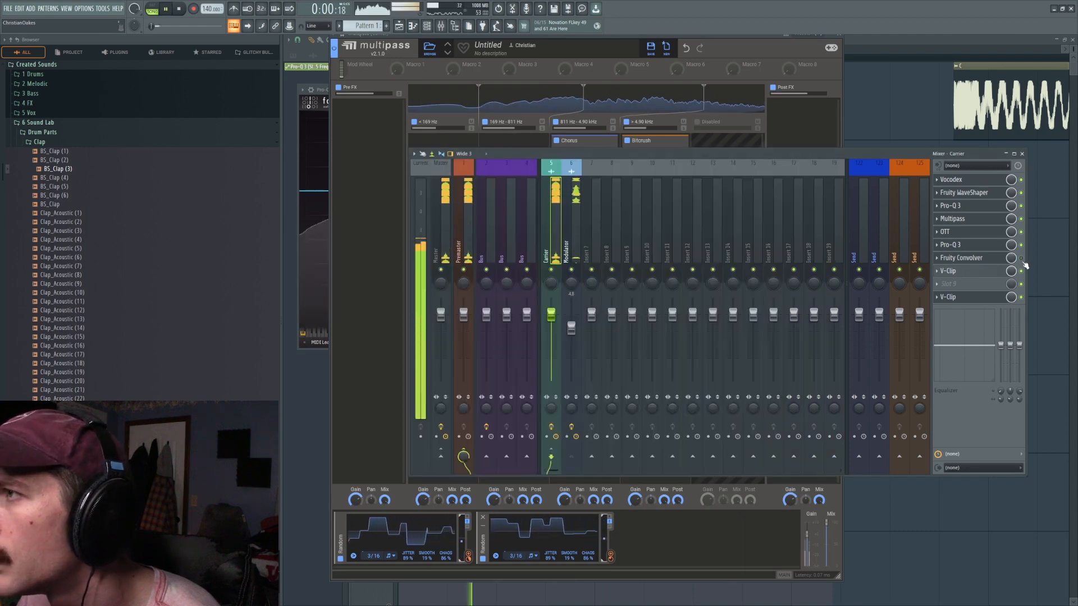
{"action": "mouse_move", "coordinate": [571, 329]}
{"action": "left_mouse_down"}
{"action": "mouse_move", "coordinate": [573, 360]}
{"action": "mouse_move", "coordinate": [571, 330]}
{"action": "left_mouse_up"}
{"action": "left_click", "coordinate": [546, 214]}
{"action": "key", "text": "space"}
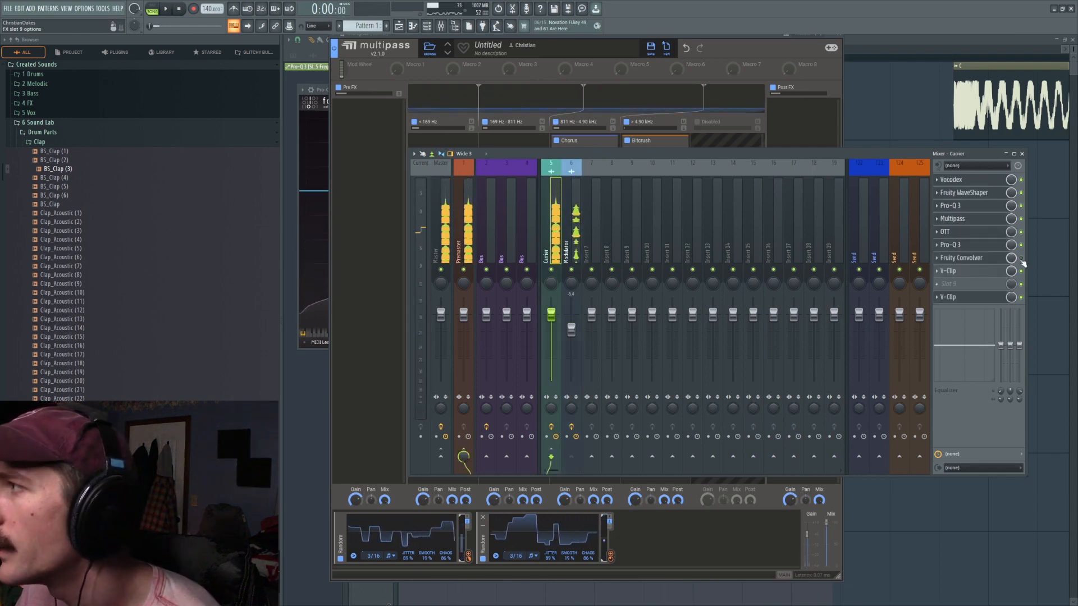
Move the Carrier's last V-Clip up to slot 9, check the first V-Clip and load Edison into slot 10.
{"action": "scroll", "coordinate": [953, 297], "scroll_direction": "up", "scroll_amount": 1}
{"action": "key", "text": "space"}
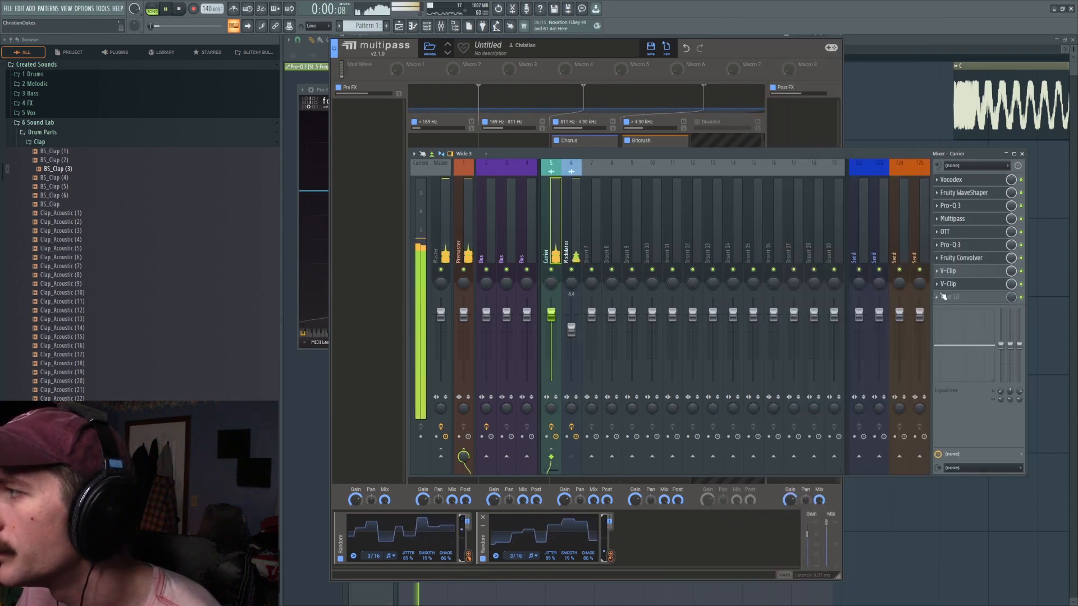
{"action": "left_click", "coordinate": [959, 274]}
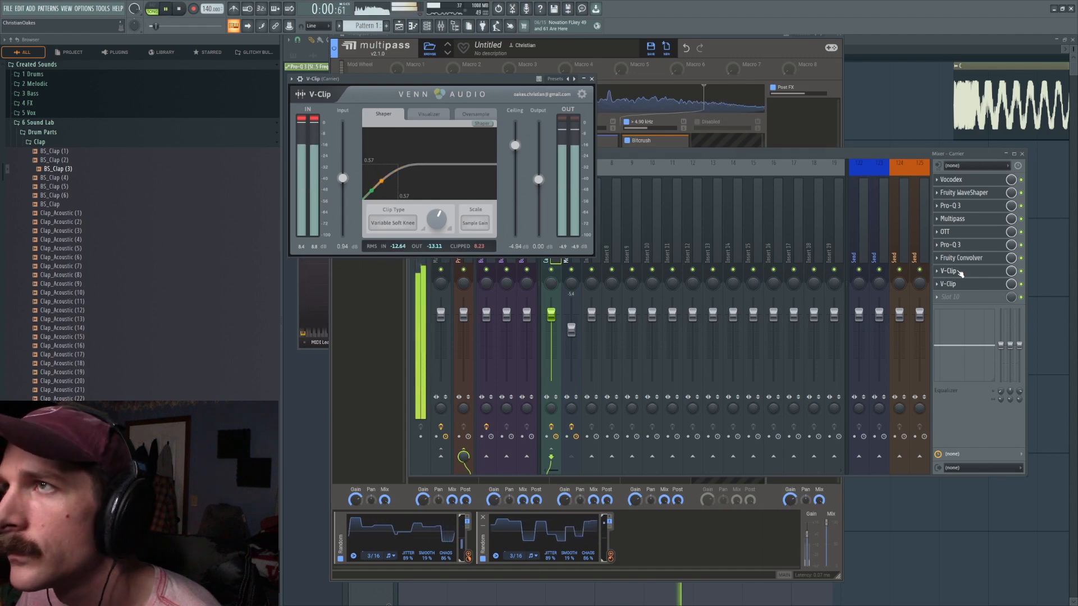
{"action": "key", "text": "space"}
{"action": "left_click", "coordinate": [954, 297]}
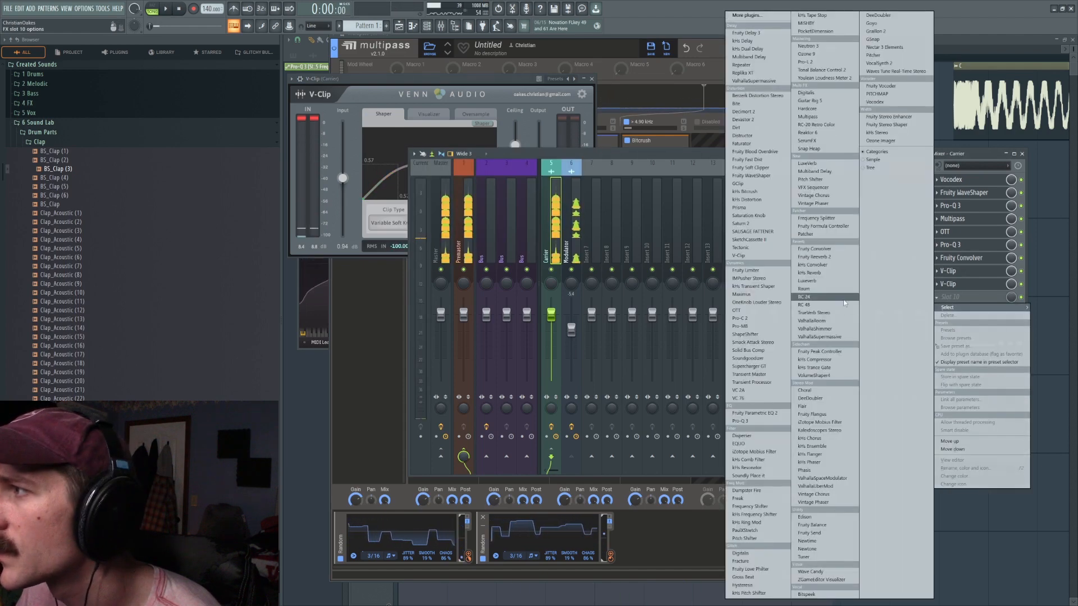
{"action": "left_click", "coordinate": [806, 517]}
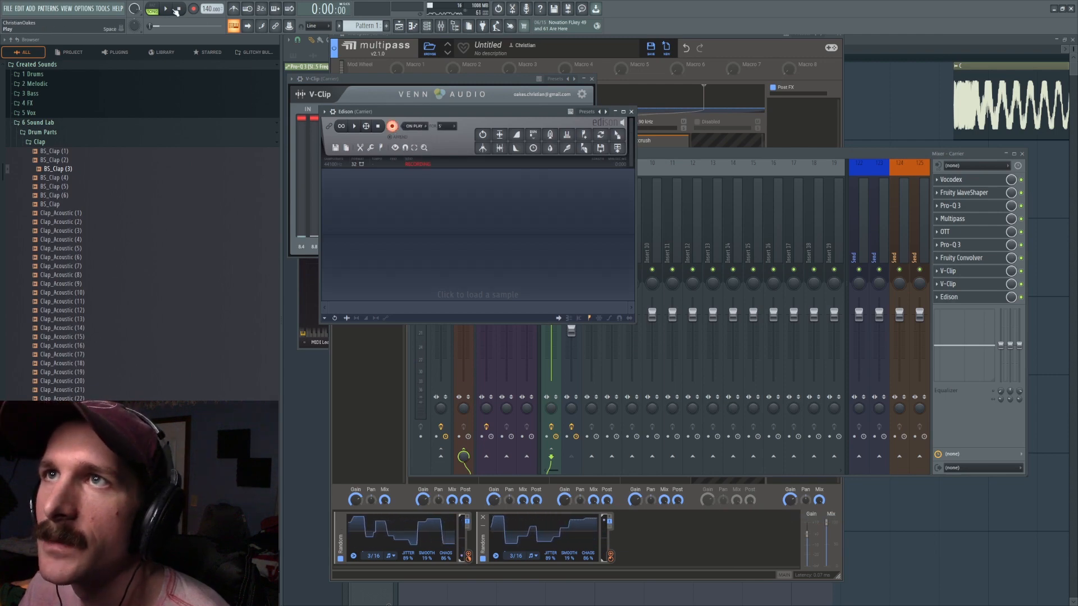
Try a Frequency Shifter in the band below 169 Hz and remove it after listening.
{"action": "left_click", "coordinate": [571, 43]}
{"action": "left_click_drag", "start_coordinate": [586, 305], "coordinate": [438, 164]}
{"action": "key", "text": "space"}
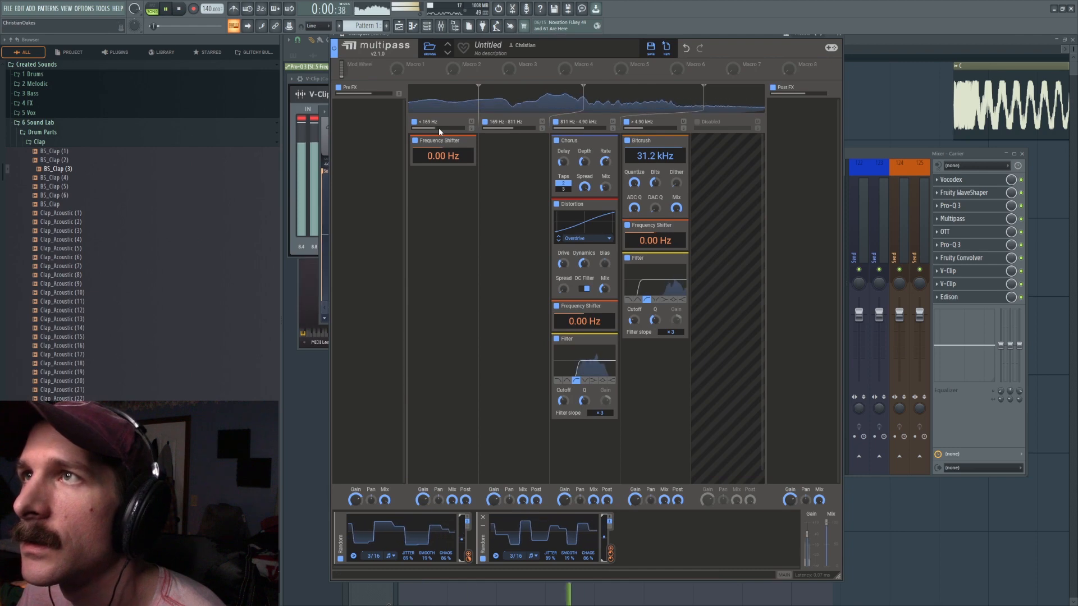
{"action": "key", "text": "space"}
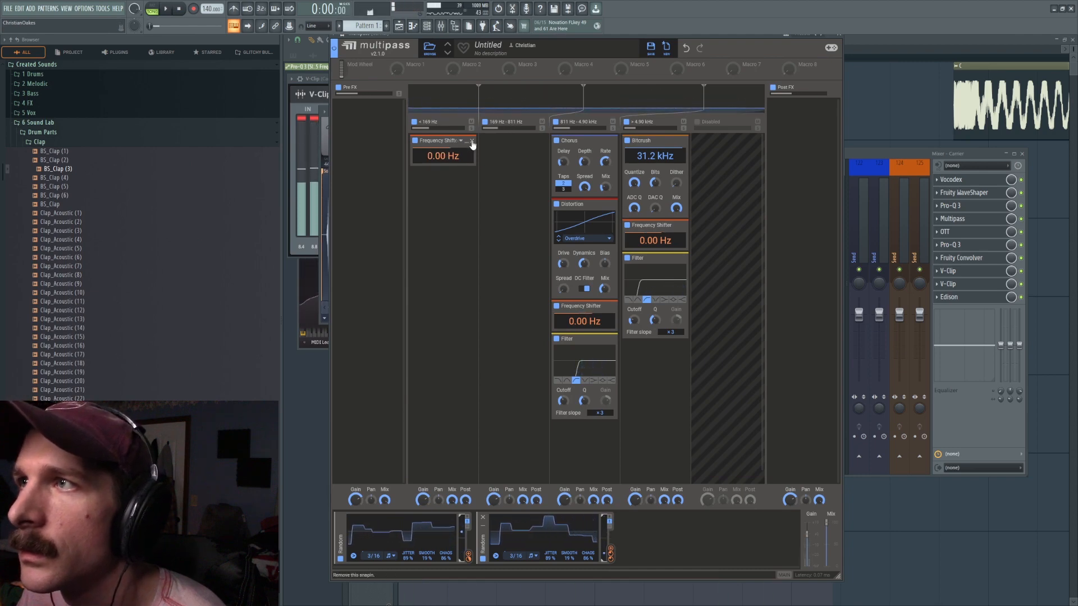
{"action": "left_click", "coordinate": [472, 140]}
Clear Edison, record a new pass of the Carrier's playback and send the selected recording to the playlist as an audio clip.
{"action": "left_click", "coordinate": [962, 297]}
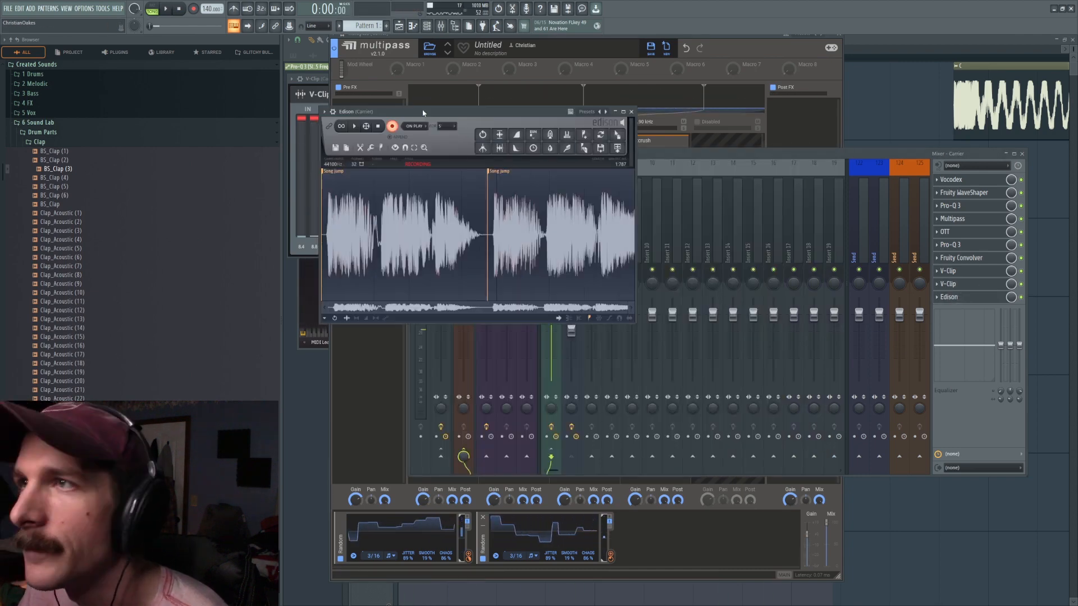
{"action": "key", "text": "ctrl+n"}
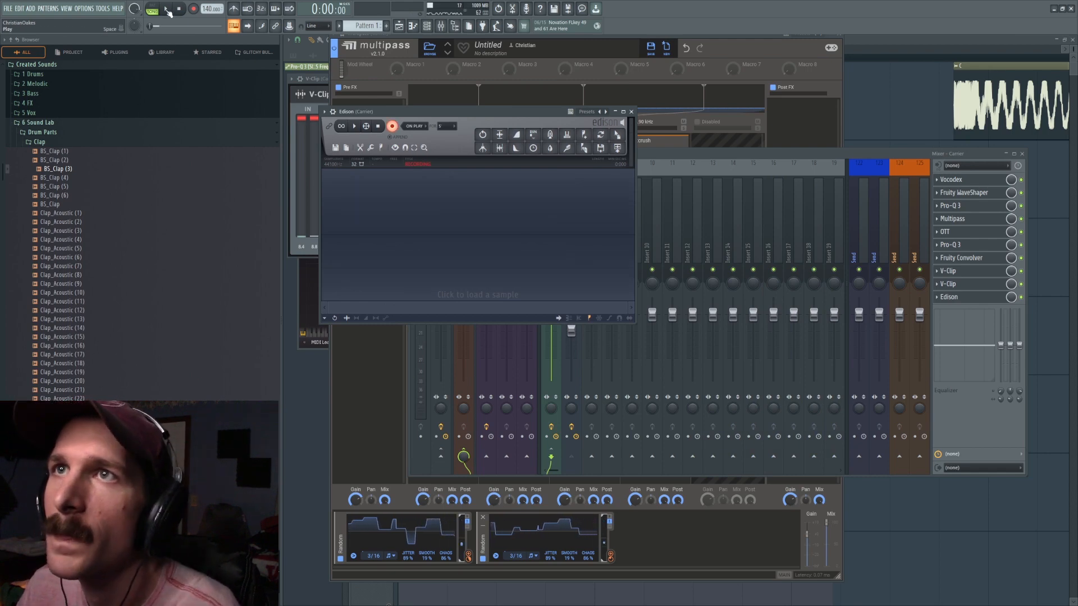
{"action": "left_click", "coordinate": [167, 9]}
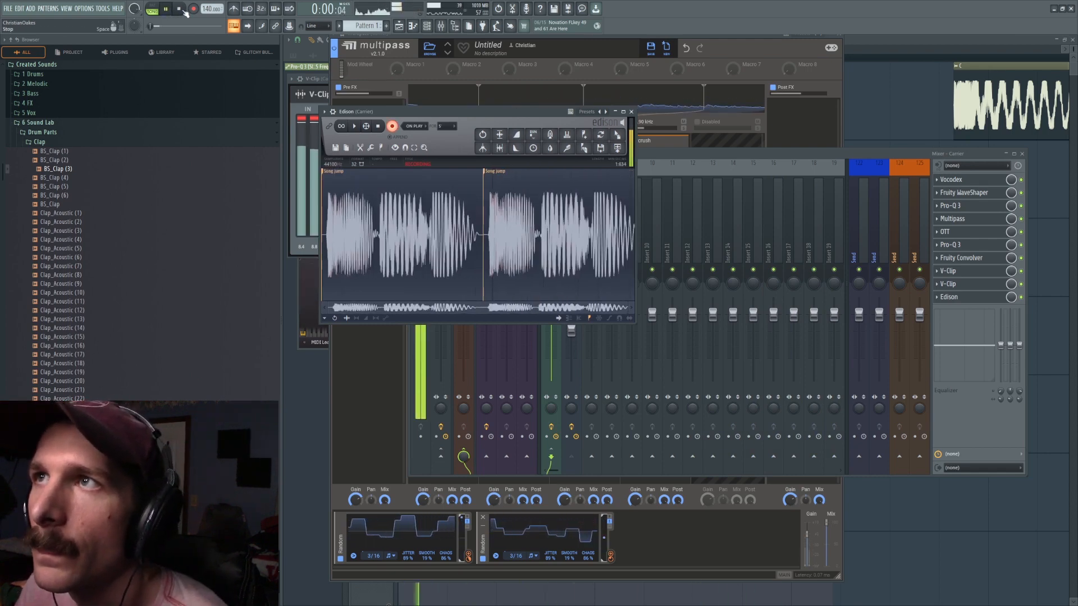
{"action": "left_click", "coordinate": [179, 9]}
{"action": "left_click_drag", "start_coordinate": [622, 173], "coordinate": [614, 240]}
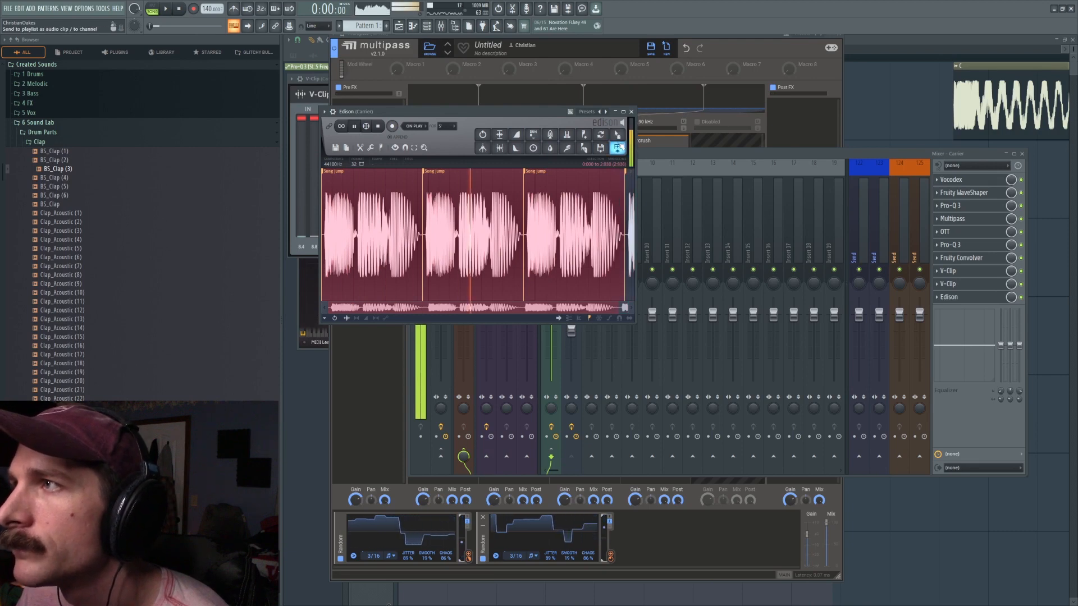
{"action": "left_click", "coordinate": [618, 147]}
Move the recorded audio clip earlier on Track 2, near the start of the C clip.
{"action": "left_click", "coordinate": [898, 59]}
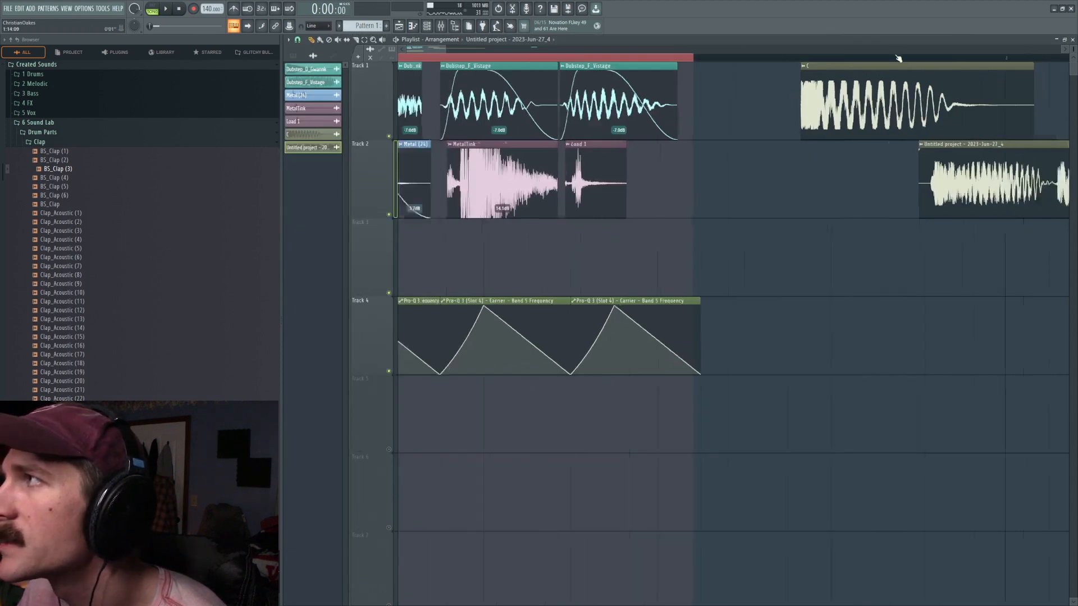
{"action": "scroll", "coordinate": [898, 58], "scroll_direction": "down", "scroll_amount": 3}
{"action": "left_click_drag", "start_coordinate": [803, 151], "coordinate": [754, 150]}
Reopen the mixer and lower the Modulator track's volume further while the loop plays.
{"action": "left_click", "coordinate": [456, 26]}
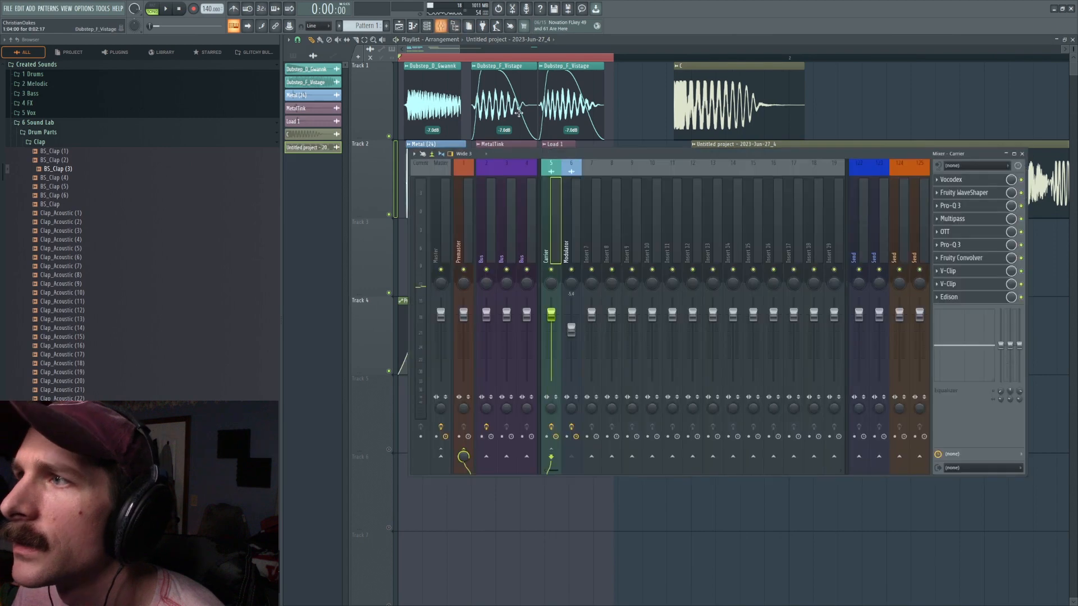
{"action": "key", "text": "space"}
{"action": "mouse_move", "coordinate": [571, 314]}
{"action": "left_mouse_down"}
{"action": "mouse_move", "coordinate": [573, 355]}
{"action": "mouse_move", "coordinate": [574, 334]}
{"action": "left_mouse_up"}
{"action": "left_click", "coordinate": [551, 247]}
{"action": "key", "text": "space"}
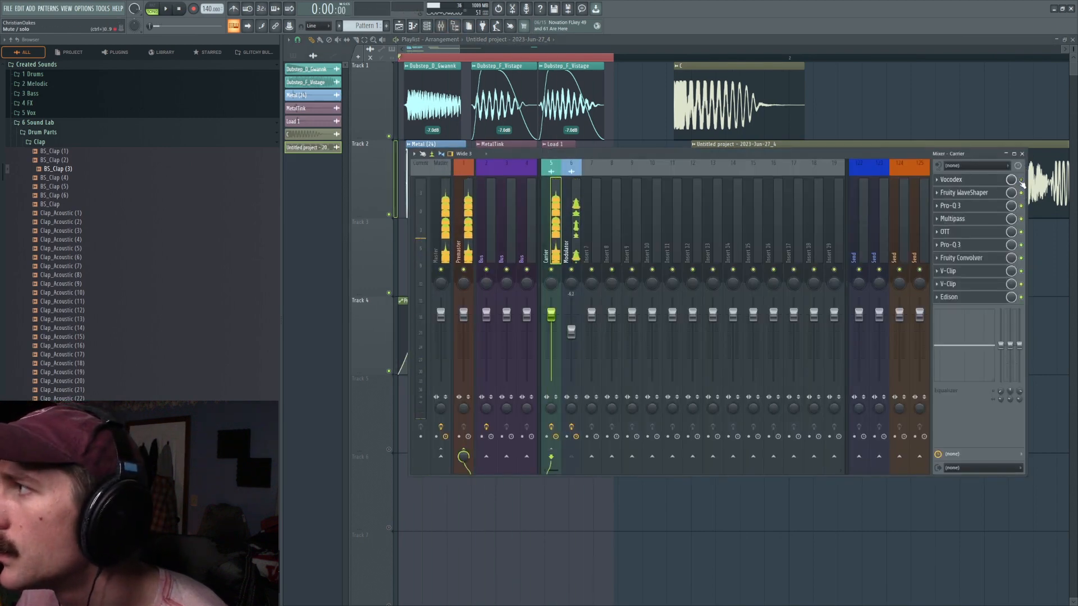
Adjust the Carrier's Vocodex mixer level and formant shift while auditioning the loop.
{"action": "key", "text": "space"}
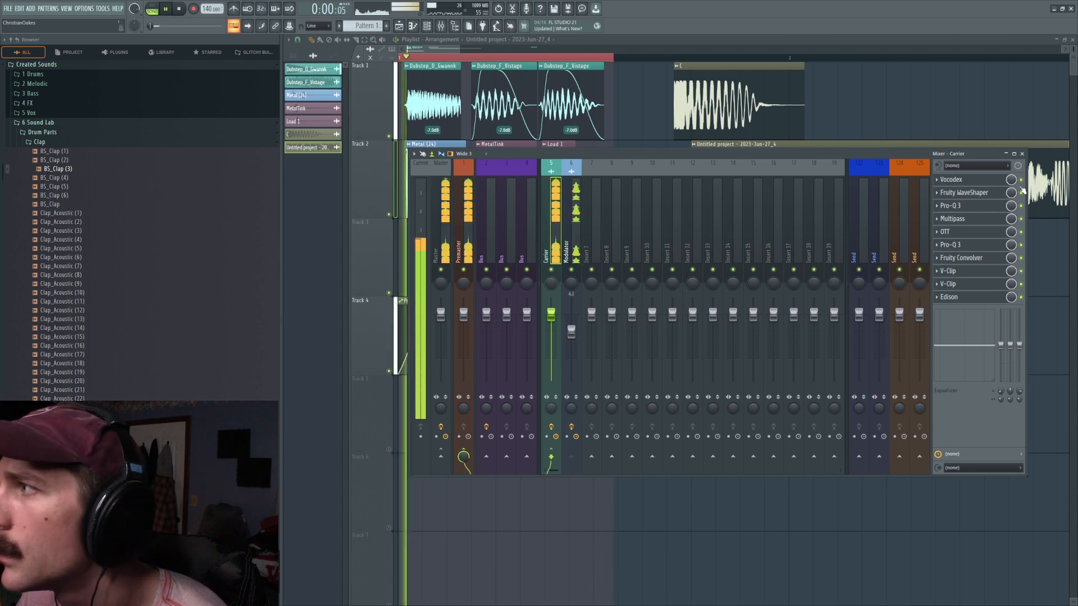
{"action": "left_click", "coordinate": [960, 179]}
{"action": "key", "text": "space"}
{"action": "left_click_drag", "start_coordinate": [630, 186], "coordinate": [630, 183]}
{"action": "key", "text": "space"}
{"action": "key", "text": "space"}
{"action": "right_click", "coordinate": [746, 217]}
{"action": "left_click", "coordinate": [748, 221]}
{"action": "key", "text": "space"}
{"action": "left_click_drag", "start_coordinate": [750, 216], "coordinate": [752, 217]}
{"action": "key", "text": "space"}
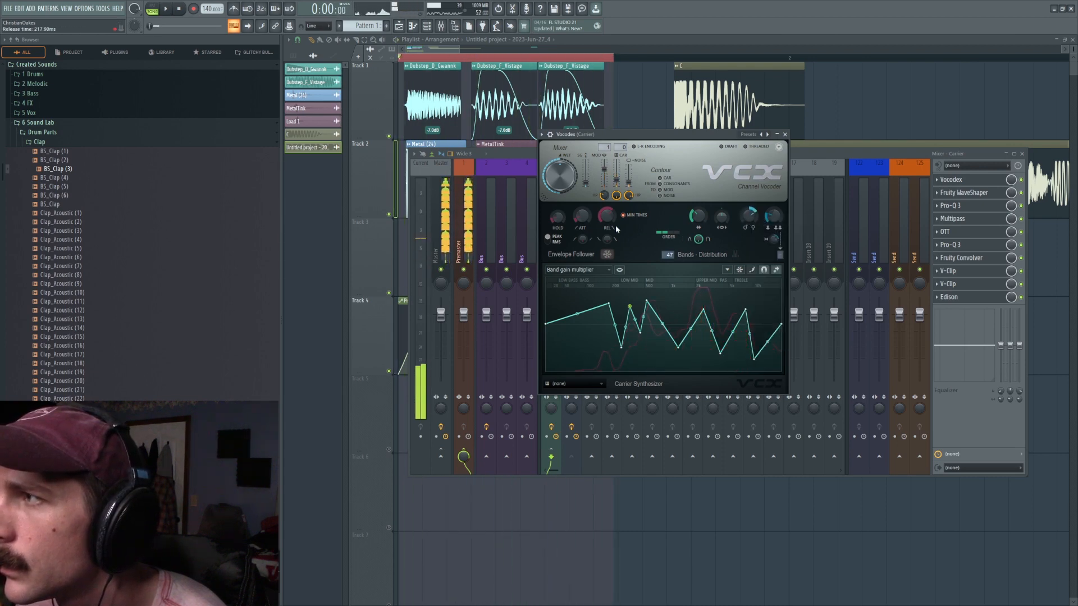
Bypass the Frequency Shifters in Multipass's two highest active bands and lower the 811 Hz band split to 781 Hz.
{"action": "left_click", "coordinate": [954, 218]}
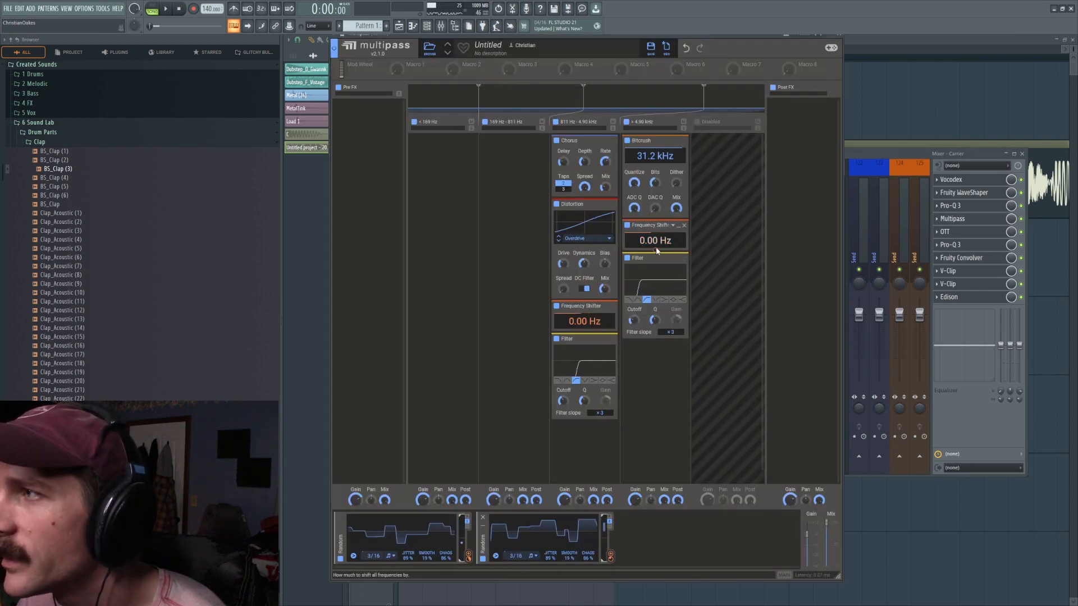
{"action": "left_click", "coordinate": [627, 225]}
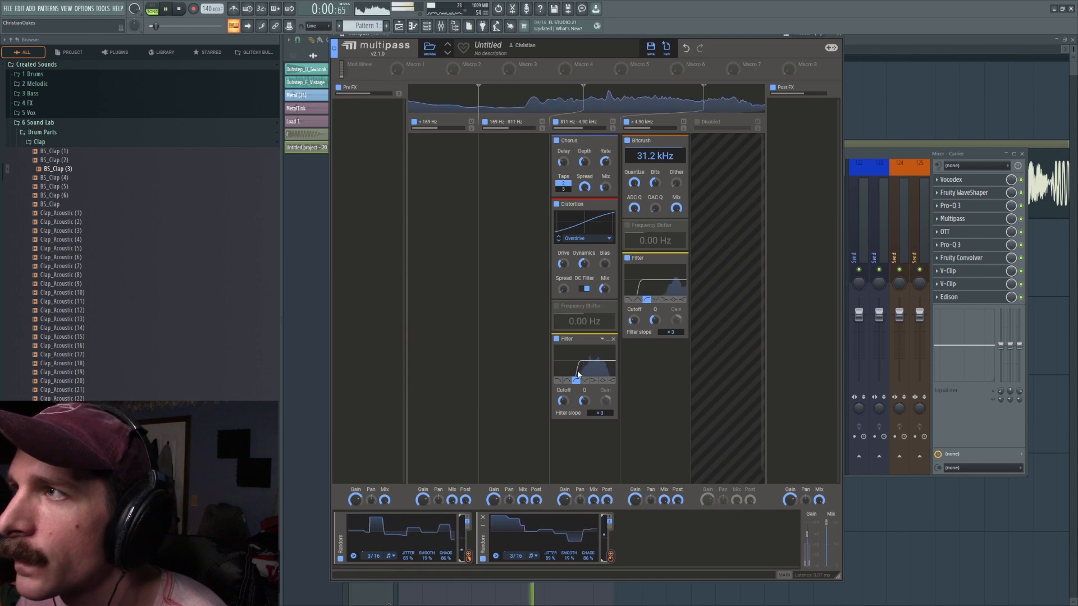
{"action": "left_click_drag", "start_coordinate": [584, 102], "coordinate": [578, 103]}
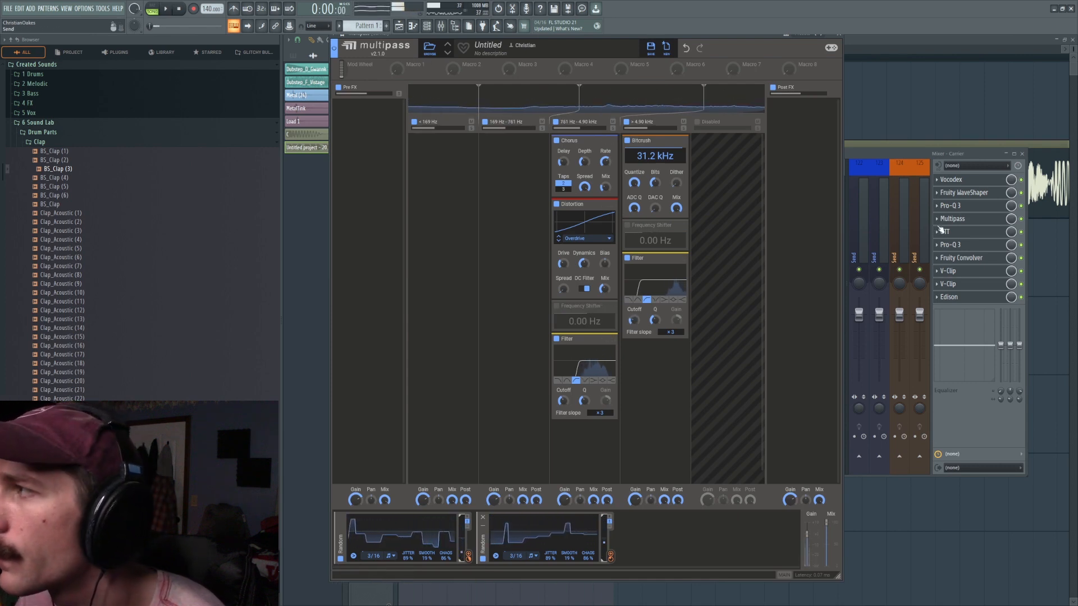
Place Fruity Convolver above the second Pro-Q 3 and V-Clip below Fruity WaveShaper in the Carrier chain, and open Vocodex.
{"action": "left_click", "coordinate": [975, 259]}
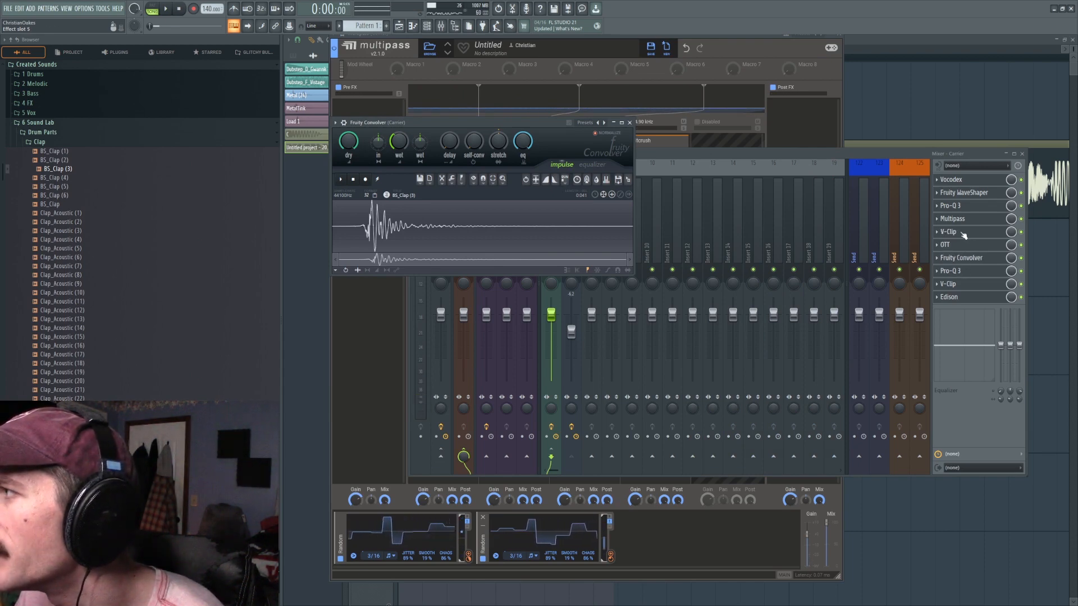
{"action": "left_click", "coordinate": [966, 195]}
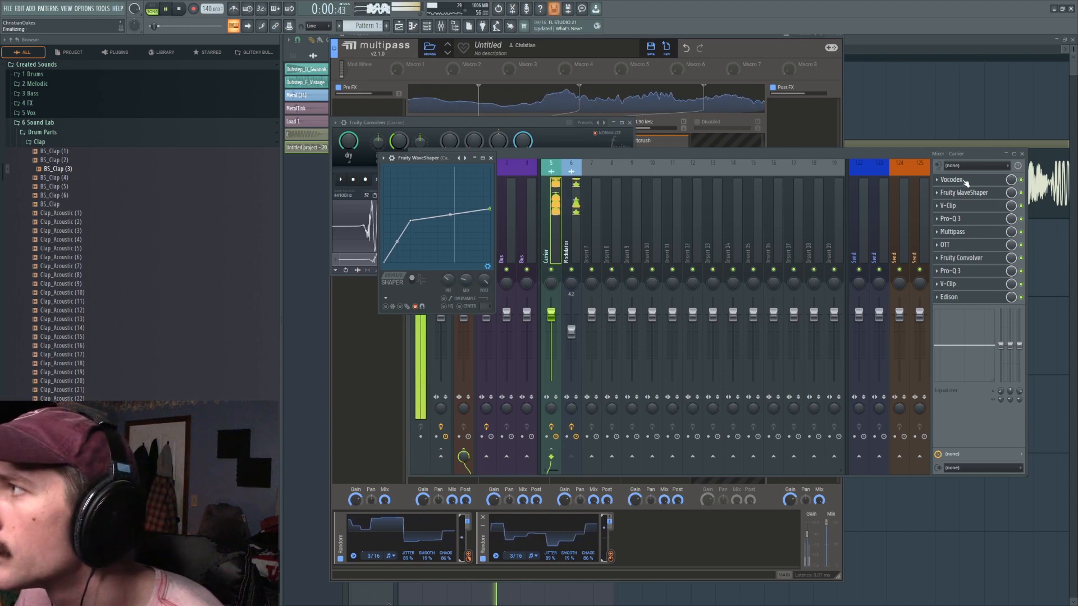
{"action": "left_click", "coordinate": [965, 180]}
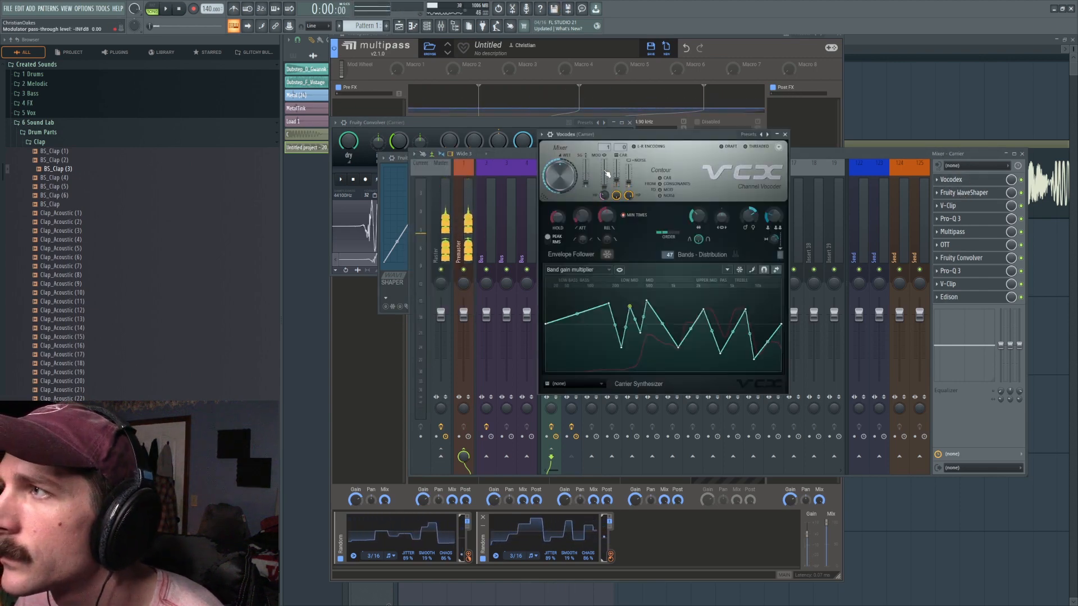
Adjust Vocodex's modulator pass-through high-pass frequency and set its pass-through level to about -16.2 dB while auditioning the loop.
{"action": "key", "text": "space"}
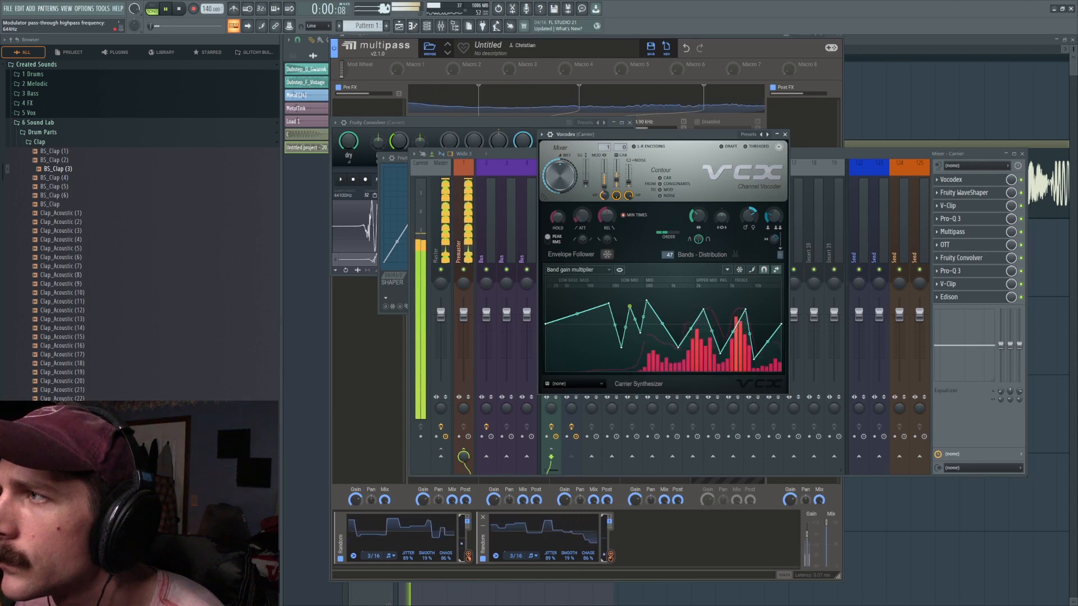
{"action": "key", "text": "space"}
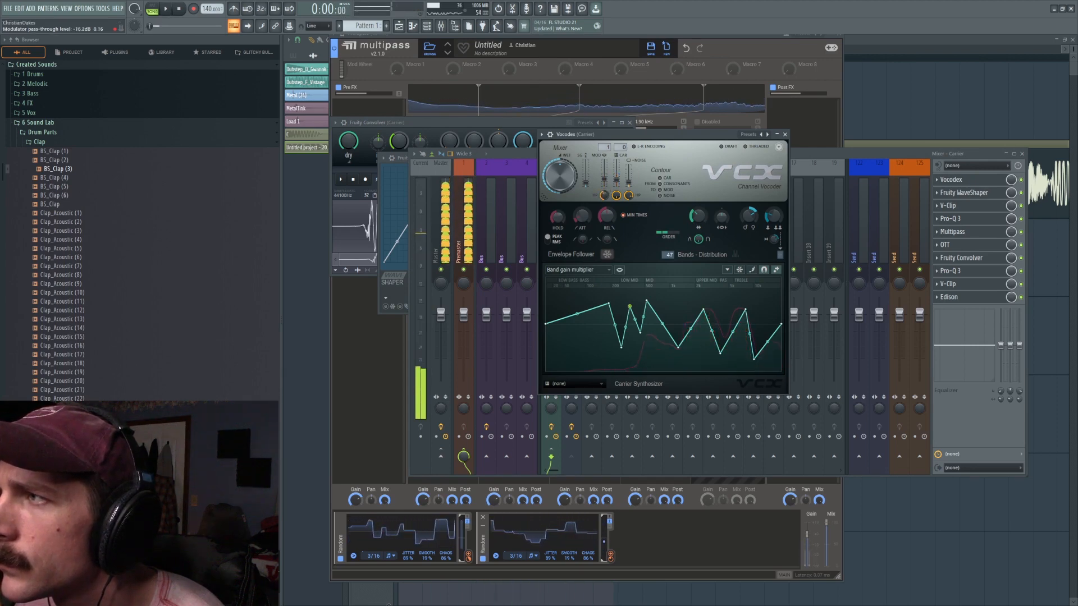
Replace the MetalTink sample in the playlist's Track 2 clip with the Crunch sample from the browser.
{"action": "key", "text": "F5"}
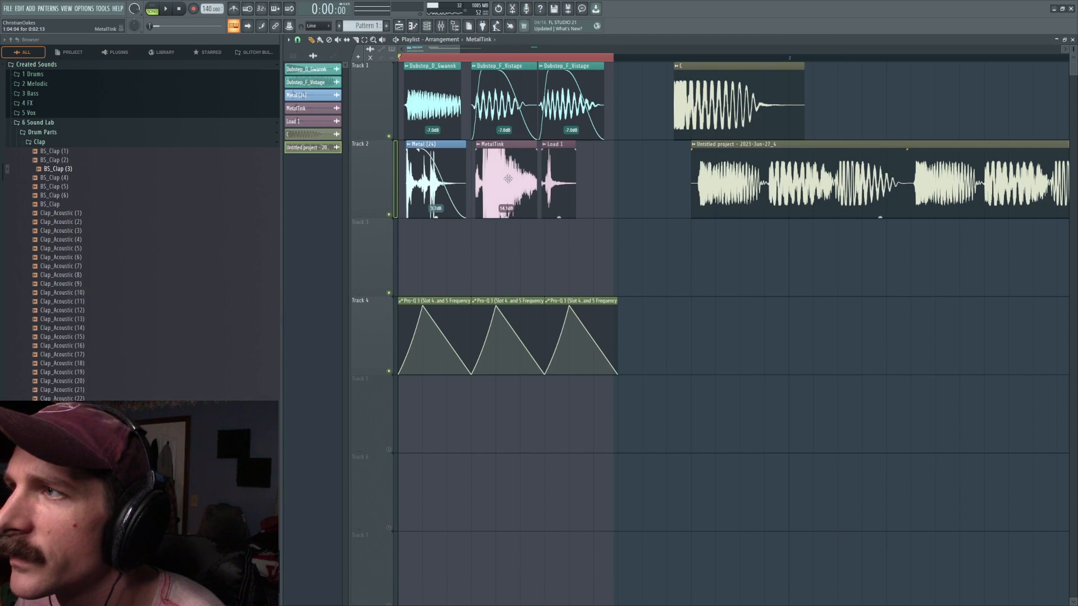
{"action": "double_click", "coordinate": [508, 178]}
{"action": "left_click", "coordinate": [457, 179]}
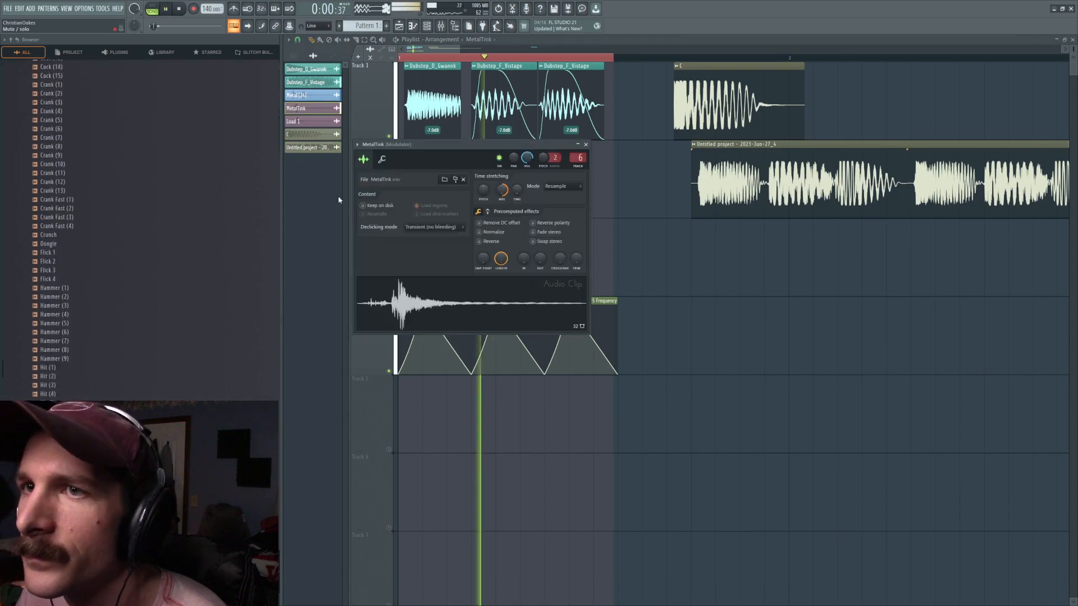
{"action": "left_click_drag", "start_coordinate": [116, 240], "coordinate": [454, 309]}
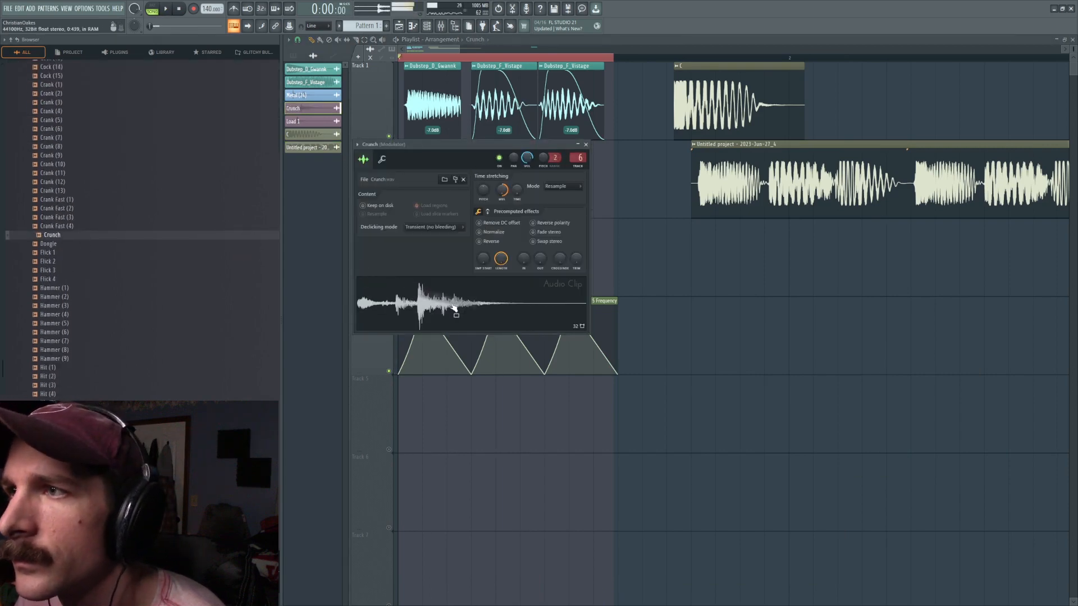
{"action": "left_click", "coordinate": [585, 144]}
Audition the loop and remove the gain boost from the Crunch clip on Track 2.
{"action": "key", "text": "space"}
{"action": "key", "text": "space"}
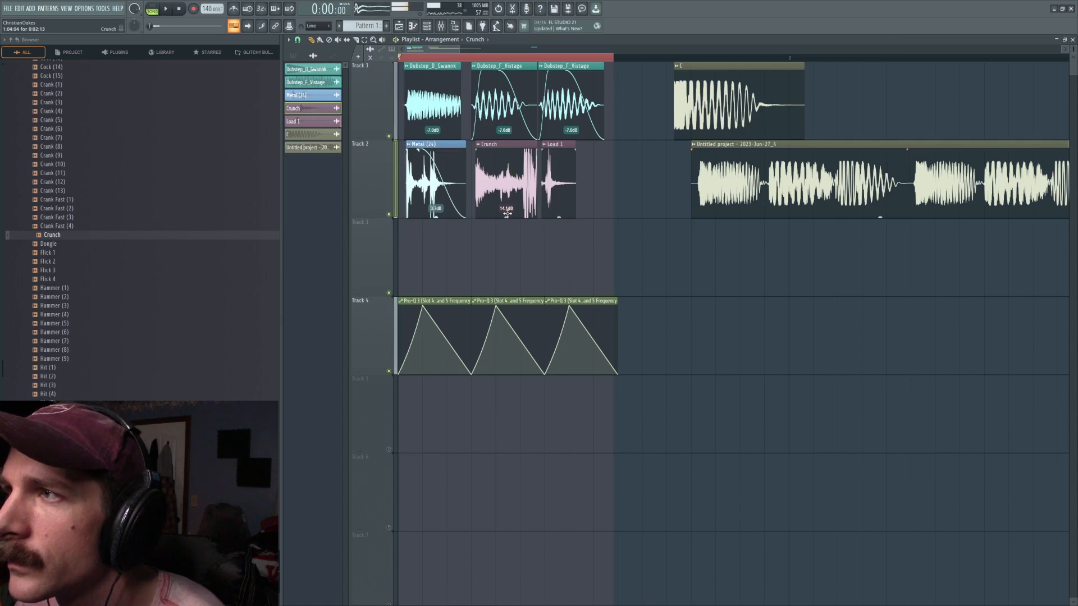
{"action": "left_click", "coordinate": [524, 222]}
{"action": "double_click", "coordinate": [502, 196]}
{"action": "left_click", "coordinate": [586, 144]}
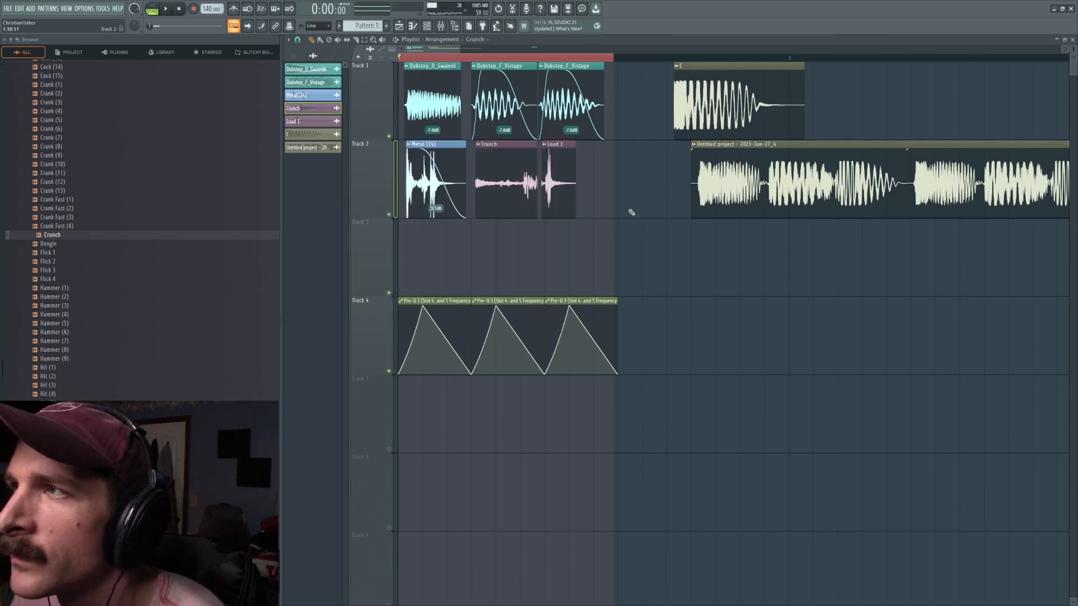
Mute Track 1 and play the loop to hear only the modulator clips.
{"action": "left_click", "coordinate": [389, 139]}
{"action": "key", "text": "space"}
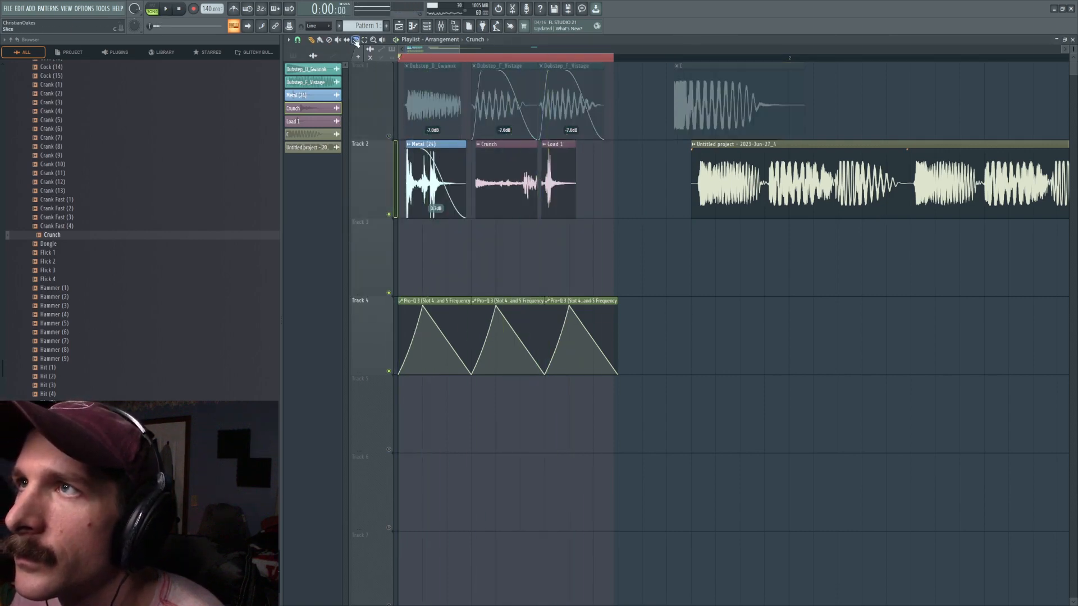
{"action": "key", "text": "space"}
{"action": "key", "text": "space"}
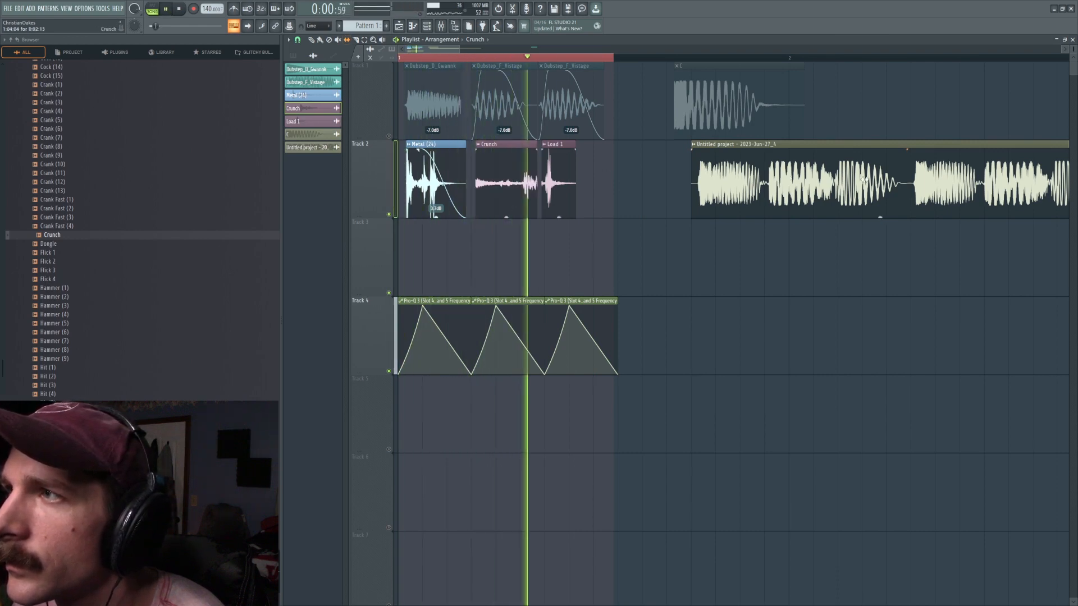
{"action": "key", "text": "space"}
Reopen Vocodex from the Carrier mixer track and audition the modulator clips through it.
{"action": "double_click", "coordinate": [485, 163]}
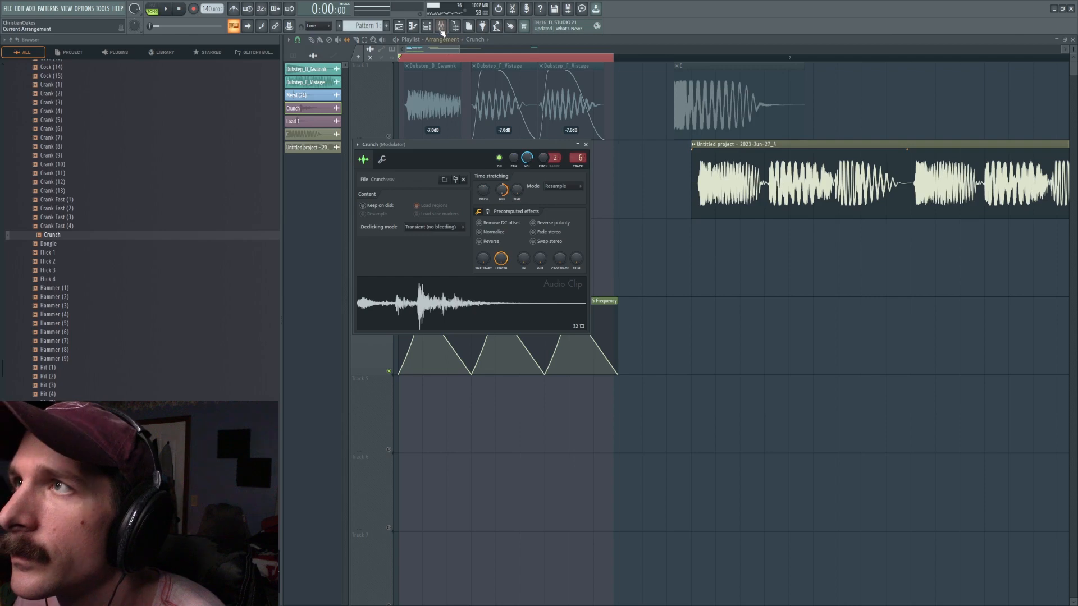
{"action": "left_click", "coordinate": [440, 26]}
{"action": "left_click", "coordinate": [954, 179]}
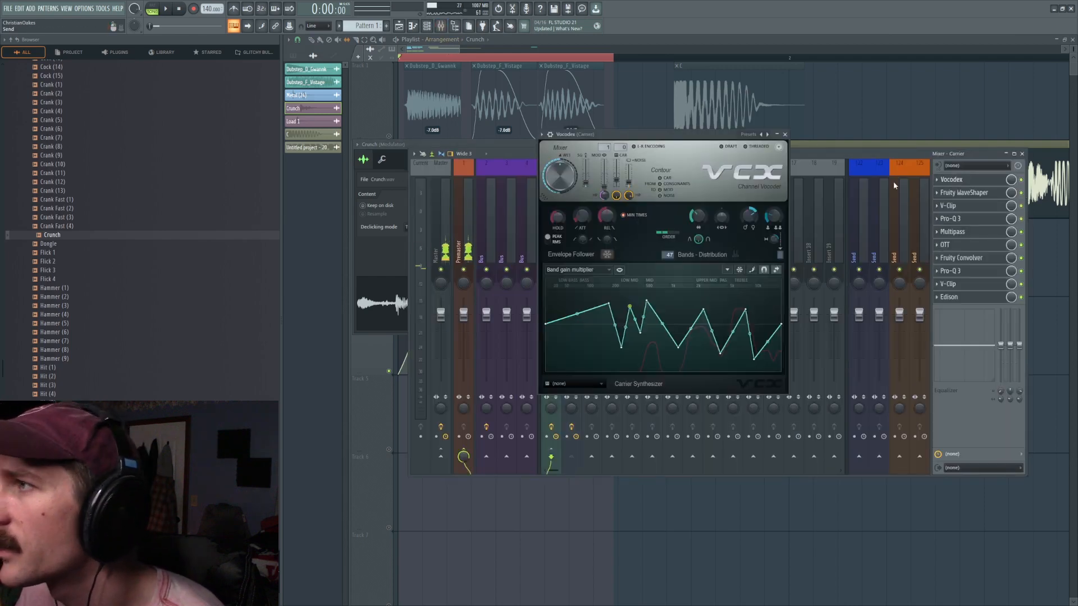
{"action": "key", "text": "space"}
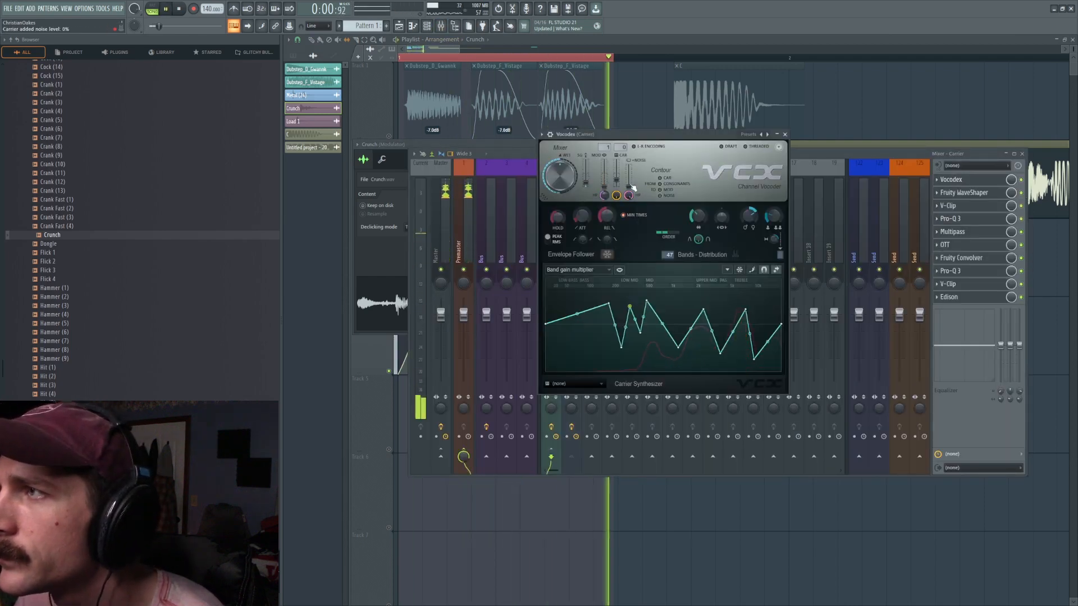
{"action": "key", "text": "space"}
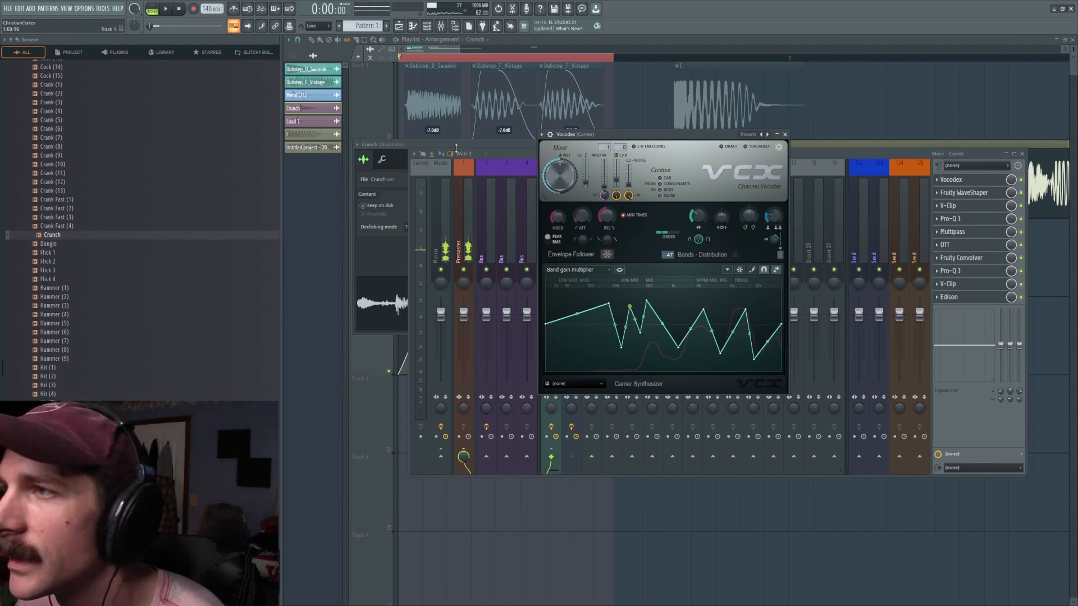
Collapse the Gun Hits sample folder in the browser and expand the Layered Hits folder.
{"action": "scroll", "coordinate": [62, 225], "scroll_direction": "up", "scroll_amount": 10}
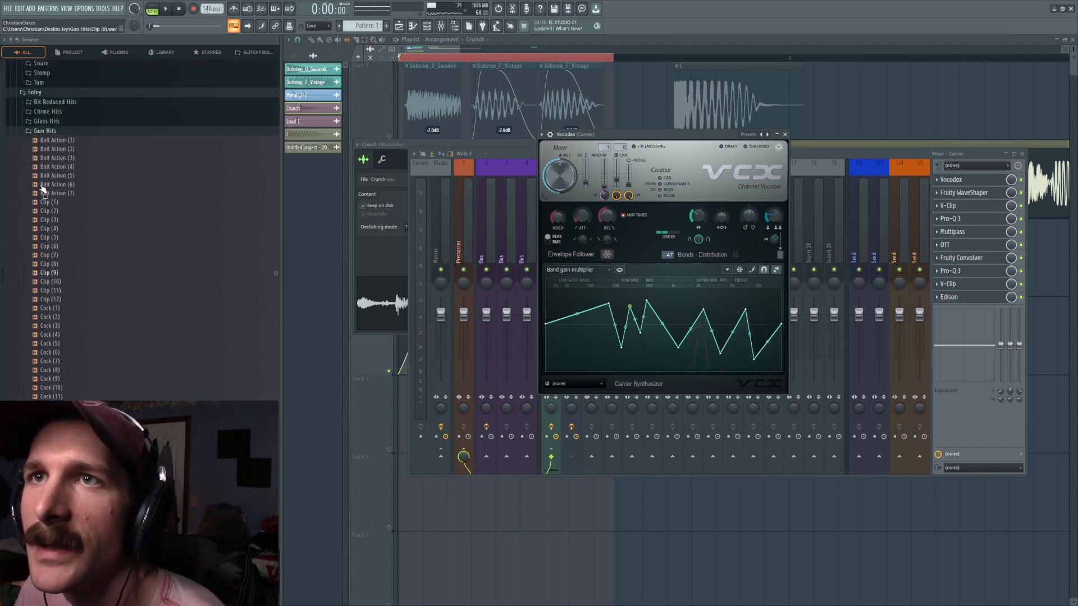
{"action": "left_click", "coordinate": [48, 359]}
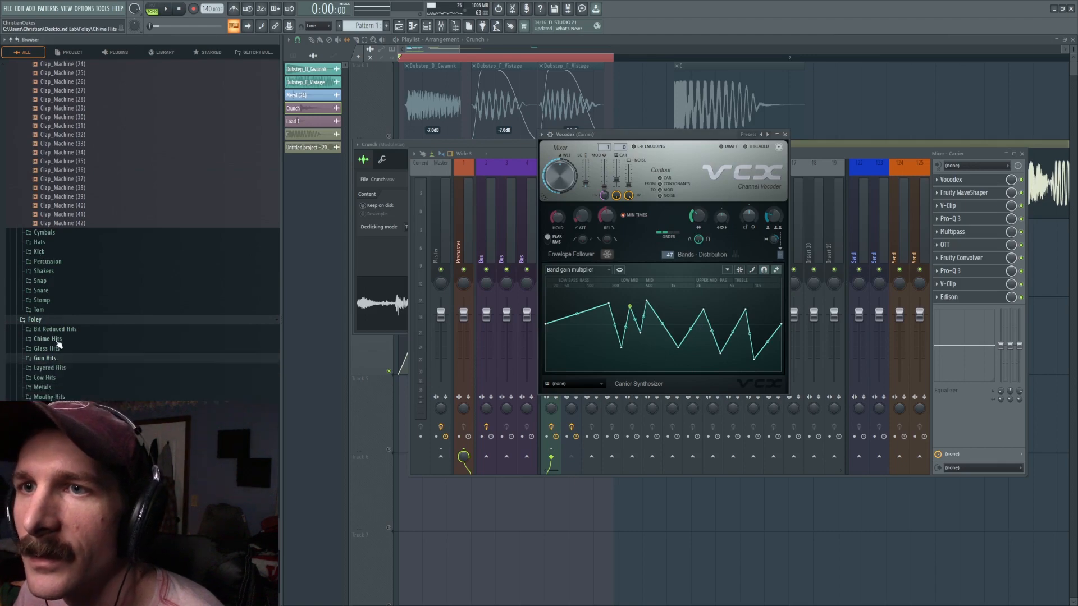
{"action": "left_click", "coordinate": [50, 369]}
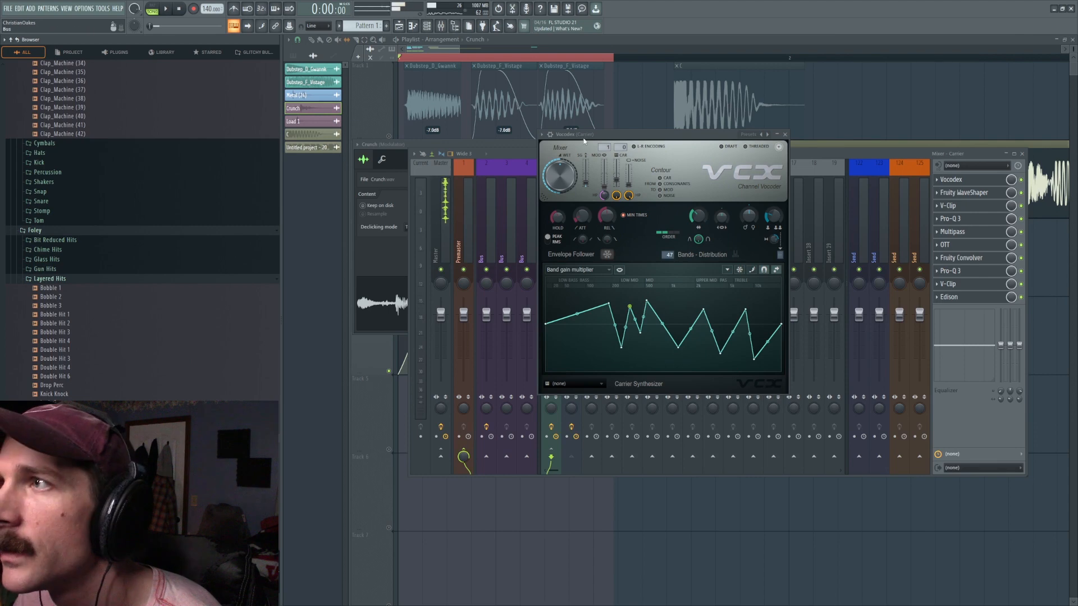
Preview the Layered Hits samples, replace Crunch with SC_Foley_WoodSplit_5, and set the clip's gain to -7.4 dB.
{"action": "key", "text": "F5"}
{"action": "double_click", "coordinate": [512, 173]}
{"action": "scroll", "coordinate": [82, 365], "scroll_direction": "down", "scroll_amount": 4}
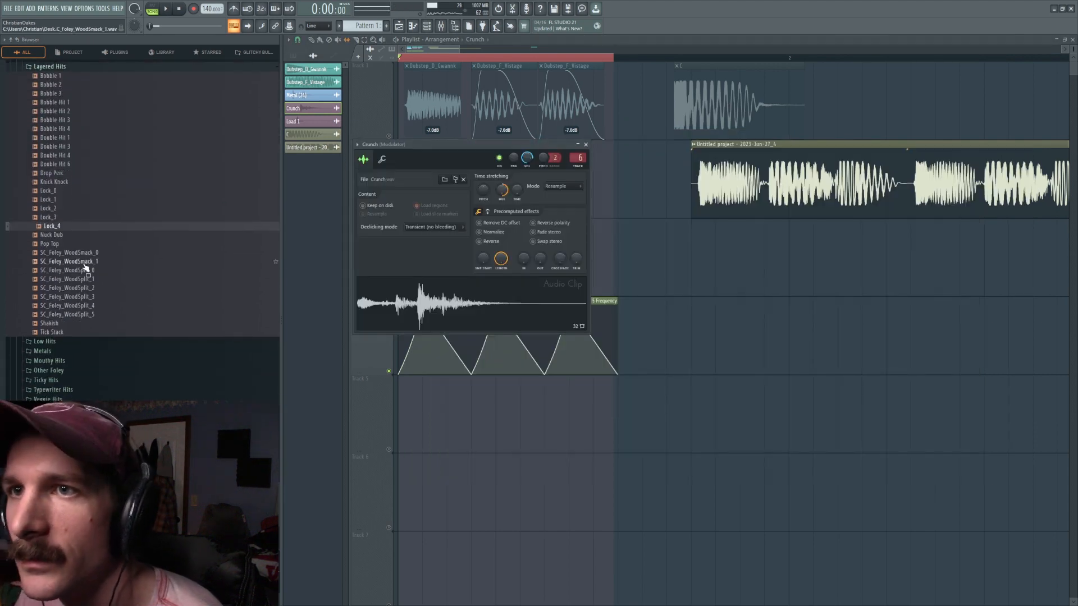
{"action": "left_click", "coordinate": [65, 246]}
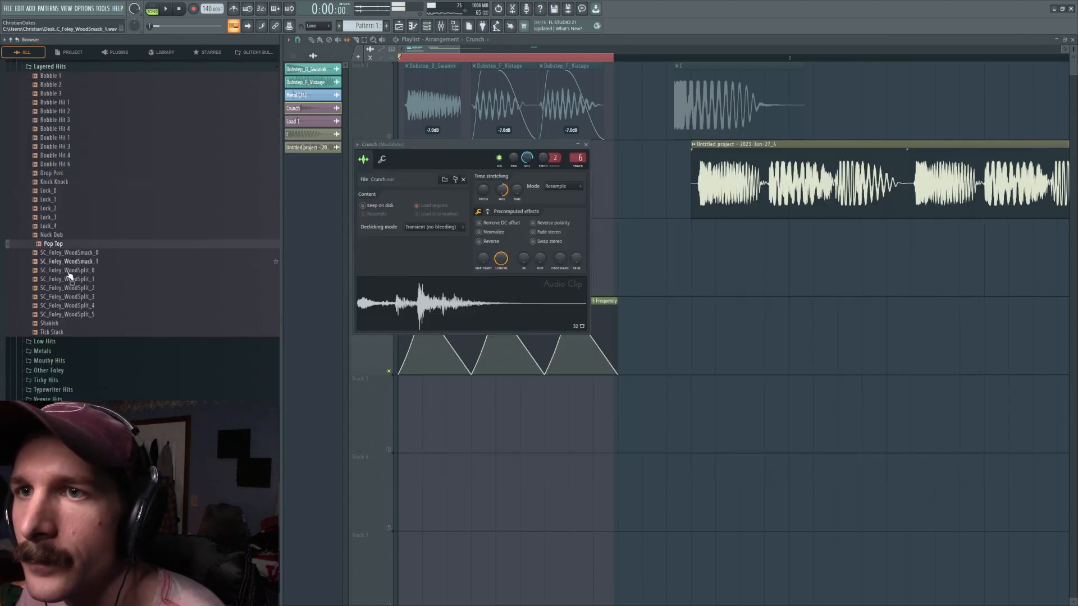
{"action": "left_click", "coordinate": [67, 235]}
{"action": "left_click", "coordinate": [64, 316]}
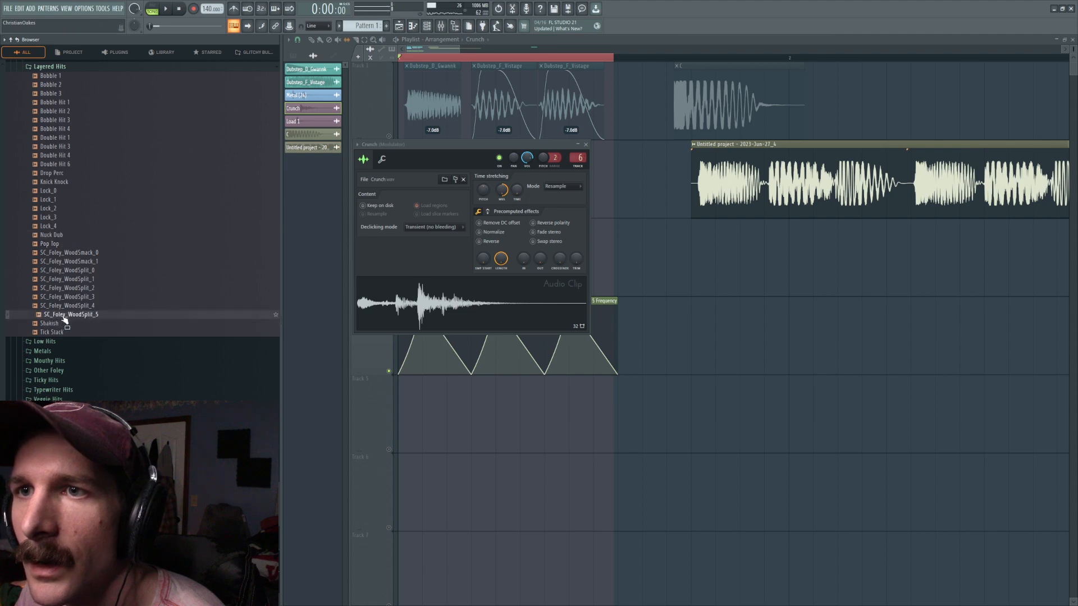
{"action": "left_click_drag", "start_coordinate": [473, 306], "coordinate": [476, 308]}
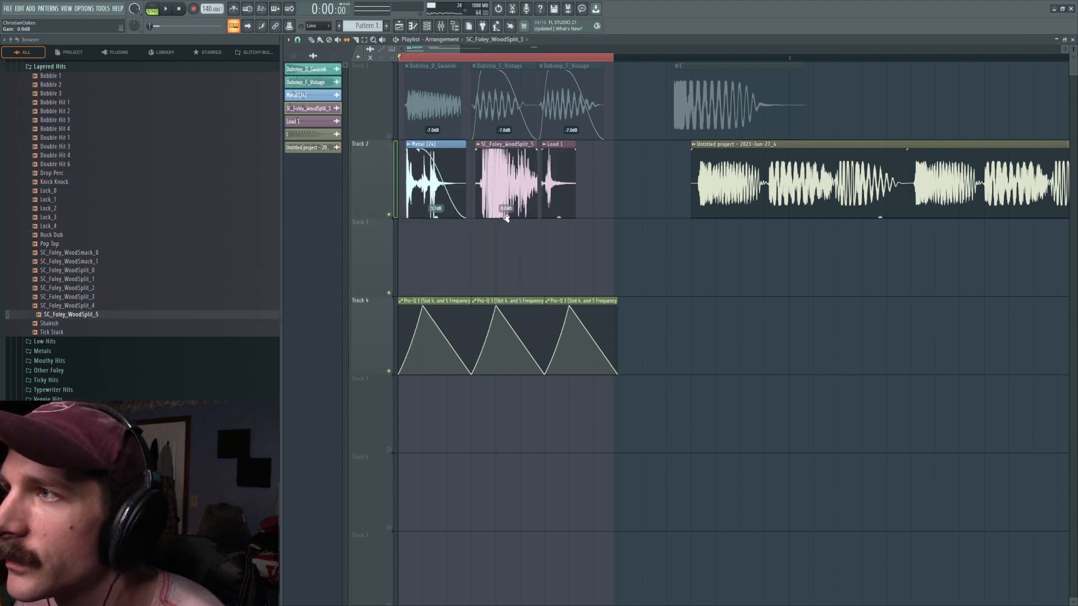
{"action": "left_click_drag", "start_coordinate": [506, 219], "coordinate": [505, 212]}
{"action": "key", "text": "space"}
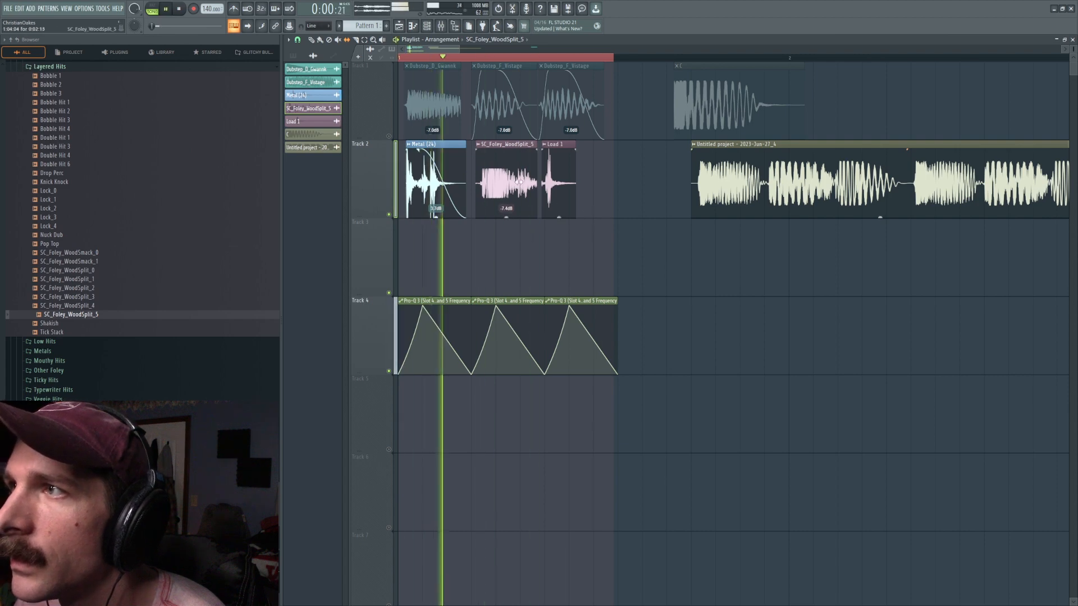
Reset the time-stretch multiplier of the SC_Foley_WoodSplit_5 sample and lengthen its clip on Track 2.
{"action": "double_click", "coordinate": [518, 182]}
{"action": "key", "text": "space"}
{"action": "right_click", "coordinate": [500, 191]}
{"action": "left_click", "coordinate": [510, 198]}
{"action": "key", "text": "Escape"}
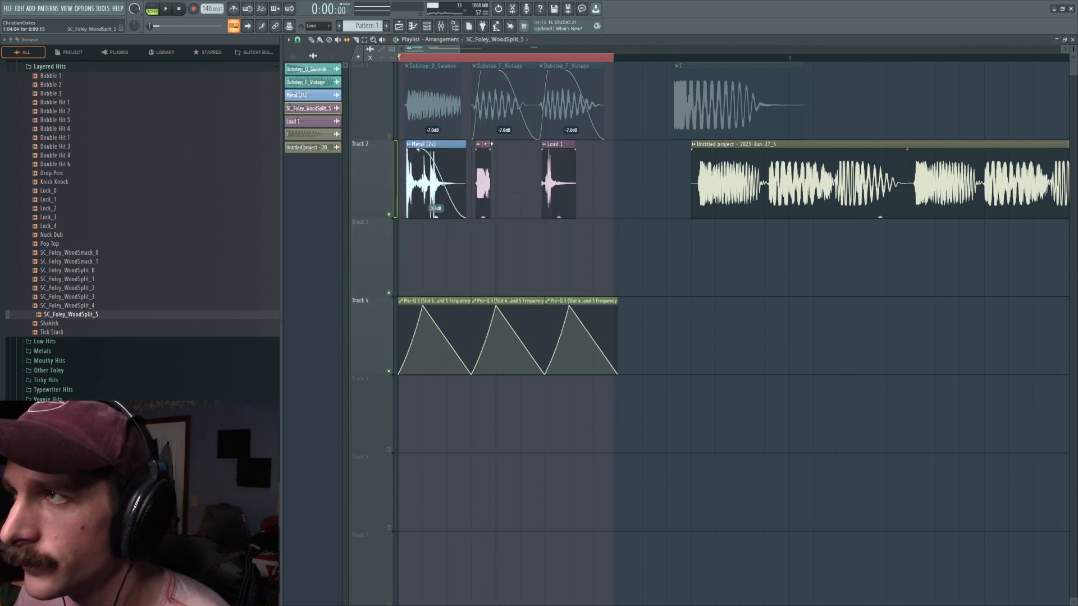
{"action": "left_click_drag", "start_coordinate": [489, 144], "coordinate": [519, 145]}
Audition the modulator clips with the mixer open, select the Carrier track, and unmute Track 1 in the playlist.
{"action": "key", "text": "space"}
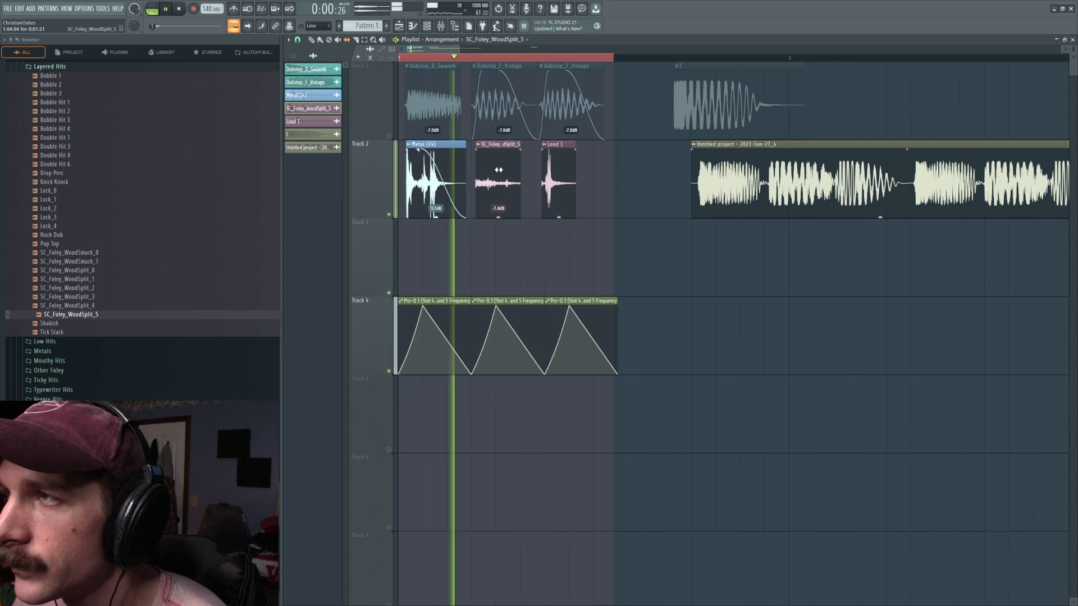
{"action": "key", "text": "F9"}
{"action": "key", "text": "space"}
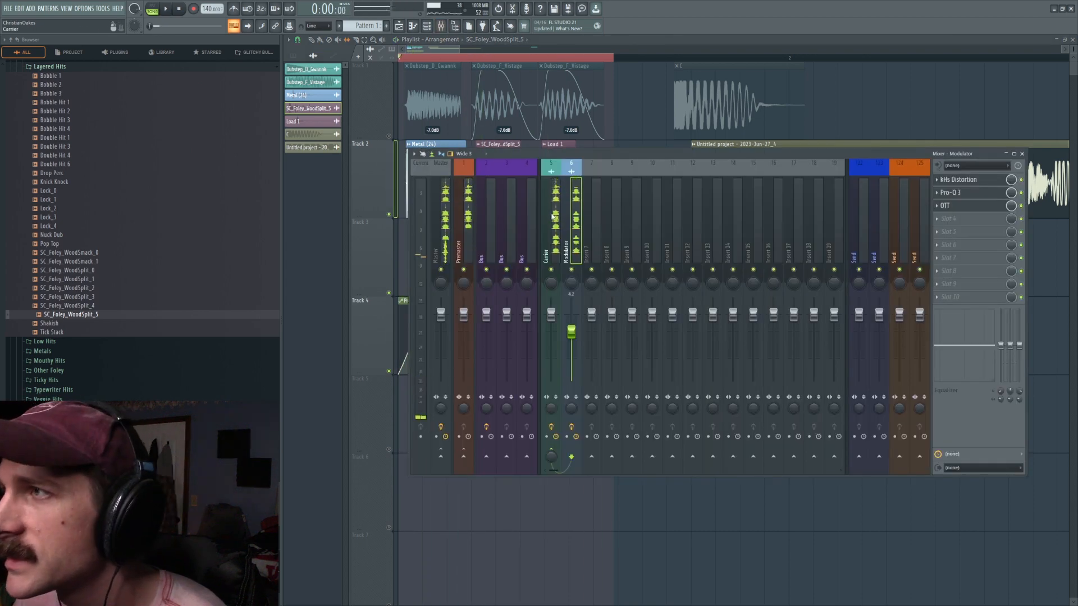
{"action": "left_click", "coordinate": [553, 216]}
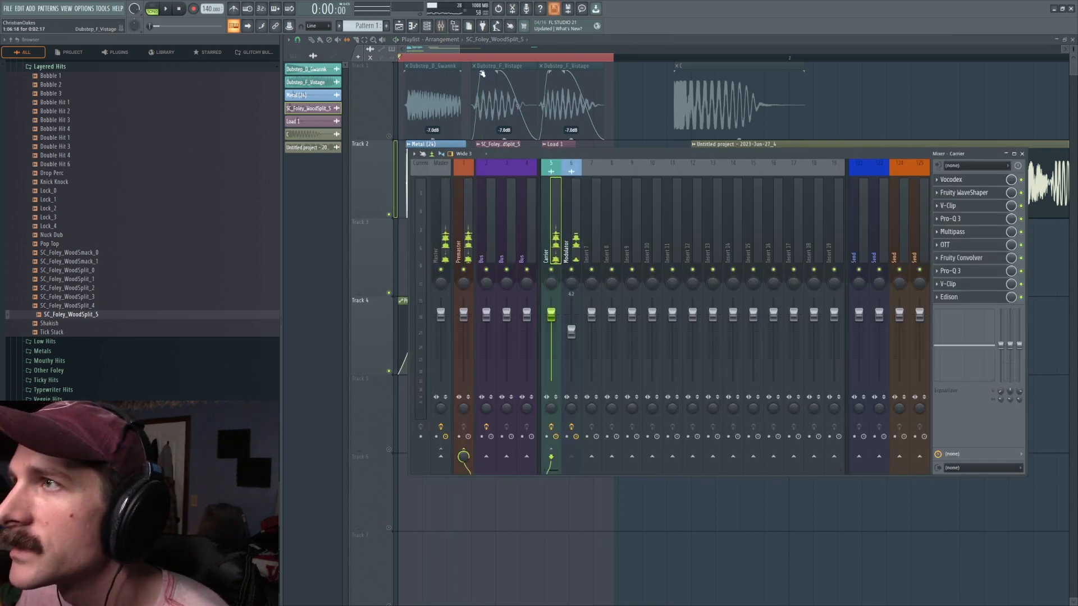
{"action": "left_click", "coordinate": [390, 136]}
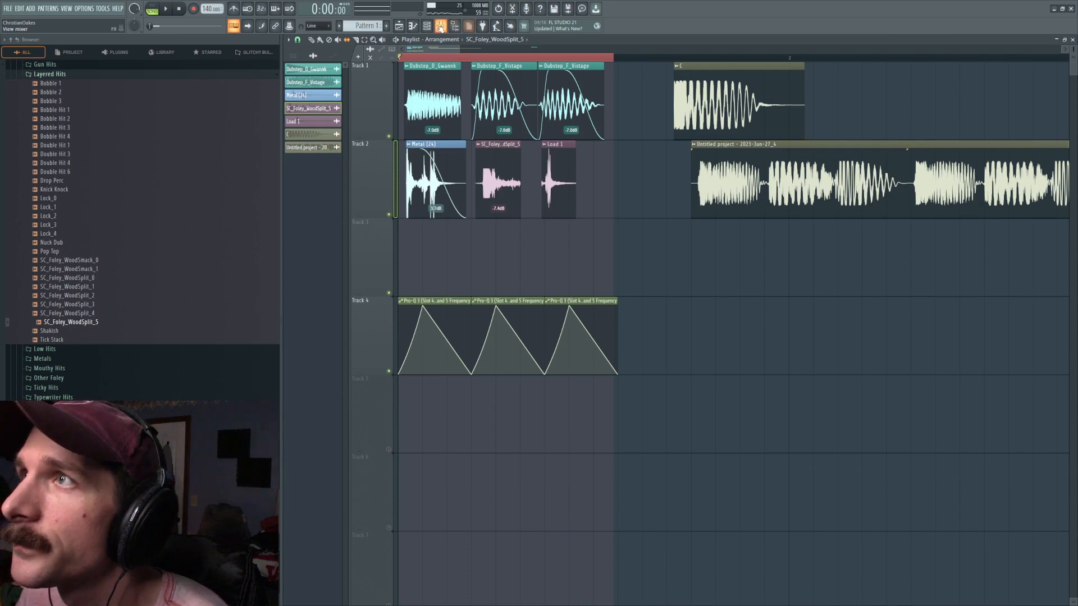
Play the full loop with the mixer open to check the Carrier and Modulator levels, then return to the playlist.
{"action": "left_click", "coordinate": [441, 26]}
{"action": "key", "text": "space"}
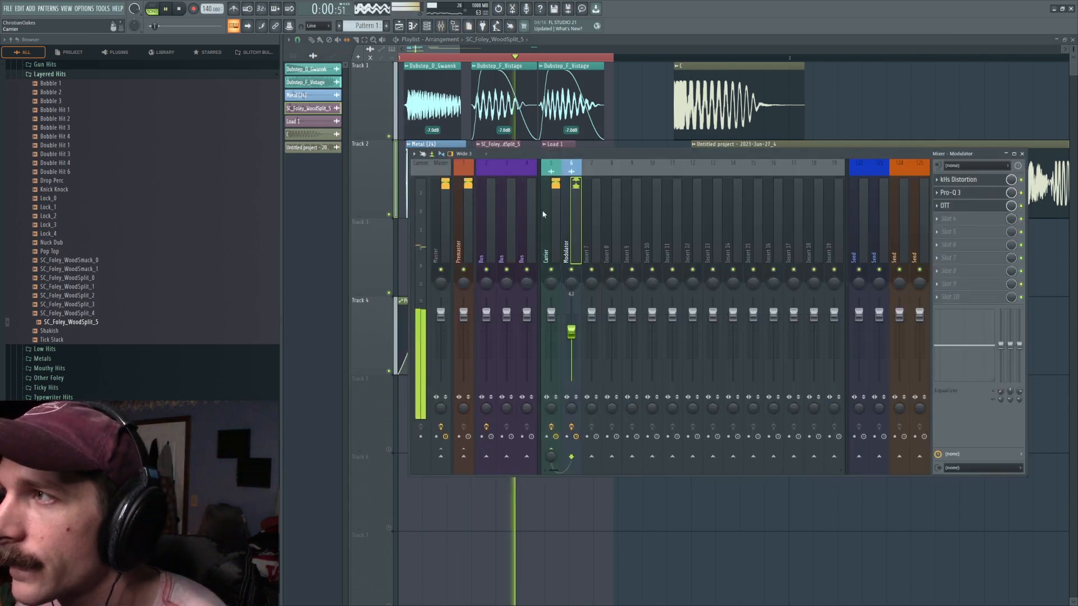
{"action": "left_click", "coordinate": [541, 367]}
{"action": "left_click", "coordinate": [628, 99]}
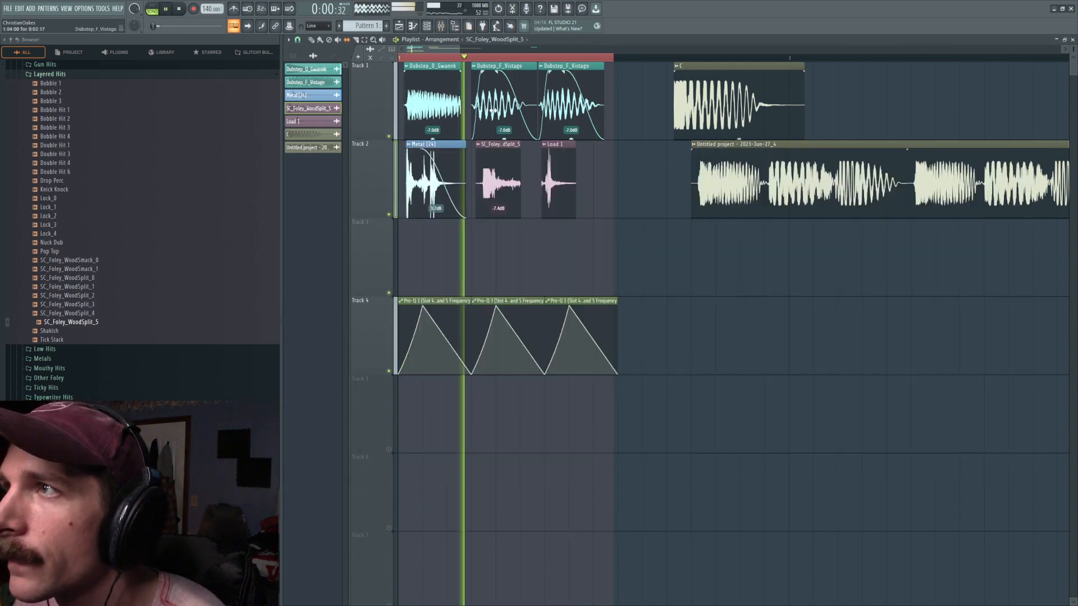
Shift the audio inside the Dubstep_F_Vistage clips on Track 1 while auditioning the loop.
{"action": "key", "text": "space"}
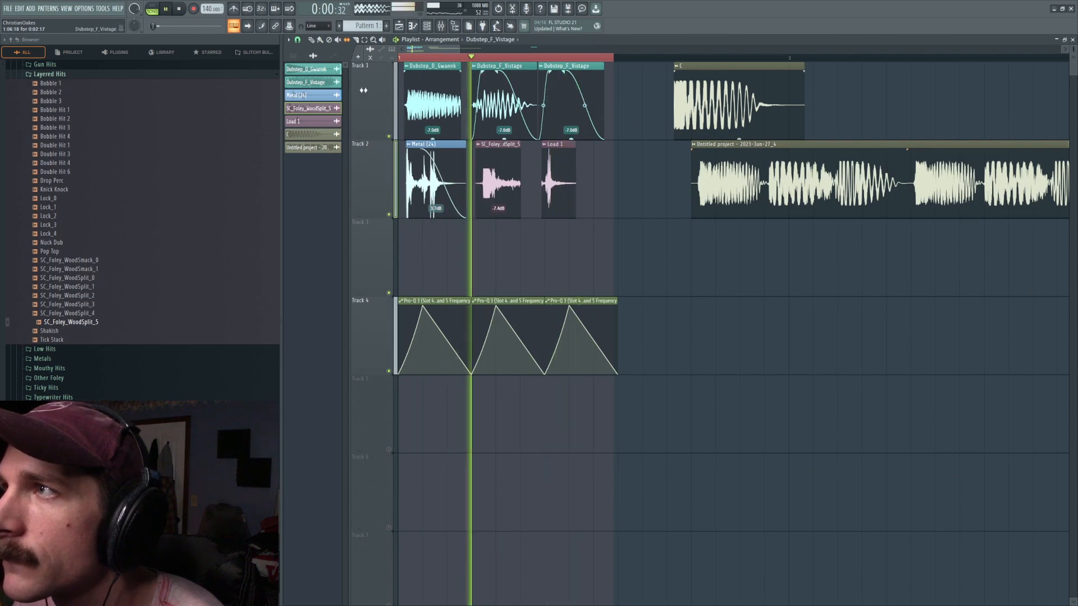
{"action": "key", "text": "space"}
{"action": "double_click", "coordinate": [493, 97]}
{"action": "key", "text": "space"}
{"action": "left_click", "coordinate": [532, 90]}
{"action": "key", "text": "space"}
Stretch the Load 1 sample on Track 2 longer through its time-stretch multiplier and play the loop.
{"action": "double_click", "coordinate": [561, 152]}
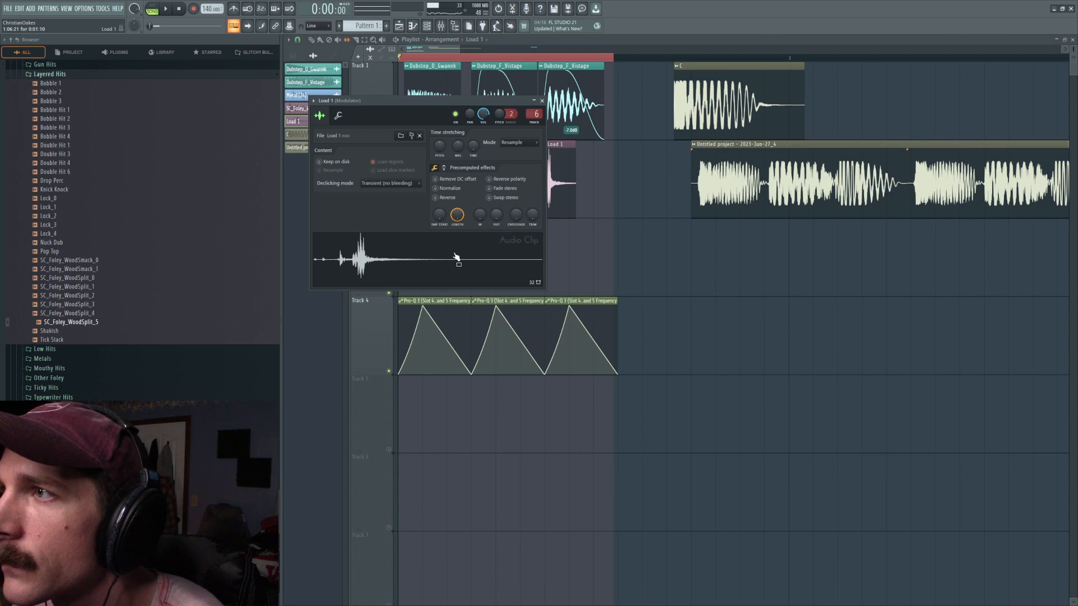
{"action": "left_click_drag", "start_coordinate": [458, 152], "coordinate": [464, 173]}
{"action": "left_click", "coordinate": [578, 240]}
{"action": "key", "text": "space"}
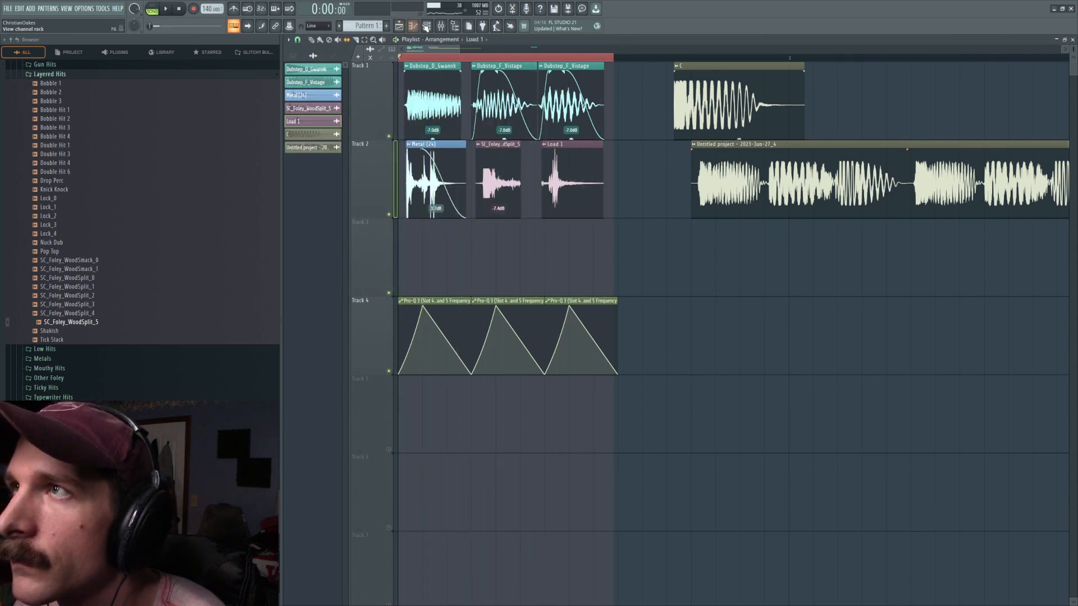
Check the Carrier levels in the mixer and shift the audio inside the Metal (24) clip on Track 2 while auditioning.
{"action": "key", "text": "F9"}
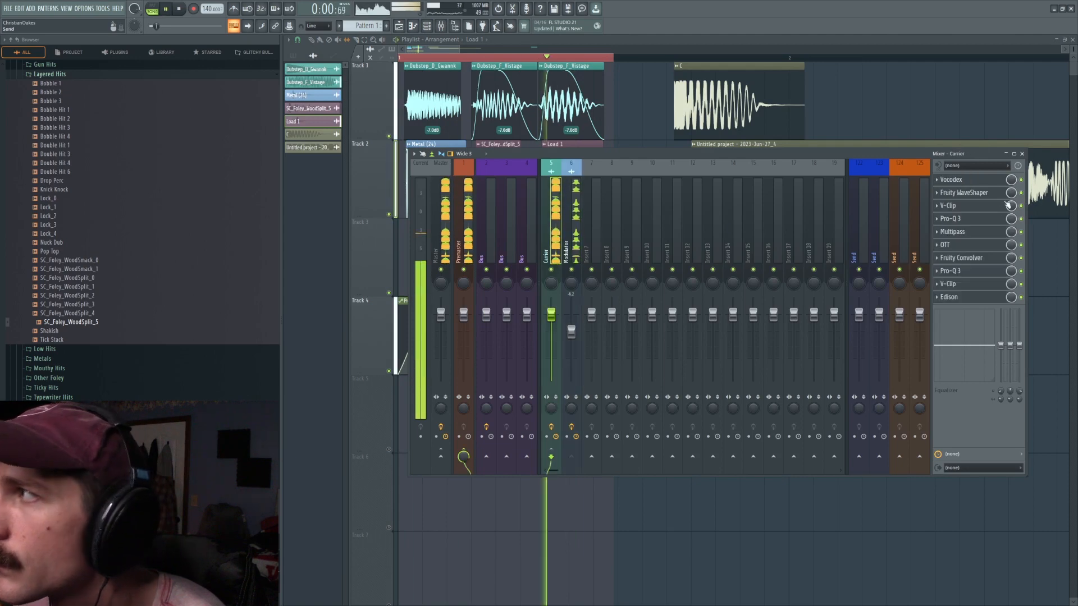
{"action": "key", "text": "F9"}
{"action": "key", "text": "space"}
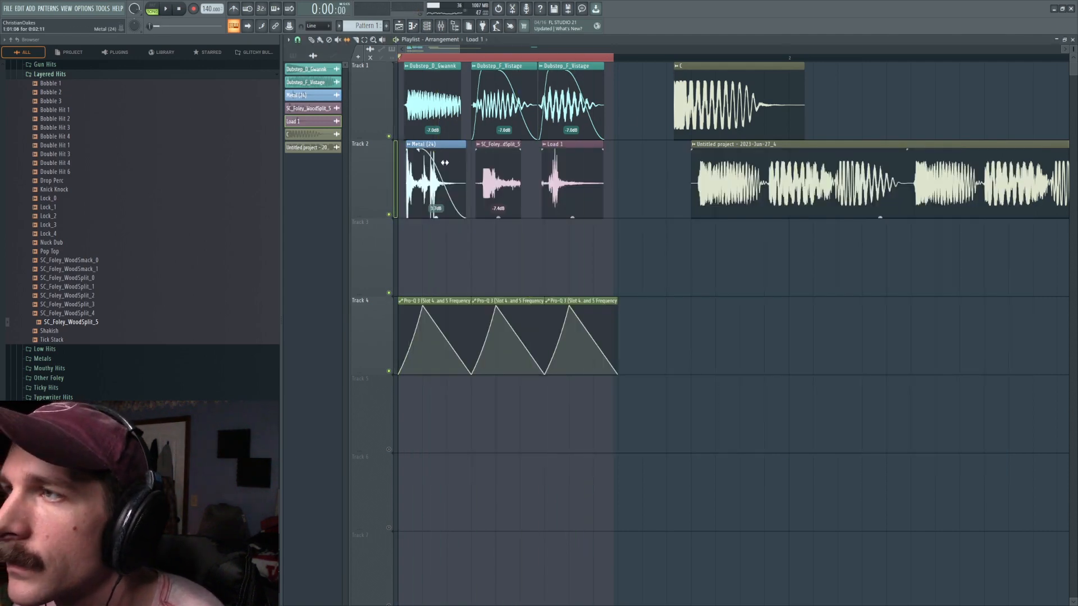
{"action": "key", "text": "space"}
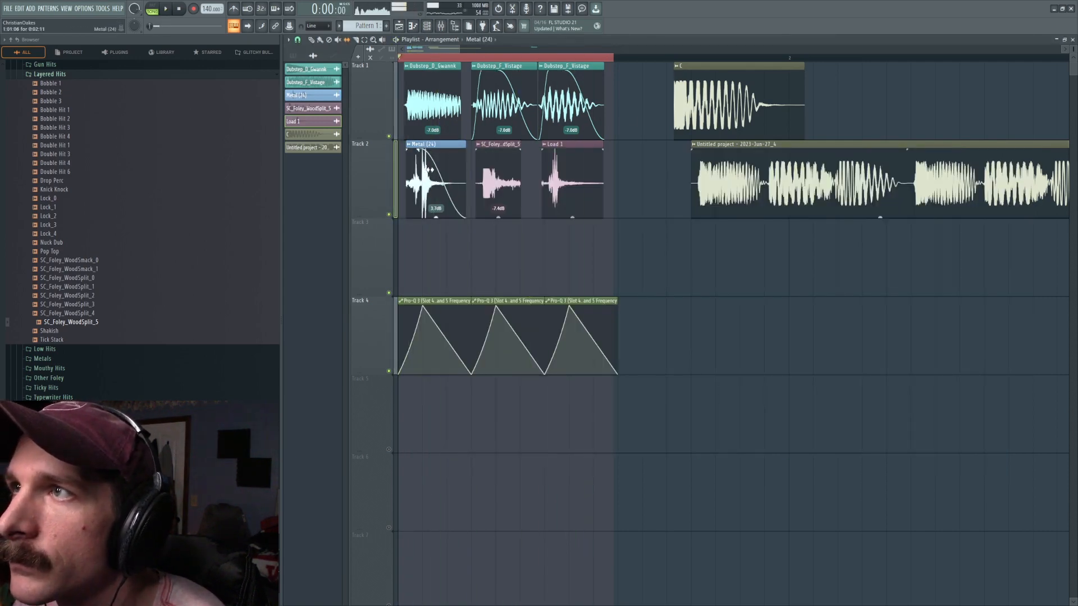
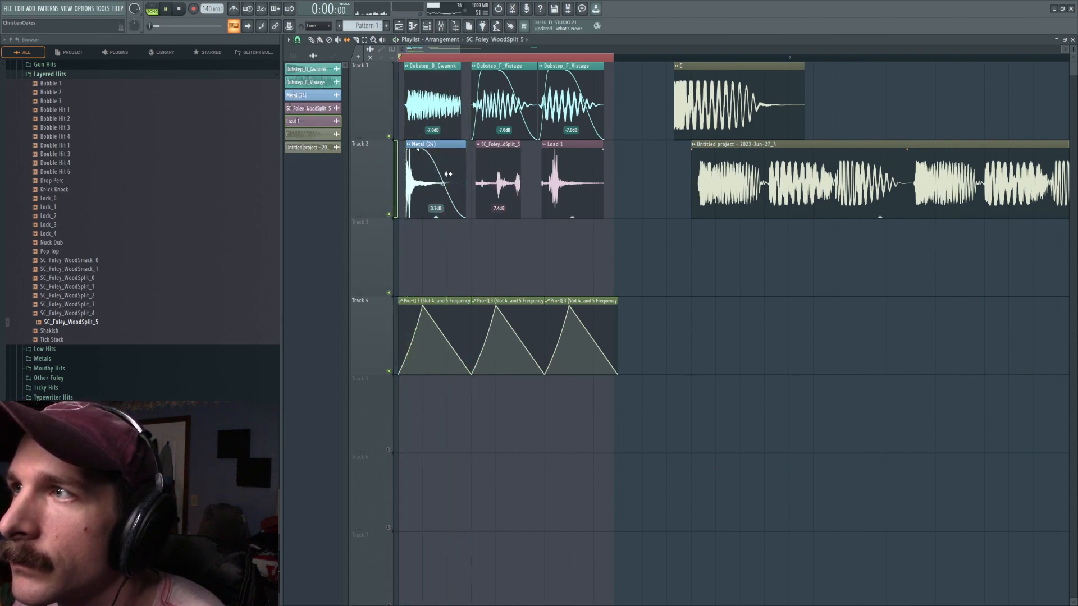
Stop playback, open Edison on the Carrier mixer track, clear its previous take and arm it for recording.
{"action": "key", "text": "space"}
{"action": "double_click", "coordinate": [503, 92]}
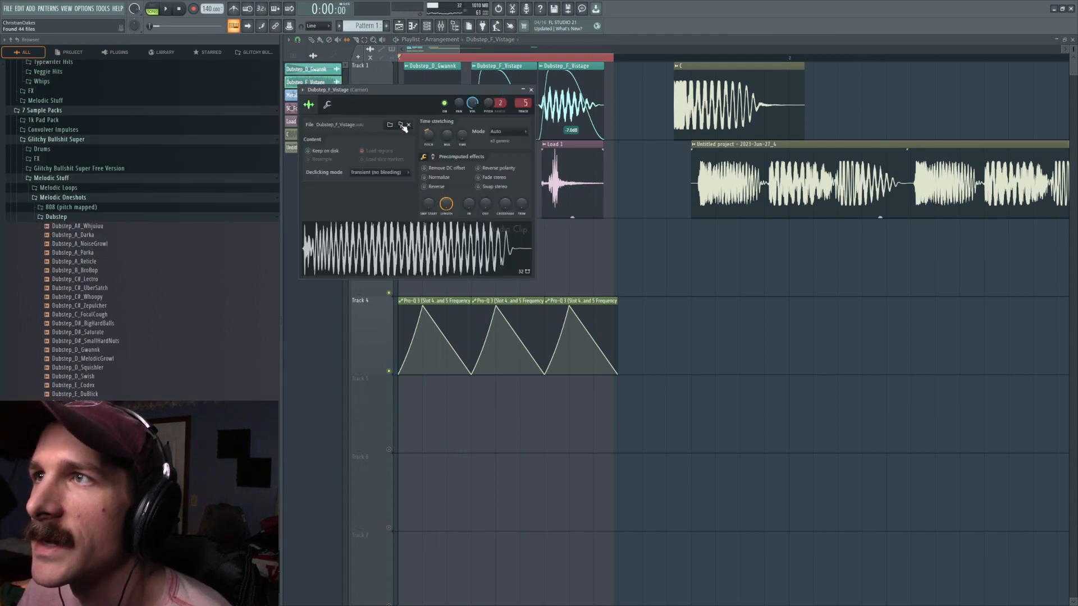
{"action": "left_click", "coordinate": [442, 26]}
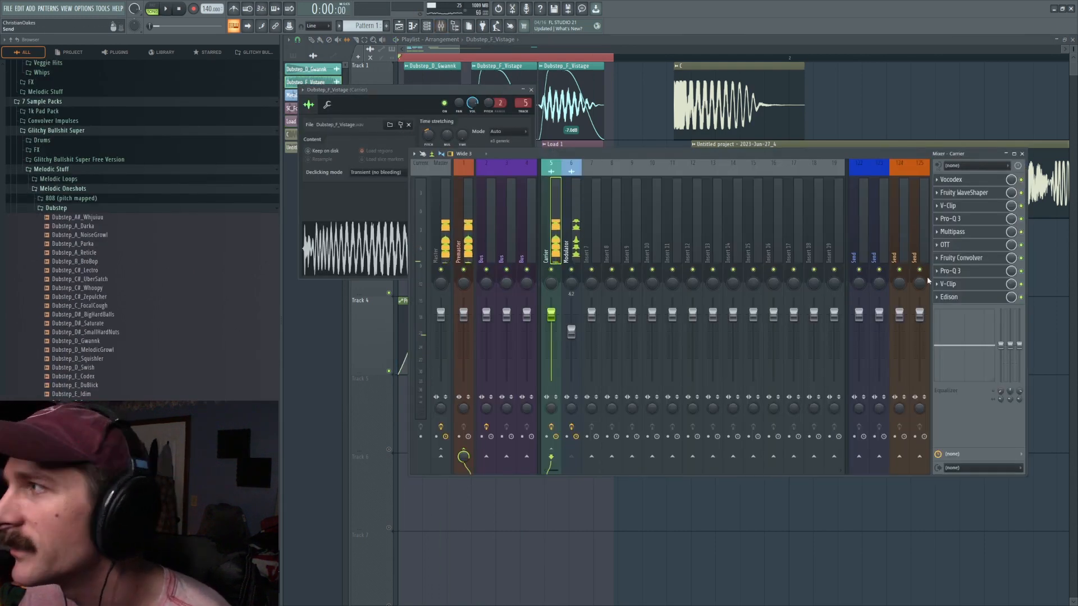
{"action": "left_click", "coordinate": [959, 300]}
{"action": "left_click", "coordinate": [393, 127]}
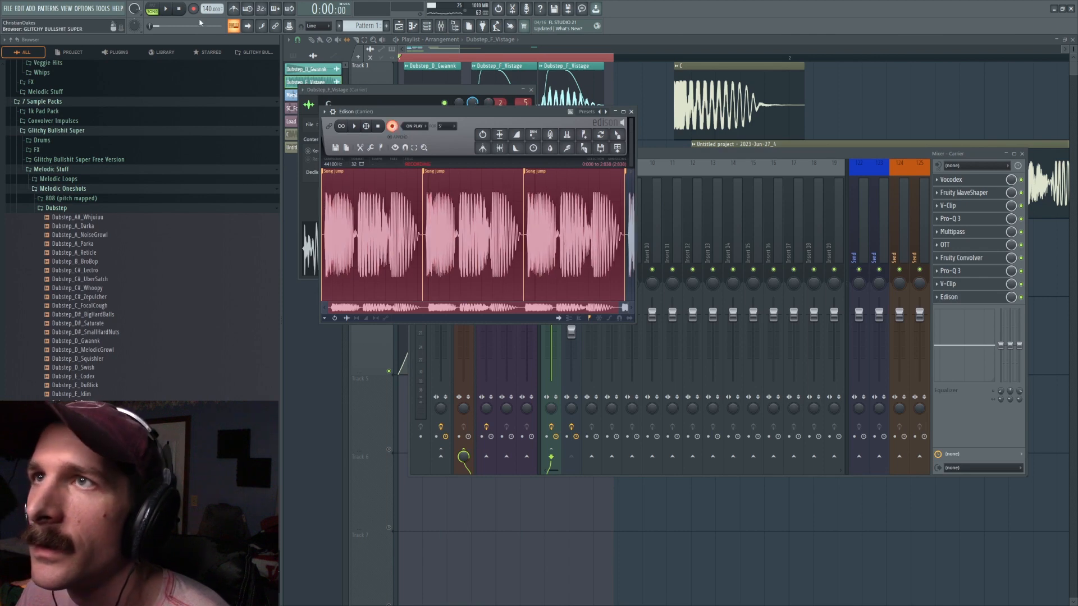
{"action": "key", "text": "ctrl+n"}
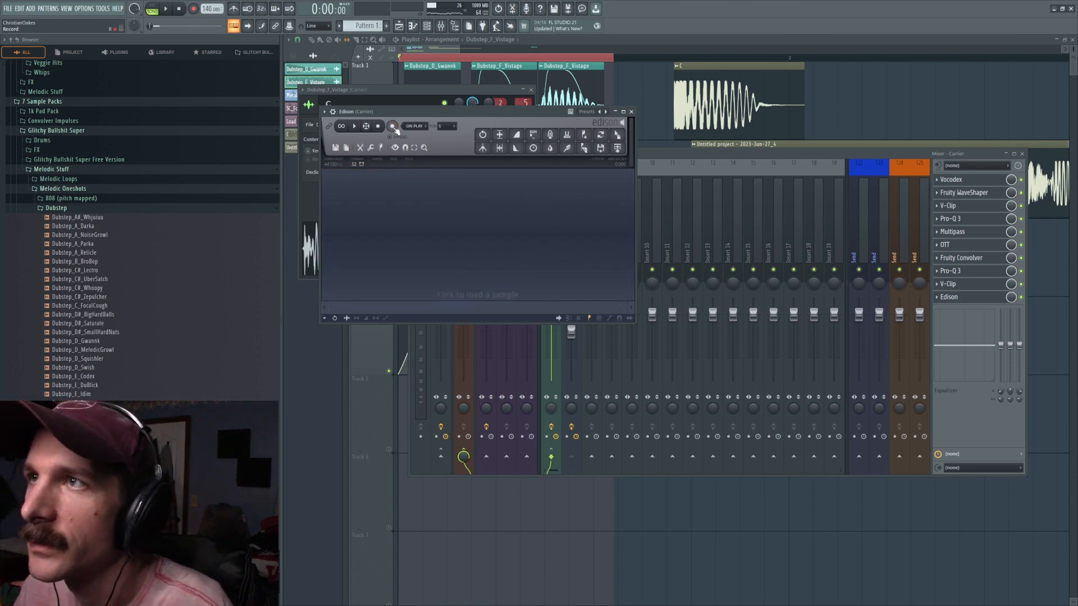
Record the loop into Edison and place the take on Track 1 after the C clip.
{"action": "left_click", "coordinate": [974, 258]}
{"action": "left_click", "coordinate": [975, 258]}
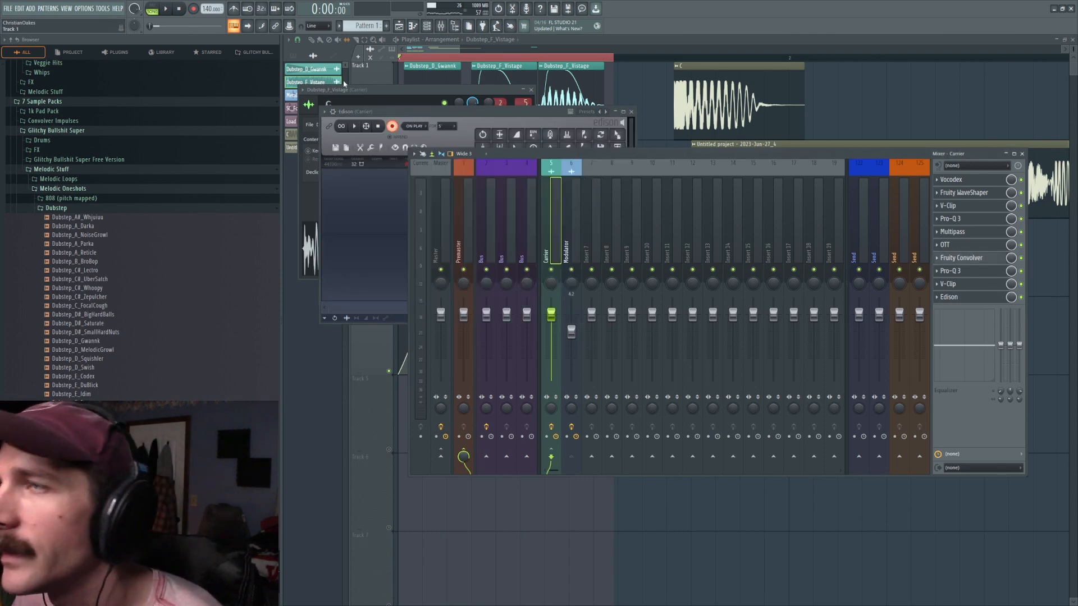
{"action": "left_click", "coordinate": [386, 115]}
{"action": "left_click", "coordinate": [167, 9]}
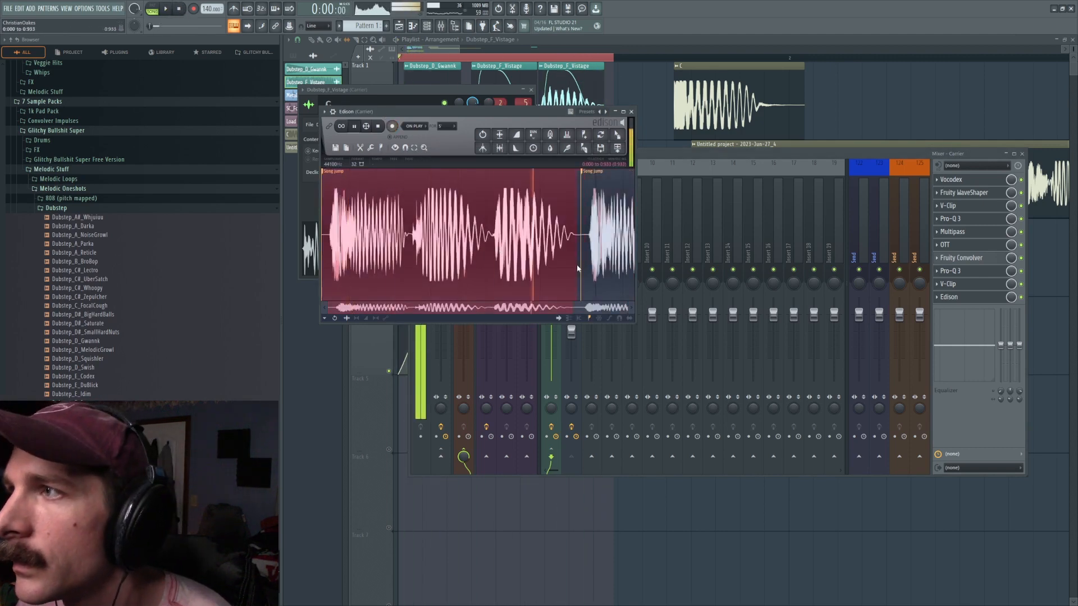
{"action": "left_click_drag", "start_coordinate": [617, 135], "coordinate": [831, 95]}
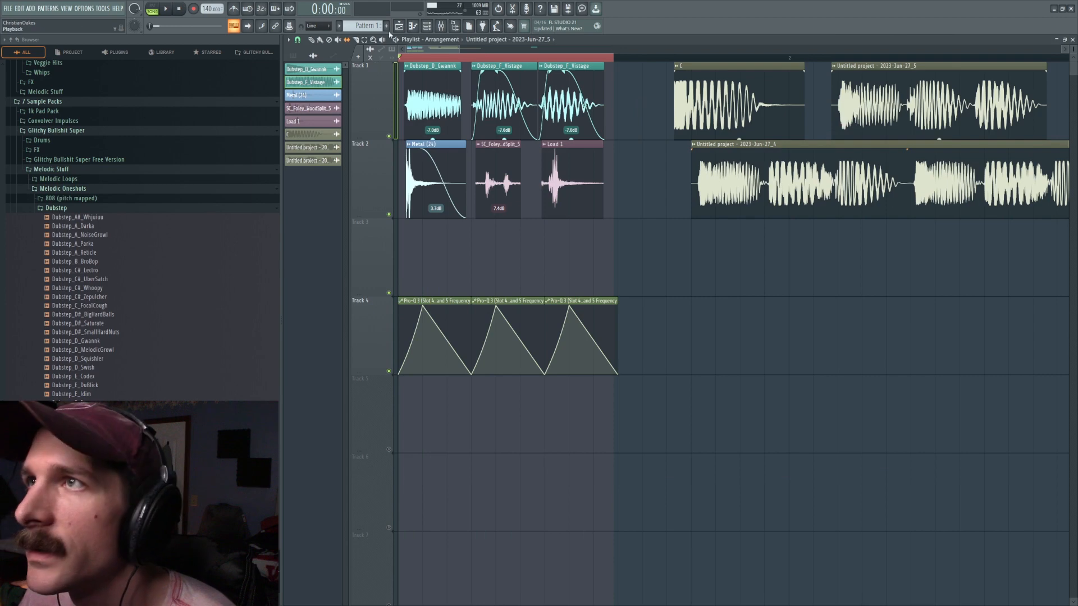
Rename the recording on Track 2 as "D ish" and the new recording on Track 1 as "D".
{"action": "left_click", "coordinate": [694, 146]}
{"action": "left_click", "coordinate": [725, 185]}
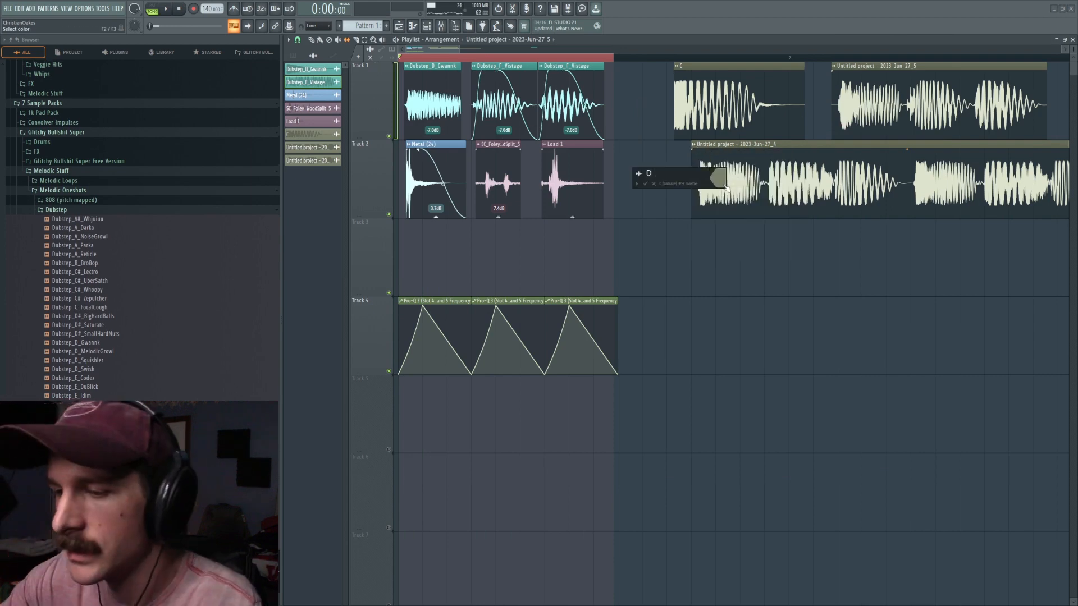
{"action": "left_click", "coordinate": [844, 67]}
{"action": "left_click", "coordinate": [856, 108]}
{"action": "type", "text": "D"}
{"action": "key", "text": "Return"}
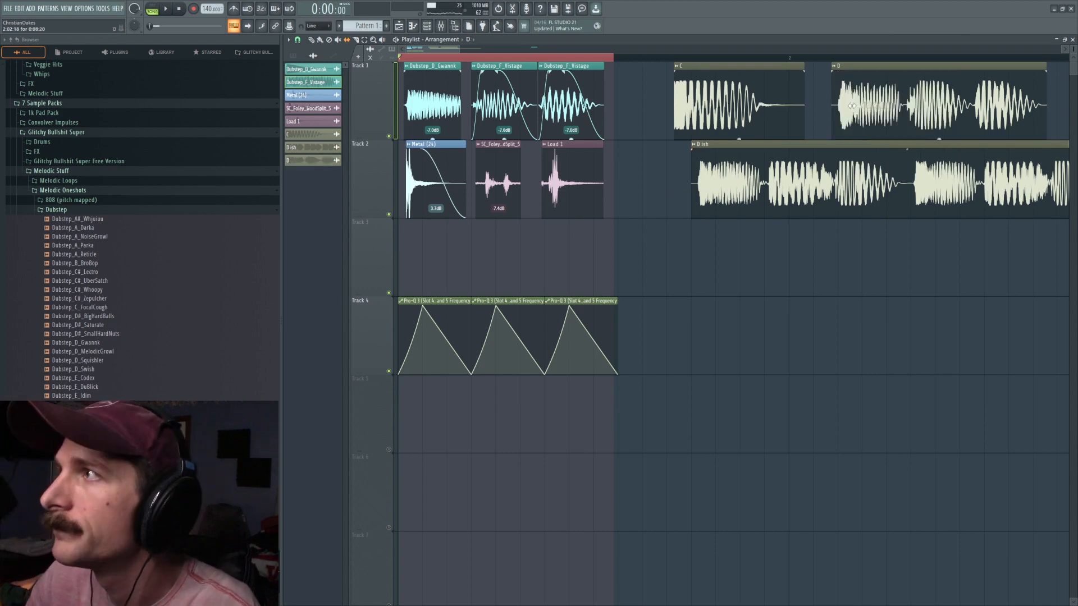
Replace the Dubstep_D_Gwannk sample on Track 1 with Dubstep_E_Sklerb and audition the loop.
{"action": "double_click", "coordinate": [412, 84]}
{"action": "left_click", "coordinate": [435, 159]}
{"action": "scroll", "coordinate": [92, 308], "scroll_direction": "down", "scroll_amount": 5}
{"action": "left_click", "coordinate": [84, 325]}
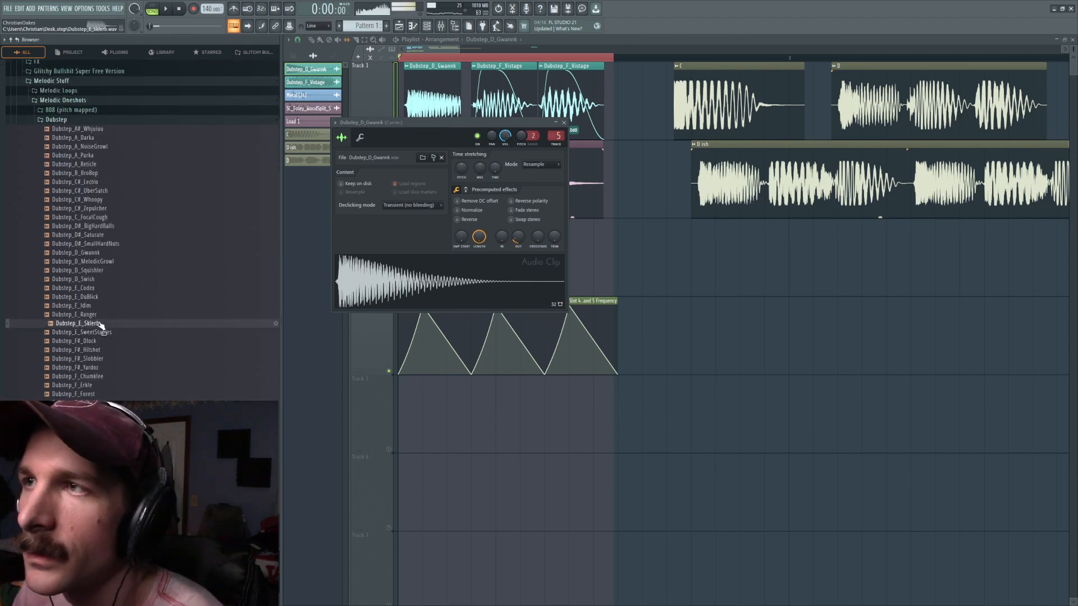
{"action": "left_click_drag", "start_coordinate": [101, 326], "coordinate": [409, 275]}
{"action": "key", "text": "Escape"}
{"action": "double_click", "coordinate": [445, 73]}
{"action": "left_click", "coordinate": [546, 244]}
{"action": "key", "text": "Escape"}
{"action": "key", "text": "space"}
{"action": "key", "text": "space"}
{"action": "key", "text": "space"}
Delete the first Dubstep_F_Vistage clip on Track 1, keeping the second one.
{"action": "left_click", "coordinate": [313, 40]}
{"action": "key", "text": "space"}
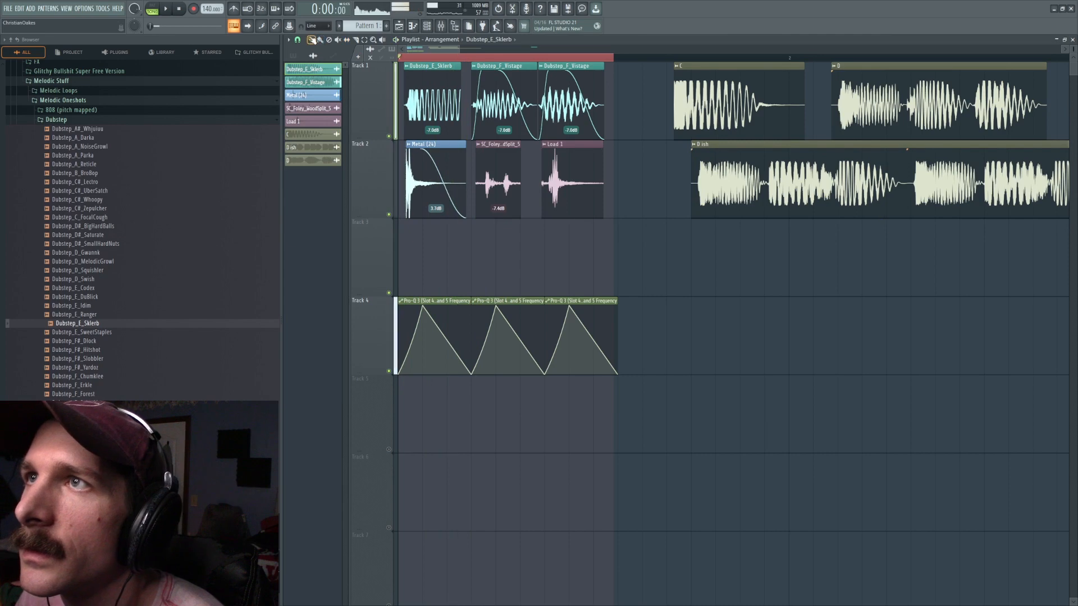
{"action": "right_click", "coordinate": [498, 71]}
{"action": "right_click", "coordinate": [571, 71]}
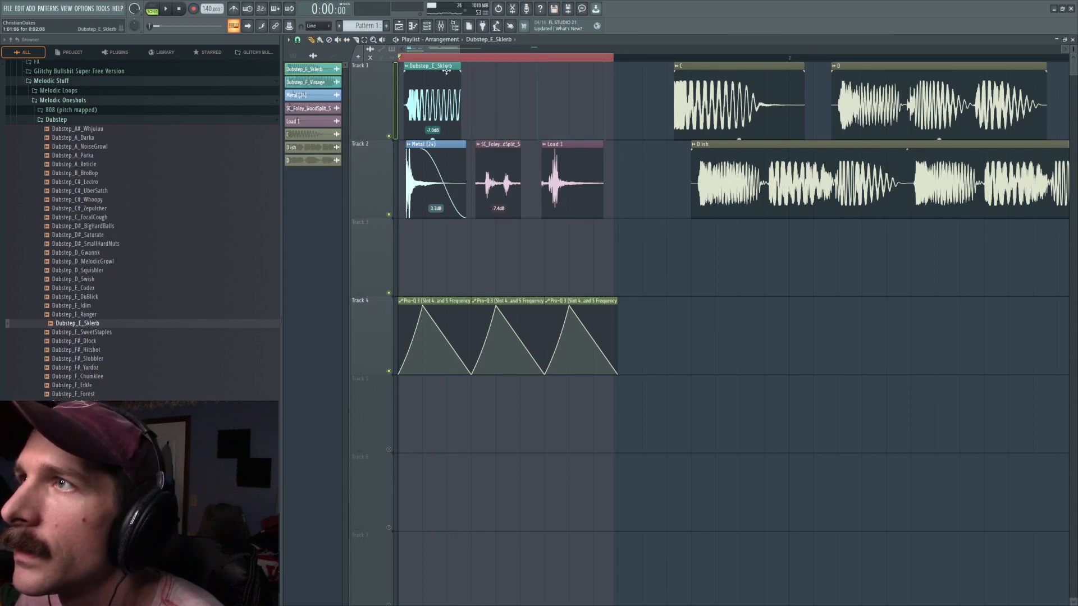
{"action": "key", "text": "ctrl+z"}
Open the remaining Dubstep_F_Vistage clip's sample settings and browse to the 2 Melodic folder inside Created Sounds.
{"action": "double_click", "coordinate": [566, 72]}
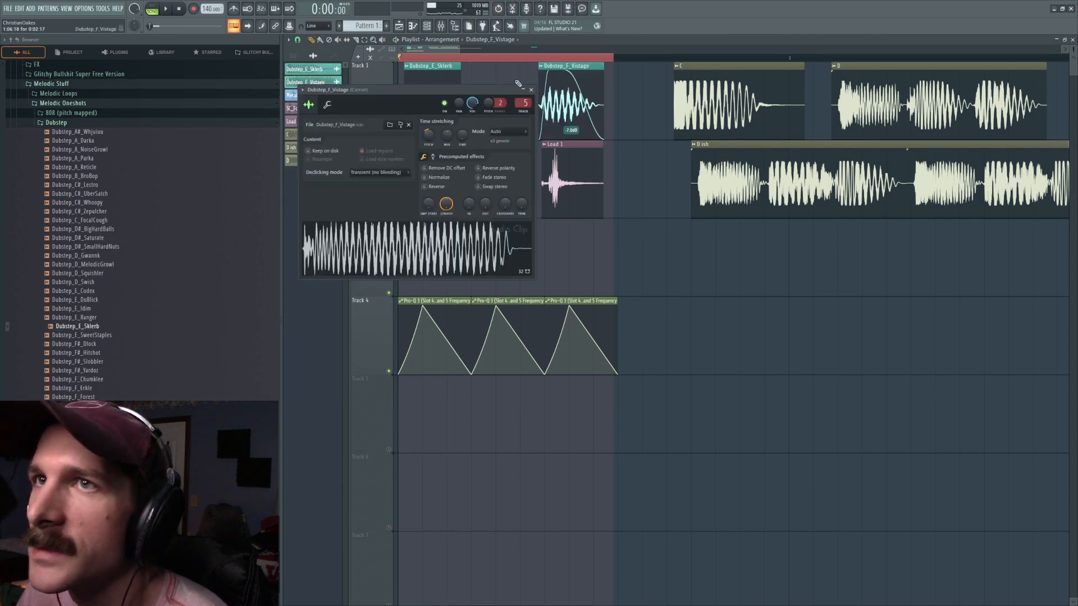
{"action": "left_click", "coordinate": [70, 107]}
{"action": "scroll", "coordinate": [59, 228], "scroll_direction": "up", "scroll_amount": 12}
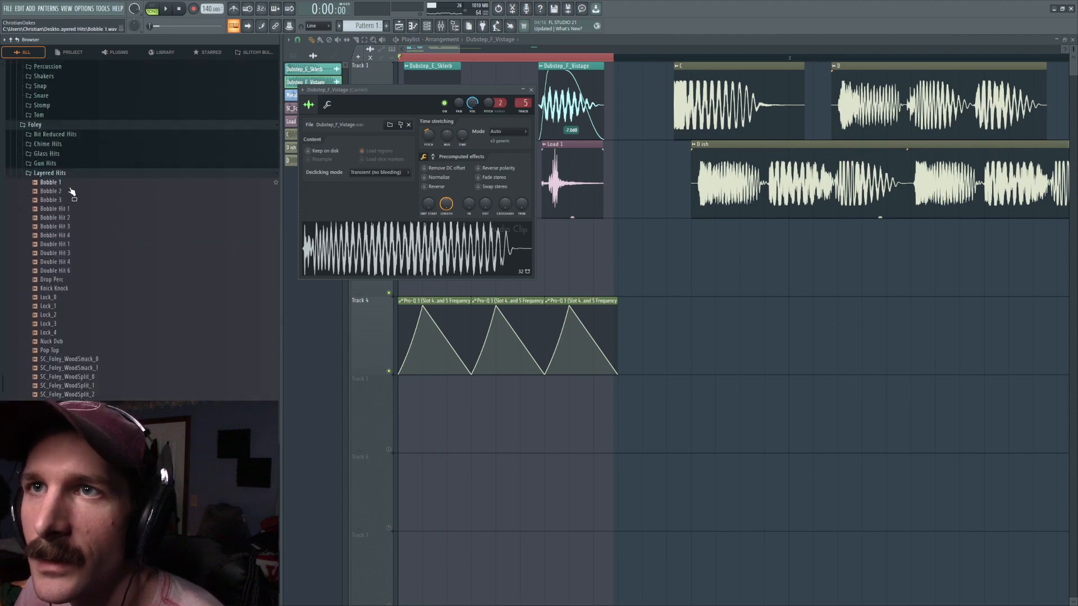
{"action": "scroll", "coordinate": [71, 168], "scroll_direction": "up", "scroll_amount": 8}
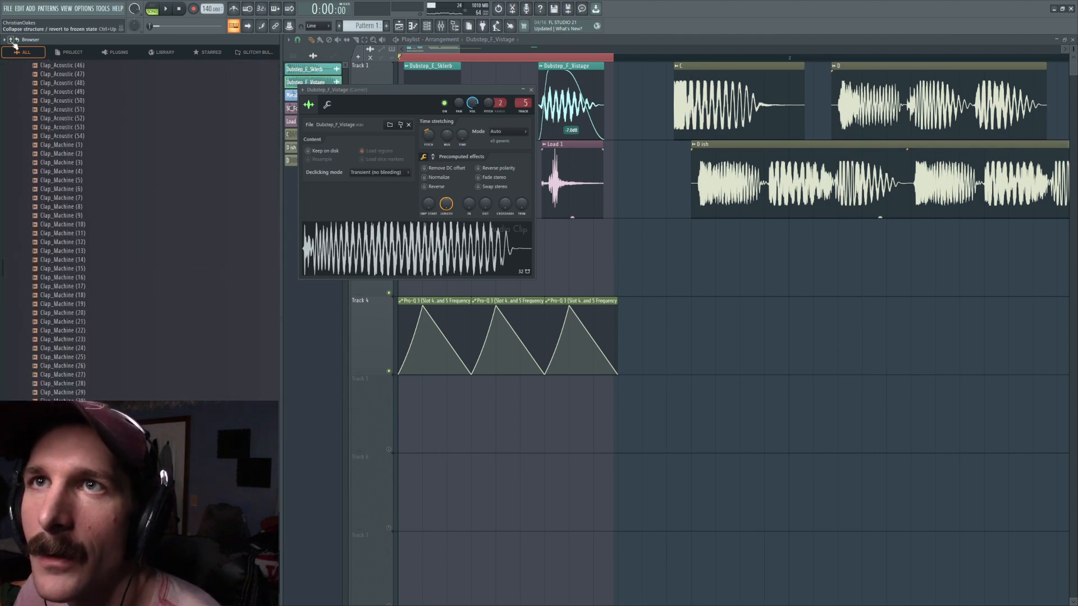
{"action": "left_click", "coordinate": [10, 39]}
{"action": "left_click", "coordinate": [37, 169]}
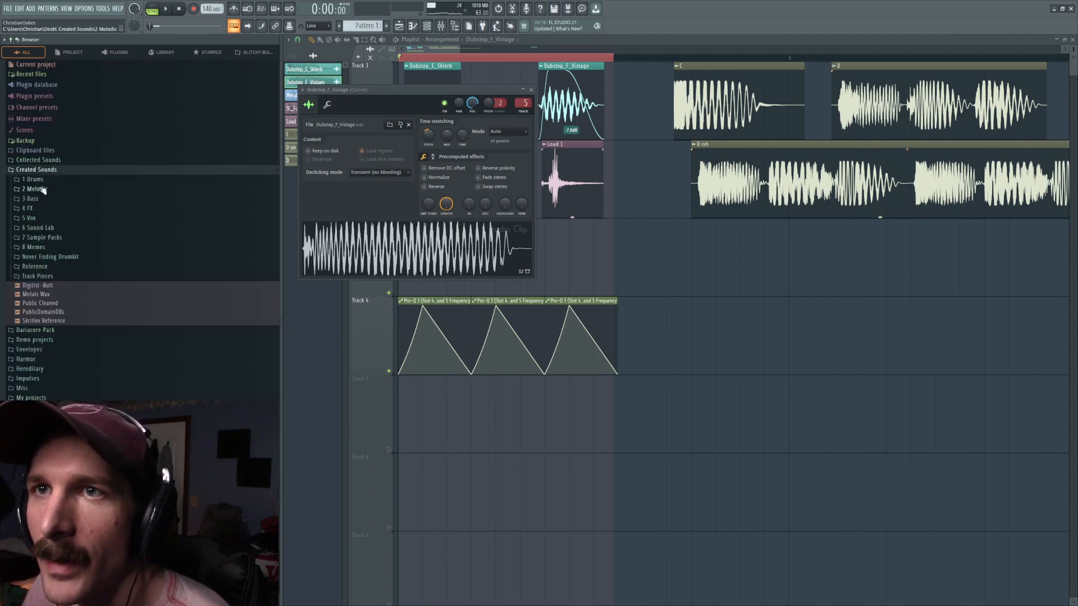
{"action": "left_click", "coordinate": [37, 190]}
{"action": "left_click", "coordinate": [50, 202]}
{"action": "left_click", "coordinate": [50, 202]}
{"action": "left_click", "coordinate": [50, 203]}
{"action": "left_click", "coordinate": [50, 202]}
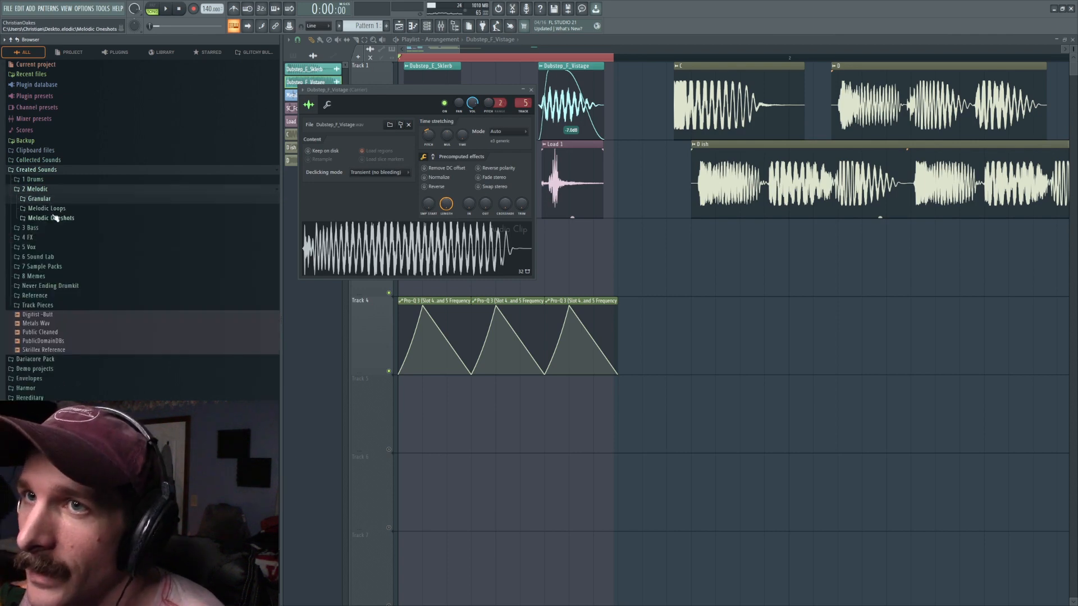
Replace the Dubstep_F_Vistage sample with E_Taavi from the Granular folder and close the sample settings.
{"action": "left_click", "coordinate": [57, 219]}
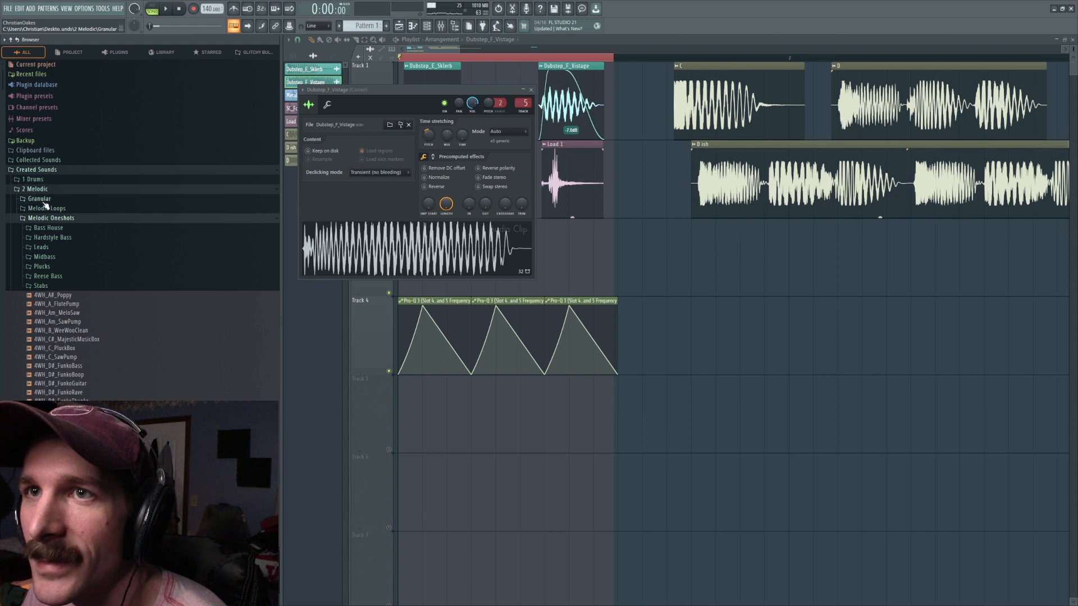
{"action": "left_click", "coordinate": [45, 201]}
{"action": "left_click", "coordinate": [57, 263]}
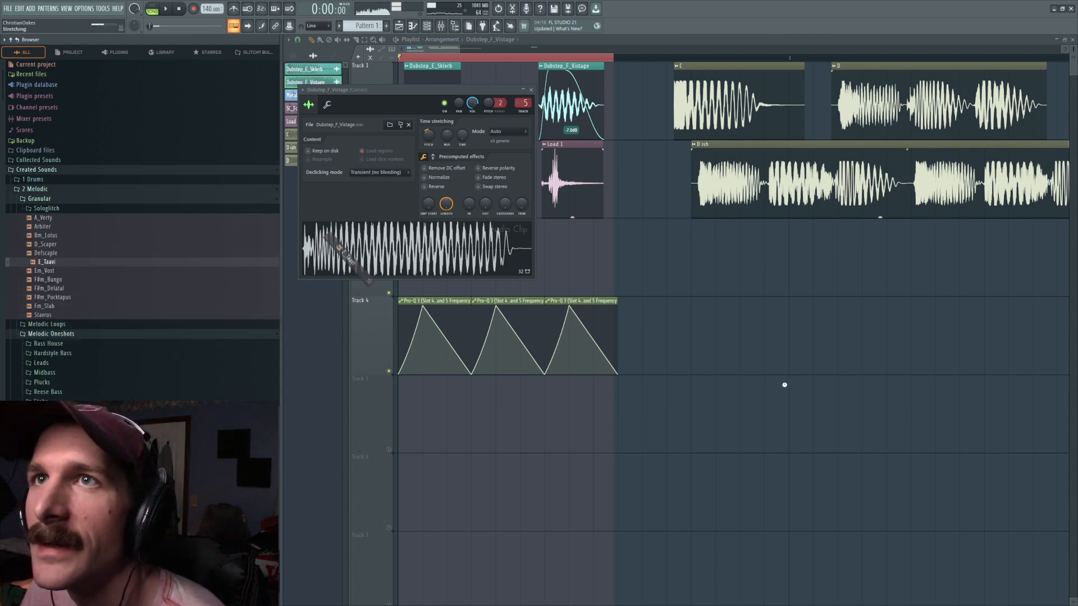
{"action": "left_click_drag", "start_coordinate": [340, 247], "coordinate": [348, 250]}
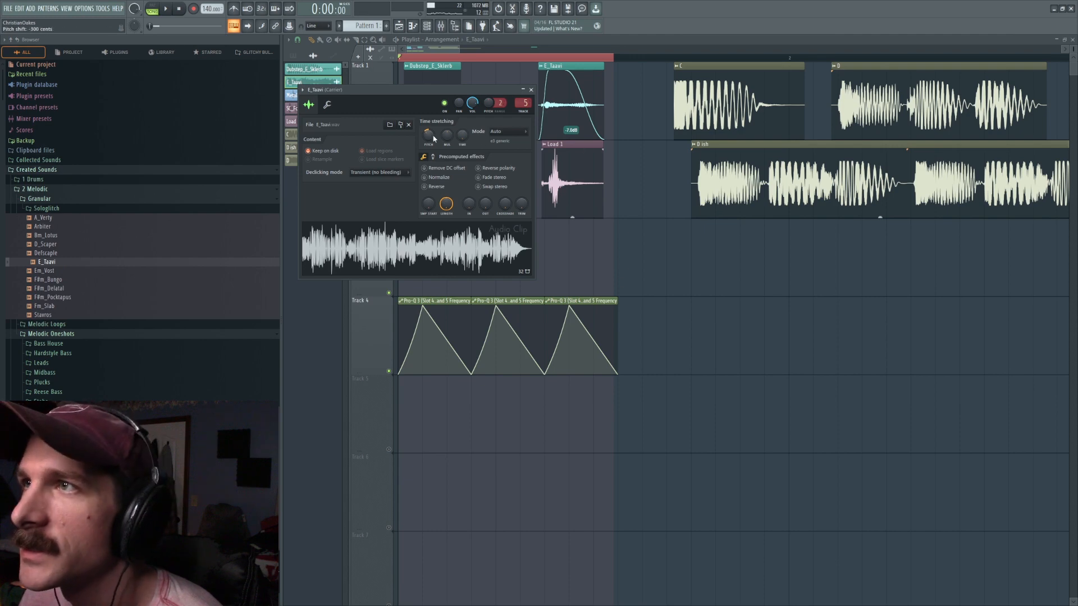
{"action": "key", "text": "Escape"}
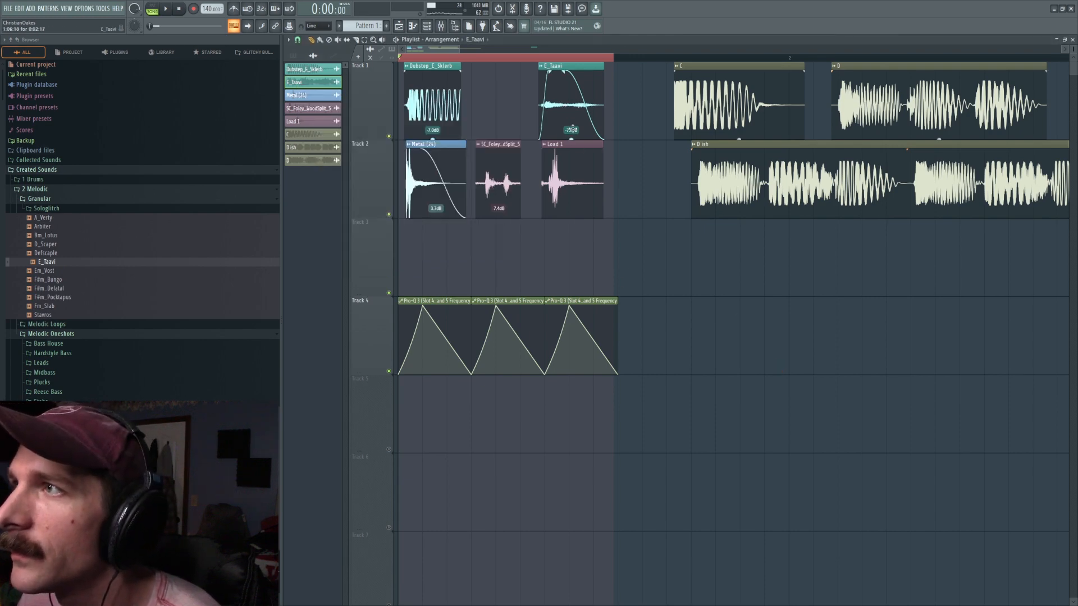
Reset the E_Taavi clip's volume, extend its start back over the second hit and split it into two clips on Track 1.
{"action": "left_click", "coordinate": [586, 142]}
{"action": "key", "text": "space"}
{"action": "left_click_drag", "start_coordinate": [534, 65], "coordinate": [465, 66]}
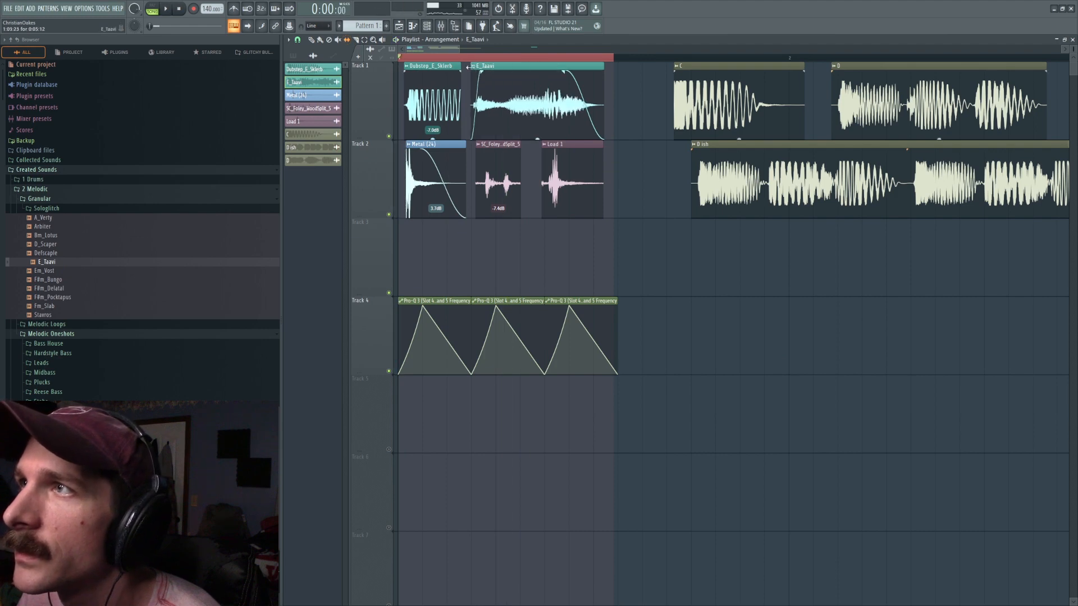
{"action": "scroll", "coordinate": [558, 61], "scroll_direction": "down", "scroll_amount": 3}
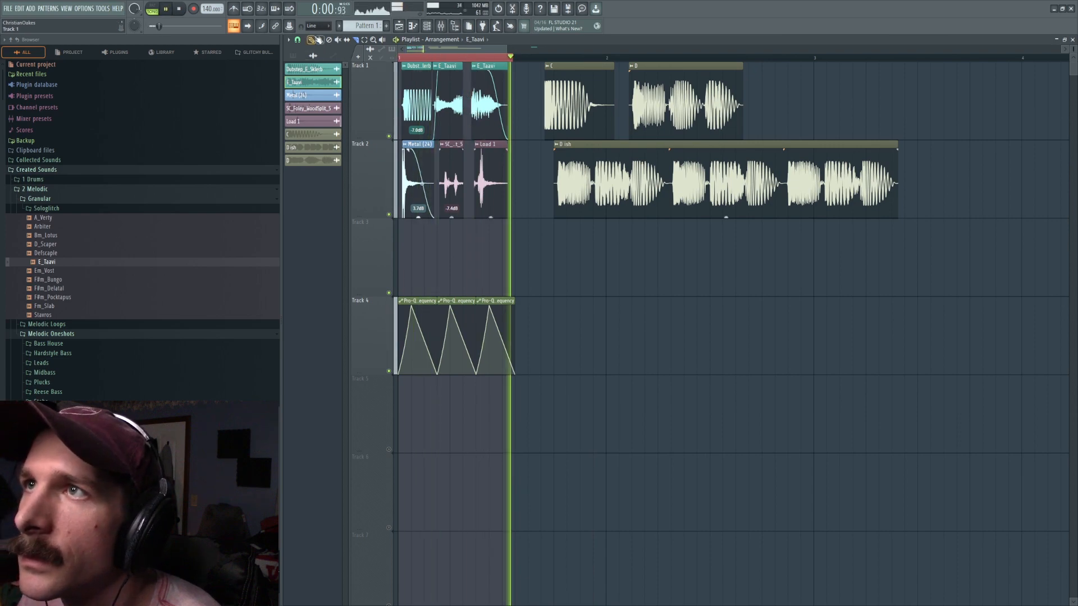
{"action": "scroll", "coordinate": [440, 73], "scroll_direction": "up", "scroll_amount": 3}
Shift the audio inside the first E_Taavi clip on Track 1, lengthen its end and fade it out while auditioning.
{"action": "key", "text": "s"}
{"action": "key", "text": "space"}
{"action": "key", "text": "space"}
{"action": "left_click_drag", "start_coordinate": [459, 108], "coordinate": [524, 111]}
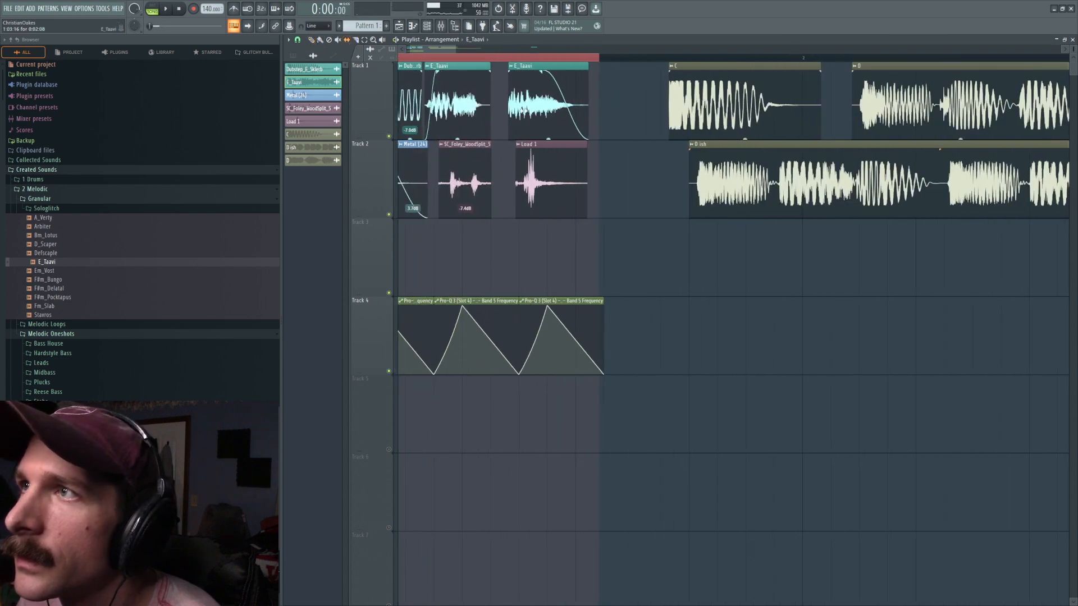
{"action": "key", "text": "space"}
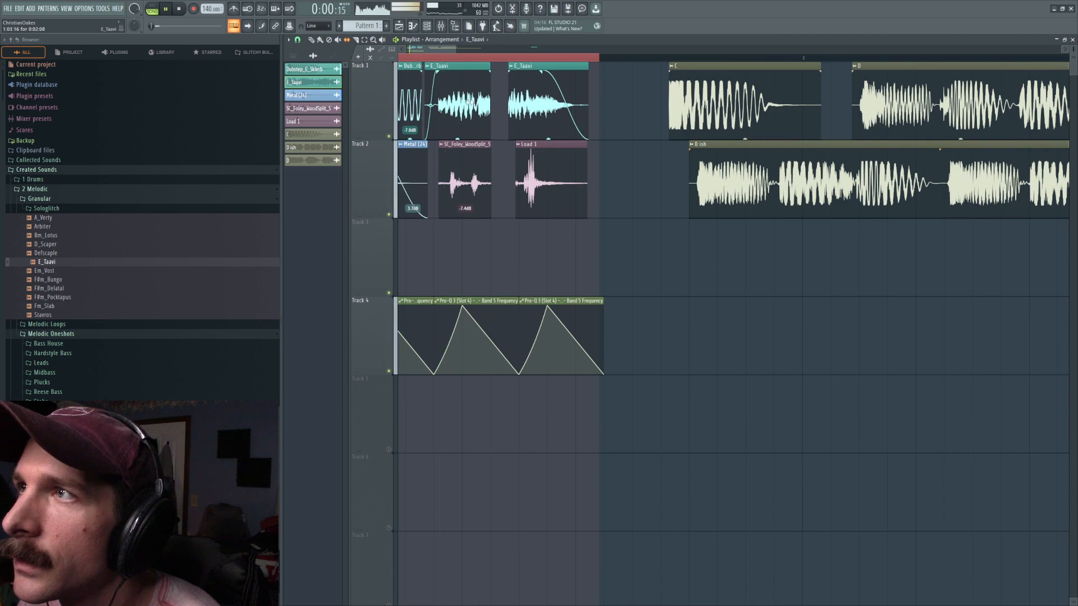
{"action": "key", "text": "space"}
{"action": "key", "text": "space"}
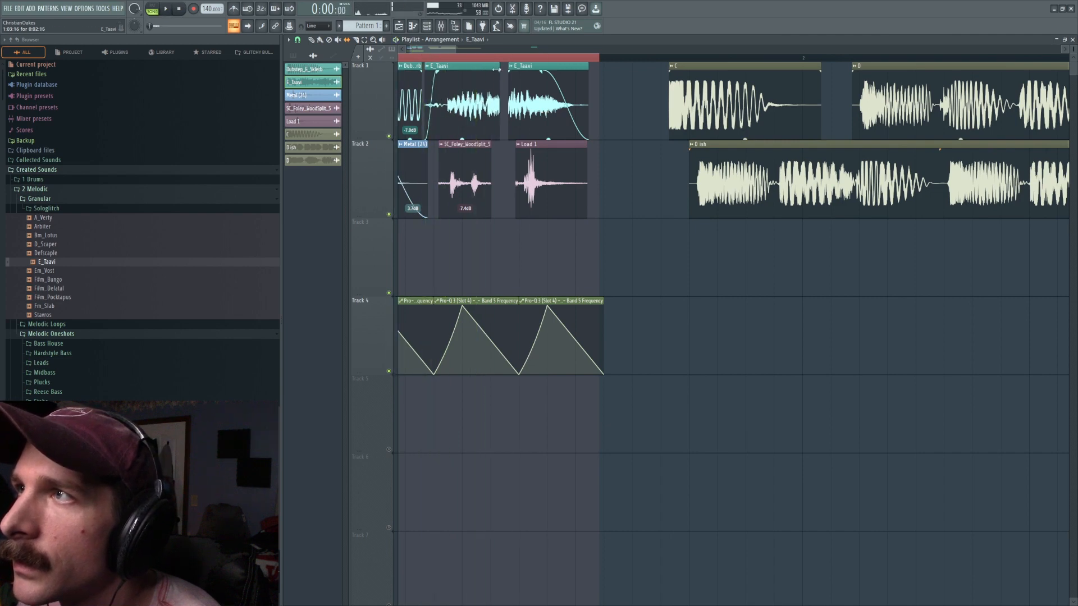
{"action": "key", "text": "space"}
{"action": "key", "text": "space"}
Shift the audio inside the second E_Taavi clip on Track 1 while auditioning and check the levels in the mixer.
{"action": "key", "text": "space"}
{"action": "key", "text": "space"}
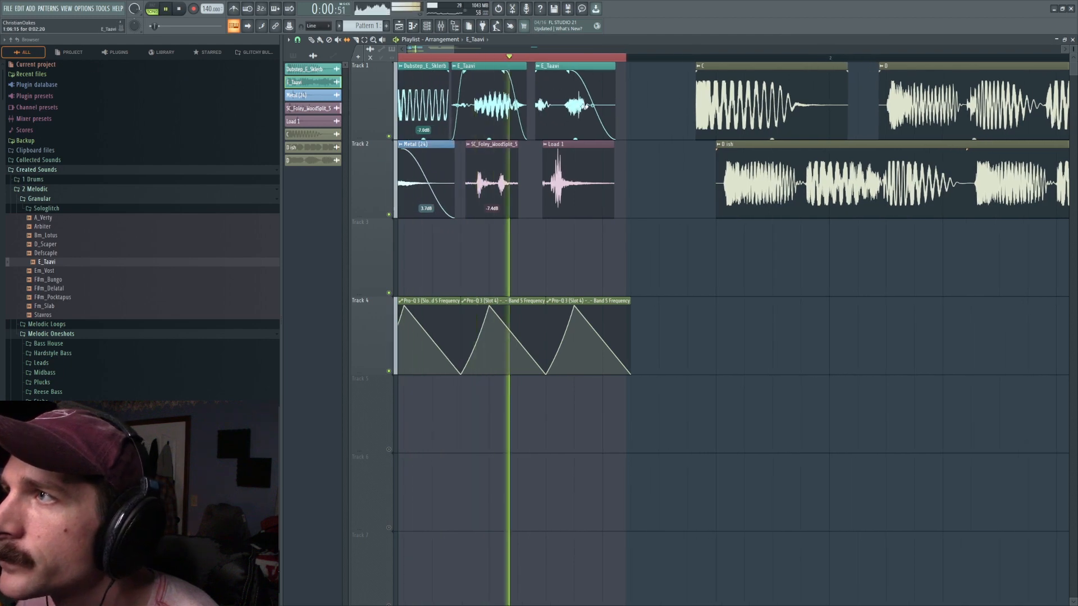
{"action": "left_click_drag", "start_coordinate": [547, 109], "coordinate": [508, 100]}
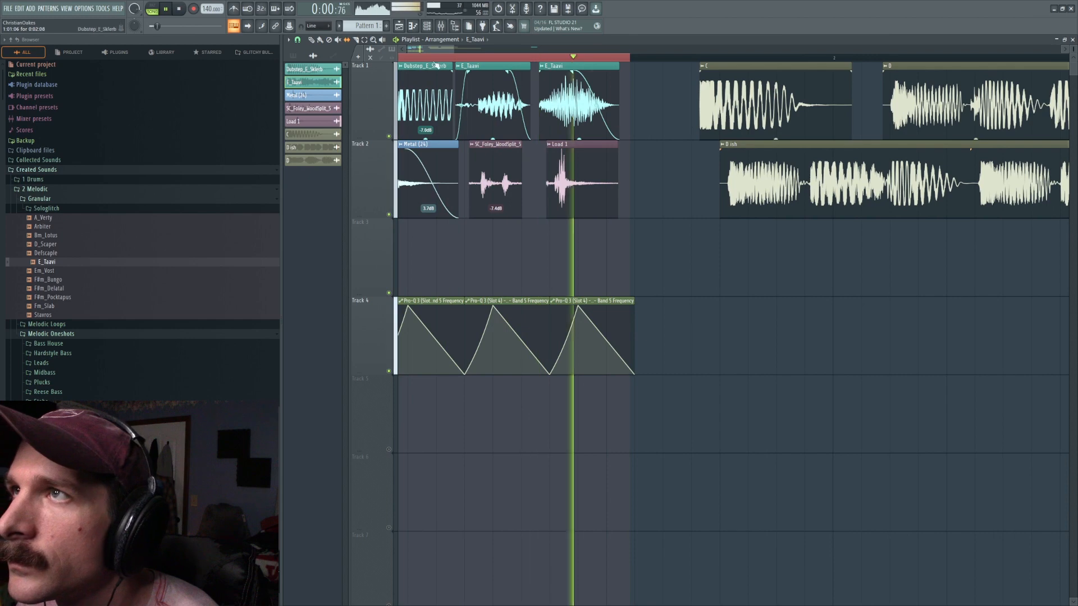
{"action": "left_click_drag", "start_coordinate": [553, 98], "coordinate": [421, 52]}
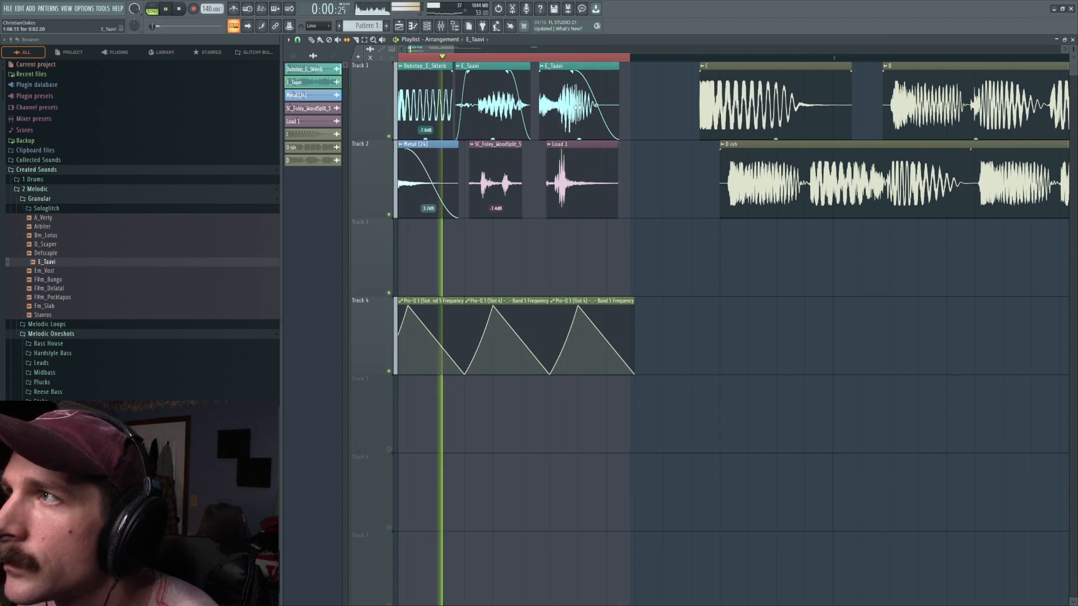
{"action": "left_click", "coordinate": [440, 26]}
{"action": "key", "text": "space"}
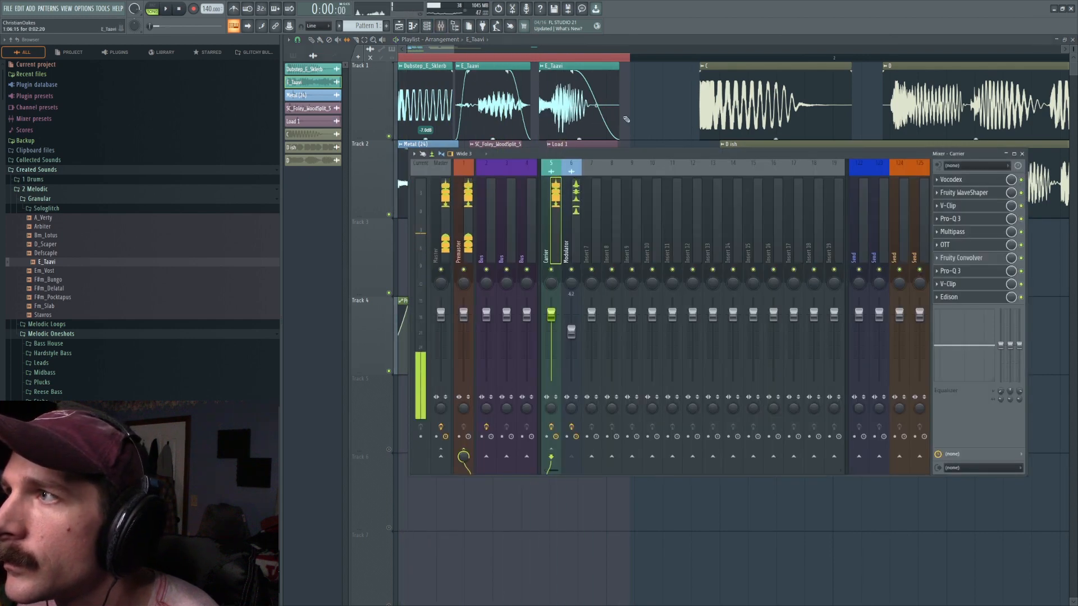
Replace the Load 1 sample on Track 2 with Lid 1 from the Glass Hits folder.
{"action": "left_click", "coordinate": [577, 144]}
{"action": "double_click", "coordinate": [575, 153]}
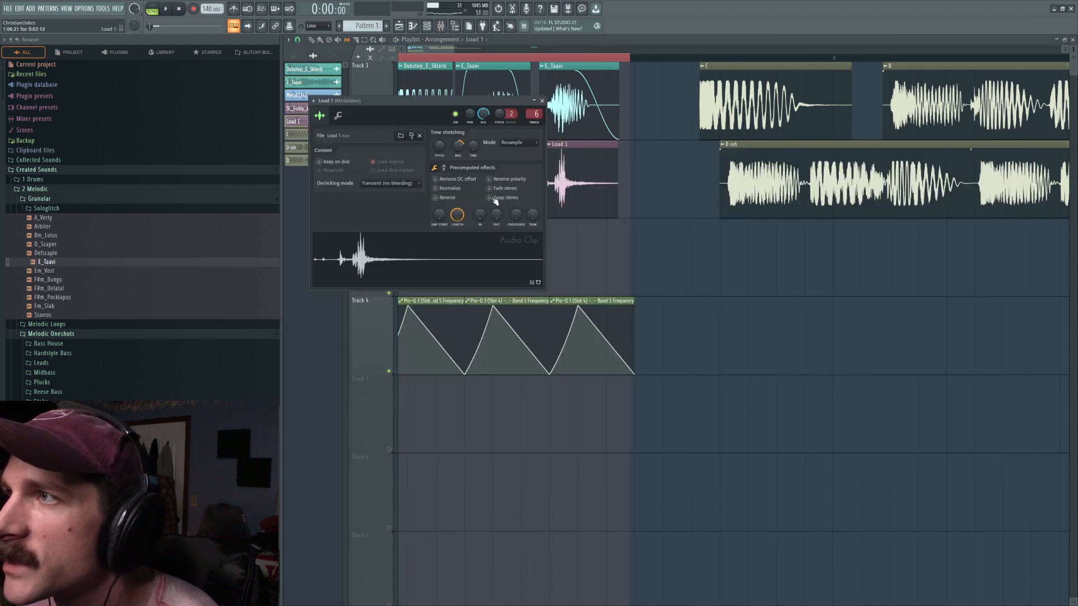
{"action": "left_click", "coordinate": [414, 137]}
{"action": "scroll", "coordinate": [56, 169], "scroll_direction": "up", "scroll_amount": 5}
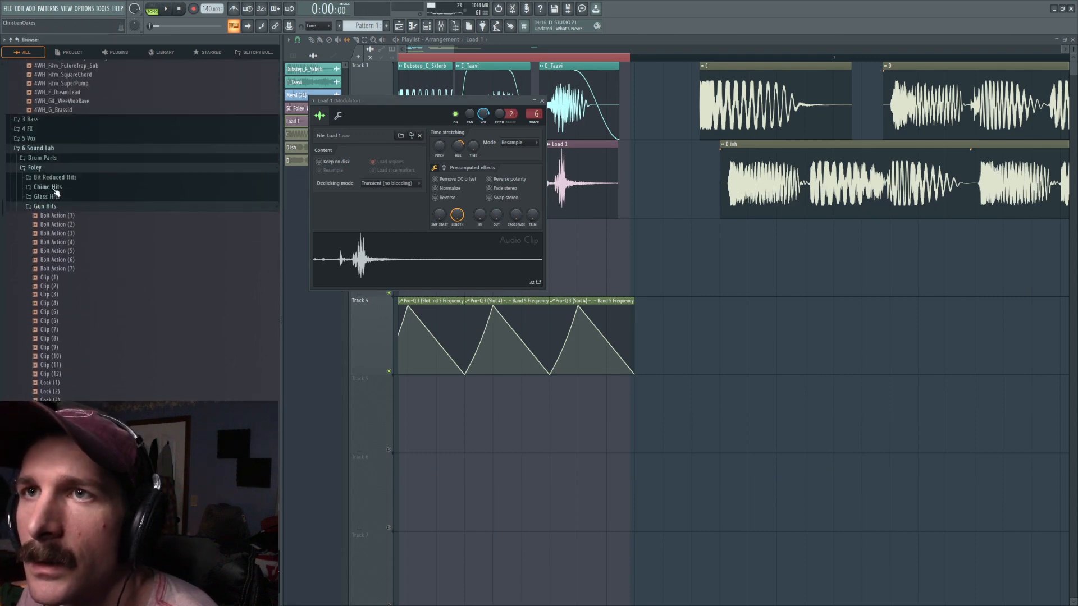
{"action": "left_click", "coordinate": [53, 209]}
{"action": "left_click", "coordinate": [56, 197]}
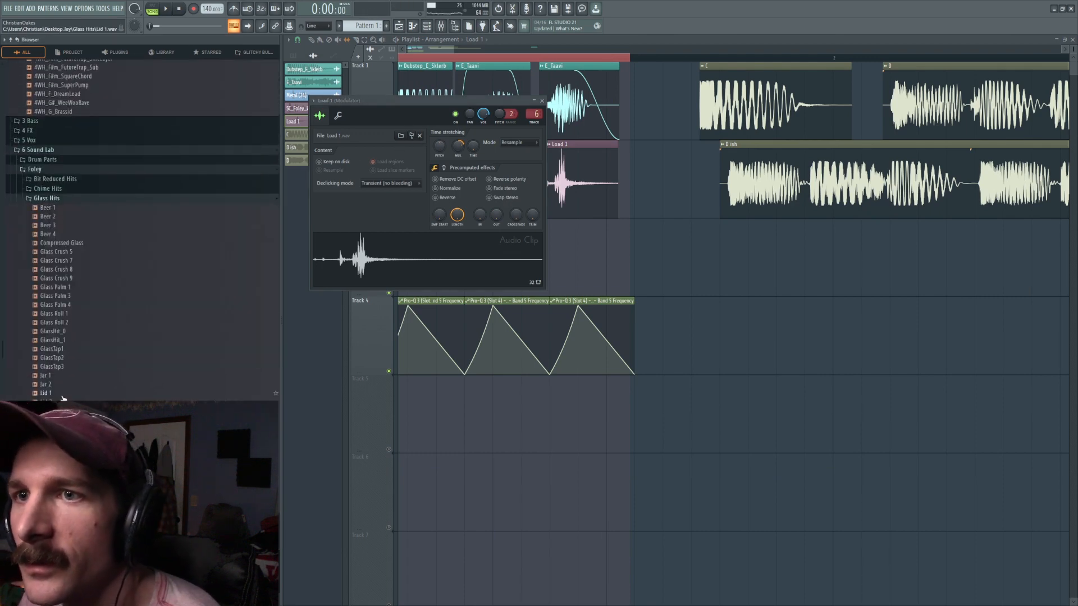
{"action": "left_click_drag", "start_coordinate": [232, 315], "coordinate": [361, 264]}
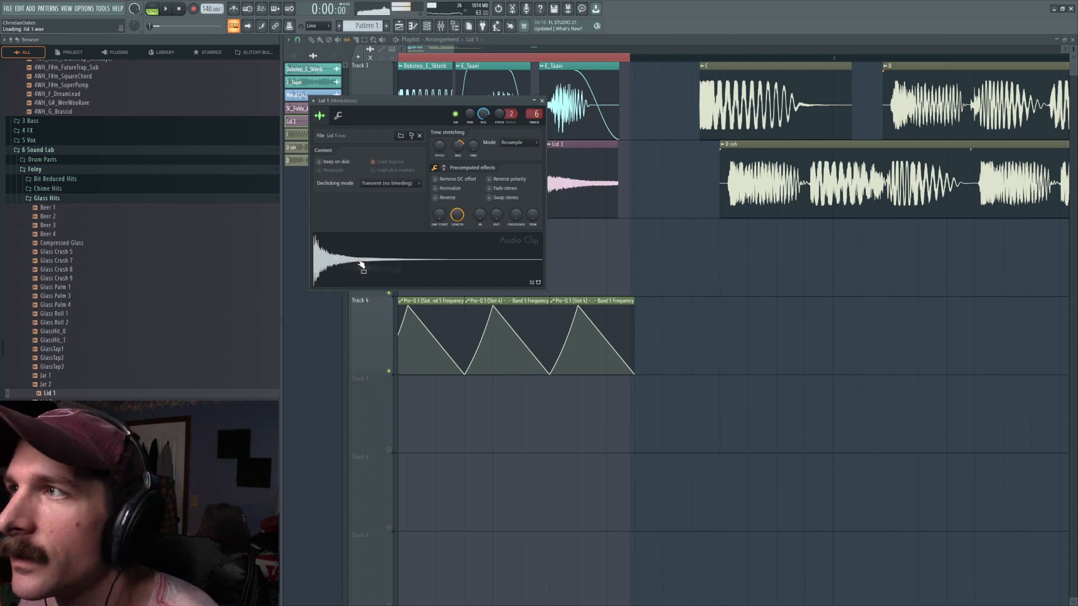
Reset the Lid 1 sample's time-stretch multiplier and return to the playlist.
{"action": "right_click", "coordinate": [459, 152]}
{"action": "left_click", "coordinate": [470, 153]}
{"action": "left_click", "coordinate": [541, 101]}
{"action": "key", "text": "ctrl+s"}
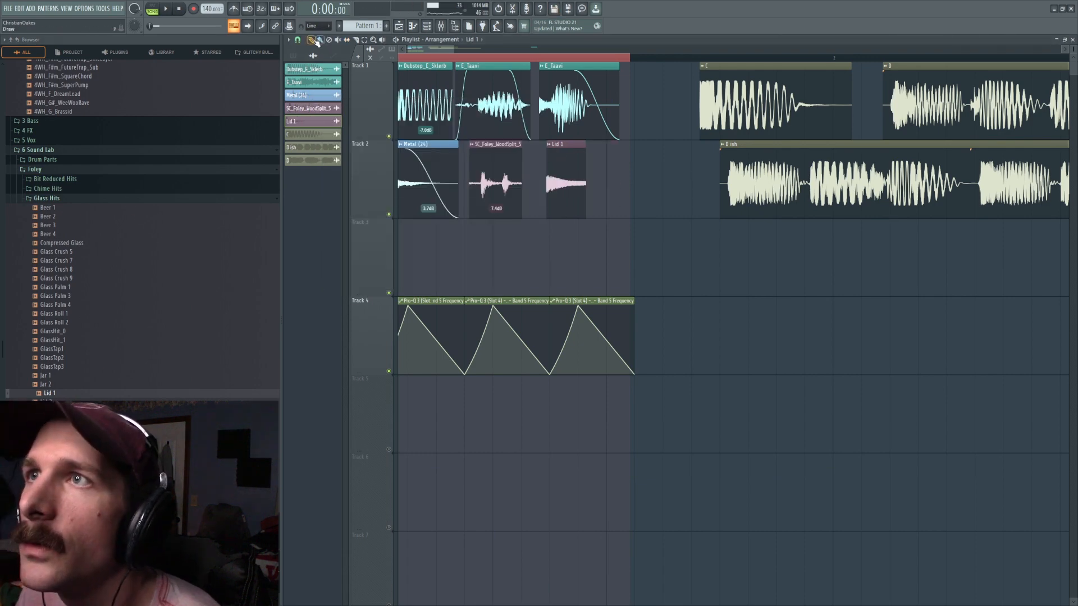
Adjust the mix amount of kHs Distortion on the Modulator track while auditioning.
{"action": "left_click", "coordinate": [447, 27]}
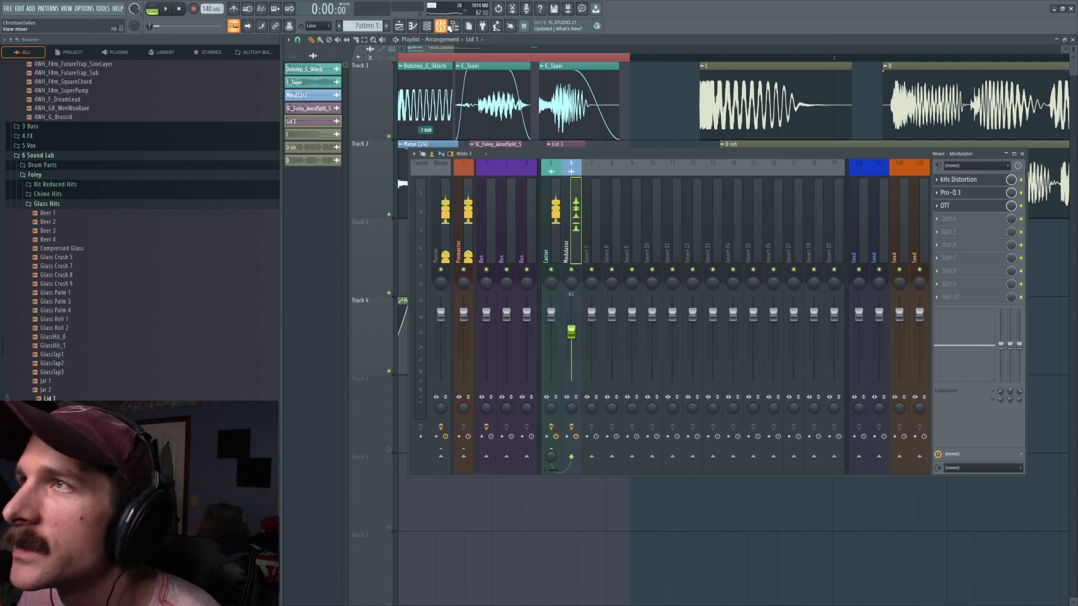
{"action": "left_click", "coordinate": [977, 179]}
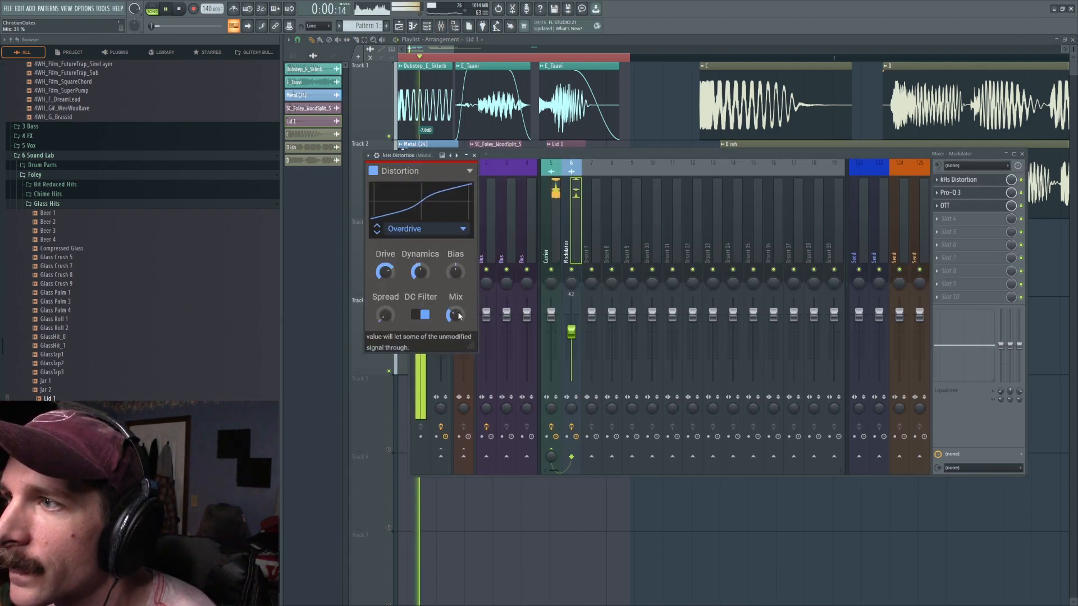
{"action": "left_click", "coordinate": [405, 207]}
Solo Track 2 and route the Modulator to the Premaster to audition the modulator clips on their own.
{"action": "right_click", "coordinate": [388, 215]}
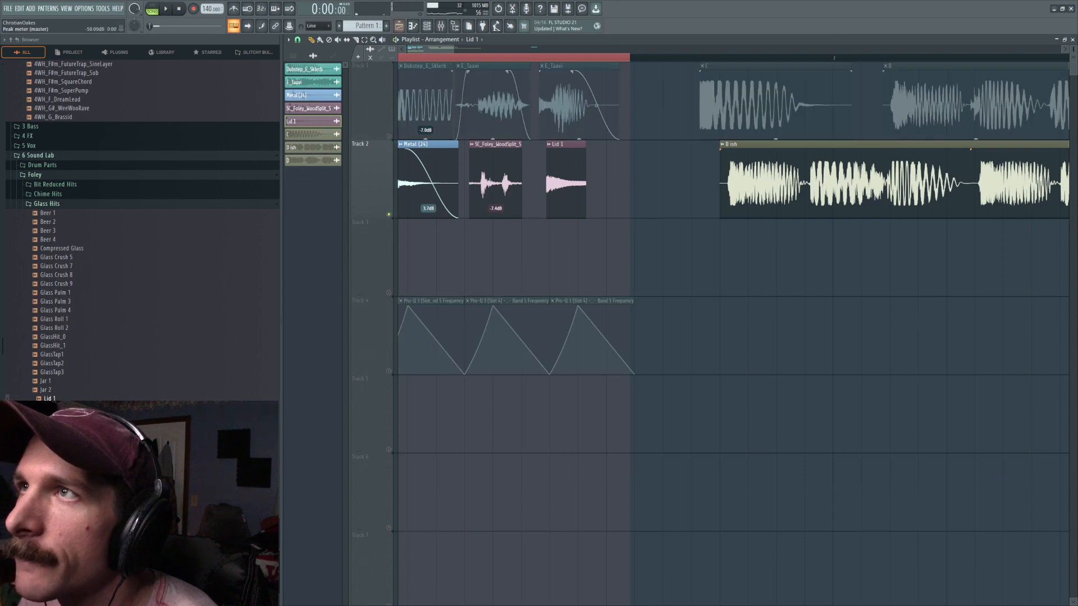
{"action": "left_click", "coordinate": [441, 27]}
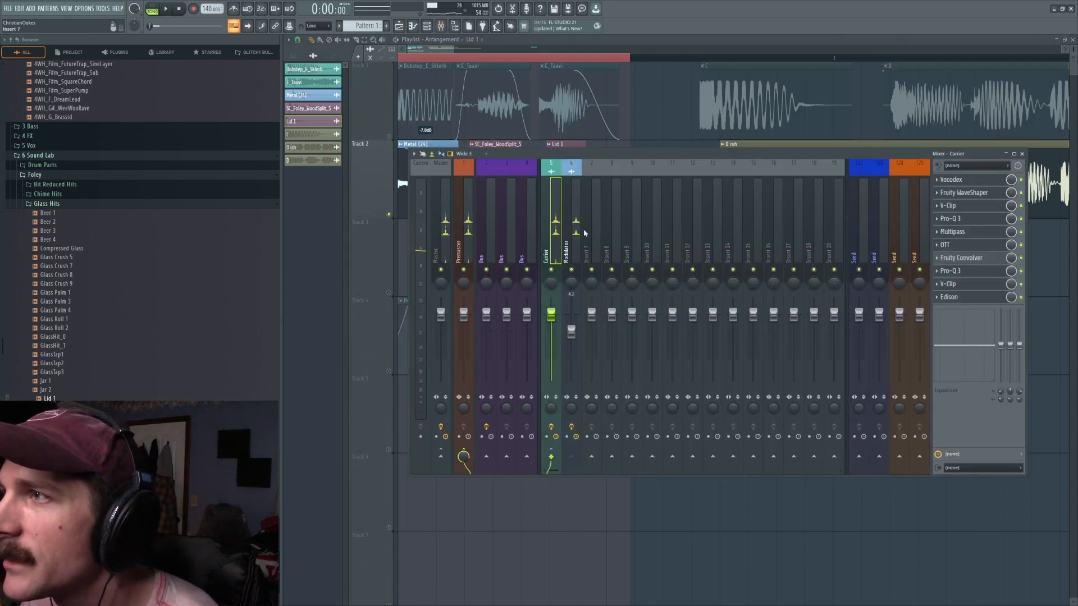
{"action": "left_click", "coordinate": [463, 458]}
{"action": "key", "text": "space"}
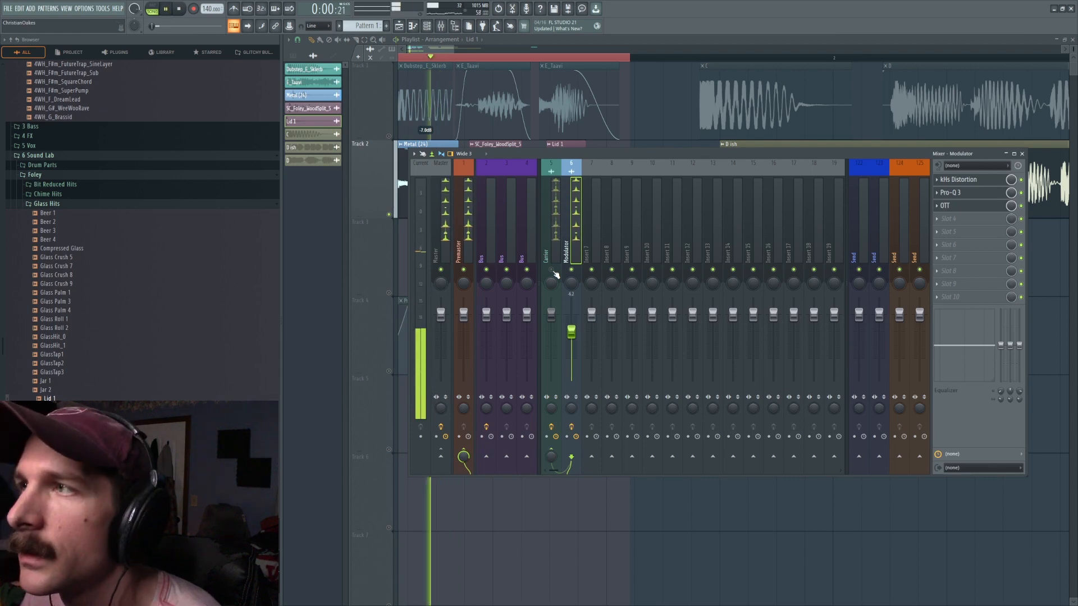
{"action": "key", "text": "space"}
{"action": "right_click", "coordinate": [637, 118]}
{"action": "key", "text": "space"}
{"action": "key", "text": "space"}
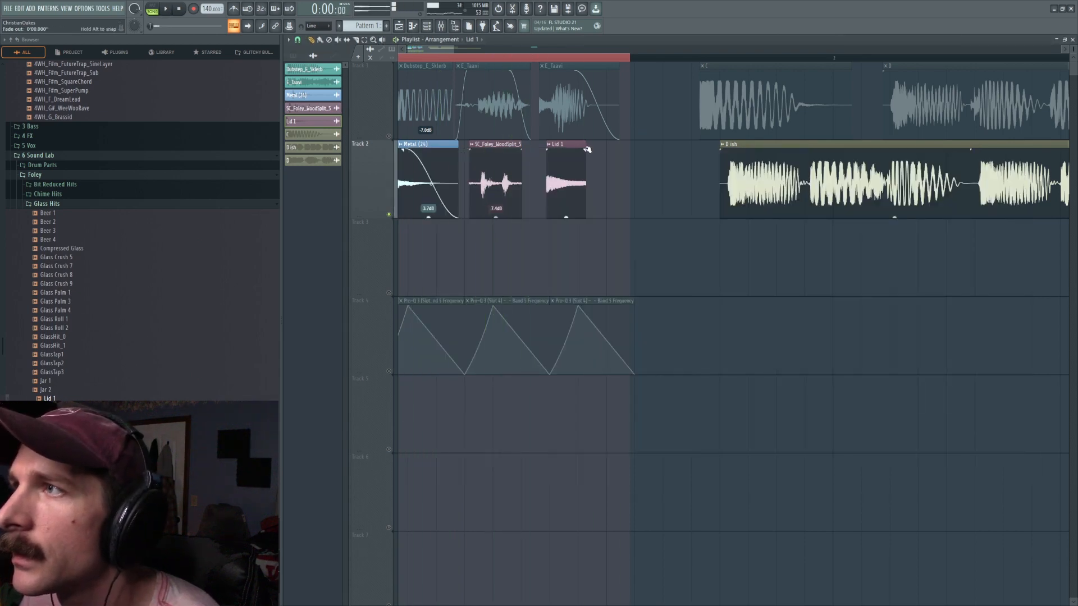
Lengthen the Lid 1 clip on Track 2 and shift its audio so it starts on the hit while auditioning.
{"action": "left_click_drag", "start_coordinate": [593, 143], "coordinate": [602, 190]}
{"action": "key", "text": "space"}
{"action": "key", "text": "space"}
{"action": "key", "text": "space"}
{"action": "left_click", "coordinate": [311, 40]}
{"action": "key", "text": "space"}
{"action": "key", "text": "space"}
{"action": "key", "text": "space"}
{"action": "key", "text": "space"}
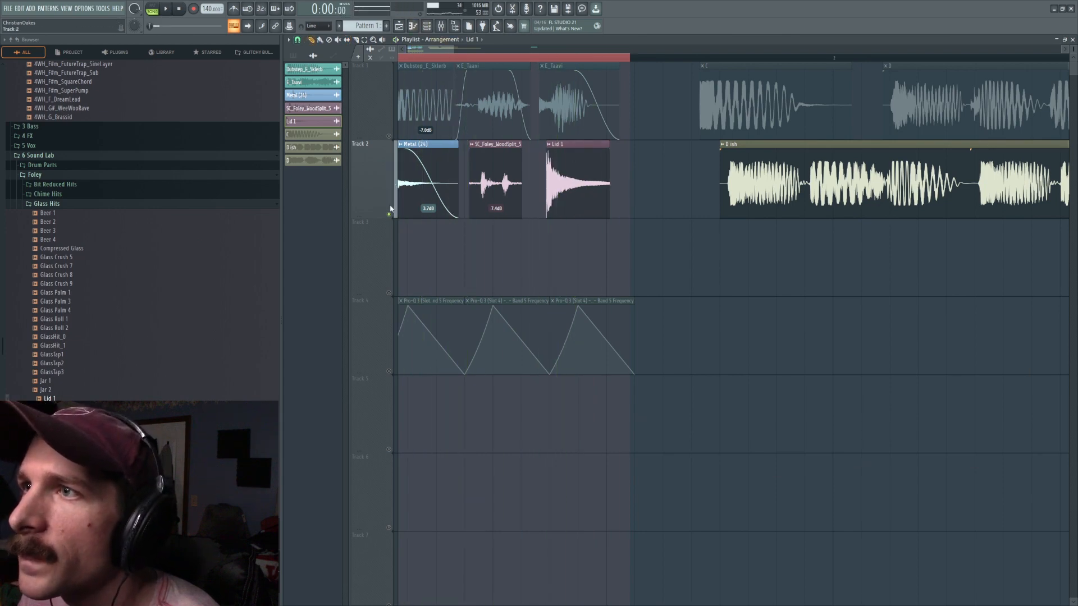
Unsolo Track 2, disconnect the Modulator from the Premaster and audition the full mix.
{"action": "right_click", "coordinate": [389, 215]}
{"action": "key", "text": "space"}
{"action": "key", "text": "space"}
{"action": "key", "text": "F9"}
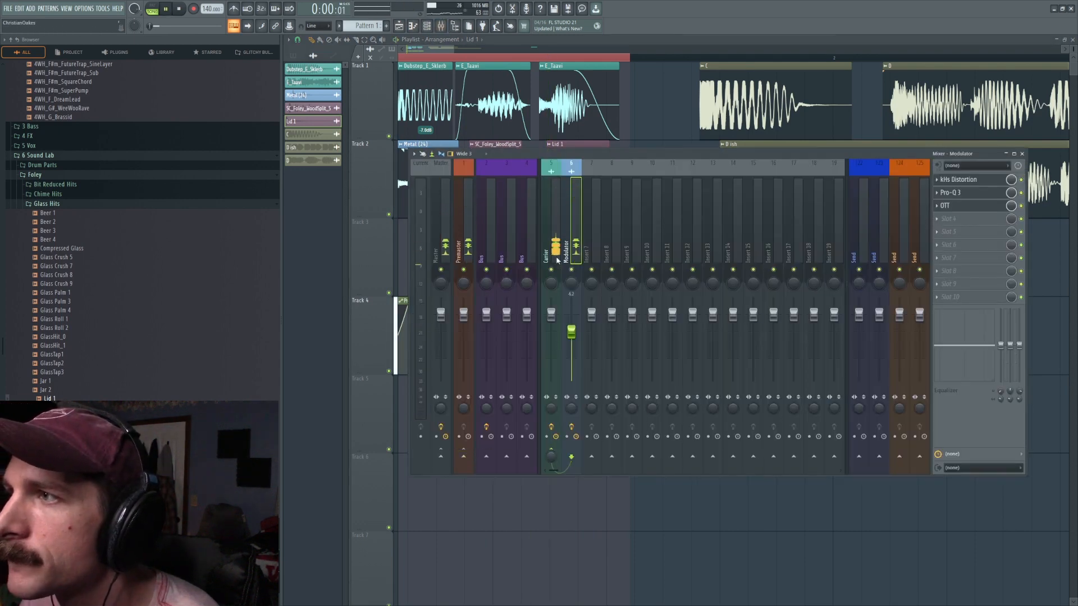
{"action": "key", "text": "space"}
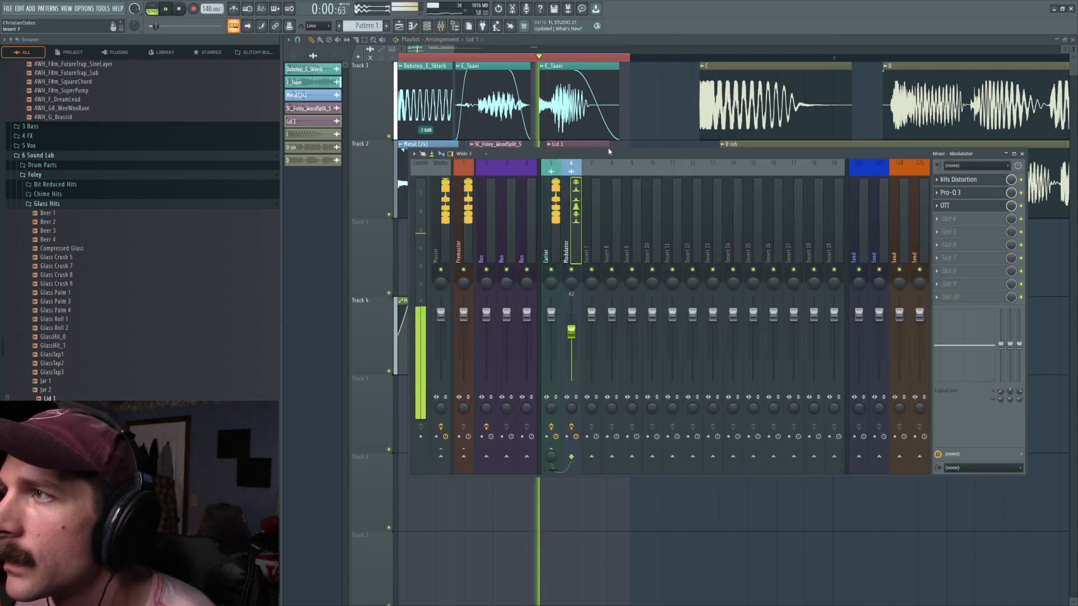
Raise the time-stretch multiplier of the Lid 1 sample and audition it.
{"action": "key", "text": "space"}
{"action": "key", "text": "F9"}
{"action": "double_click", "coordinate": [581, 164]}
{"action": "left_click_drag", "start_coordinate": [458, 145], "coordinate": [458, 140]}
{"action": "key", "text": "space"}
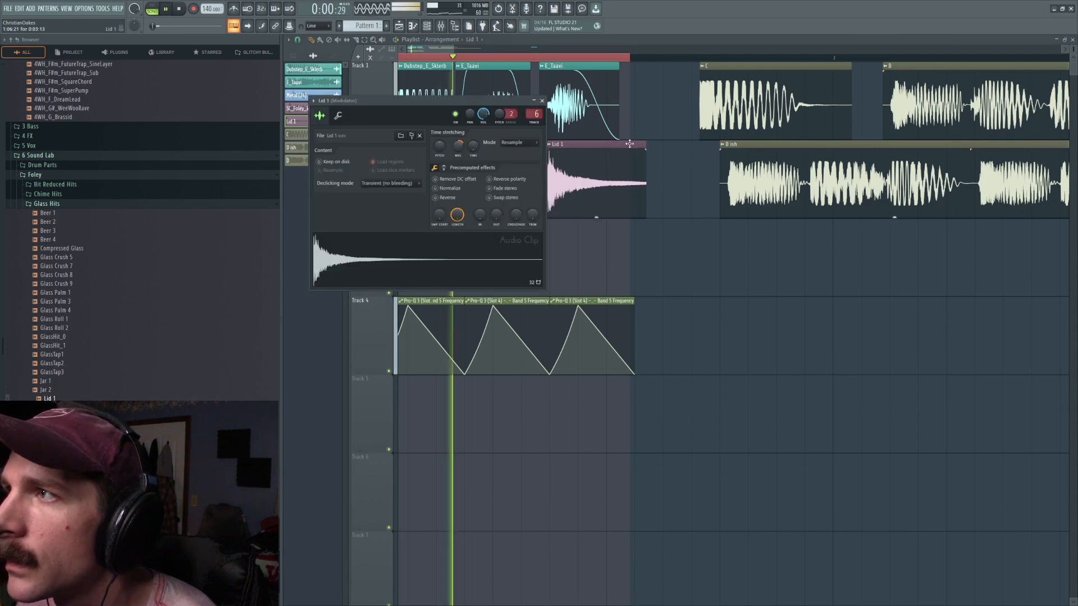
Shorten the Lid 1 clip on Track 2 and move it slightly later while auditioning.
{"action": "key", "text": "space"}
{"action": "left_click_drag", "start_coordinate": [646, 173], "coordinate": [584, 153]}
{"action": "key", "text": "space"}
{"action": "double_click", "coordinate": [583, 171]}
{"action": "key", "text": "space"}
{"action": "key", "text": "space"}
{"action": "key", "text": "space"}
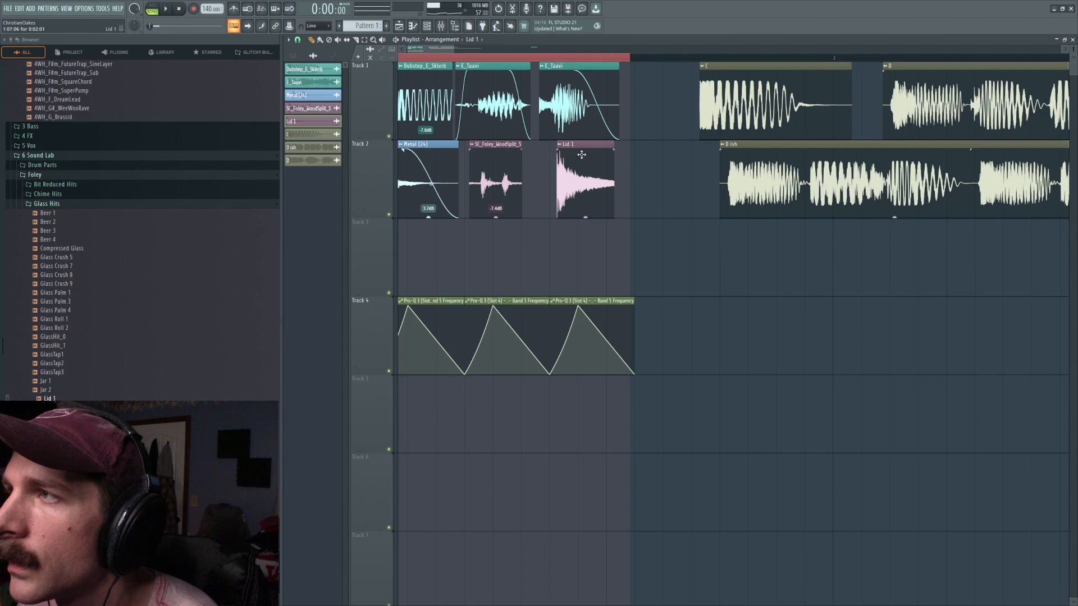
Audition the loop through the Carrier track and open its Vocodex effect.
{"action": "key", "text": "space"}
{"action": "key", "text": "F9"}
{"action": "left_click", "coordinate": [549, 204]}
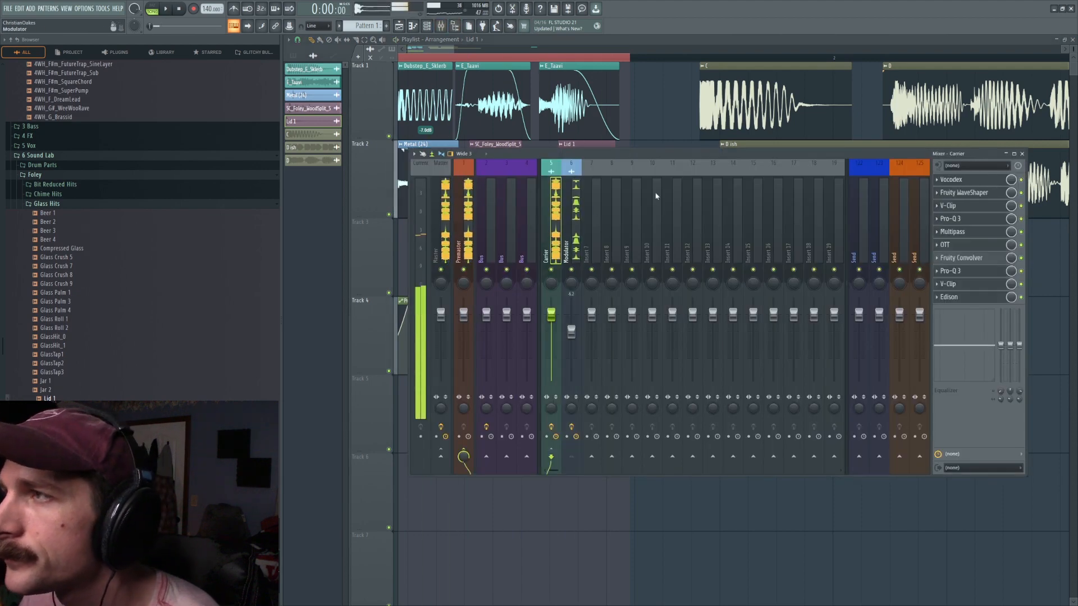
{"action": "left_click", "coordinate": [968, 181]}
{"action": "key", "text": "space"}
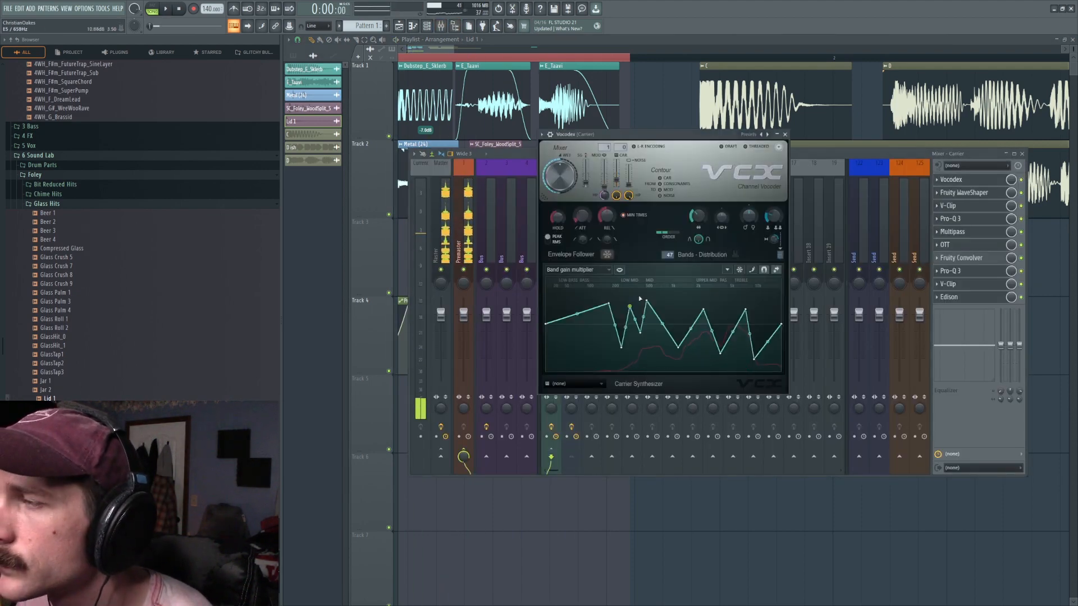
Delete the high-frequency points from Vocodex's Band gain multiplier curve.
{"action": "right_click", "coordinate": [754, 359]}
{"action": "left_click", "coordinate": [764, 371]}
{"action": "right_click", "coordinate": [746, 310]}
{"action": "left_click", "coordinate": [760, 323]}
{"action": "right_click", "coordinate": [721, 352]}
{"action": "left_click", "coordinate": [734, 360]}
{"action": "right_click", "coordinate": [708, 311]}
{"action": "left_click", "coordinate": [723, 324]}
{"action": "right_click", "coordinate": [705, 326]}
{"action": "right_click", "coordinate": [680, 349]}
{"action": "left_click", "coordinate": [697, 357]}
Return Vocodex to the Band gain multiplier curve and delete its remaining inner points to flatten it.
{"action": "scroll", "coordinate": [601, 274], "scroll_direction": "down", "scroll_amount": 1}
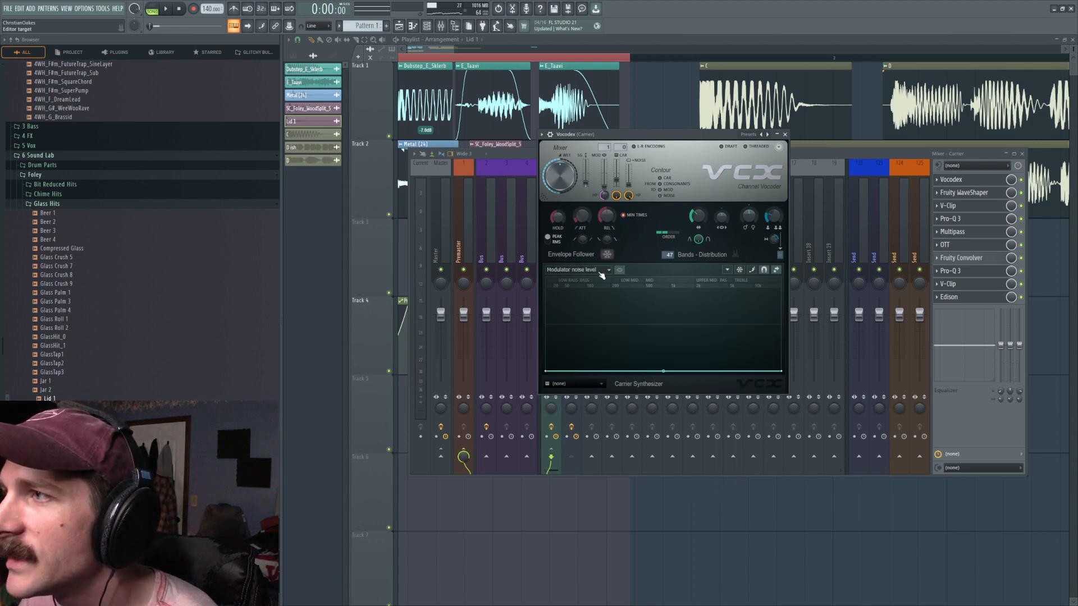
{"action": "scroll", "coordinate": [601, 276], "scroll_direction": "down", "scroll_amount": 1}
{"action": "left_click", "coordinate": [601, 272]}
{"action": "left_click", "coordinate": [589, 287]}
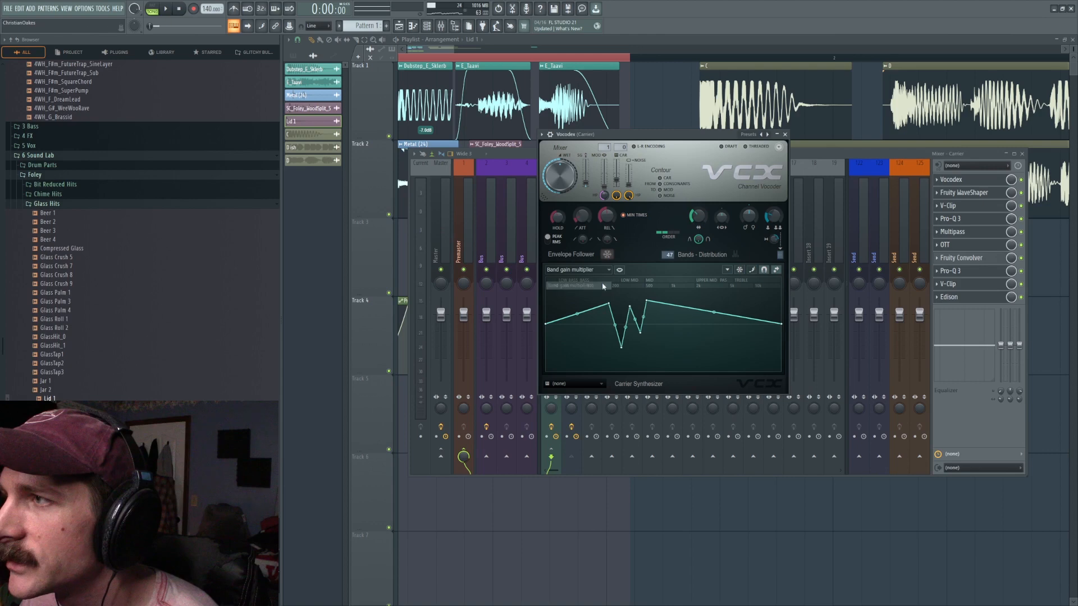
{"action": "right_click", "coordinate": [647, 301]}
{"action": "left_click", "coordinate": [656, 312]}
{"action": "right_click", "coordinate": [640, 334]}
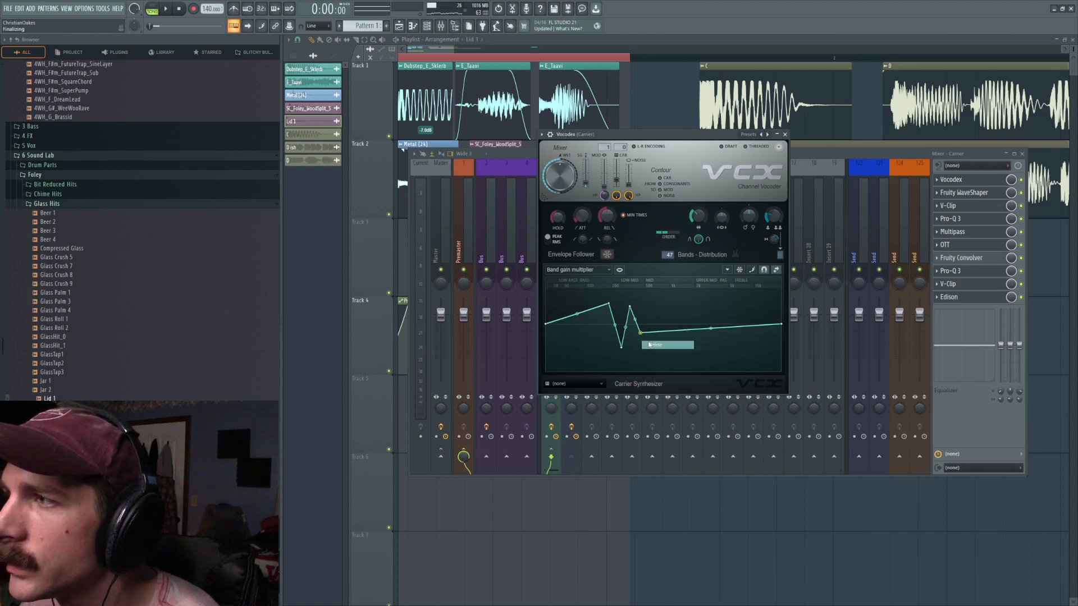
{"action": "left_click", "coordinate": [650, 344]}
{"action": "right_click", "coordinate": [630, 308]}
{"action": "left_click", "coordinate": [644, 319]}
{"action": "right_click", "coordinate": [621, 348]}
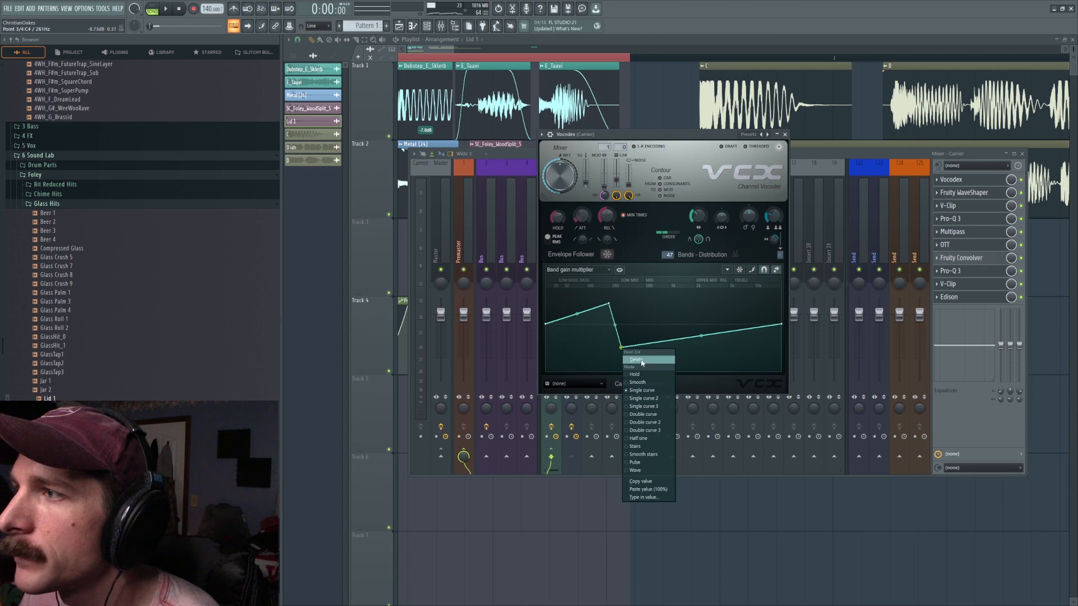
{"action": "left_click", "coordinate": [636, 360]}
{"action": "right_click", "coordinate": [608, 304]}
{"action": "left_click", "coordinate": [622, 316]}
Leave only Vocodex enabled in the Carrier's effect chain and audition the result, checking the Premaster level.
{"action": "left_click", "coordinate": [1021, 182]}
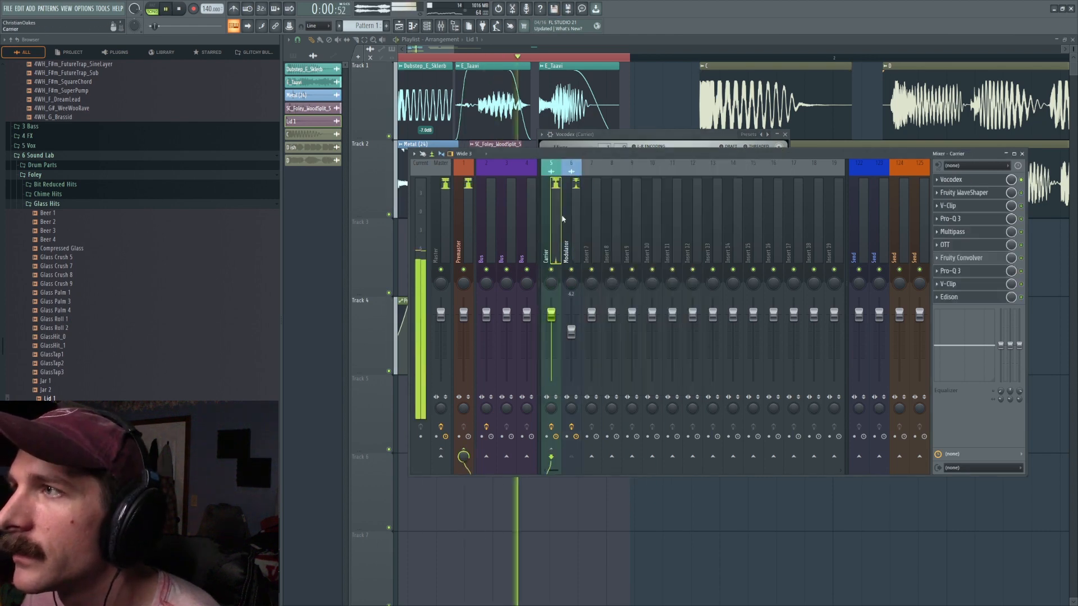
{"action": "left_click", "coordinate": [949, 180]}
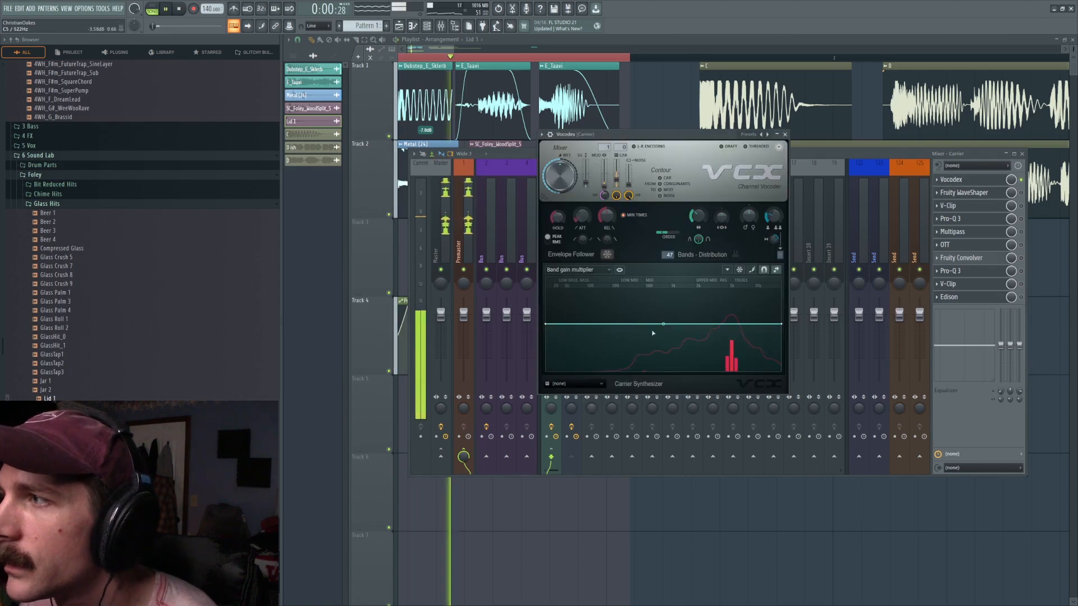
{"action": "key", "text": "space"}
{"action": "key", "text": "space"}
{"action": "left_click", "coordinate": [464, 236]}
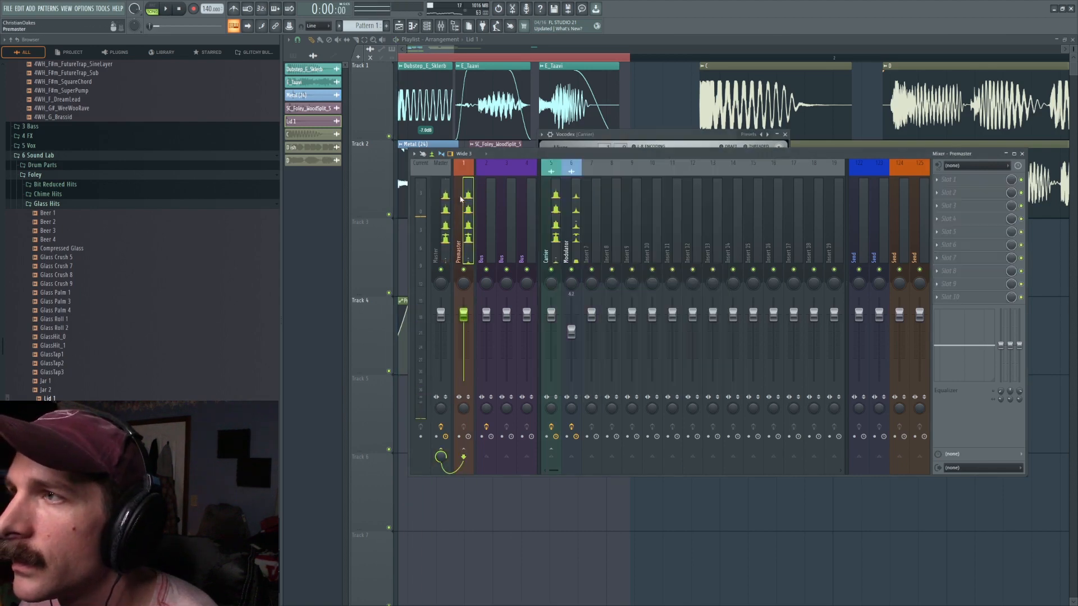
{"action": "key", "text": "space"}
Shift the audio inside the first clip on Track 1 with the Slip tool while auditioning.
{"action": "scroll", "coordinate": [522, 99], "scroll_direction": "down", "scroll_amount": 2}
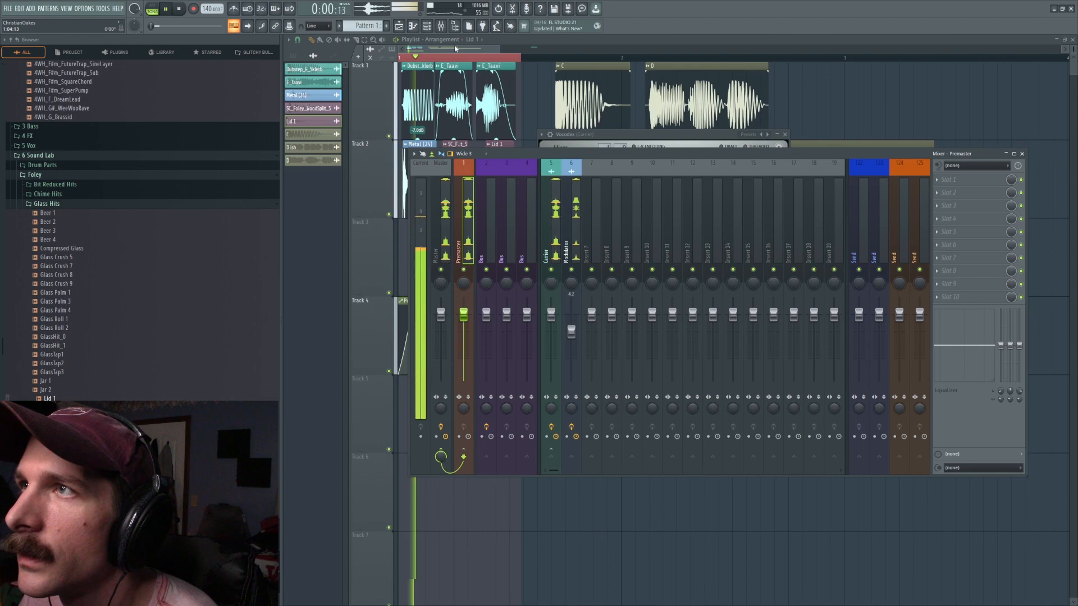
{"action": "left_click", "coordinate": [504, 39]}
{"action": "key", "text": "space"}
{"action": "key", "text": "s"}
{"action": "left_click_drag", "start_coordinate": [390, 108], "coordinate": [422, 113]}
{"action": "key", "text": "space"}
{"action": "key", "text": "space"}
{"action": "key", "text": "space"}
{"action": "key", "text": "space"}
{"action": "key", "text": "space"}
{"action": "key", "text": "space"}
{"action": "key", "text": "space"}
{"action": "key", "text": "space"}
{"action": "key", "text": "space"}
Shift the audio inside the first E_Taavi clip on Track 1 and audition the change.
{"action": "left_click_drag", "start_coordinate": [463, 107], "coordinate": [459, 109]}
{"action": "key", "text": "space"}
{"action": "key", "text": "space"}
{"action": "key", "text": "space"}
Move the SC_Foley_WoodSplit_S clip on Track 2 earlier, shift its audio and slice off its end before Lid 1.
{"action": "double_click", "coordinate": [456, 201]}
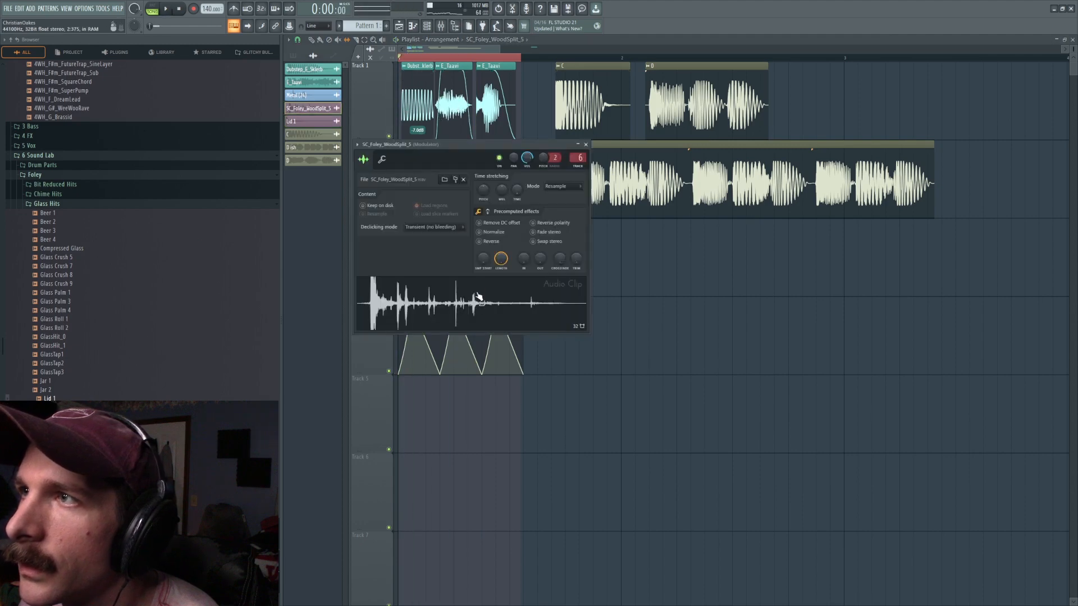
{"action": "key", "text": "Escape"}
{"action": "key", "text": "space"}
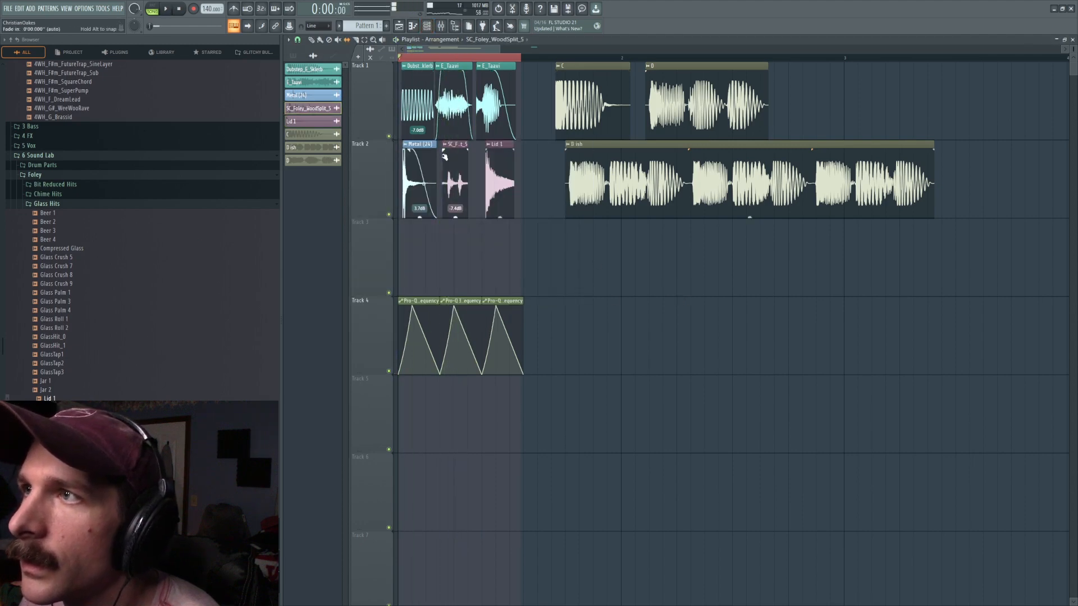
{"action": "double_click", "coordinate": [459, 158]}
{"action": "key", "text": "Escape"}
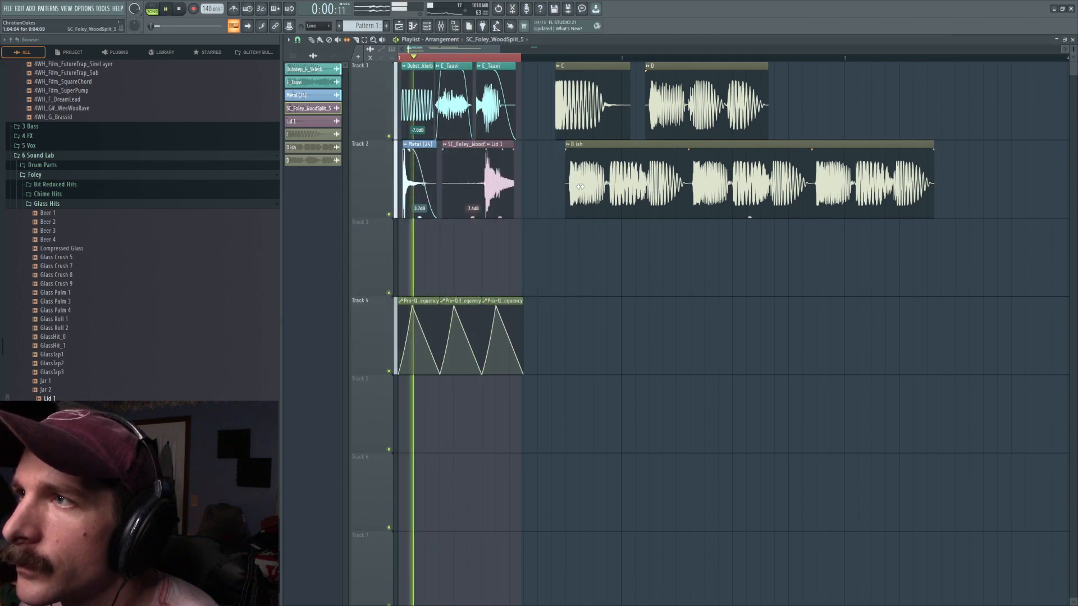
{"action": "key", "text": "space"}
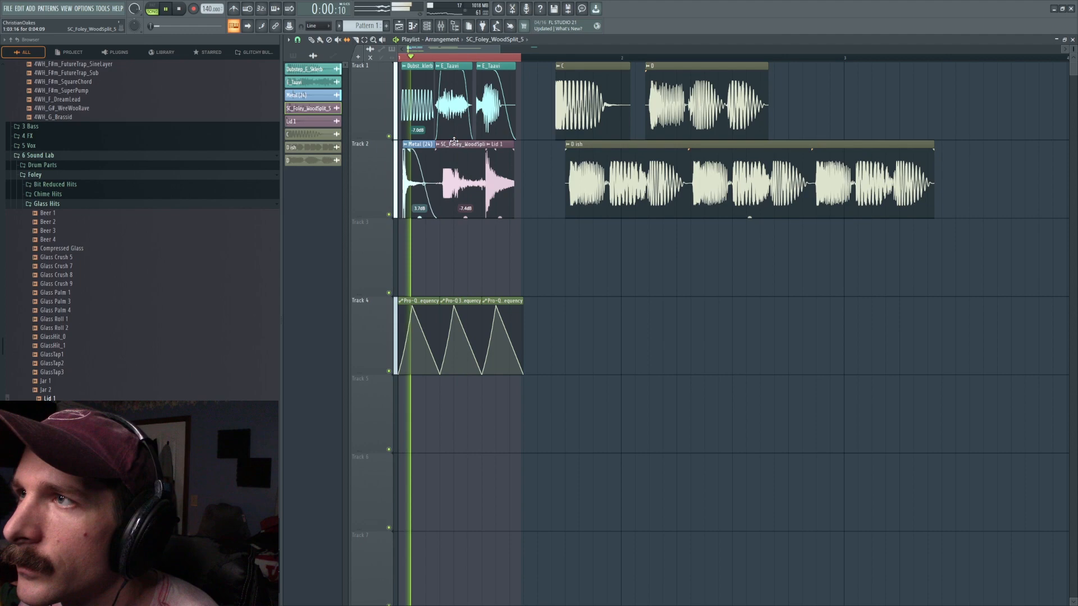
{"action": "key", "text": "space"}
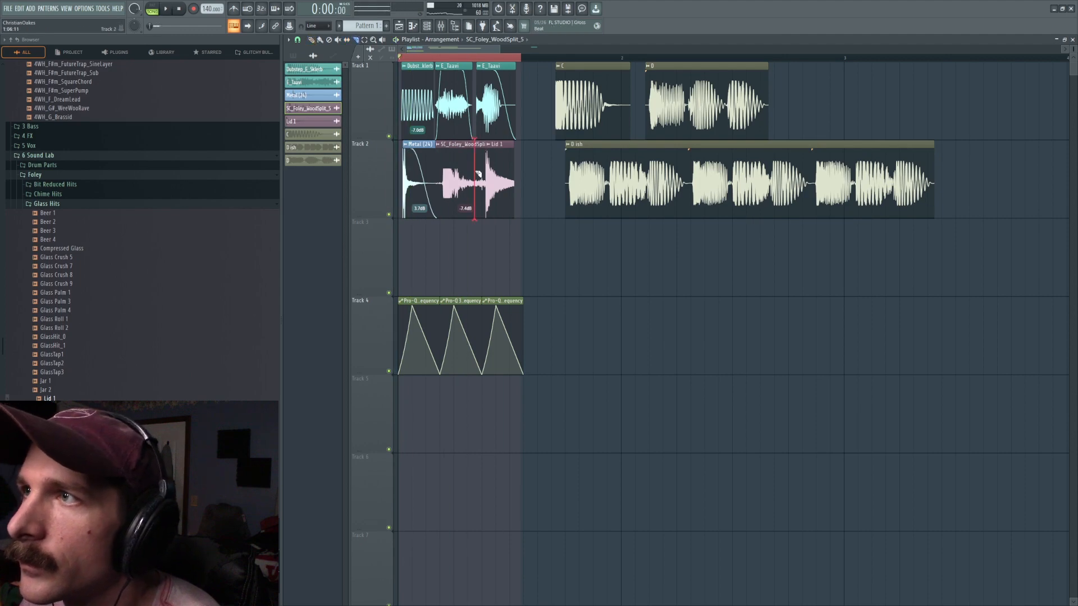
Move OTT directly after Vocodex in the Carrier's effect chain, enable it and open it.
{"action": "key", "text": "space"}
{"action": "key", "text": "F9"}
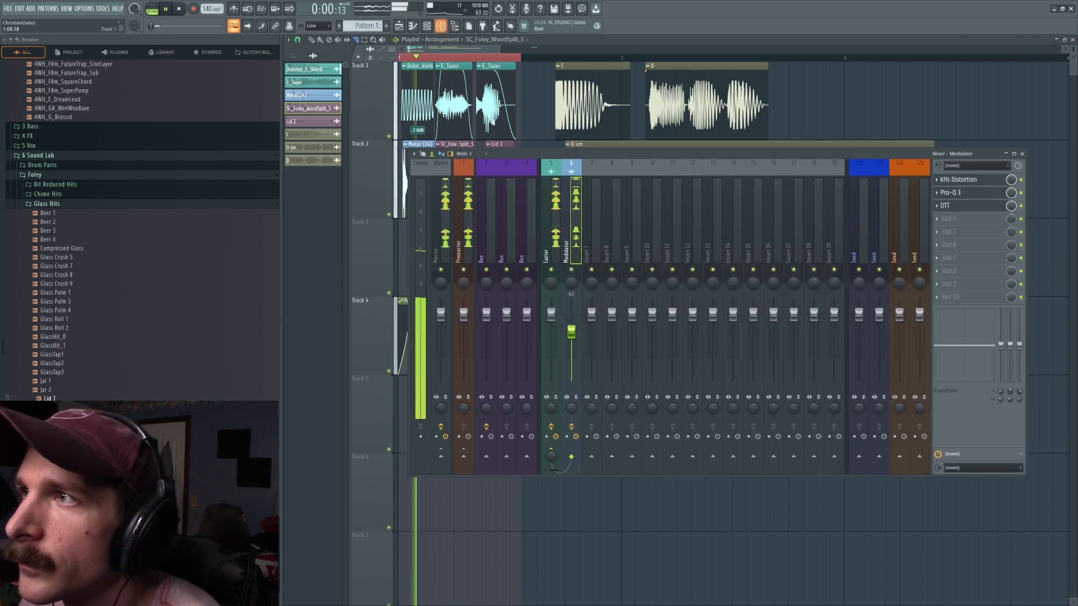
{"action": "left_click", "coordinate": [558, 218]}
{"action": "key", "text": "space"}
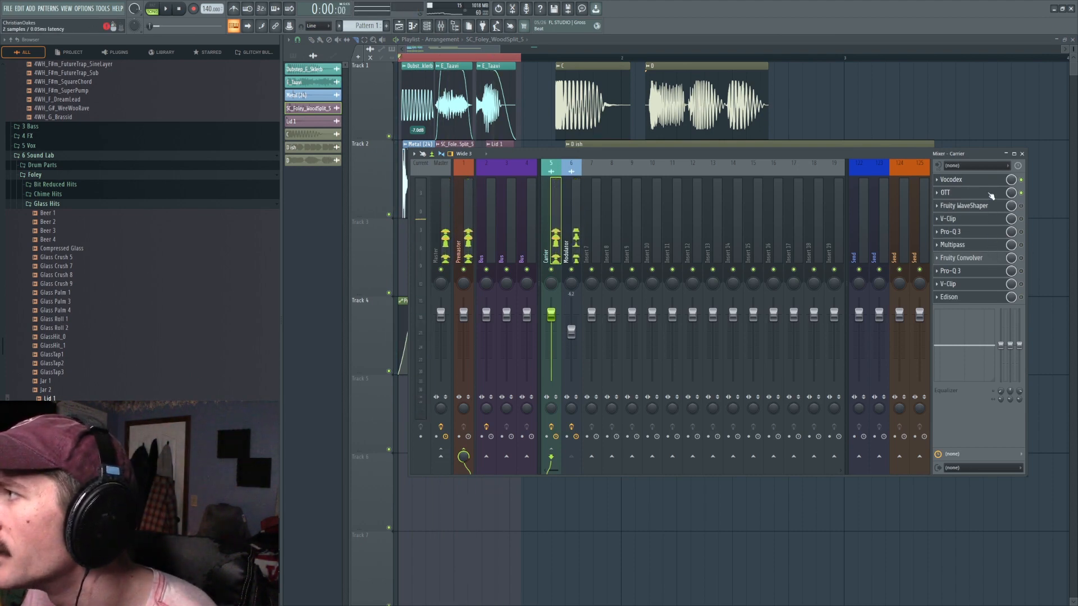
{"action": "left_click", "coordinate": [975, 182]}
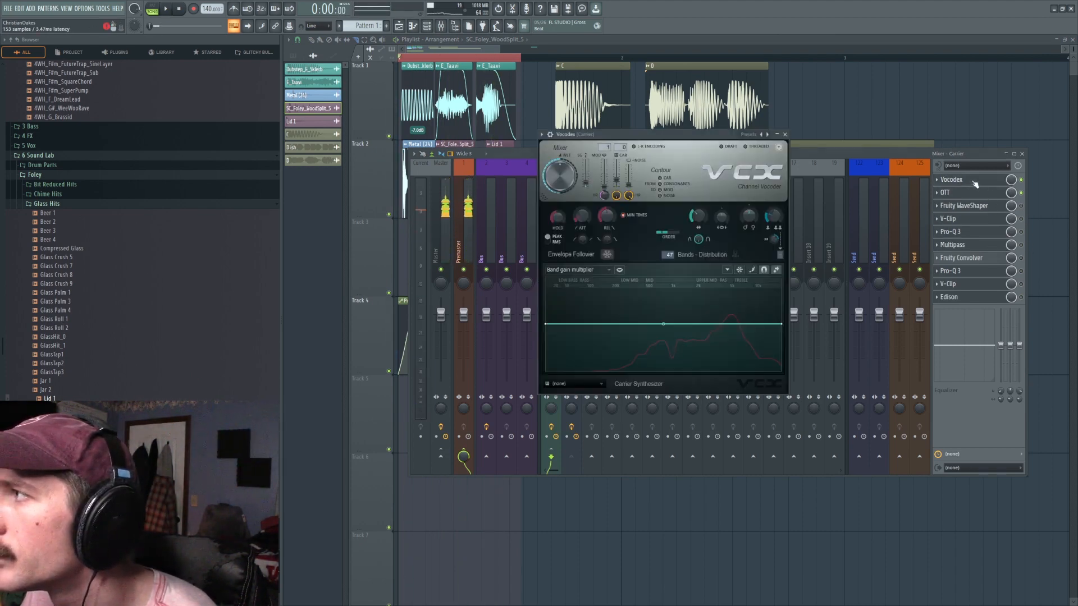
{"action": "left_click", "coordinate": [954, 192]}
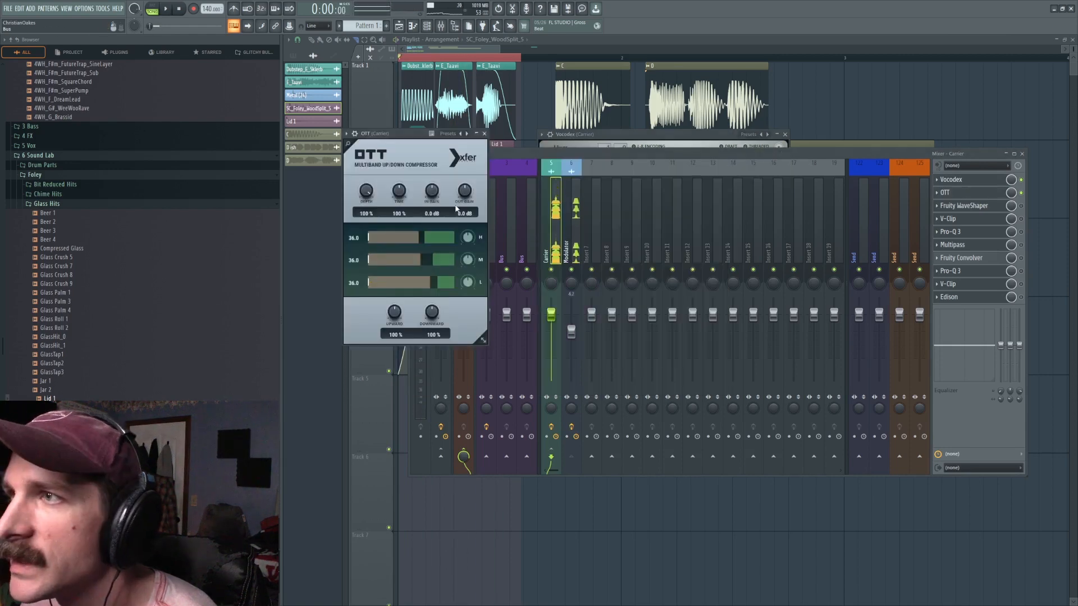
Set OTT's time to 1000% and its depth to 40%, auditioning the result.
{"action": "left_click_drag", "start_coordinate": [399, 191], "coordinate": [440, 104]}
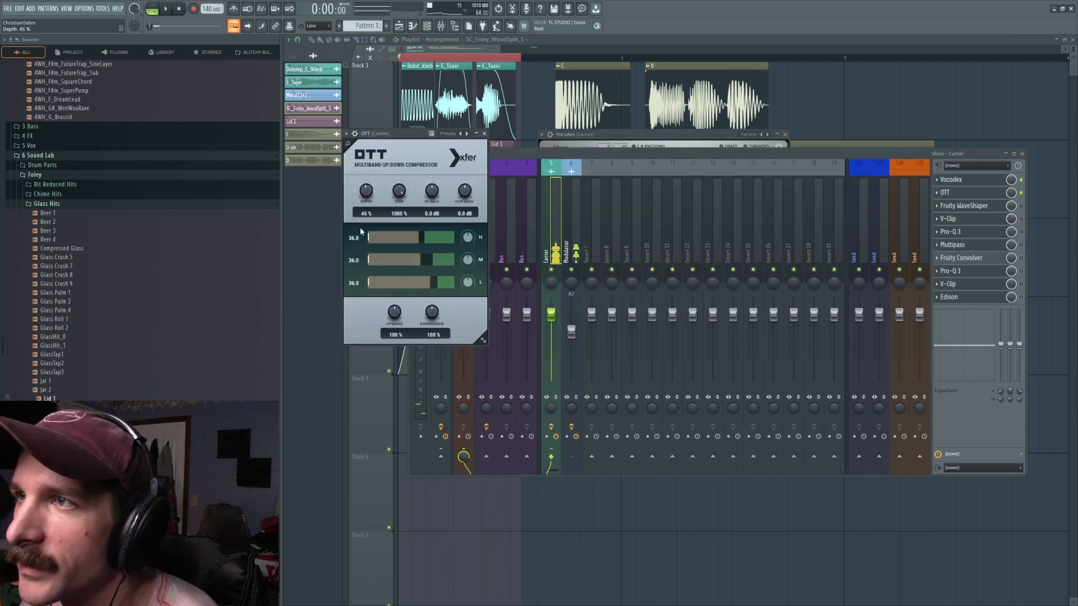
{"action": "key", "text": "space"}
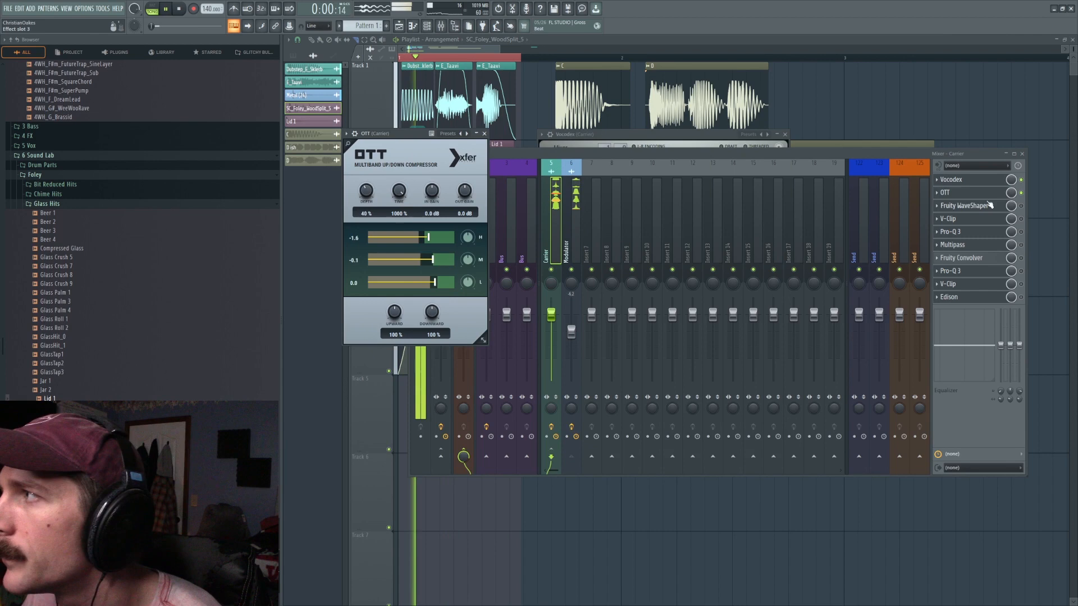
Audition the loop with the Carrier's Vocodex open and return to the playlist.
{"action": "key", "text": "space"}
{"action": "left_click", "coordinate": [955, 180]}
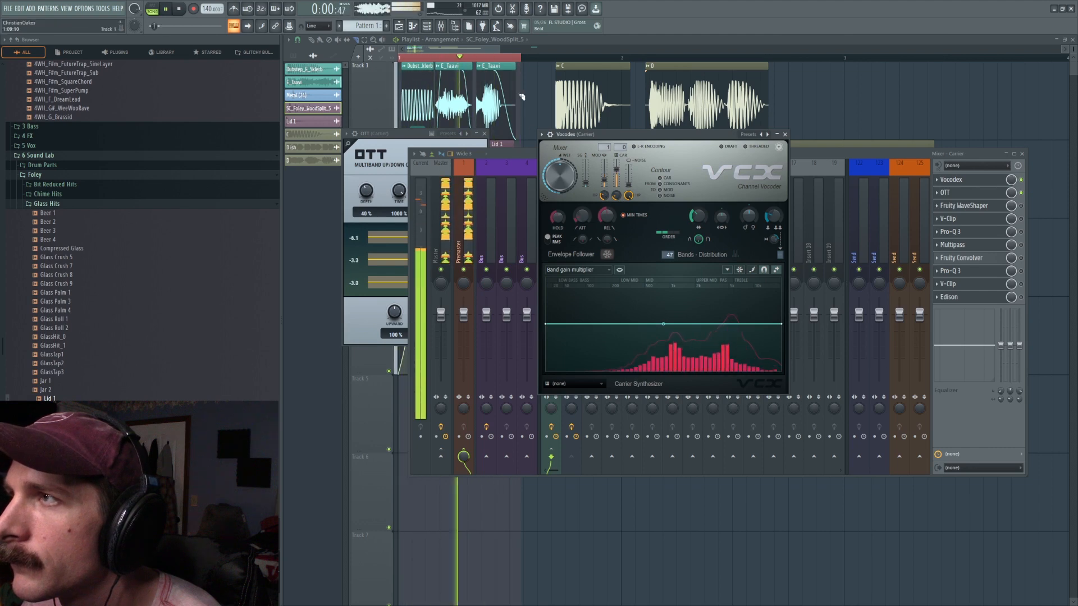
{"action": "key", "text": "F12"}
{"action": "key", "text": "space"}
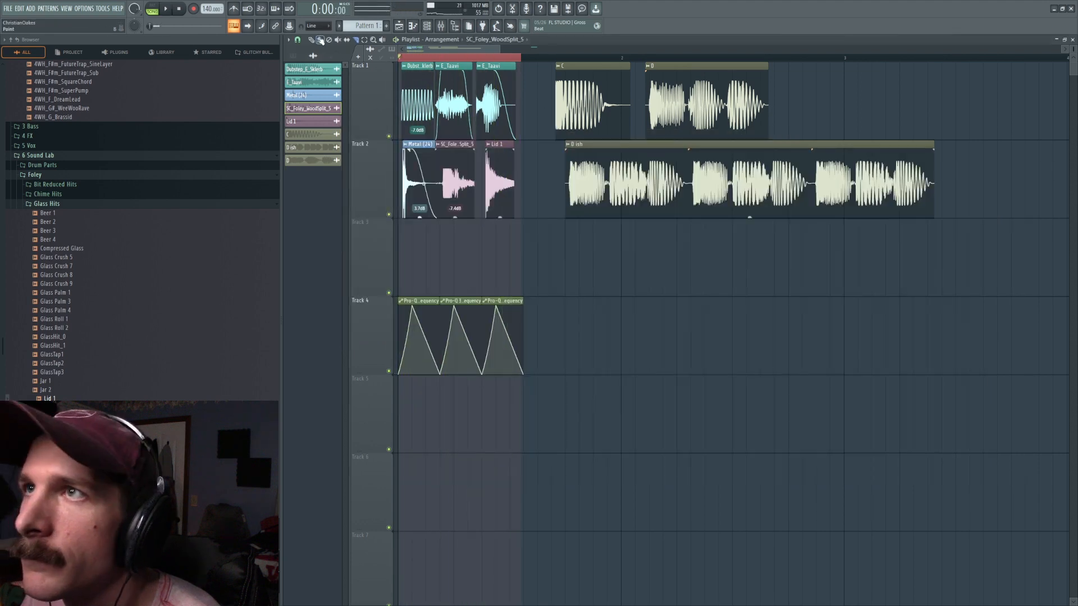
Audition the loop from just before Lid 1 and set that sample's time-stretch multiplier to about 162%.
{"action": "double_click", "coordinate": [499, 147]}
{"action": "left_click", "coordinate": [479, 58]}
{"action": "key", "text": "space"}
{"action": "key", "text": "space"}
{"action": "double_click", "coordinate": [501, 146]}
{"action": "key", "text": "space"}
{"action": "key", "text": "space"}
{"action": "left_click_drag", "start_coordinate": [458, 146], "coordinate": [458, 137]}
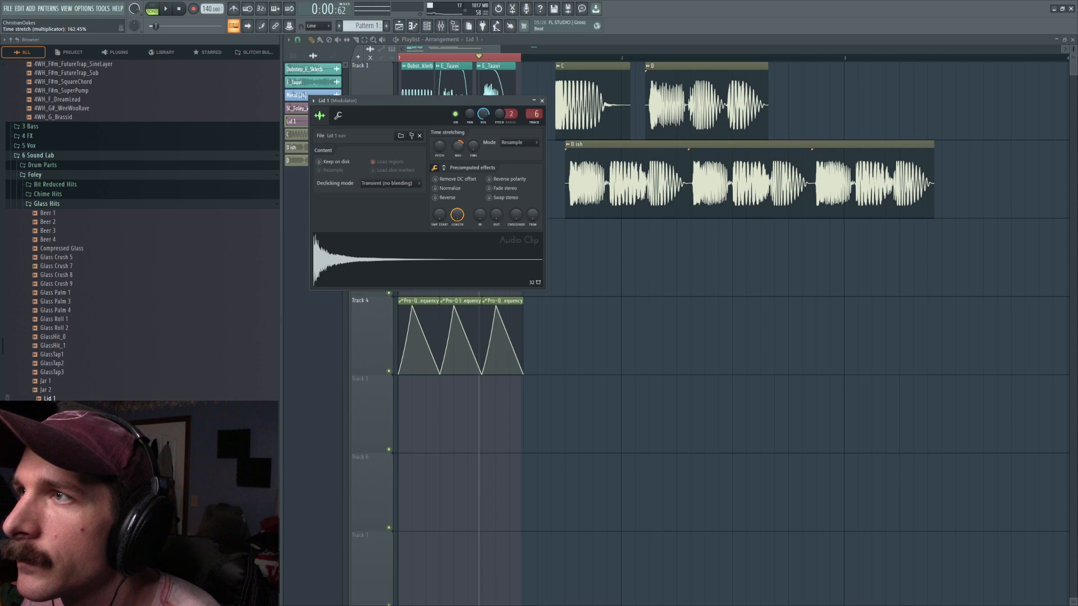
Lengthen the Lid 1 clip on Track 2 and extend the loop region to cover more of its tail, auditioning the loop.
{"action": "key", "text": "space"}
{"action": "right_click", "coordinate": [602, 252]}
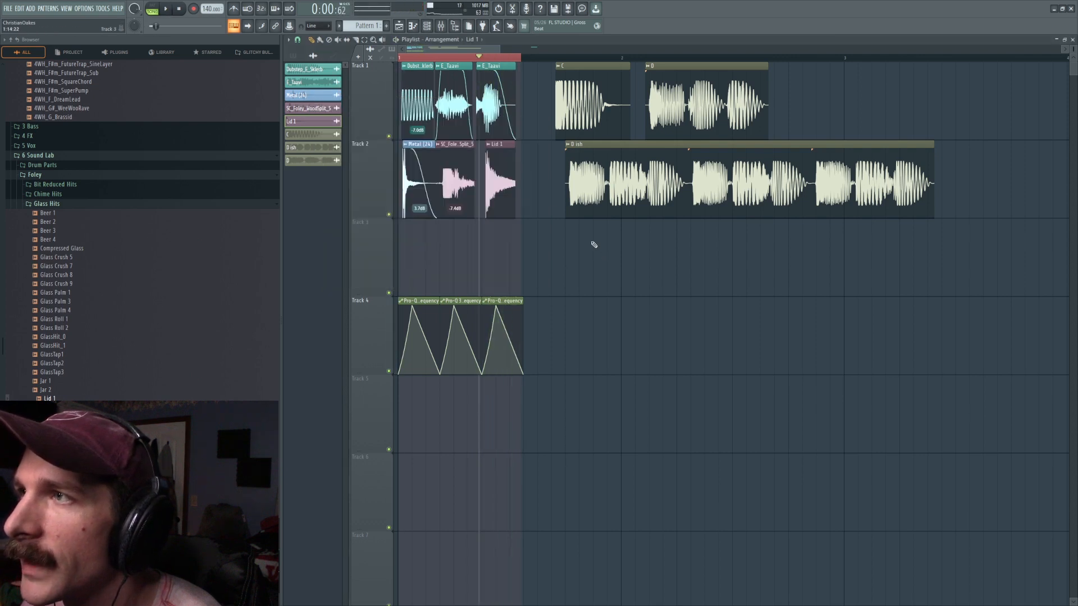
{"action": "key", "text": "space"}
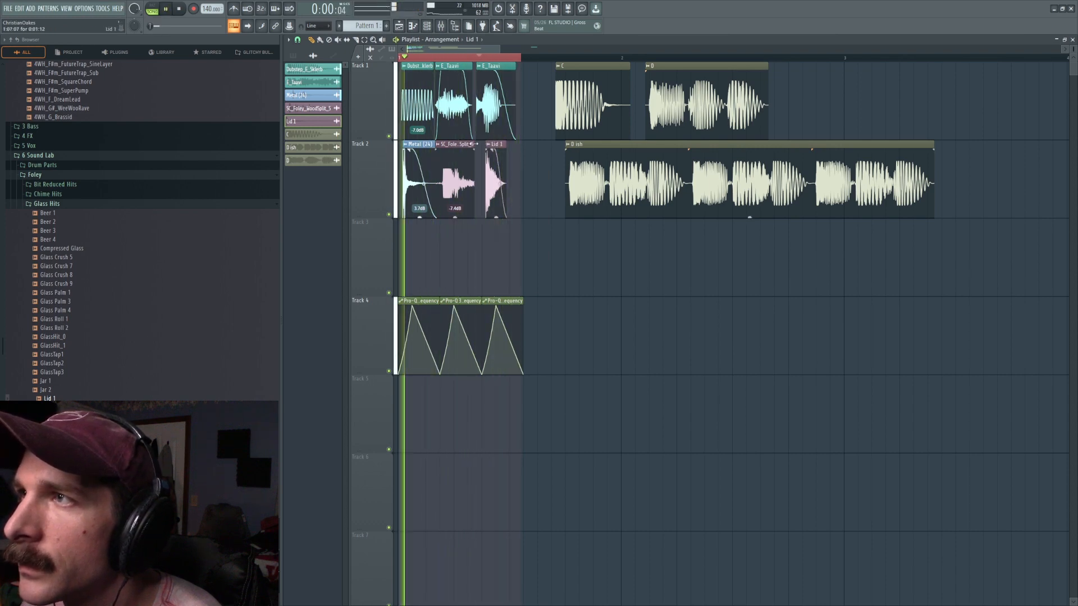
{"action": "left_click_drag", "start_coordinate": [505, 147], "coordinate": [558, 146]}
{"action": "left_click_drag", "start_coordinate": [521, 58], "coordinate": [538, 58]}
{"action": "left_click", "coordinate": [579, 286], "text": "ctrl"}
Replace Fruity WaveShaper on the Carrier track with Distructor.
{"action": "left_click", "coordinate": [442, 26]}
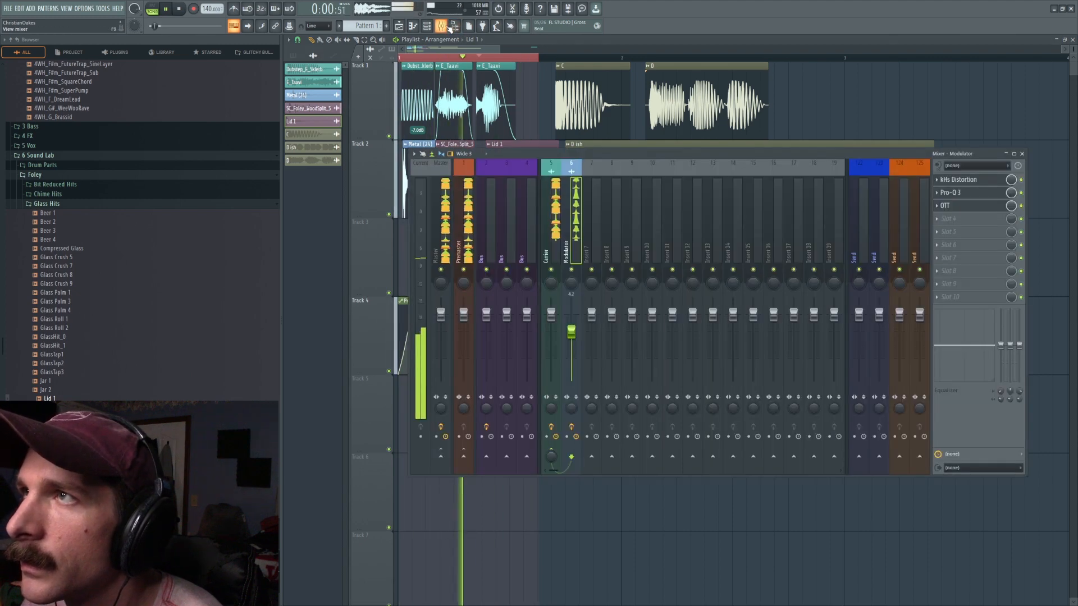
{"action": "left_click", "coordinate": [552, 225]}
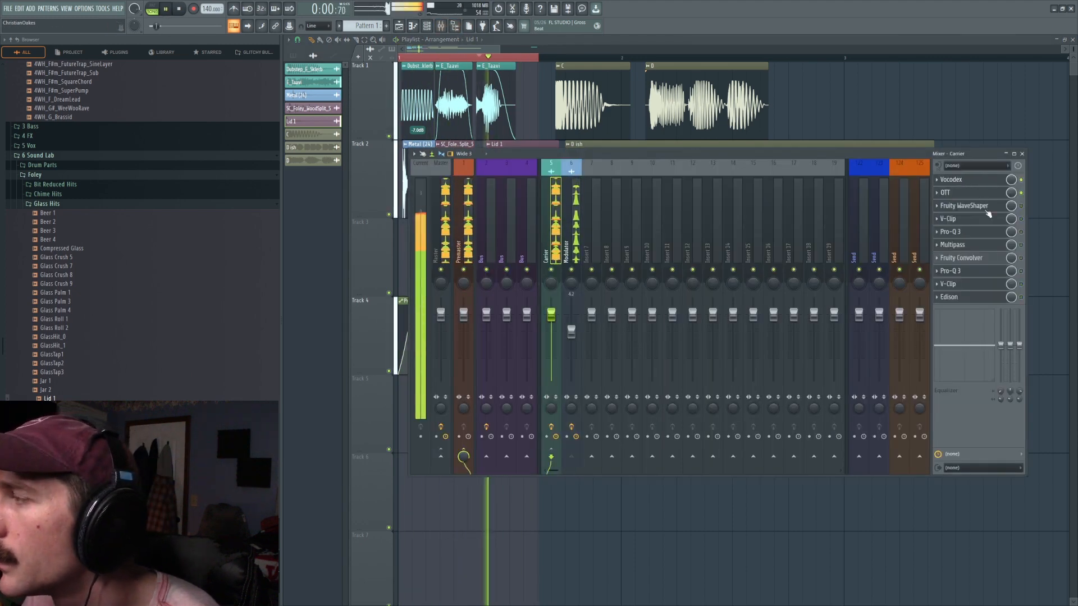
{"action": "right_click", "coordinate": [955, 207]}
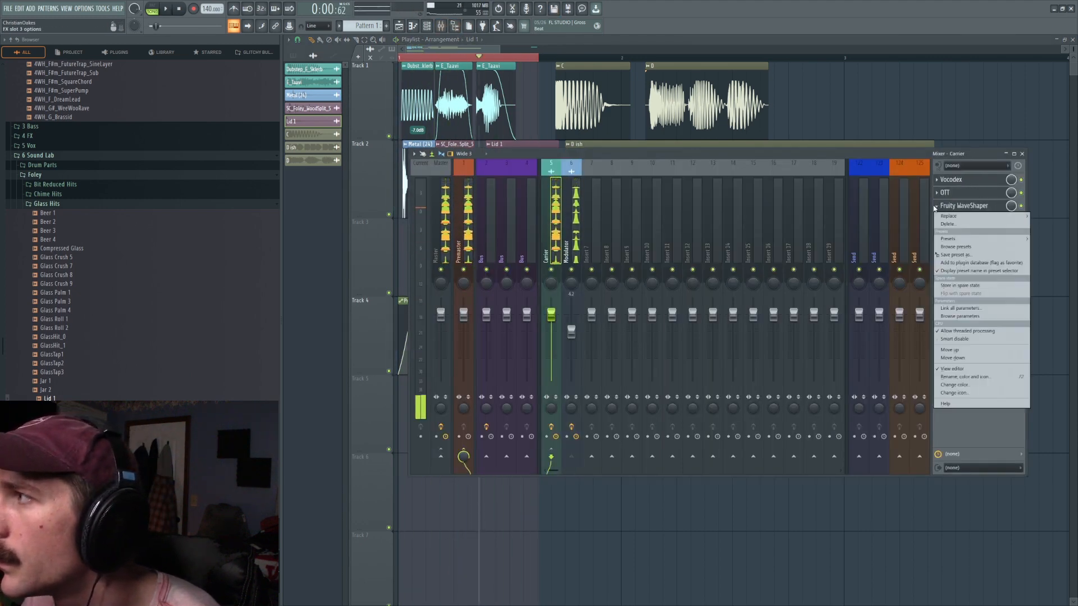
{"action": "mouse_move", "coordinate": [955, 216]}
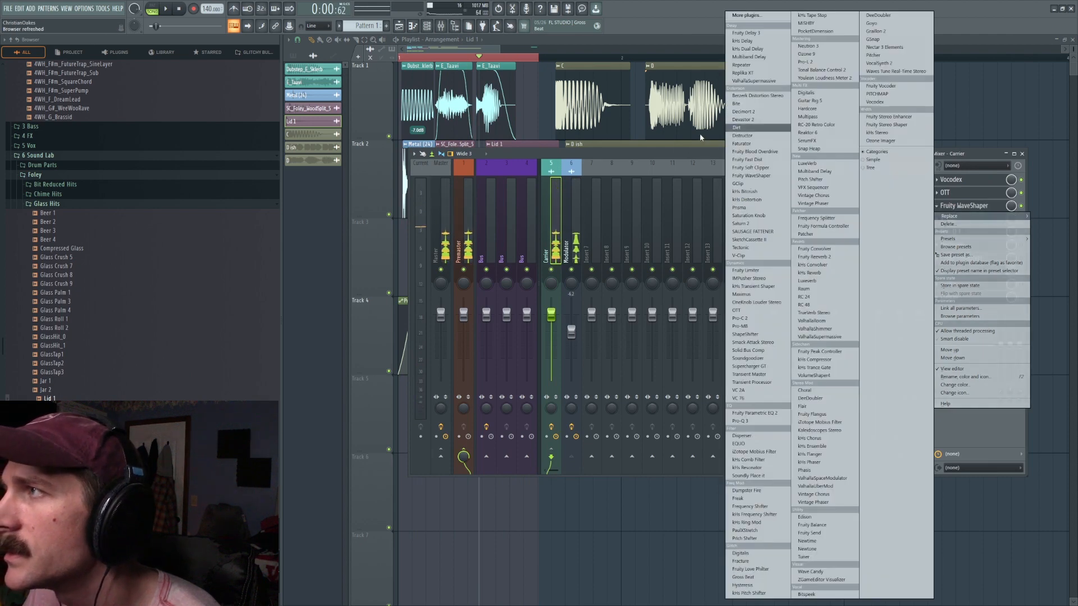
{"action": "left_click", "coordinate": [747, 136]}
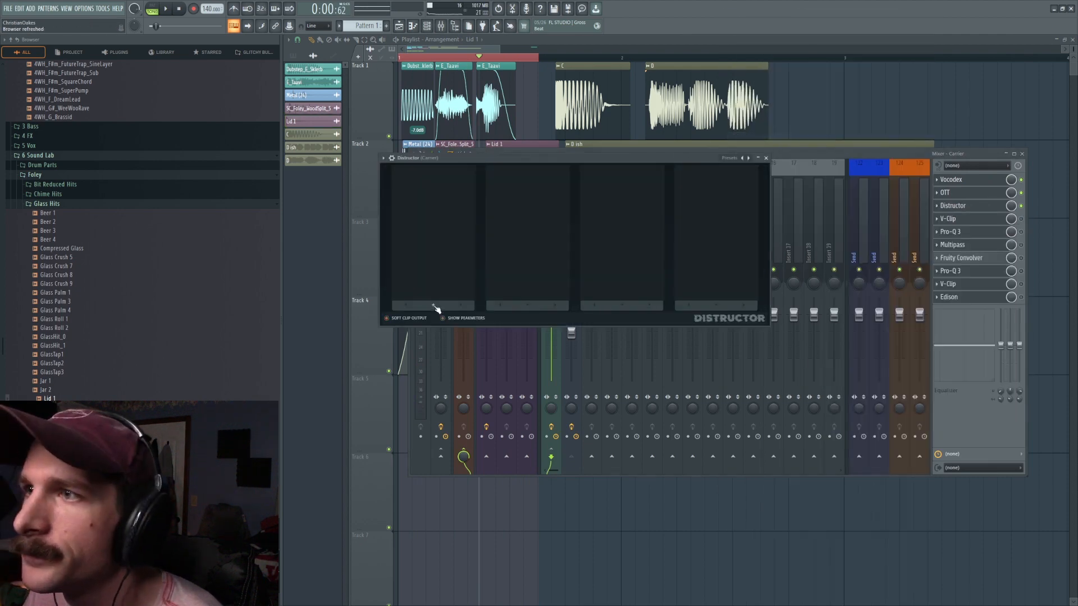
Add a distortion module to Distructor's first slot, try the Harmor Hill type and audition the loop from its start.
{"action": "left_click", "coordinate": [439, 321]}
{"action": "key", "text": "space"}
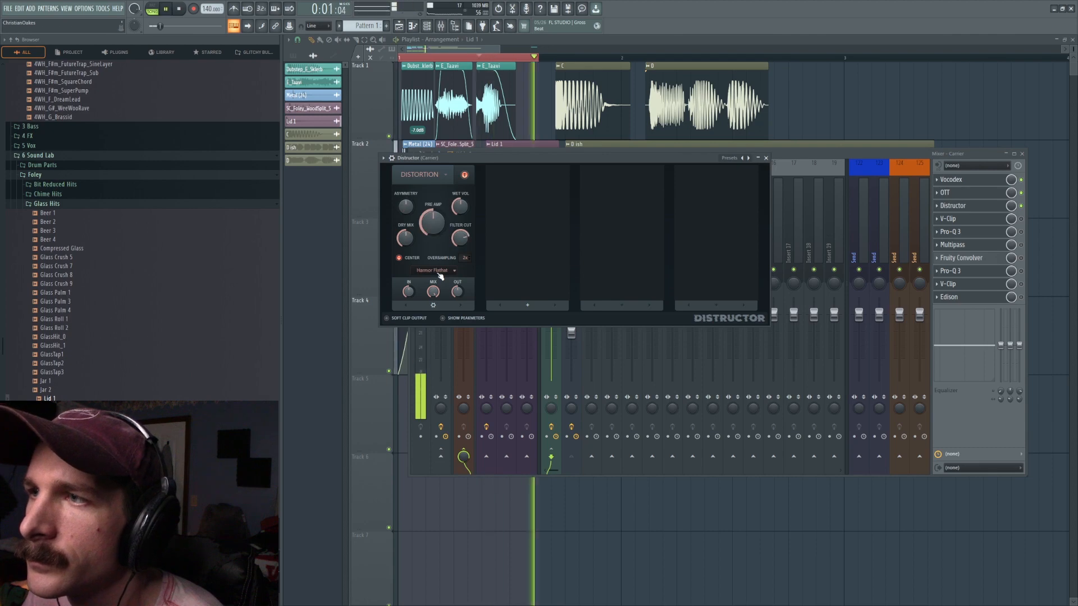
{"action": "key", "text": "space"}
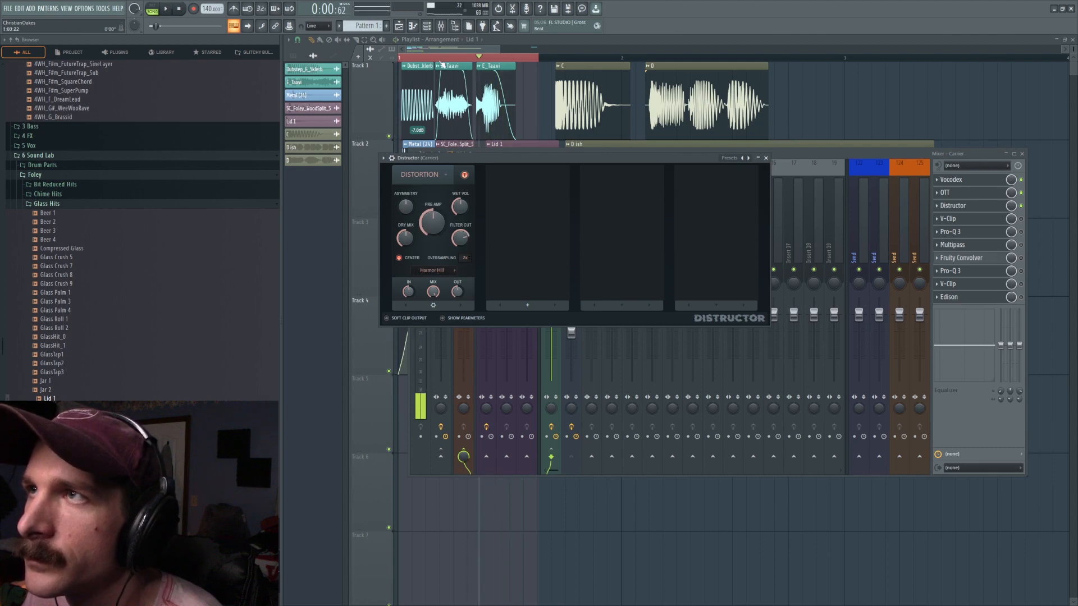
{"action": "left_click", "coordinate": [403, 57]}
{"action": "key", "text": "space"}
{"action": "key", "text": "space"}
{"action": "key", "text": "space"}
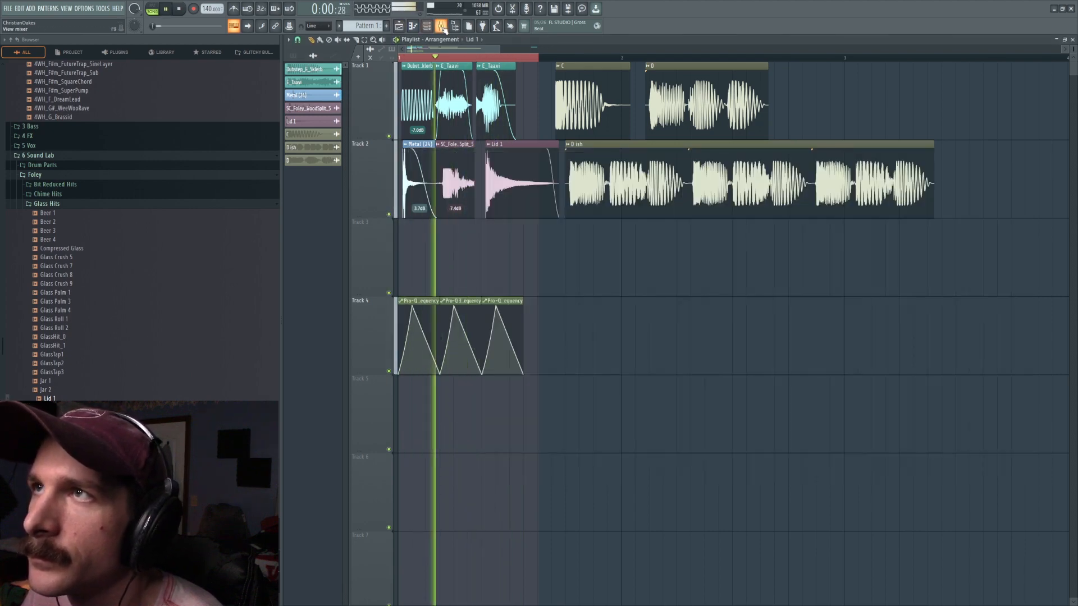
Set Distructor's distortion type to Harmor Cube, raise its filter cutoff and lower its pre-amp while auditioning.
{"action": "left_click", "coordinate": [440, 26]}
{"action": "key", "text": "space"}
{"action": "key", "text": "space"}
{"action": "key", "text": "space"}
{"action": "left_click", "coordinate": [954, 206]}
{"action": "key", "text": "space"}
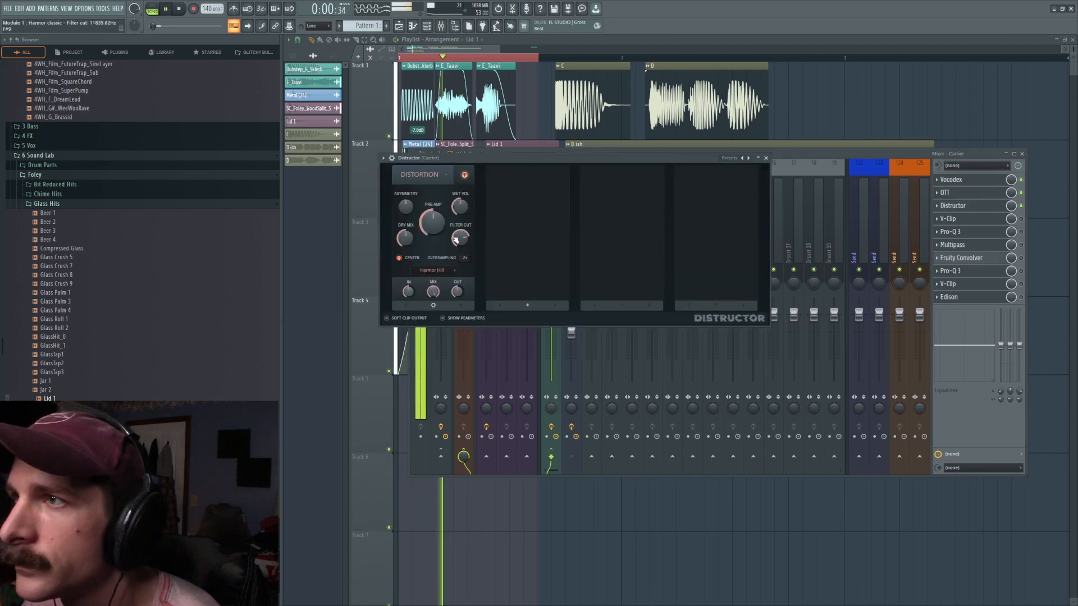
{"action": "key", "text": "space"}
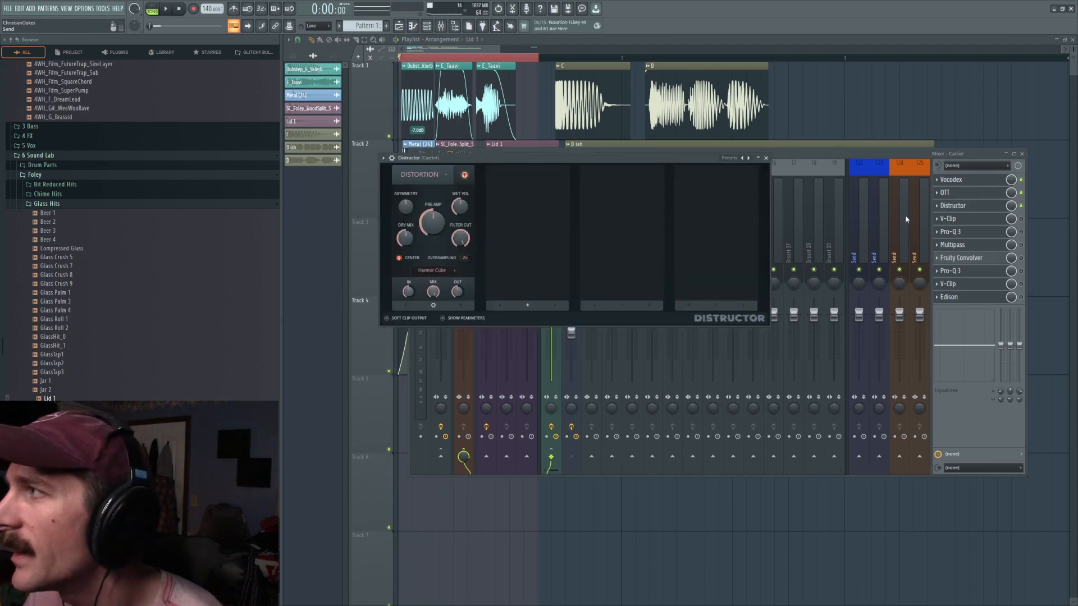
{"action": "left_click_drag", "start_coordinate": [434, 222], "coordinate": [437, 233]}
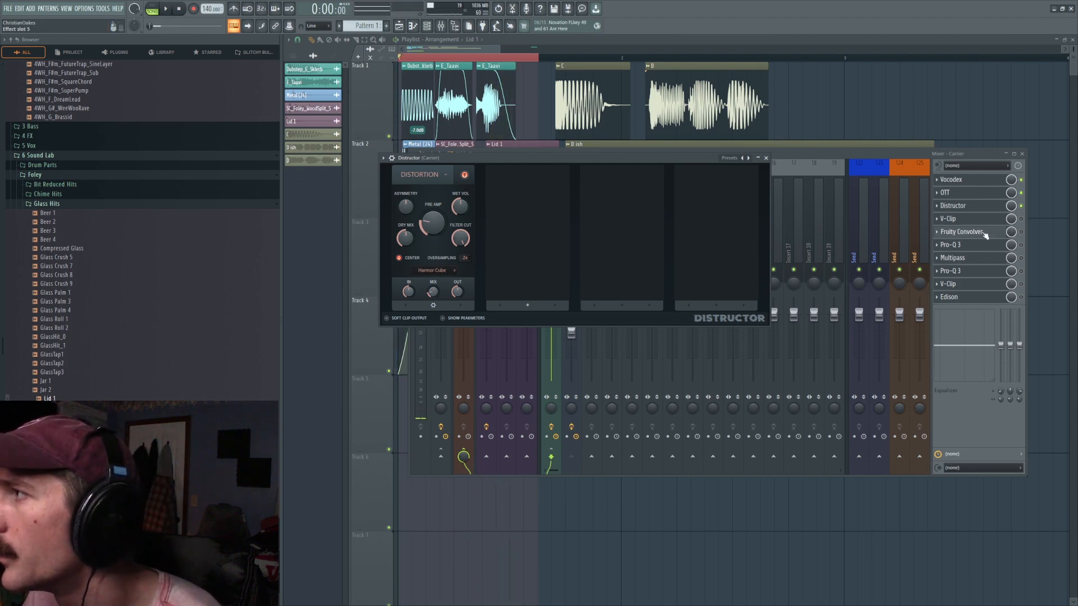
Place Fruity Convolver directly after Vocodex and try the Beer 3 sample as its impulse.
{"action": "left_click", "coordinate": [977, 195]}
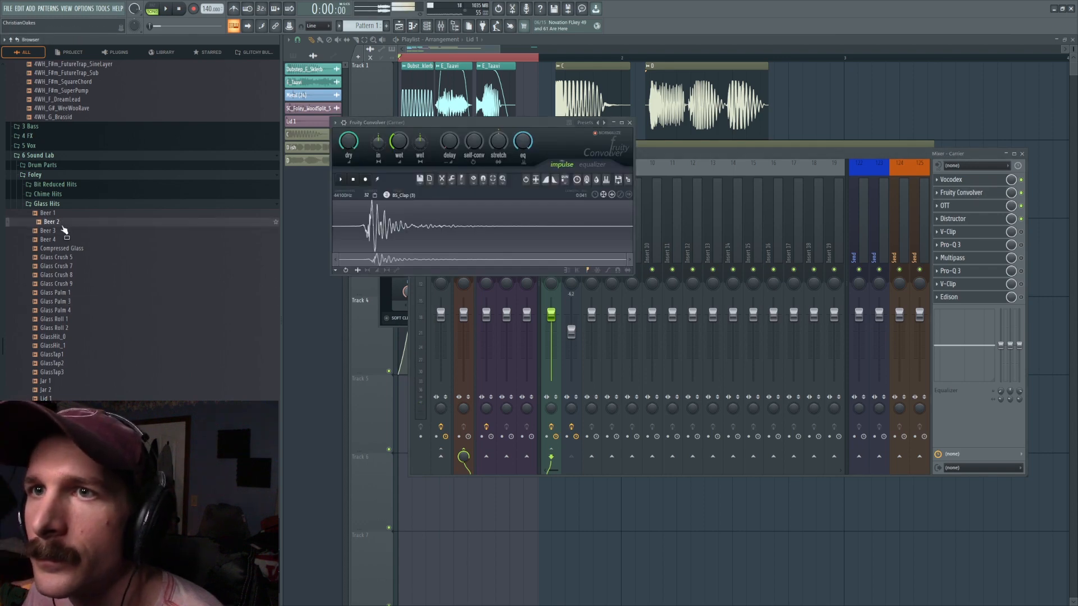
{"action": "left_click_drag", "start_coordinate": [393, 212], "coordinate": [393, 212]}
{"action": "key", "text": "space"}
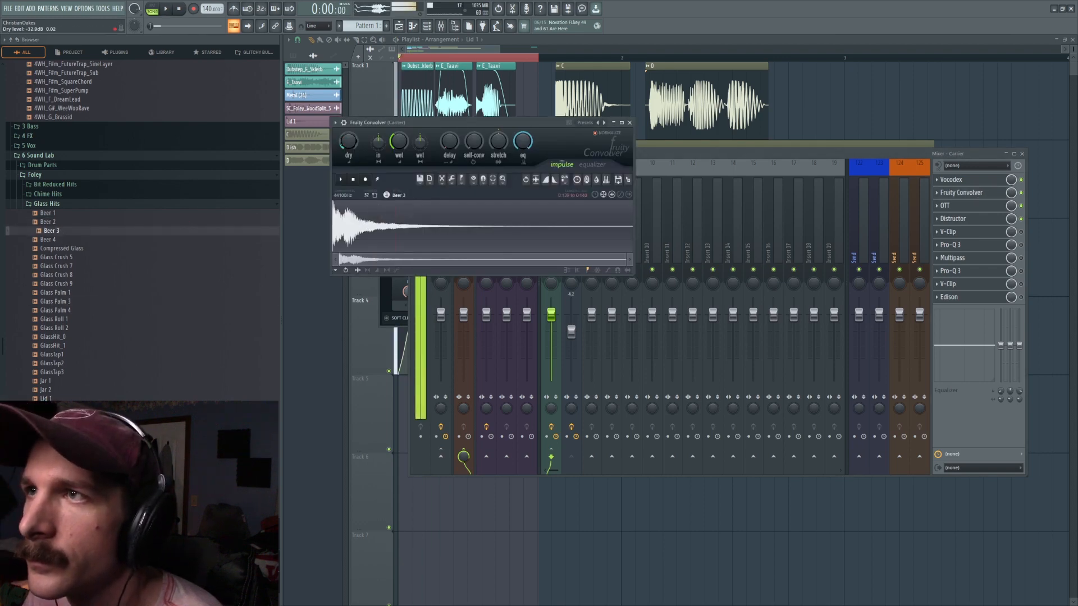
{"action": "key", "text": "space"}
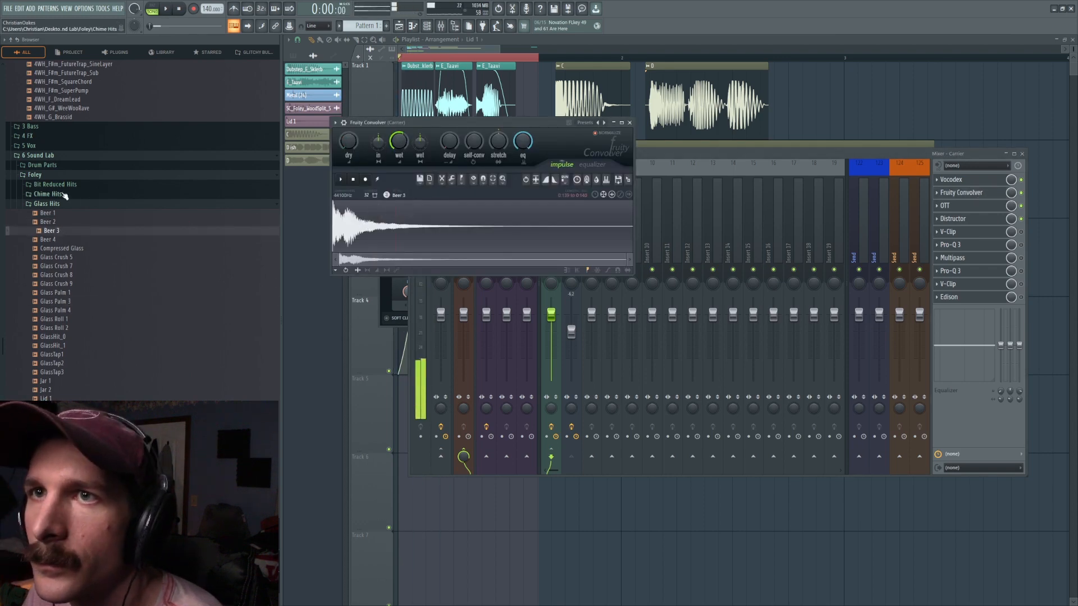
Load the Montclair Church (B-Far-UI) preset in Fruity Convolver and audition it.
{"action": "left_click", "coordinate": [592, 132]}
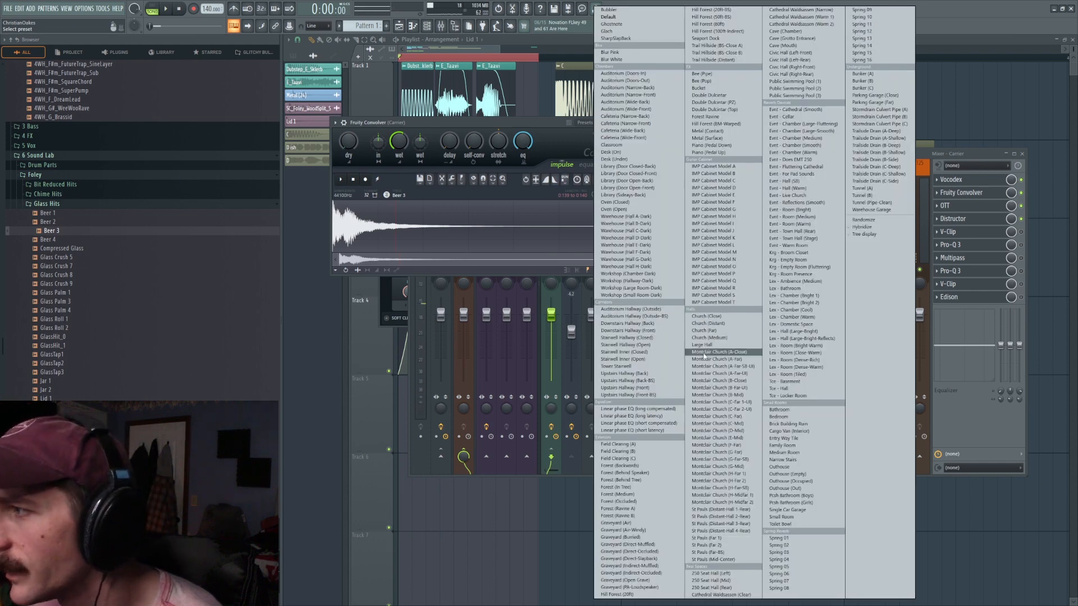
{"action": "left_click", "coordinate": [737, 389]}
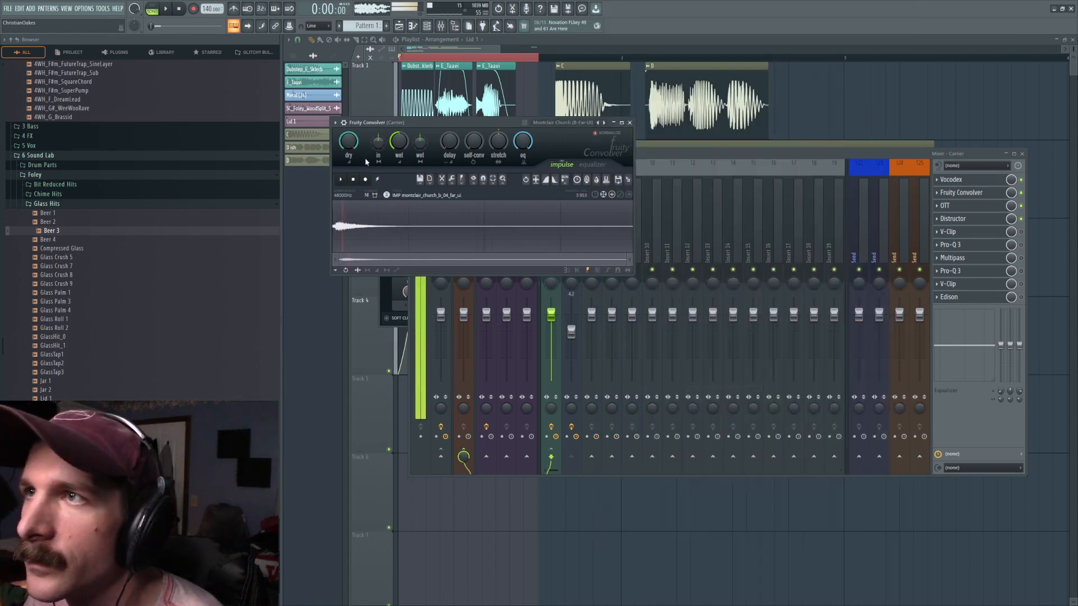
{"action": "key", "text": "space"}
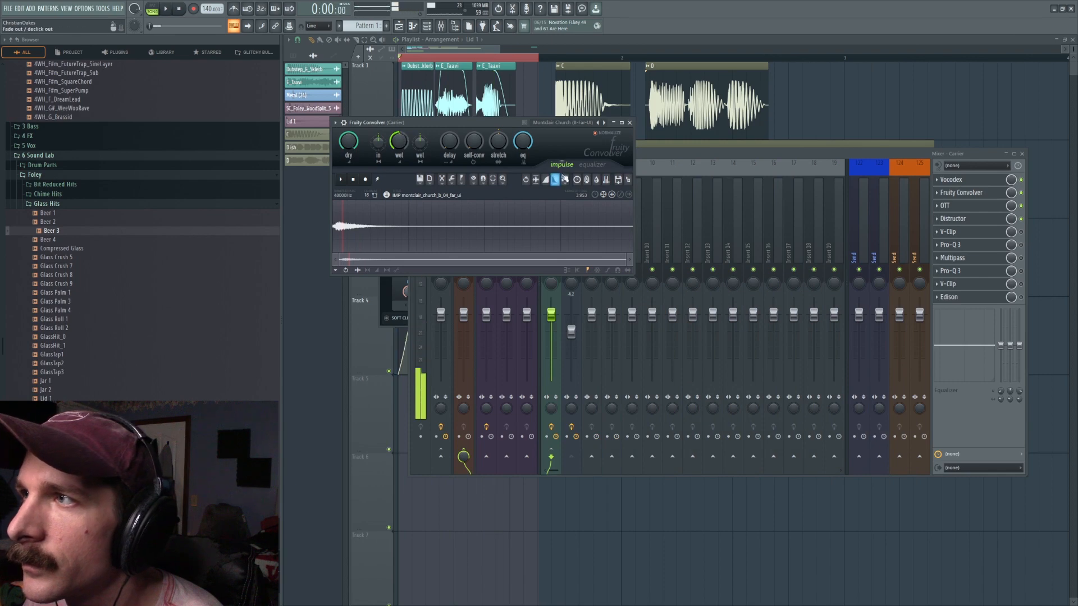
Shape the church impulse's volume envelope into a short fade to silence and audition it.
{"action": "left_click", "coordinate": [378, 270]}
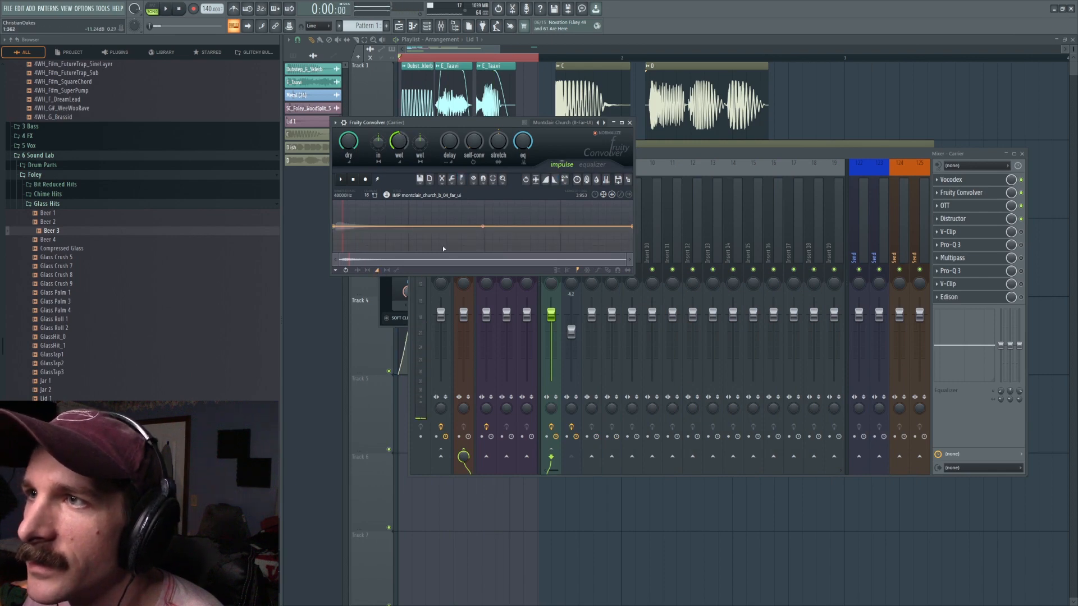
{"action": "left_click_drag", "start_coordinate": [479, 226], "coordinate": [484, 253]}
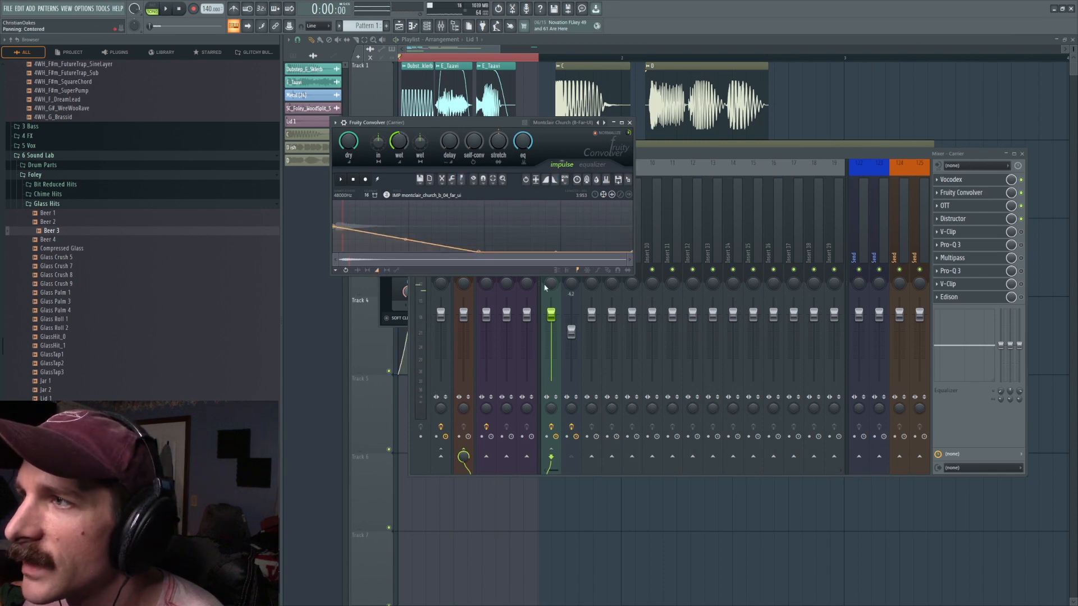
{"action": "left_click_drag", "start_coordinate": [481, 252], "coordinate": [418, 251]}
{"action": "key", "text": "space"}
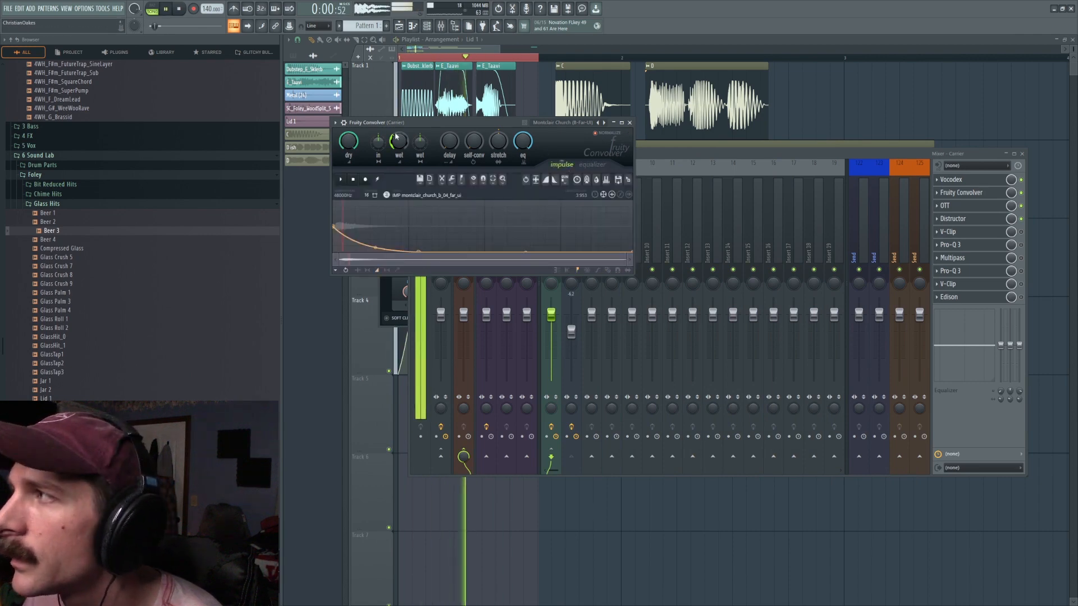
Move Fruity Convolver below OTT in the Carrier chain, then enable the first V-Clip and audition it.
{"action": "scroll", "coordinate": [992, 210], "scroll_direction": "up", "scroll_amount": 1}
{"action": "key", "text": "space"}
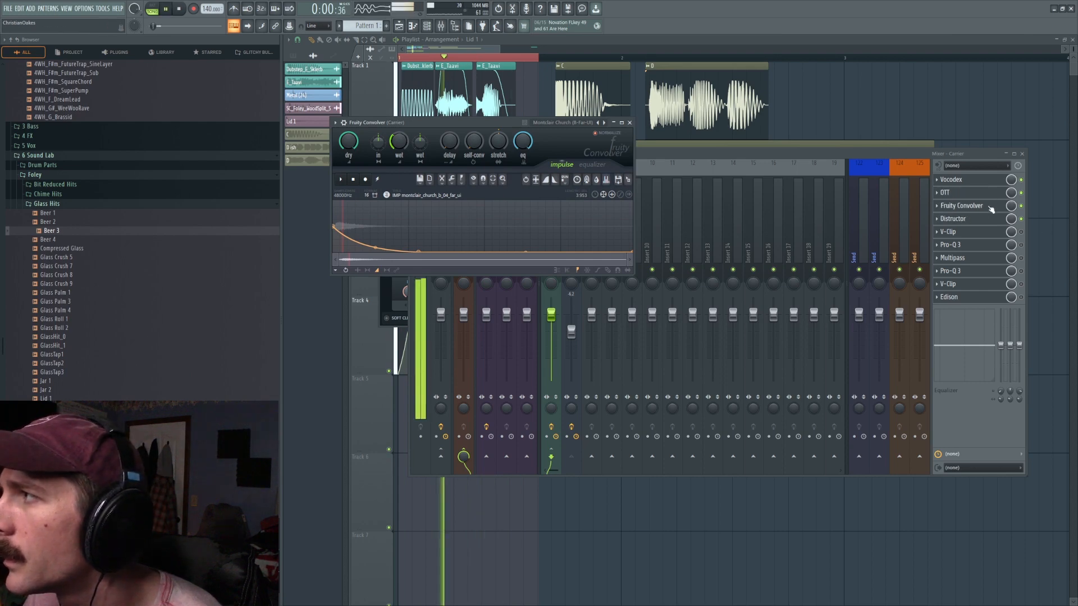
{"action": "key", "text": "space"}
{"action": "left_click", "coordinate": [1022, 232]}
{"action": "key", "text": "space"}
{"action": "left_click", "coordinate": [957, 233]}
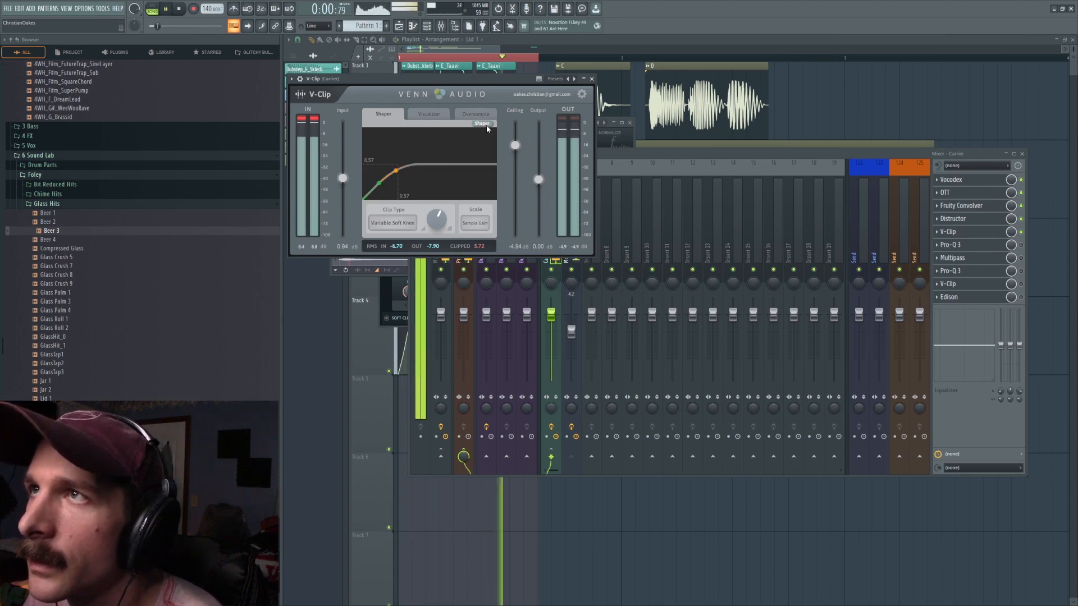
{"action": "key", "text": "space"}
Move the first Pro-Q 3 ahead of V-Clip, inspect its curve and delete it from the Carrier chain.
{"action": "left_click_drag", "start_coordinate": [1025, 248], "coordinate": [981, 236]}
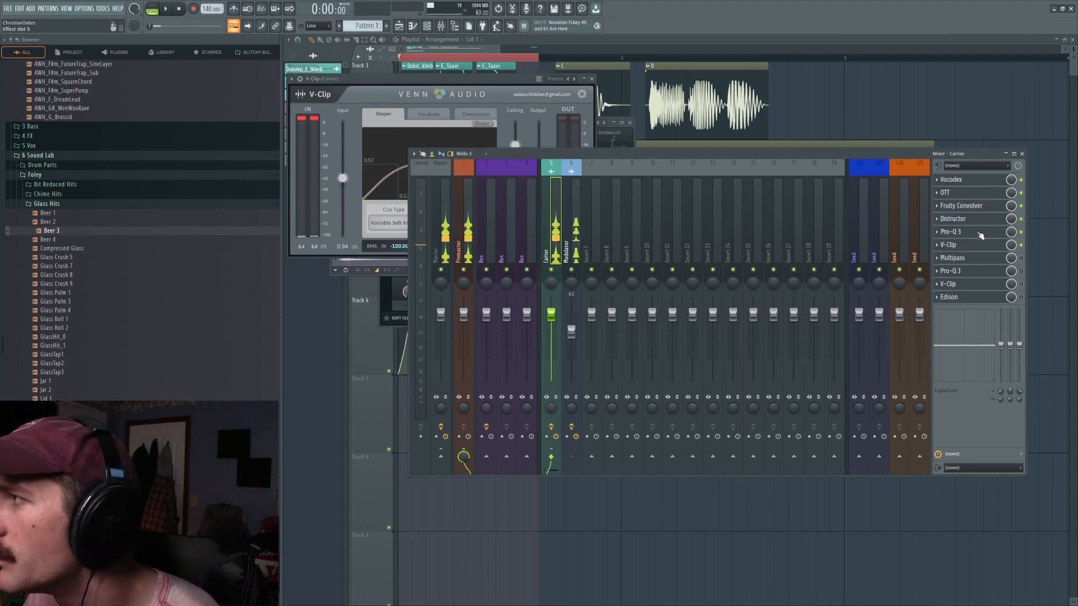
{"action": "left_click", "coordinate": [967, 231]}
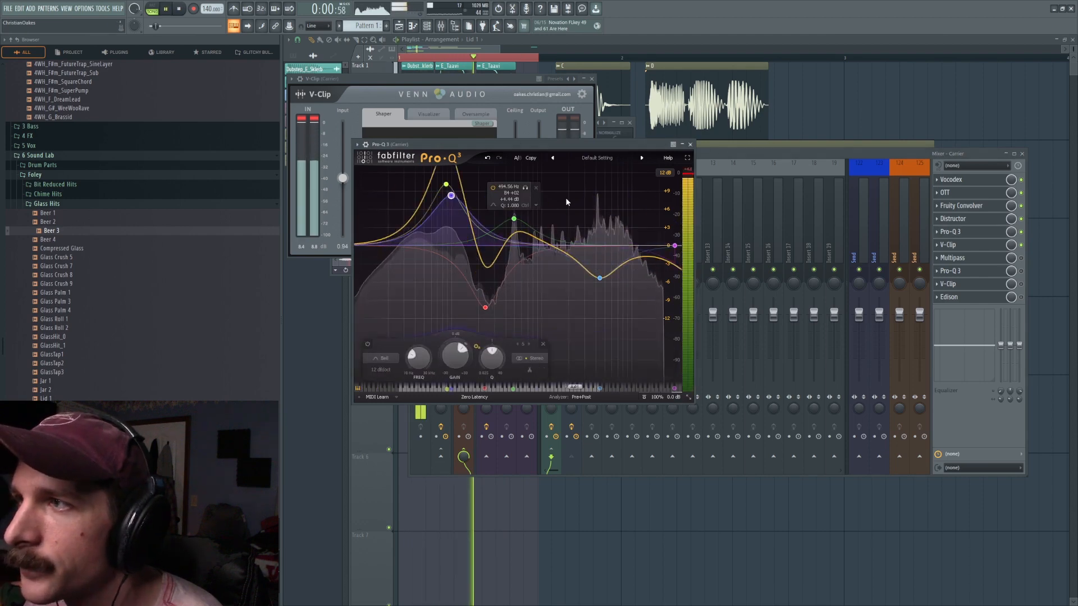
{"action": "right_click", "coordinate": [947, 233]}
{"action": "left_click", "coordinate": [947, 250]}
{"action": "left_click", "coordinate": [568, 335]}
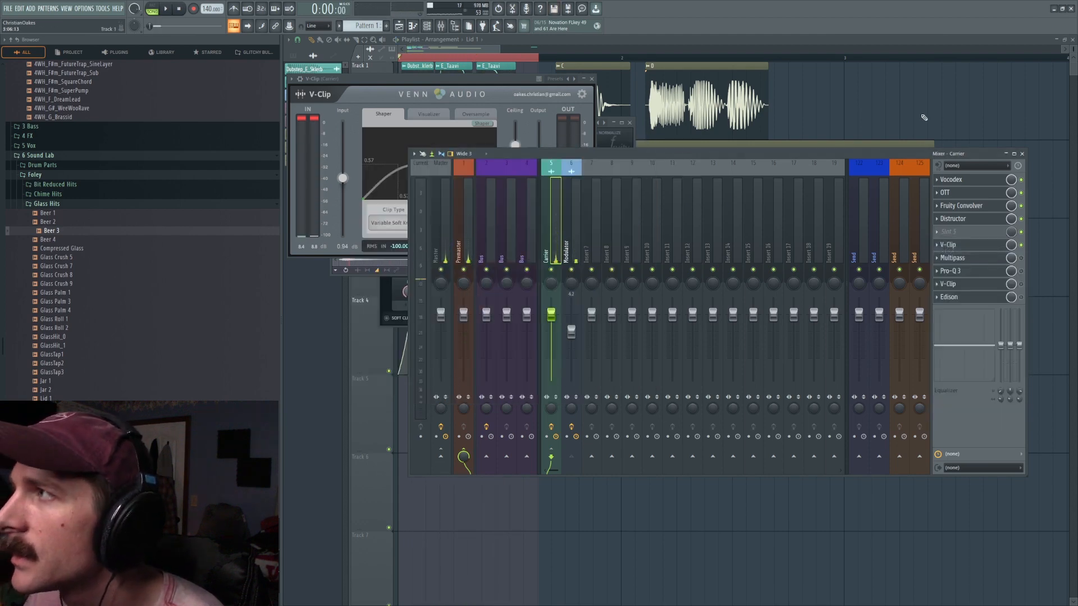
{"action": "left_click", "coordinate": [925, 122]}
Move Multipass into the empty slot after Distructor and replace it with a fresh Pro-Q 3.
{"action": "left_click", "coordinate": [442, 26]}
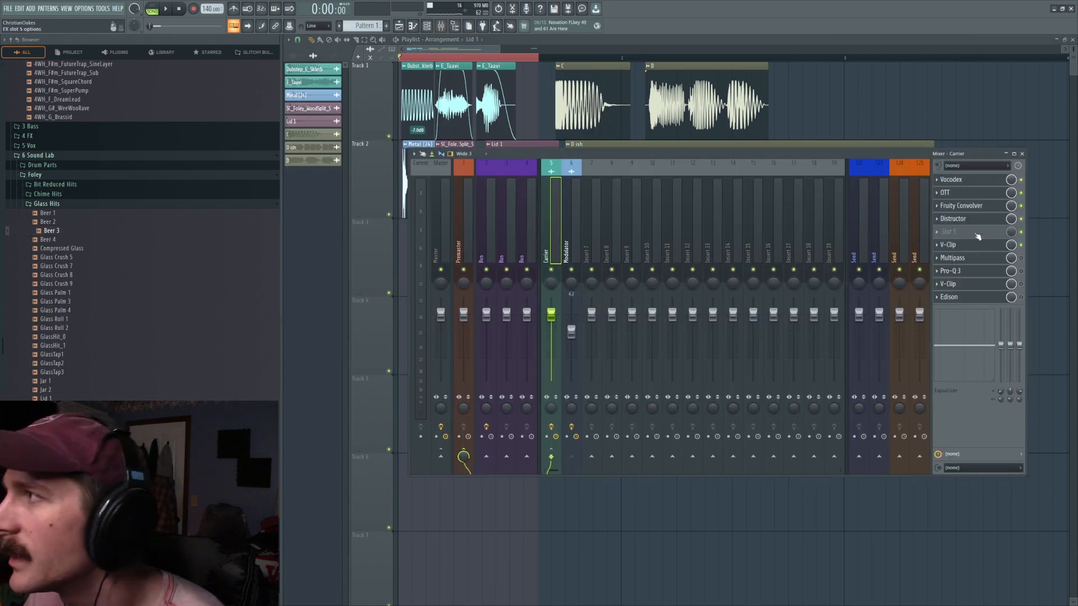
{"action": "left_click", "coordinate": [1022, 258]}
{"action": "key", "text": "space"}
{"action": "scroll", "coordinate": [962, 259], "scroll_direction": "up", "scroll_amount": 2}
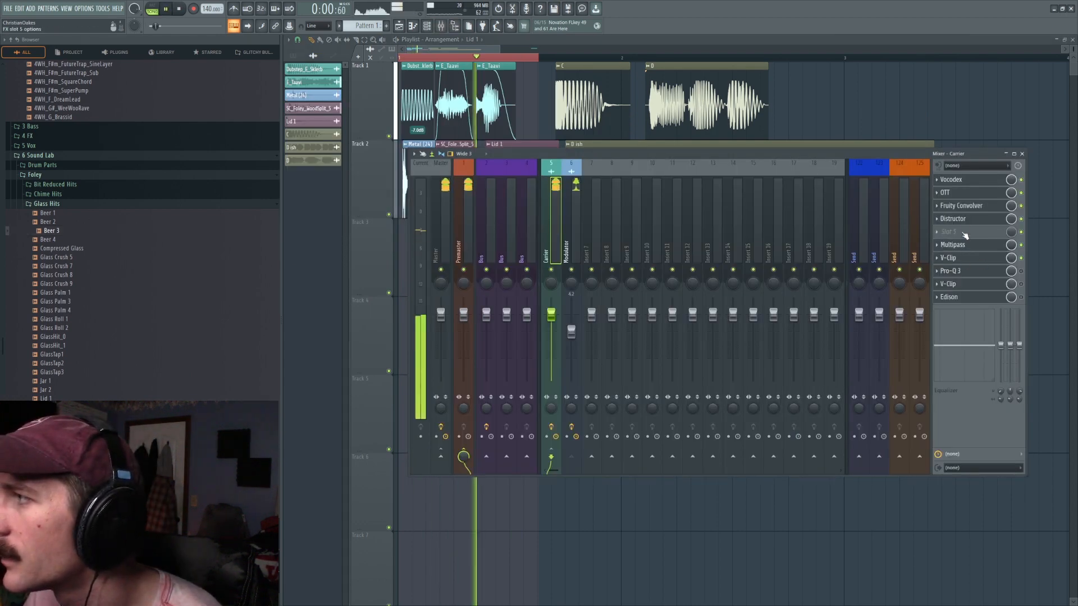
{"action": "key", "text": "space"}
{"action": "left_click", "coordinate": [937, 233]}
{"action": "mouse_move", "coordinate": [946, 243]}
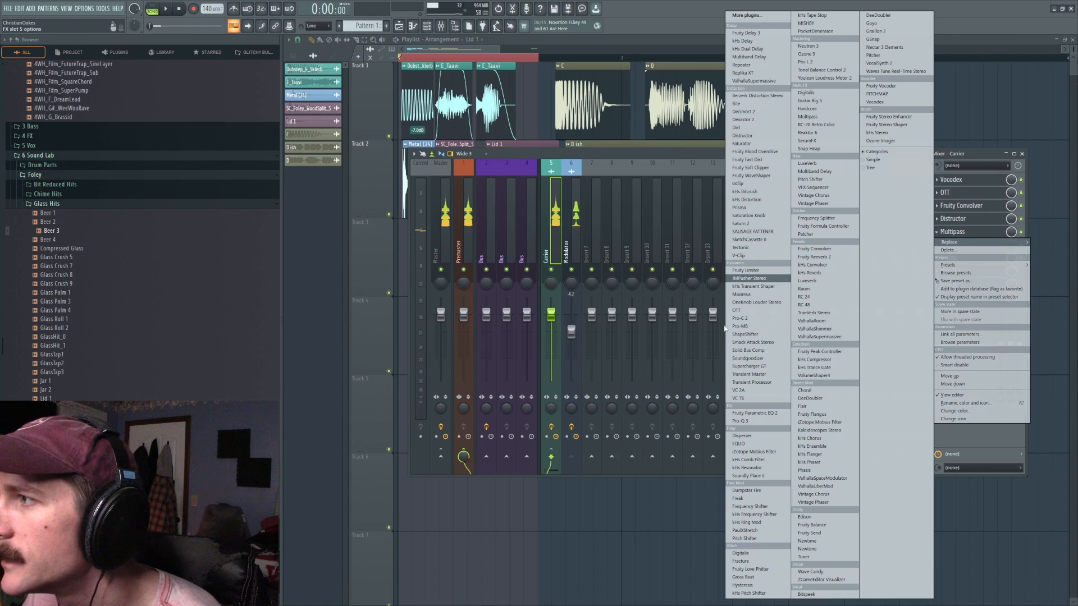
{"action": "left_click", "coordinate": [742, 421]}
Boost about 6.5 dB near 900 Hz in the new Pro-Q 3, and try a 6 dB cut near 5 kHz before removing it.
{"action": "key", "text": "space"}
{"action": "left_click_drag", "start_coordinate": [515, 135], "coordinate": [513, 96]}
{"action": "left_click_drag", "start_coordinate": [580, 135], "coordinate": [582, 174]}
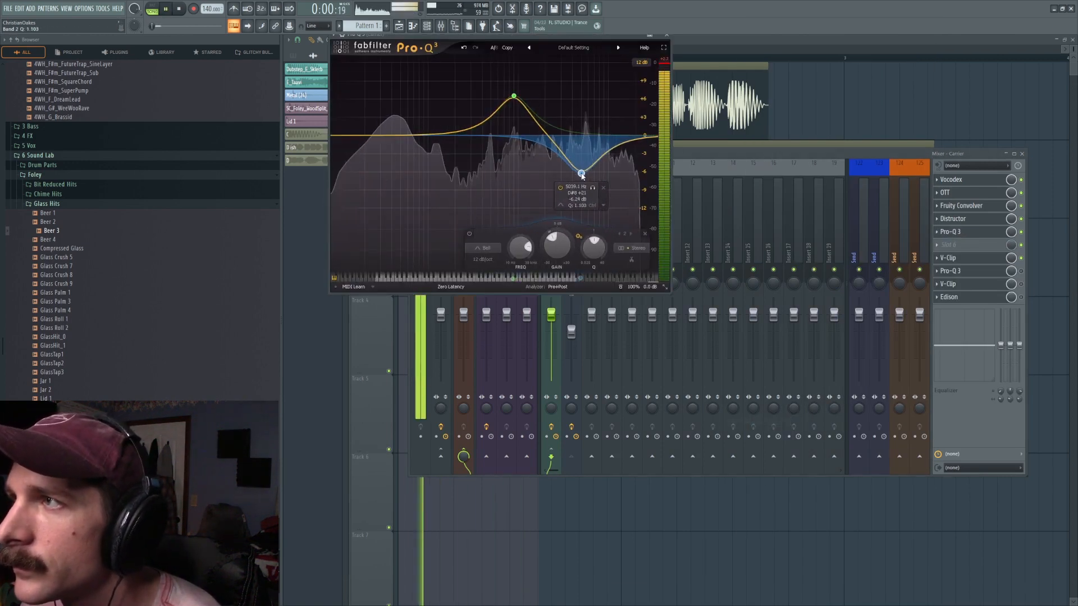
{"action": "left_click", "coordinate": [646, 234]}
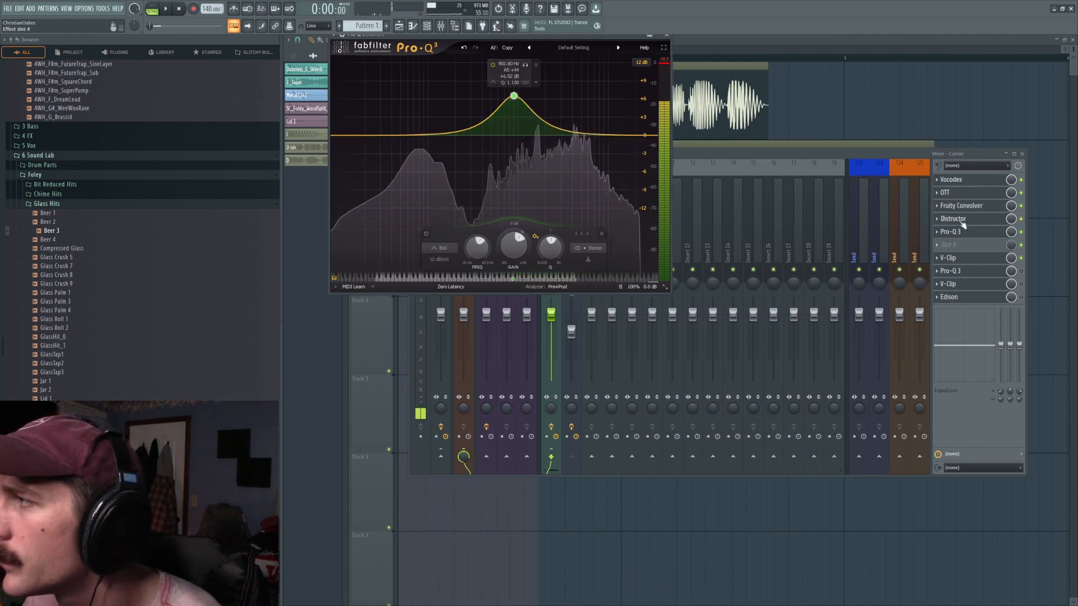
Move Distructor ahead of Fruity Convolver and shorten the fade of the Convolver's impulse envelope while auditioning.
{"action": "key", "text": "space"}
{"action": "left_click_drag", "start_coordinate": [963, 224], "coordinate": [953, 208]}
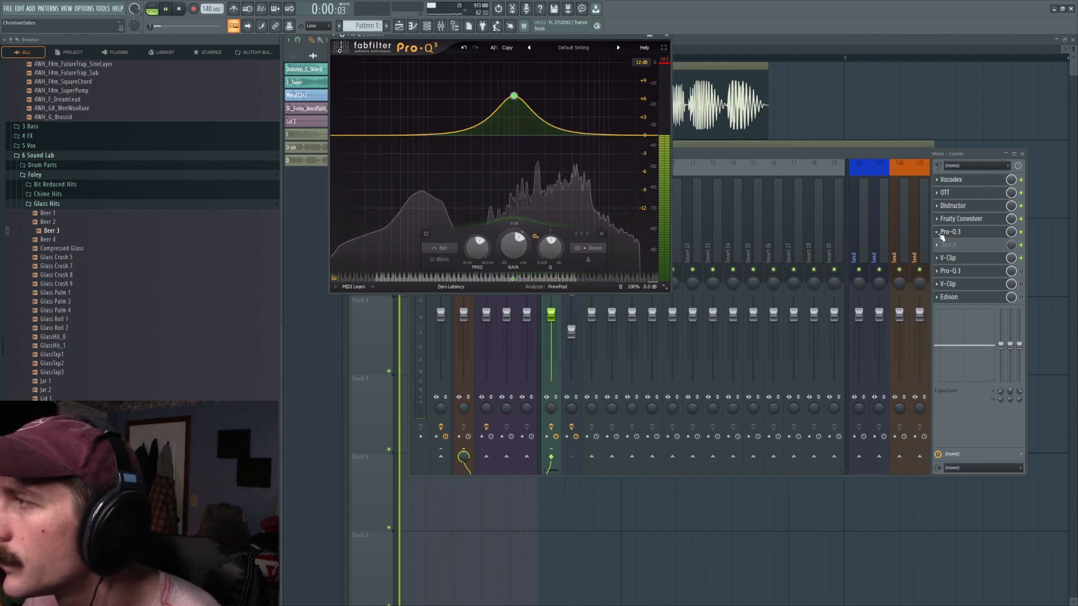
{"action": "left_click", "coordinate": [961, 218]}
{"action": "key", "text": "space"}
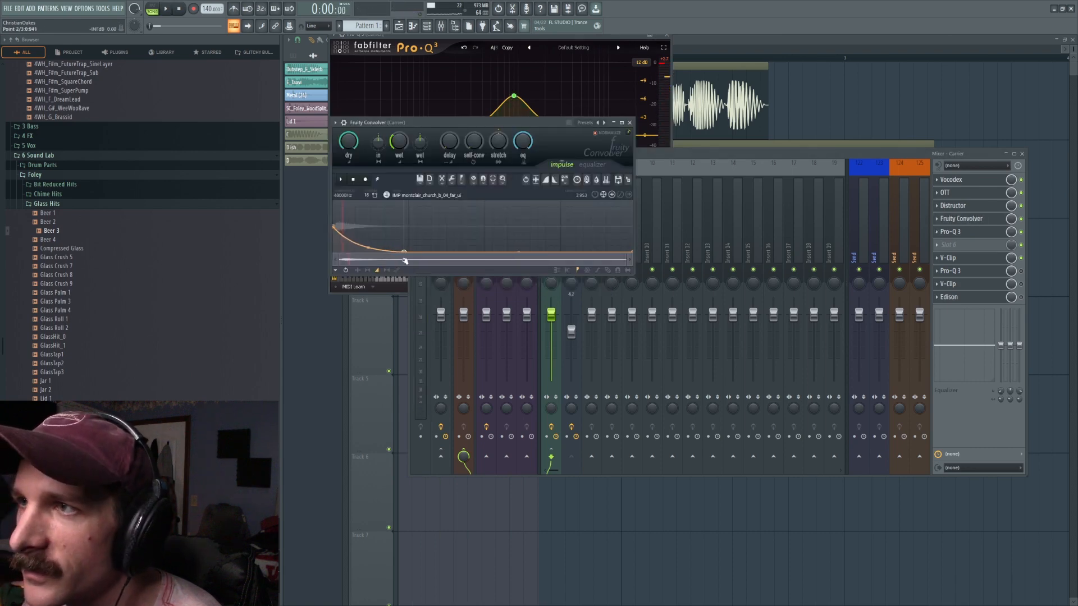
{"action": "key", "text": "space"}
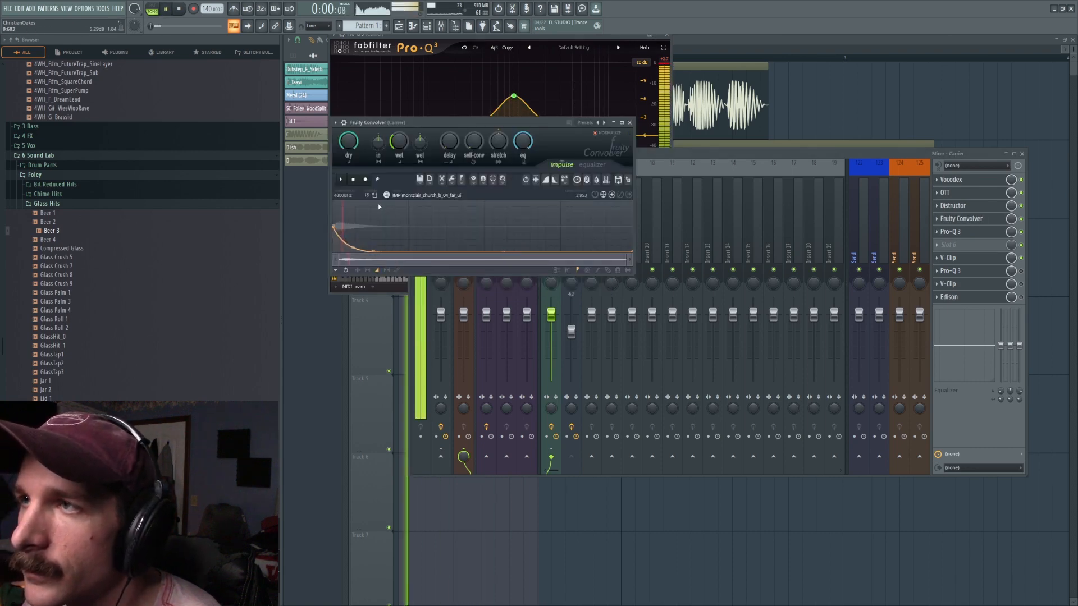
Nudge the third E_Taavi clip and the Lid 1 clip slightly later while auditioning, and undo the last clip adjustment.
{"action": "left_click", "coordinate": [850, 101]}
{"action": "key", "text": "space"}
{"action": "left_click_drag", "start_coordinate": [518, 149], "coordinate": [509, 150]}
{"action": "key", "text": "space"}
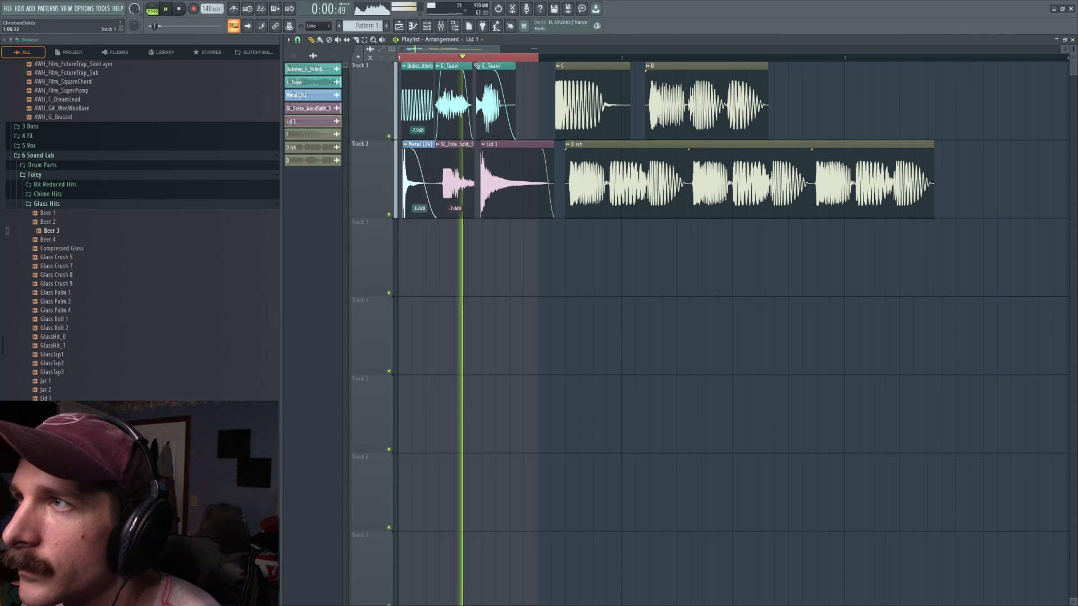
{"action": "scroll", "coordinate": [479, 60], "scroll_direction": "up", "scroll_amount": 1}
{"action": "scroll", "coordinate": [479, 60], "scroll_direction": "up", "scroll_amount": 2}
{"action": "key", "text": "space"}
{"action": "key", "text": "ctrl+z"}
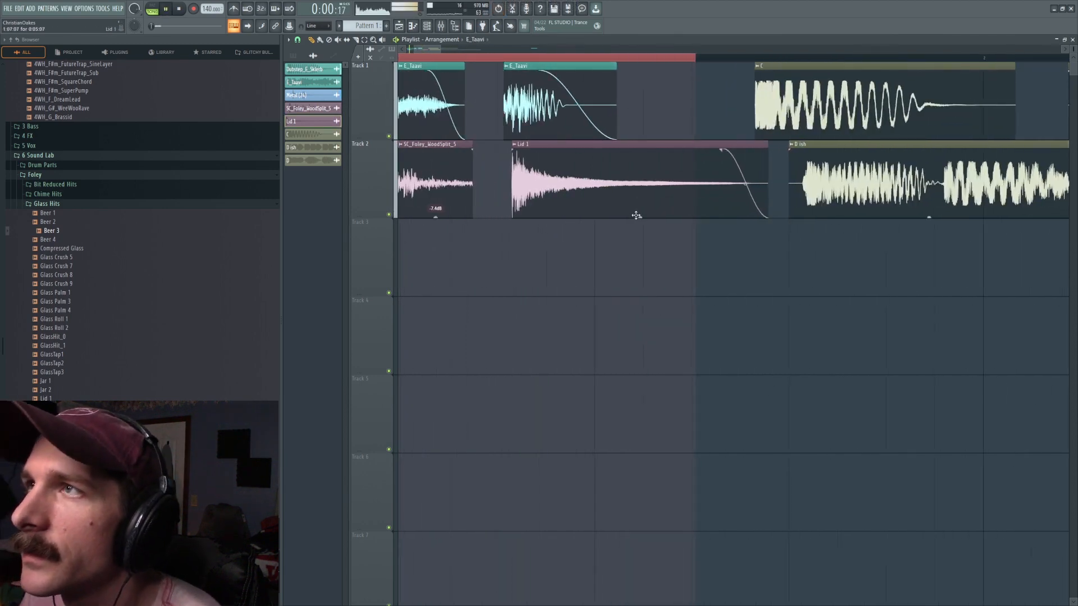
{"action": "key", "text": "space"}
Move the recorded C, D and D ish clips together further along the playlist to start around bar 3.
{"action": "scroll", "coordinate": [474, 64], "scroll_direction": "down", "scroll_amount": 3}
{"action": "scroll", "coordinate": [474, 62], "scroll_direction": "down", "scroll_amount": 2}
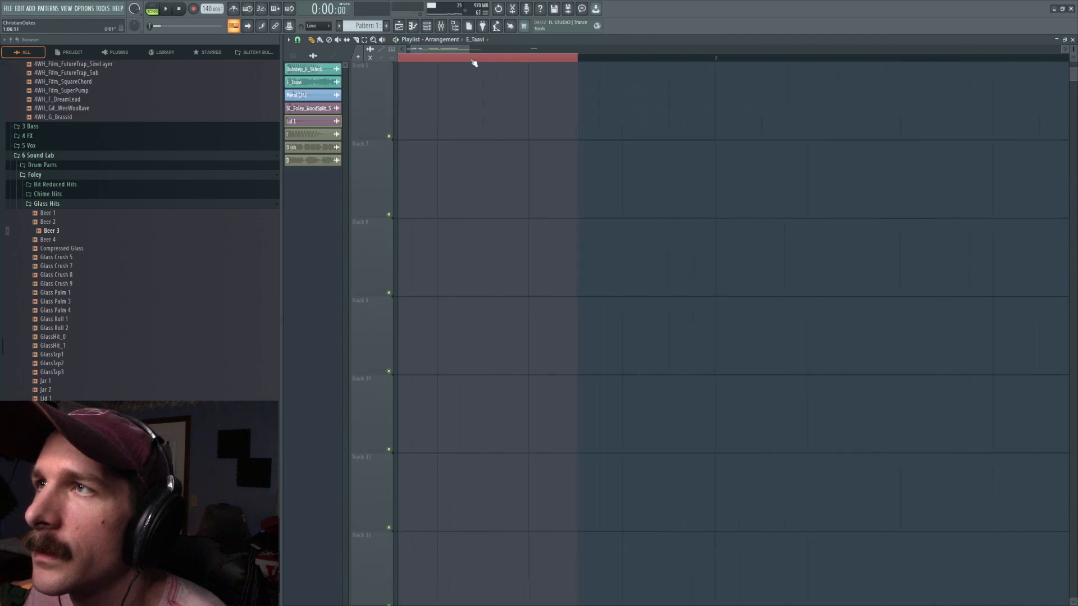
{"action": "scroll", "coordinate": [474, 65], "scroll_direction": "up", "scroll_amount": 5}
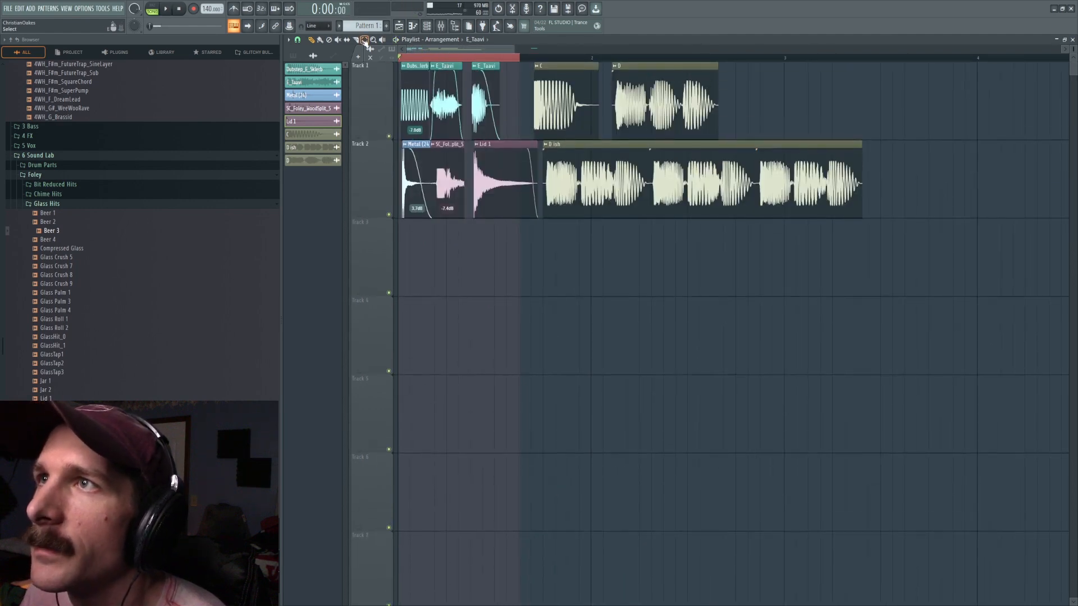
{"action": "left_click_drag", "start_coordinate": [584, 107], "coordinate": [777, 212]}
{"action": "left_click_drag", "start_coordinate": [556, 101], "coordinate": [787, 102]}
{"action": "right_click", "coordinate": [529, 102]}
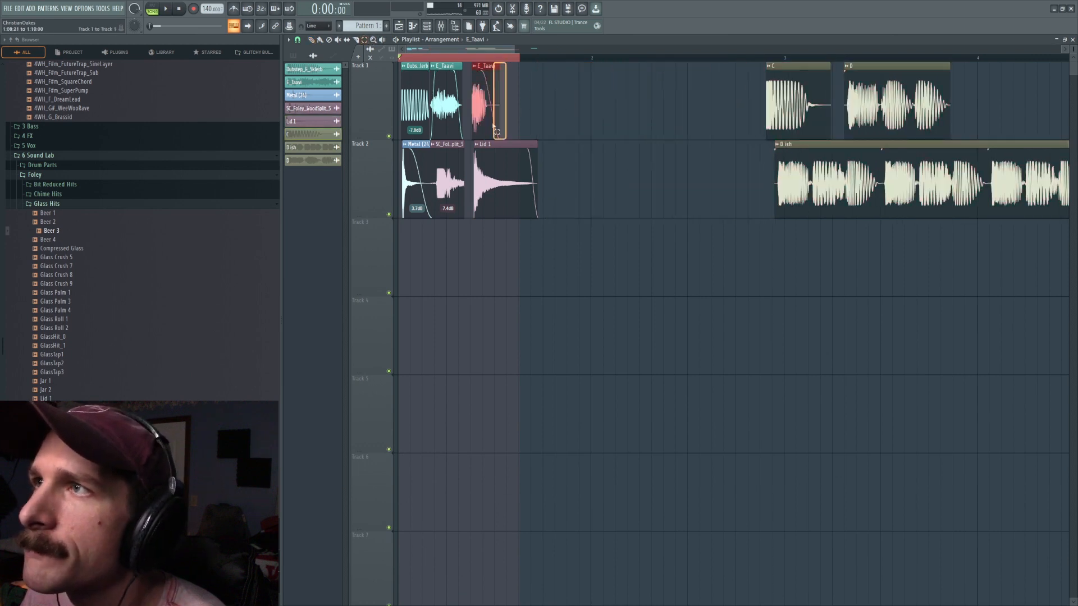
Shift the last E_Taavi and Lid 1 clips later, extend the loop range, and add another E_Taavi clip in the gap.
{"action": "left_click_drag", "start_coordinate": [486, 67], "coordinate": [516, 67]}
{"action": "right_click", "coordinate": [577, 58]}
{"action": "right_click", "coordinate": [474, 74]}
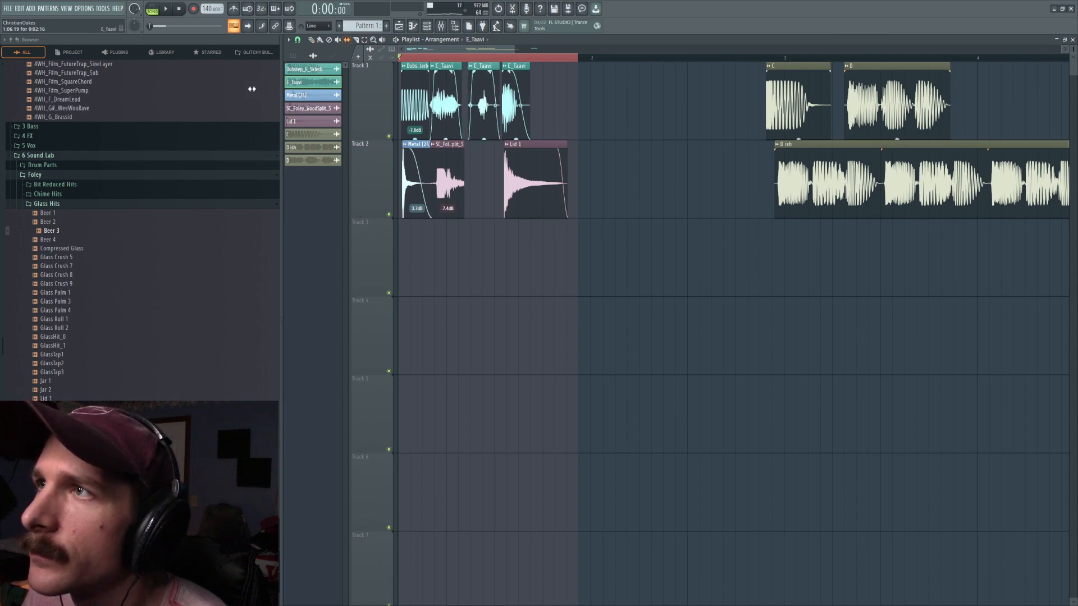
{"action": "key", "text": "space"}
Place a second SC_Foley_WoodSplit_5 clip before Lid 1 in Track 2, make it unique and open its sample settings.
{"action": "left_click", "coordinate": [451, 163]}
{"action": "key", "text": "space"}
{"action": "left_click", "coordinate": [469, 163]}
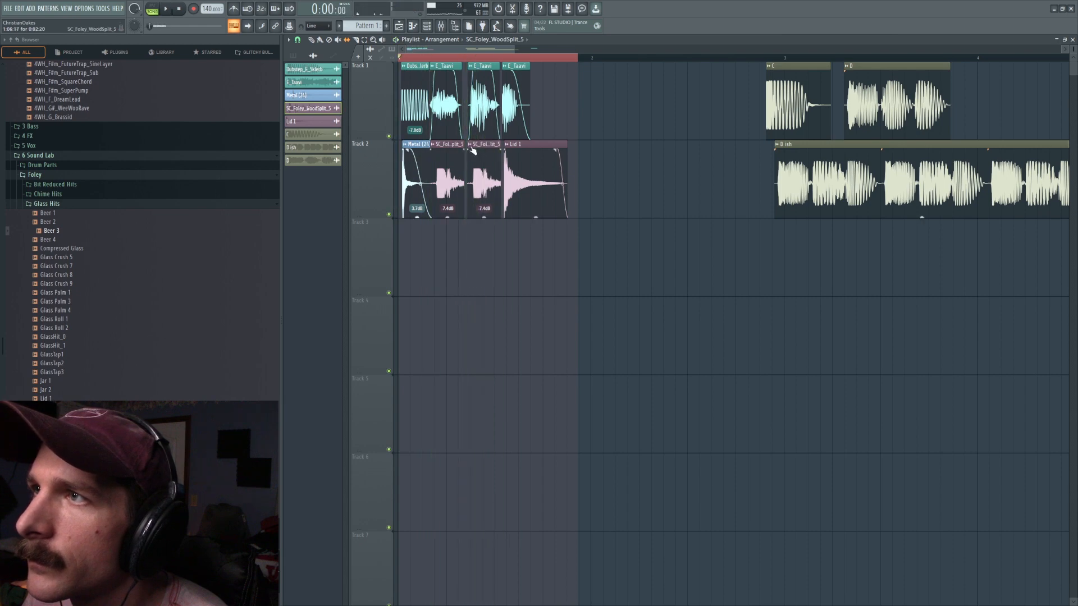
{"action": "key", "text": "space"}
{"action": "left_click", "coordinate": [471, 144]}
{"action": "left_click", "coordinate": [487, 209]}
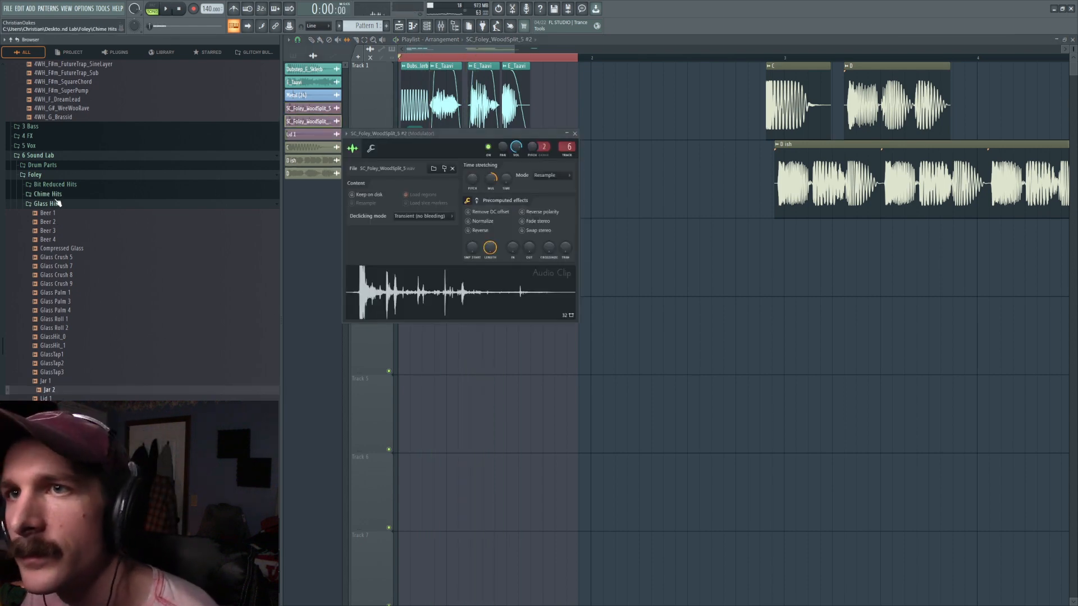
Browse the Metals foley folder and replace the new WoodSplit clip's sample with Metal (9).
{"action": "left_click", "coordinate": [56, 206]}
{"action": "left_click", "coordinate": [43, 243]}
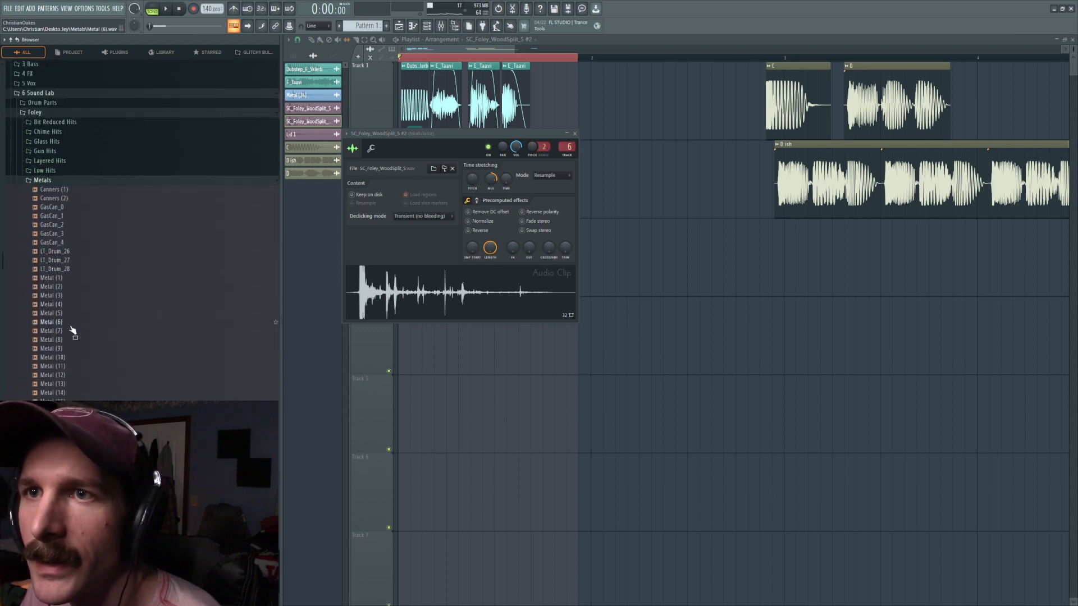
{"action": "scroll", "coordinate": [76, 345], "scroll_direction": "down", "scroll_amount": 10}
{"action": "left_click_drag", "start_coordinate": [79, 201], "coordinate": [135, 210]}
{"action": "left_click_drag", "start_coordinate": [47, 193], "coordinate": [453, 285]}
{"action": "key", "text": "space"}
{"action": "right_click", "coordinate": [491, 179]}
{"action": "left_click", "coordinate": [498, 182]}
{"action": "right_click", "coordinate": [706, 171]}
Try shifting the Metal (9) clip slightly later in Track 2 while auditioning the loop.
{"action": "key", "text": "space"}
{"action": "key", "text": "space"}
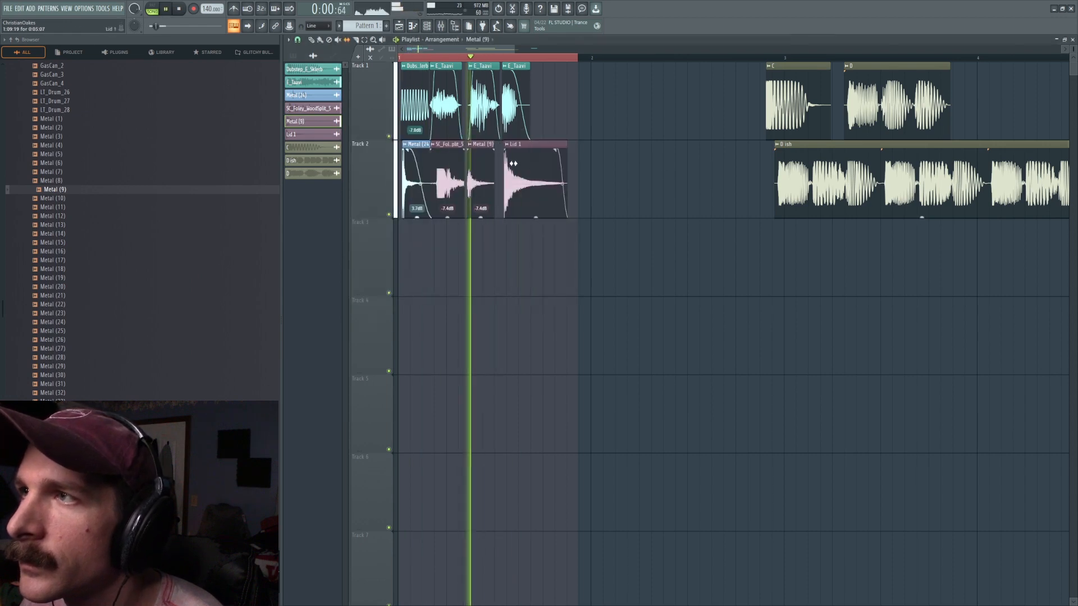
{"action": "key", "text": "space"}
{"action": "key", "text": "ctrl+z"}
{"action": "key", "text": "space"}
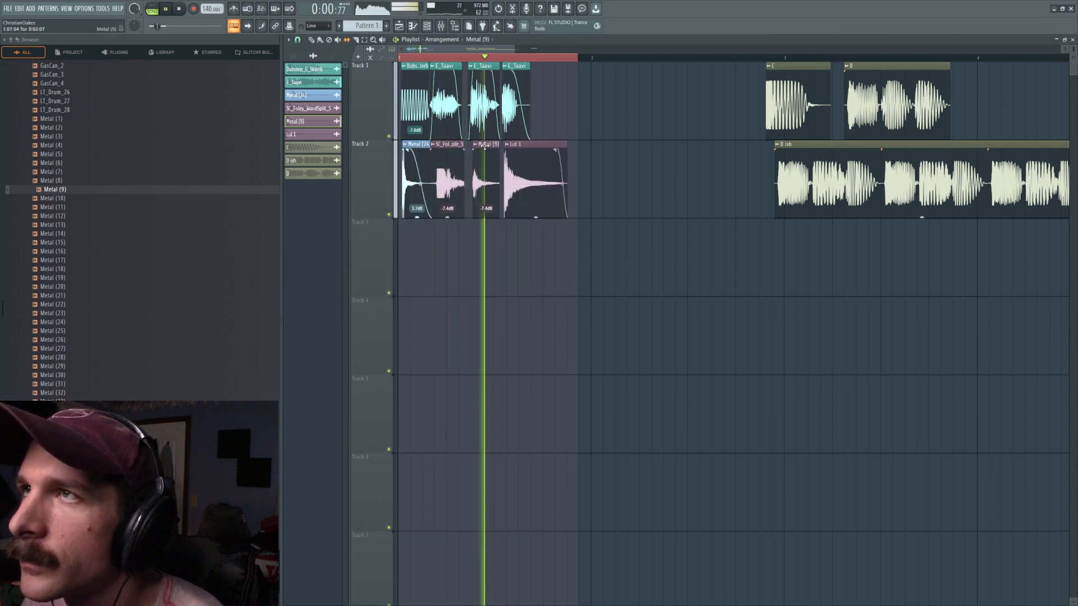
{"action": "key", "text": "space"}
Raise the Modulator track's fader slightly while auditioning, and bring up the Carrier track's effects before returning to the playlist.
{"action": "key", "text": "F9"}
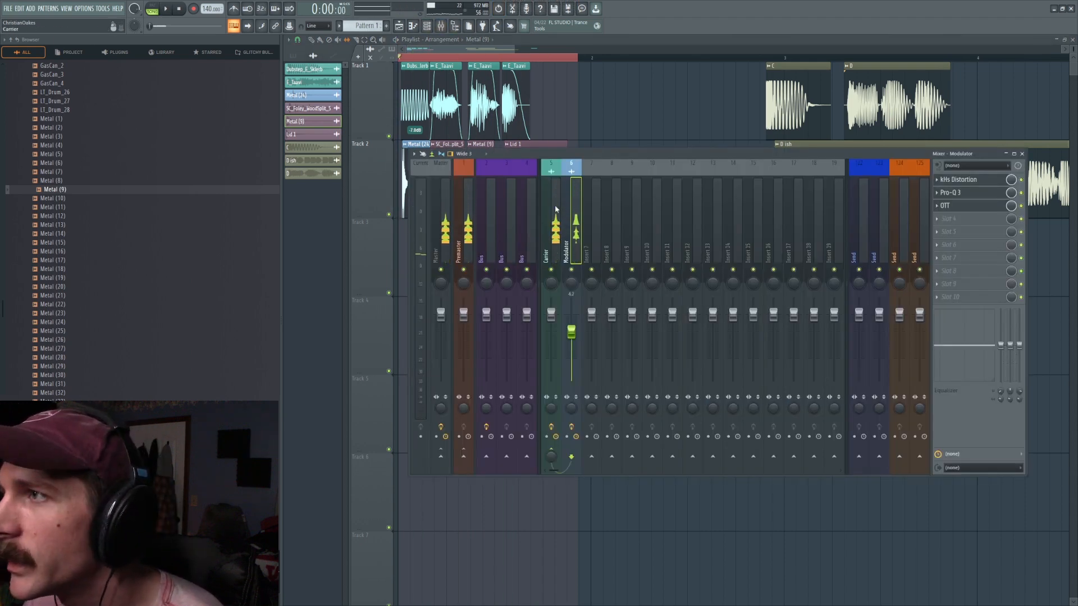
{"action": "key", "text": "space"}
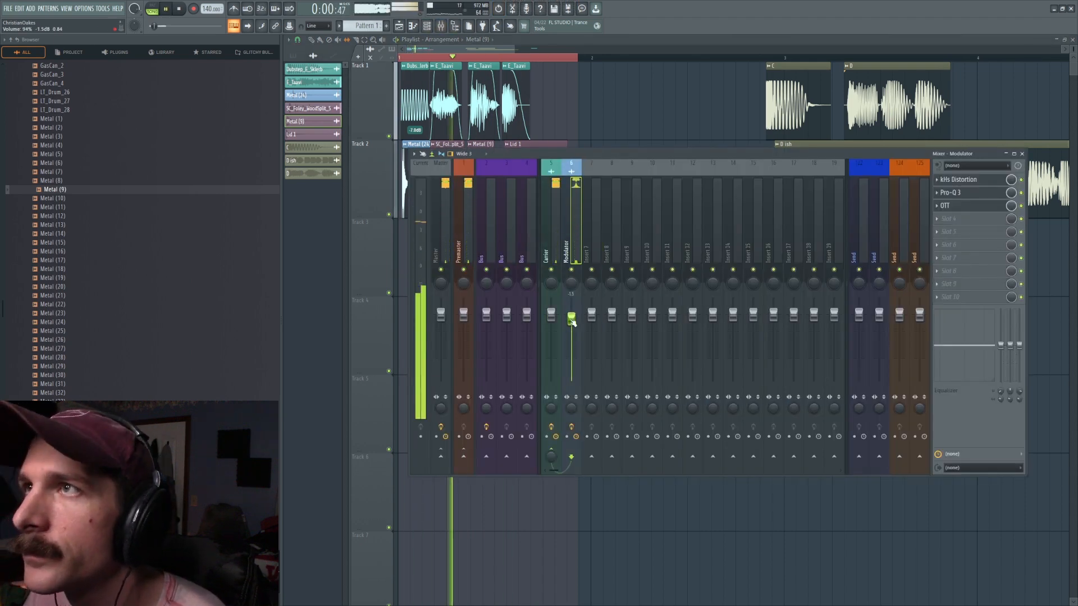
{"action": "mouse_move", "coordinate": [572, 322]}
{"action": "left_mouse_down"}
{"action": "mouse_move", "coordinate": [573, 350]}
{"action": "mouse_move", "coordinate": [571, 326]}
{"action": "left_mouse_up"}
{"action": "left_click", "coordinate": [552, 227]}
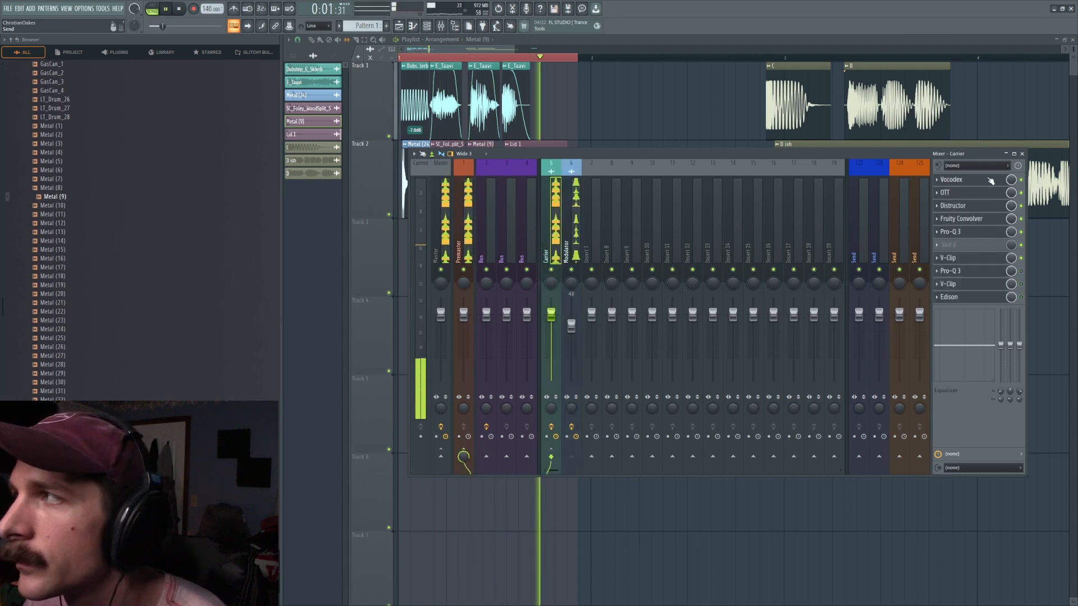
{"action": "key", "text": "space"}
{"action": "key", "text": "F9"}
Set the Metal (9) clip's time-stretch multiplier to about 59.87% and audition it.
{"action": "double_click", "coordinate": [479, 165]}
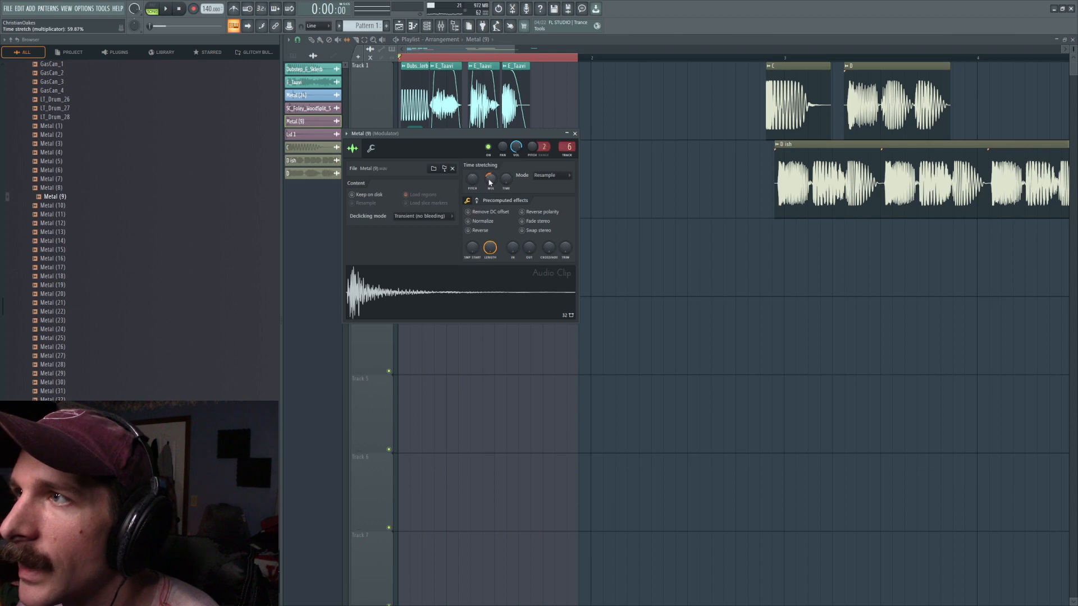
{"action": "key", "text": "space"}
{"action": "left_click", "coordinate": [574, 133]}
{"action": "key", "text": "space"}
{"action": "left_click", "coordinate": [312, 41]}
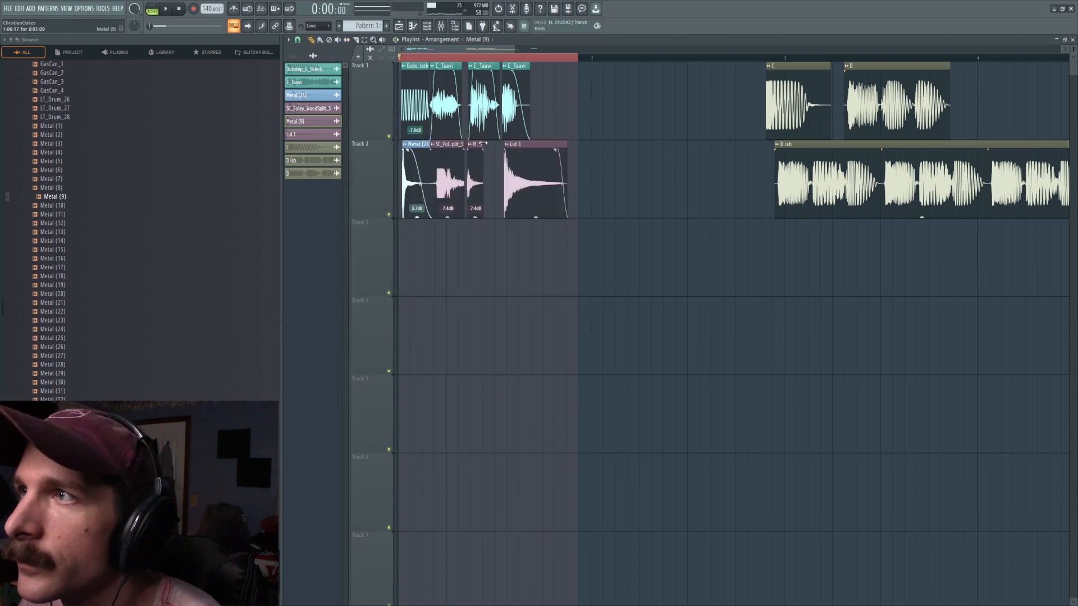
Slip the audio inside the third E_Taavi clip so a different part of the waveform plays, auditioning the loop.
{"action": "left_click", "coordinate": [347, 40]}
{"action": "key", "text": "space"}
{"action": "key", "text": "space"}
{"action": "mouse_move", "coordinate": [484, 107]}
{"action": "left_mouse_down"}
{"action": "mouse_move", "coordinate": [437, 108]}
{"action": "mouse_move", "coordinate": [497, 109]}
{"action": "left_mouse_up"}
{"action": "key", "text": "space"}
{"action": "key", "text": "space"}
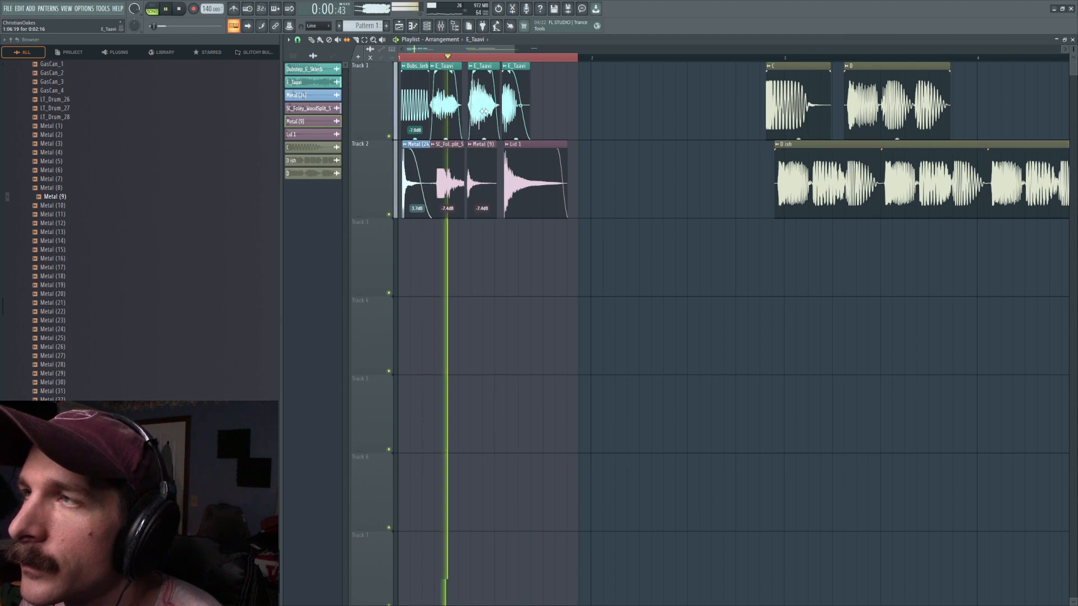
Readjust the Metal (9) clip's length and time stretch while auditioning the loop.
{"action": "left_click", "coordinate": [313, 40]}
{"action": "left_click_drag", "start_coordinate": [483, 145], "coordinate": [490, 146]}
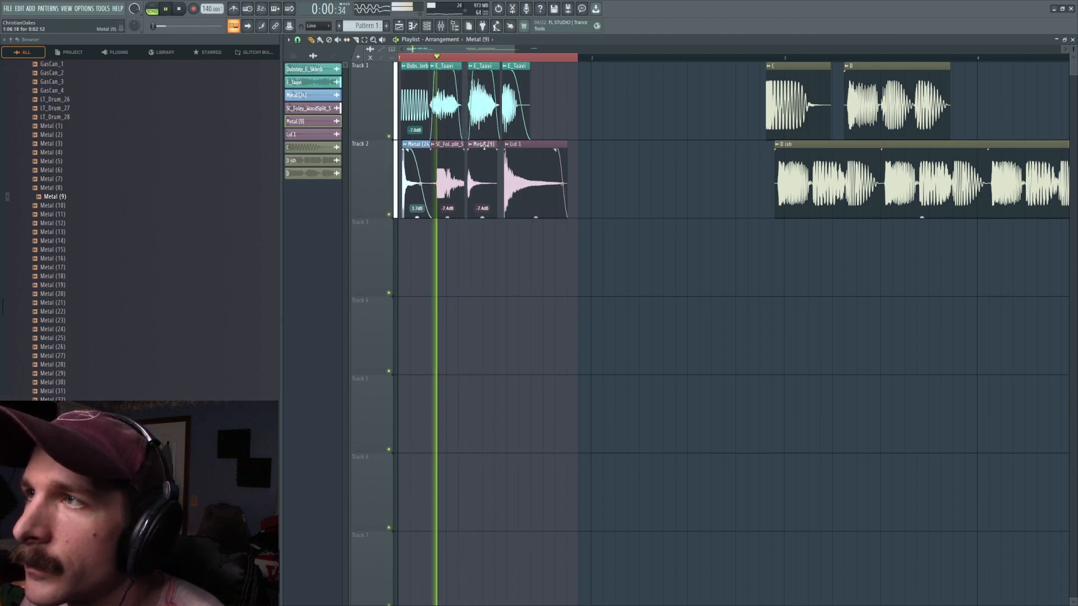
{"action": "double_click", "coordinate": [487, 183]}
{"action": "key", "text": "space"}
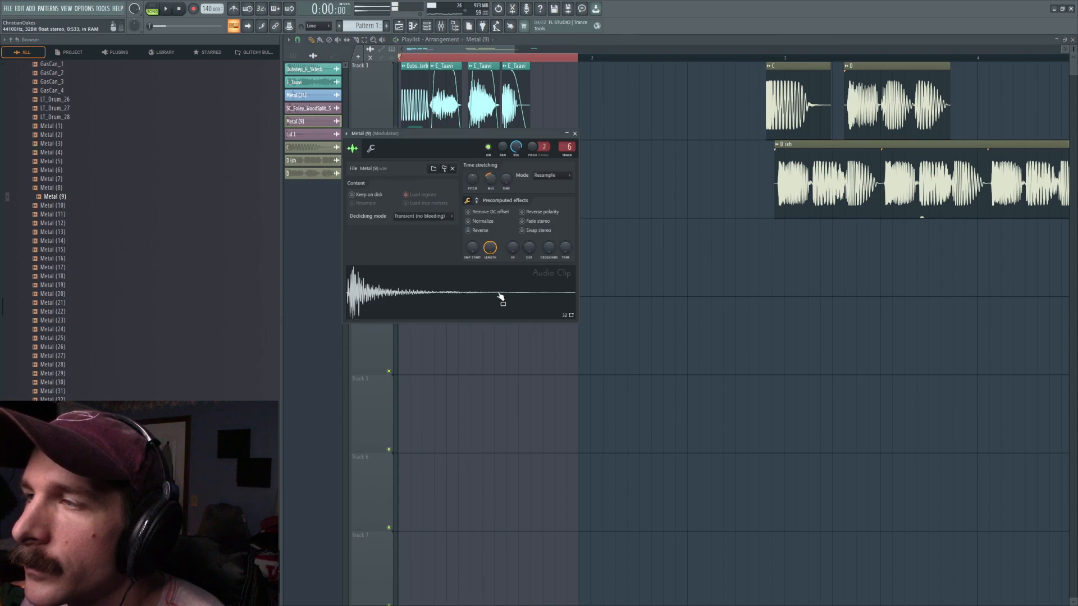
{"action": "key", "text": "space"}
{"action": "left_click", "coordinate": [575, 134]}
{"action": "key", "text": "space"}
Offset the stereo delay slightly to the right in Metal (9)'s precomputed effects and audition it.
{"action": "double_click", "coordinate": [472, 166]}
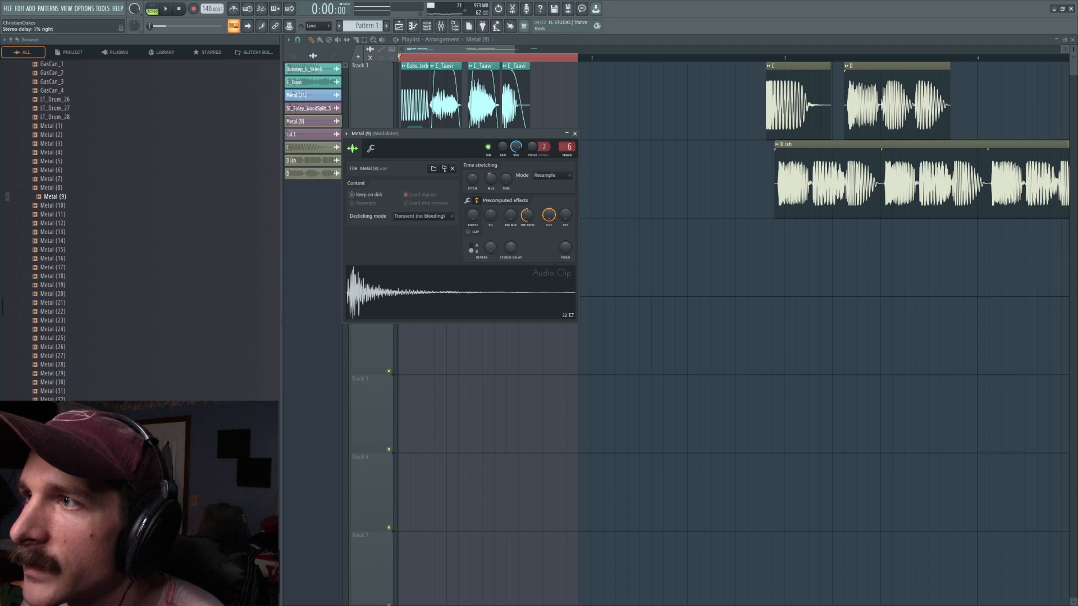
{"action": "key", "text": "Escape"}
{"action": "key", "text": "space"}
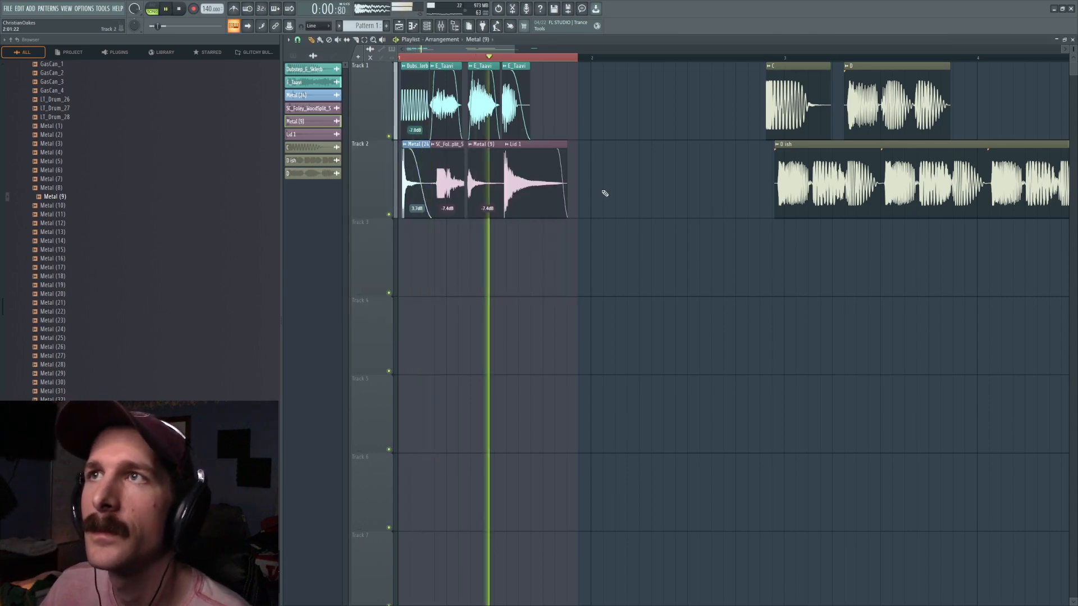
{"action": "key", "text": "space"}
Centre Metal (9)'s stereo delay, raise its ring modulation mix and frequency to maximum, and audition the sound.
{"action": "double_click", "coordinate": [495, 154]}
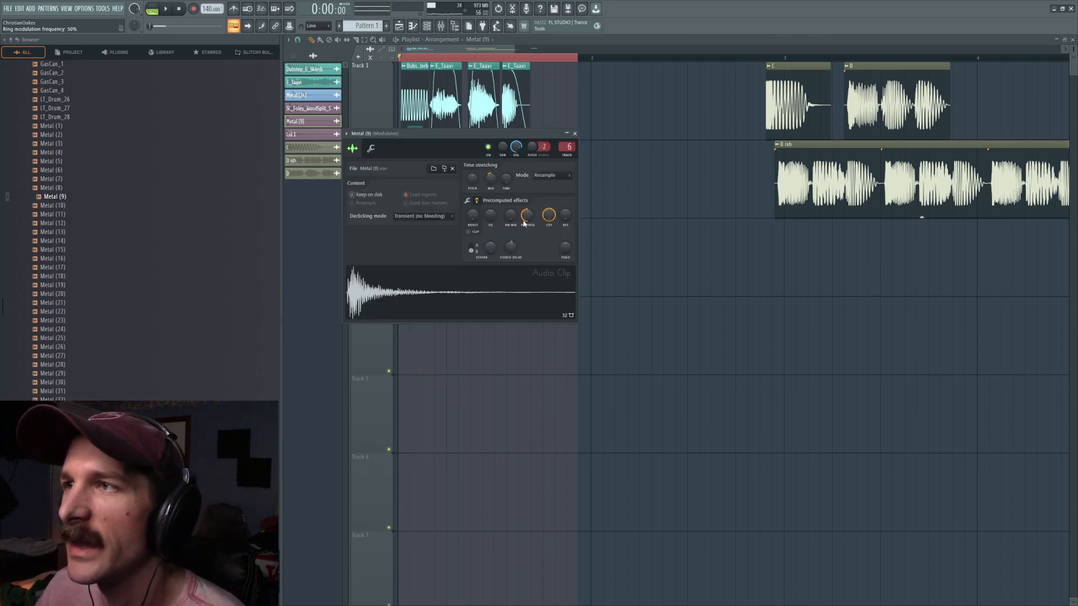
{"action": "left_click", "coordinate": [528, 253]}
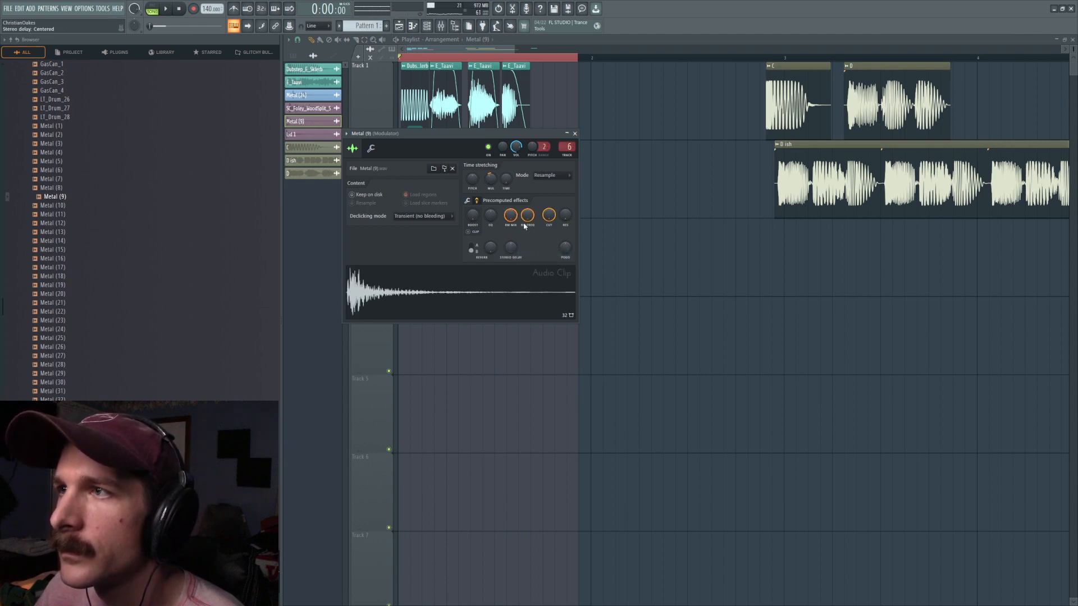
{"action": "key", "text": "space"}
Shift the Metal (9) clip slightly later, and try a later start for the E_Taavi clip above it before undoing that.
{"action": "right_click", "coordinate": [621, 183]}
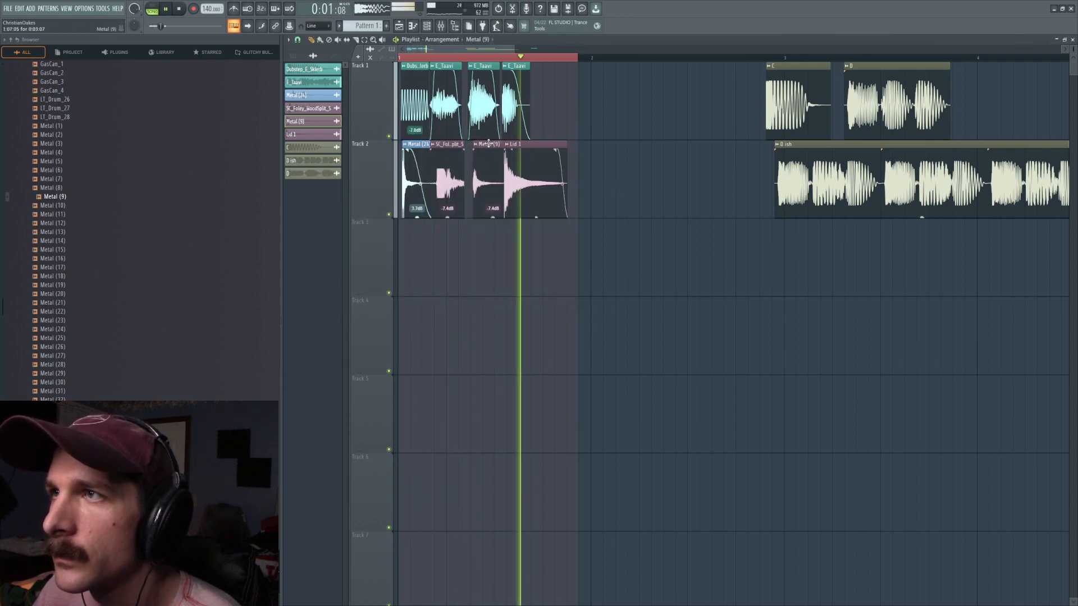
{"action": "scroll", "coordinate": [466, 59], "scroll_direction": "up", "scroll_amount": 3}
{"action": "key", "text": "space"}
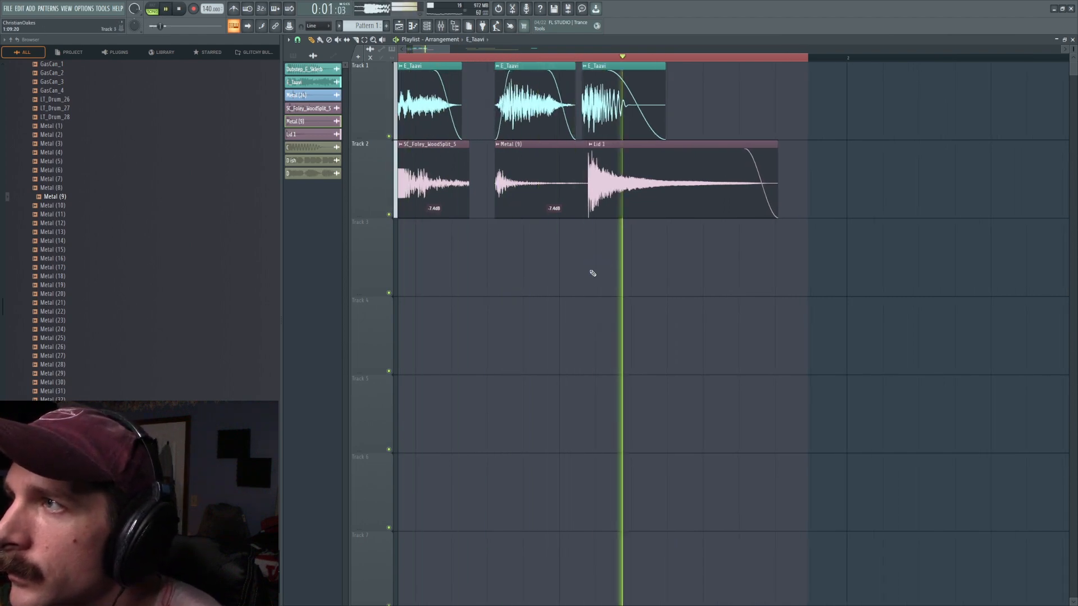
{"action": "key", "text": "ctrl+z"}
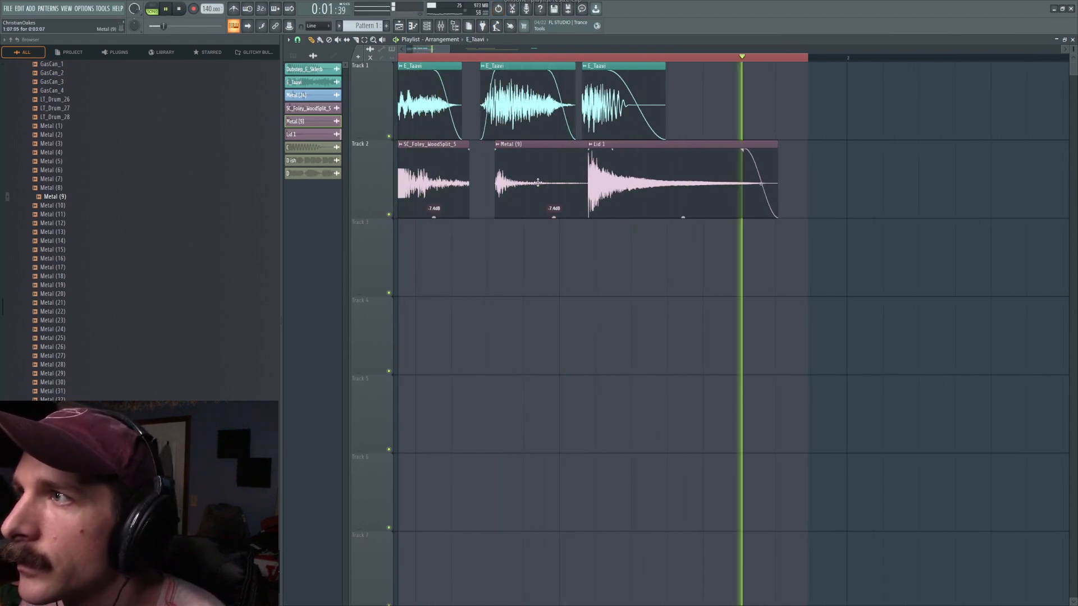
{"action": "key", "text": "space"}
Undo the last Metal (9) effect change, lower the clip's Pogo pitch bend and audition the loop.
{"action": "double_click", "coordinate": [510, 196]}
{"action": "key", "text": "space"}
{"action": "key", "text": "ctrl+z"}
{"action": "left_click_drag", "start_coordinate": [566, 247], "coordinate": [566, 254]}
{"action": "key", "text": "Escape"}
{"action": "key", "text": "space"}
{"action": "key", "text": "space"}
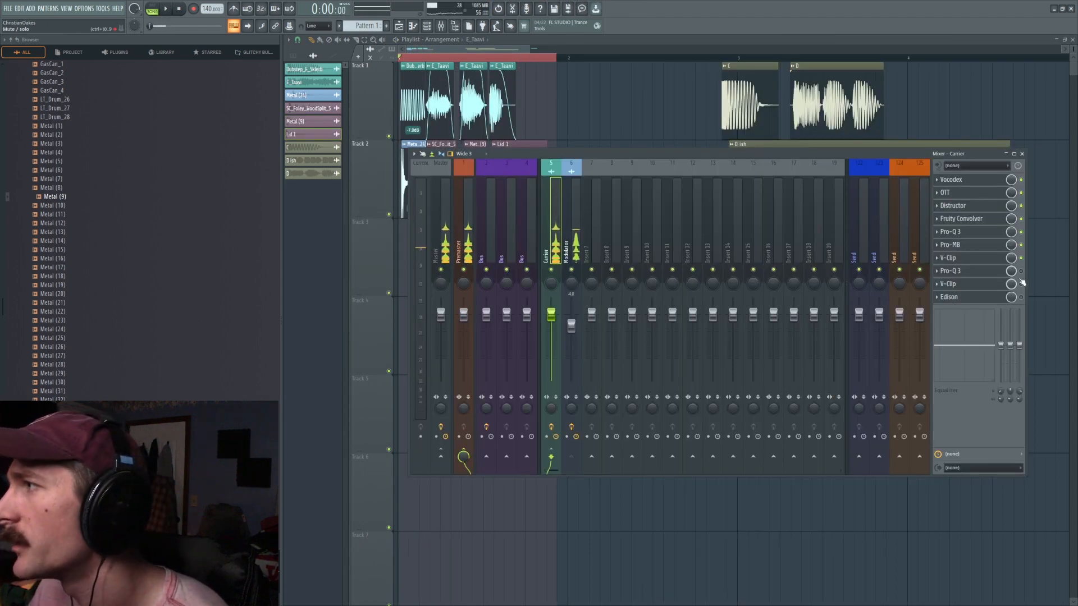
Set the knee size of the Carrier's first V-Clip to about 0.724 with the Variable Soft Knee type while auditioning.
{"action": "left_click", "coordinate": [997, 262]}
{"action": "key", "text": "space"}
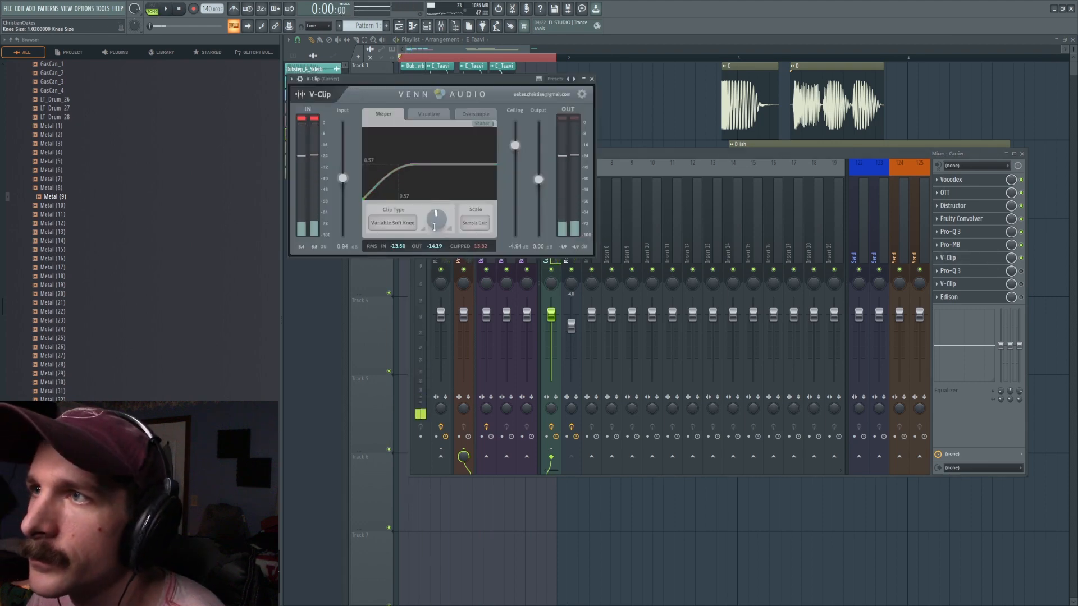
{"action": "key", "text": "space"}
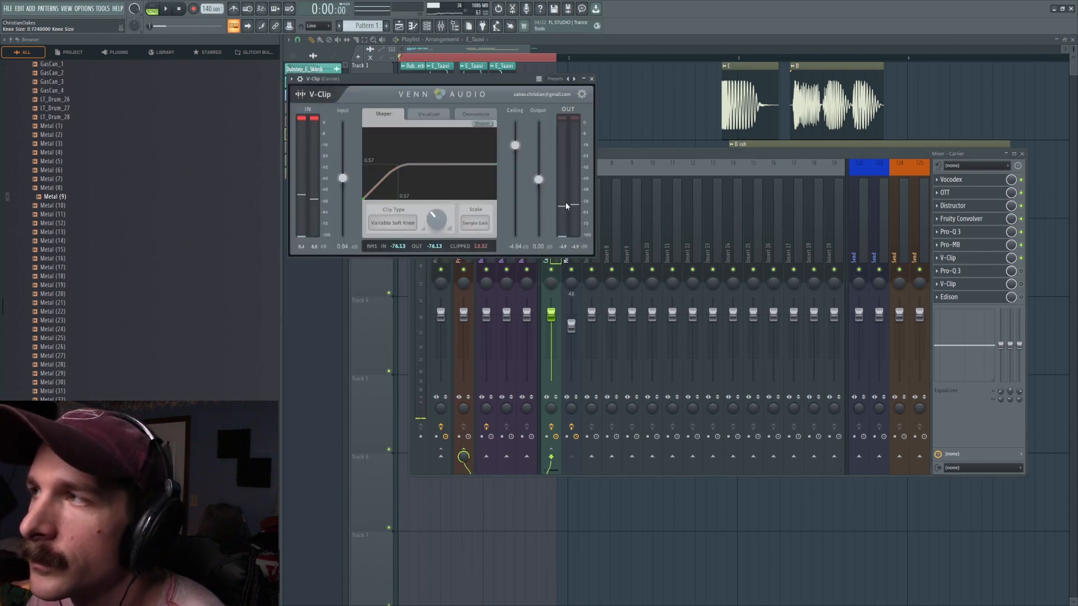
Add a high-cut band at about 13.1 kHz to the Carrier's first Pro-Q 3 while auditioning.
{"action": "left_click", "coordinate": [955, 232]}
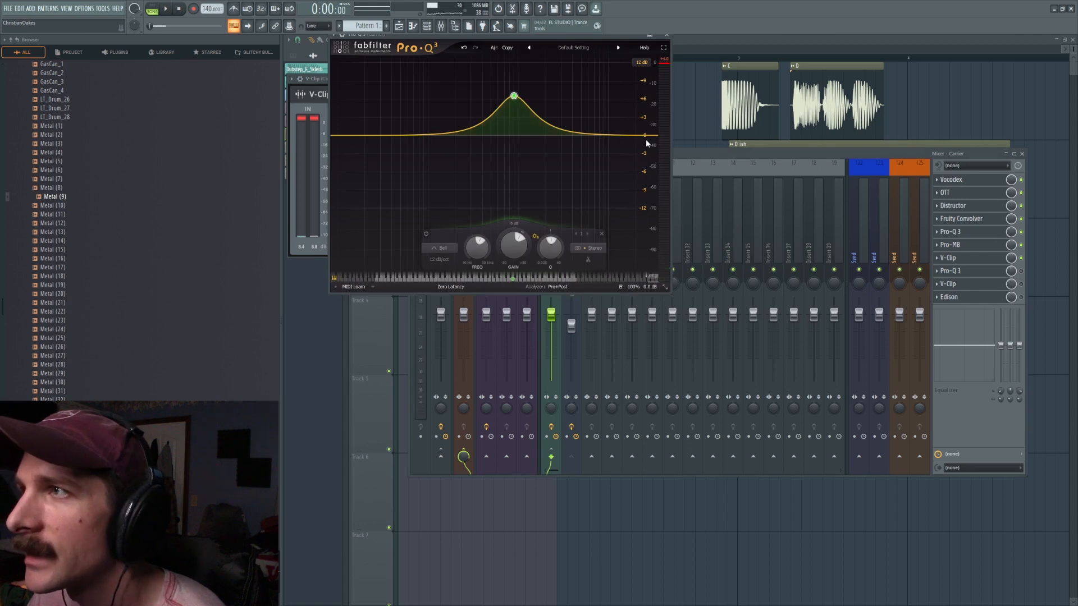
{"action": "left_click", "coordinate": [646, 135]}
{"action": "key", "text": "space"}
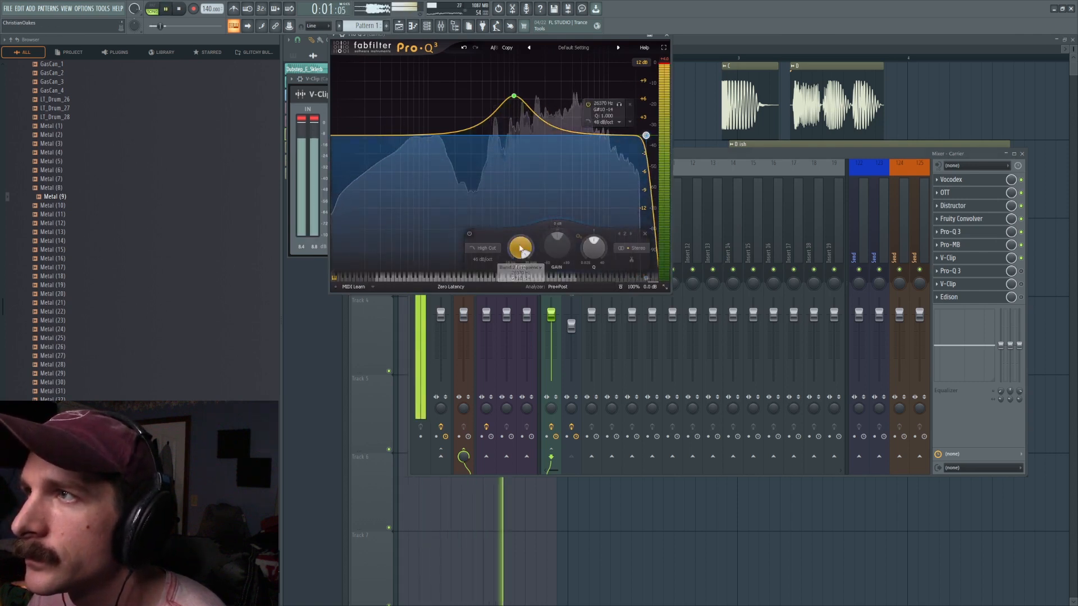
{"action": "mouse_move", "coordinate": [515, 244]}
{"action": "left_mouse_down"}
{"action": "mouse_move", "coordinate": [514, 268]}
{"action": "mouse_move", "coordinate": [515, 259]}
{"action": "left_mouse_up"}
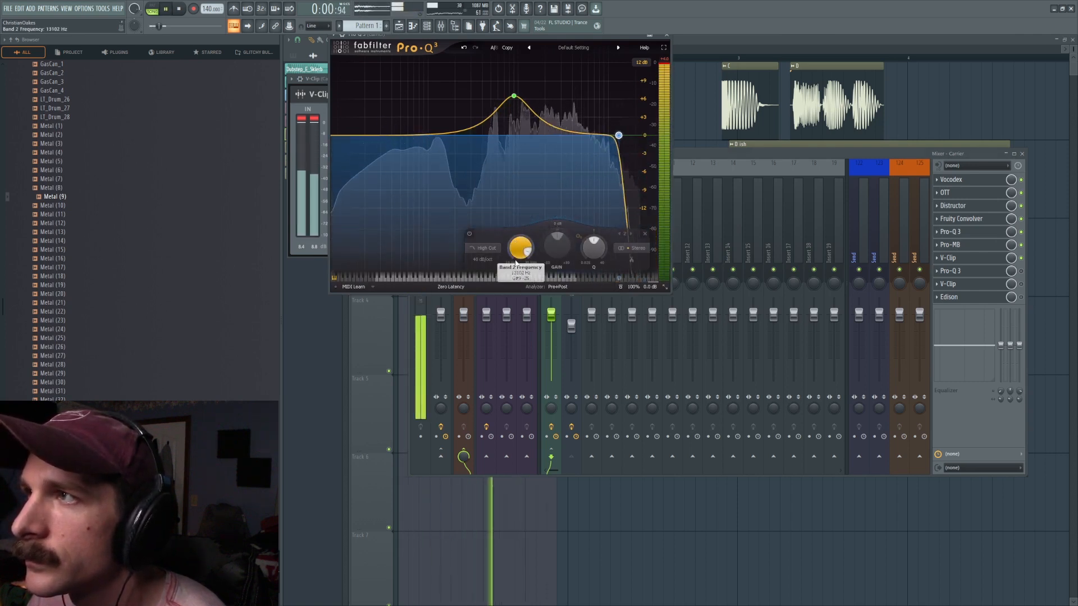
{"action": "key", "text": "space"}
Add a dynamic cut of about 6 dB near 5.1 kHz and a 2.9 dB boost near 56 Hz in Pro-Q 3.
{"action": "double_click", "coordinate": [582, 135]}
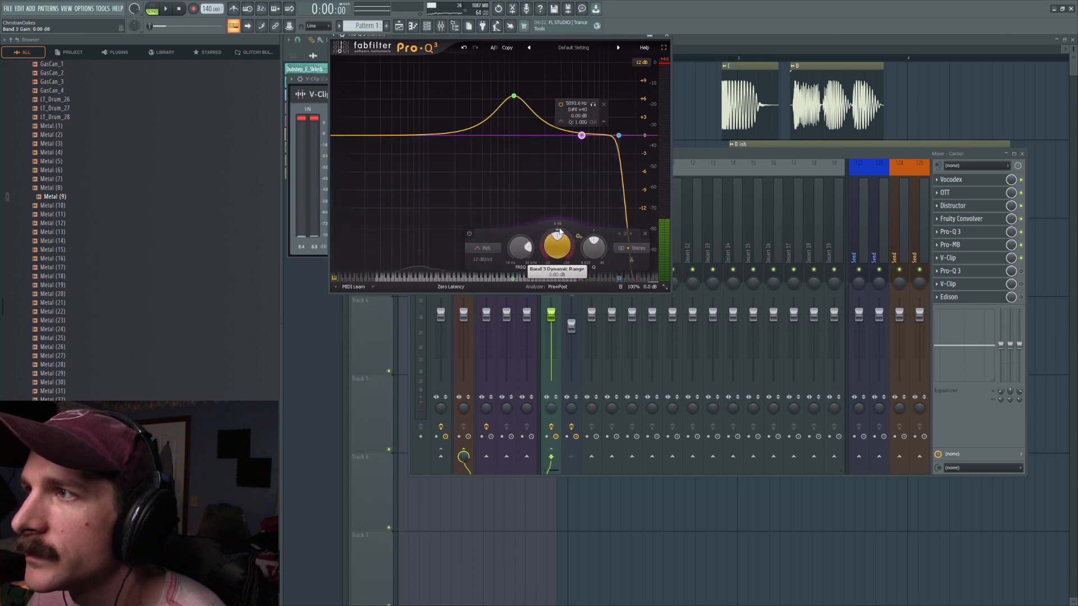
{"action": "key", "text": "space"}
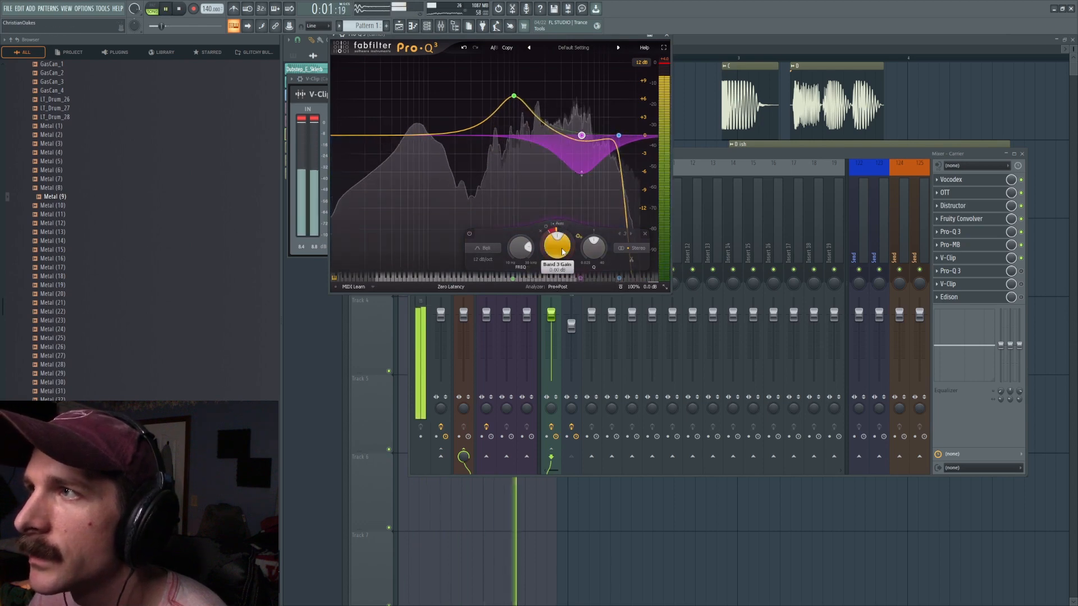
{"action": "double_click", "coordinate": [406, 118]}
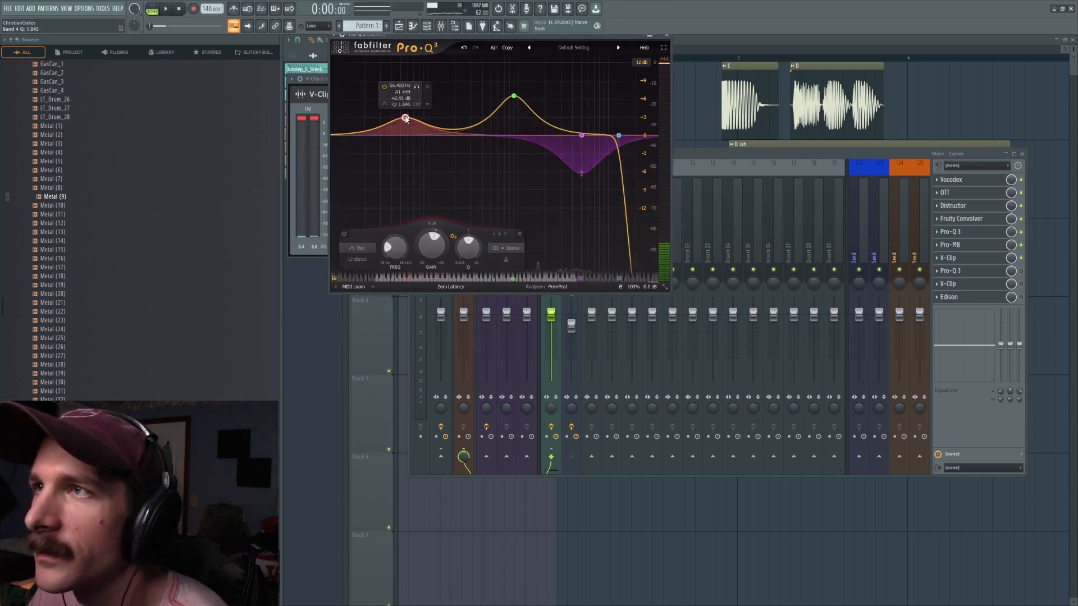
Lower the low band in the Carrier's first Pro-Q 3 to about -2.43 dB near 61 Hz and audition it.
{"action": "left_click_drag", "start_coordinate": [406, 118], "coordinate": [408, 150]}
{"action": "key", "text": "space"}
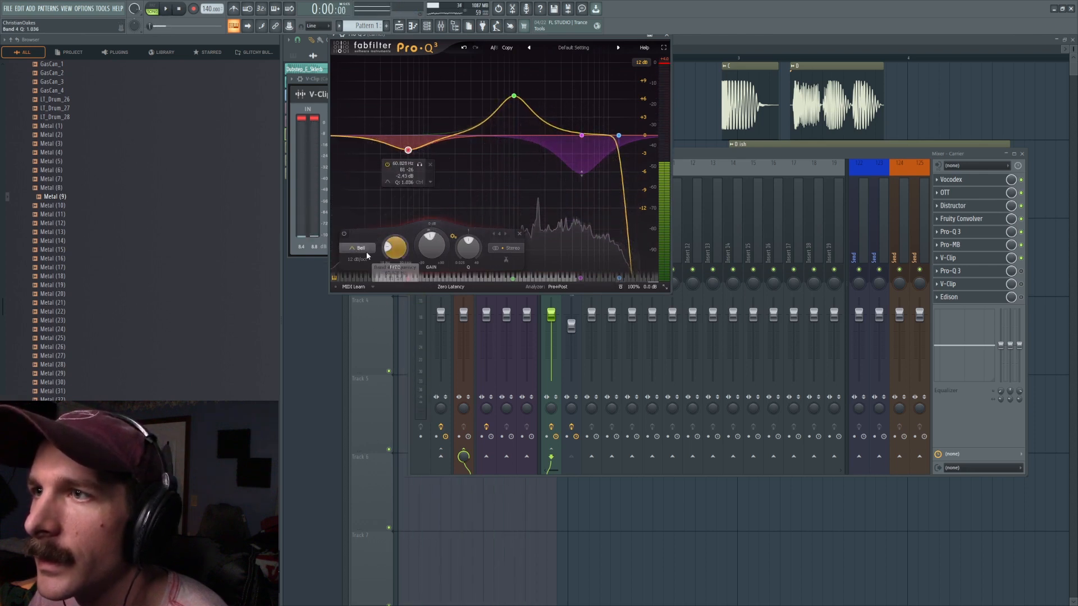
{"action": "left_click", "coordinate": [313, 165]}
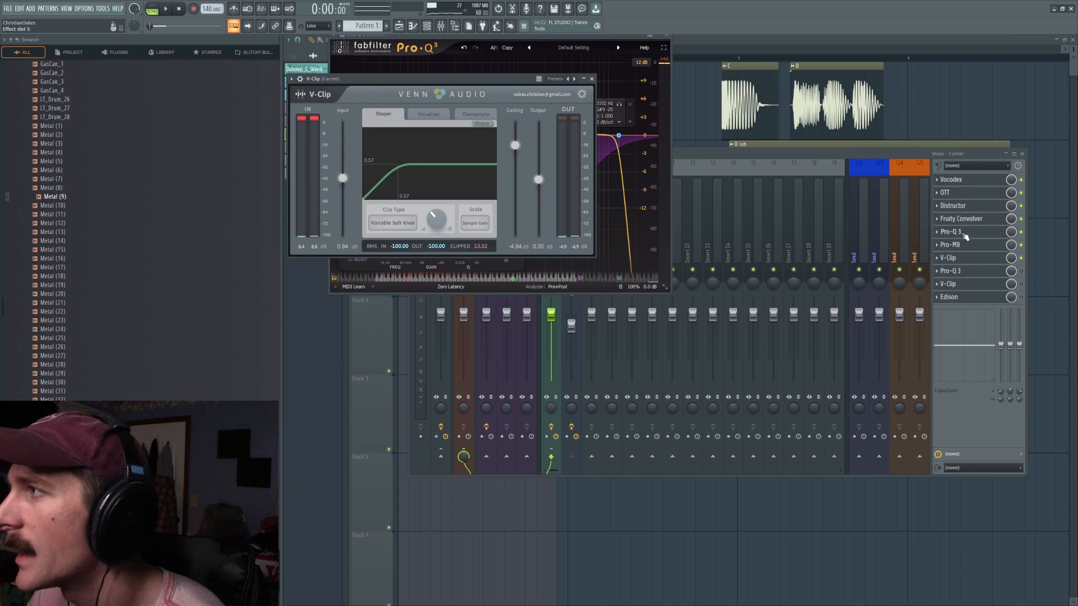
{"action": "double_click", "coordinate": [963, 236]}
Add a side-only low-shelf band of about -5.33 dB near 260 Hz in Pro-Q 3 and play the loop.
{"action": "double_click", "coordinate": [342, 182]}
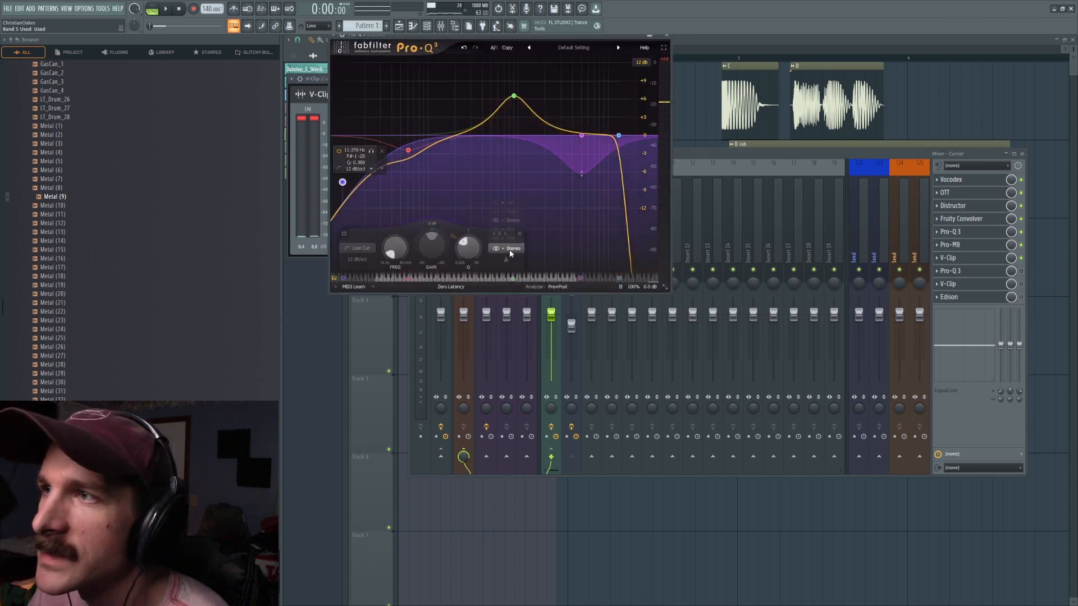
{"action": "left_click", "coordinate": [511, 239]}
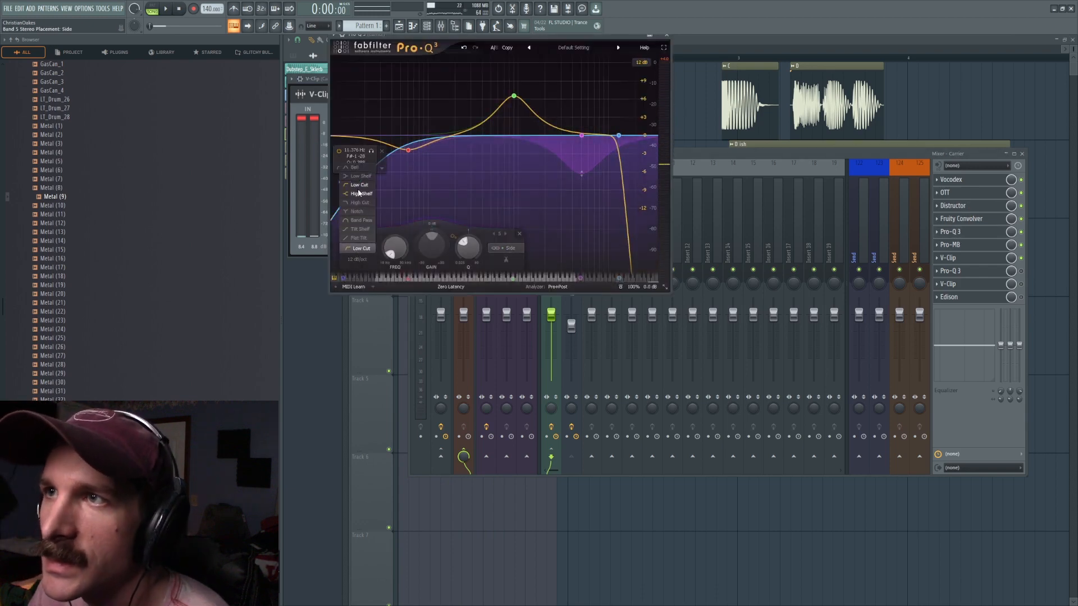
{"action": "left_click", "coordinate": [360, 176]}
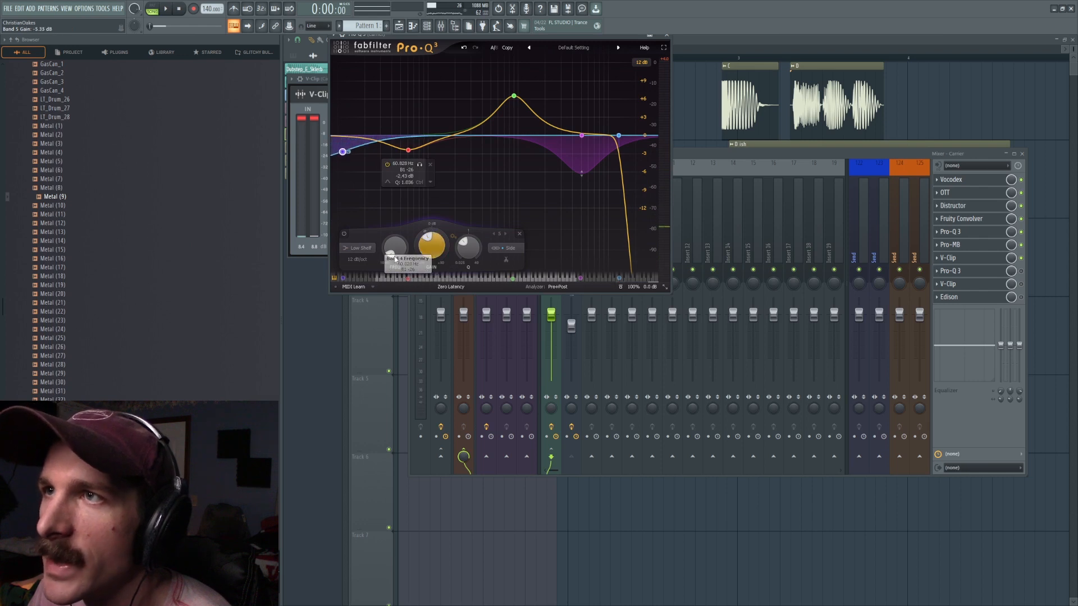
{"action": "left_click_drag", "start_coordinate": [395, 261], "coordinate": [403, 228]}
{"action": "key", "text": "space"}
{"action": "mouse_move", "coordinate": [464, 154]}
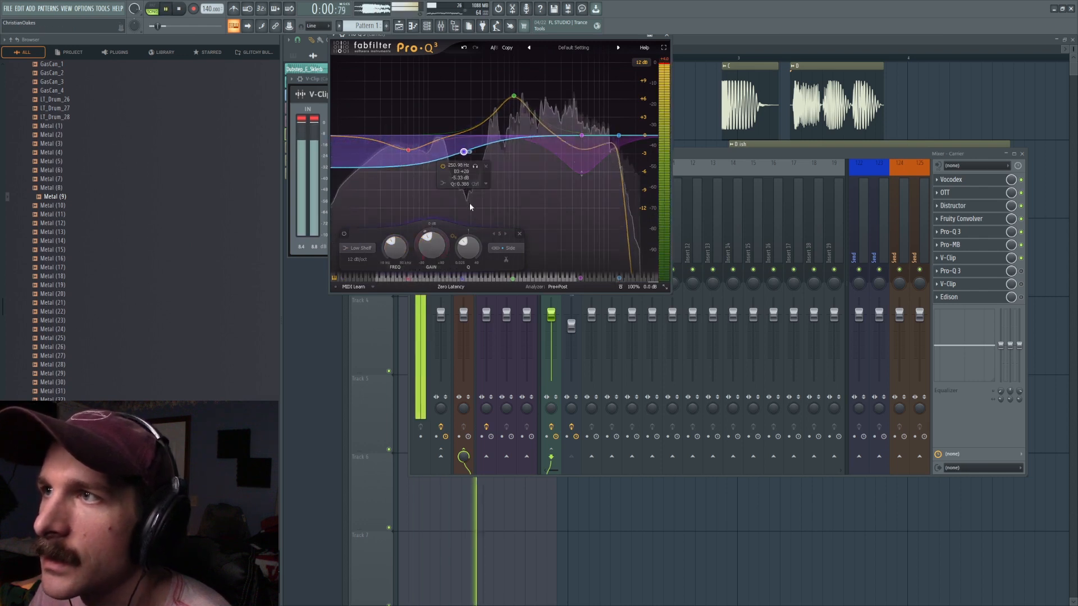
Change the side band to a bell boost of about 5.58 dB near 308 Hz while auditioning.
{"action": "mouse_move", "coordinate": [476, 168]}
{"action": "left_mouse_down"}
{"action": "mouse_move", "coordinate": [456, 173]}
{"action": "mouse_move", "coordinate": [488, 172]}
{"action": "left_mouse_up"}
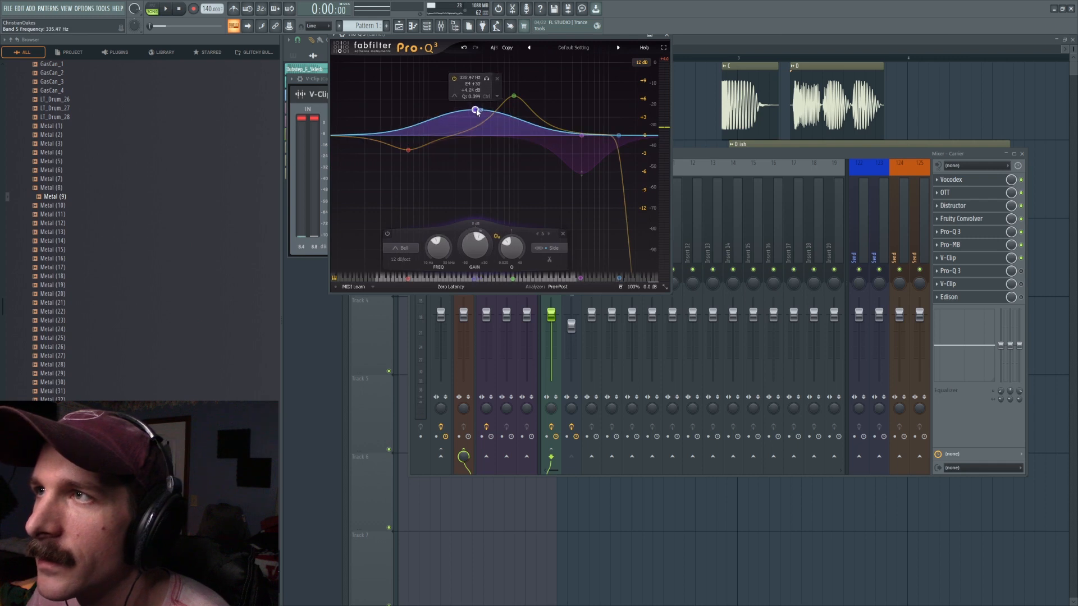
{"action": "key", "text": "space"}
{"action": "left_click_drag", "start_coordinate": [477, 112], "coordinate": [473, 104]}
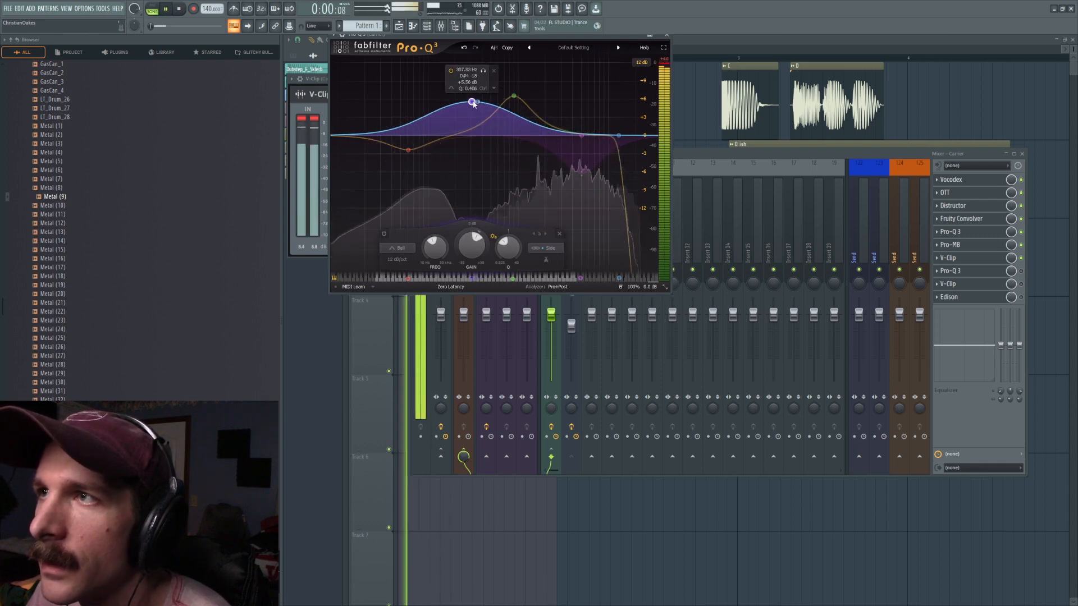
{"action": "key", "text": "space"}
Add a narrow -30 dB bell cut with a Q of about 7, and raise the low band to about 2.77 dB near 62 Hz.
{"action": "left_click_drag", "start_coordinate": [445, 138], "coordinate": [452, 195]}
{"action": "key", "text": "space"}
{"action": "left_click_drag", "start_coordinate": [437, 247], "coordinate": [430, 294]}
{"action": "key", "text": "space"}
{"action": "left_click_drag", "start_coordinate": [469, 259], "coordinate": [475, 245]}
{"action": "key", "text": "space"}
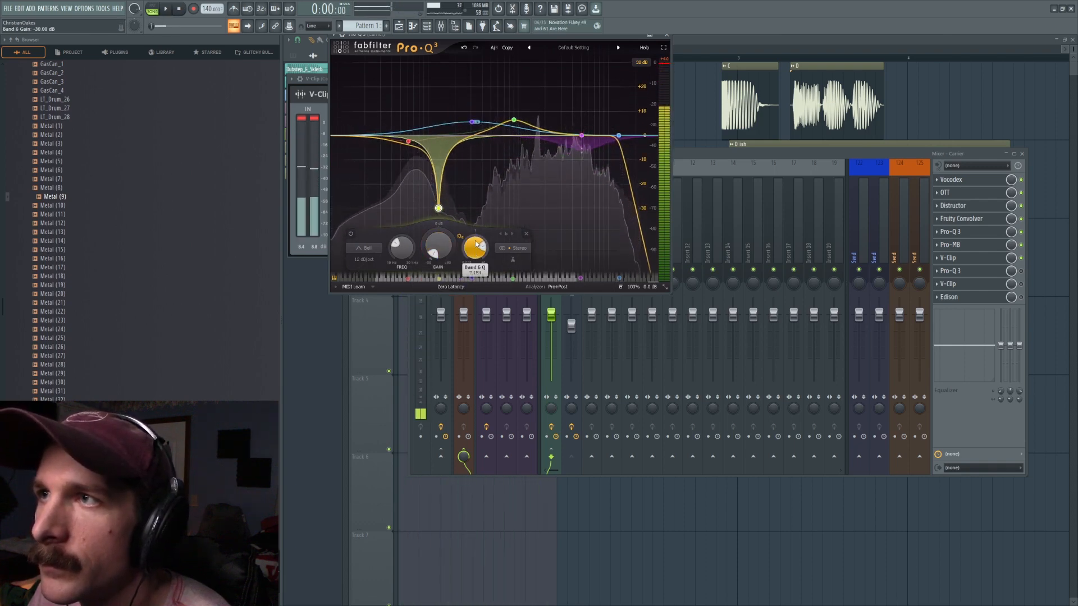
{"action": "left_click_drag", "start_coordinate": [408, 141], "coordinate": [409, 130]}
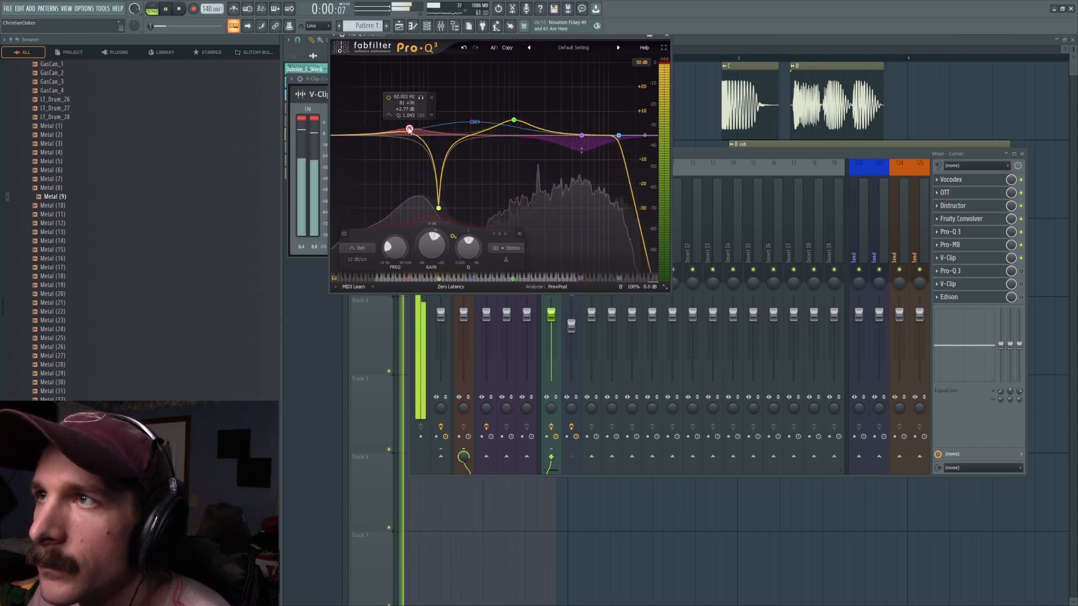
{"action": "key", "text": "space"}
Enable Edison on the Carrier track, clear its old recording and record the new bass loop.
{"action": "left_click", "coordinate": [1021, 297]}
{"action": "left_click", "coordinate": [983, 300]}
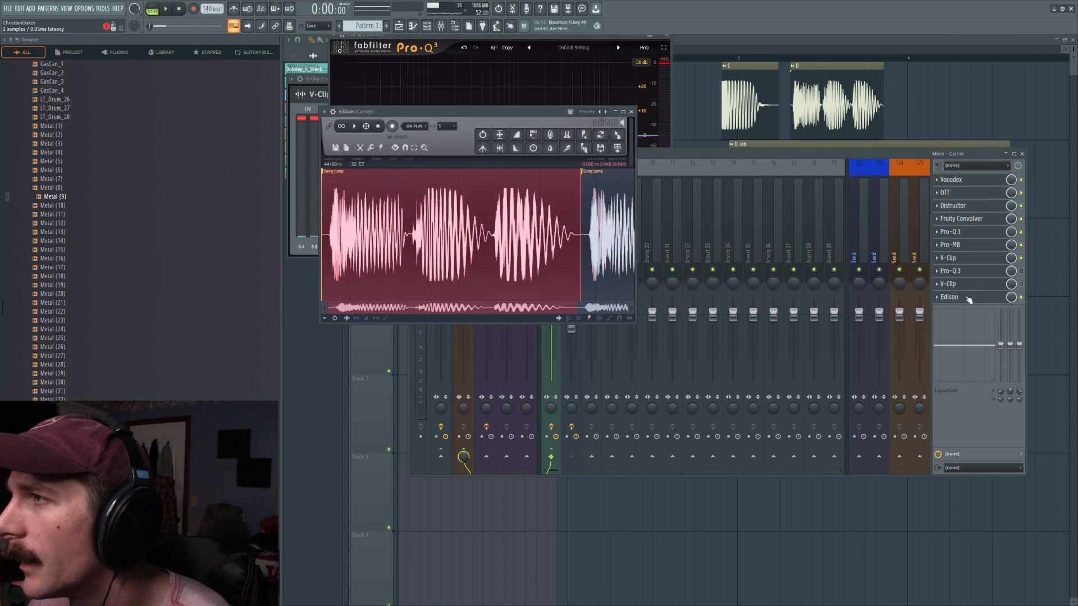
{"action": "key", "text": "Delete"}
{"action": "key", "text": "Delete"}
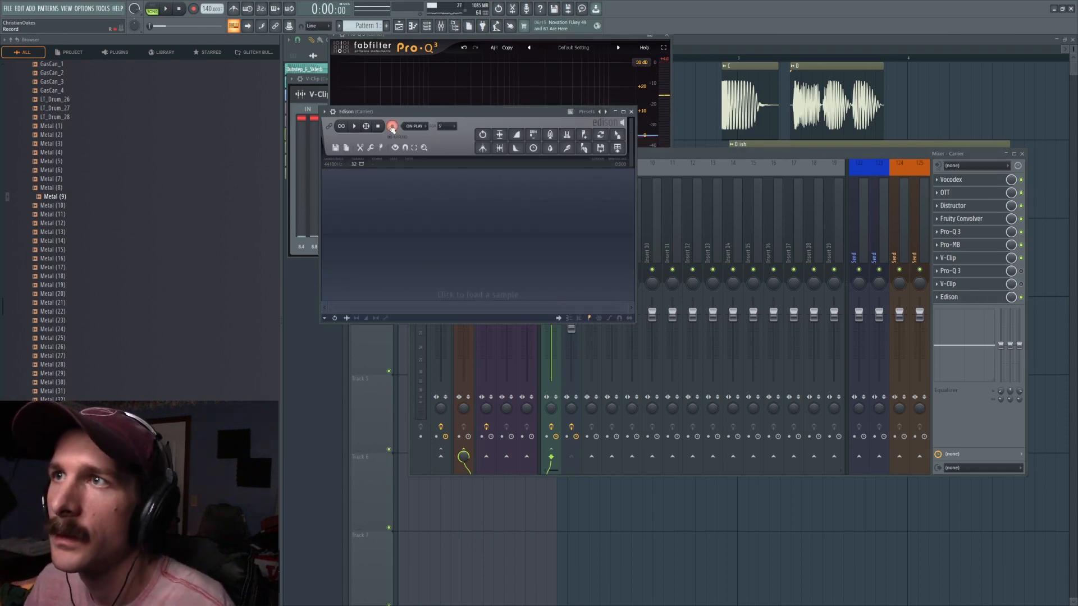
{"action": "key", "text": "space"}
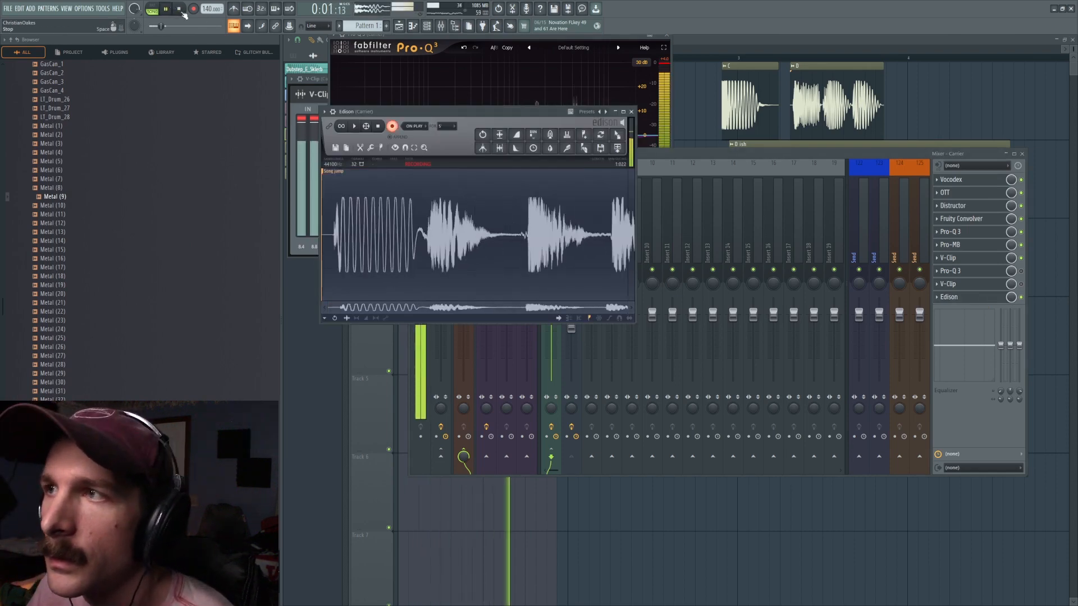
{"action": "left_click", "coordinate": [181, 11]}
Play back the recording, trim it to the first loop pass, and place it in the playlist on Track 1 after clip D.
{"action": "key", "text": "space"}
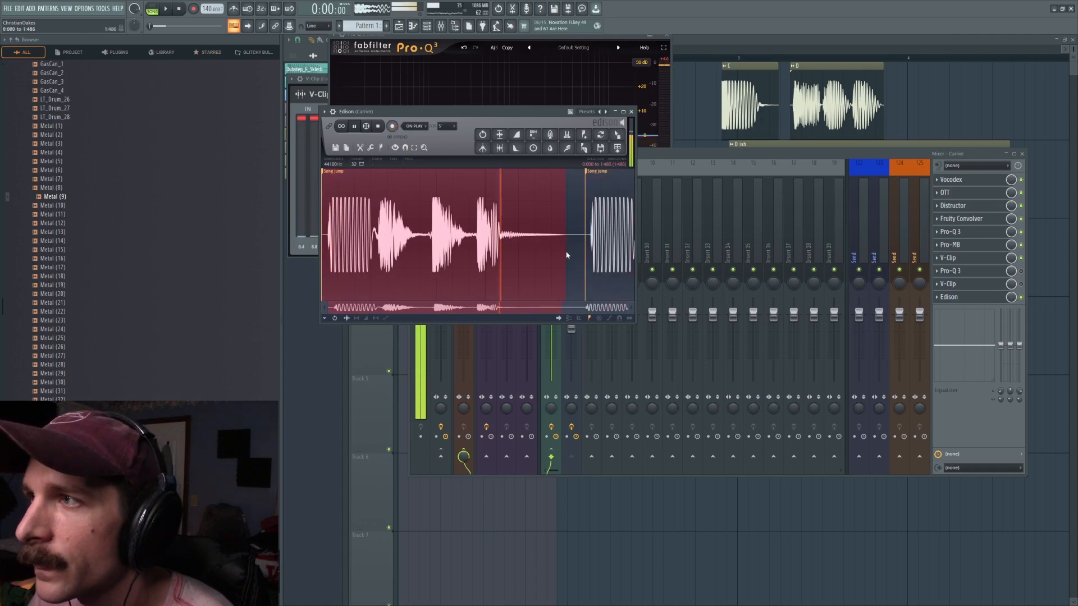
{"action": "key", "text": "ctrl+Delete"}
{"action": "right_click", "coordinate": [334, 174]}
{"action": "left_click", "coordinate": [348, 186]}
{"action": "left_click_drag", "start_coordinate": [619, 147], "coordinate": [922, 110]}
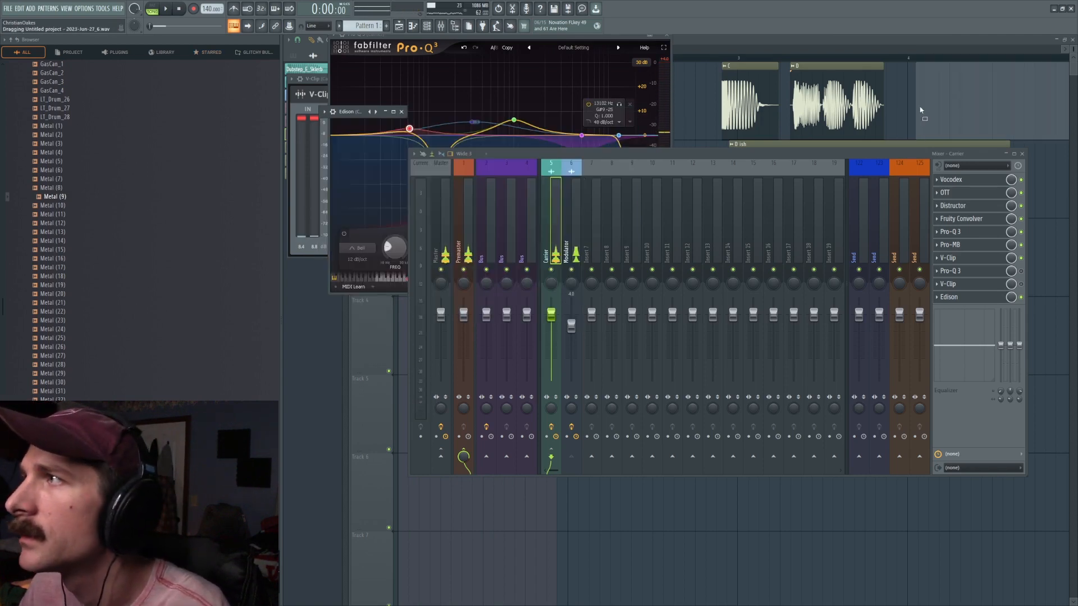
Rename the newly placed audio clip as E.
{"action": "left_click", "coordinate": [925, 67]}
{"action": "left_click", "coordinate": [947, 107]}
{"action": "type", "text": "E"}
{"action": "key", "text": "Return"}
{"action": "scroll", "coordinate": [626, 173], "scroll_direction": "down", "scroll_amount": 1}
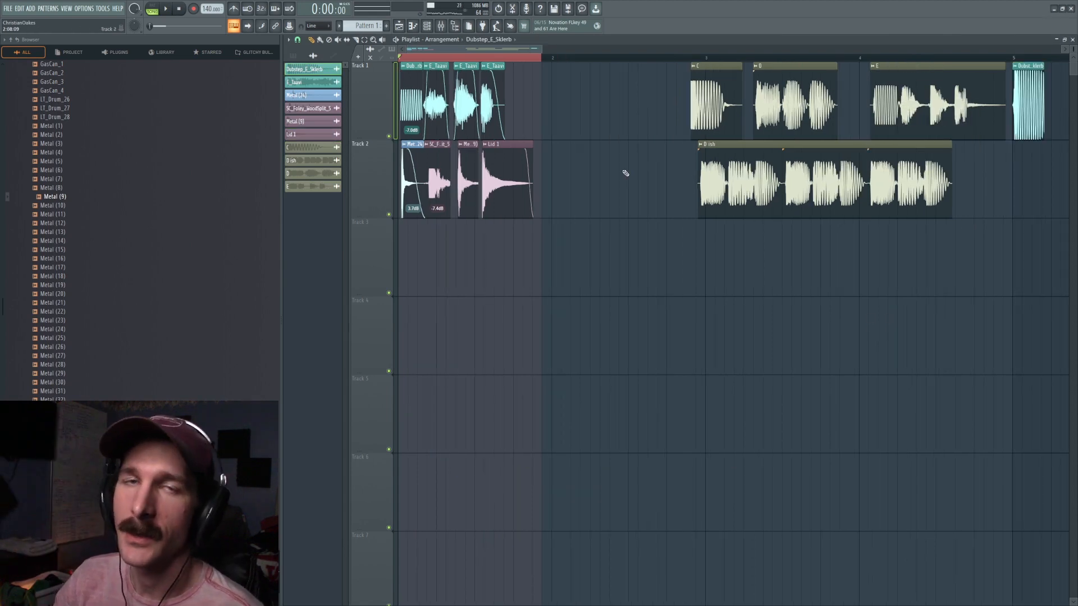
Show the Modulator track's effect chain in the mixer, comparing it with the Carrier's.
{"action": "left_click", "coordinate": [442, 28]}
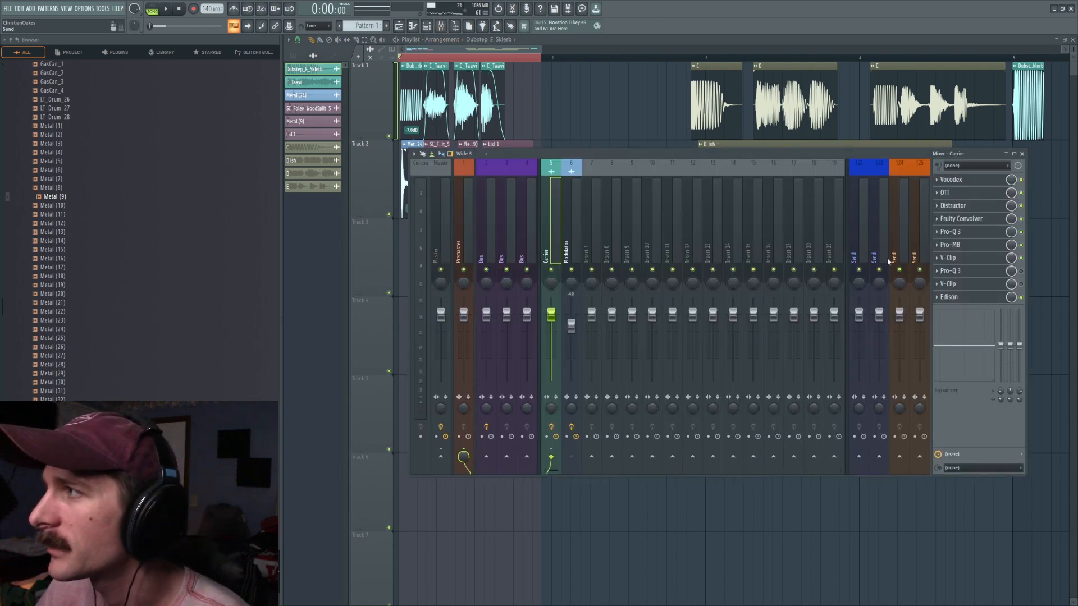
{"action": "left_click", "coordinate": [571, 220]}
{"action": "left_click", "coordinate": [553, 218]}
{"action": "left_click", "coordinate": [569, 219]}
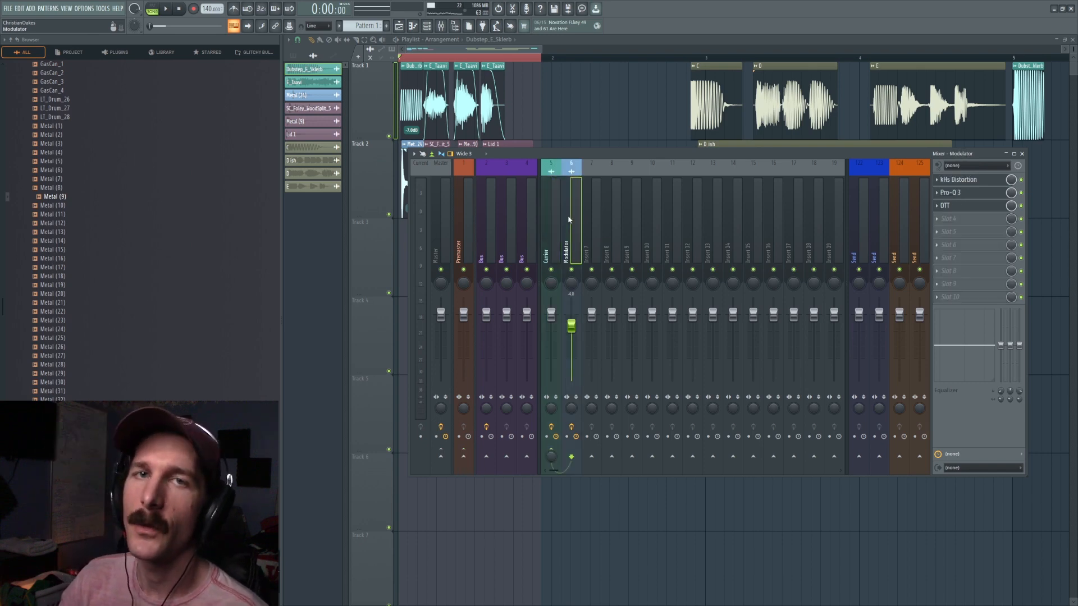